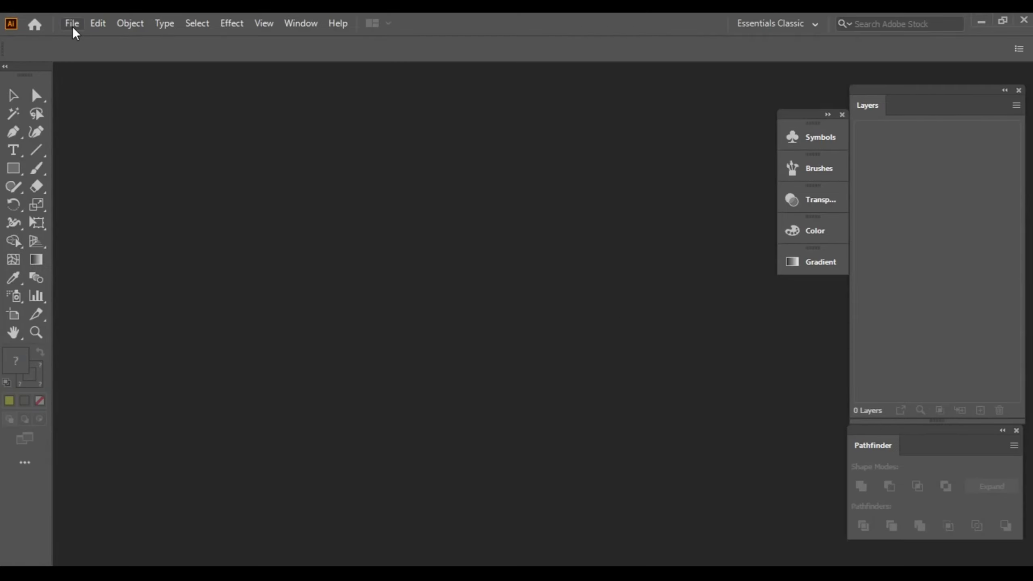
# Step: Create a new document with a 1000 × 1000 px artboard
pyautogui.click(73, 25)
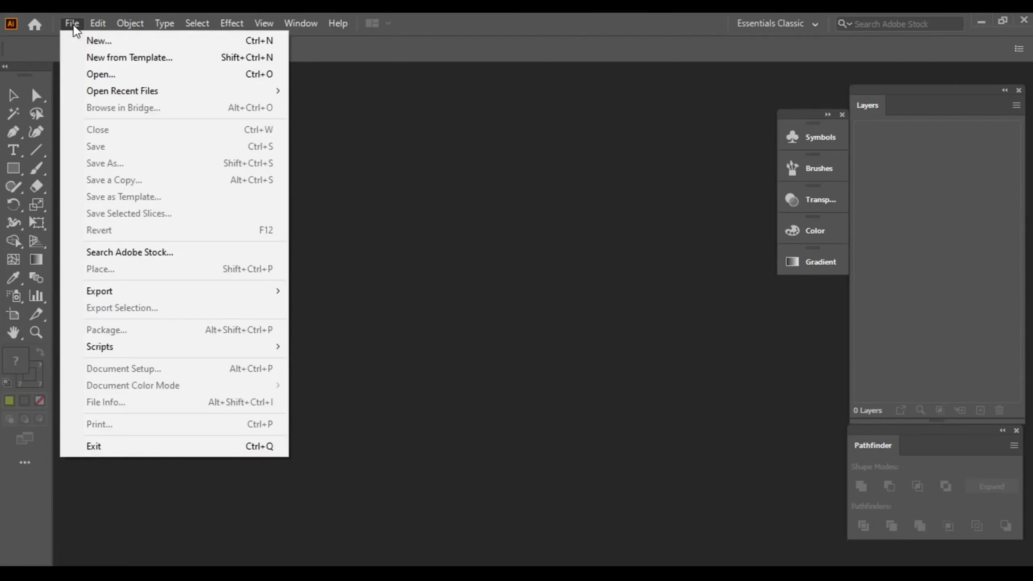
pyautogui.click(108, 39)
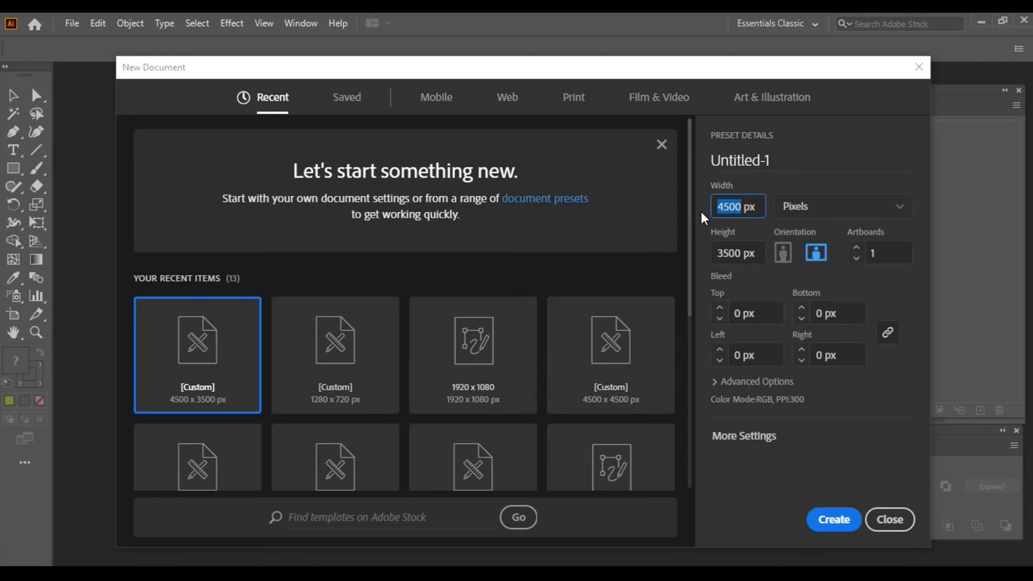
pyautogui.write('1000')
pyautogui.click(740, 258)
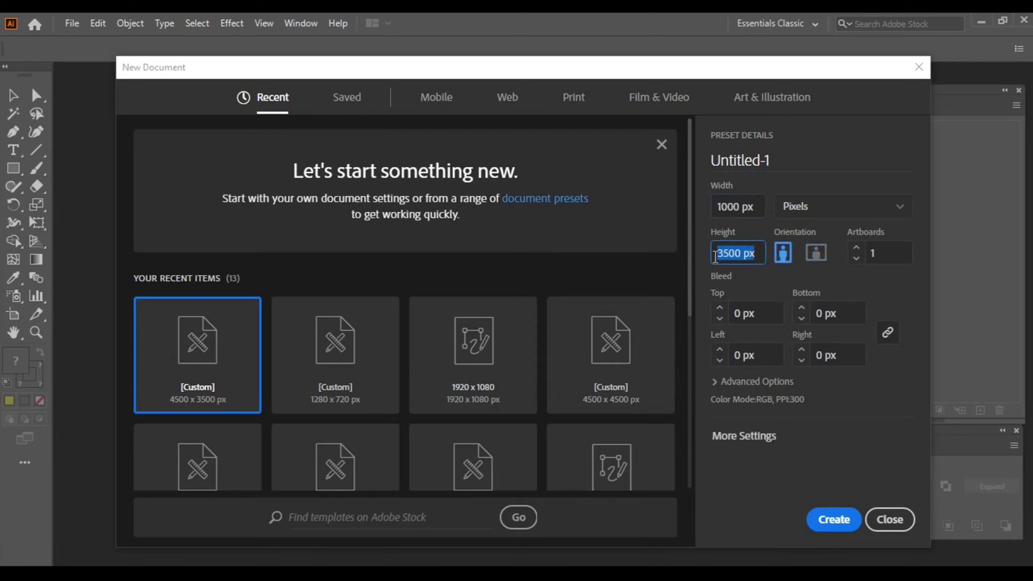
pyautogui.write('1000')
pyautogui.click(832, 521)
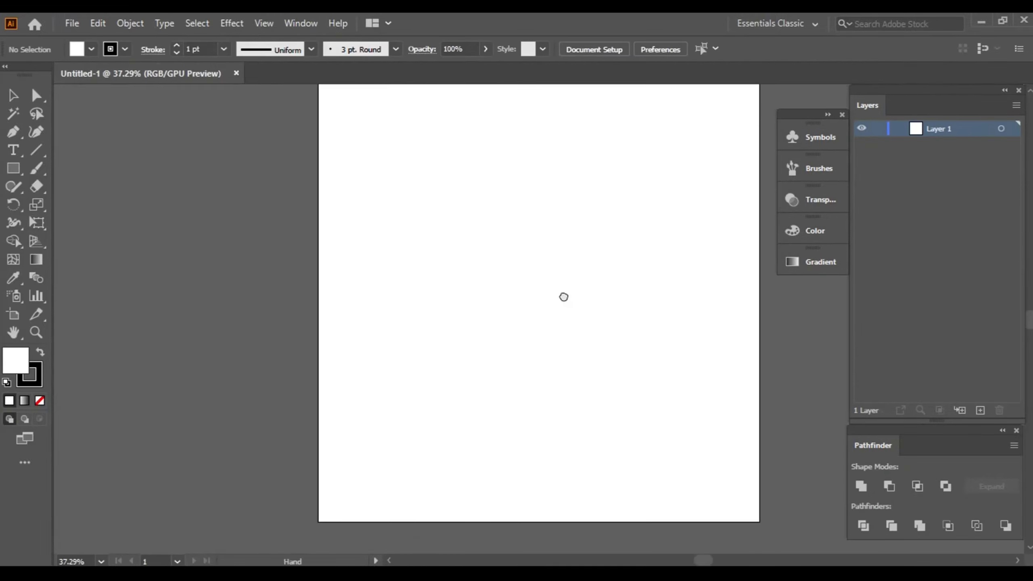
# Step: Draw a rectangle covering the lower part of the artboard
pyautogui.moveTo(563, 295); pyautogui.dragTo(509, 315)
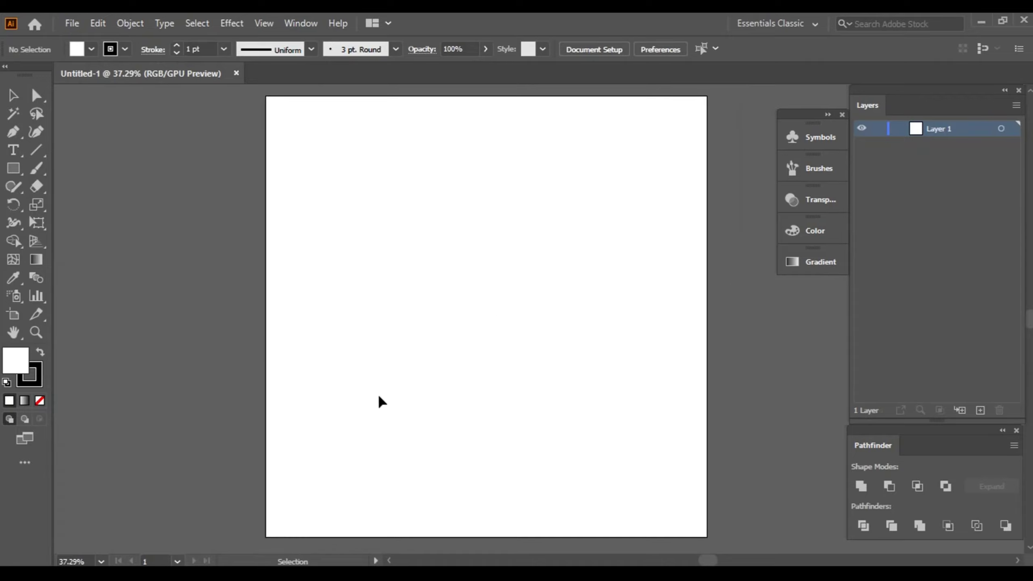
pyautogui.click(13, 168)
pyautogui.click(125, 49)
pyautogui.click(7, 74)
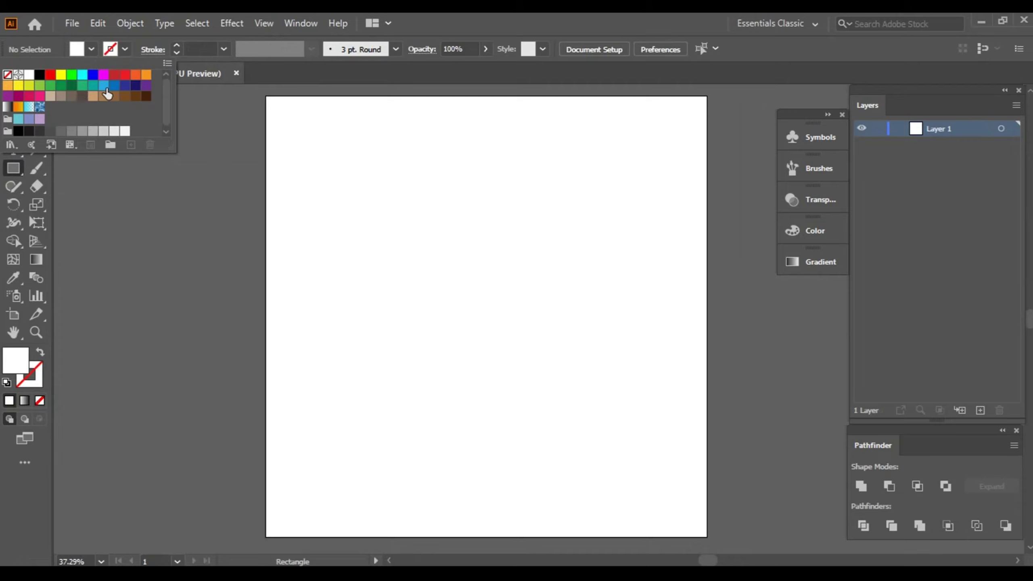
pyautogui.click(82, 74)
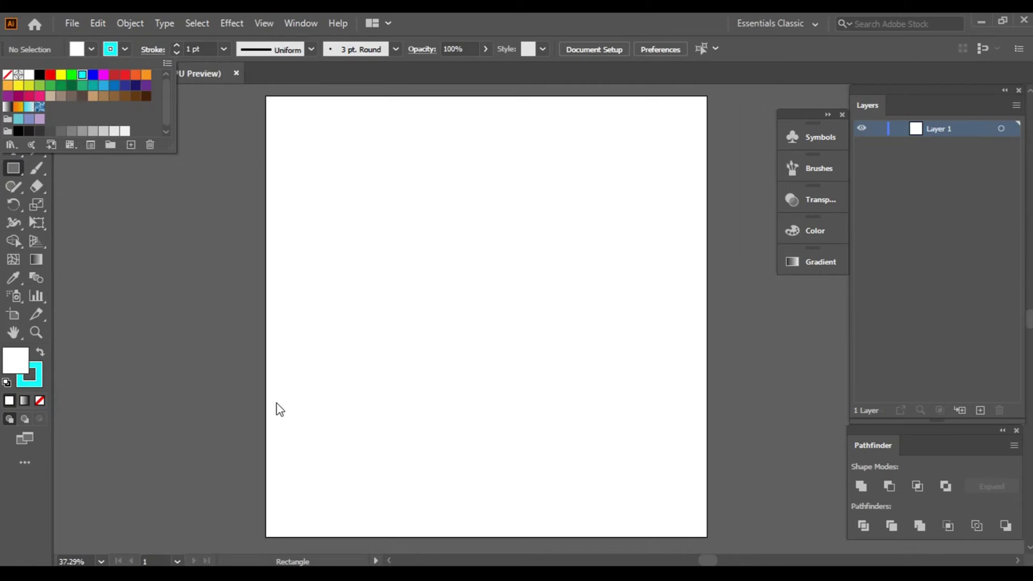
pyautogui.click(272, 275)
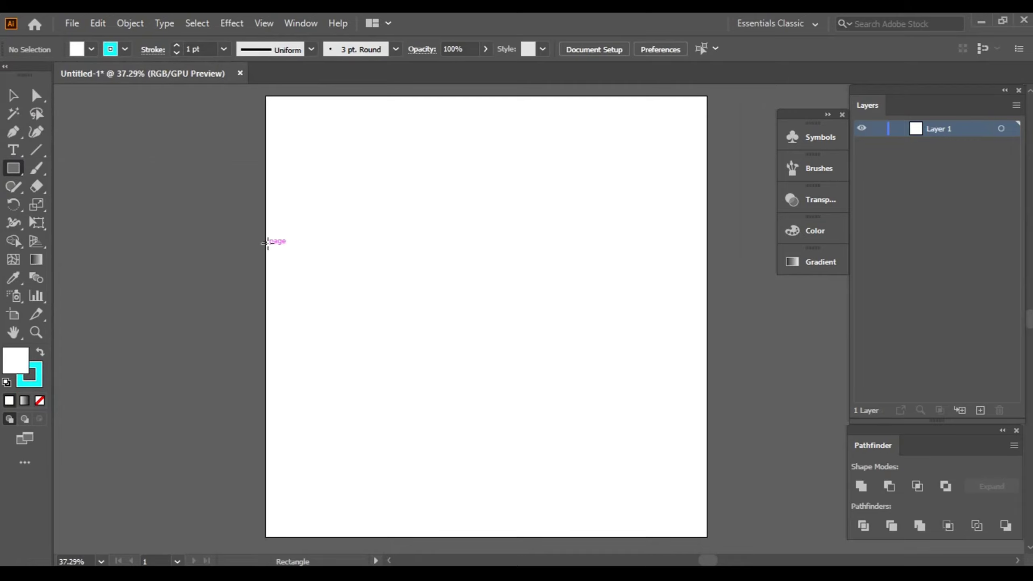
pyautogui.moveTo(266, 249); pyautogui.dragTo(707, 536)
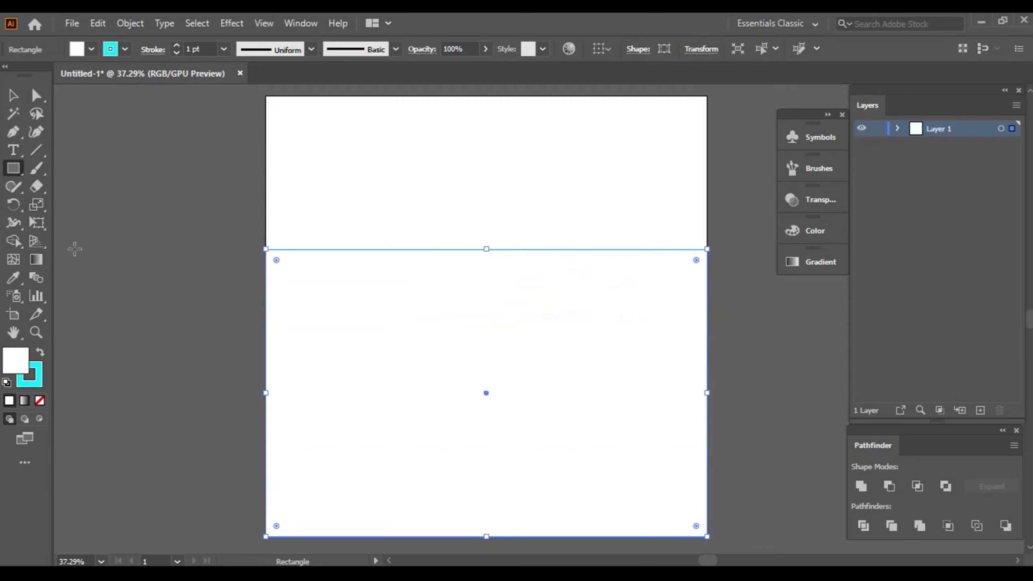
# Step: Give the rectangle a light turquoise 68EAE6 fill with no outline
pyautogui.click(39, 354)
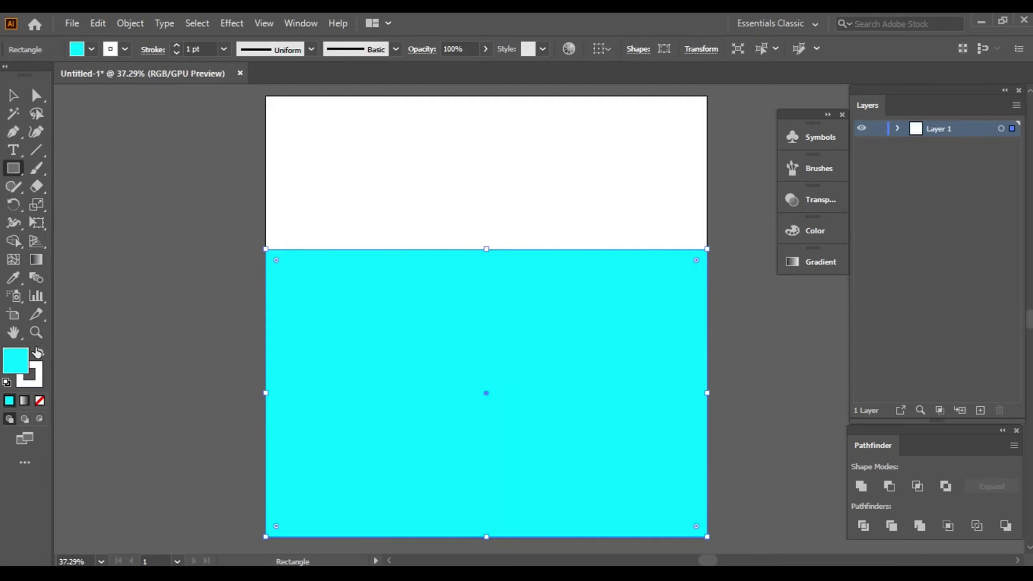
pyautogui.click(125, 49)
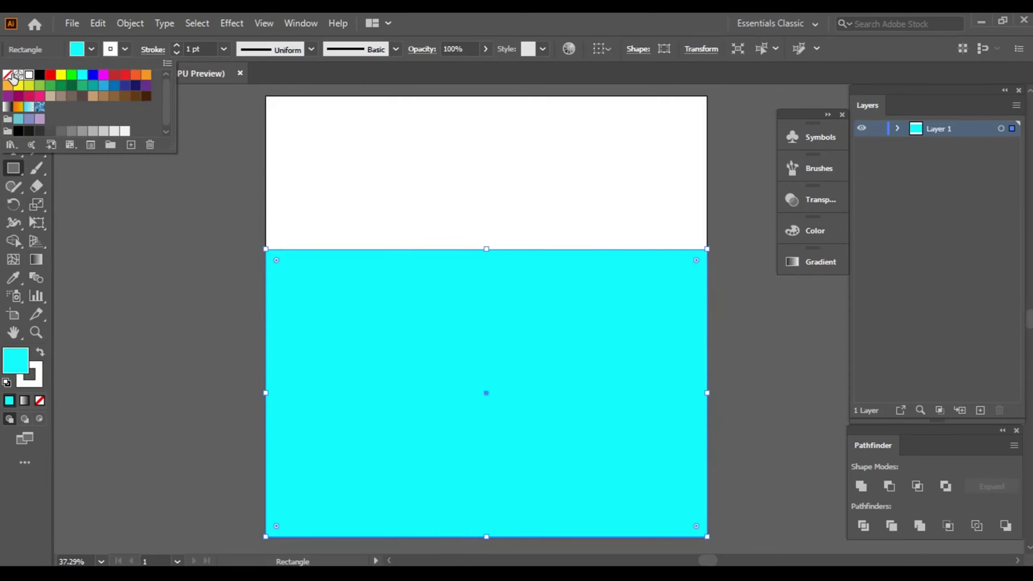
pyautogui.click(8, 75)
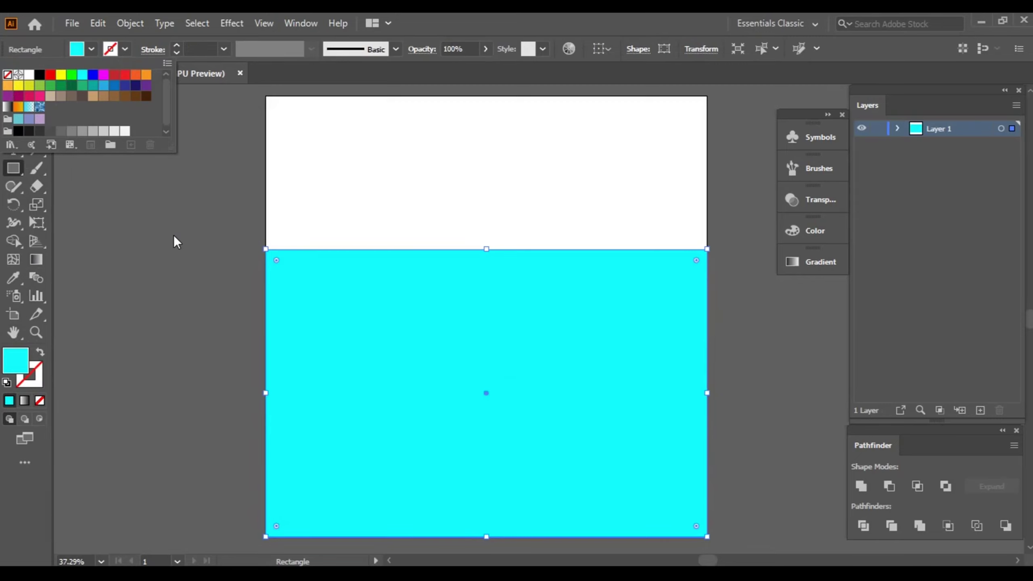
pyautogui.doubleClick(23, 360)
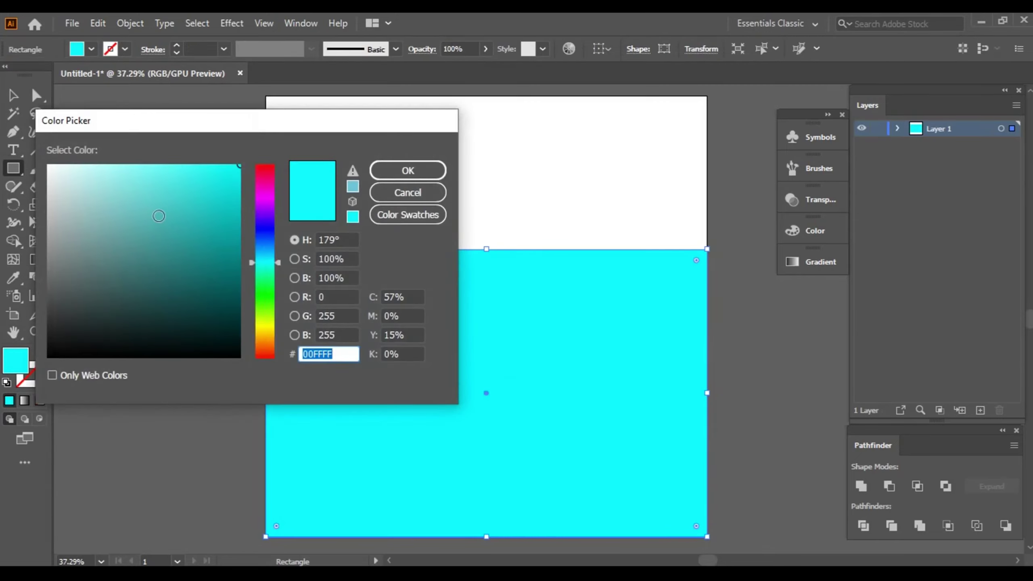
pyautogui.click(150, 201)
pyautogui.click(148, 184)
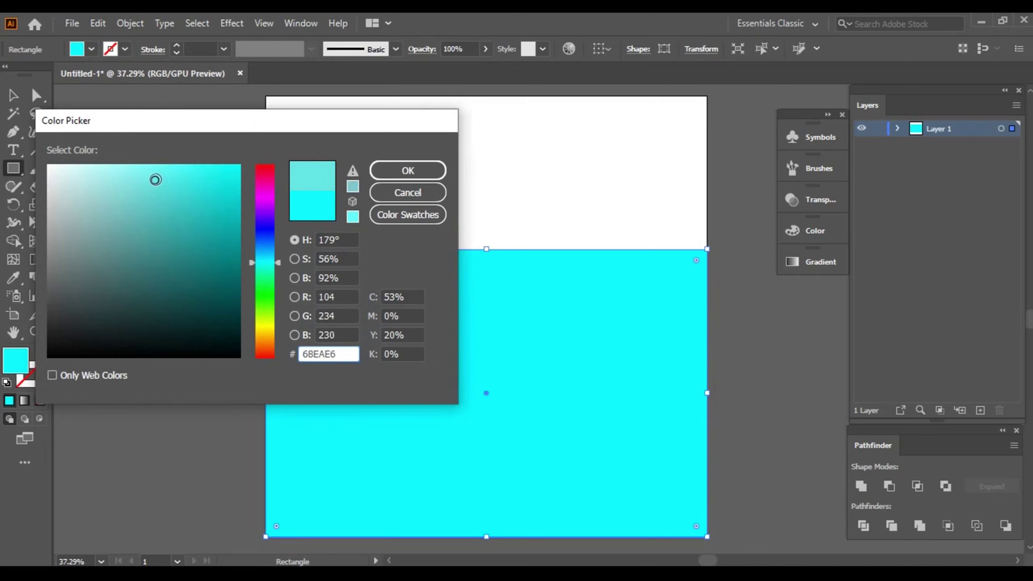
pyautogui.click(408, 170)
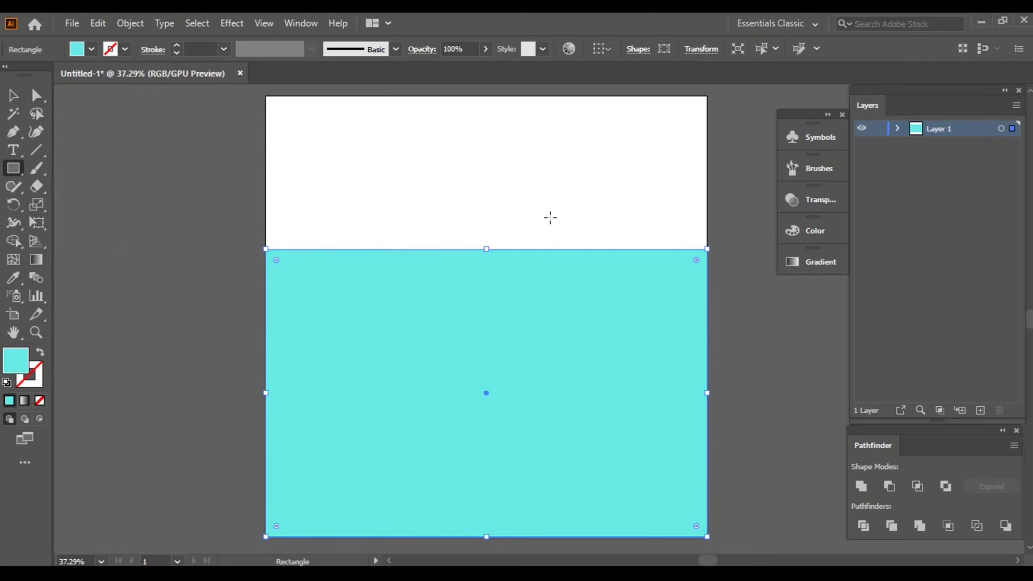
pyautogui.moveTo(551, 218)
pyautogui.mouseDown()
pyautogui.moveTo(517, 269)
pyautogui.moveTo(405, 301)
pyautogui.mouseUp()
pyautogui.scroll(1, 293, 295)
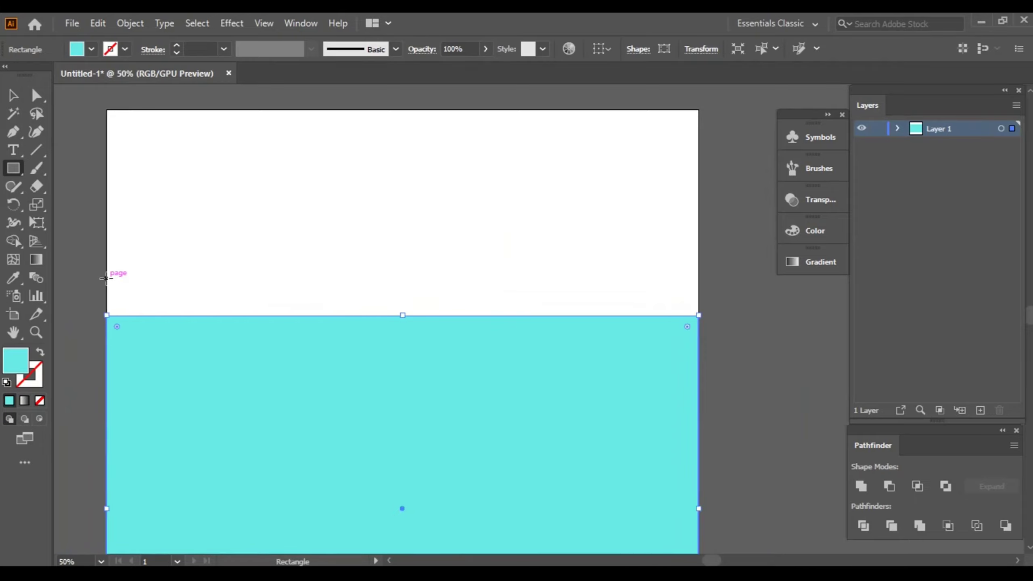
# Step: Draw a thin strip just above the sea and fill it sandy tan E2B983
pyautogui.moveTo(106, 278); pyautogui.dragTo(700, 330)
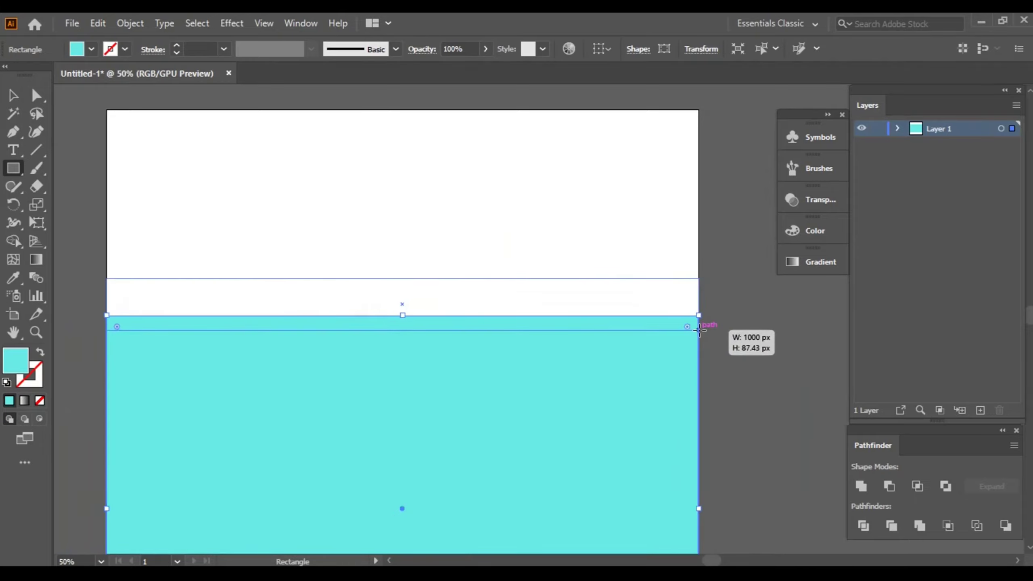
pyautogui.moveTo(700, 330); pyautogui.dragTo(699, 330)
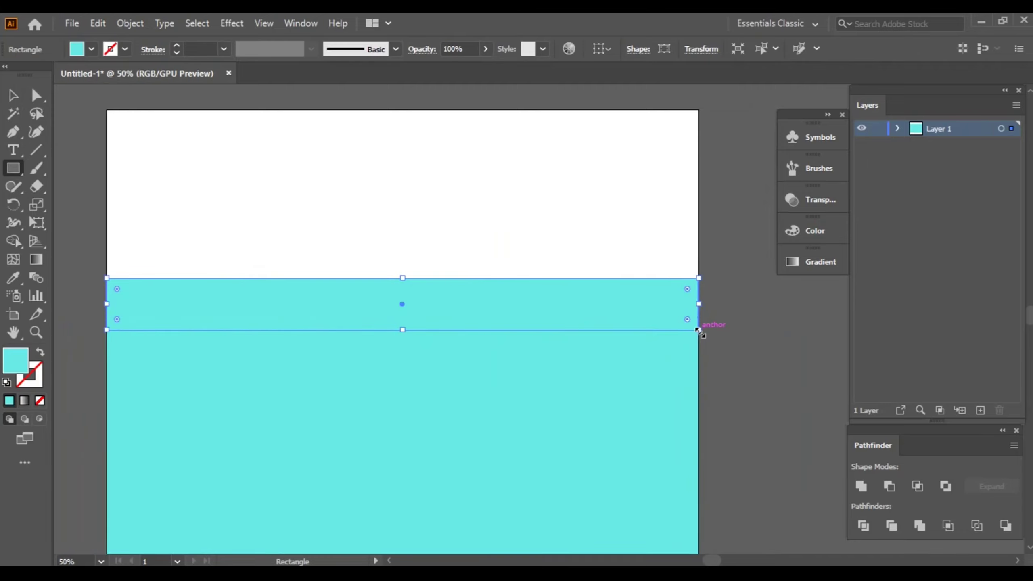
pyautogui.doubleClick(18, 359)
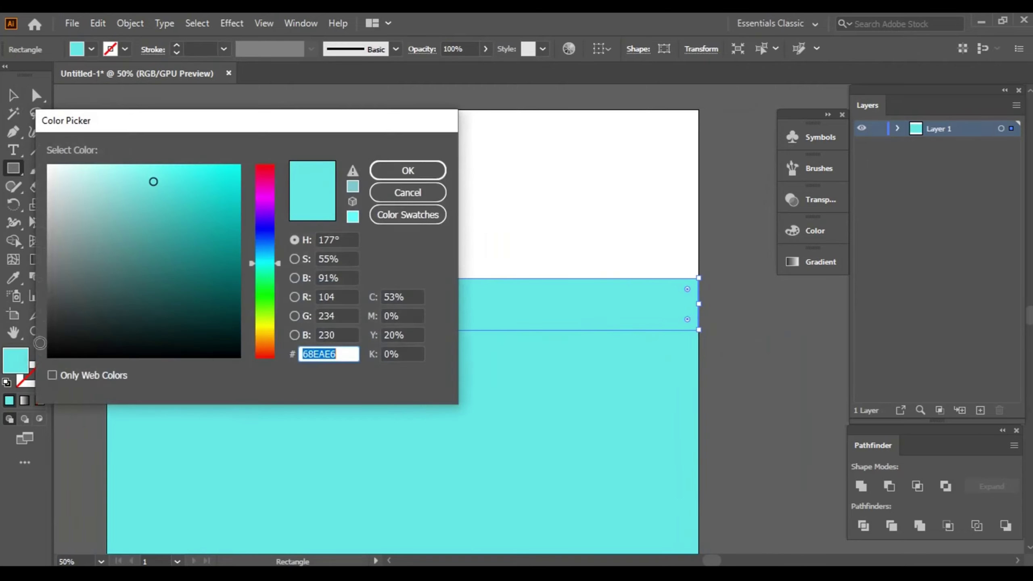
pyautogui.moveTo(263, 328); pyautogui.dragTo(264, 334)
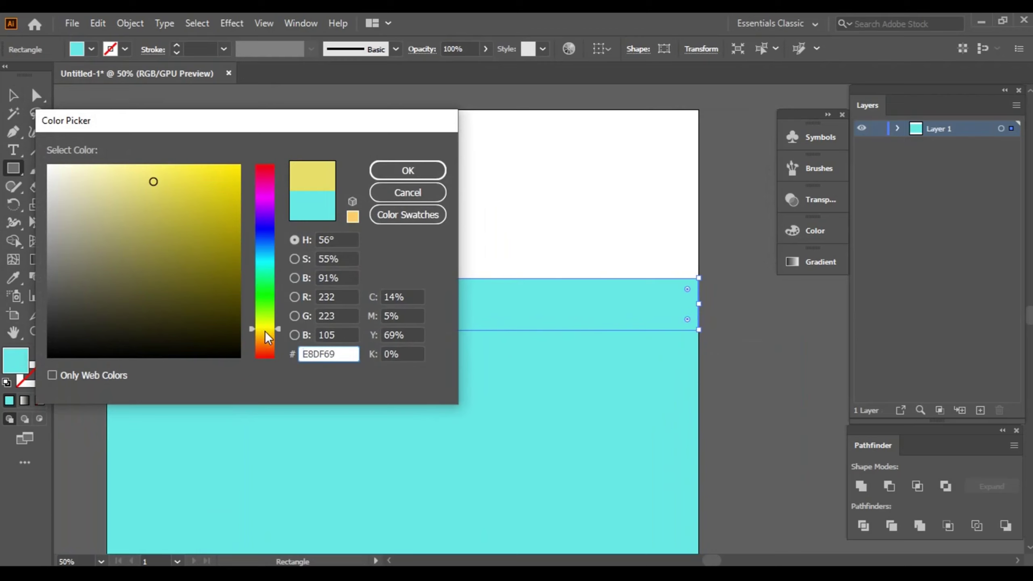
pyautogui.click(120, 188)
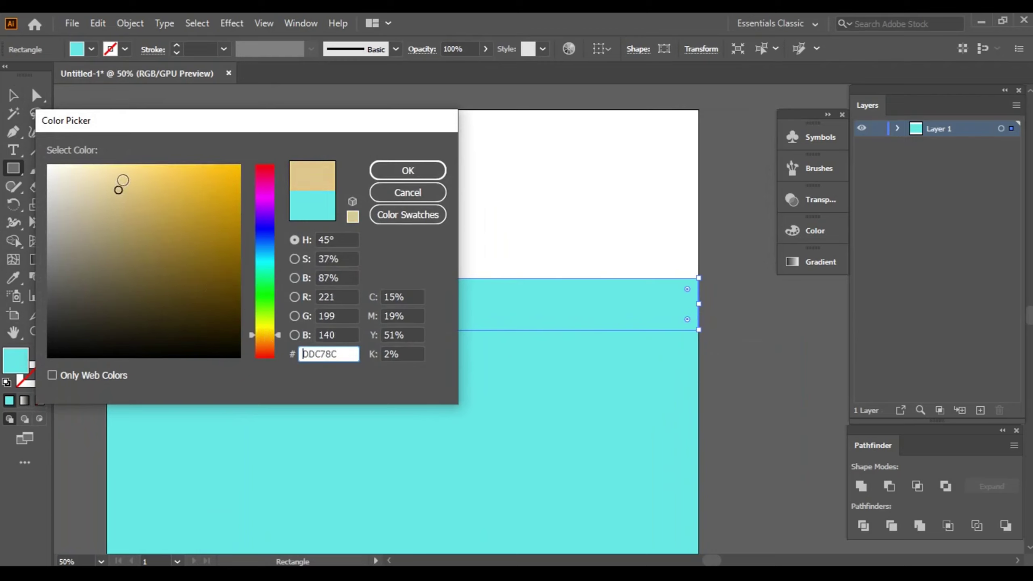
pyautogui.click(125, 175)
pyautogui.click(128, 181)
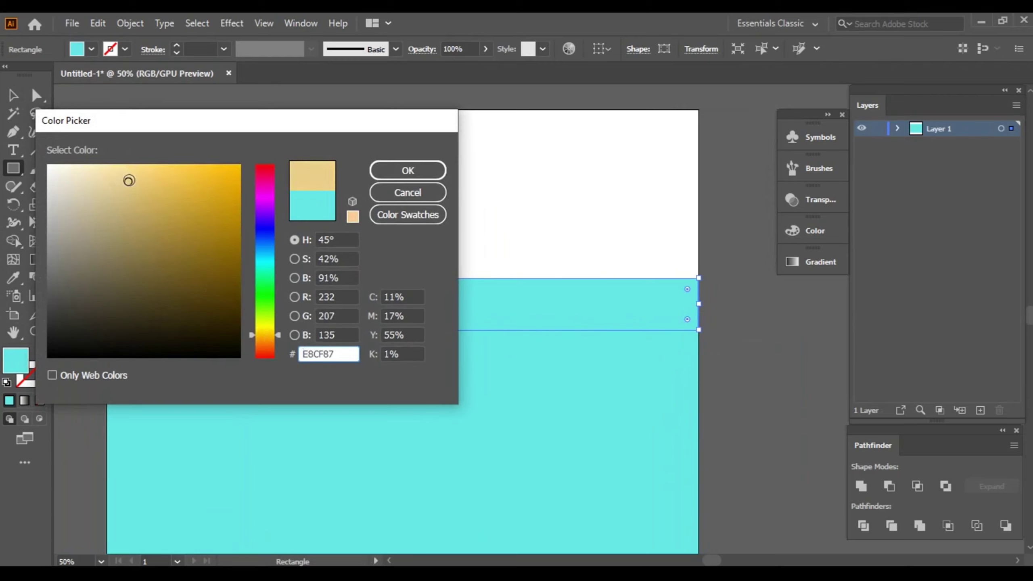
pyautogui.click(133, 195)
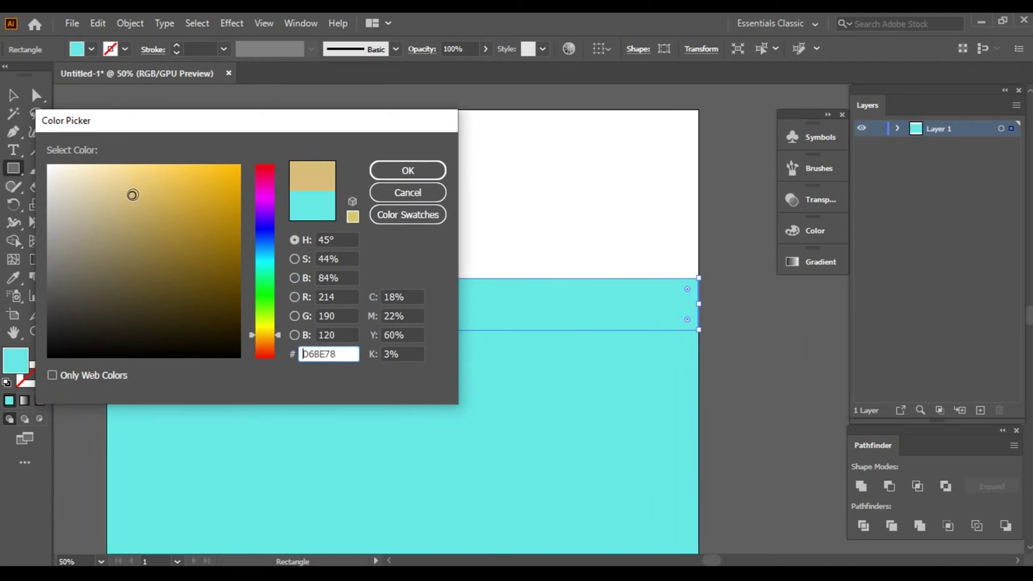
pyautogui.moveTo(278, 332); pyautogui.dragTo(279, 336)
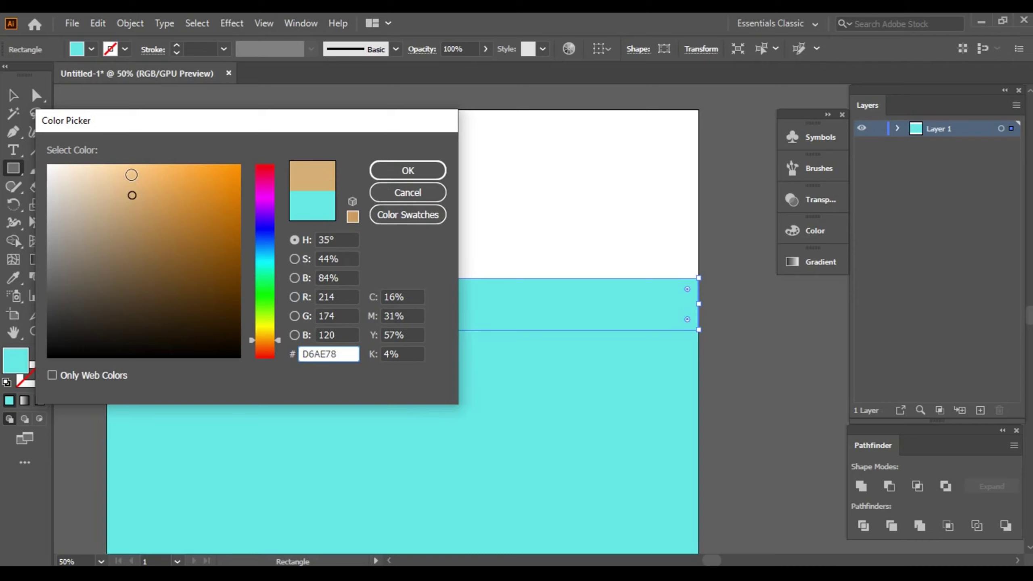
pyautogui.click(129, 186)
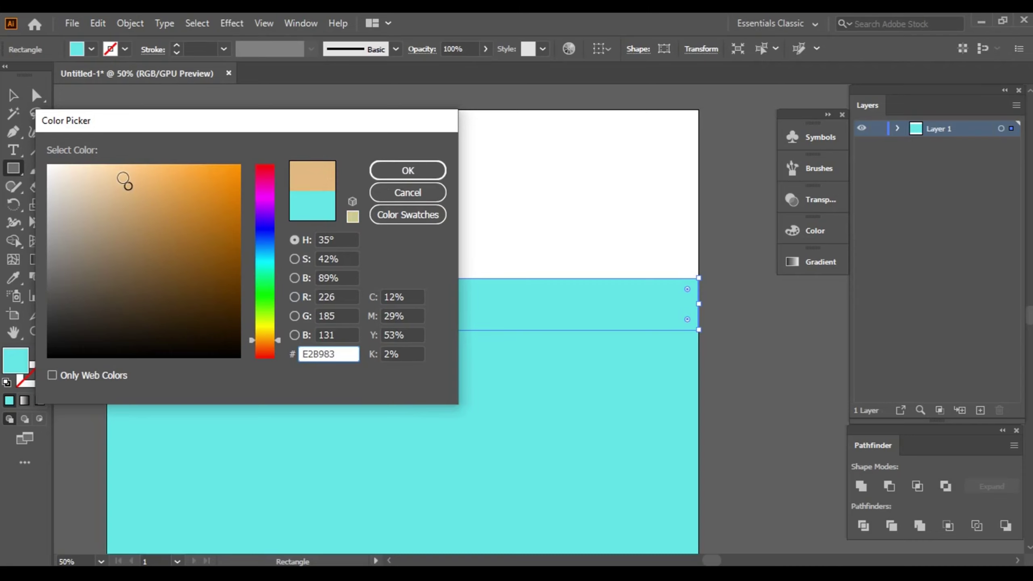
pyautogui.click(407, 171)
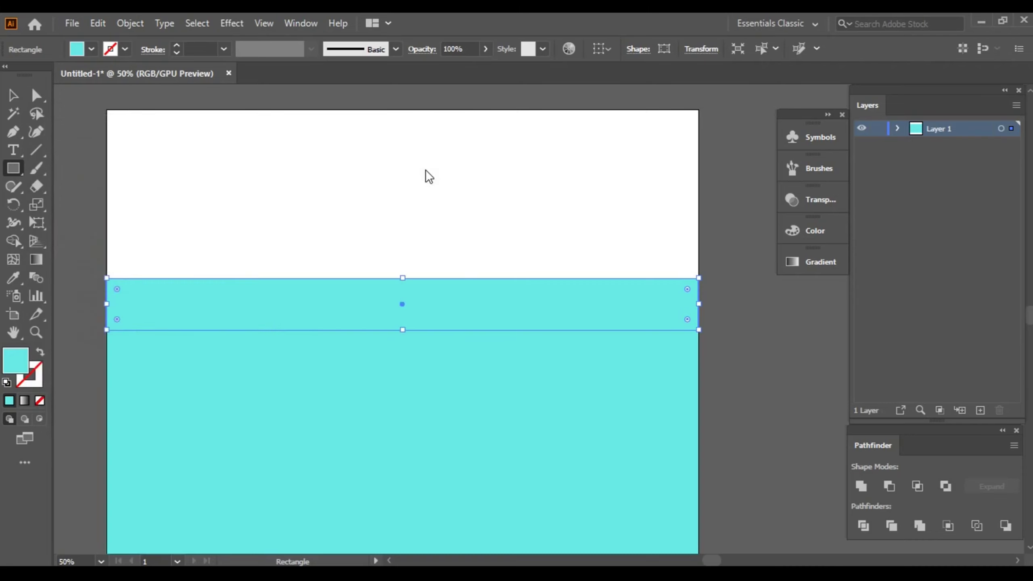
# Step: Send the sand strip to the back, behind the sea rectangle
pyautogui.click(13, 95)
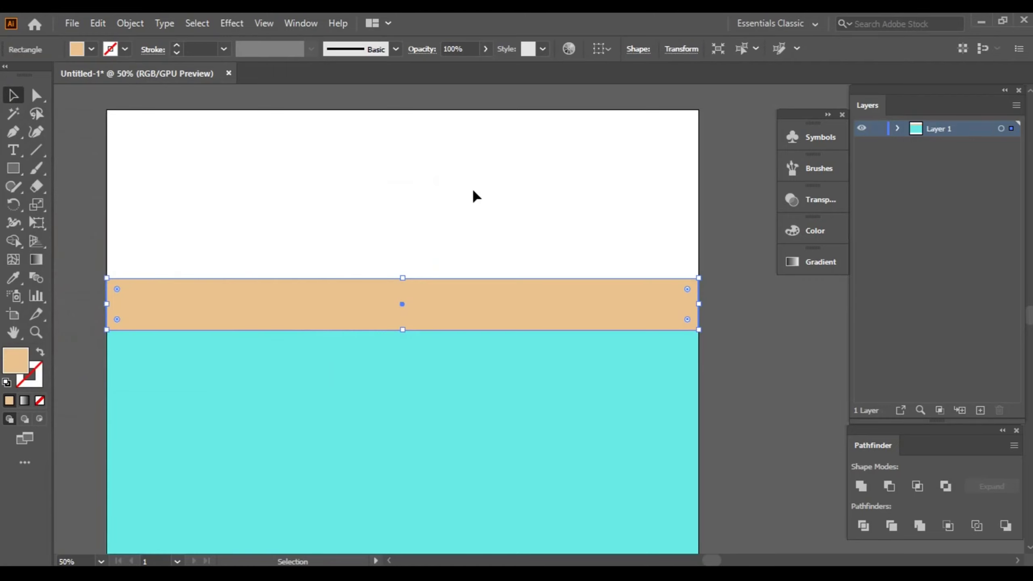
pyautogui.click(473, 197)
pyautogui.rightClick(416, 300)
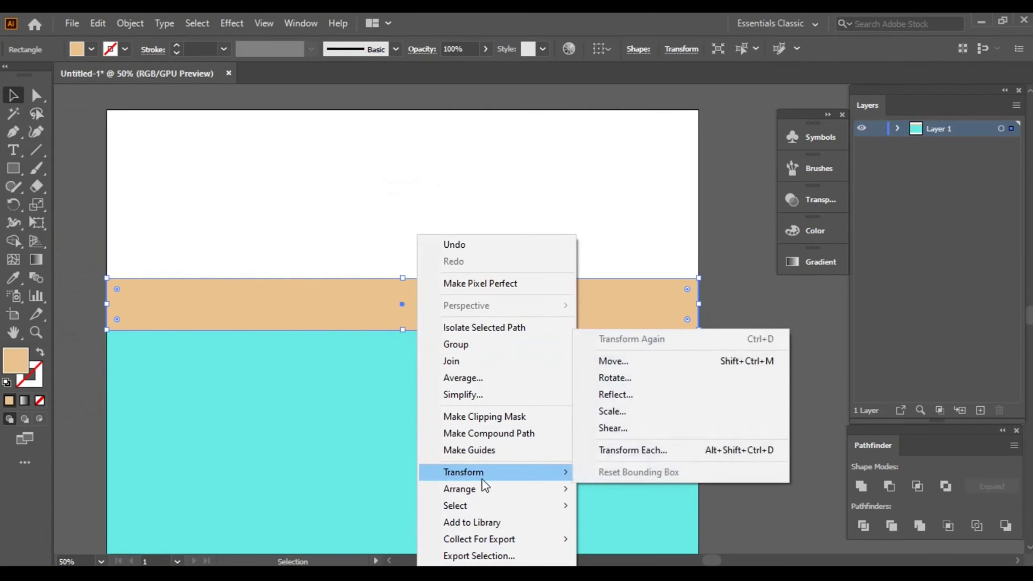
pyautogui.moveTo(459, 489)
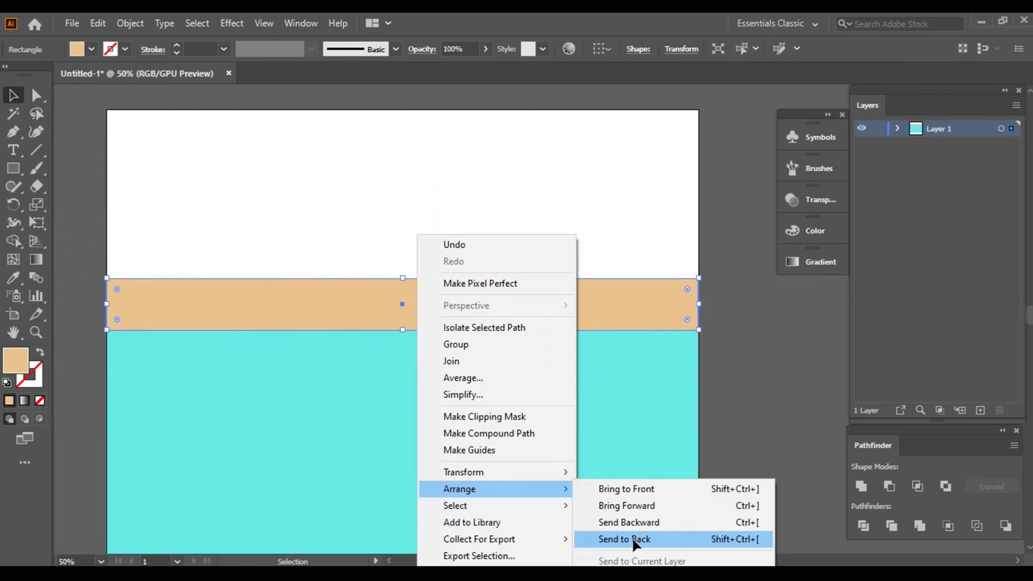
pyautogui.click(631, 539)
pyautogui.click(769, 328)
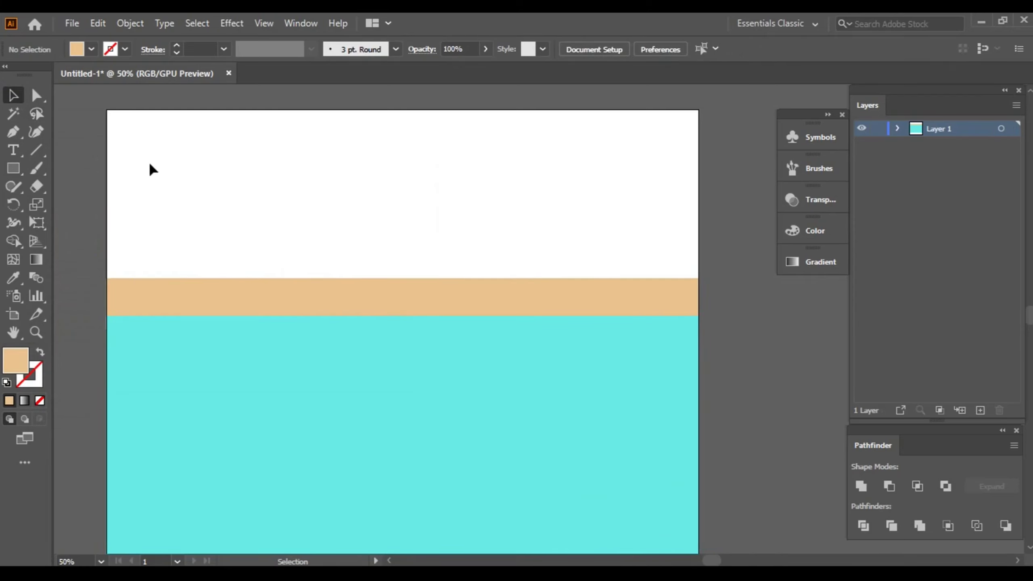
# Step: Draw a rectangle over the top of the artboard with a pale teal fill
pyautogui.click(13, 168)
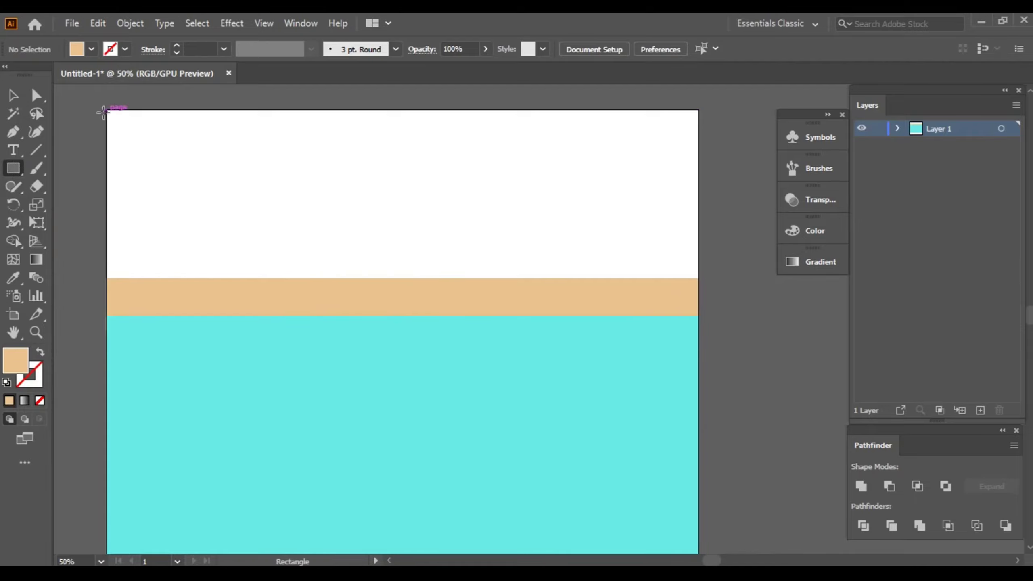
pyautogui.moveTo(107, 110)
pyautogui.mouseDown()
pyautogui.moveTo(190, 152)
pyautogui.moveTo(699, 286)
pyautogui.mouseUp()
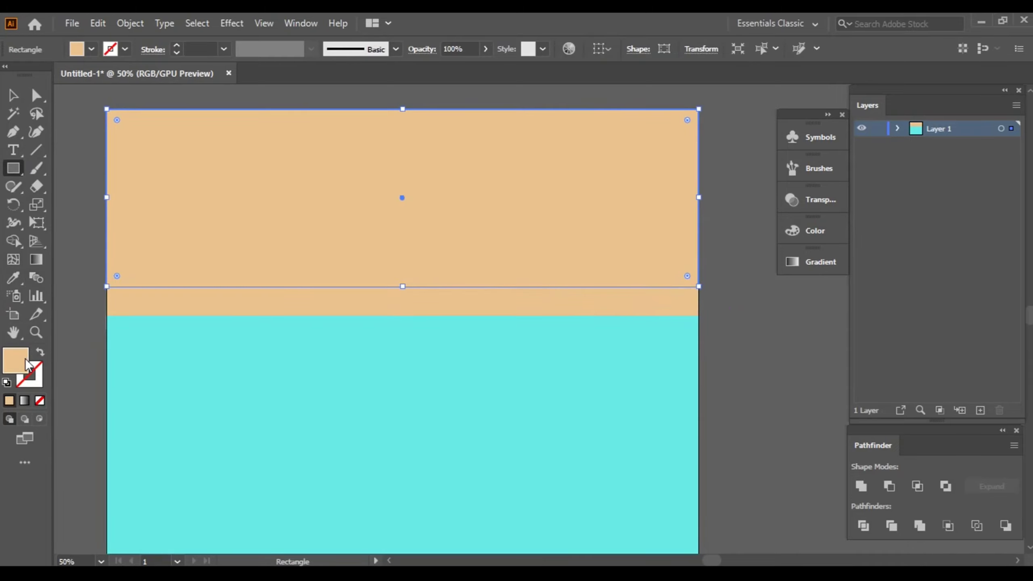
pyautogui.doubleClick(26, 365)
pyautogui.write('91E8D8')
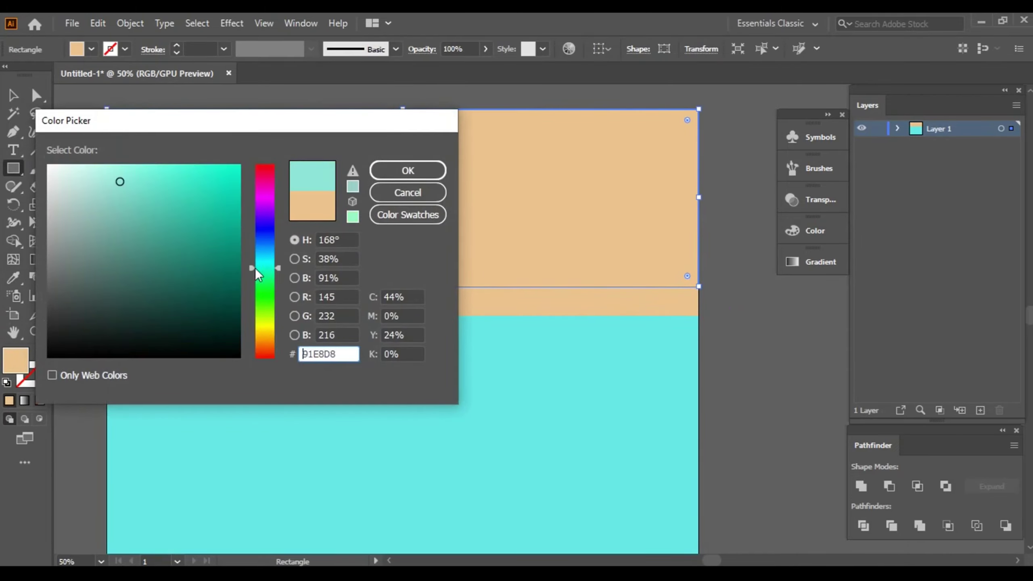
pyautogui.moveTo(96, 188); pyautogui.dragTo(90, 183)
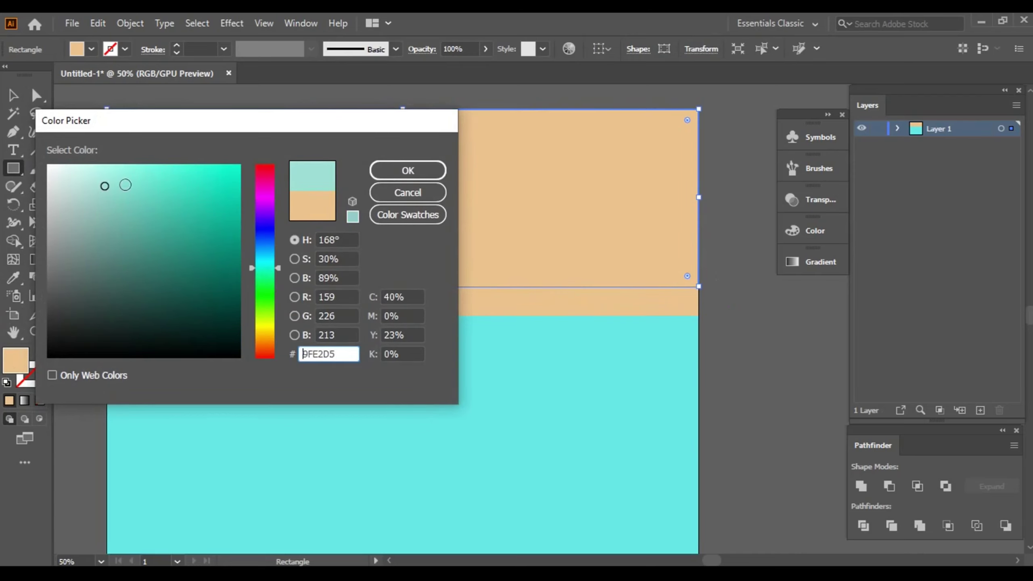
pyautogui.click(408, 171)
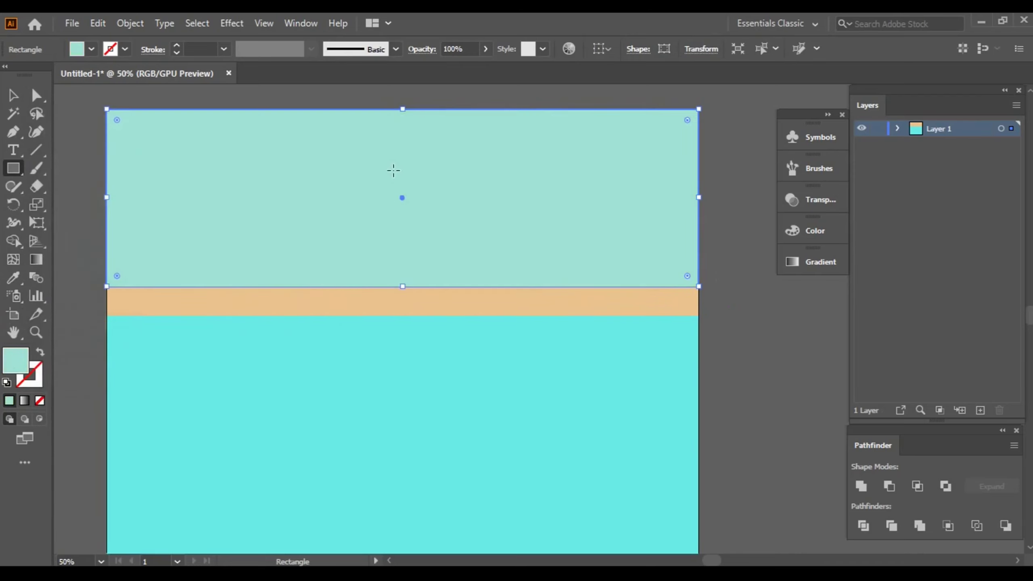
# Step: Send the pale teal sky rectangle to the back, behind the sand strip
pyautogui.click(12, 93)
pyautogui.click(747, 260)
pyautogui.rightClick(302, 158)
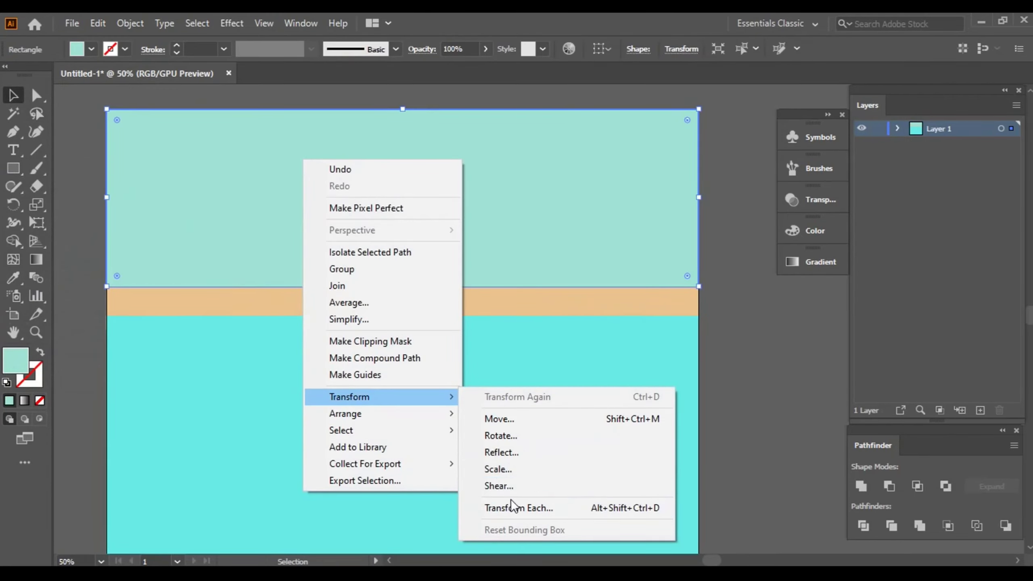
pyautogui.moveTo(346, 414)
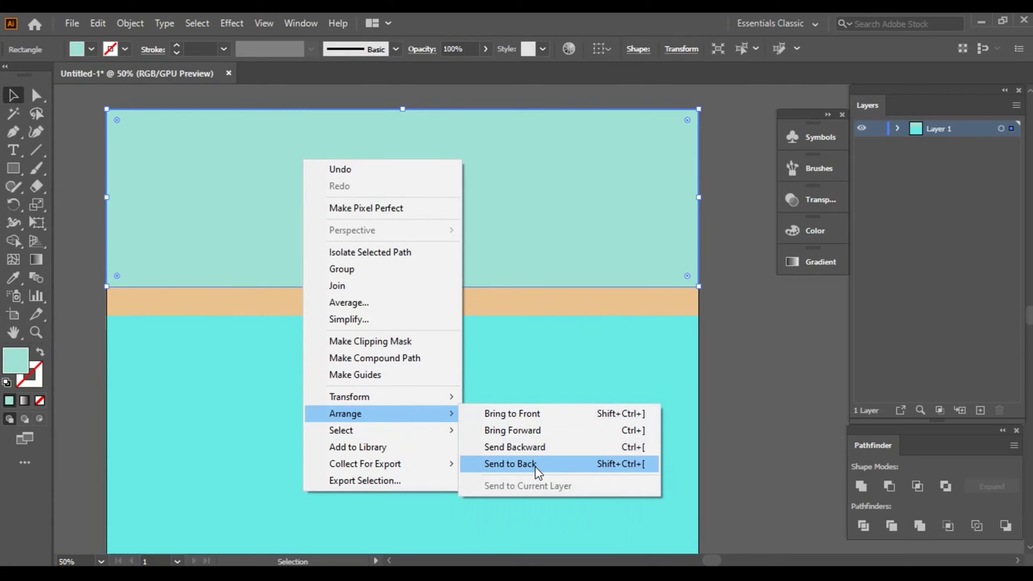
pyautogui.click(535, 464)
pyautogui.click(775, 337)
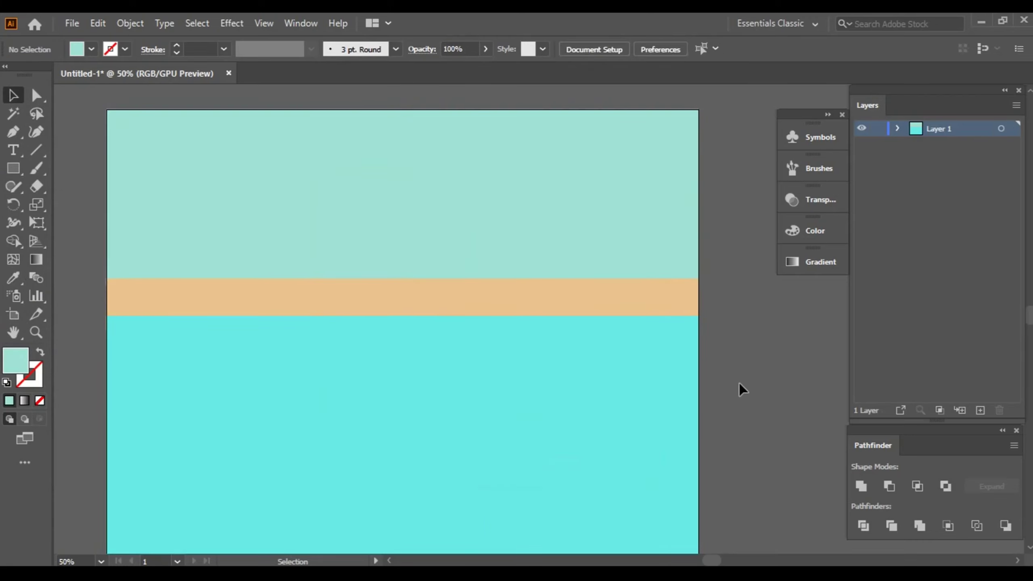
pyautogui.moveTo(753, 401)
pyautogui.mouseDown()
pyautogui.moveTo(750, 307)
pyautogui.moveTo(790, 405)
pyautogui.moveTo(760, 404)
pyautogui.mouseUp()
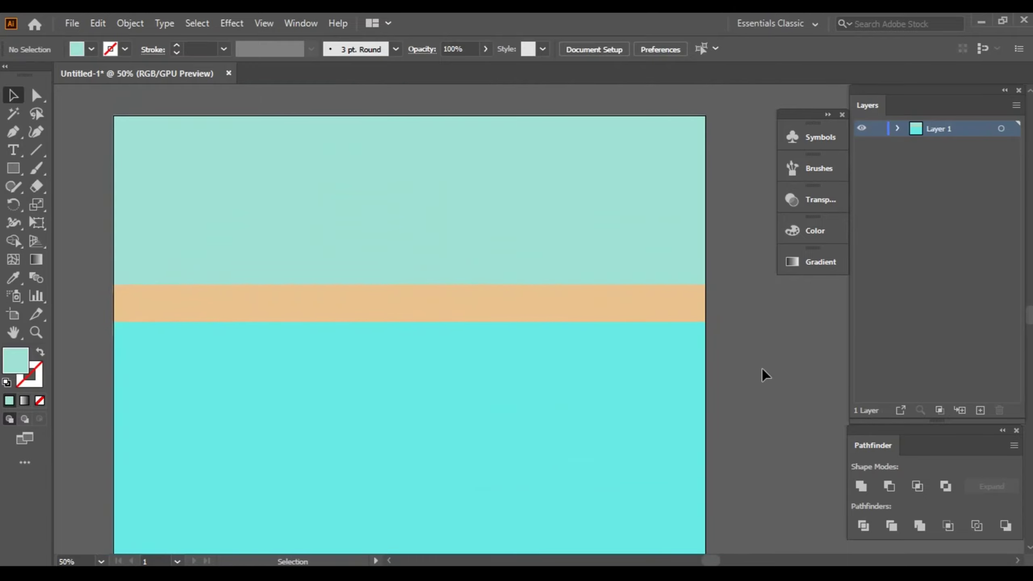
pyautogui.moveTo(497, 183); pyautogui.dragTo(479, 176)
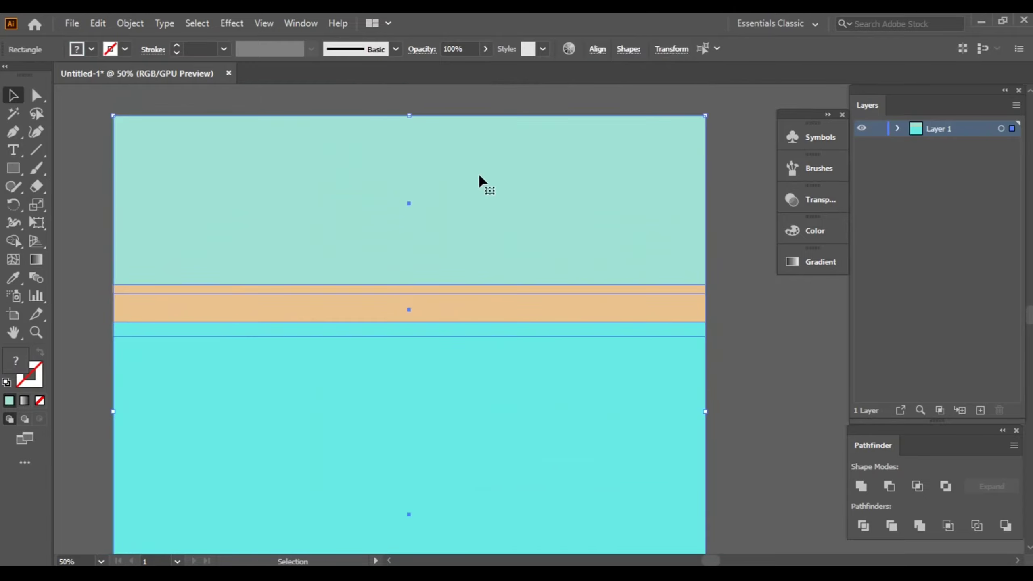
# Step: Give the sky rectangle a linear gradient fill angled at 90°
pyautogui.click(755, 303)
pyautogui.click(326, 181)
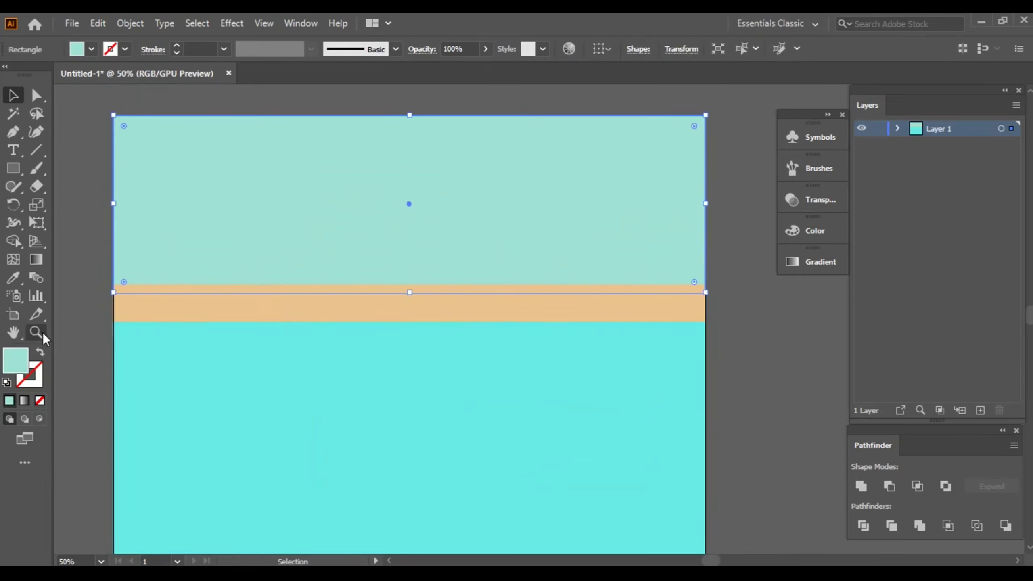
pyautogui.click(822, 267)
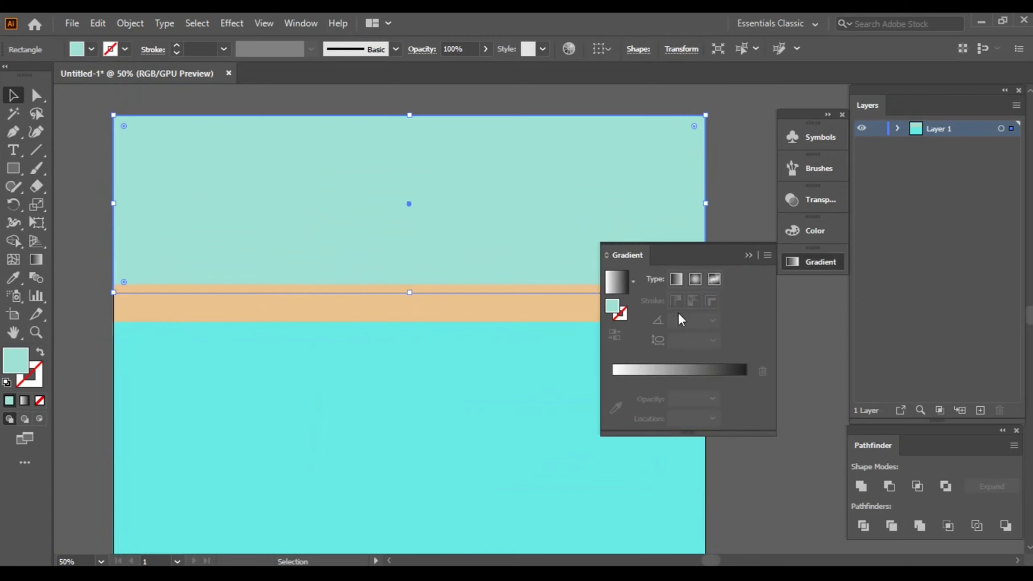
pyautogui.click(671, 370)
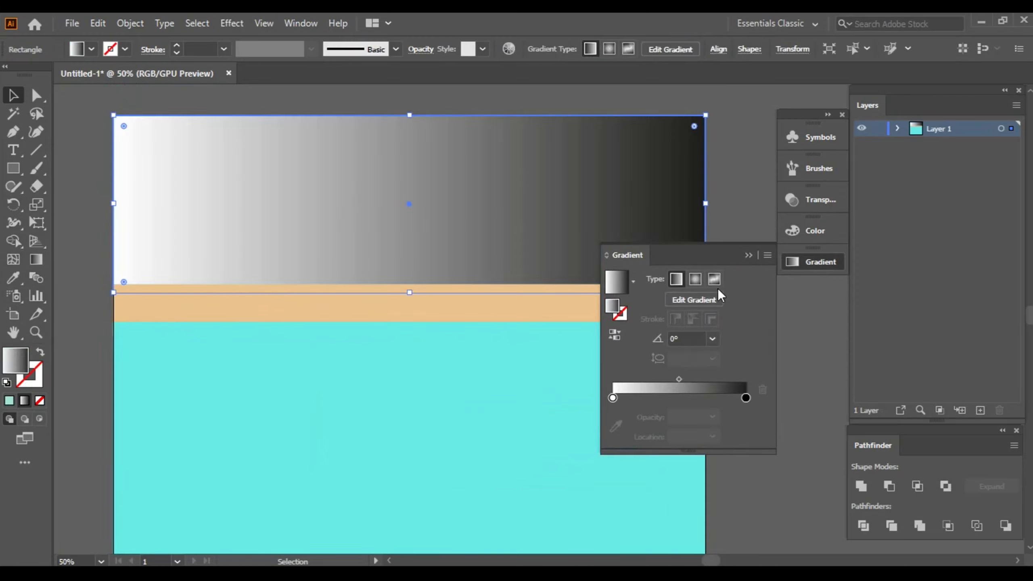
pyautogui.click(712, 338)
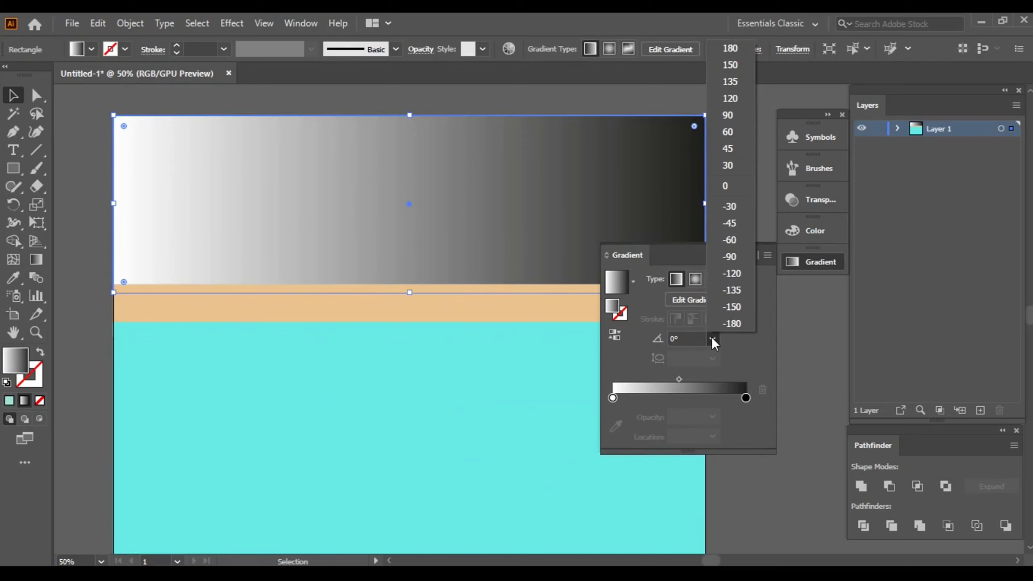
pyautogui.click(728, 115)
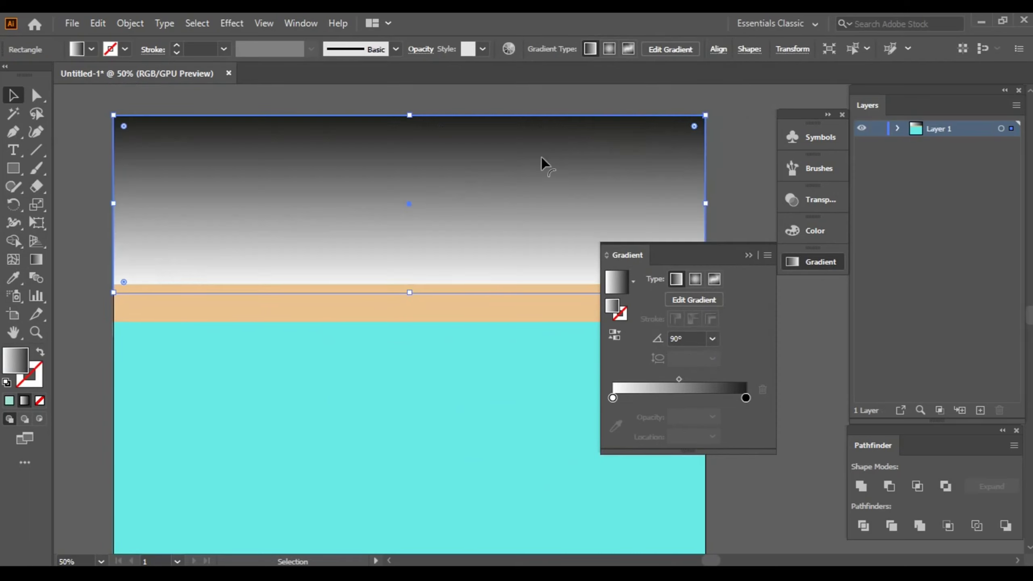
# Step: Set the gradient's left stop to a peach tone (EAC8A0)
pyautogui.click(613, 398)
pyautogui.doubleClick(613, 398)
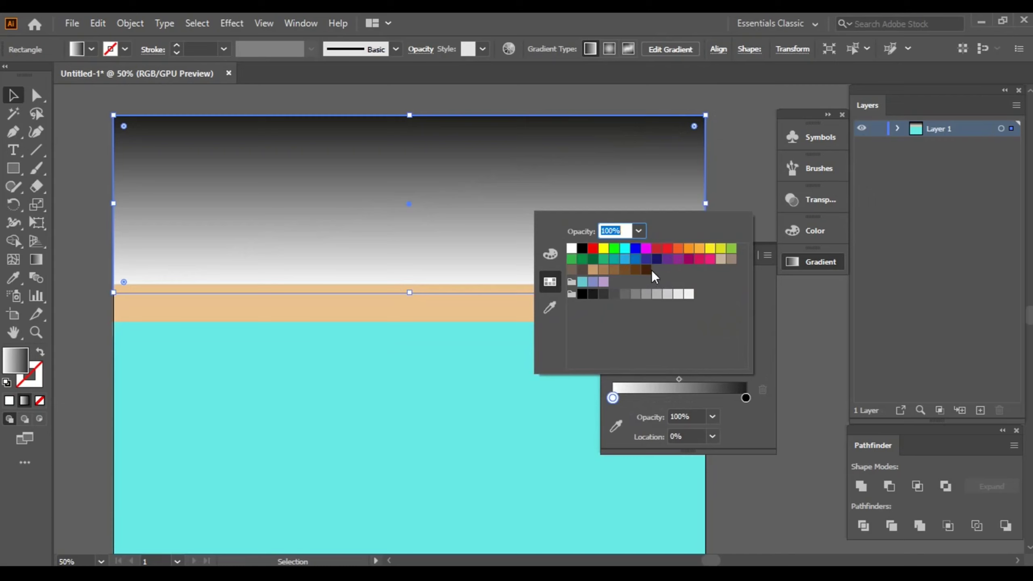
pyautogui.click(19, 370)
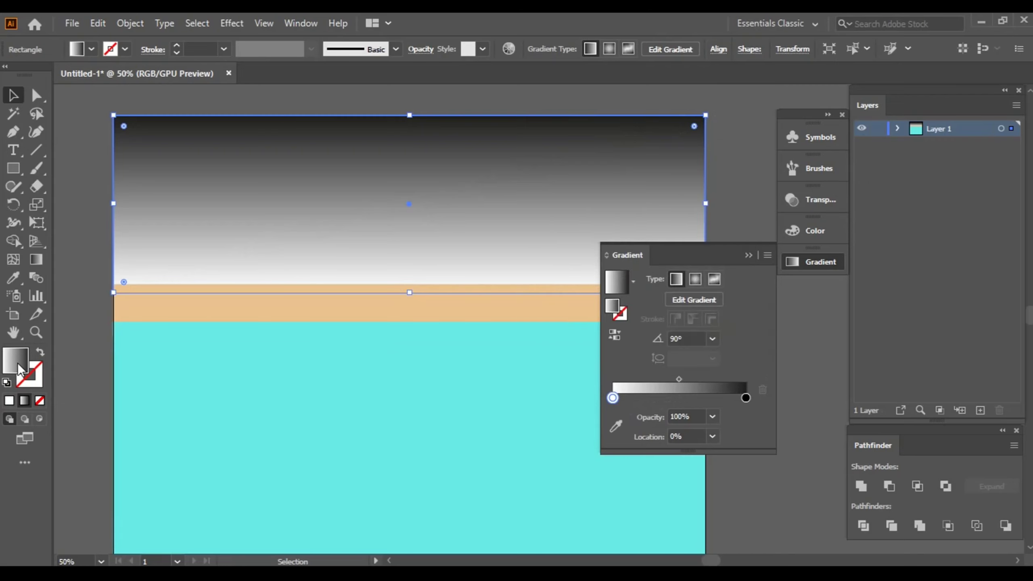
pyautogui.doubleClick(18, 371)
pyautogui.click(93, 189)
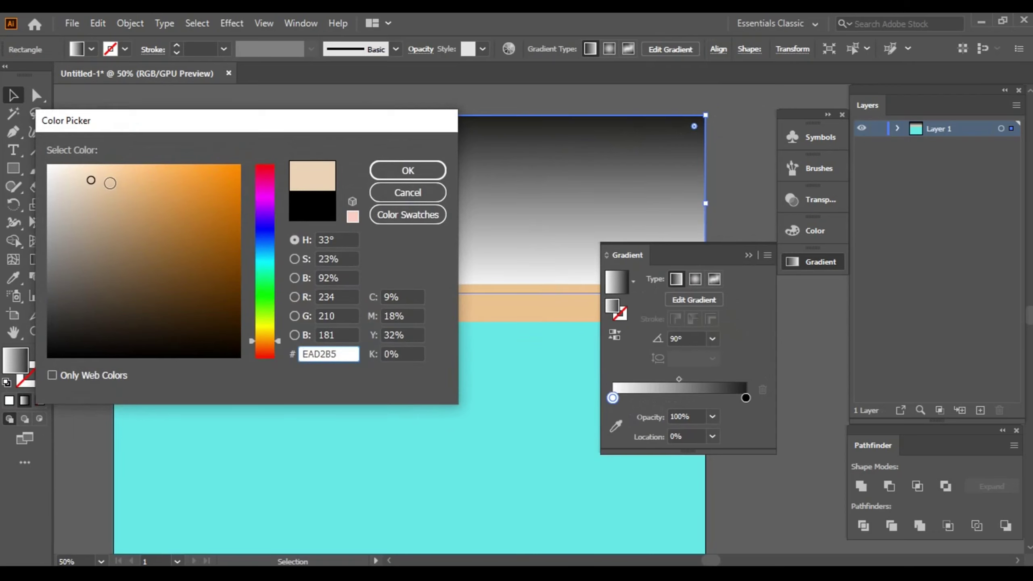
pyautogui.click(111, 179)
pyautogui.click(407, 170)
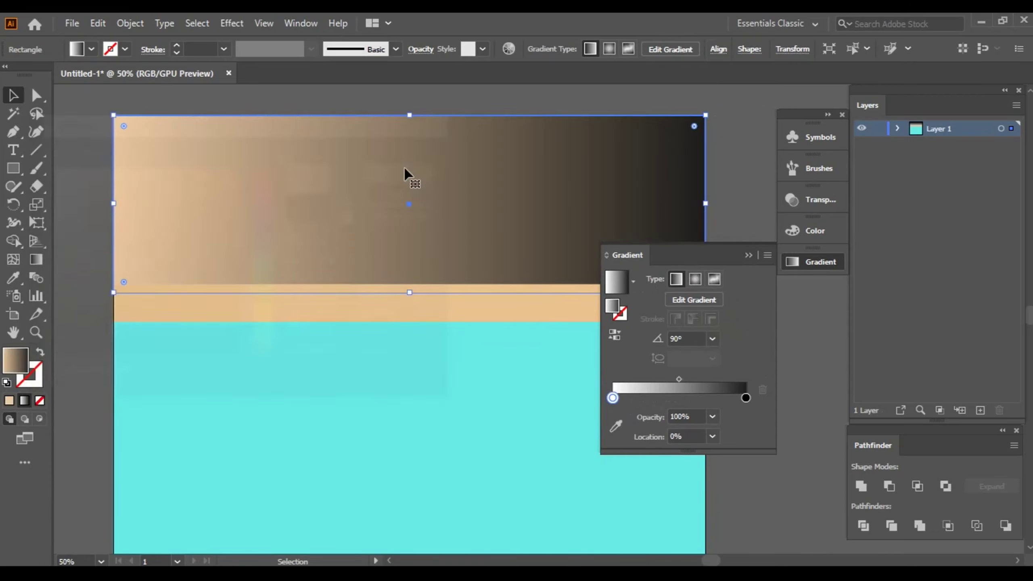
# Step: Set the gradient's right stop to light cyan (A8DDDA)
pyautogui.doubleClick(746, 398)
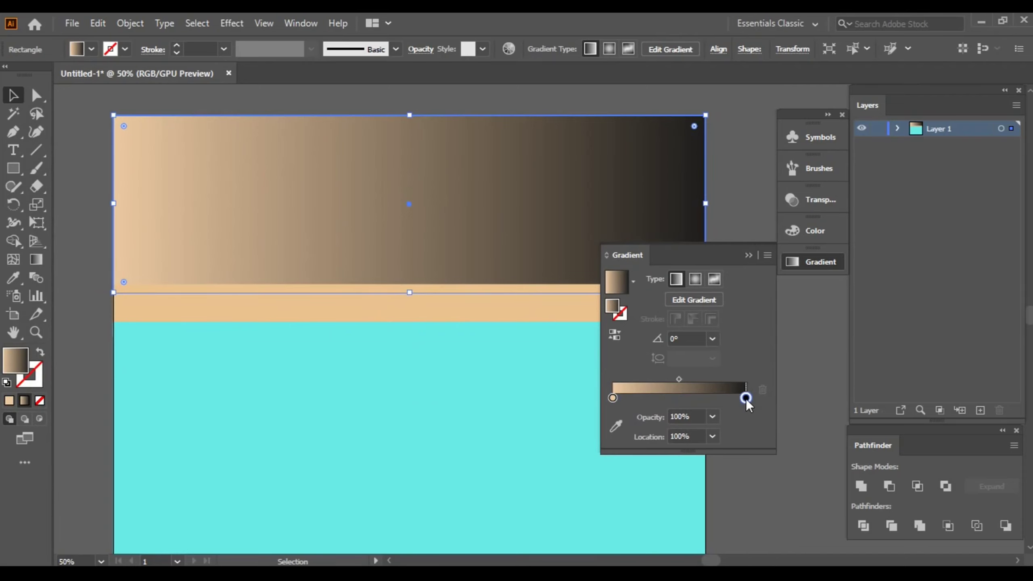
pyautogui.click(15, 360)
pyautogui.doubleClick(16, 360)
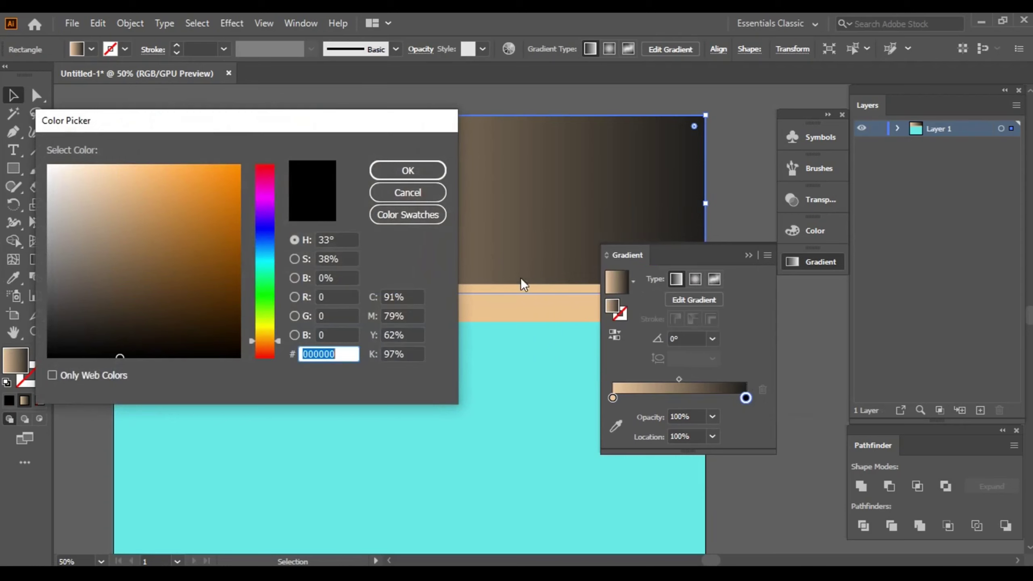
pyautogui.click(264, 262)
pyautogui.moveTo(121, 180)
pyautogui.mouseDown()
pyautogui.moveTo(83, 170)
pyautogui.moveTo(106, 175)
pyautogui.moveTo(92, 191)
pyautogui.mouseUp()
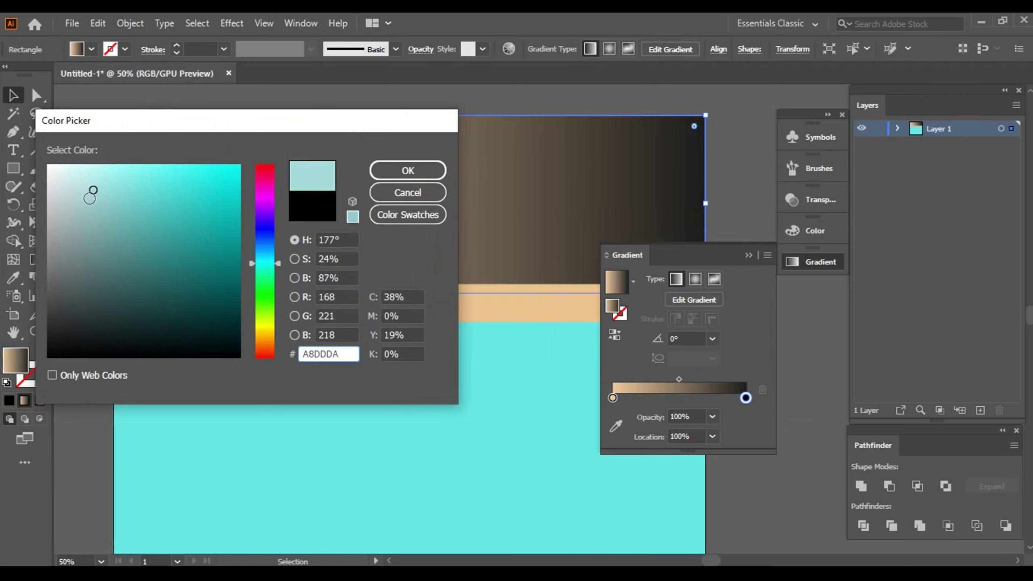
pyautogui.click(410, 172)
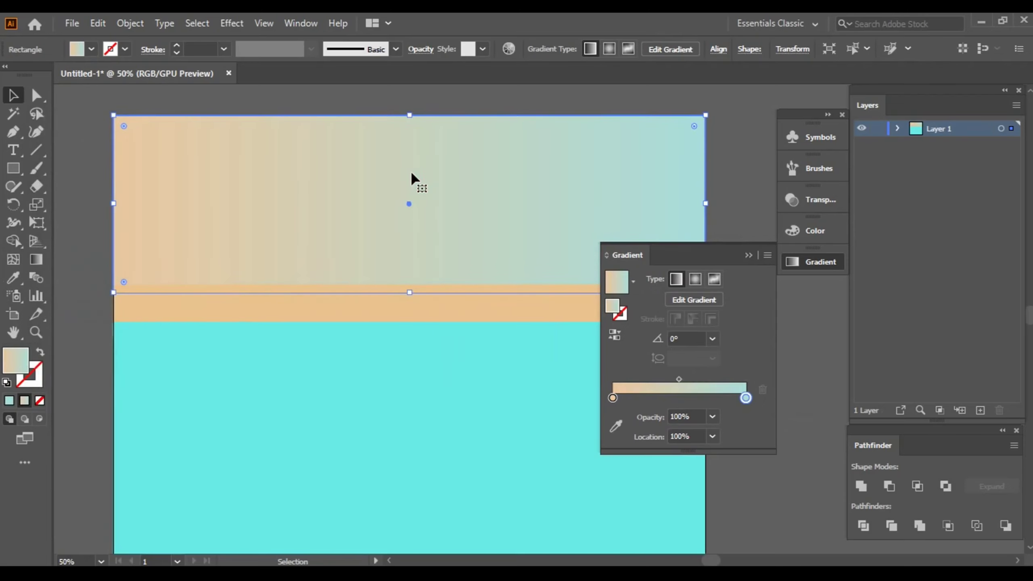
# Step: Drag the sky gradient vertically from the bottom edge to the top
pyautogui.click(692, 300)
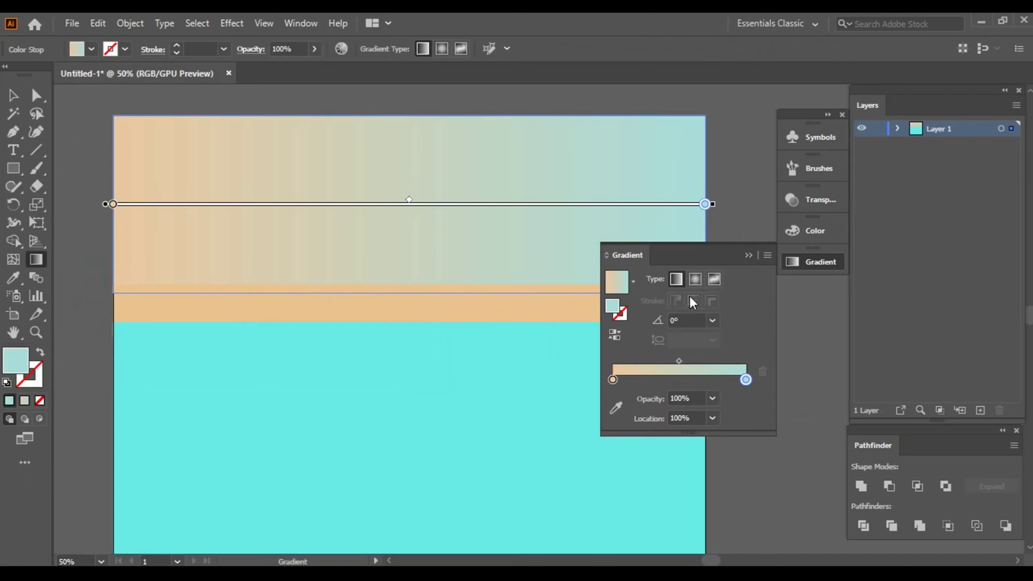
pyautogui.moveTo(407, 194)
pyautogui.mouseDown()
pyautogui.moveTo(412, 287)
pyautogui.moveTo(427, 120)
pyautogui.mouseUp()
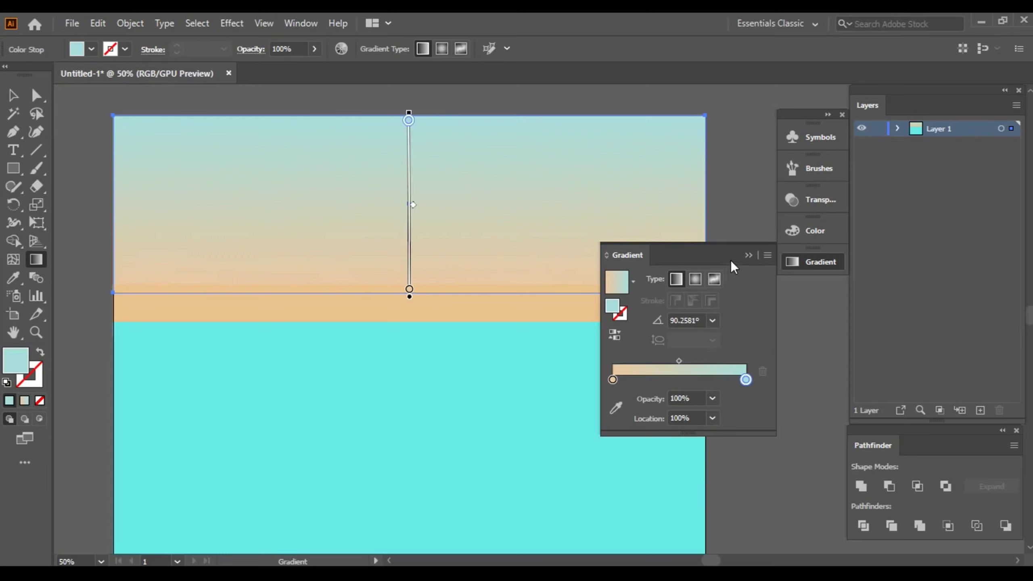
pyautogui.moveTo(735, 257); pyautogui.dragTo(842, 294)
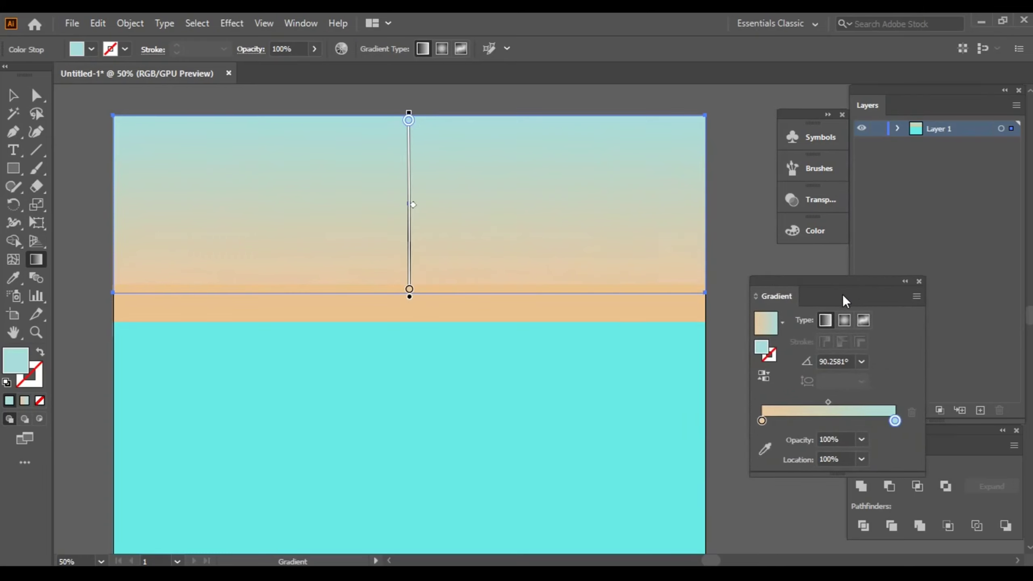
pyautogui.click(13, 95)
# Step: Apply the gradient fill to the sea rectangle
pyautogui.click(728, 222)
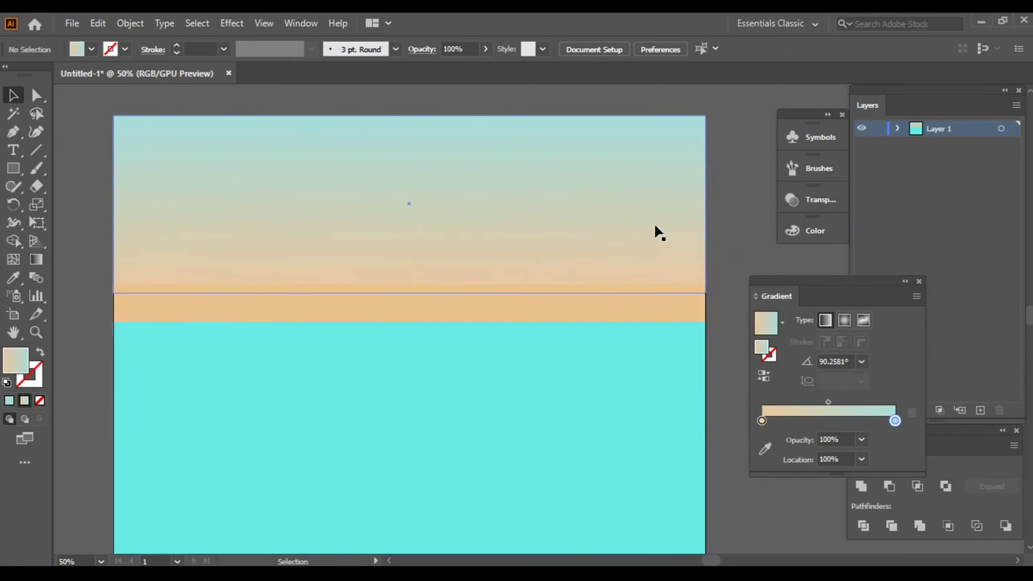
pyautogui.moveTo(507, 448); pyautogui.dragTo(509, 337)
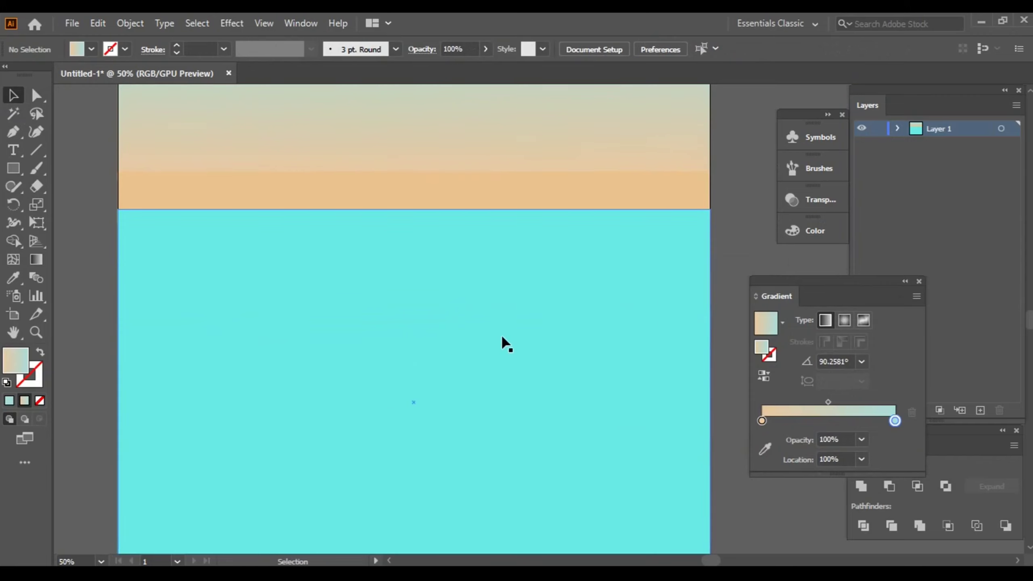
pyautogui.keyDown('alt'); pyautogui.scroll(-1, 503, 345); pyautogui.keyUp('alt')
pyautogui.click(430, 330)
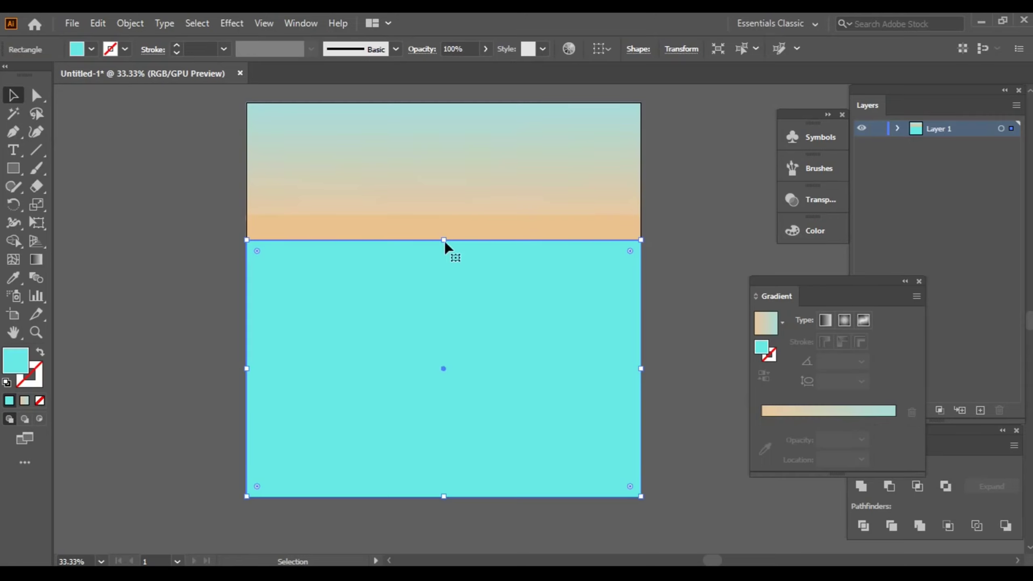
pyautogui.click(818, 412)
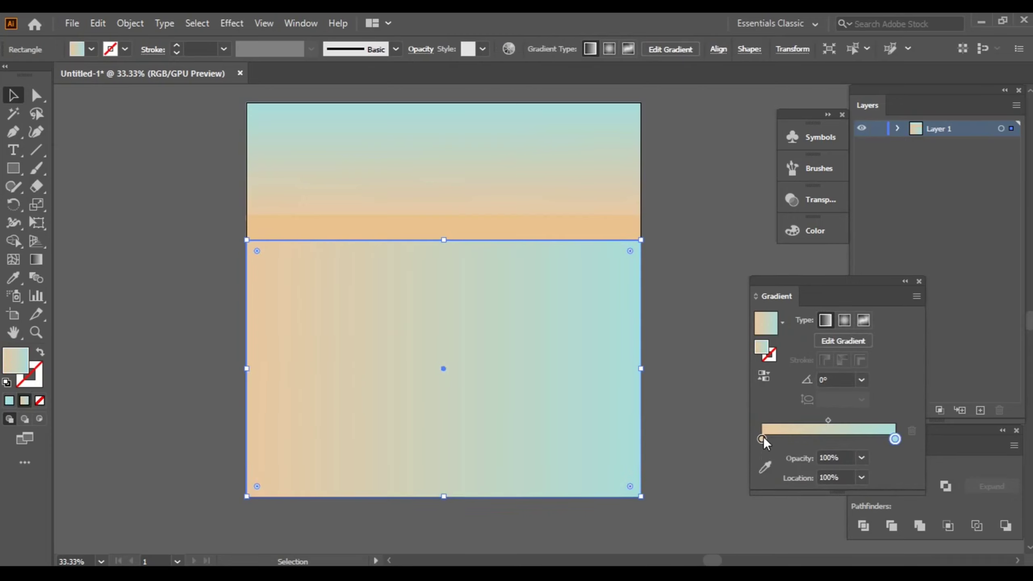
pyautogui.click(844, 341)
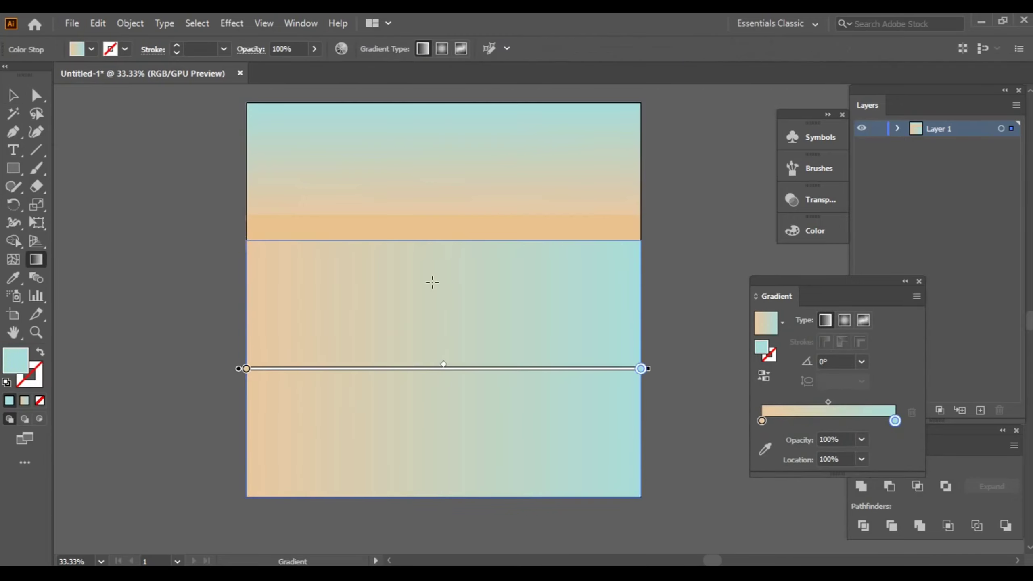
# Step: Set the sea gradient's left stop to a brighter cyan
pyautogui.click(761, 419)
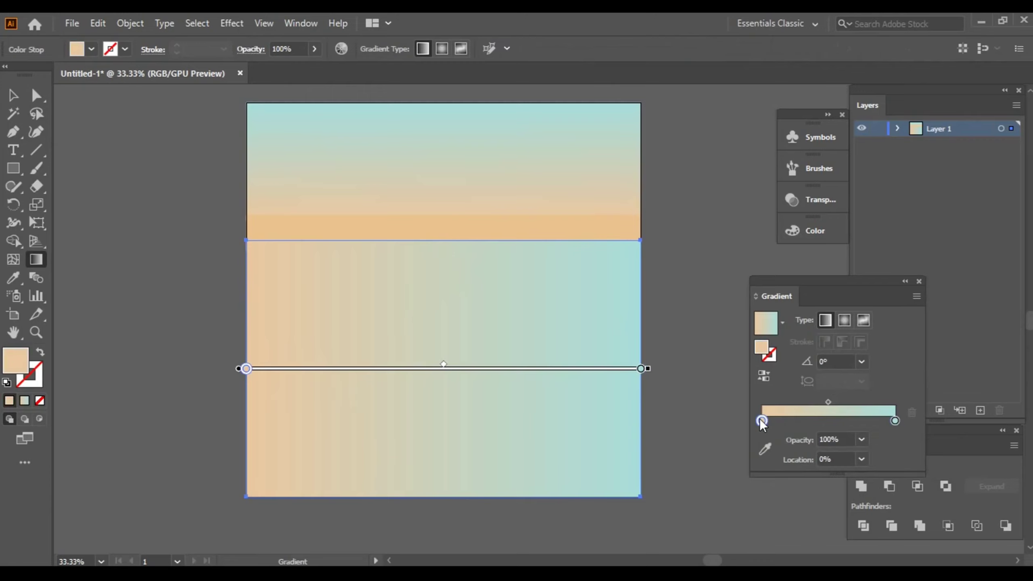
pyautogui.doubleClick(760, 419)
pyautogui.press('Escape')
pyautogui.doubleClick(17, 360)
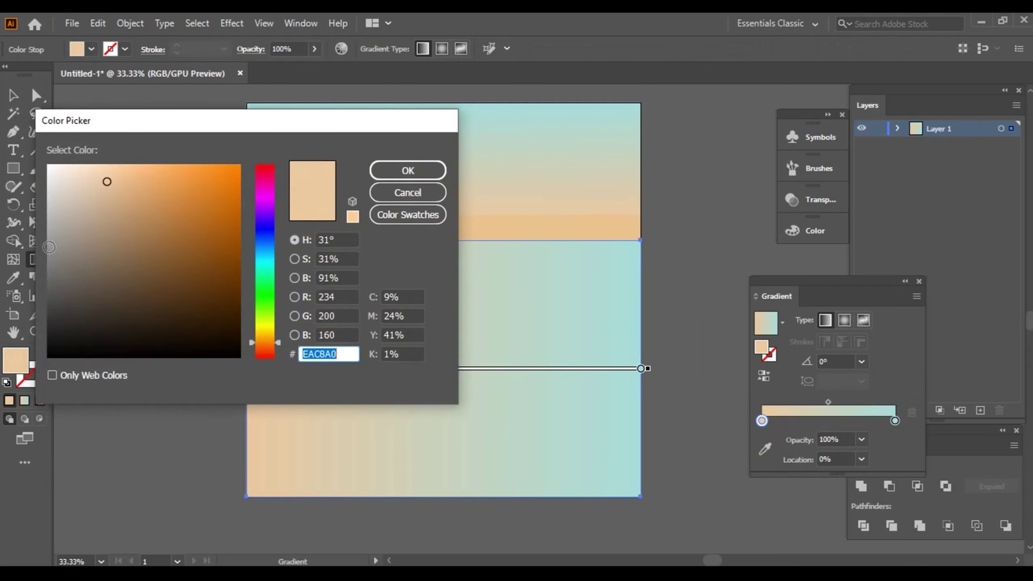
pyautogui.click(265, 272)
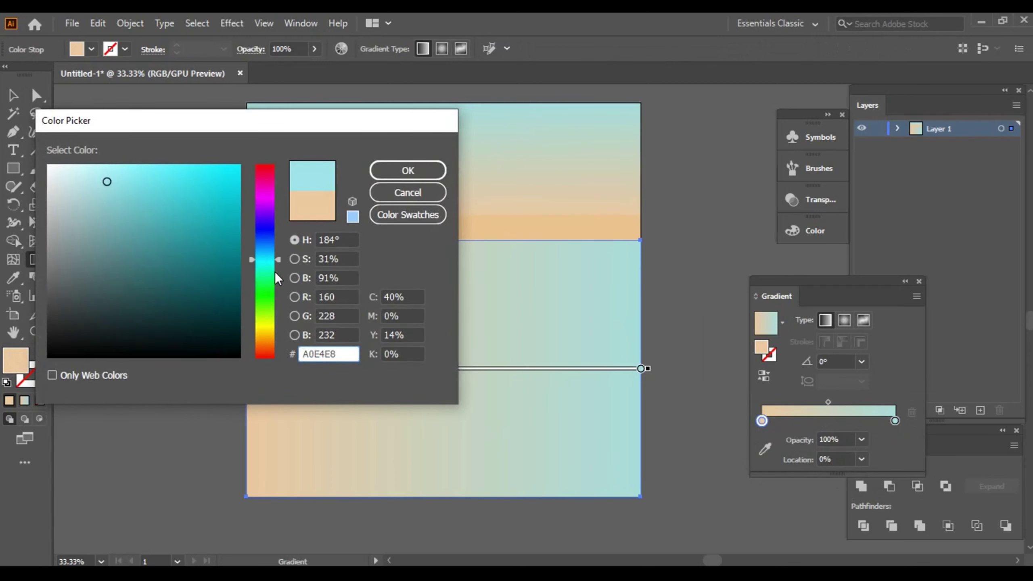
pyautogui.moveTo(278, 269)
pyautogui.mouseDown()
pyautogui.moveTo(278, 252)
pyautogui.moveTo(278, 264)
pyautogui.mouseUp()
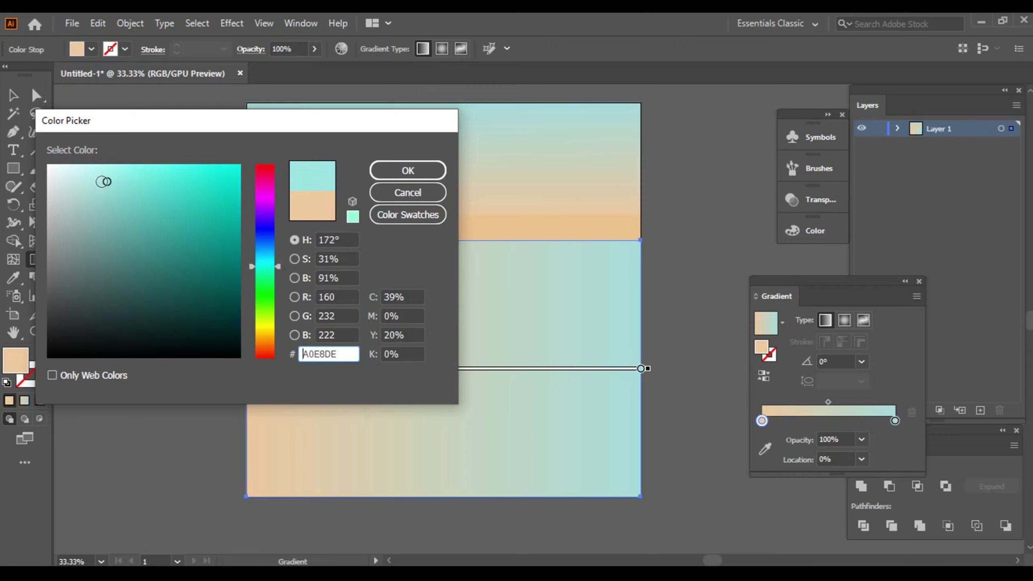
pyautogui.click(114, 175)
pyautogui.click(408, 171)
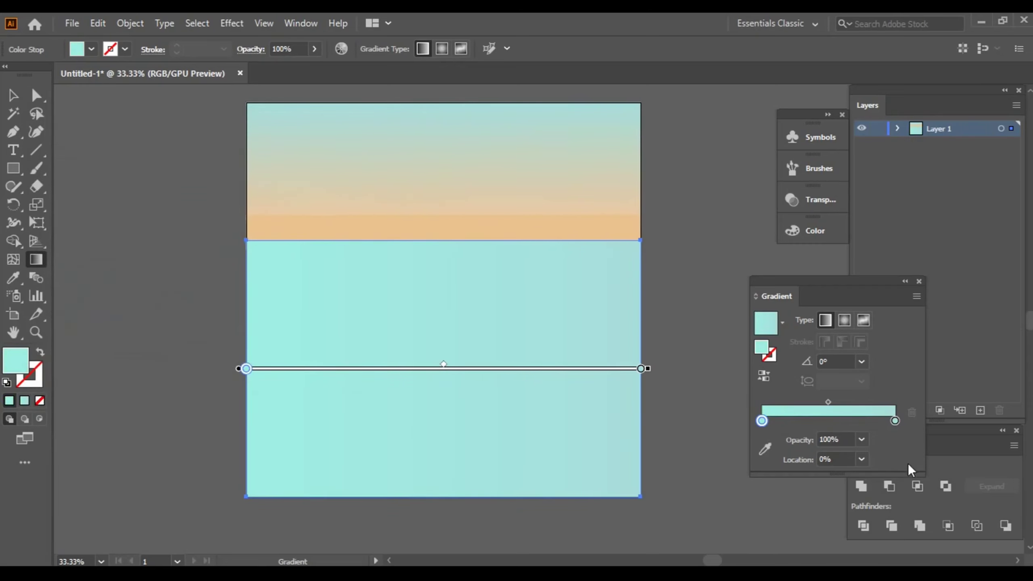
# Step: Set the right stop to pale cyan ACE8E3 and run the gradient vertically from horizon down
pyautogui.click(895, 421)
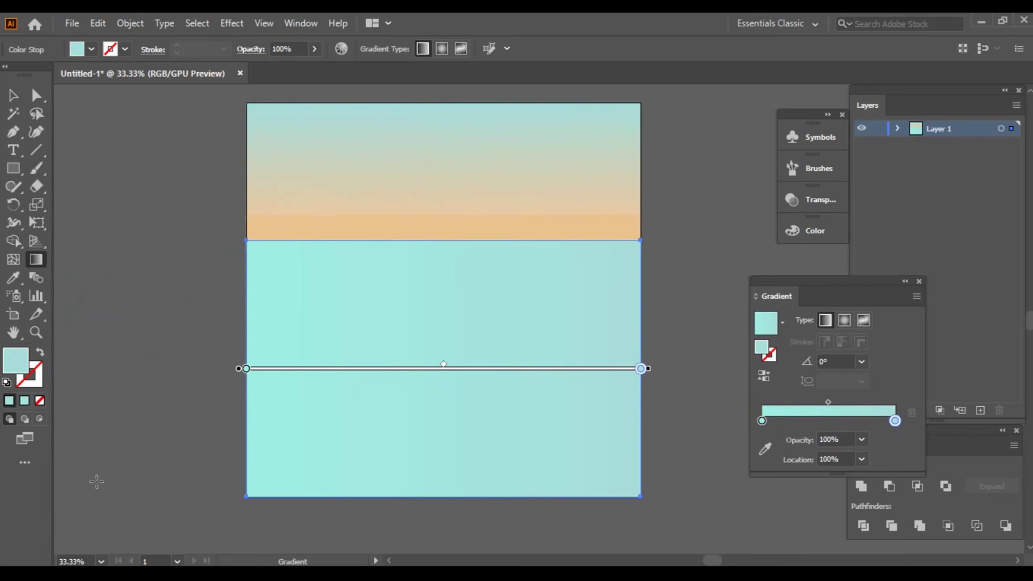
pyautogui.doubleClick(21, 364)
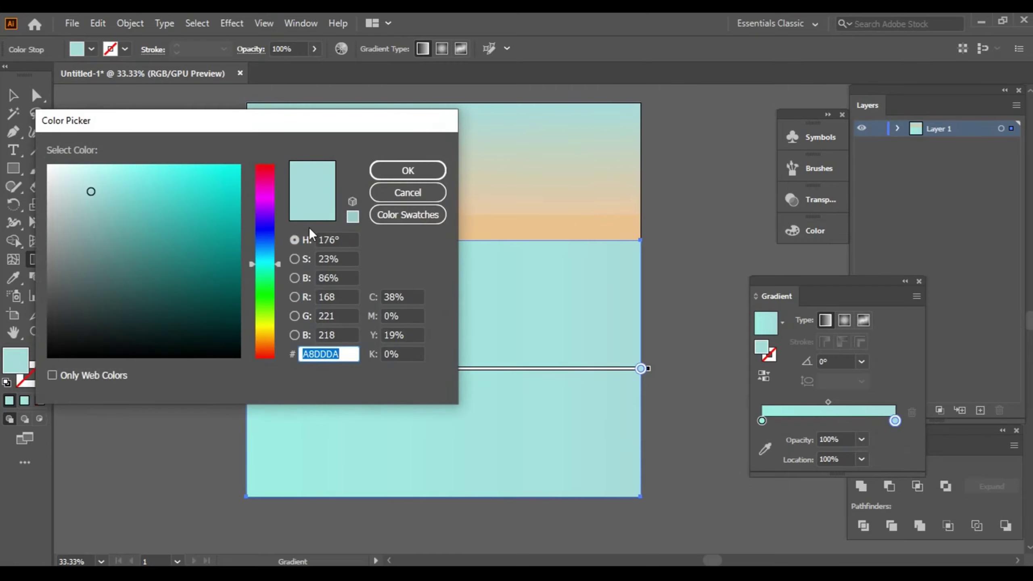
pyautogui.write('ACE8E3')
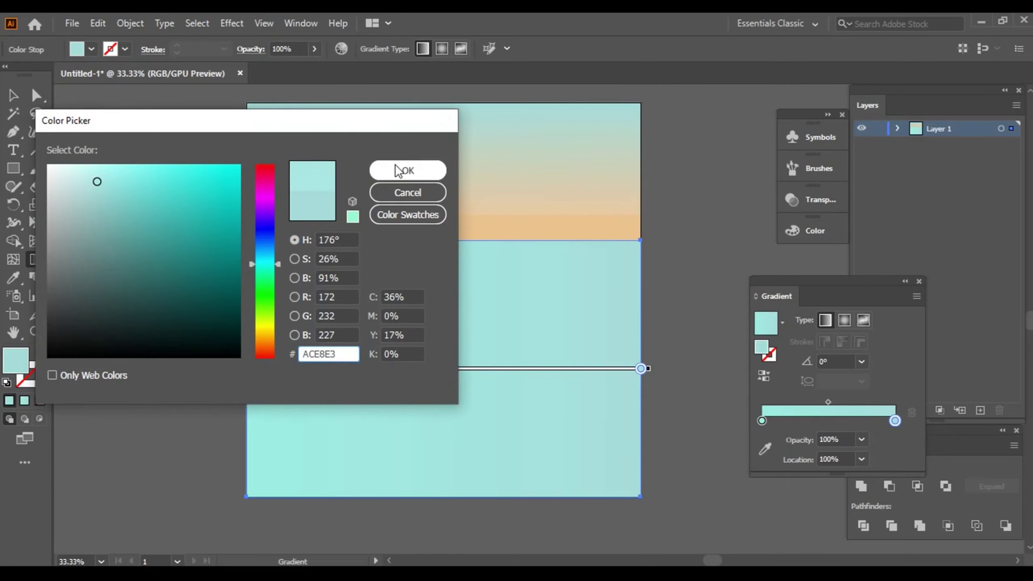
pyautogui.click(405, 169)
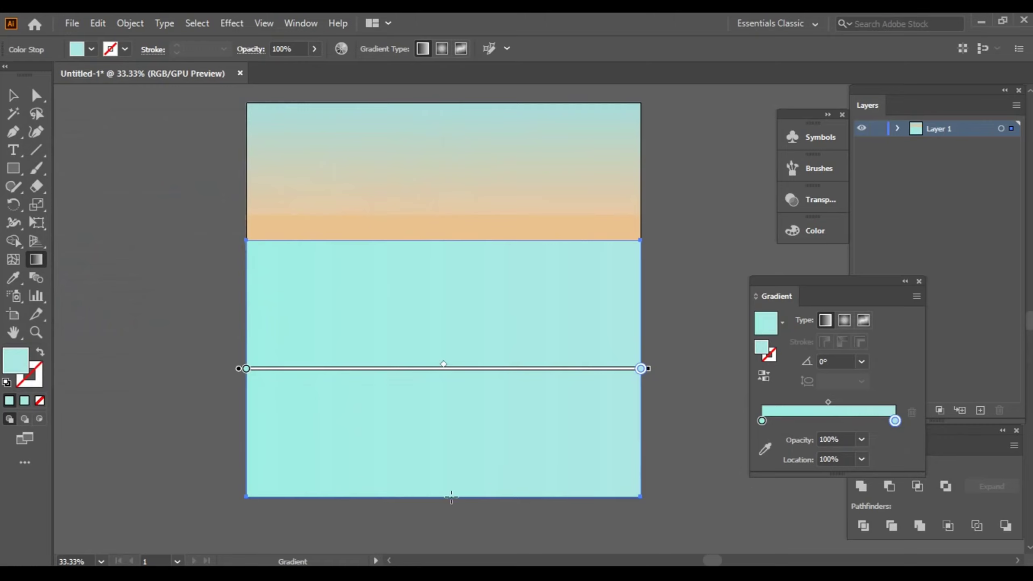
pyautogui.moveTo(451, 496); pyautogui.dragTo(448, 246)
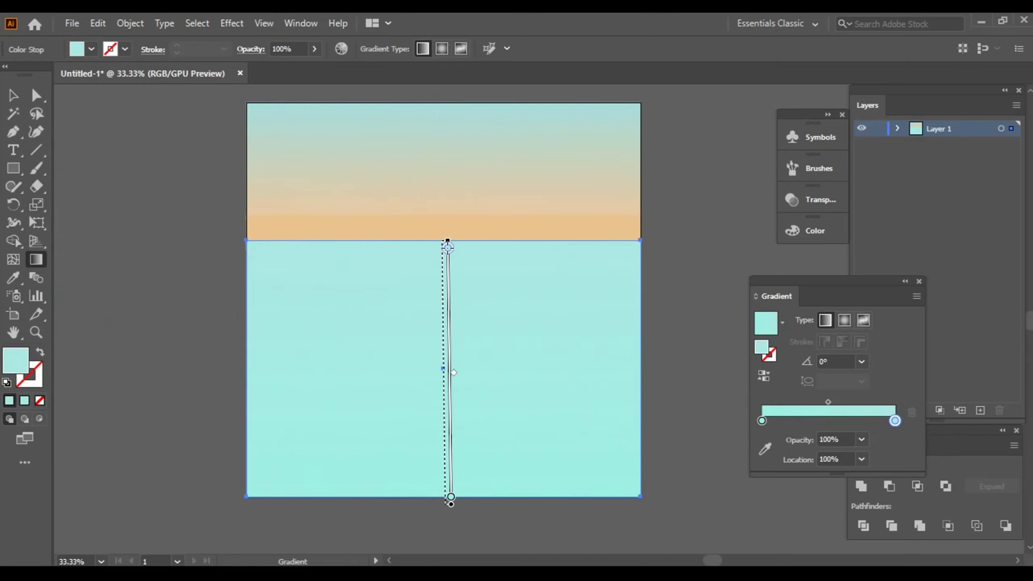
pyautogui.moveTo(447, 247); pyautogui.dragTo(442, 236)
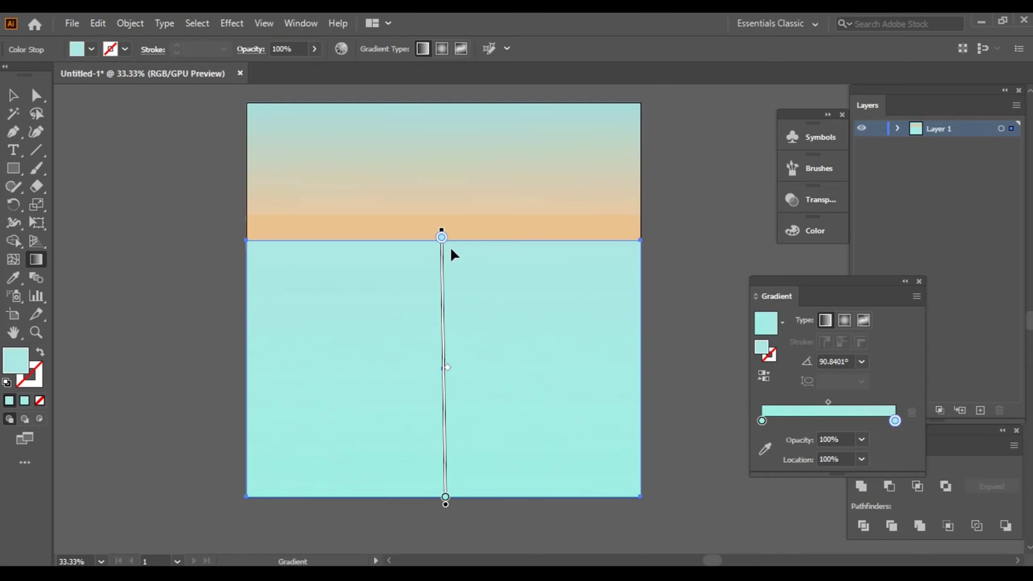
# Step: Select the orange horizon band and try a new fill tone
pyautogui.press('v')
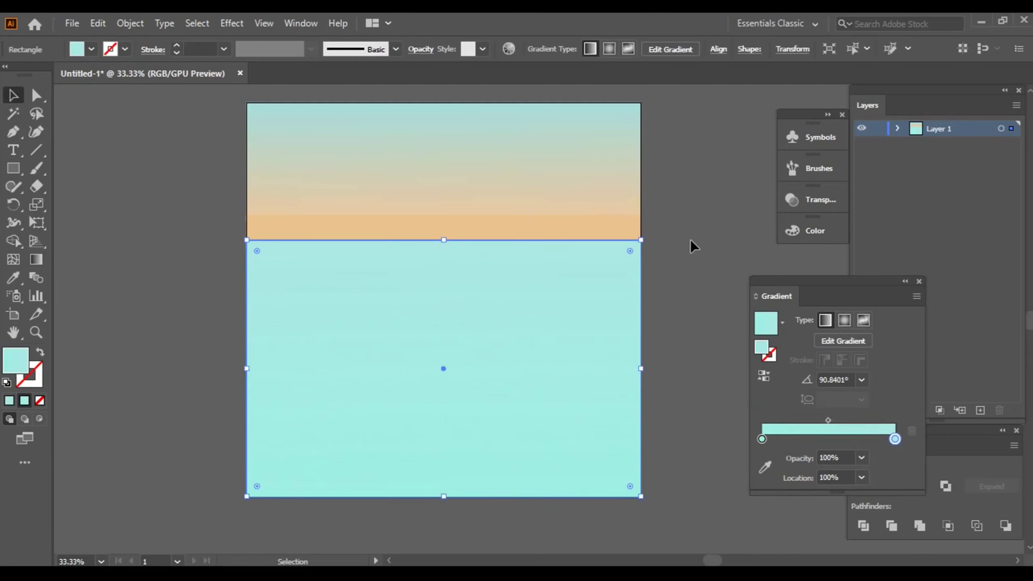
pyautogui.click(693, 246)
pyautogui.click(423, 234)
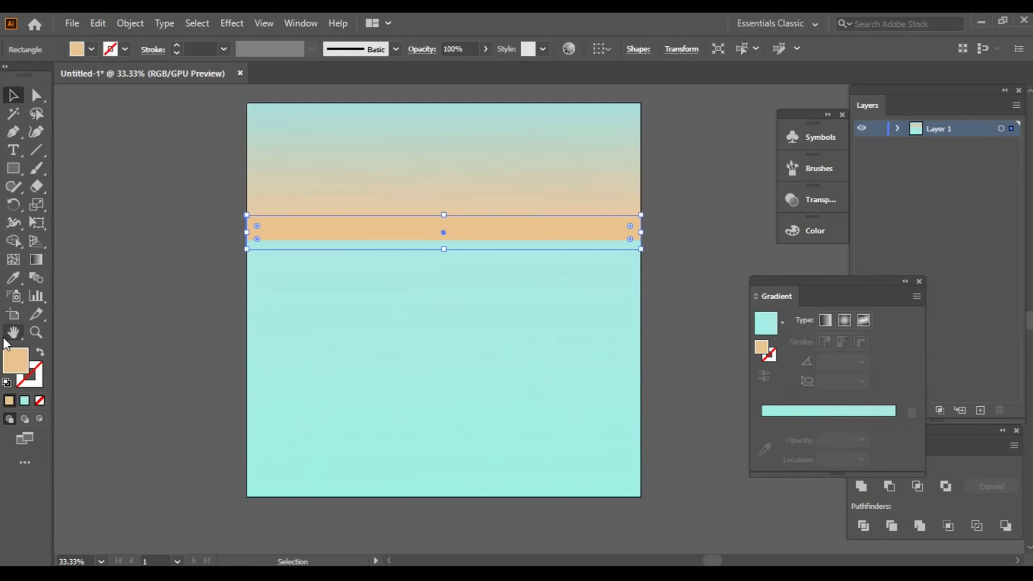
pyautogui.doubleClick(13, 365)
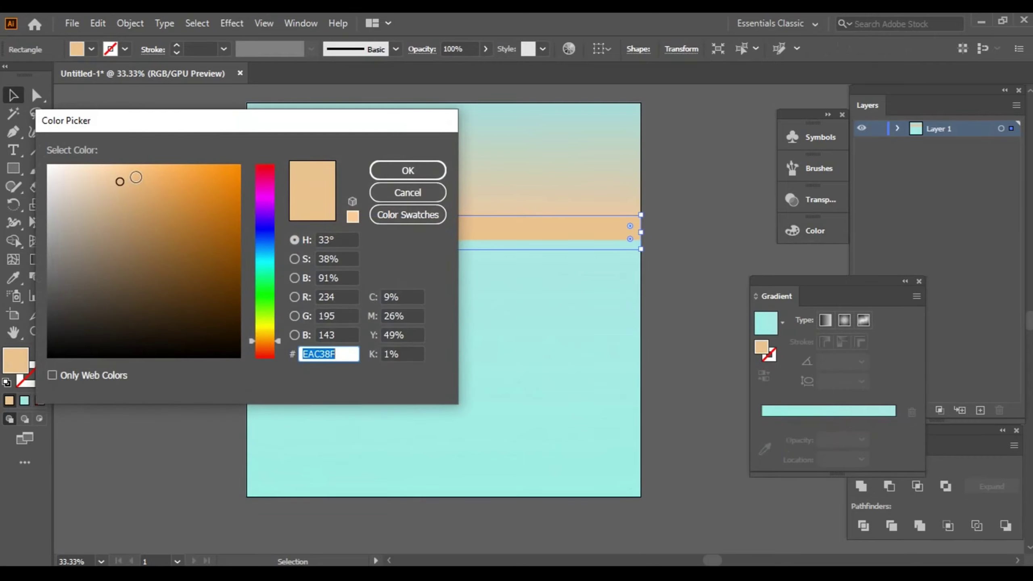
pyautogui.click(136, 177)
pyautogui.click(429, 168)
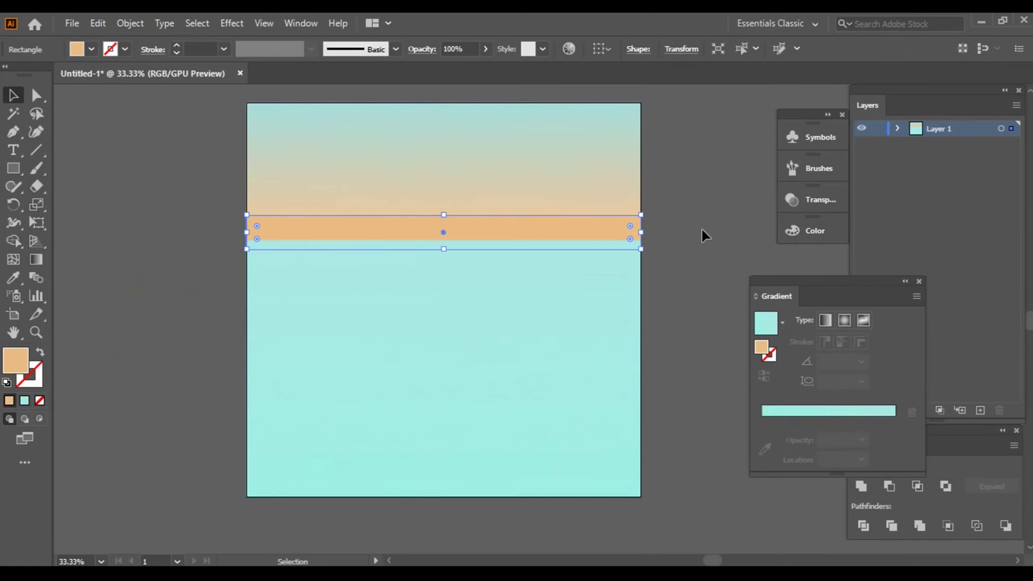
pyautogui.click(706, 236)
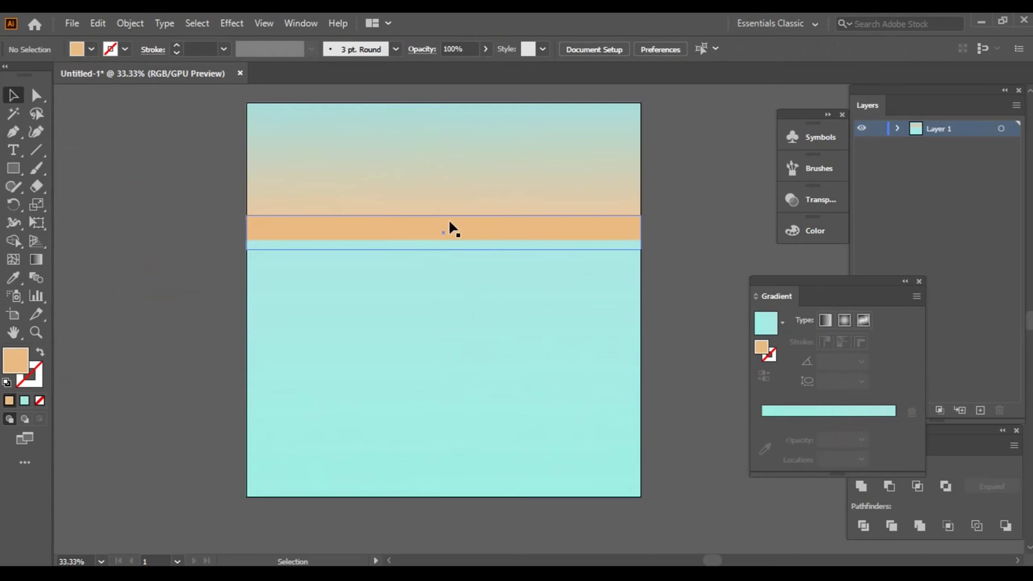
# Step: Zoom in on the horizon band and recolour it a lighter orange
pyautogui.click(452, 231)
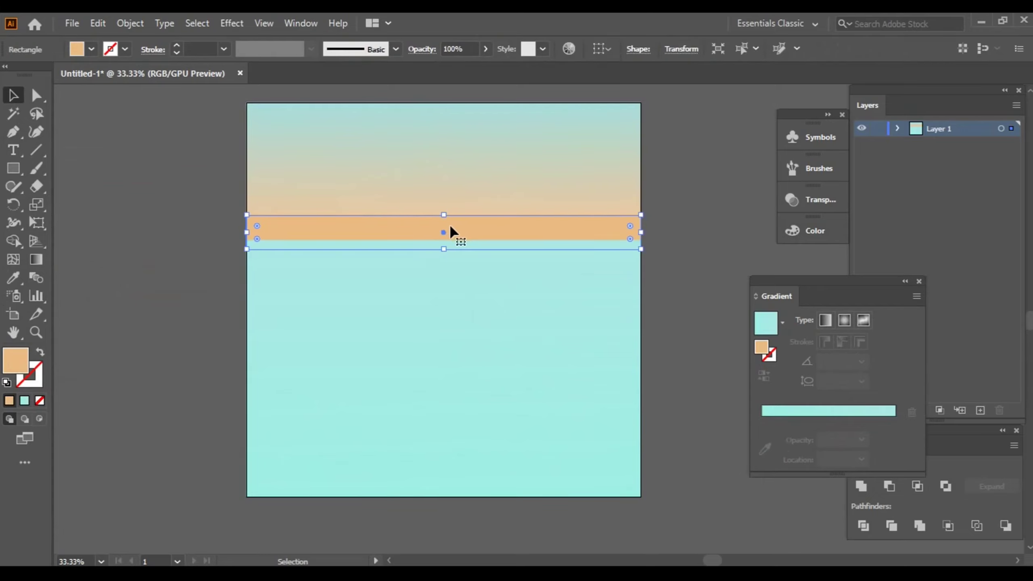
pyautogui.scroll(1, 450, 231)
pyautogui.moveTo(451, 228); pyautogui.dragTo(438, 304)
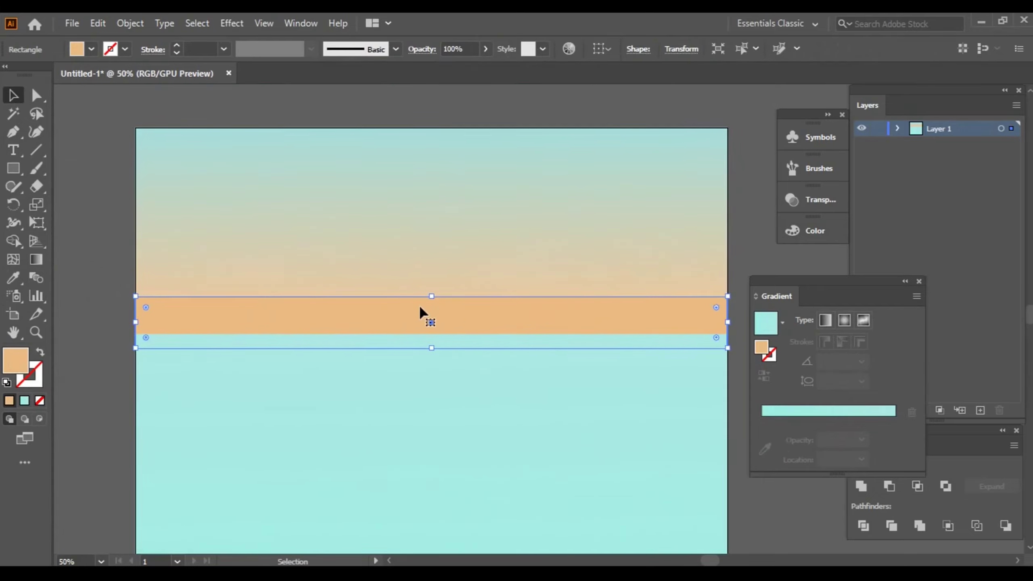
pyautogui.doubleClick(16, 360)
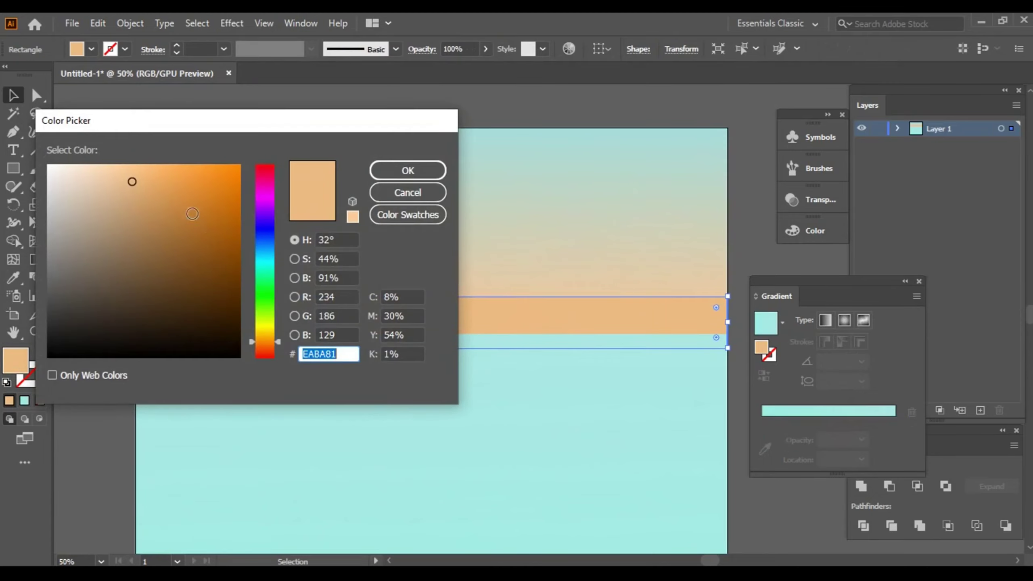
pyautogui.click(114, 175)
pyautogui.click(411, 172)
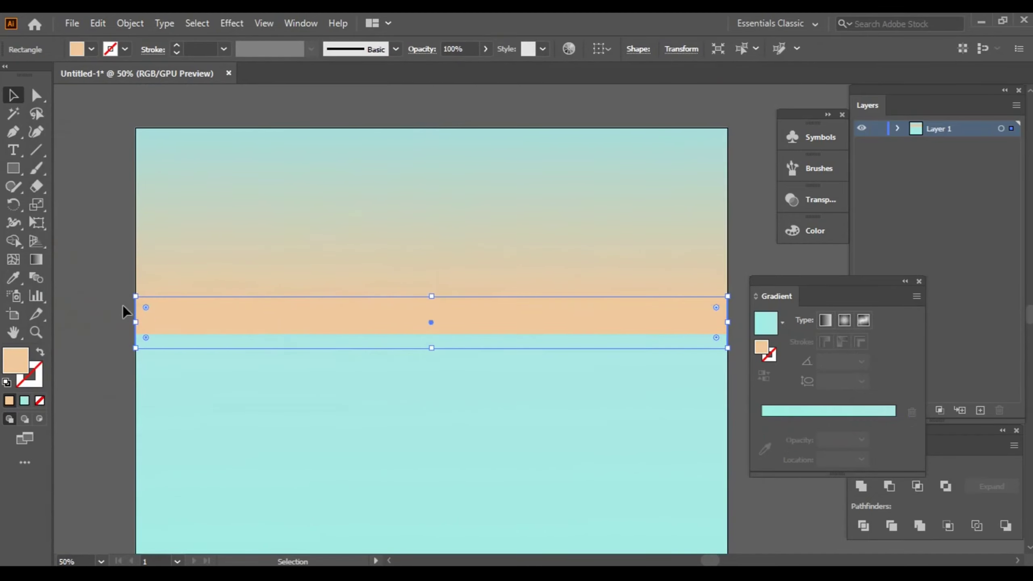
pyautogui.click(81, 260)
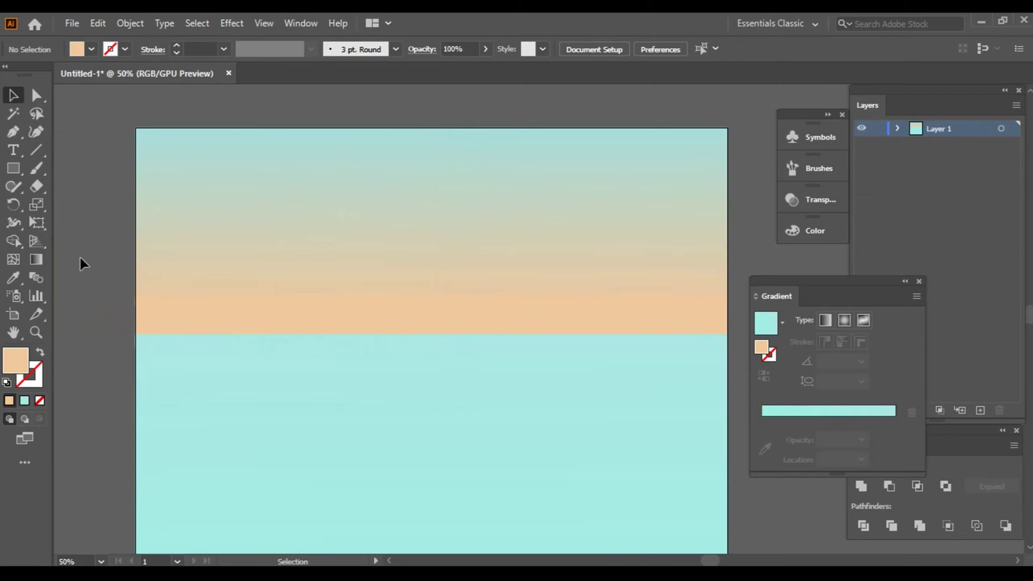
# Step: Set the horizon band's fill to soft peach F2C599
pyautogui.click(311, 314)
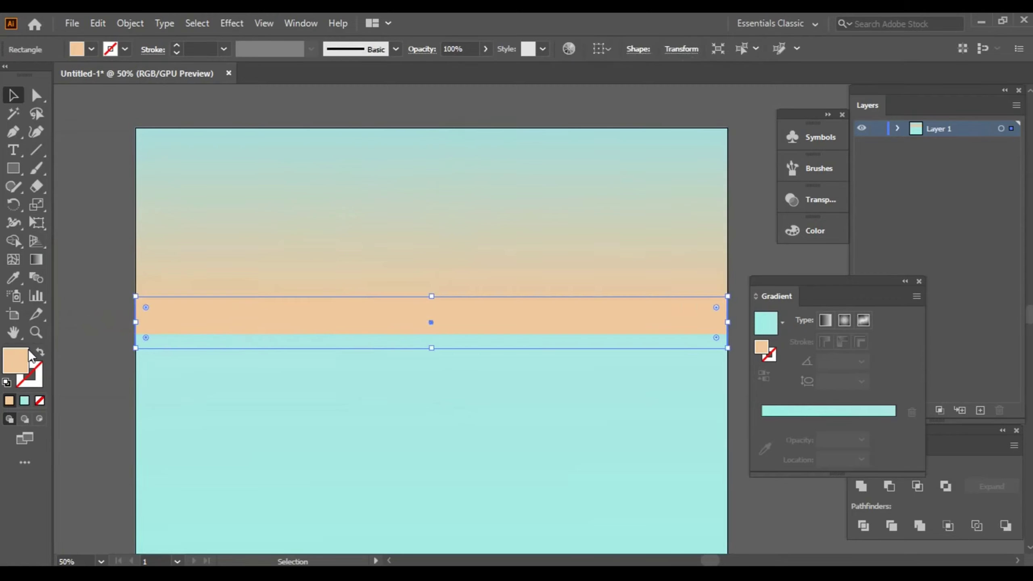
pyautogui.doubleClick(16, 359)
pyautogui.click(119, 173)
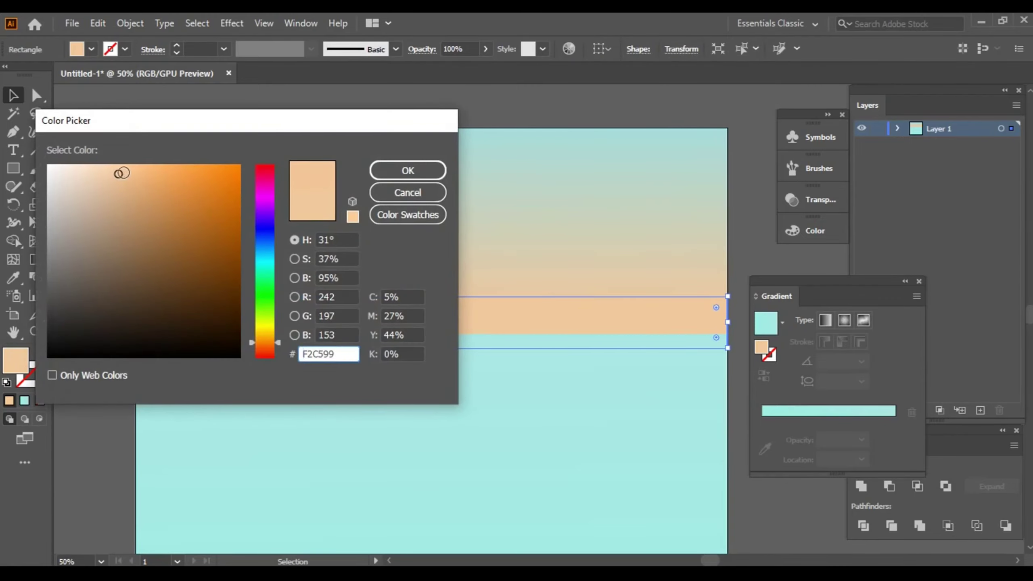
pyautogui.moveTo(122, 173); pyautogui.dragTo(126, 173)
pyautogui.click(408, 172)
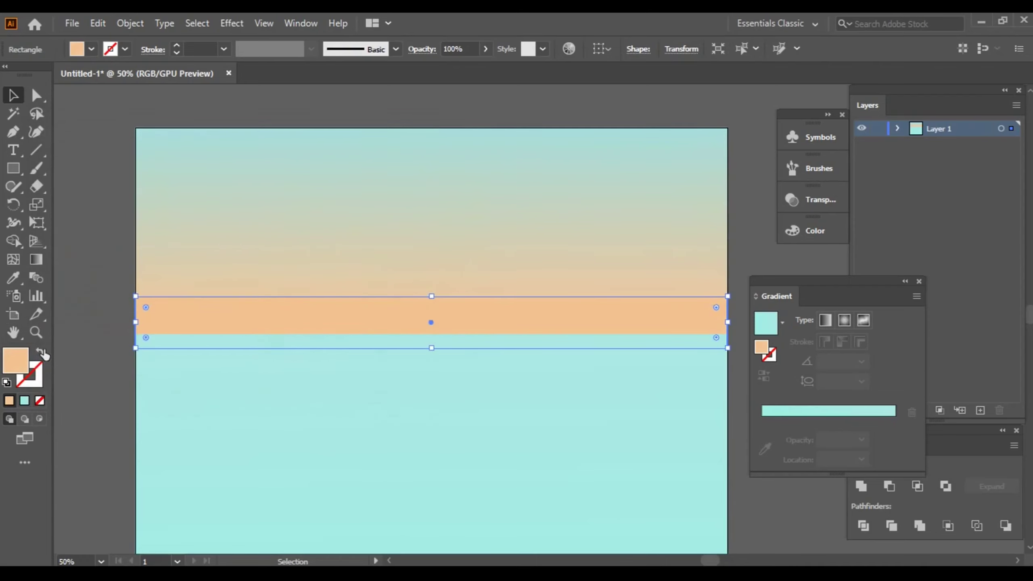
pyautogui.click(92, 296)
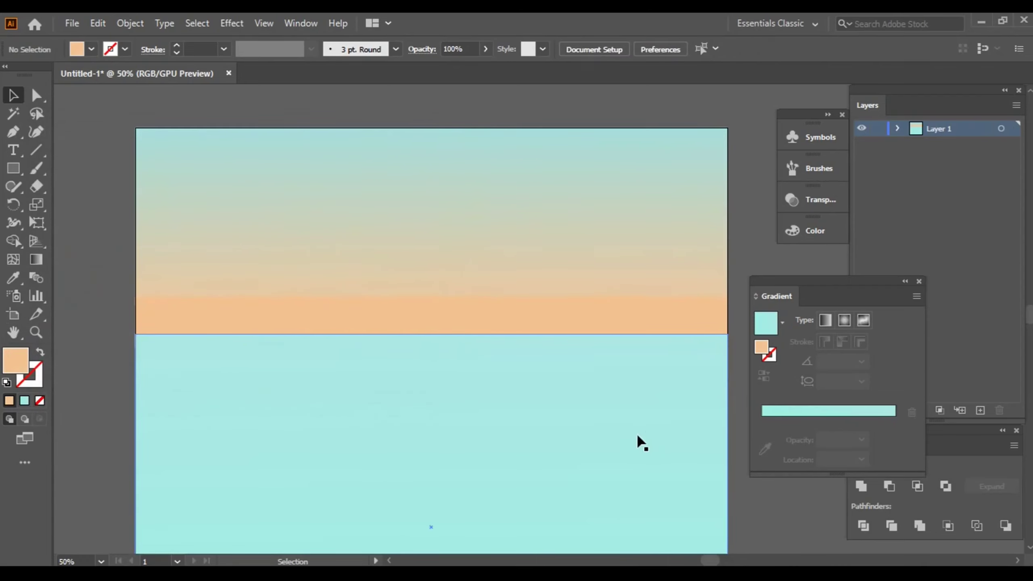
pyautogui.moveTo(641, 443); pyautogui.dragTo(587, 416)
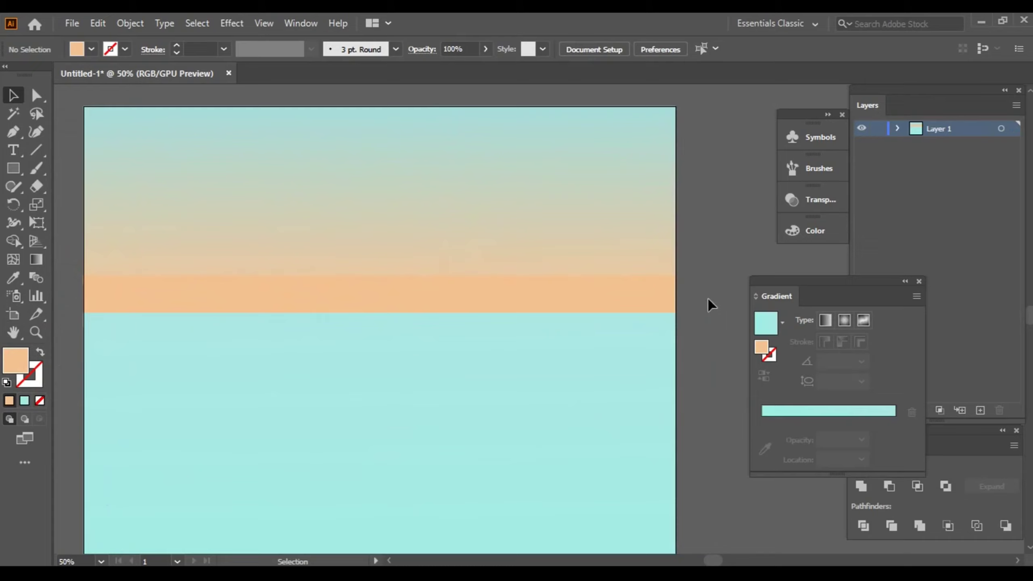
pyautogui.hscroll(-2, 709, 305)
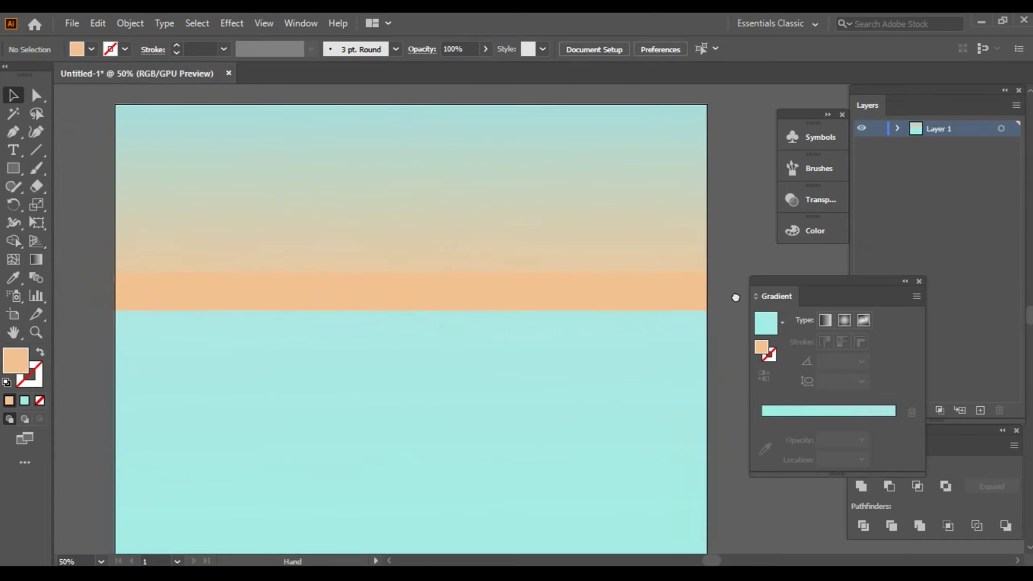
# Step: Draw a sun circle resting on the horizon with the Ellipse tool
pyautogui.click(9, 173)
pyautogui.click(89, 201)
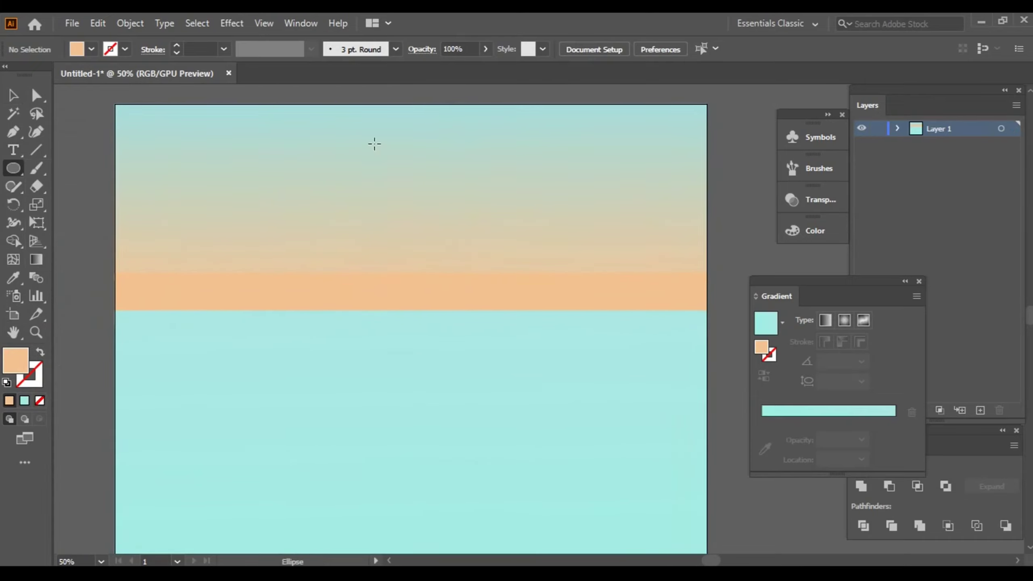
pyautogui.moveTo(340, 152)
pyautogui.mouseDown()
pyautogui.moveTo(510, 321)
pyautogui.moveTo(501, 311)
pyautogui.mouseUp()
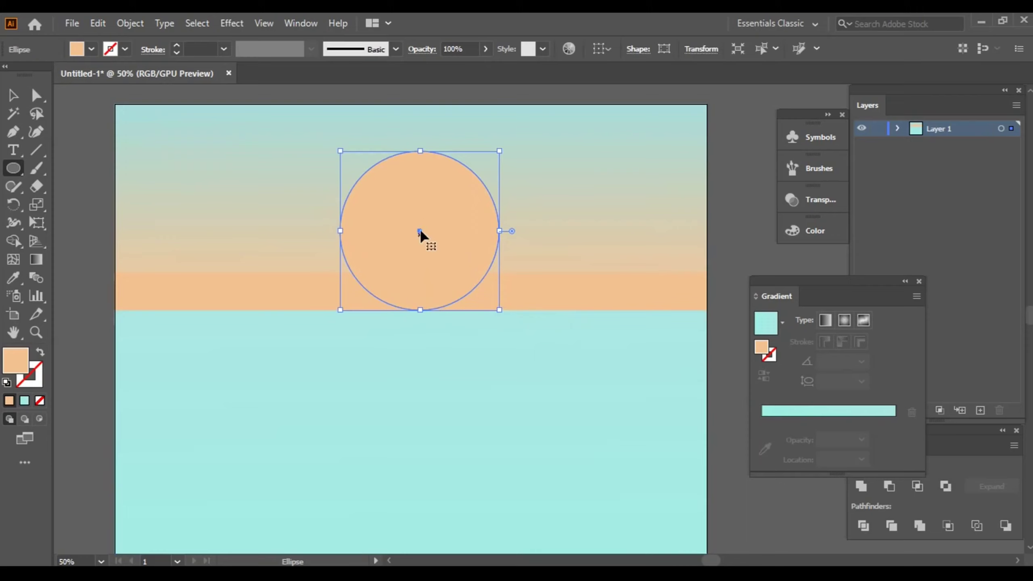
pyautogui.moveTo(419, 230); pyautogui.dragTo(420, 238)
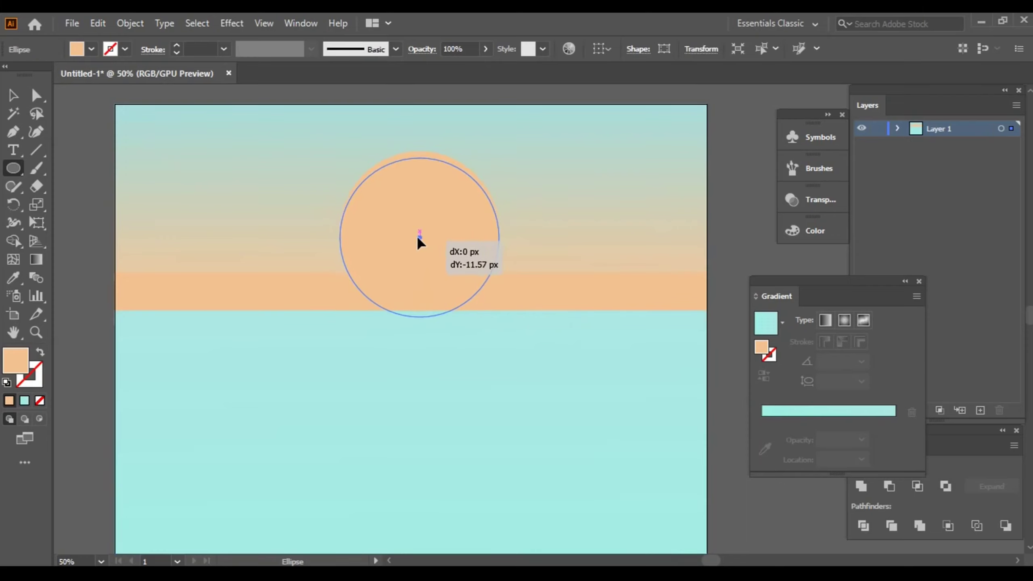
pyautogui.click(12, 98)
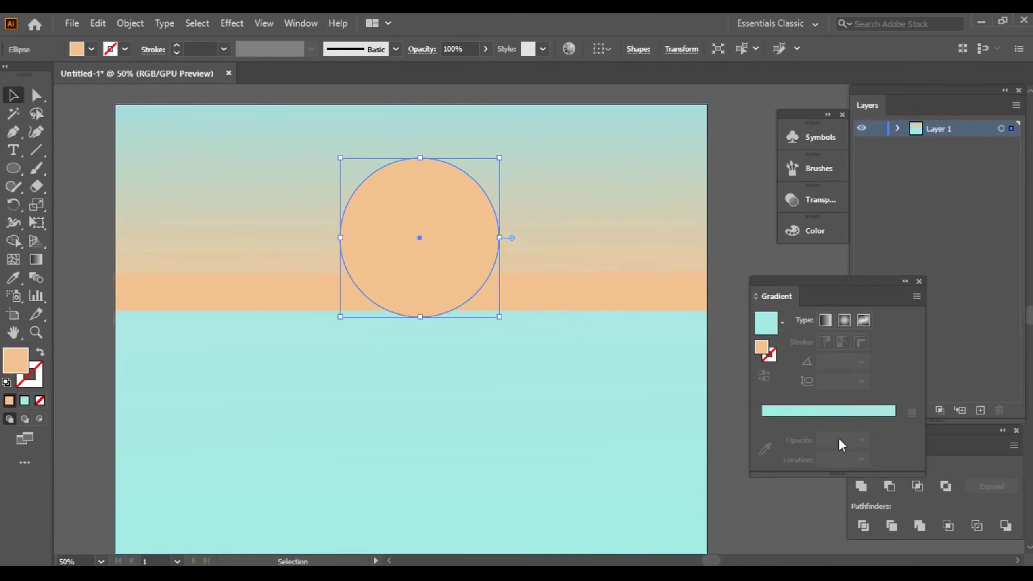
# Step: Give the sun a gradient fill running from top to bottom
pyautogui.click(810, 411)
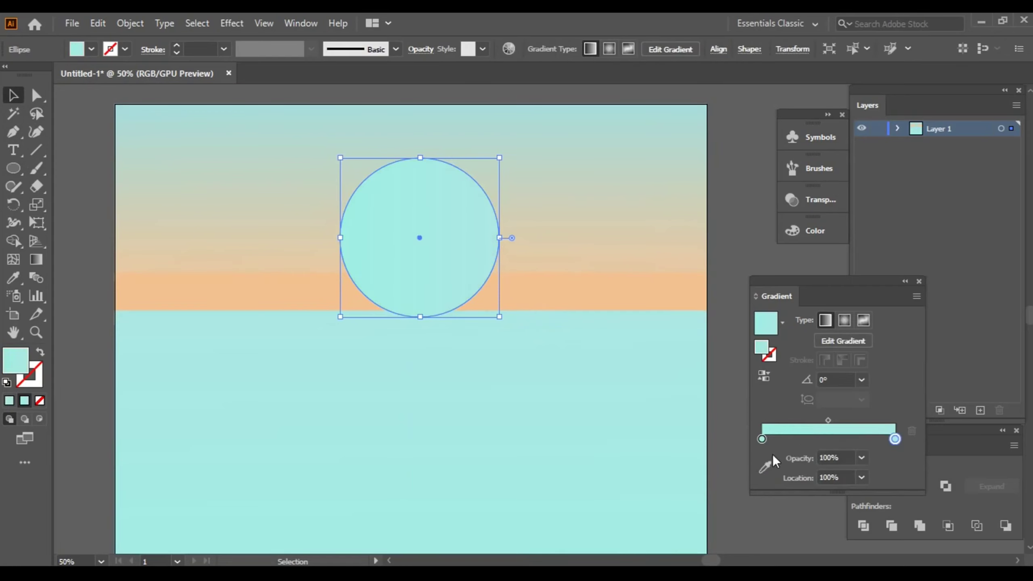
pyautogui.click(855, 340)
pyautogui.moveTo(419, 155); pyautogui.dragTo(420, 319)
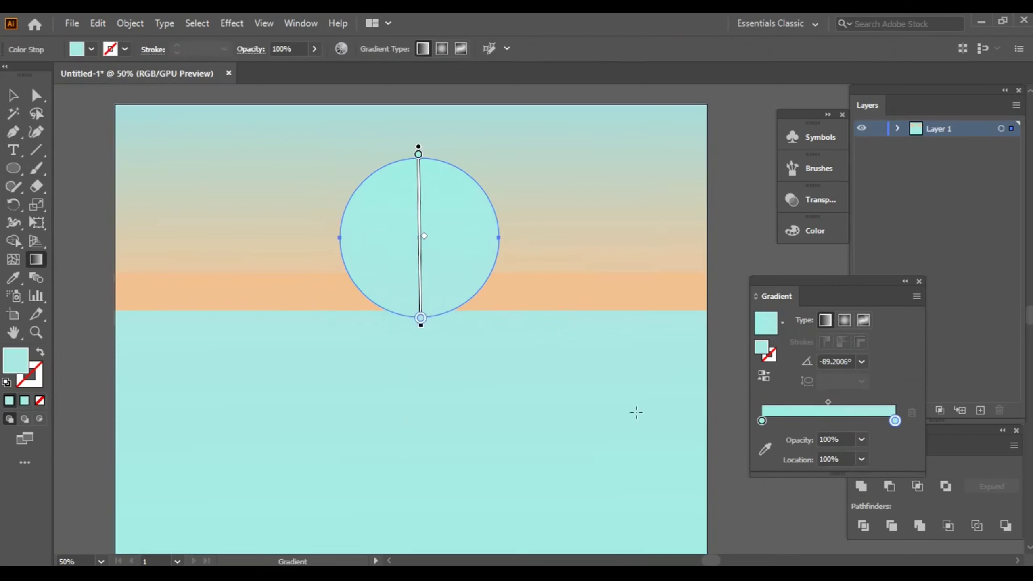
pyautogui.click(762, 420)
# Step: Set the sun gradient's top stop to pale yellow
pyautogui.doubleClick(16, 362)
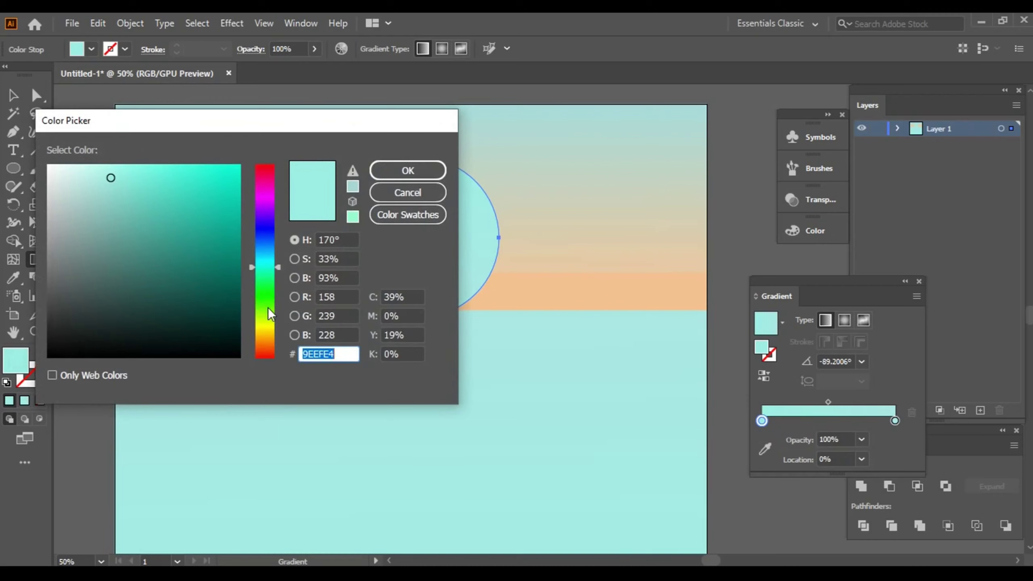
pyautogui.click(268, 333)
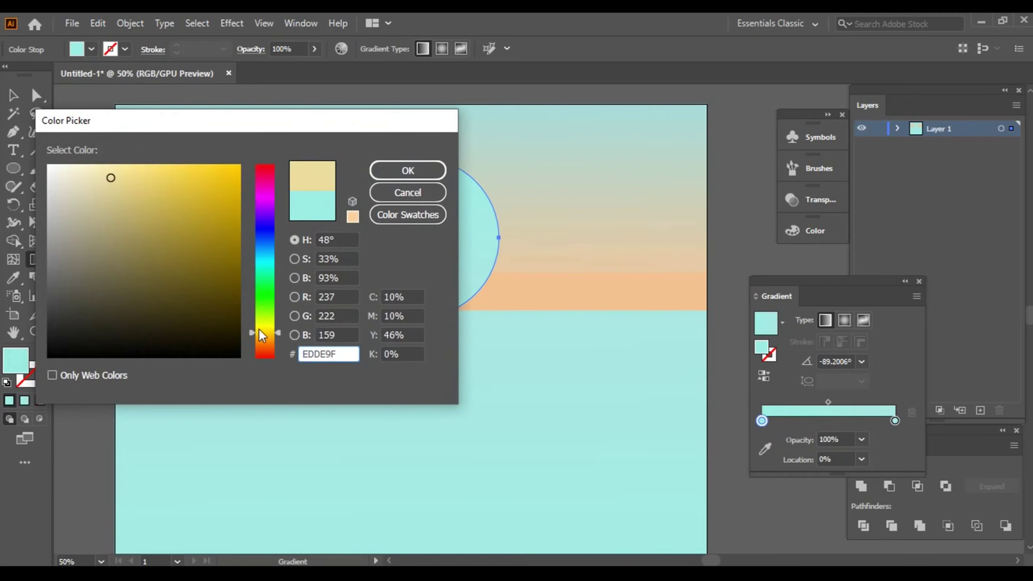
pyautogui.moveTo(267, 333); pyautogui.dragTo(268, 335)
pyautogui.click(408, 171)
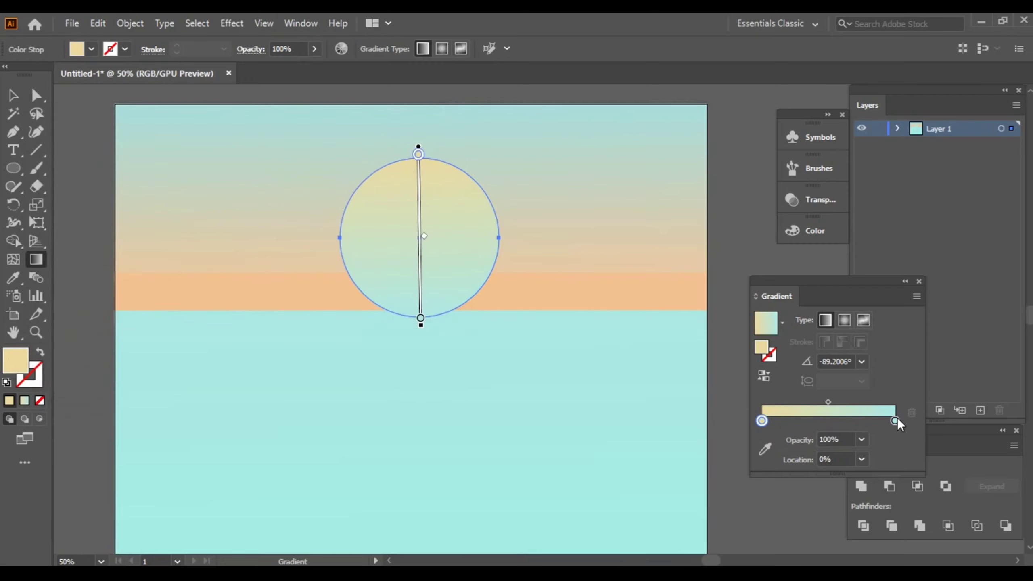
# Step: Change the other gradient stop from teal to a deep, saturated yellow
pyautogui.click(897, 420)
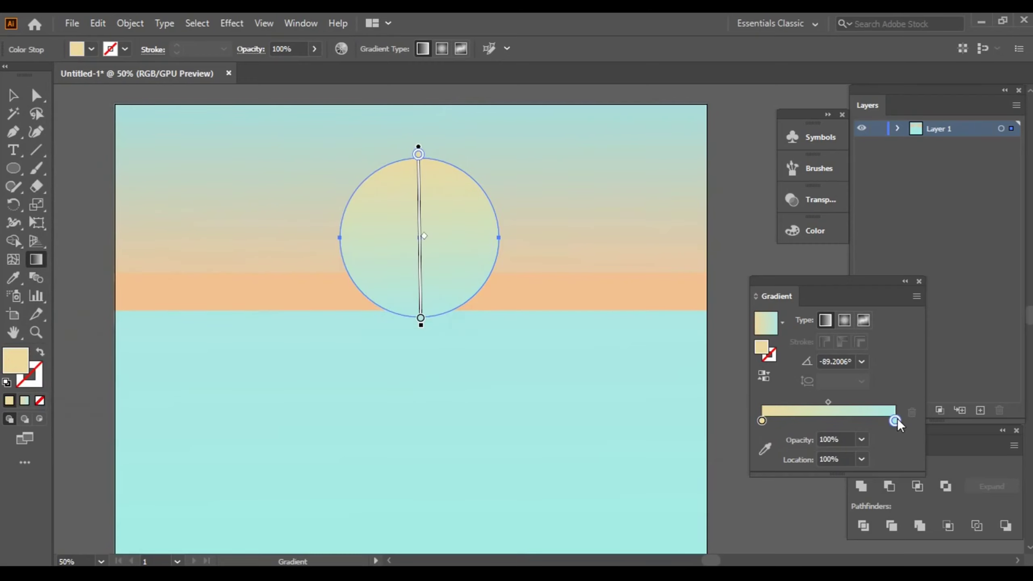
pyautogui.doubleClick(21, 358)
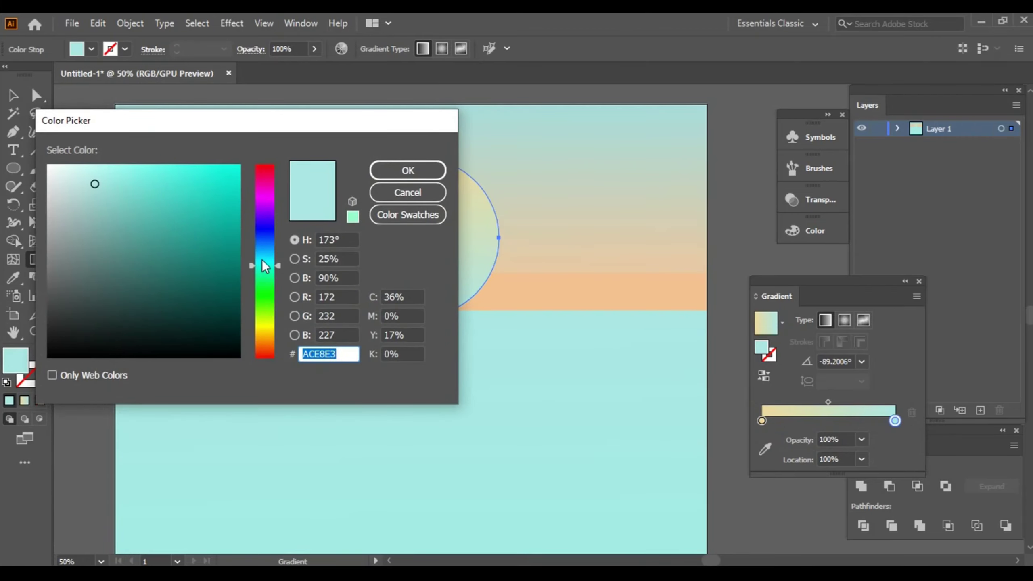
pyautogui.moveTo(263, 316); pyautogui.dragTo(268, 329)
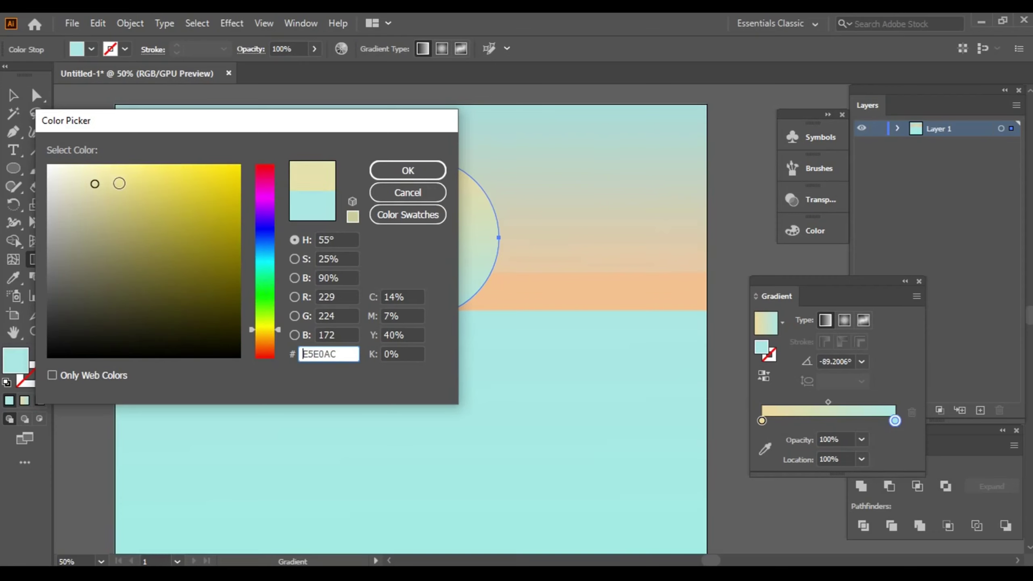
pyautogui.moveTo(120, 183); pyautogui.dragTo(122, 197)
pyautogui.moveTo(304, 128)
pyautogui.mouseDown()
pyautogui.moveTo(288, 265)
pyautogui.moveTo(412, 288)
pyautogui.mouseUp()
pyautogui.click(240, 351)
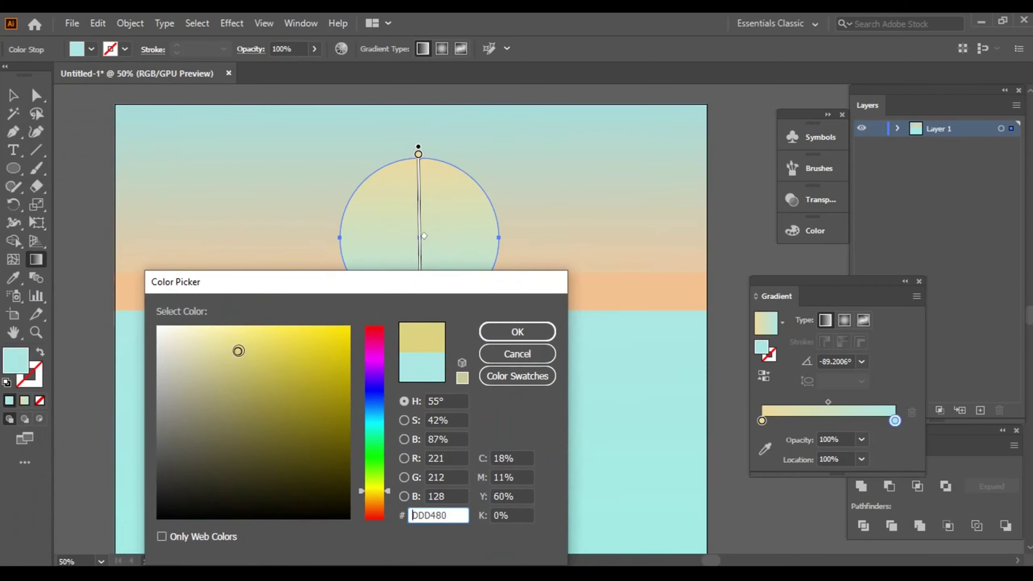
pyautogui.click(517, 332)
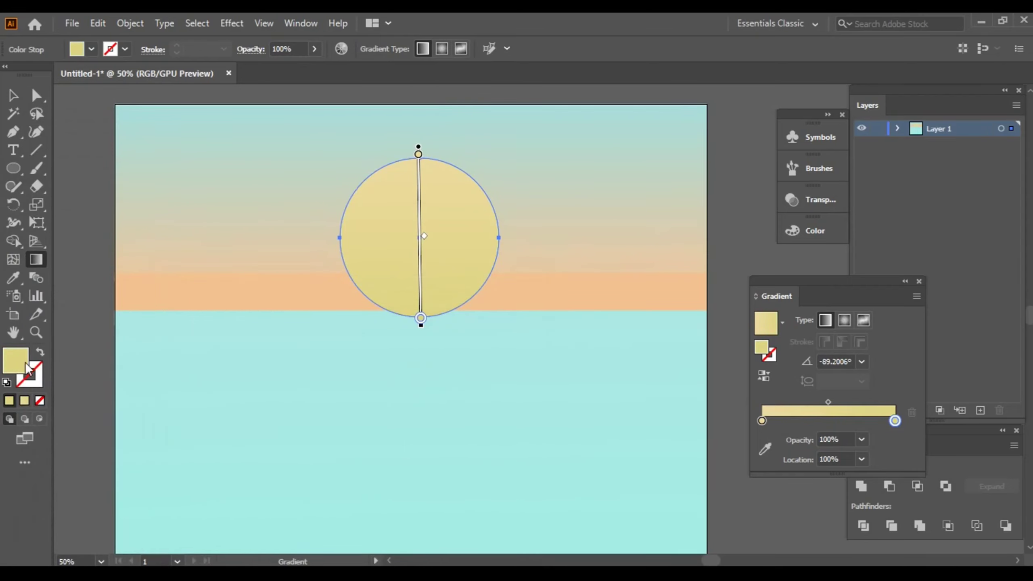
# Step: Refine that stop to warm golden and shift the gradient midpoint to about 82%
pyautogui.doubleClick(25, 364)
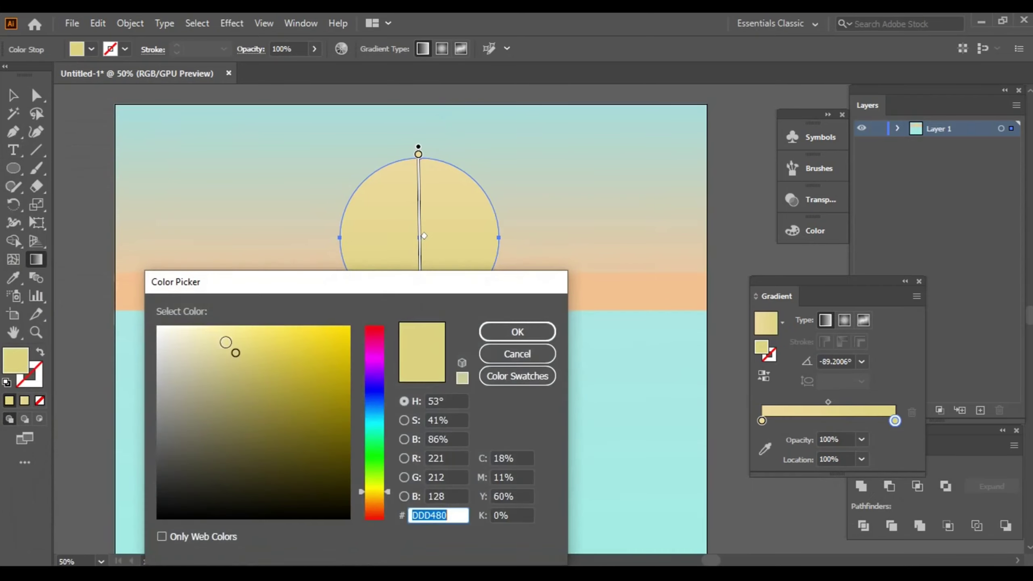
pyautogui.click(226, 343)
pyautogui.moveTo(388, 493)
pyautogui.mouseDown()
pyautogui.moveTo(389, 485)
pyautogui.moveTo(388, 493)
pyautogui.mouseUp()
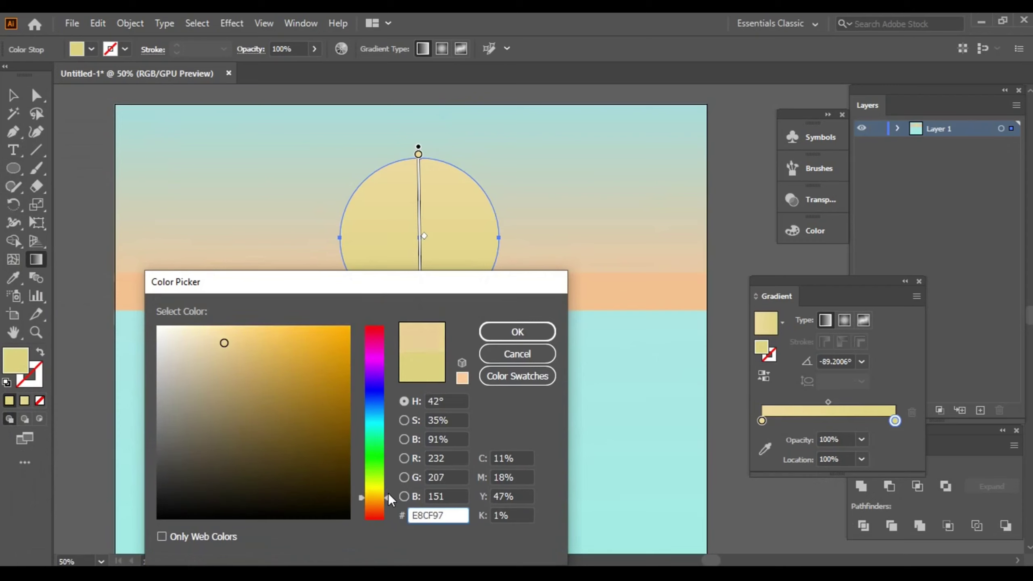
pyautogui.click(233, 334)
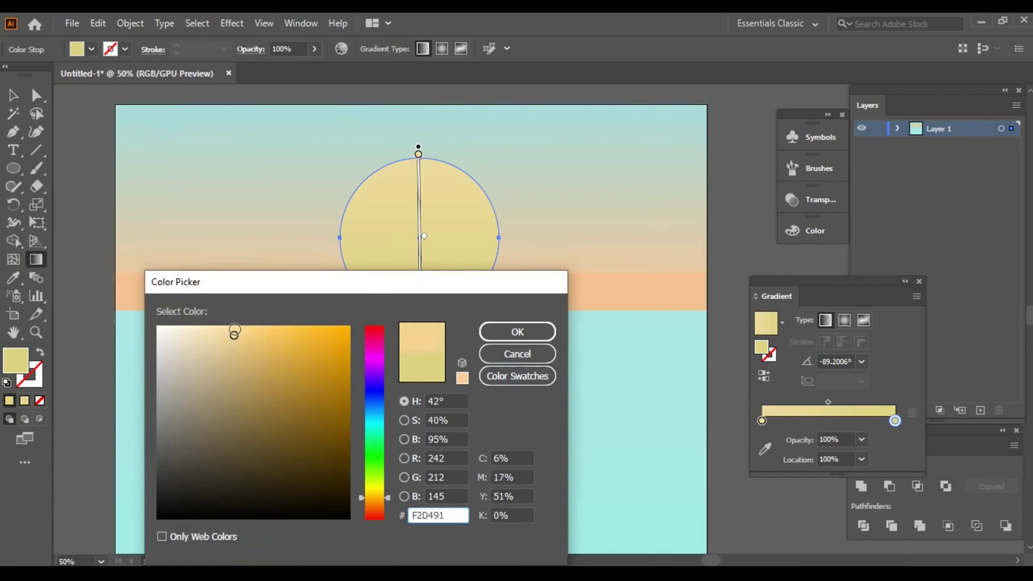
pyautogui.click(248, 331)
pyautogui.moveTo(248, 331); pyautogui.dragTo(255, 338)
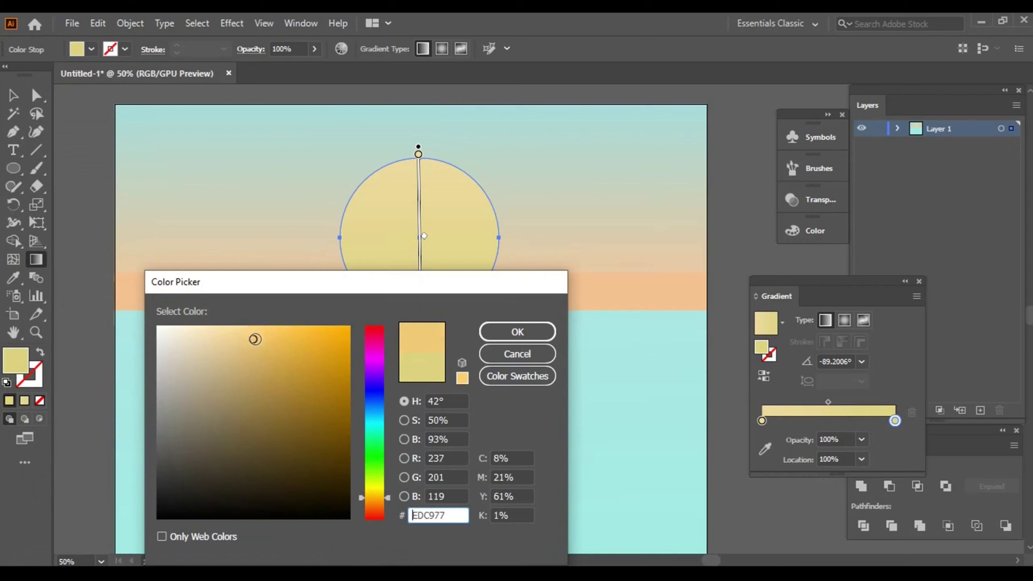
pyautogui.click(530, 334)
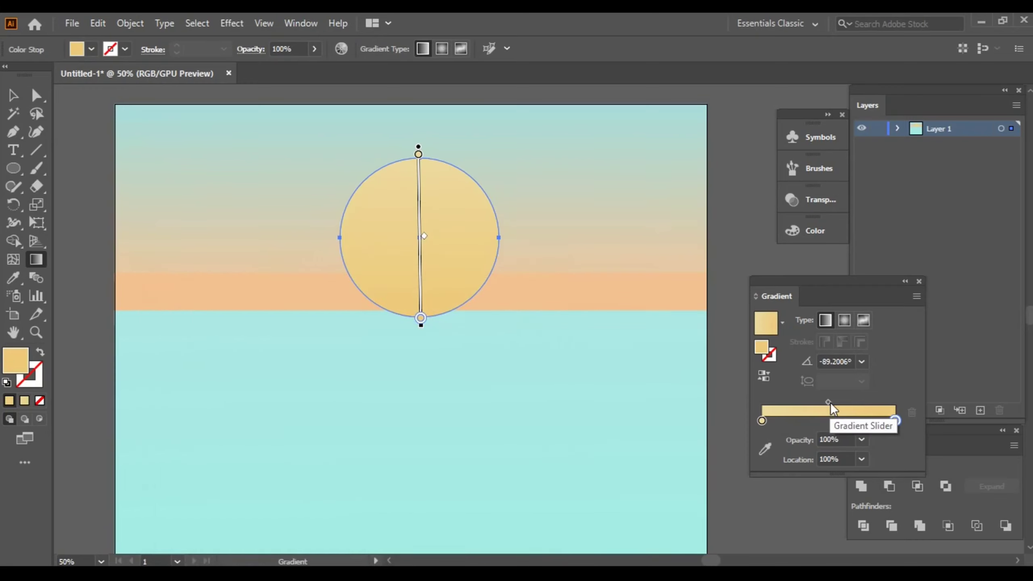
pyautogui.moveTo(829, 401)
pyautogui.mouseDown()
pyautogui.moveTo(778, 408)
pyautogui.moveTo(875, 402)
pyautogui.mouseUp()
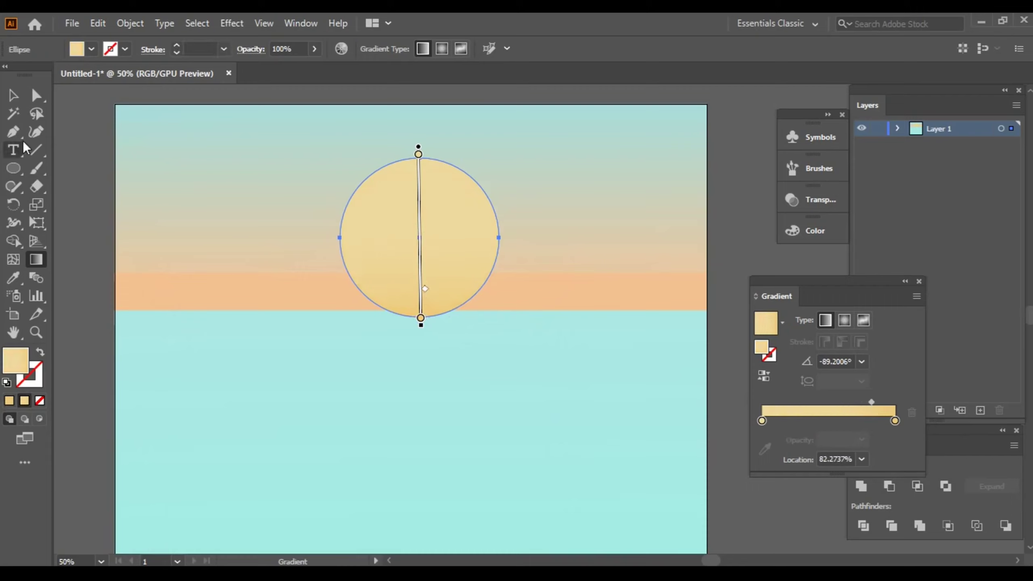
# Step: Send the sun circle backward behind the water with Arrange > Send Backward
pyautogui.click(12, 94)
pyautogui.click(77, 203)
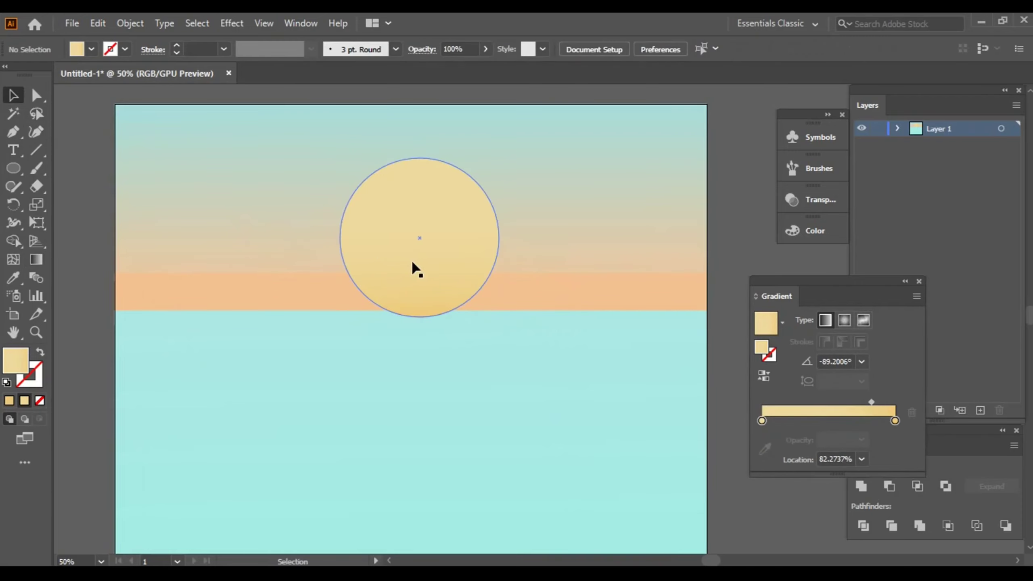
pyautogui.click(413, 247)
pyautogui.rightClick(413, 246)
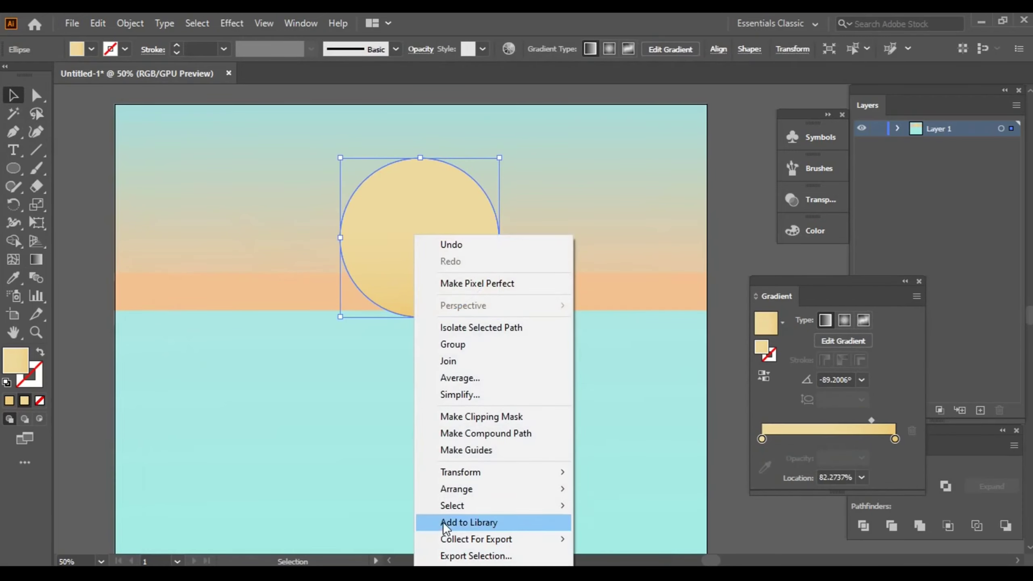
pyautogui.moveTo(456, 489)
pyautogui.click(622, 523)
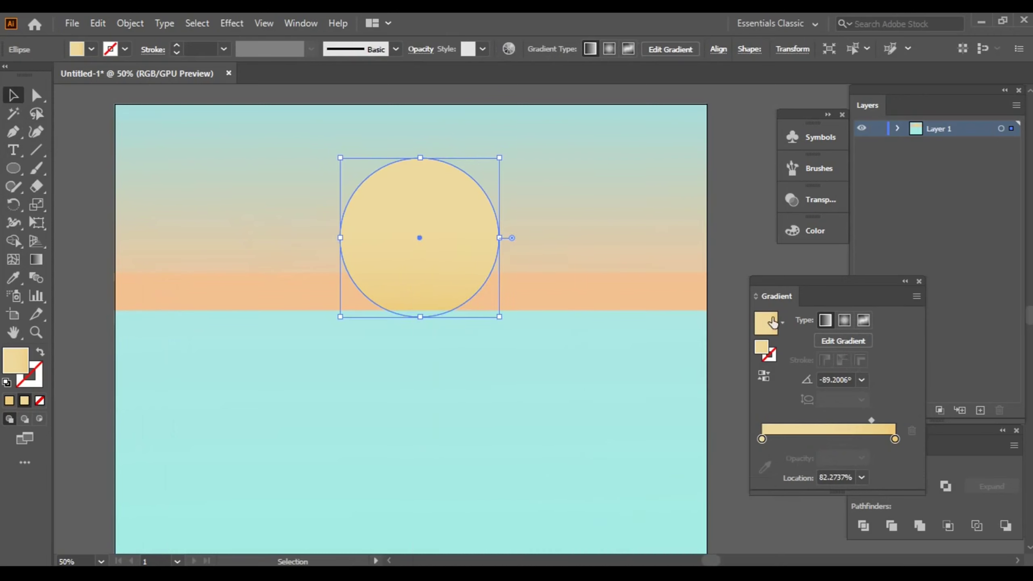
pyautogui.click(735, 255)
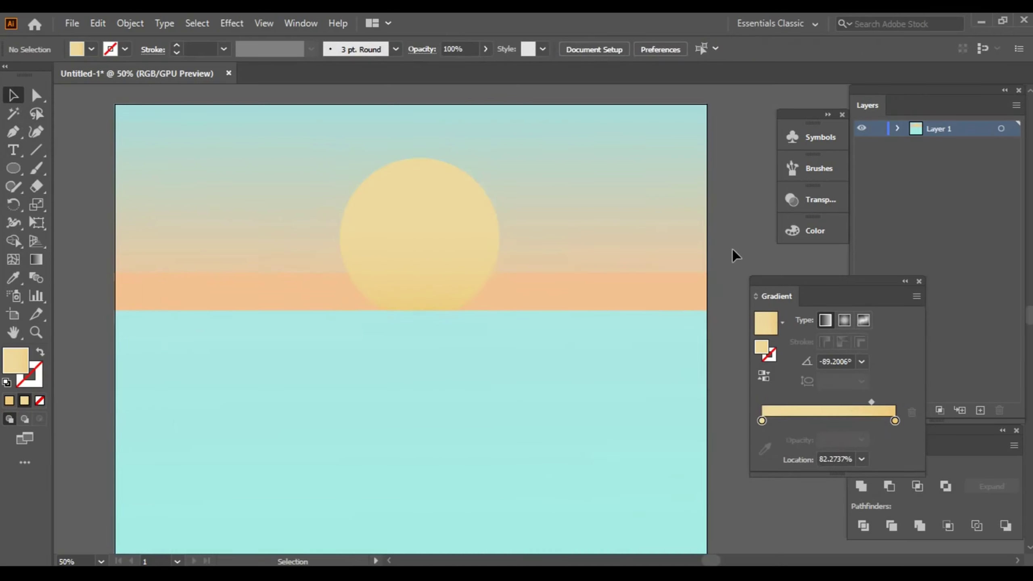
# Step: Raise the sun slightly and send it backward behind the orange horizon band
pyautogui.moveTo(433, 228); pyautogui.dragTo(432, 213)
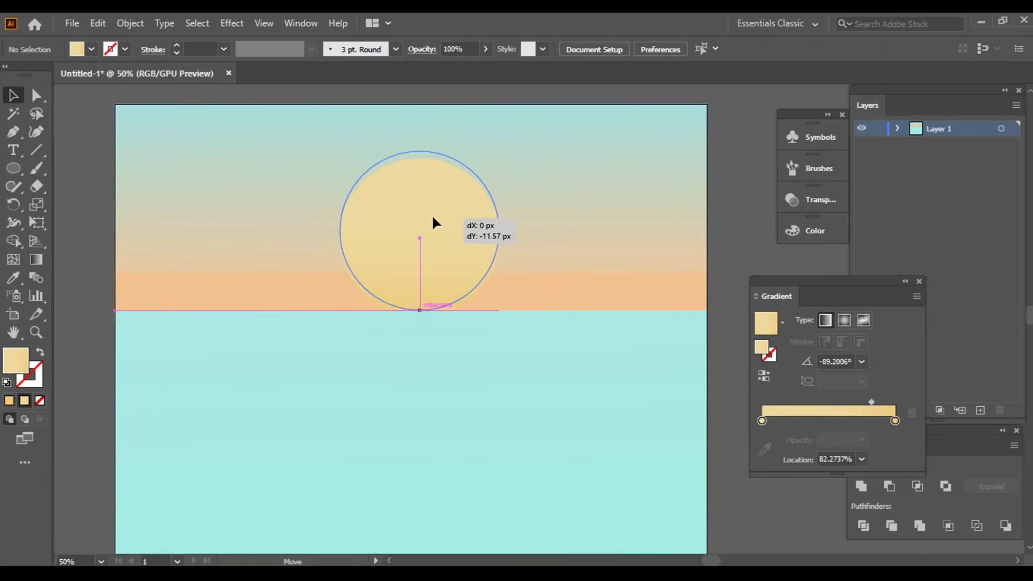
pyautogui.rightClick(419, 233)
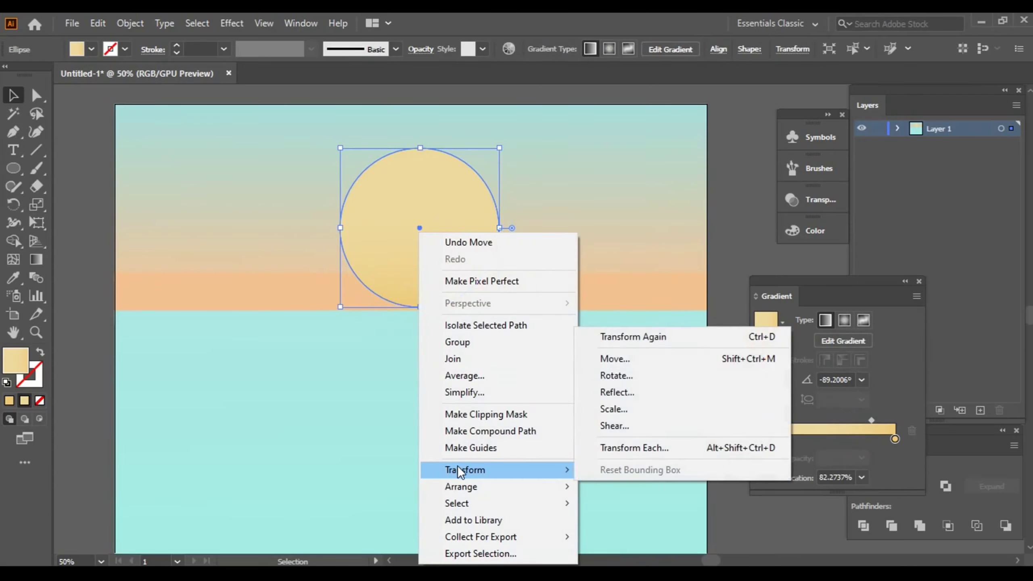
pyautogui.moveTo(461, 486)
pyautogui.click(618, 520)
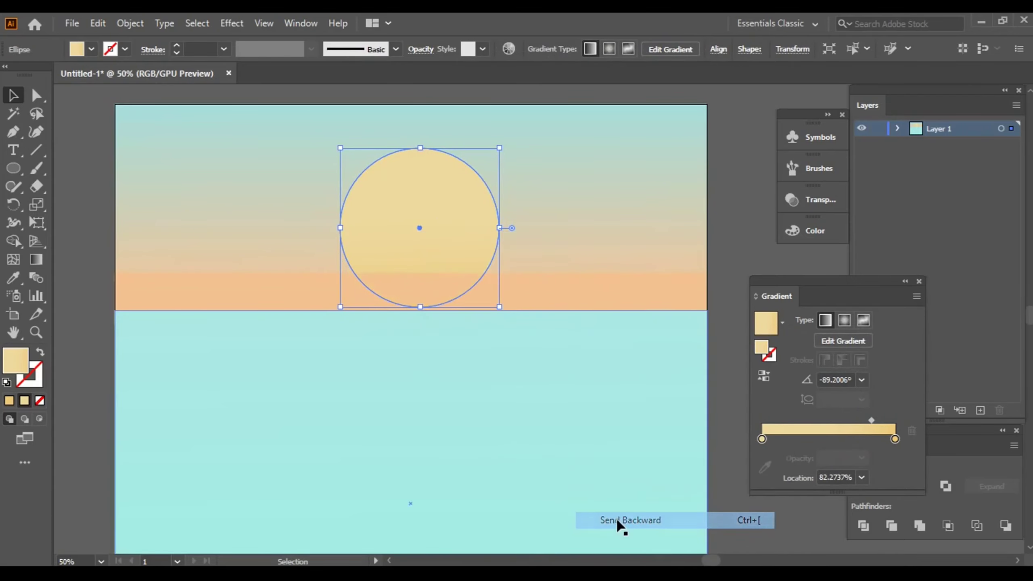
pyautogui.click(729, 222)
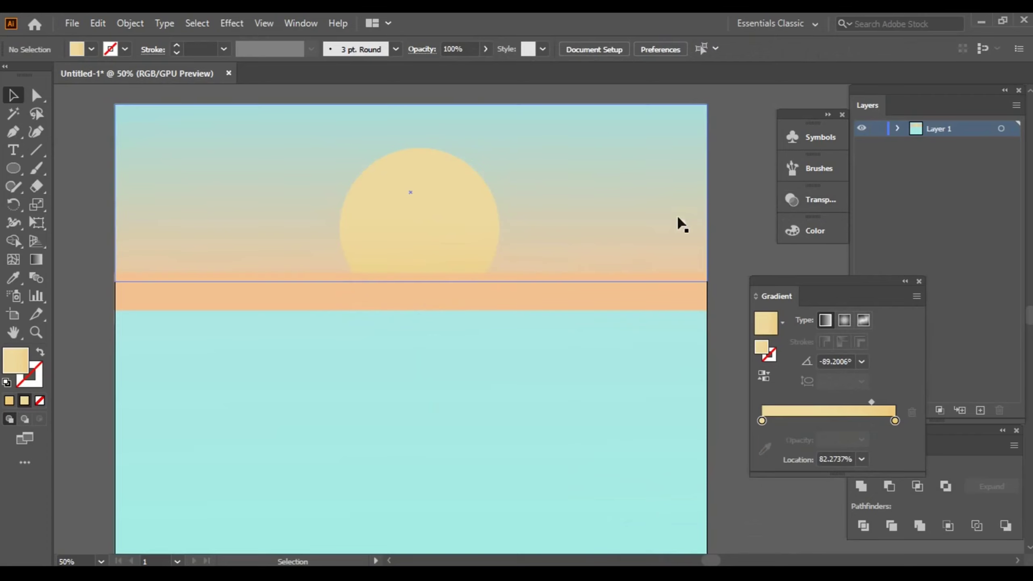
# Step: Select the sun and check the Align panel's Align To options
pyautogui.scroll(-1, 622, 264)
pyautogui.scroll(-2, 651, 240)
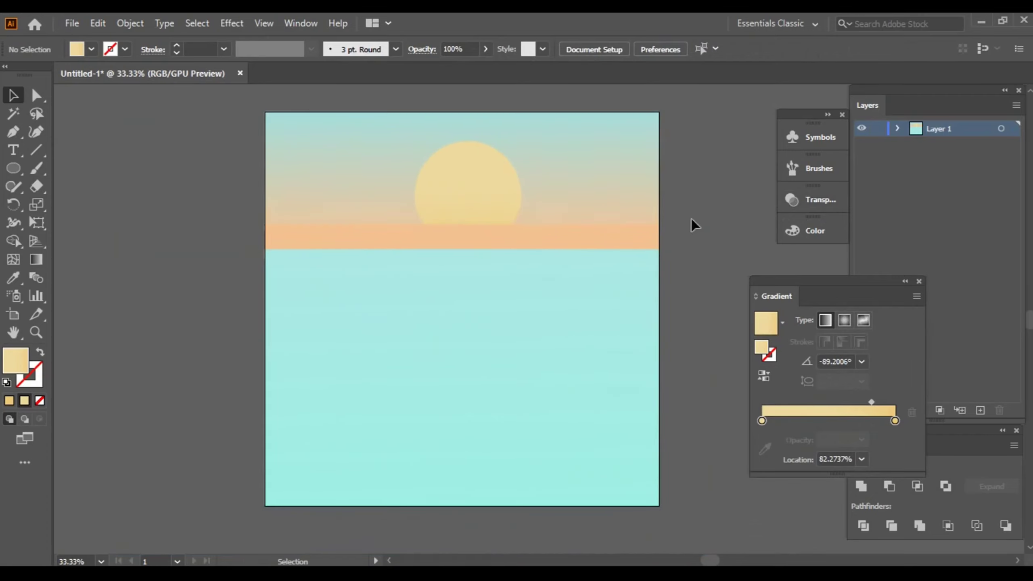
pyautogui.click(467, 179)
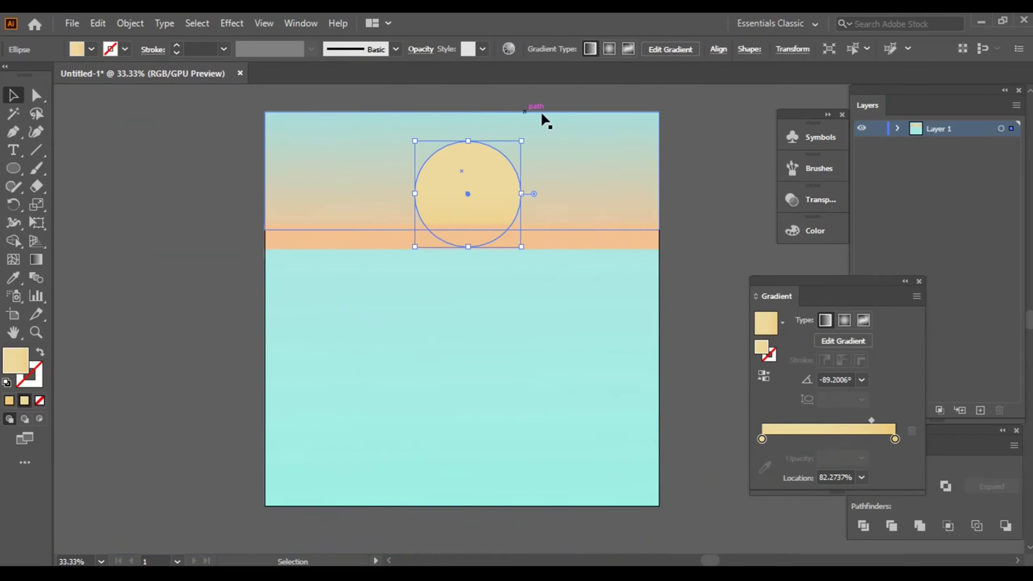
pyautogui.click(718, 49)
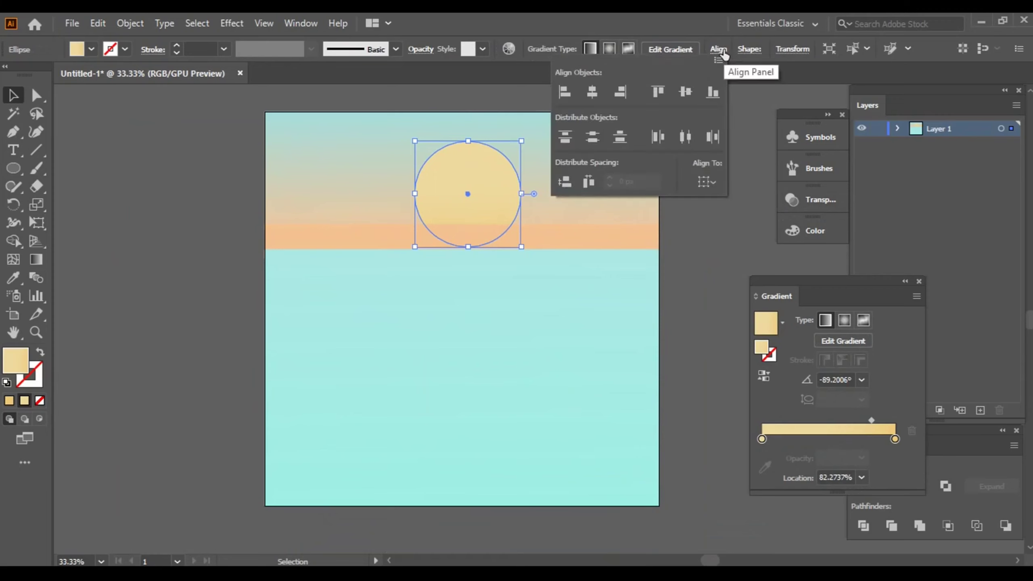
pyautogui.click(712, 183)
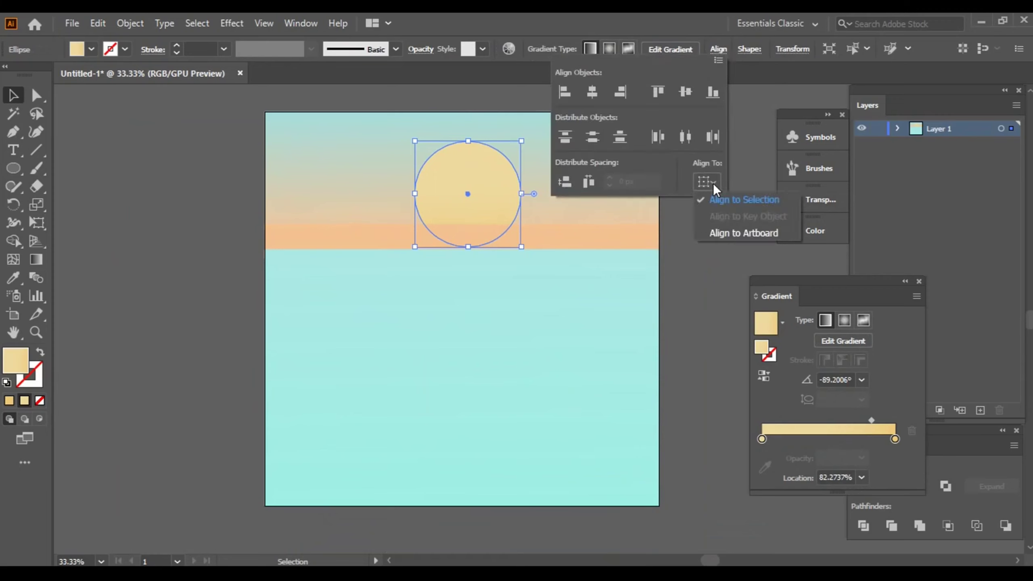
pyautogui.click(713, 188)
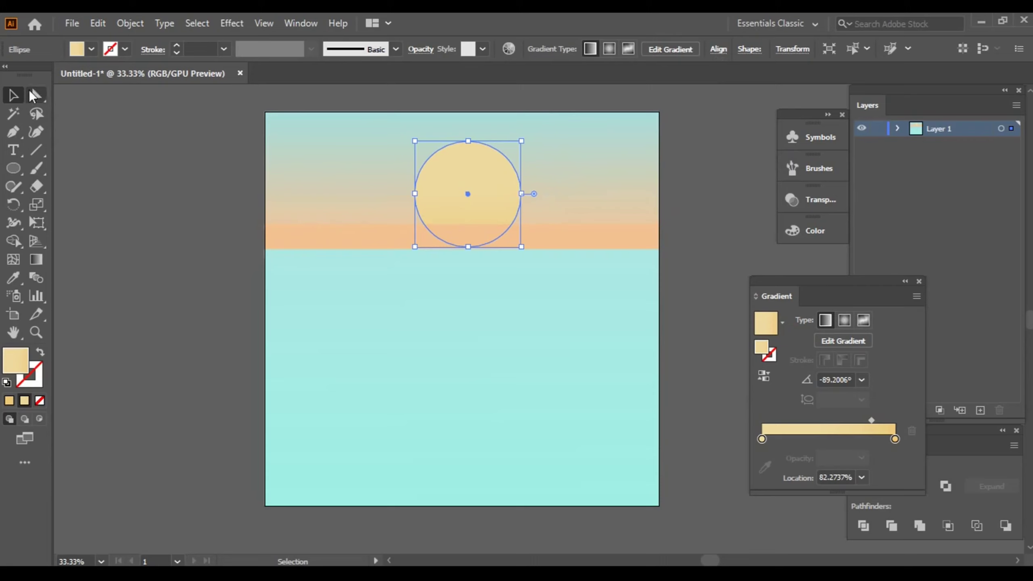
# Step: Try centring the background shapes on the sun as key object, undoing both attempts
pyautogui.moveTo(411, 105); pyautogui.dragTo(528, 281)
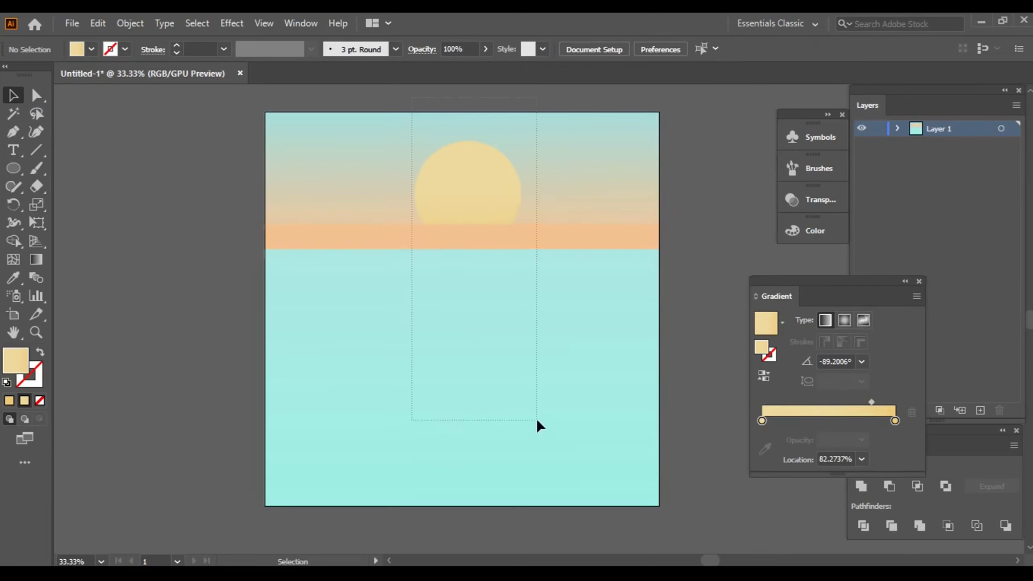
pyautogui.click(471, 192)
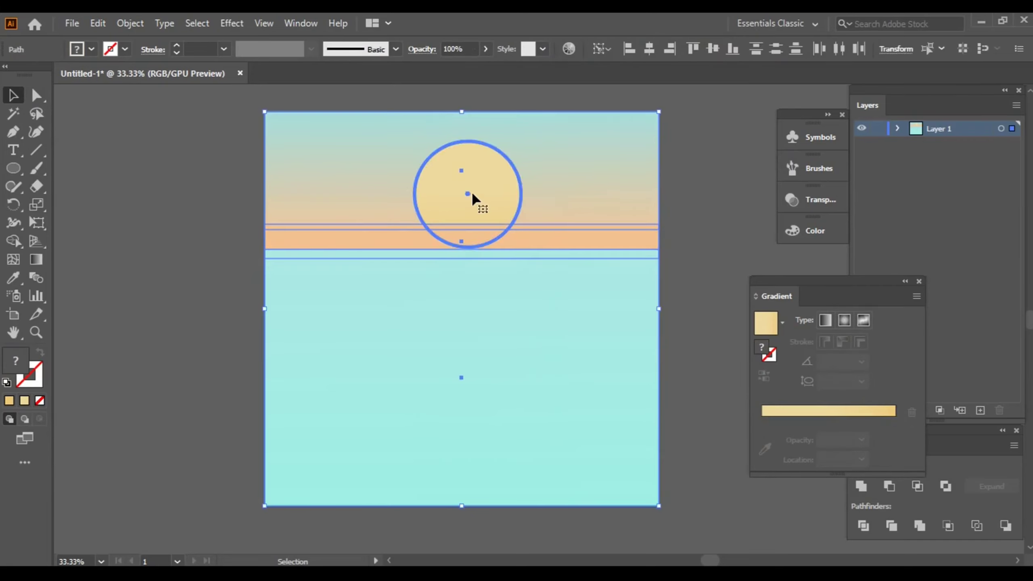
pyautogui.click(650, 49)
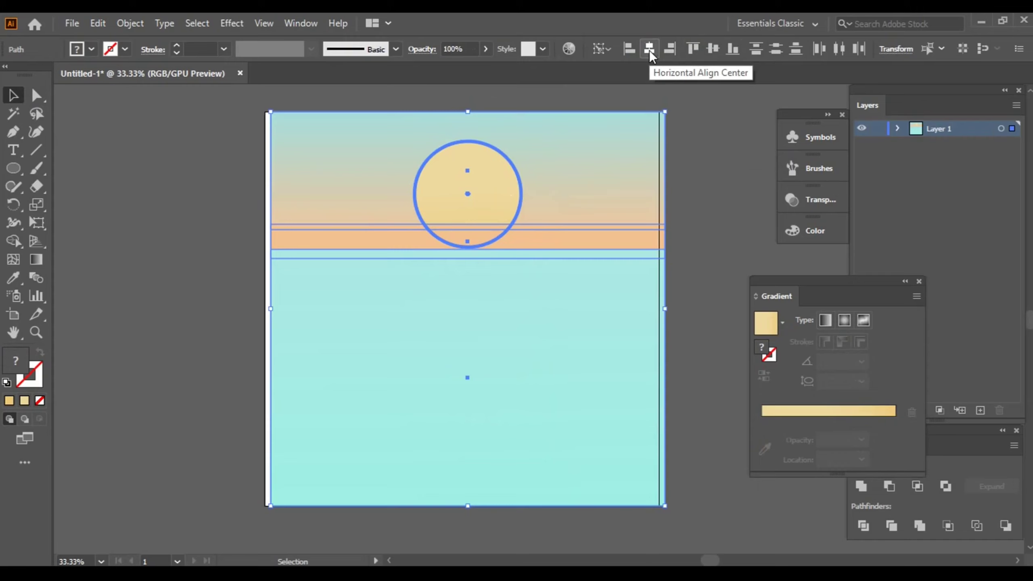
pyautogui.hotkey('ctrl', 'z')
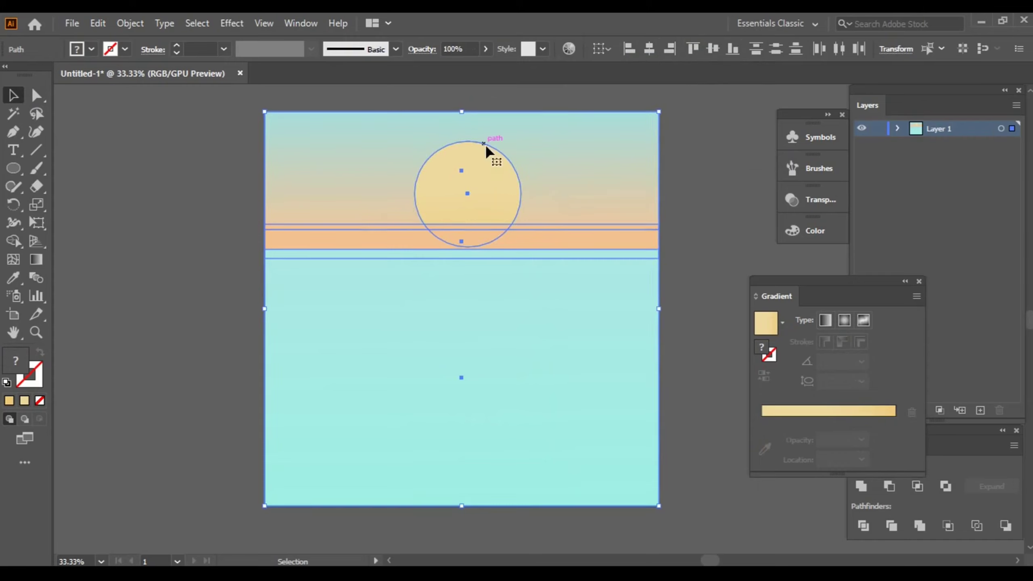
pyautogui.click(490, 184)
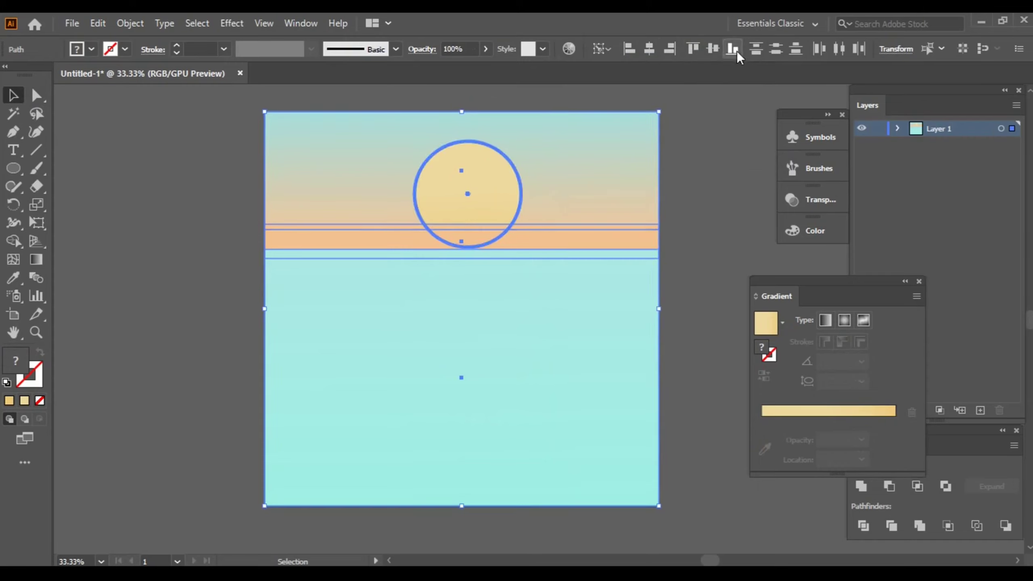
pyautogui.click(650, 49)
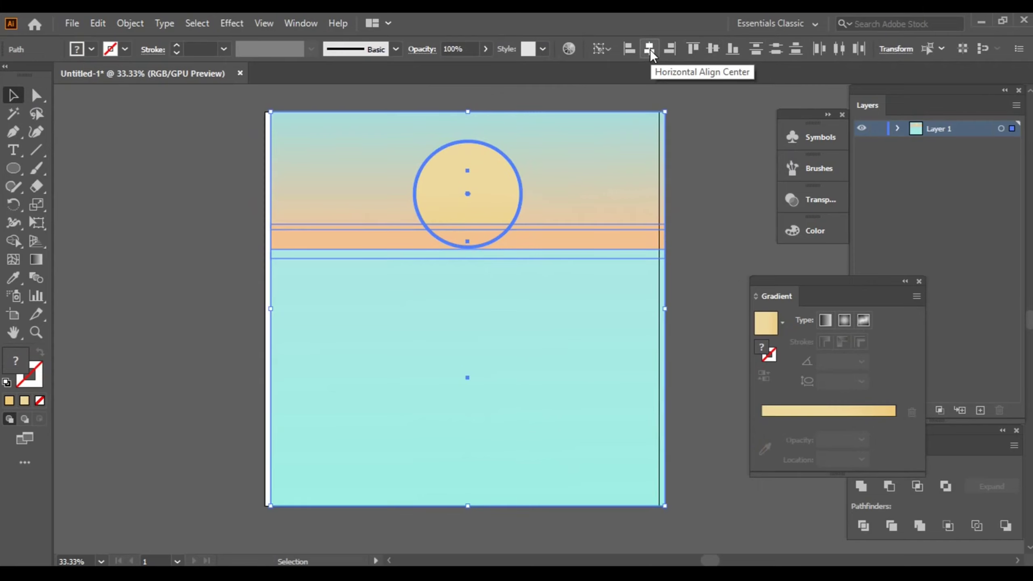
pyautogui.hotkey('ctrl', 'z')
# Step: Reselect the sun alone and move it left along the horizon
pyautogui.click(106, 145)
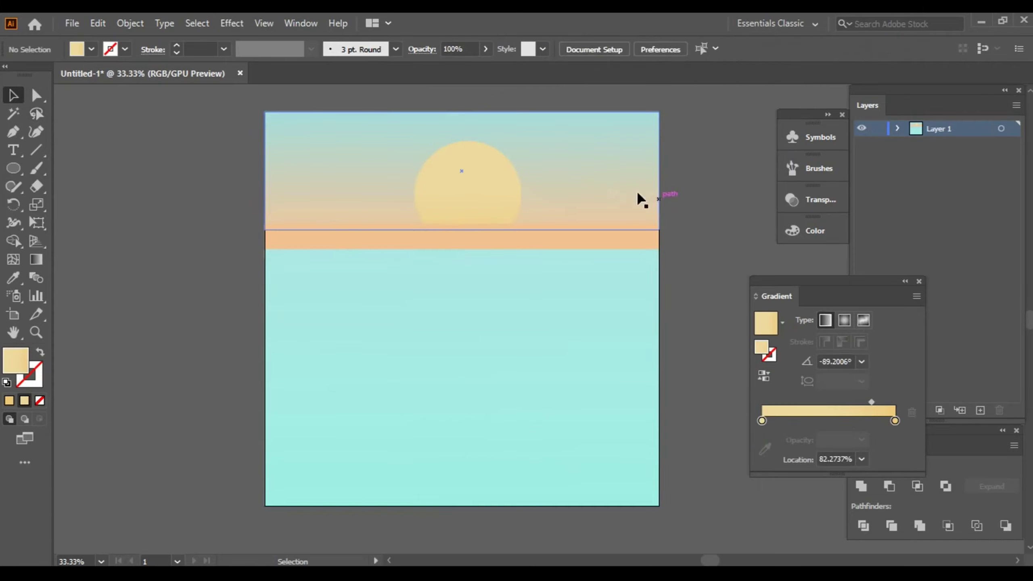
pyautogui.click(493, 171)
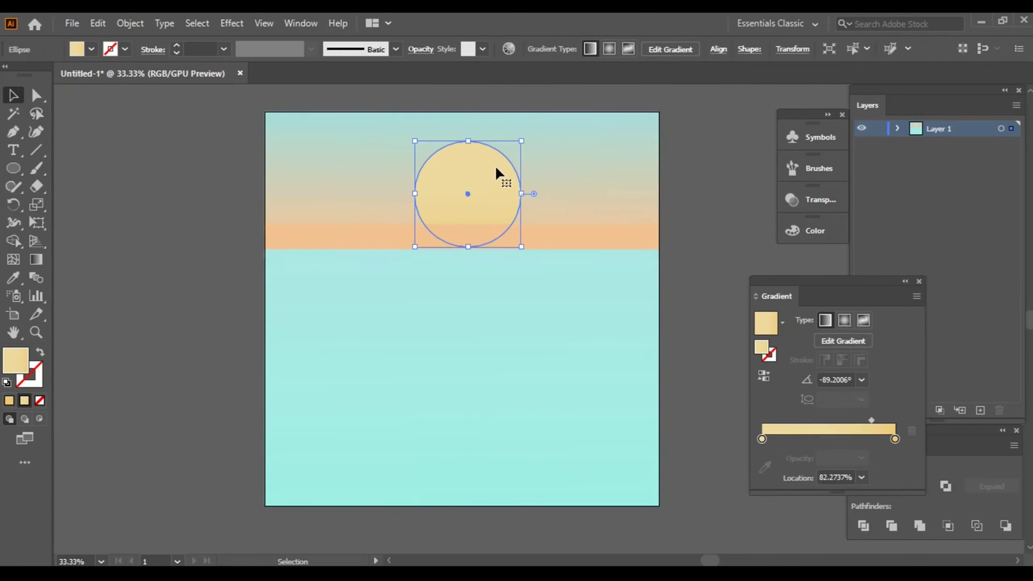
pyautogui.click(724, 50)
pyautogui.click(418, 193)
pyautogui.moveTo(447, 189); pyautogui.dragTo(358, 189)
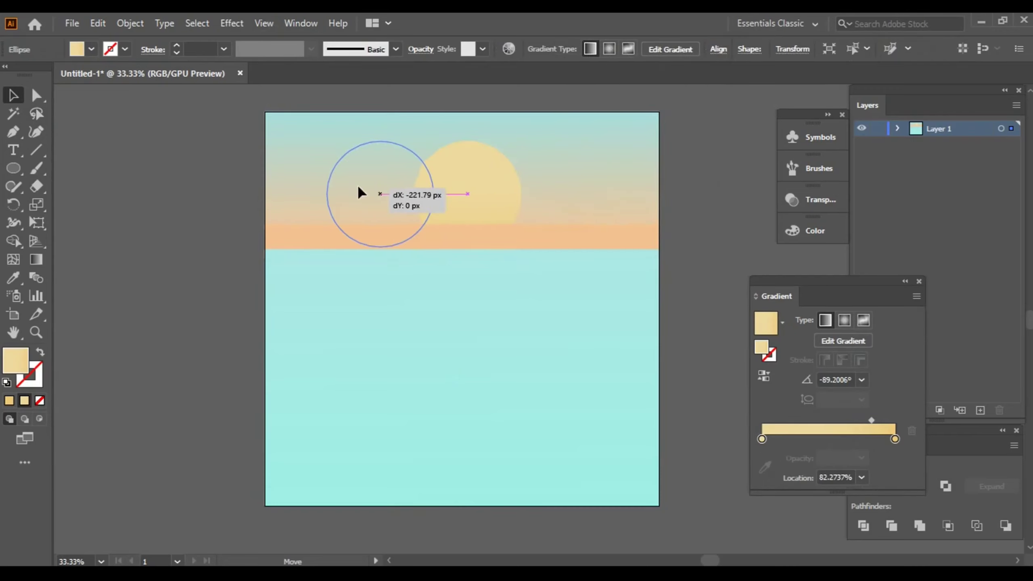
# Step: Move the sun back to the artboard's horizontal centre and deselect it
pyautogui.click(719, 49)
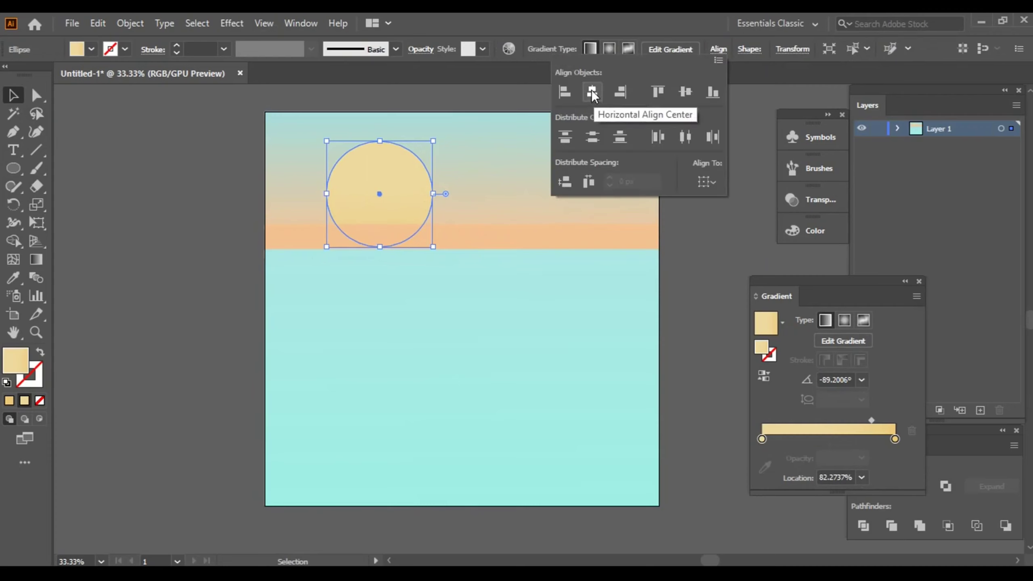
pyautogui.click(708, 182)
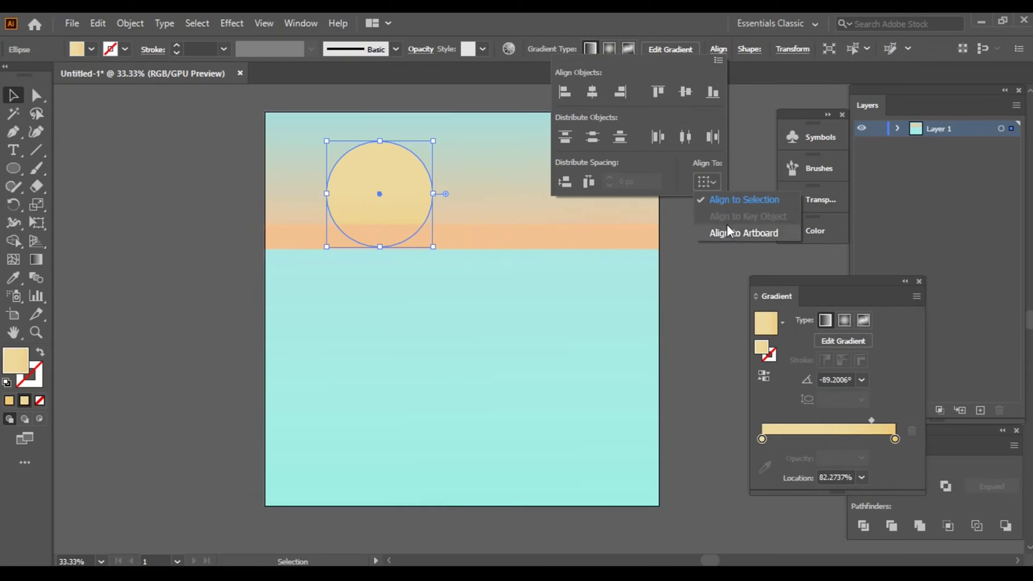
pyautogui.click(736, 198)
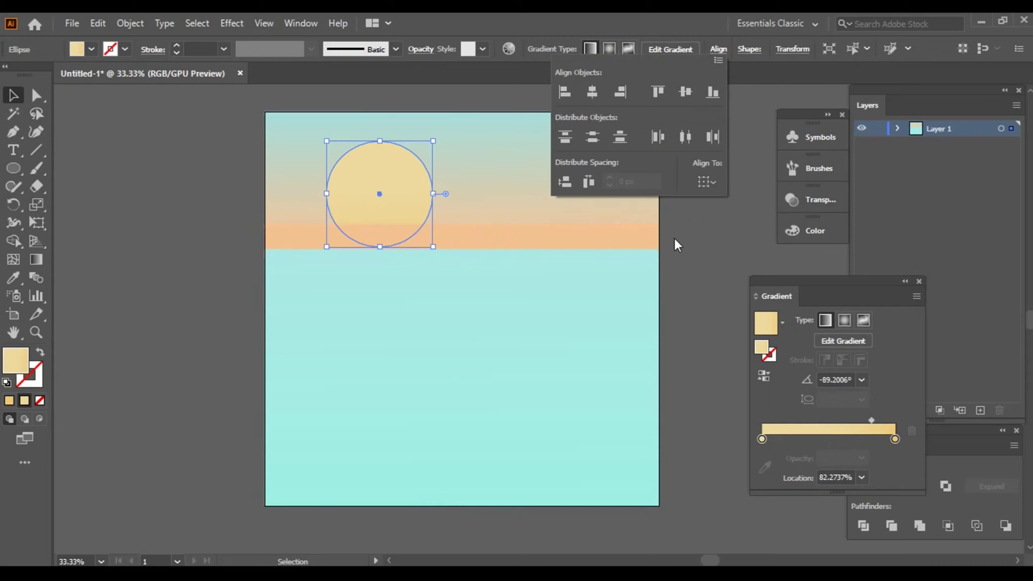
pyautogui.moveTo(375, 191); pyautogui.dragTo(454, 191)
pyautogui.click(686, 208)
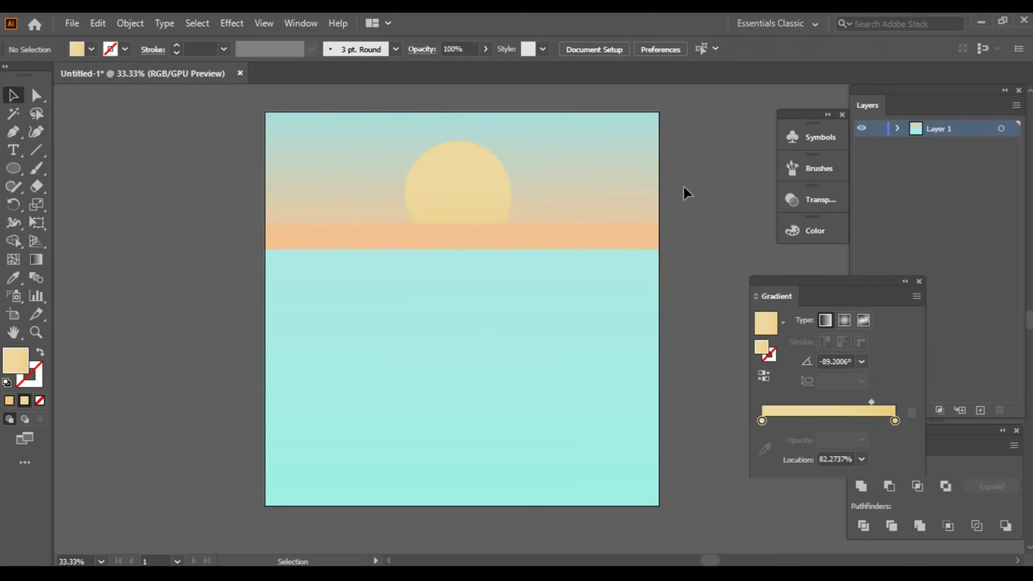
# Step: Collapse the Gradient panel and dock it with the other right-side panels
pyautogui.moveTo(699, 231); pyautogui.dragTo(672, 268)
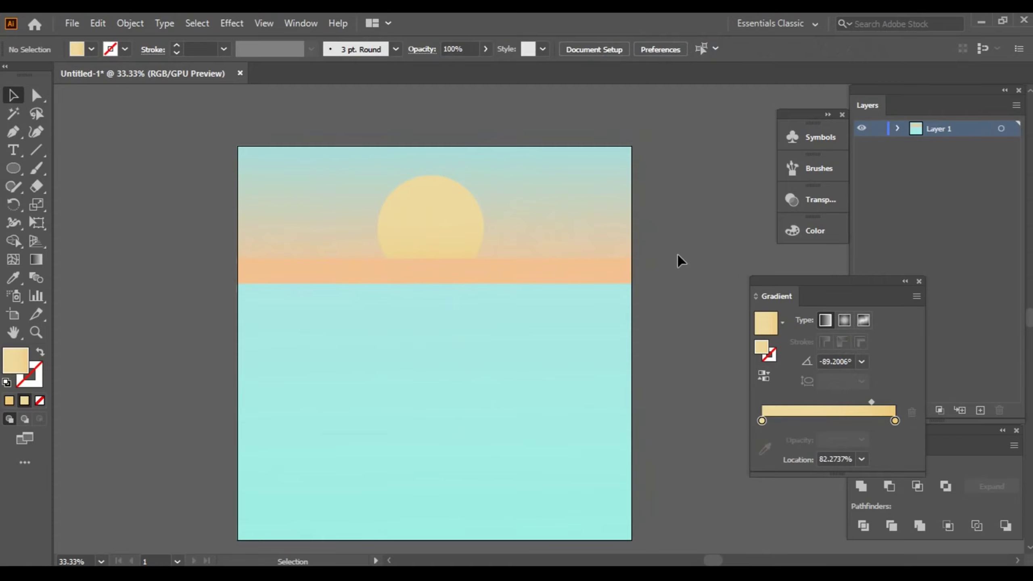
pyautogui.moveTo(765, 282); pyautogui.dragTo(706, 250)
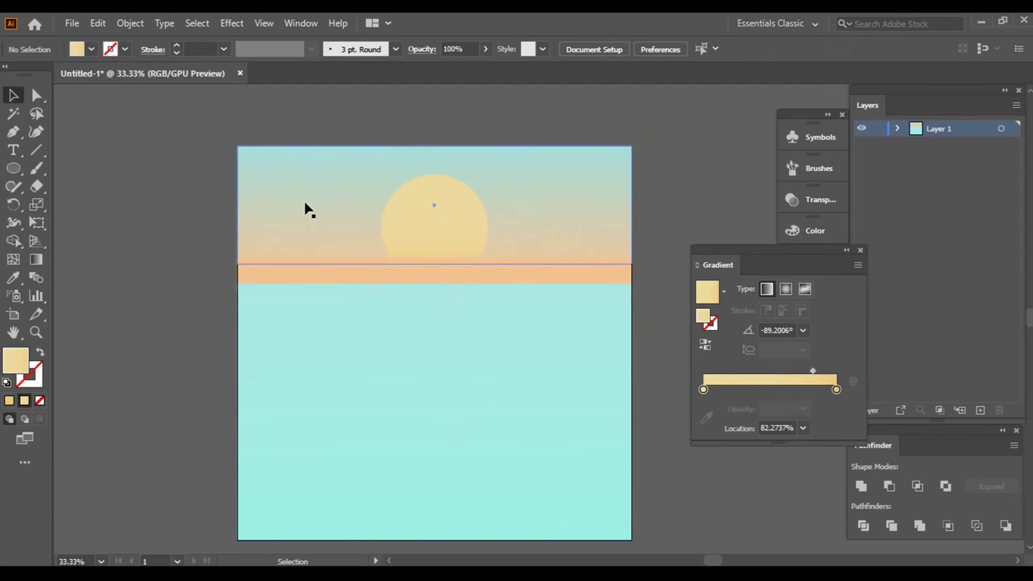
pyautogui.scroll(3, 317, 208)
pyautogui.moveTo(426, 212); pyautogui.dragTo(380, 214)
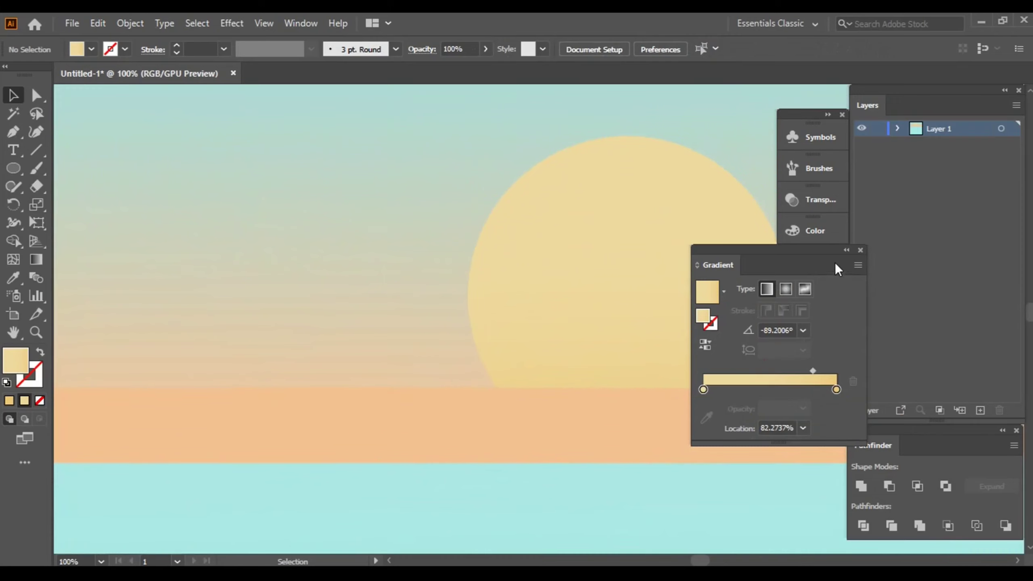
pyautogui.click(846, 250)
pyautogui.moveTo(726, 246); pyautogui.dragTo(813, 252)
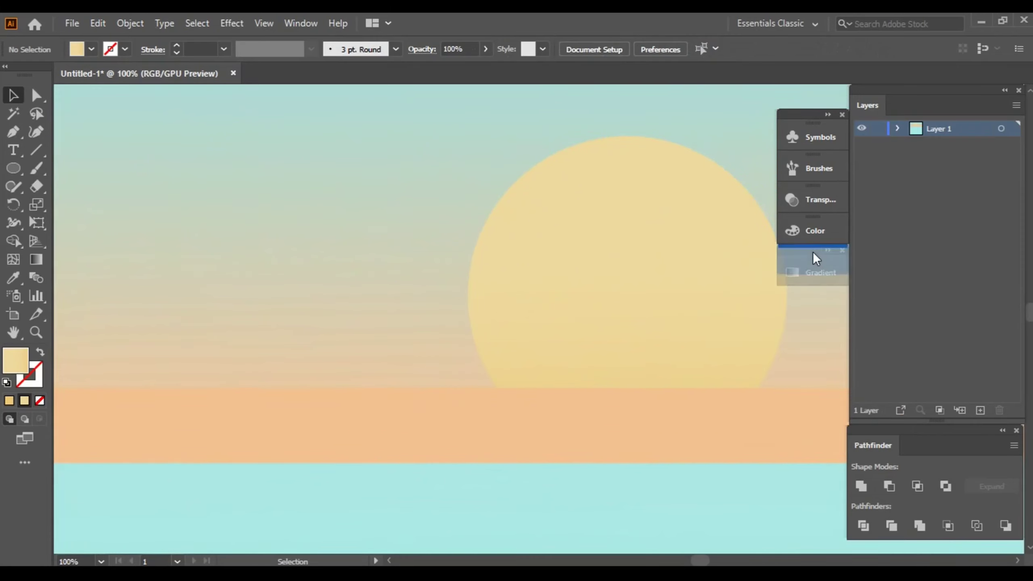
pyautogui.scroll(-1, 306, 228)
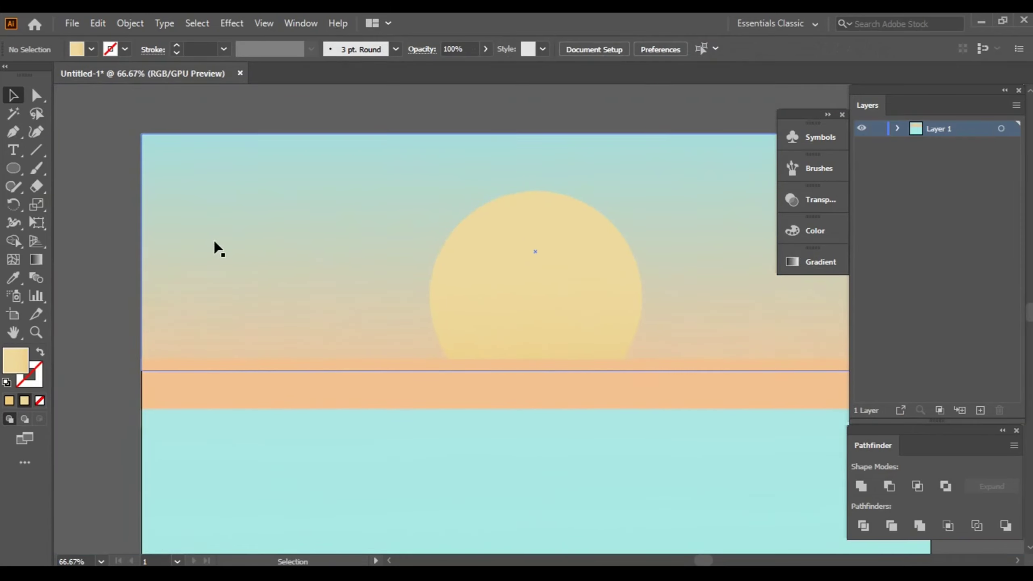
# Step: Choose the Ellipse tool with a white fill
pyautogui.click(13, 169)
pyautogui.click(91, 49)
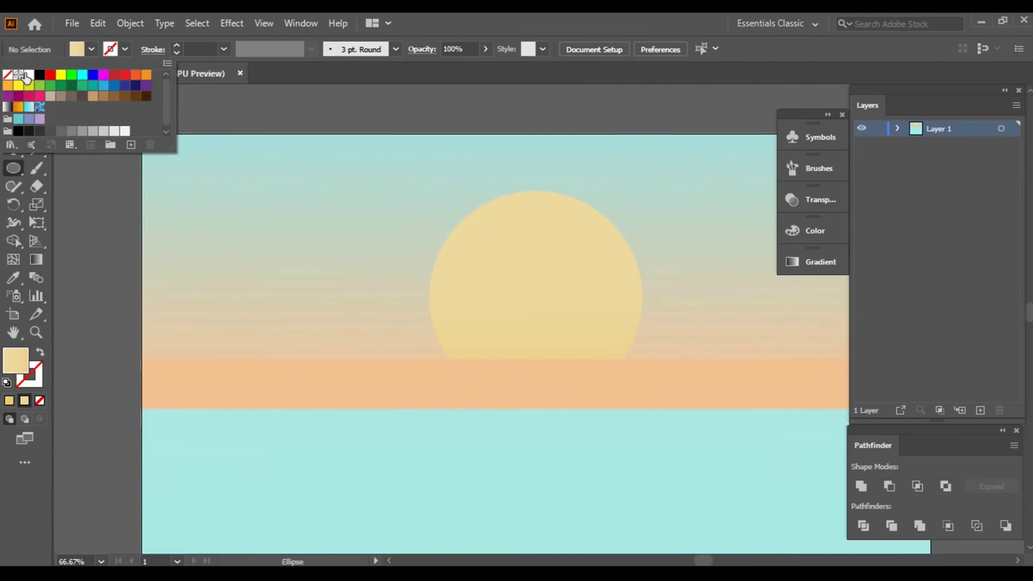
pyautogui.click(49, 86)
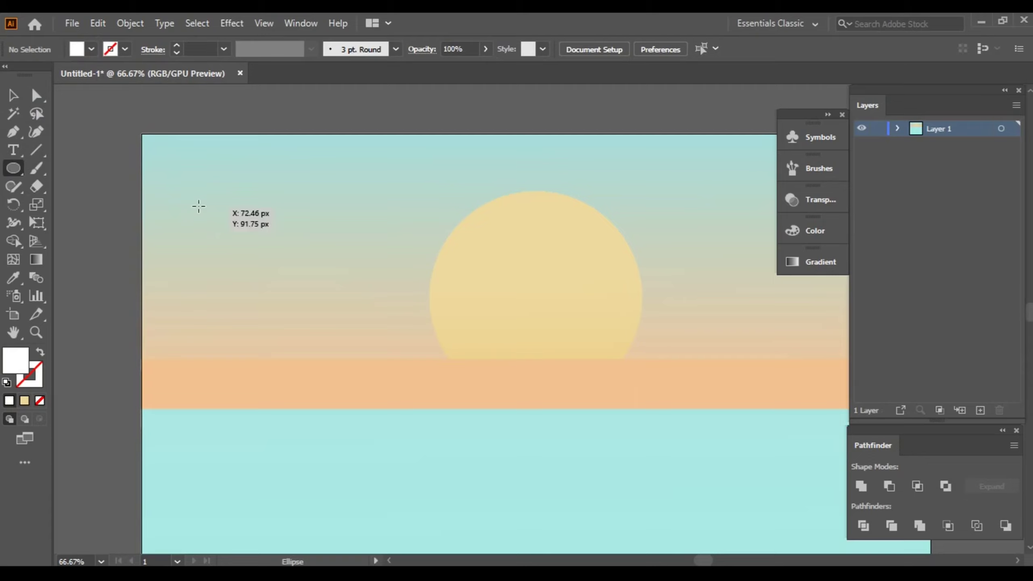
# Step: Draw three overlapping white circles in a row in the upper-left sky
pyautogui.moveTo(199, 206); pyautogui.dragTo(261, 280)
pyautogui.moveTo(256, 225); pyautogui.dragTo(333, 297)
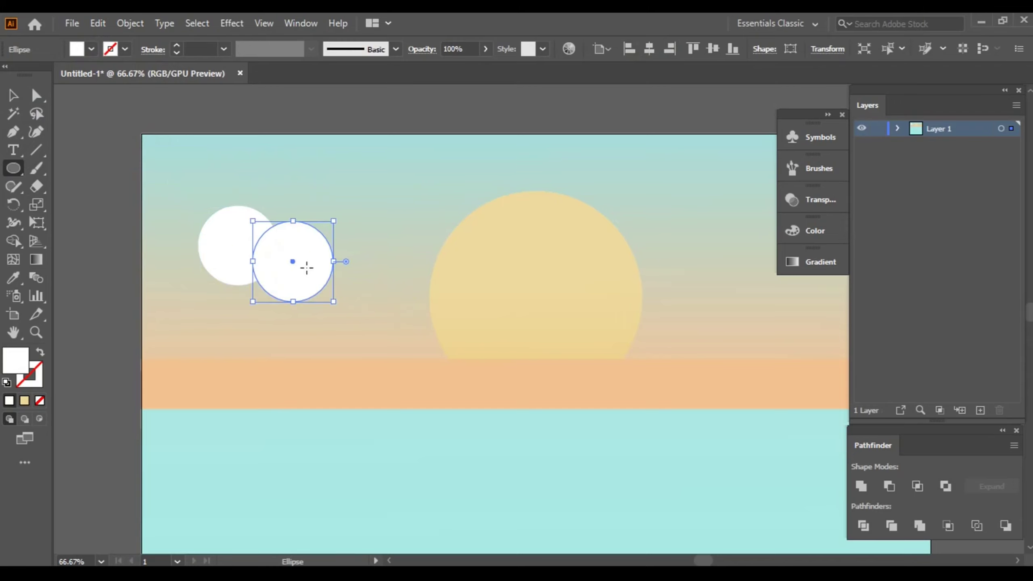
pyautogui.moveTo(291, 262); pyautogui.dragTo(291, 255)
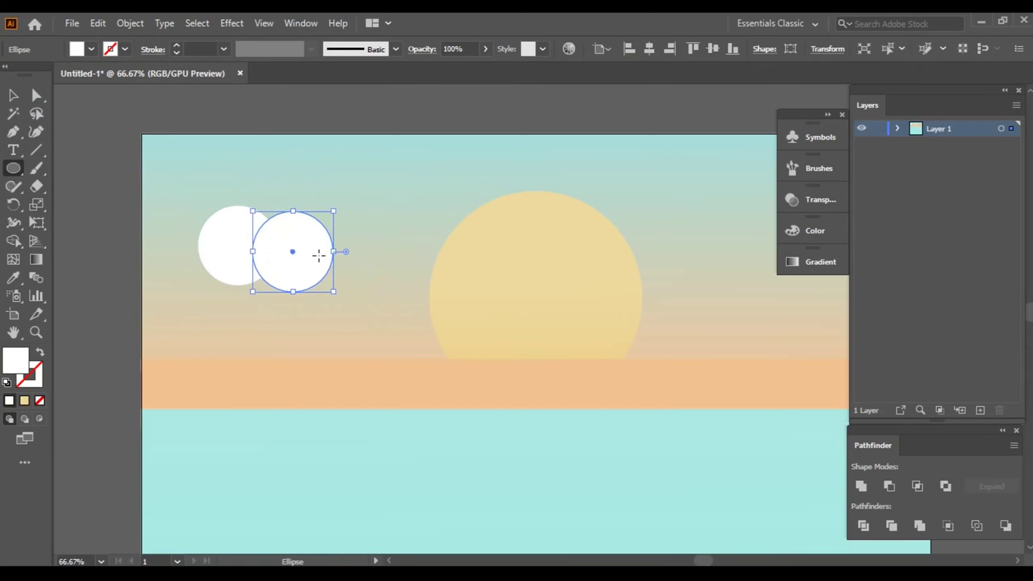
pyautogui.moveTo(310, 245); pyautogui.dragTo(382, 318)
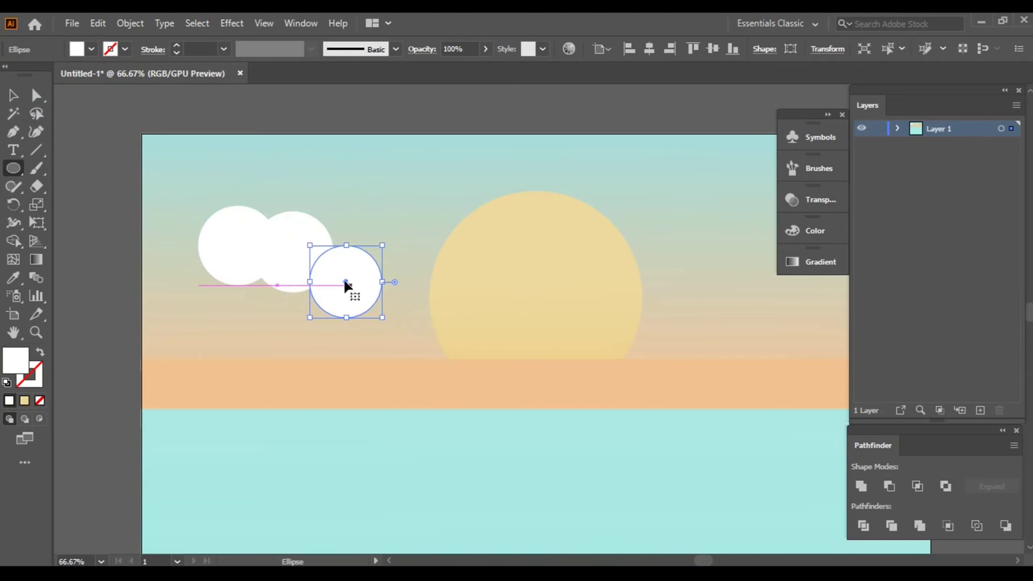
pyautogui.moveTo(346, 282); pyautogui.dragTo(346, 256)
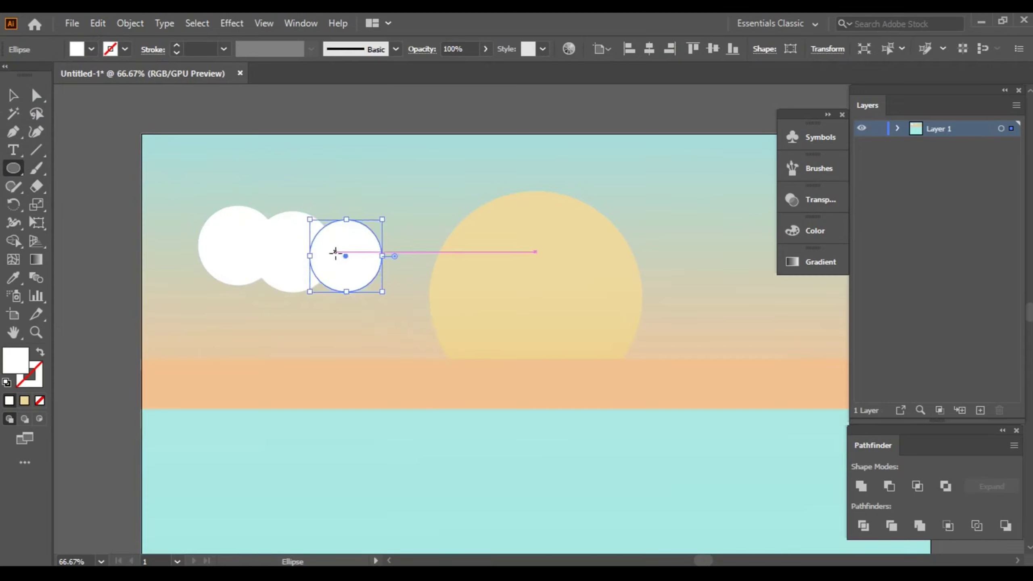
pyautogui.moveTo(349, 263); pyautogui.dragTo(352, 253)
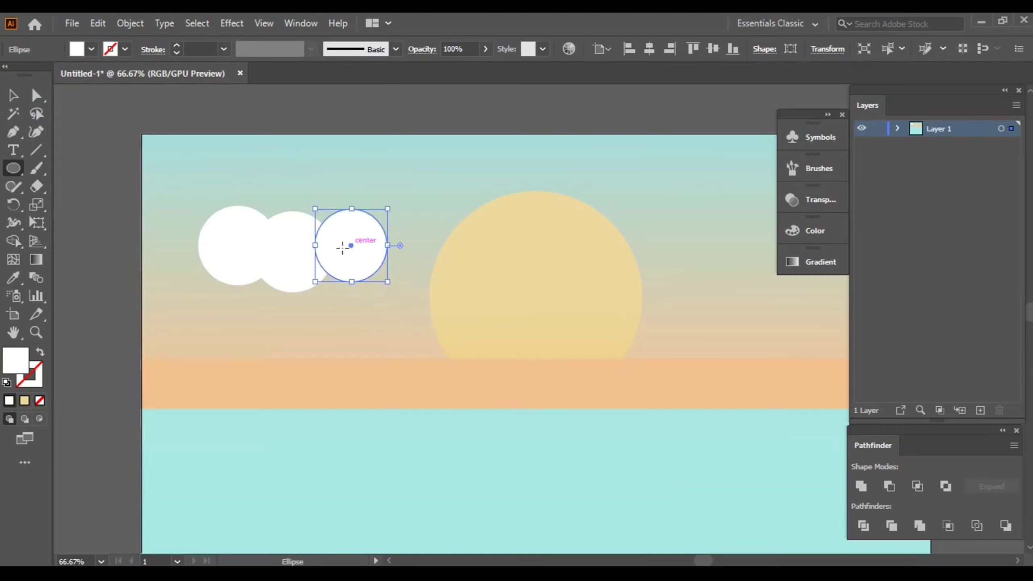
pyautogui.click(243, 235)
pyautogui.click(537, 324)
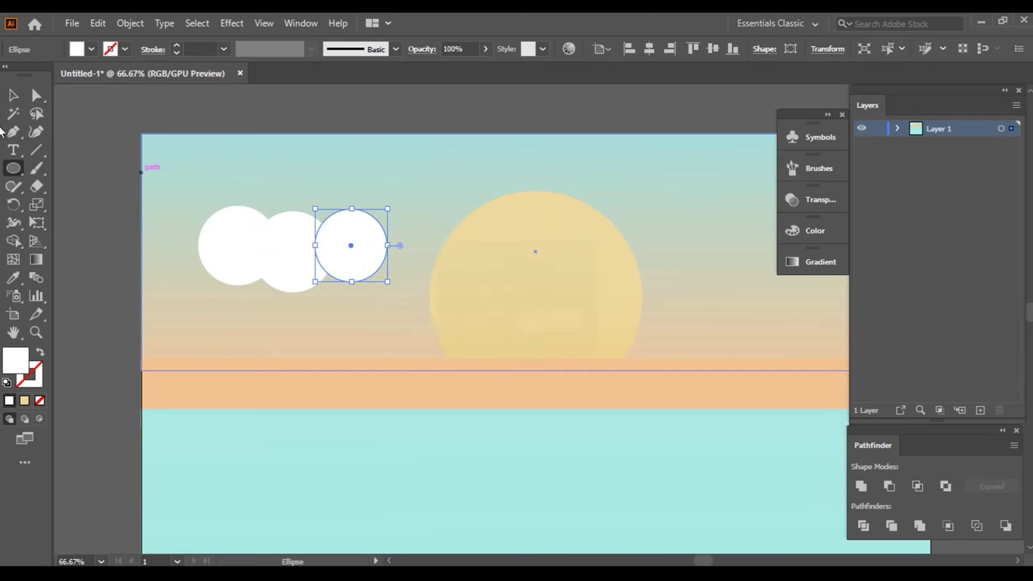
# Step: Nudge the left circle into place and select all three circles
pyautogui.click(11, 97)
pyautogui.moveTo(241, 245)
pyautogui.mouseDown()
pyautogui.moveTo(232, 241)
pyautogui.moveTo(243, 241)
pyautogui.mouseUp()
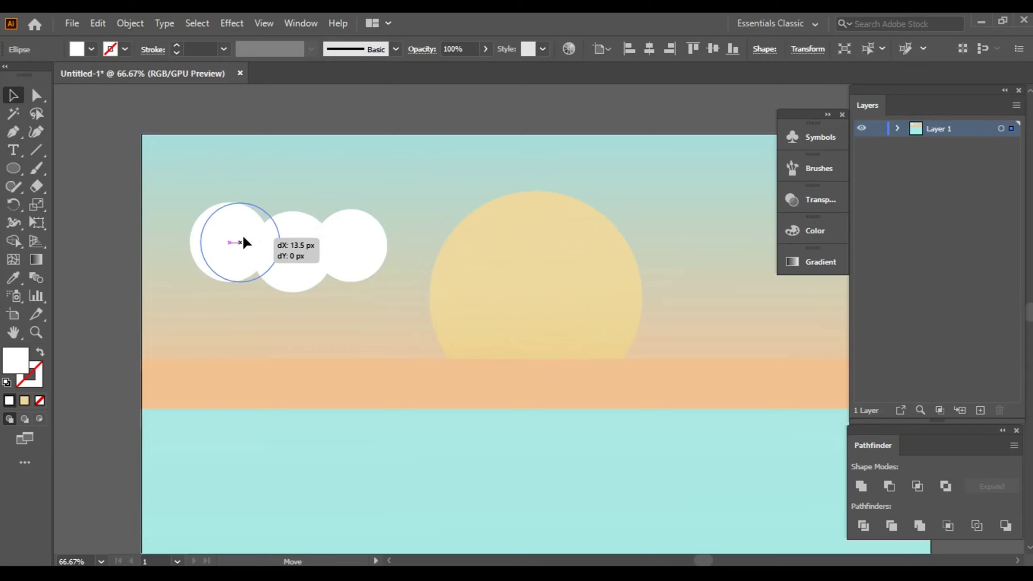
pyautogui.moveTo(243, 237); pyautogui.dragTo(245, 239)
pyautogui.click(83, 188)
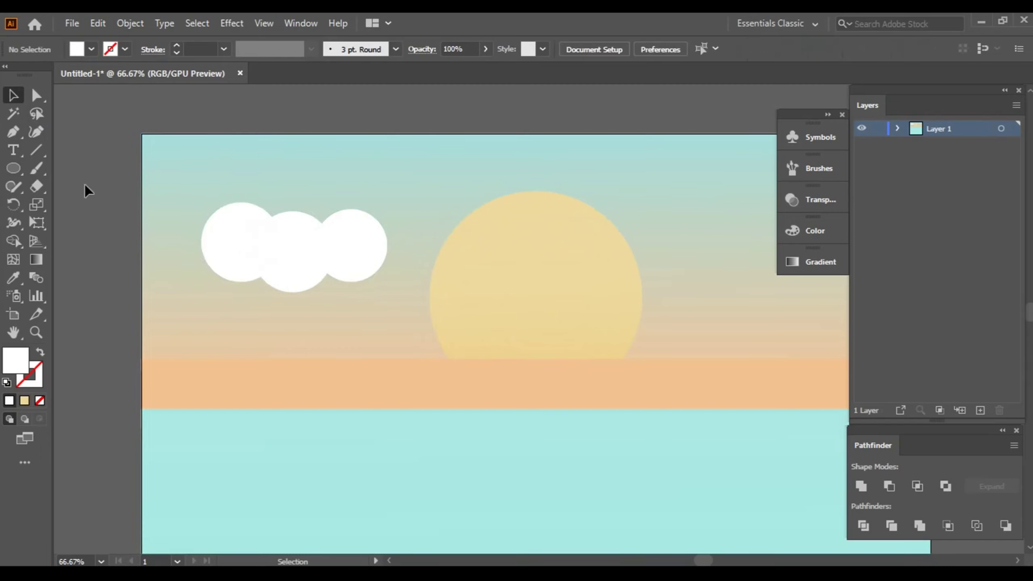
pyautogui.click(234, 240)
pyautogui.keyDown('shift'); pyautogui.click(308, 250); pyautogui.keyUp('shift')
pyautogui.keyDown('shift'); pyautogui.click(329, 226); pyautogui.keyUp('shift')
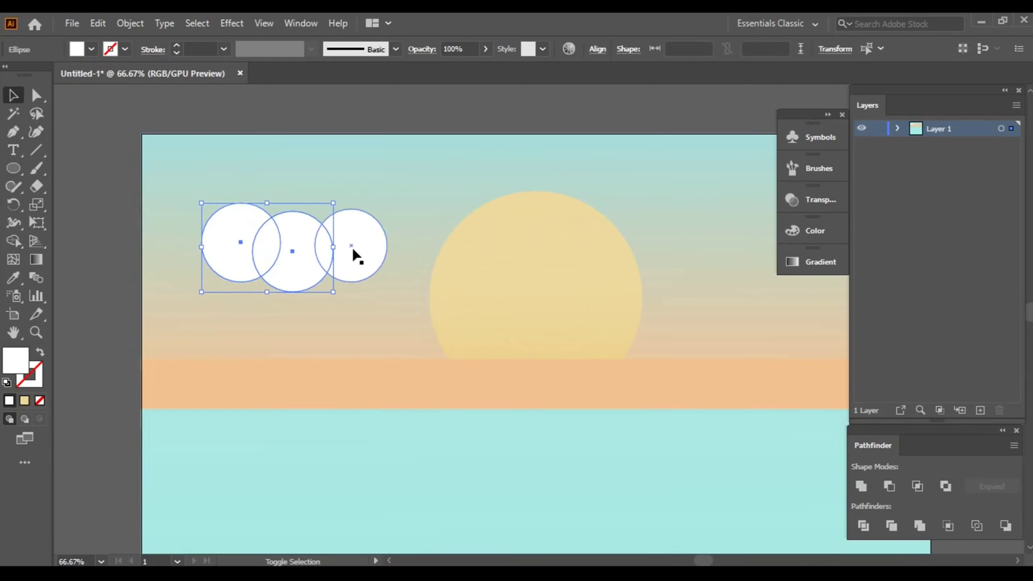
# Step: Unite the three circles into one cloud and draw a rectangle over its top half
pyautogui.click(867, 487)
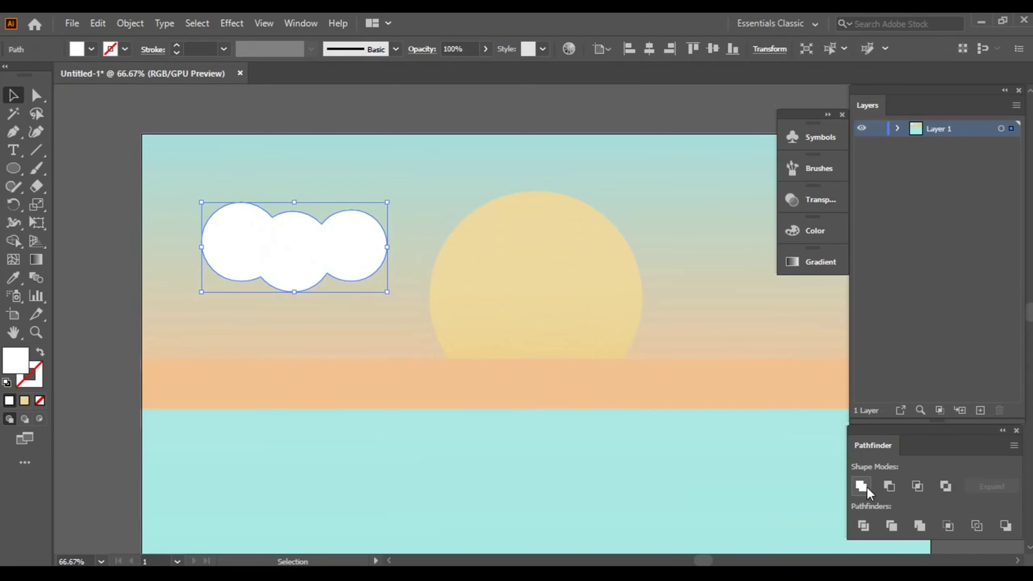
pyautogui.click(24, 167)
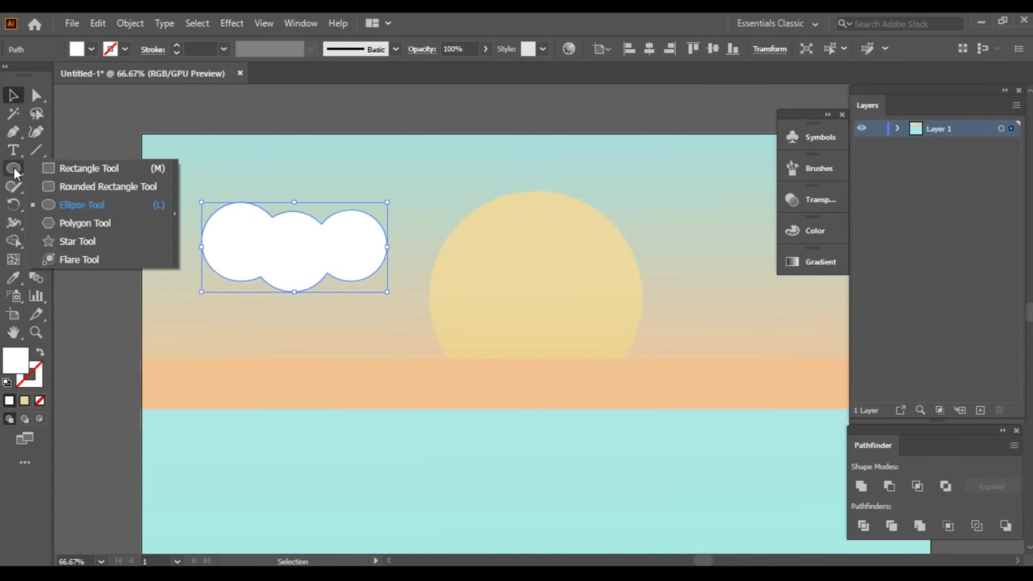
pyautogui.click(76, 169)
pyautogui.moveTo(187, 192); pyautogui.dragTo(422, 247)
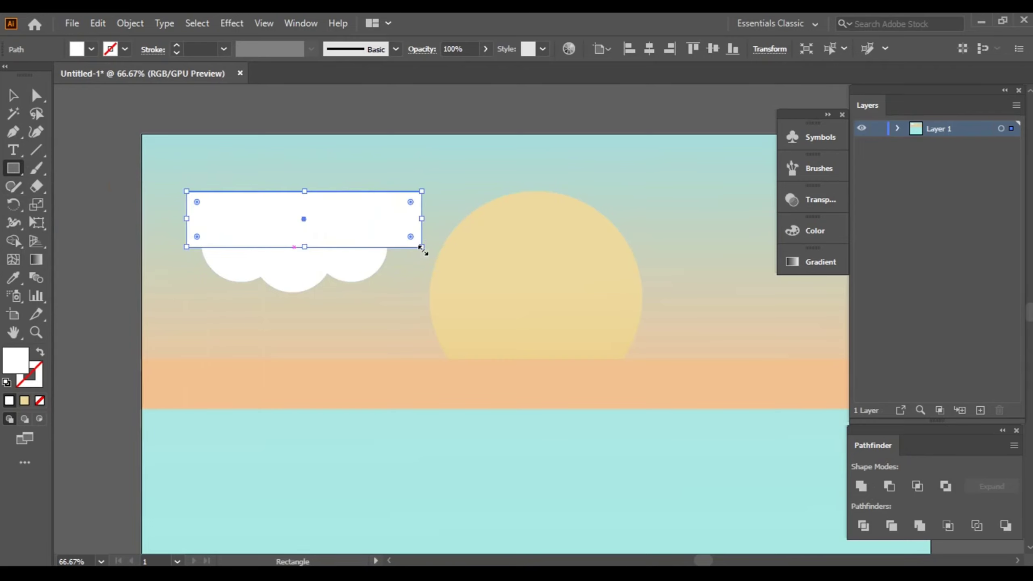
# Step: Intersect the rectangle with the cloud to give it a flat bottom
pyautogui.click(13, 96)
pyautogui.keyDown('shift'); pyautogui.click(286, 261); pyautogui.keyUp('shift')
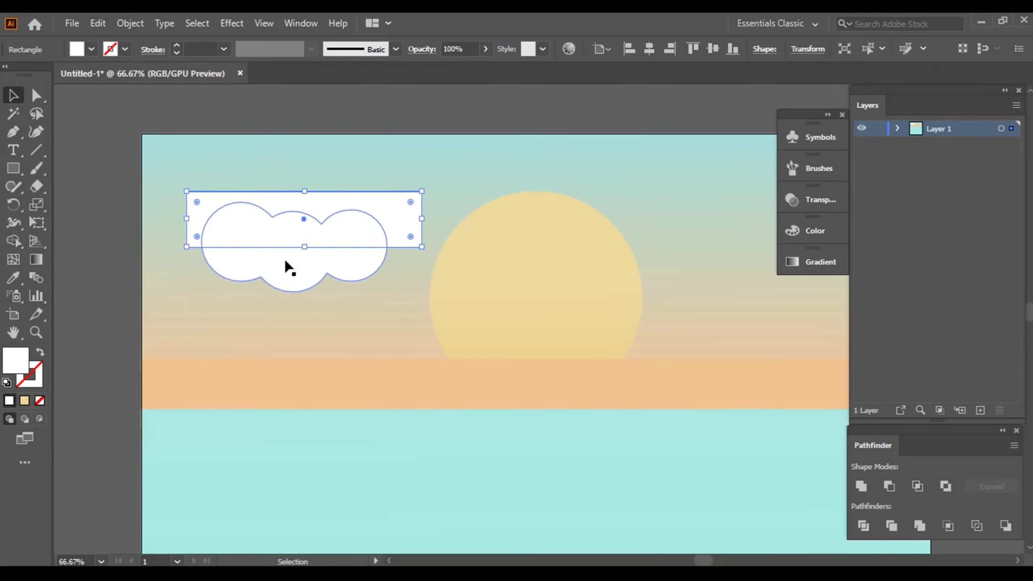
pyautogui.keyDown('shift'); pyautogui.click(285, 261); pyautogui.keyUp('shift')
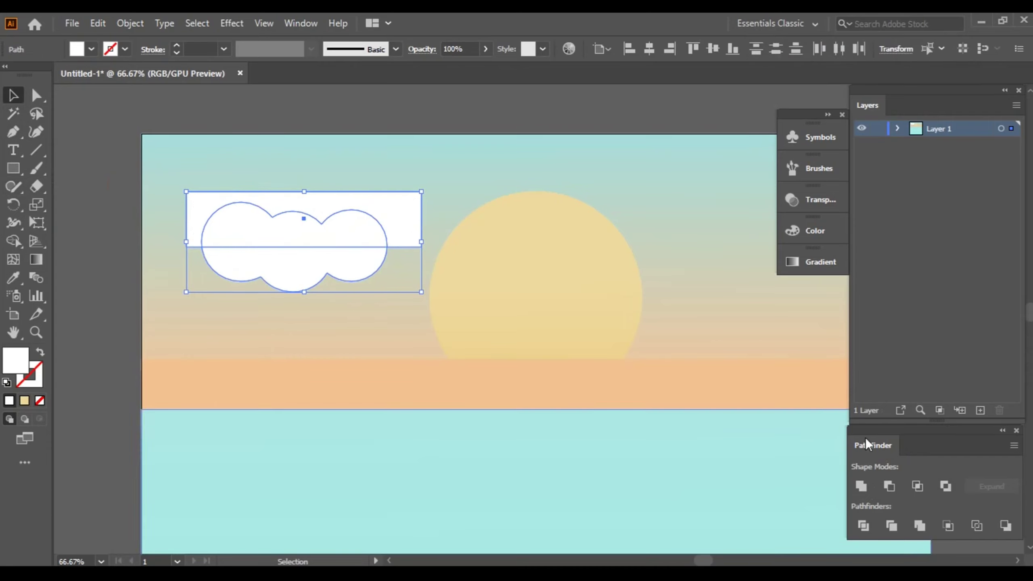
pyautogui.click(918, 486)
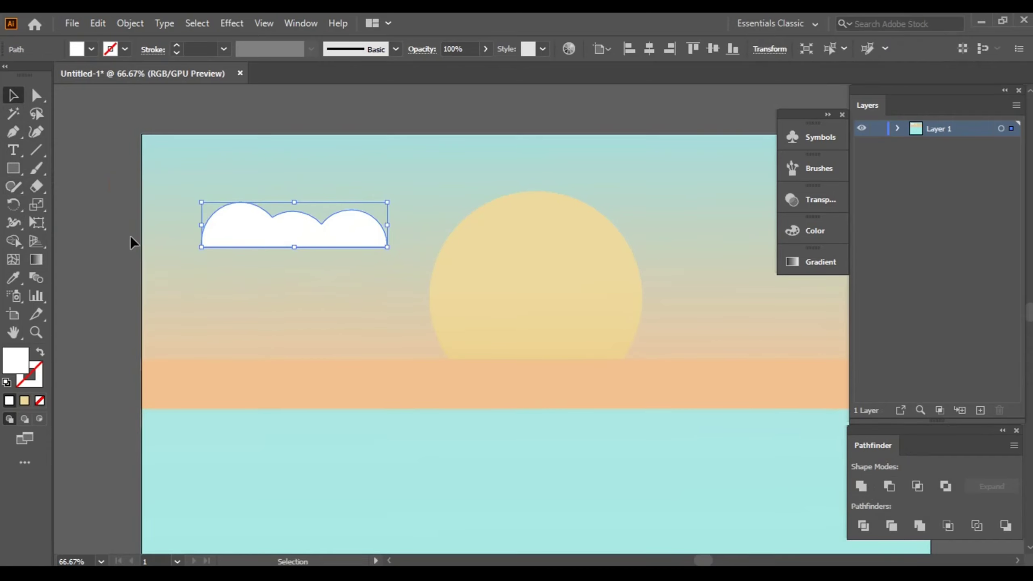
pyautogui.click(99, 230)
# Step: Duplicate the cloud below and to the right, then mirror the copy with Reflect
pyautogui.scroll(-1, 618, 291)
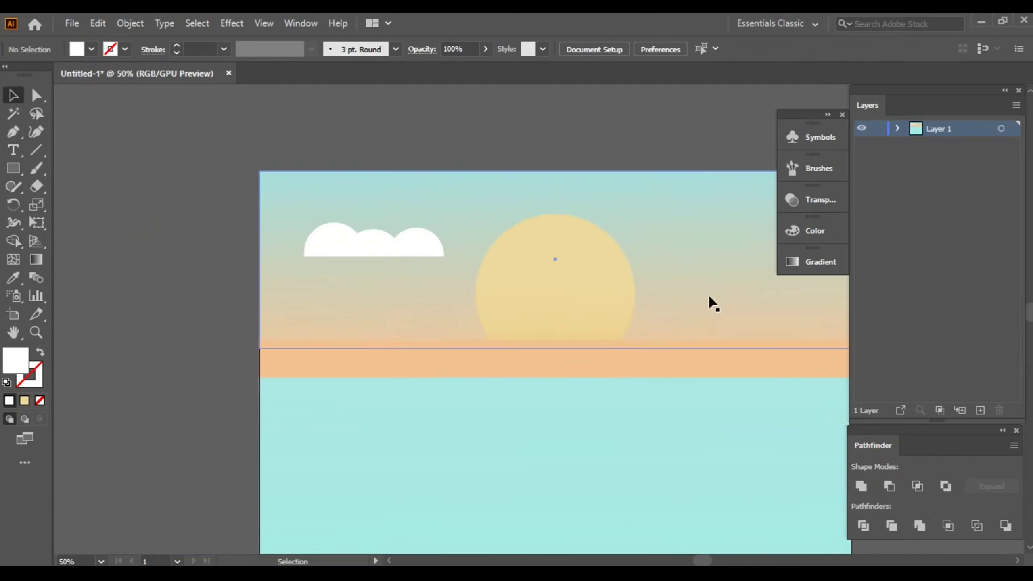
pyautogui.moveTo(710, 302); pyautogui.dragTo(558, 238)
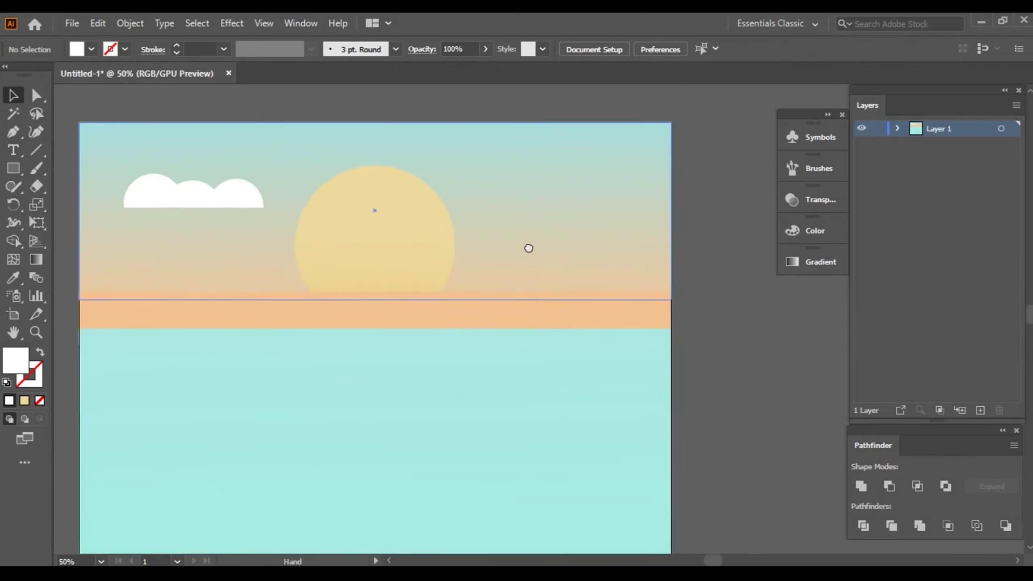
pyautogui.click(233, 191)
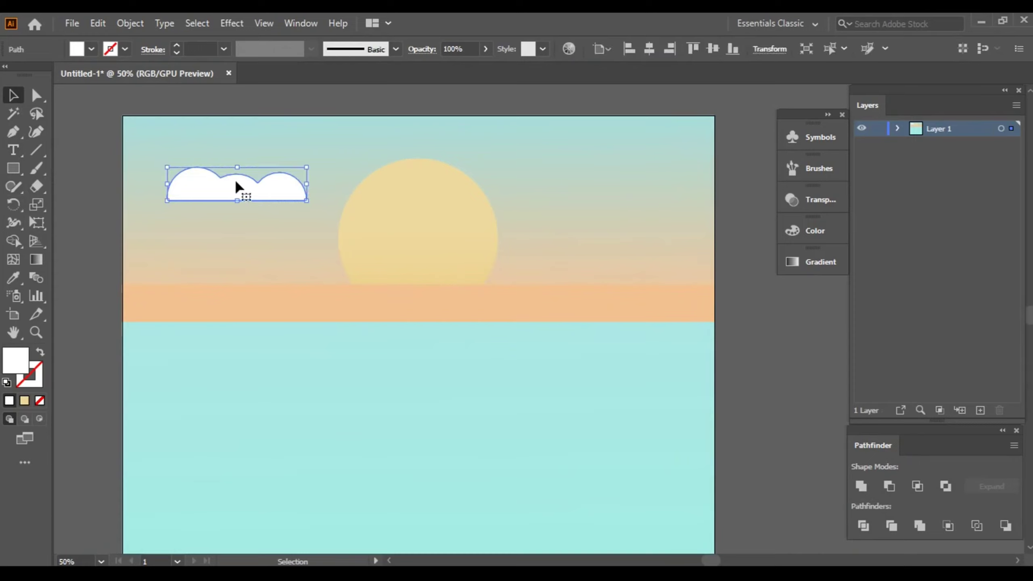
pyautogui.moveTo(236, 183); pyautogui.dragTo(230, 173)
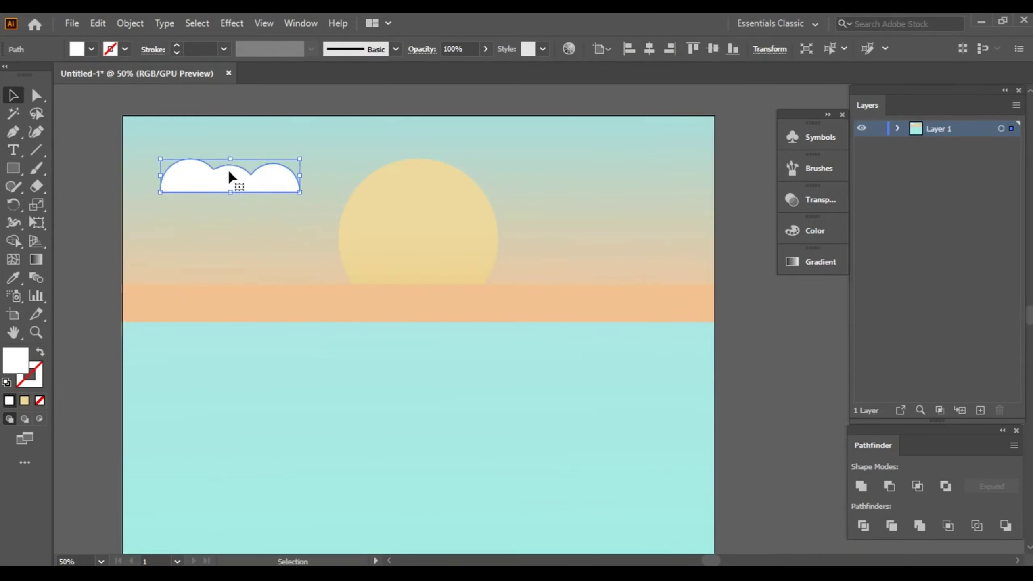
pyautogui.moveTo(229, 173); pyautogui.dragTo(242, 229)
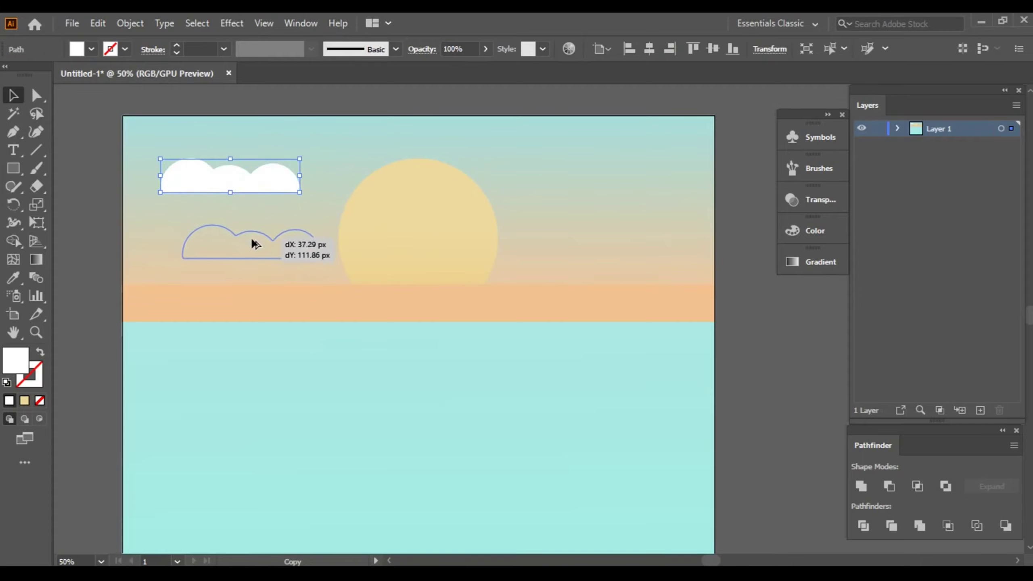
pyautogui.rightClick(241, 229)
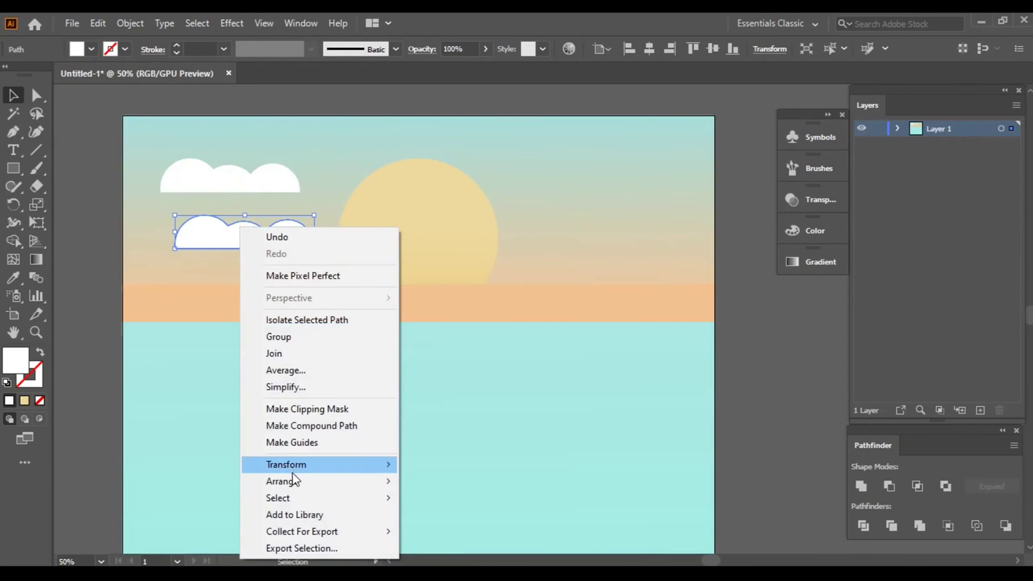
pyautogui.moveTo(286, 465)
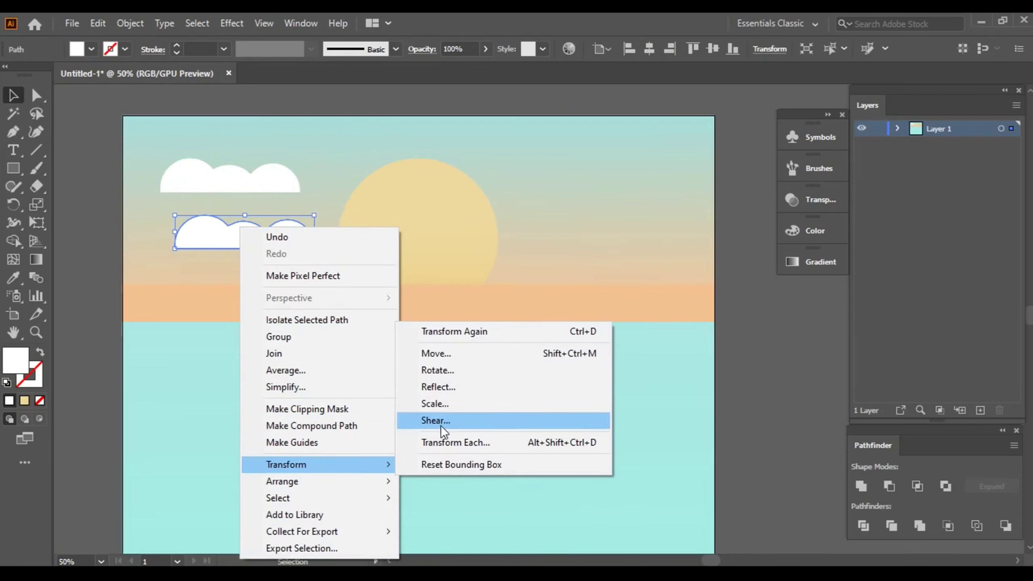
pyautogui.click(450, 388)
pyautogui.click(525, 393)
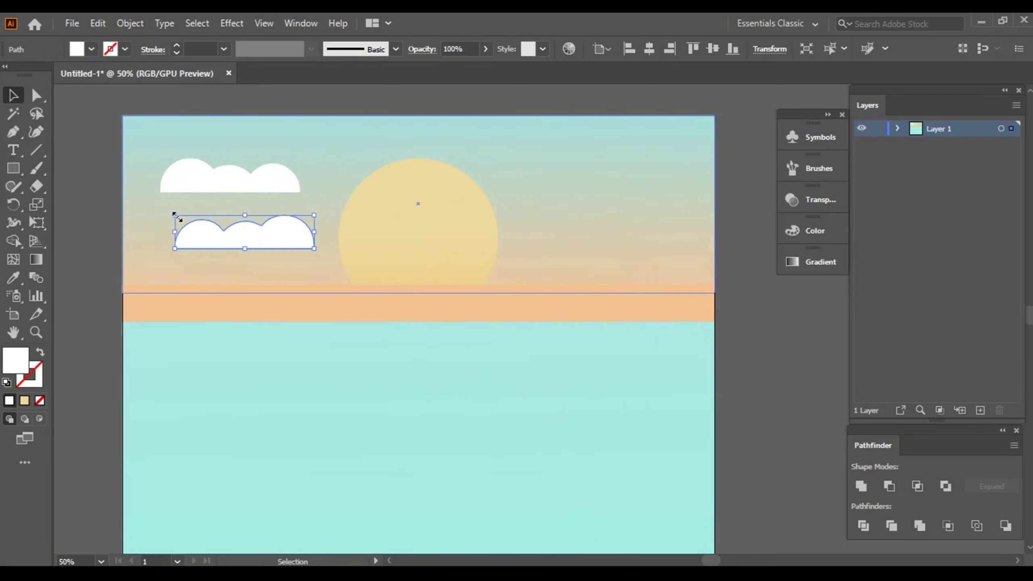
# Step: Shrink the mirrored copy and duplicate the large cloud into the upper-right sky
pyautogui.moveTo(175, 214); pyautogui.dragTo(272, 241)
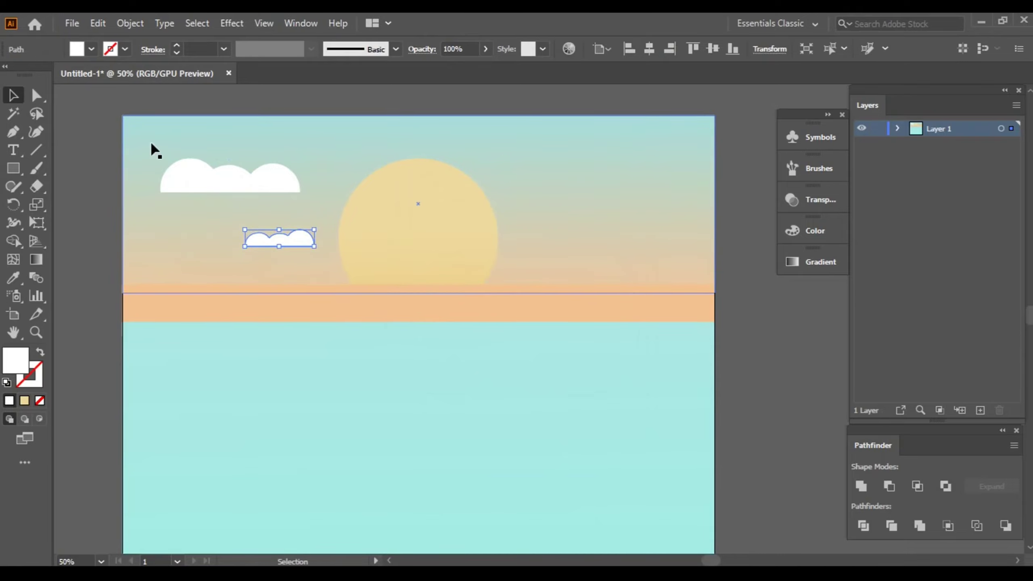
pyautogui.click(213, 176)
pyautogui.moveTo(212, 175)
pyautogui.mouseDown()
pyautogui.moveTo(598, 164)
pyautogui.moveTo(545, 149)
pyautogui.moveTo(552, 164)
pyautogui.mouseUp()
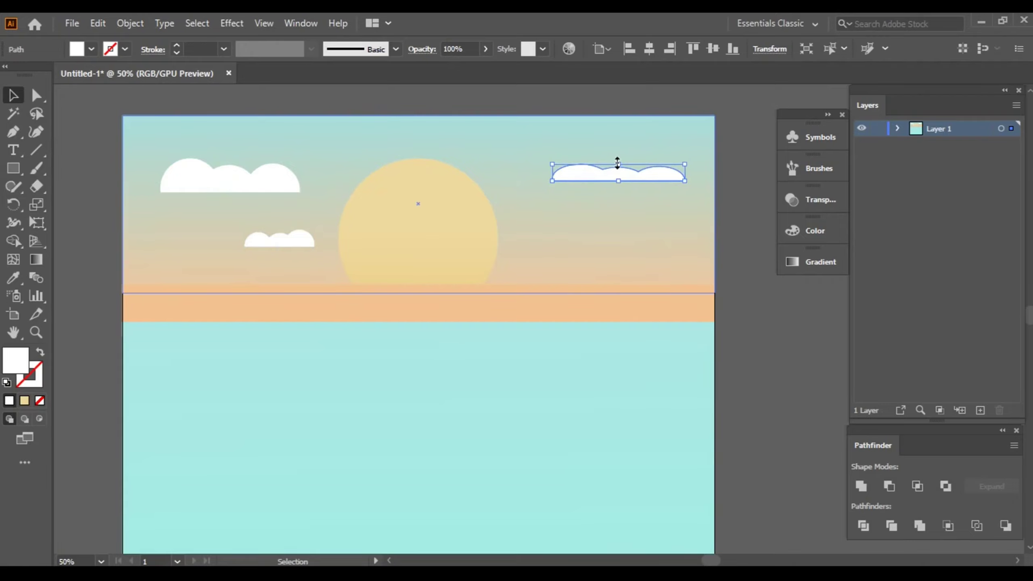
# Step: Resize the right cloud, shrink the left cloud, and move the small cloud up-left
pyautogui.moveTo(617, 163); pyautogui.dragTo(618, 148)
pyautogui.moveTo(552, 164); pyautogui.dragTo(527, 166)
pyautogui.moveTo(619, 168); pyautogui.dragTo(627, 167)
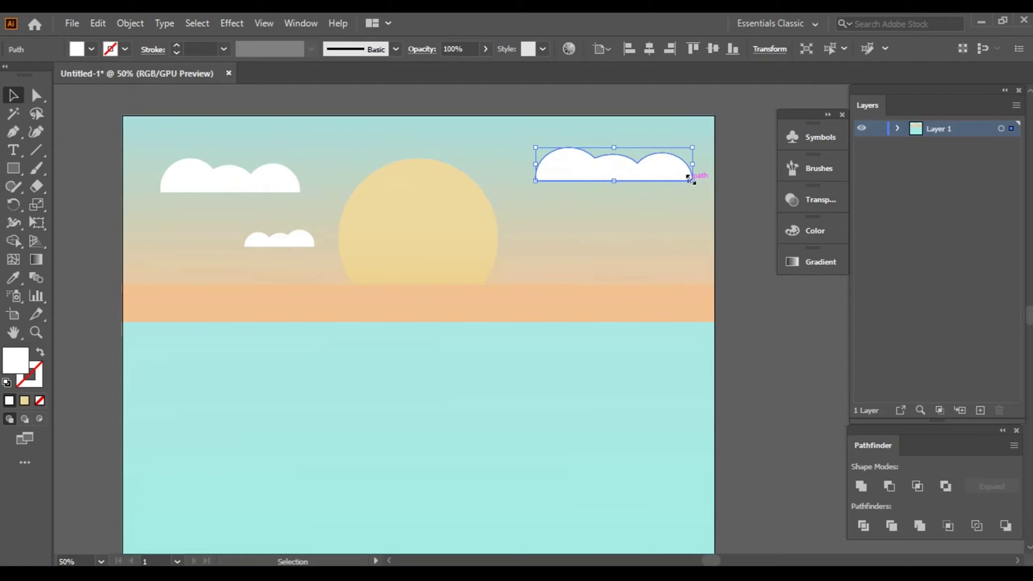
pyautogui.moveTo(690, 179); pyautogui.dragTo(678, 176)
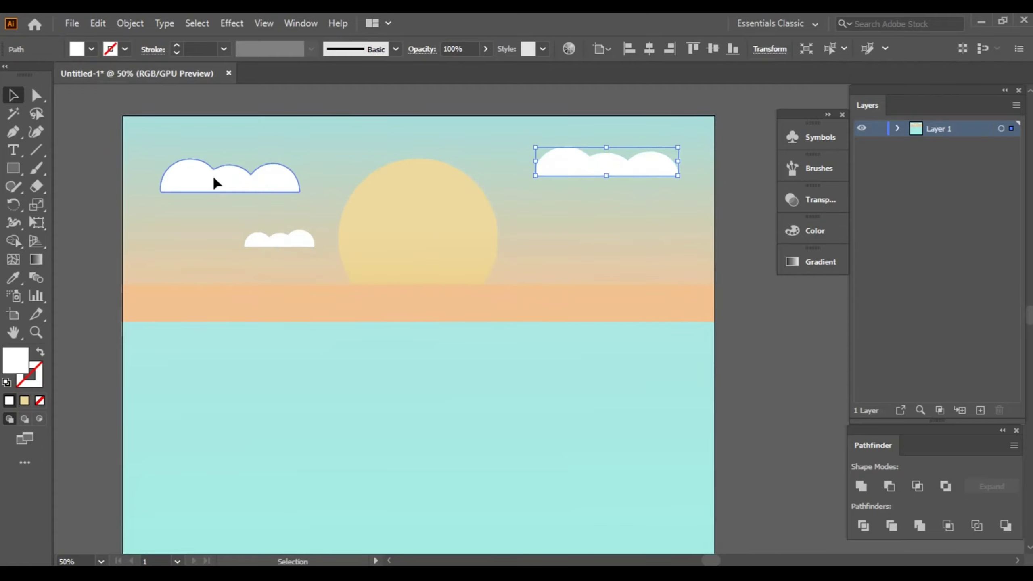
pyautogui.moveTo(213, 178); pyautogui.dragTo(200, 171)
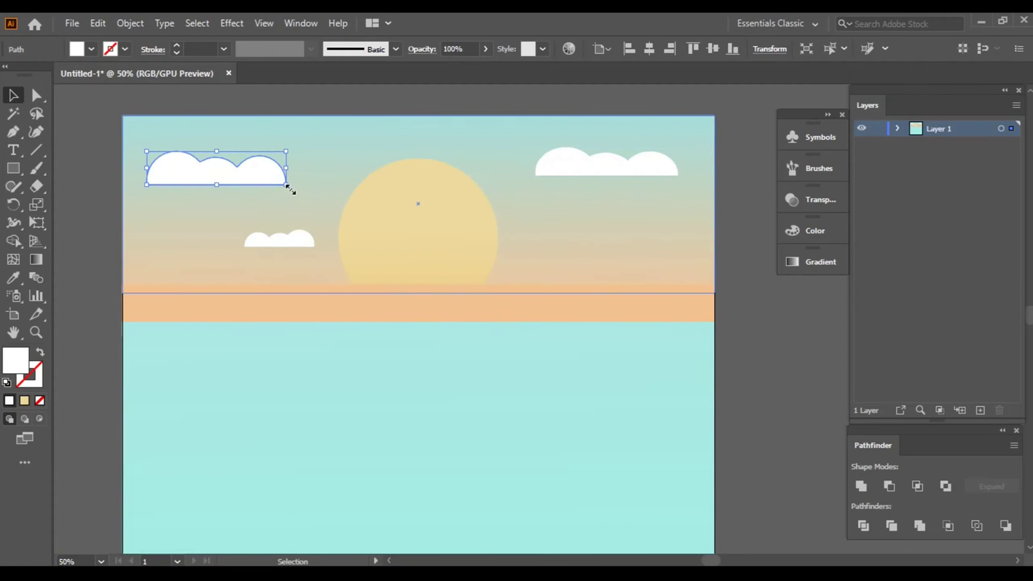
pyautogui.moveTo(286, 185); pyautogui.dragTo(275, 179)
pyautogui.moveTo(280, 235); pyautogui.dragTo(264, 224)
# Step: Set the left cloud's opacity to 76% and the right cloud's to 79%
pyautogui.click(239, 167)
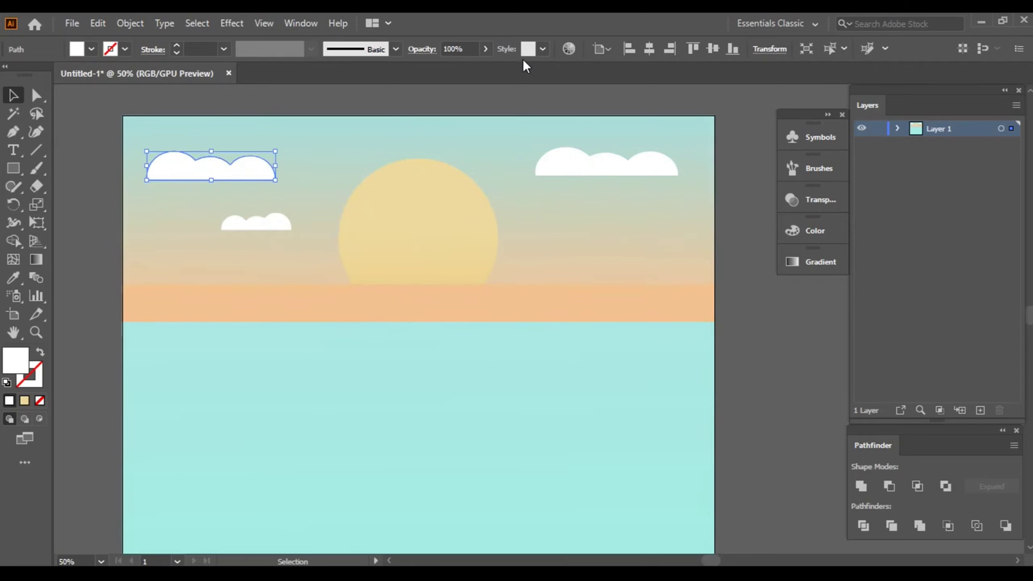
pyautogui.click(485, 49)
pyautogui.moveTo(464, 69); pyautogui.dragTo(469, 68)
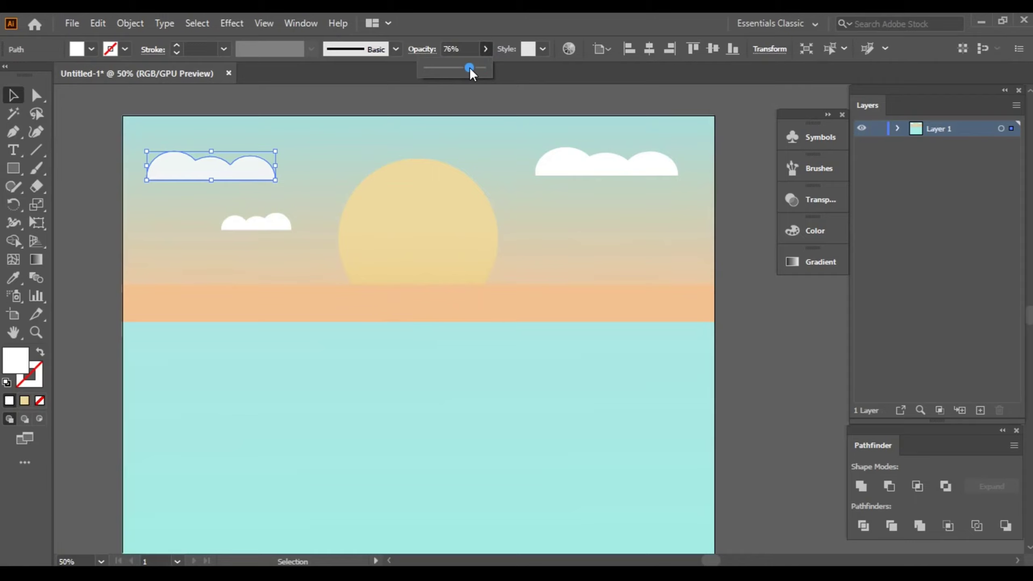
pyautogui.click(564, 159)
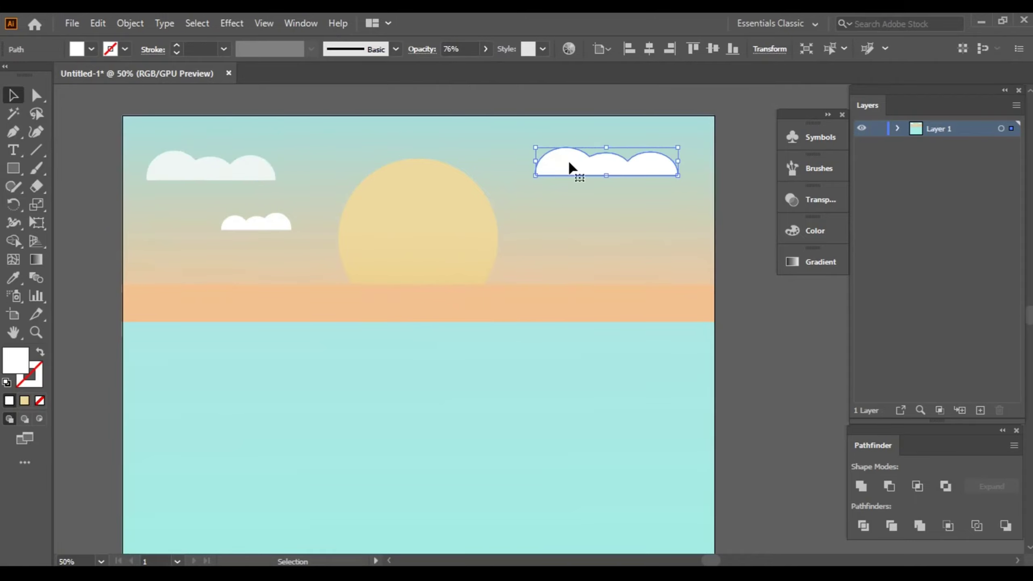
pyautogui.click(485, 49)
pyautogui.moveTo(483, 68); pyautogui.dragTo(471, 67)
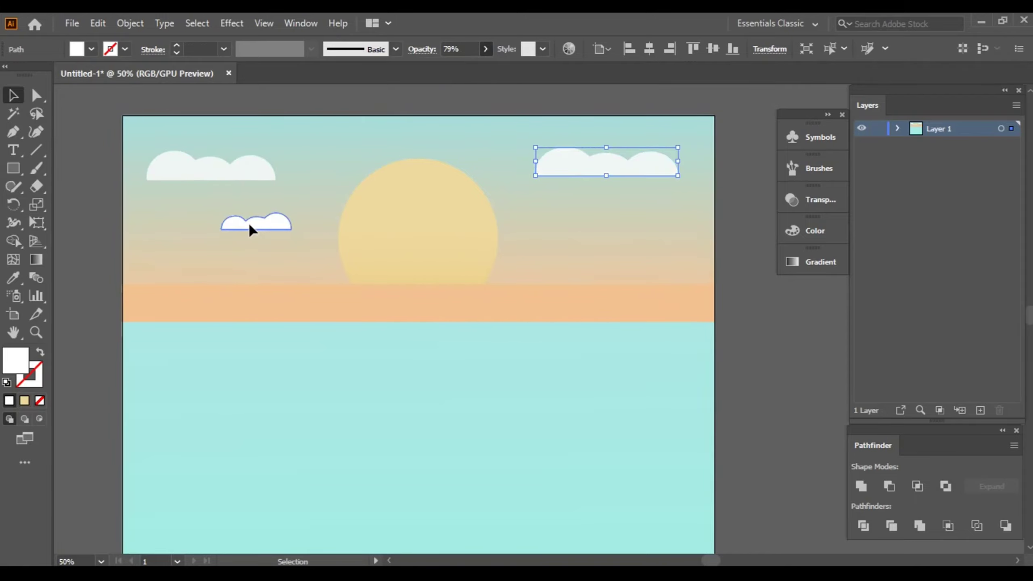
# Step: Move the small cloud toward the sun and fine-tune the right and left clouds
pyautogui.moveTo(249, 222); pyautogui.dragTo(267, 218)
pyautogui.click(111, 236)
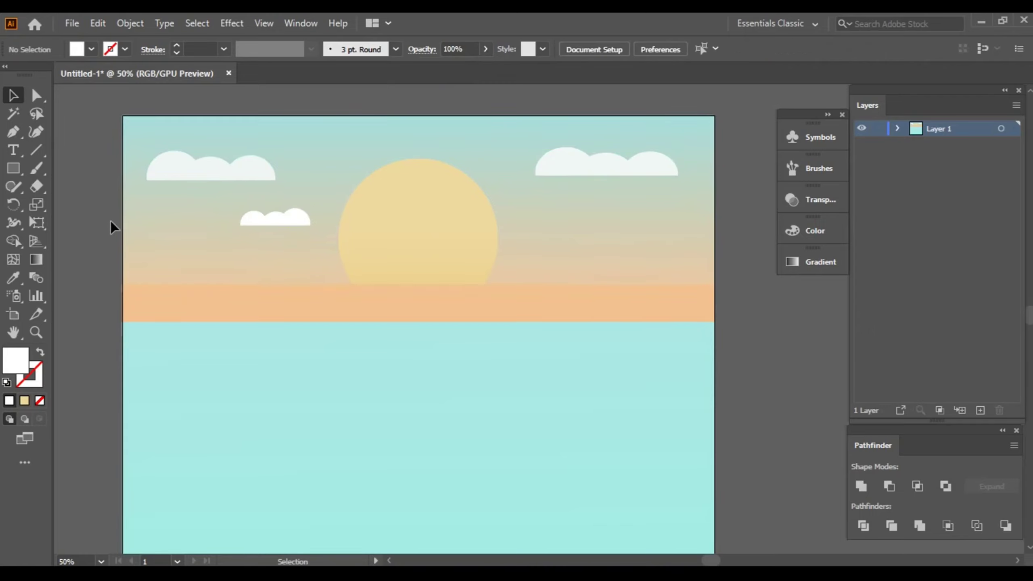
pyautogui.click(610, 164)
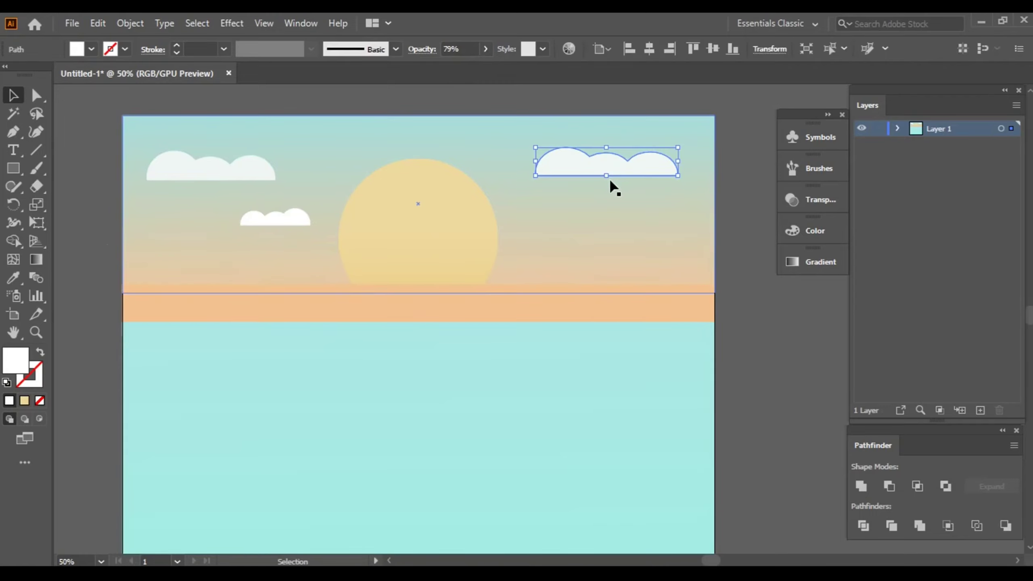
pyautogui.moveTo(606, 176); pyautogui.dragTo(606, 180)
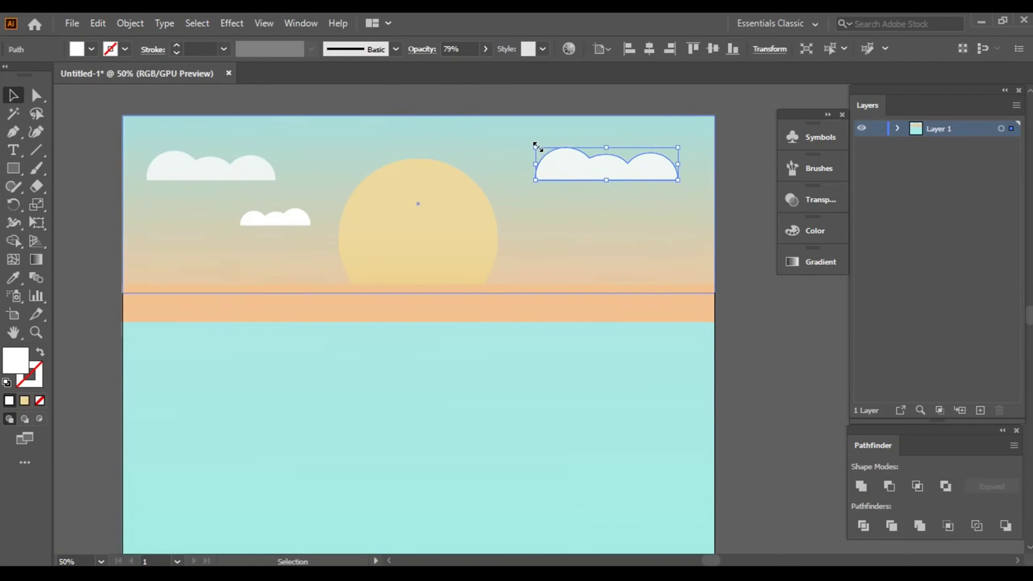
pyautogui.moveTo(536, 146); pyautogui.dragTo(552, 151)
pyautogui.click(743, 191)
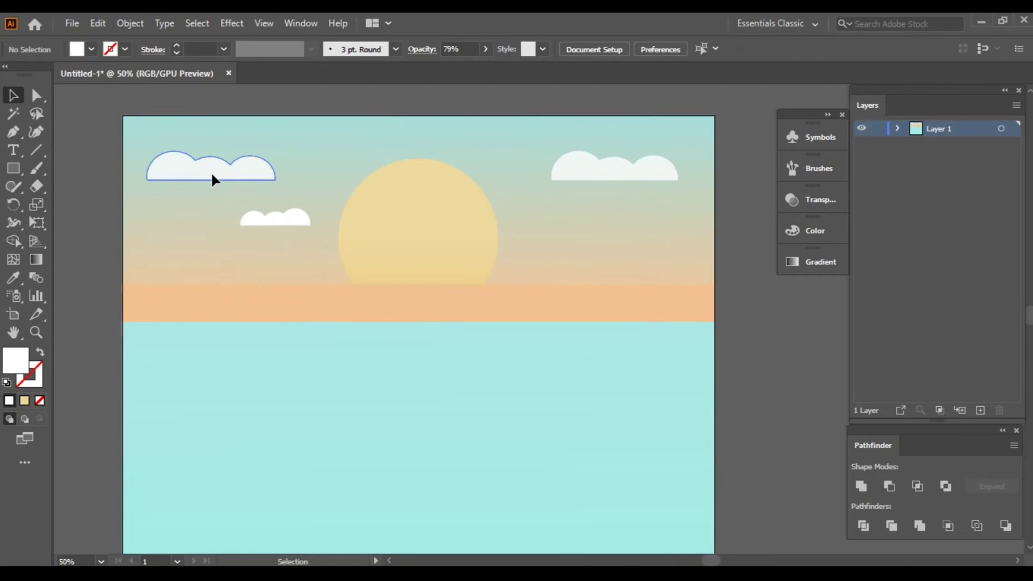
pyautogui.moveTo(212, 179); pyautogui.dragTo(207, 179)
# Step: Bring the scene's right side into view and ready the Pen tool with a brown fill
pyautogui.click(747, 216)
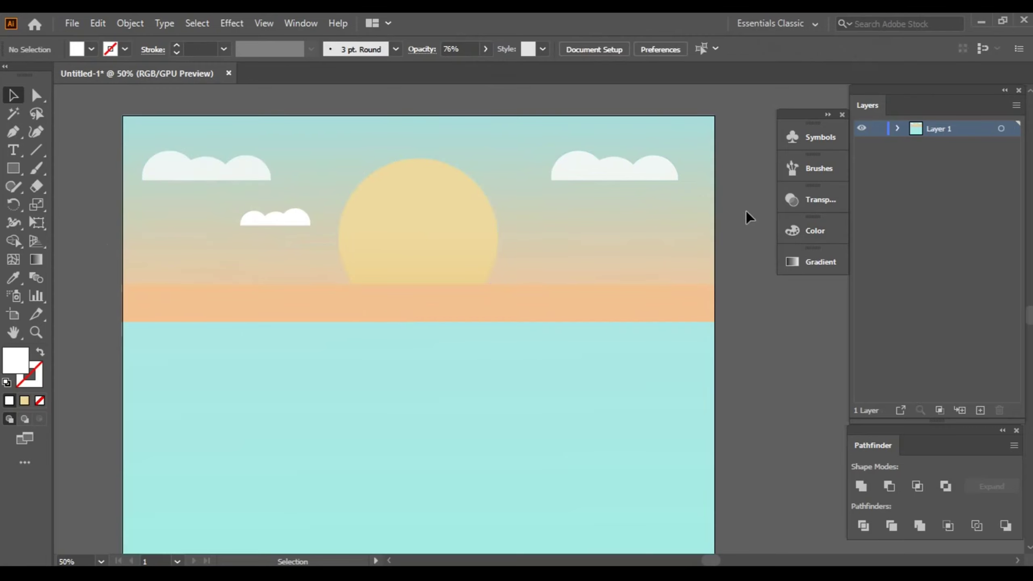
pyautogui.scroll(-2, 747, 216)
pyautogui.hscroll(2, 691, 224)
pyautogui.scroll(1, 687, 233)
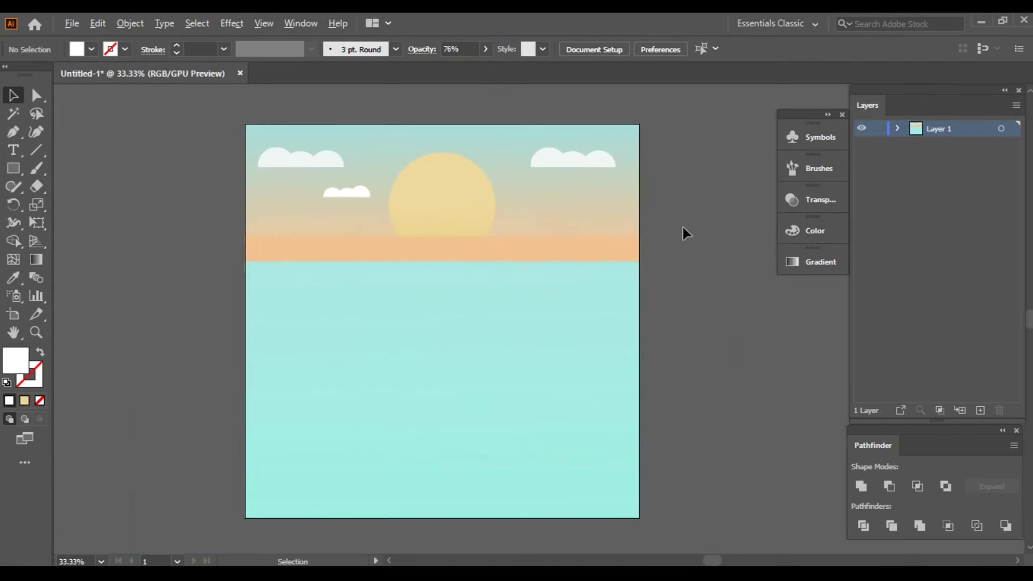
pyautogui.scroll(-1, 686, 233)
pyautogui.hscroll(1, 673, 230)
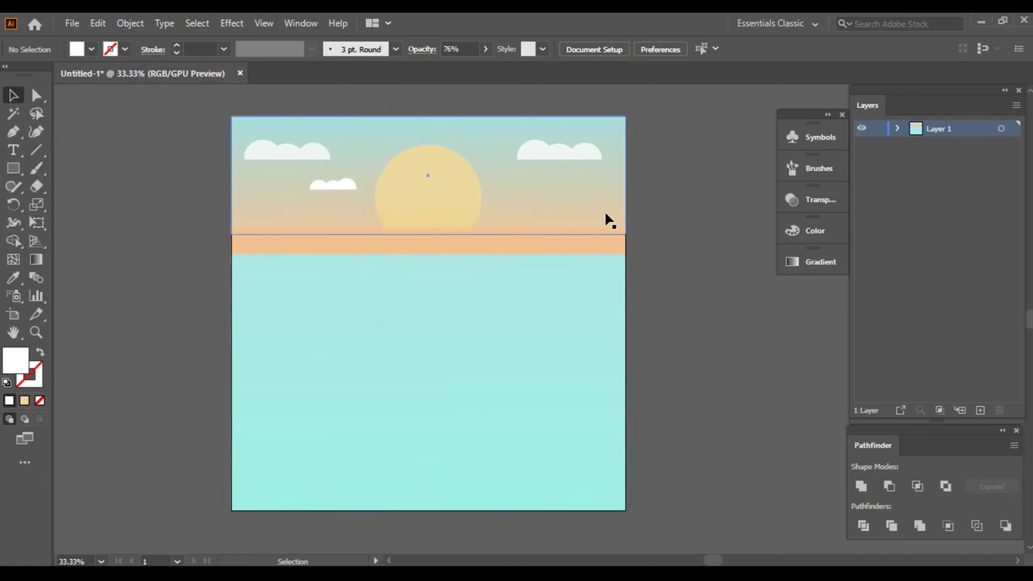
pyautogui.scroll(3, 609, 220)
pyautogui.moveTo(606, 219); pyautogui.dragTo(651, 389)
pyautogui.click(13, 132)
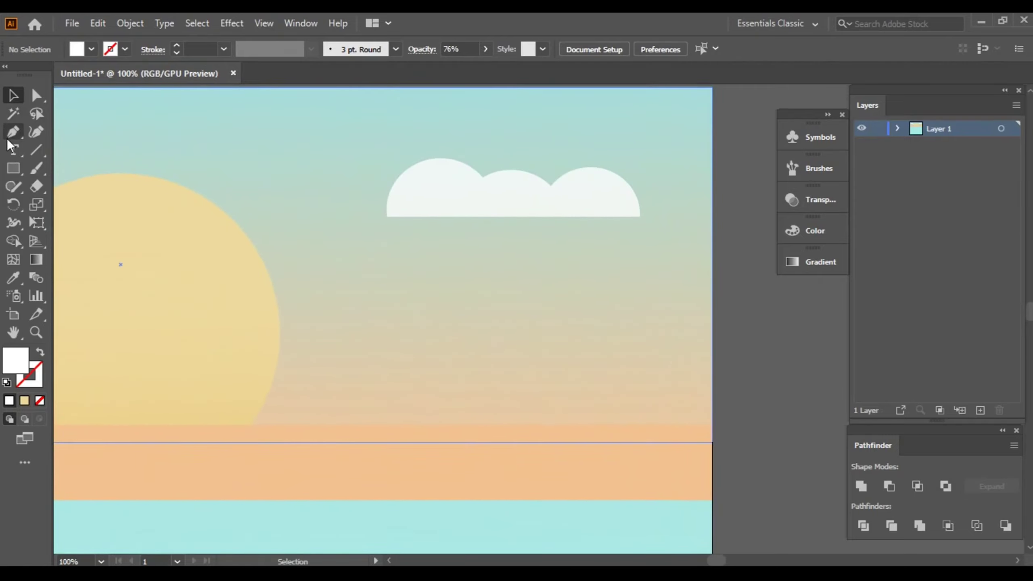
pyautogui.click(91, 49)
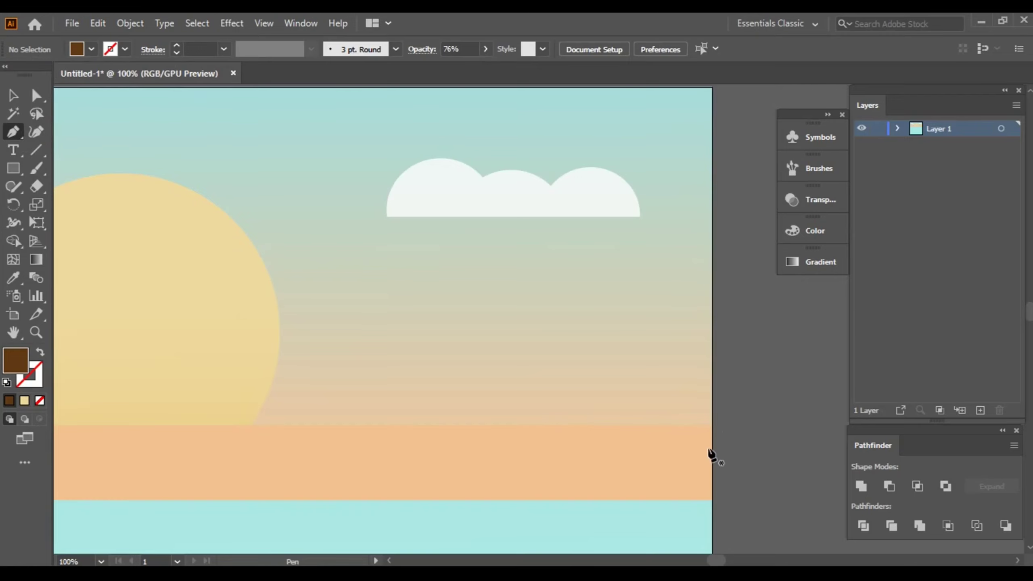
pyautogui.scroll(1, 712, 425)
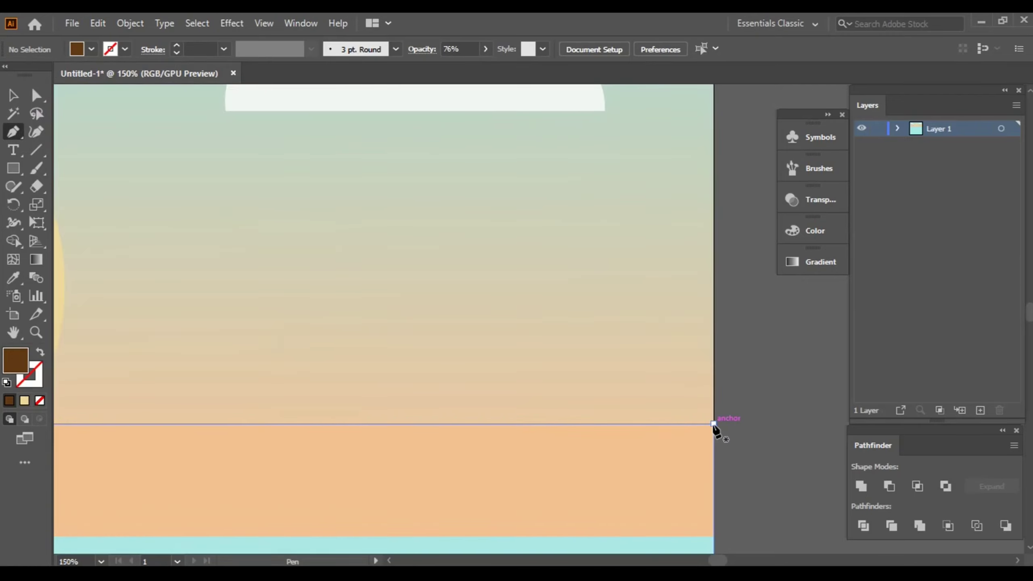
# Step: Trace the right peak from the sand's right edge down to the first valley
pyautogui.click(713, 424)
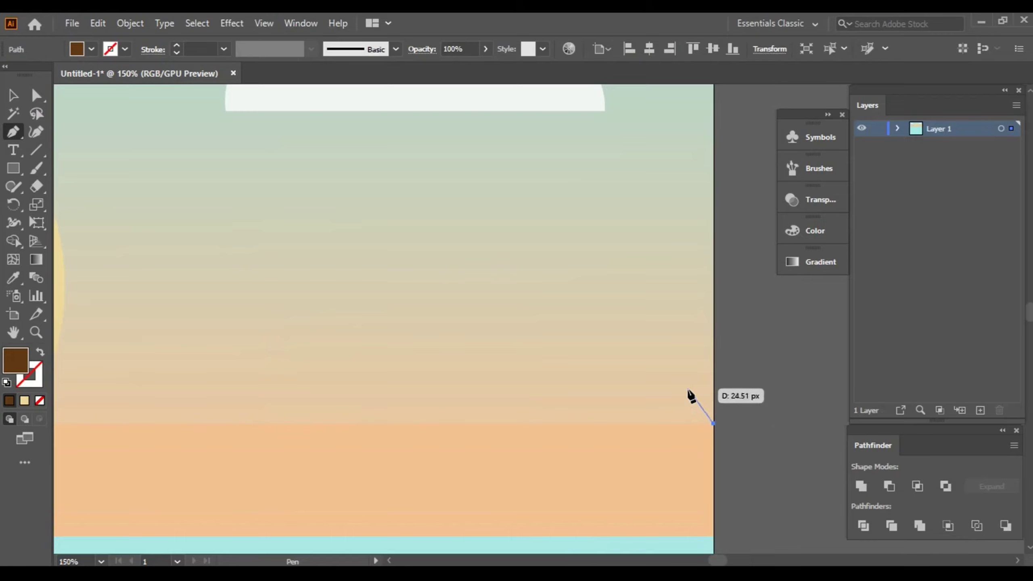
pyautogui.click(694, 376)
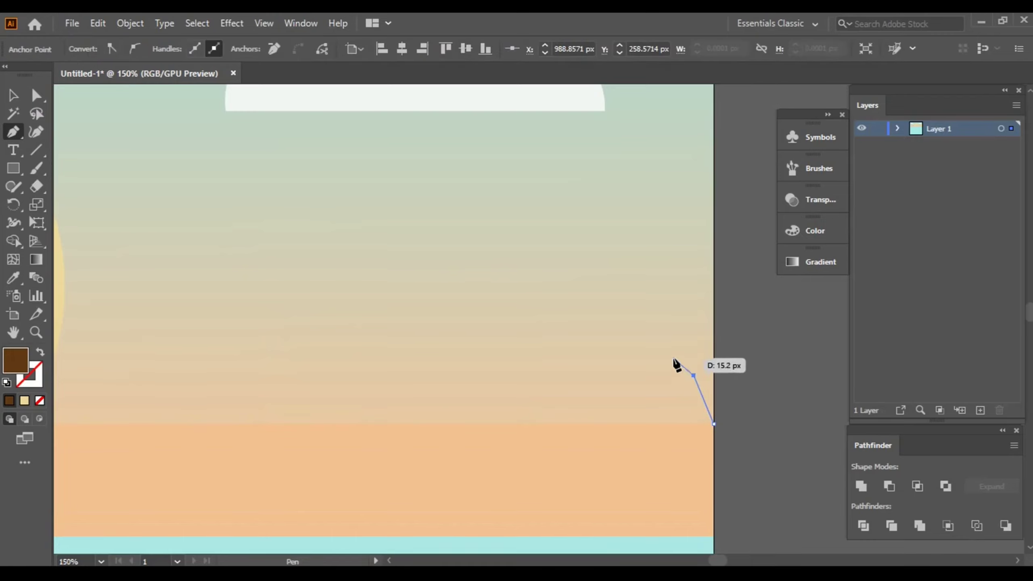
pyautogui.click(673, 343)
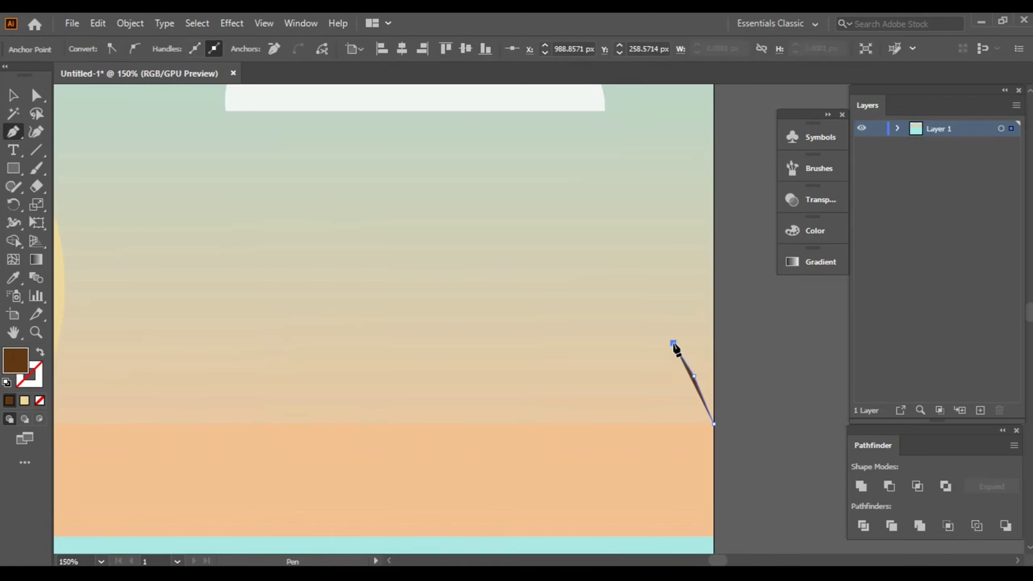
pyautogui.click(673, 313)
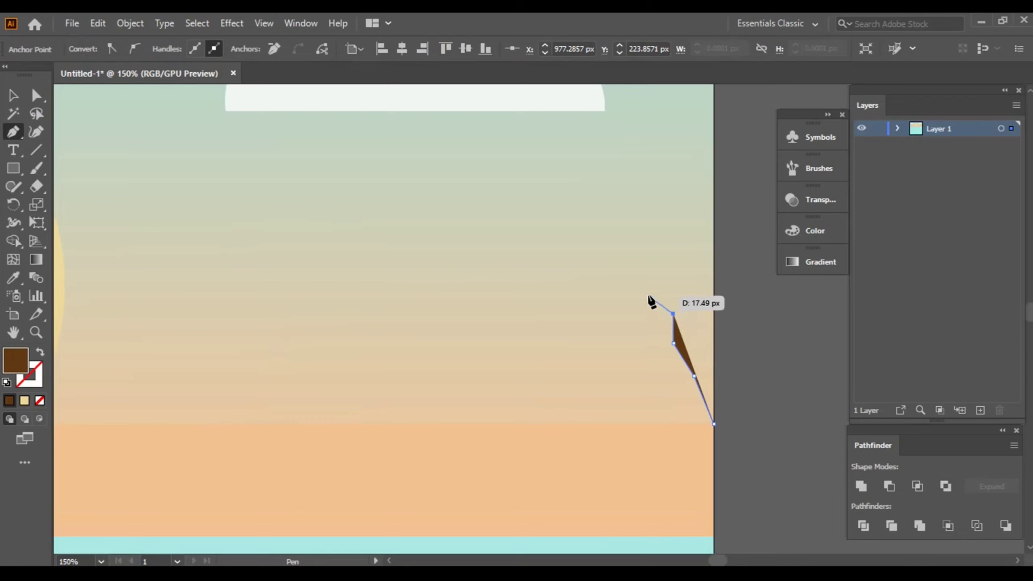
pyautogui.click(646, 278)
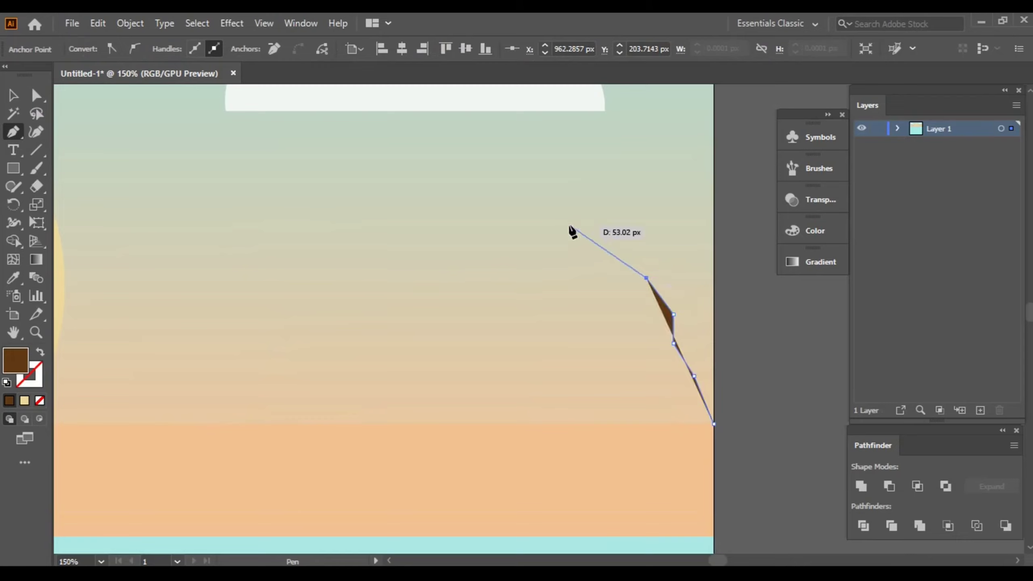
pyautogui.click(587, 207)
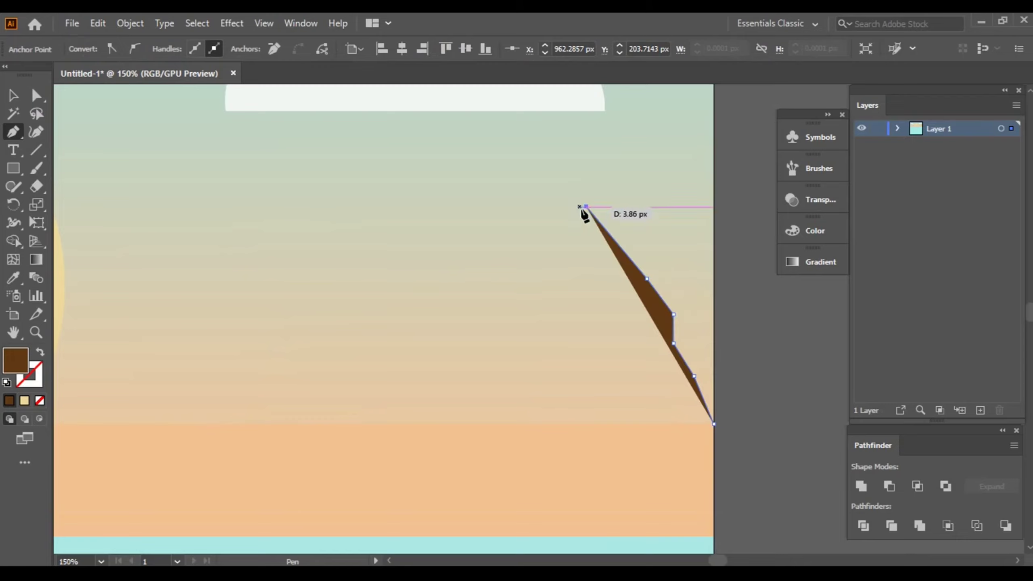
pyautogui.click(563, 235)
pyautogui.click(526, 274)
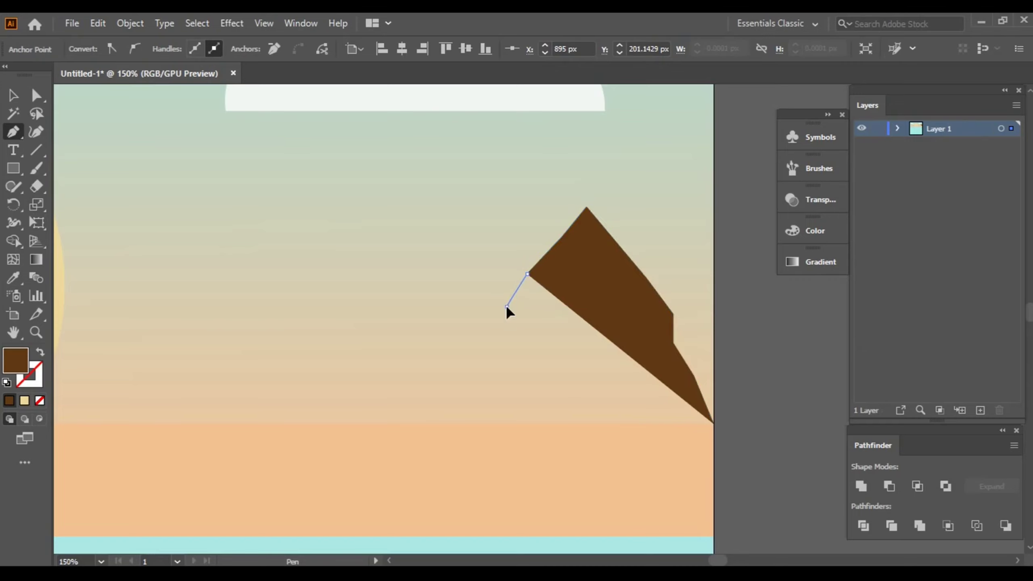
pyautogui.click(506, 306)
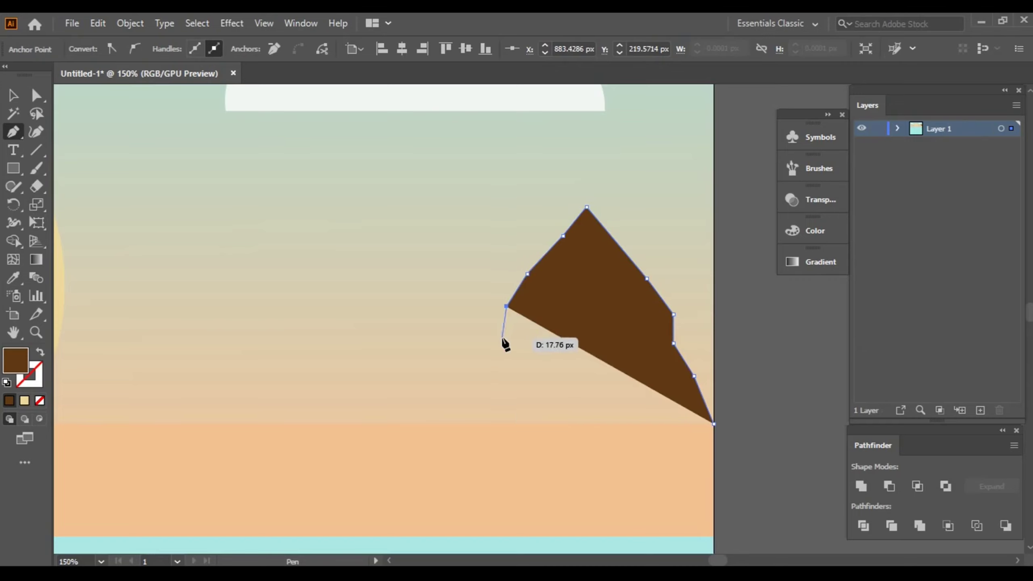
pyautogui.click(481, 343)
pyautogui.click(467, 371)
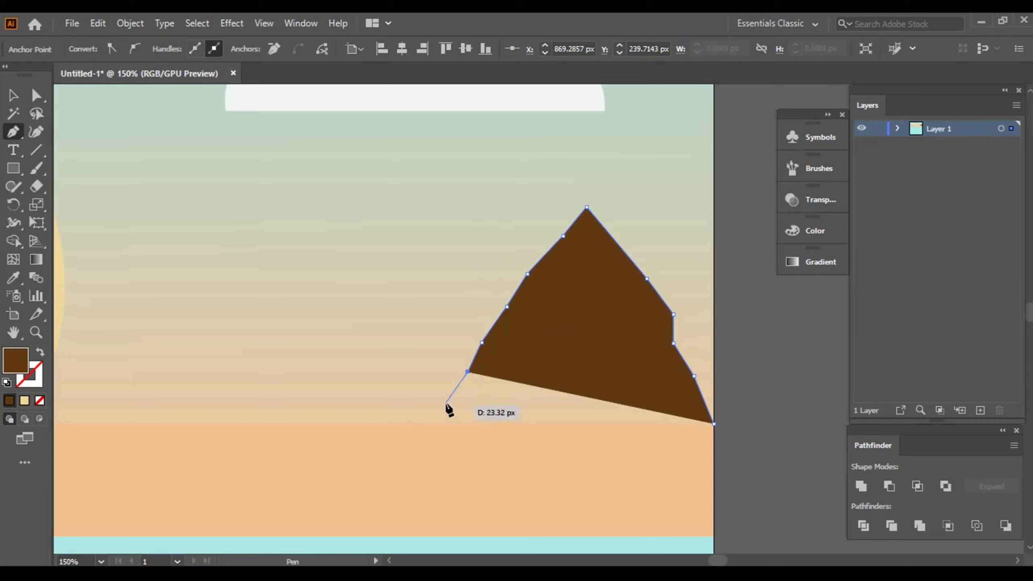
# Step: Trace the middle peak up to its summit and down to its foot
pyautogui.click(447, 308)
pyautogui.click(408, 280)
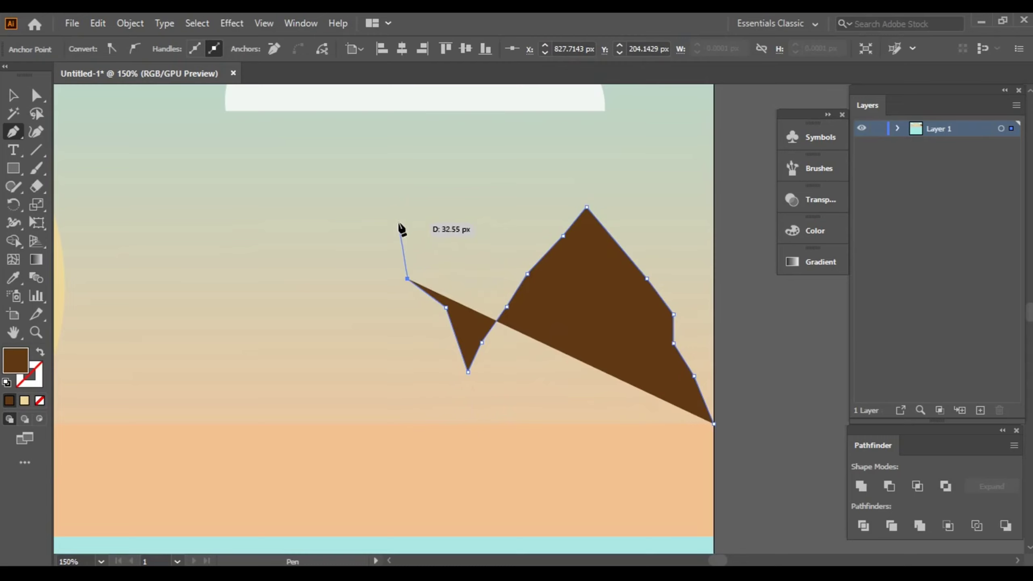
pyautogui.click(386, 243)
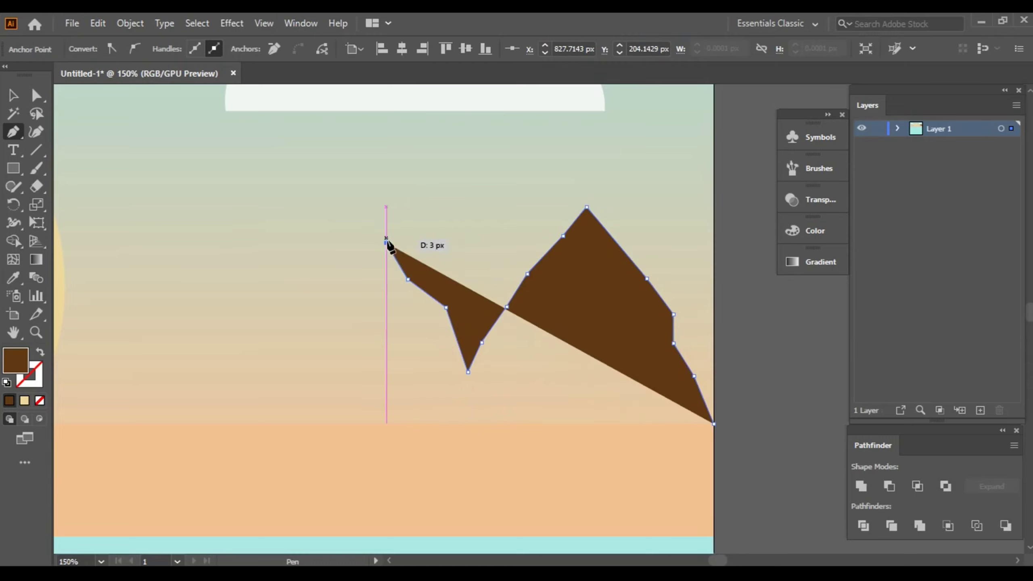
pyautogui.click(374, 207)
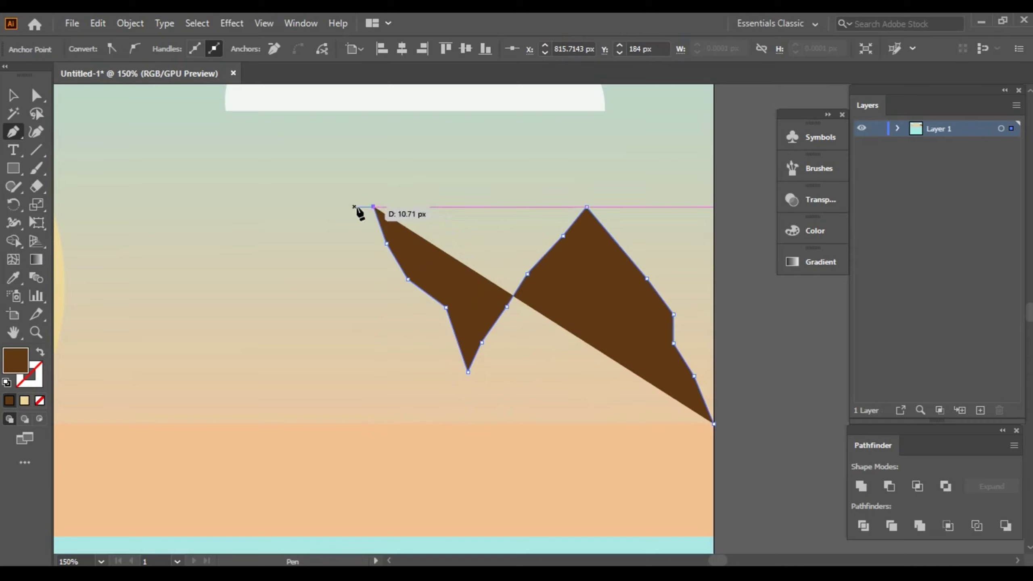
pyautogui.click(351, 228)
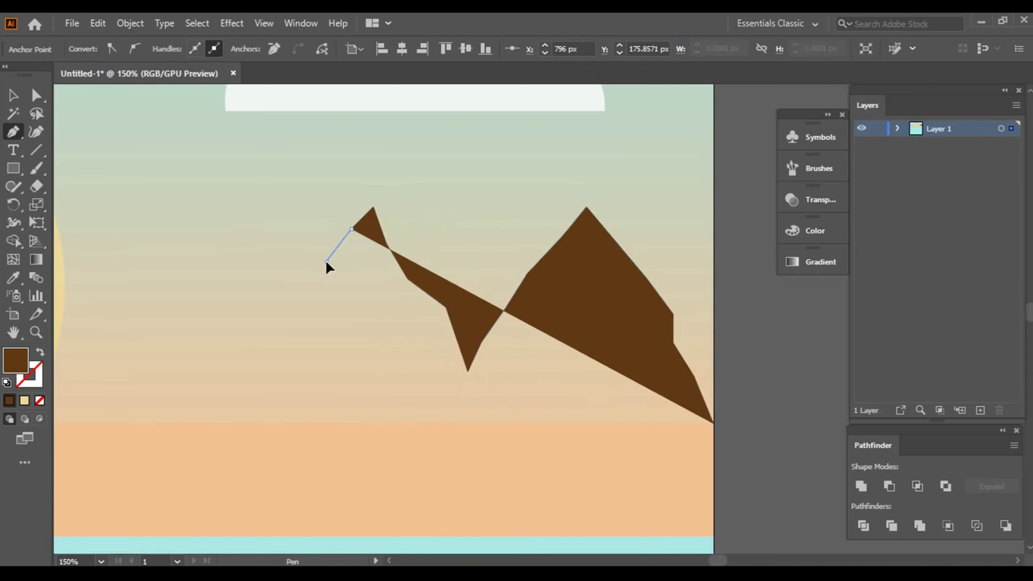
pyautogui.click(326, 261)
pyautogui.click(307, 296)
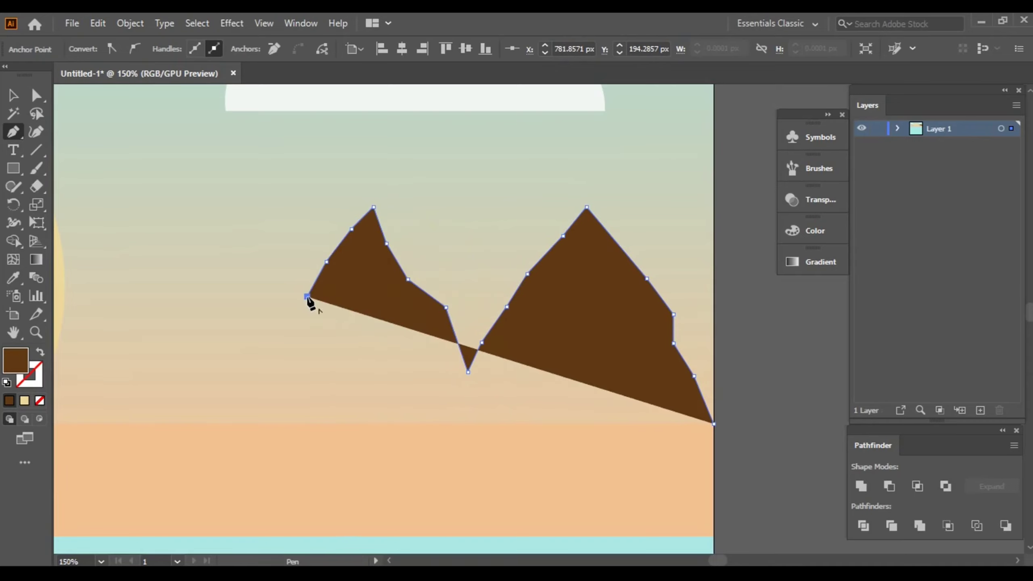
pyautogui.click(280, 337)
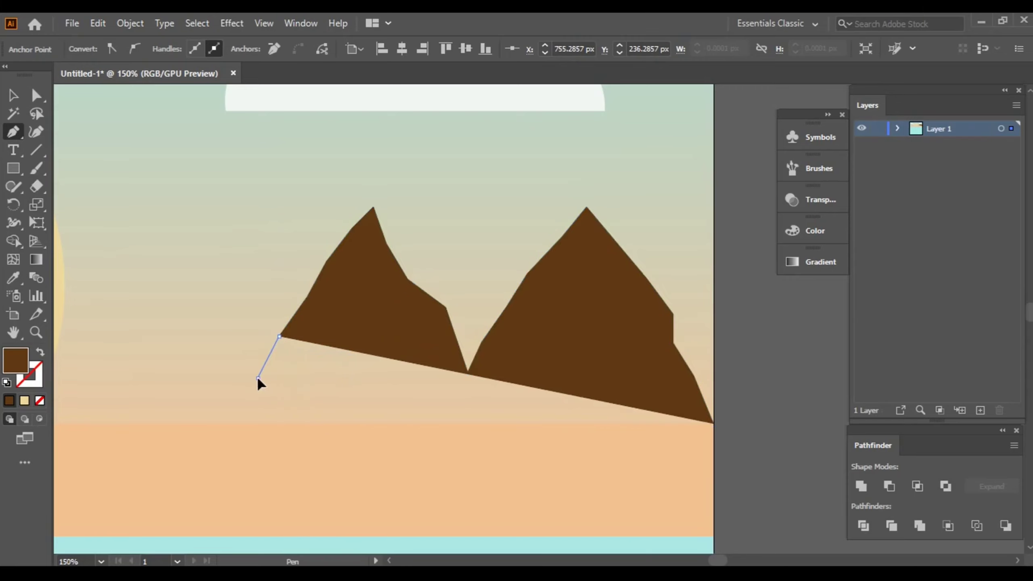
pyautogui.click(258, 378)
pyautogui.moveTo(260, 374); pyautogui.dragTo(375, 316)
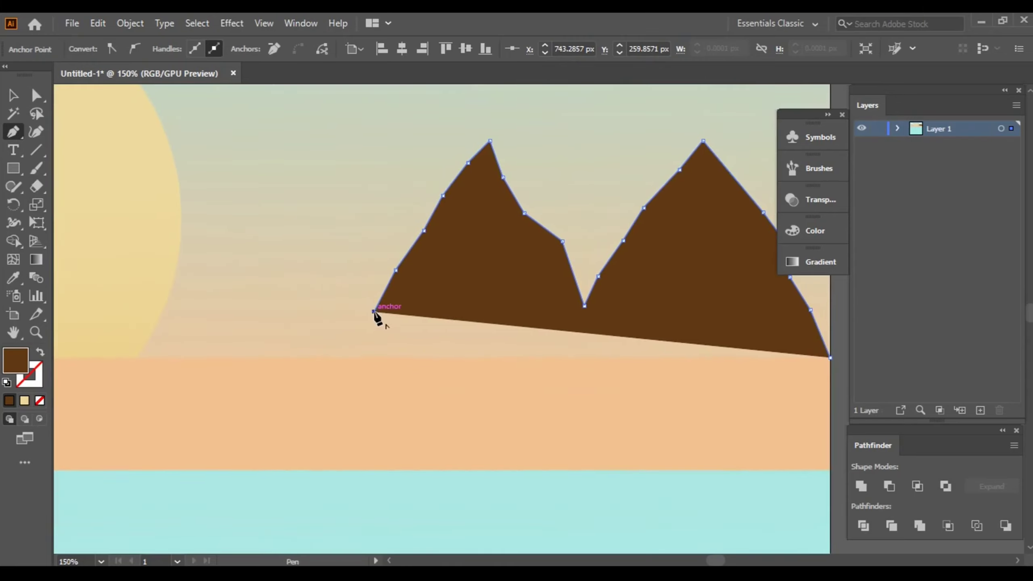
# Step: Trace the left peak down to the horizon and close the mountain path
pyautogui.click(352, 271)
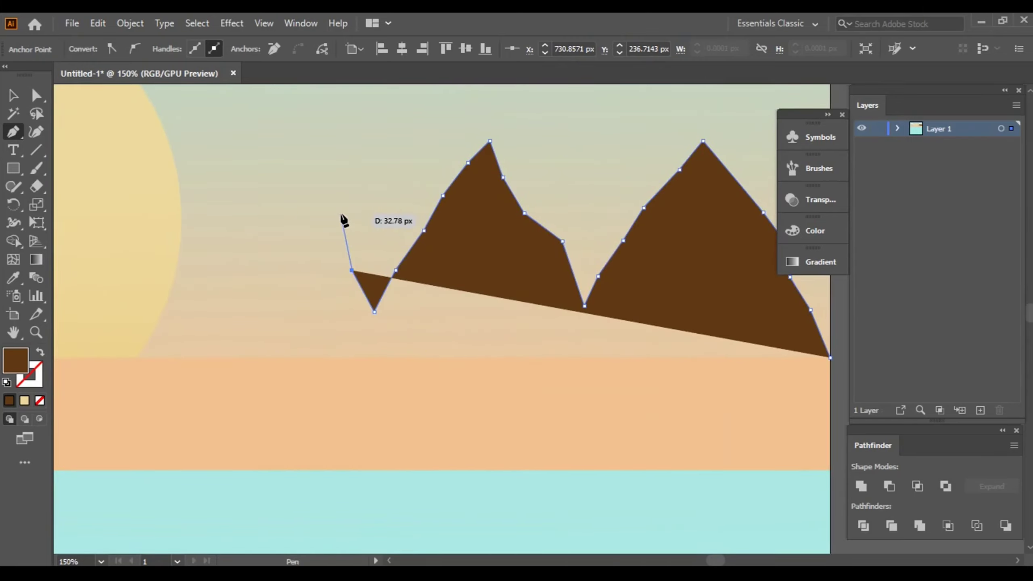
pyautogui.click(341, 215)
pyautogui.click(313, 160)
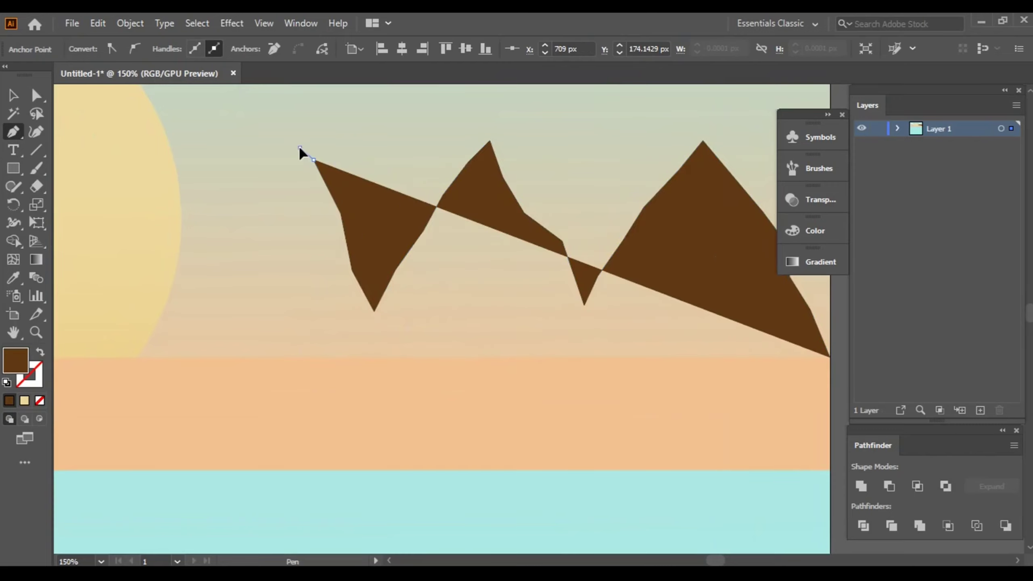
pyautogui.click(299, 148)
pyautogui.click(271, 192)
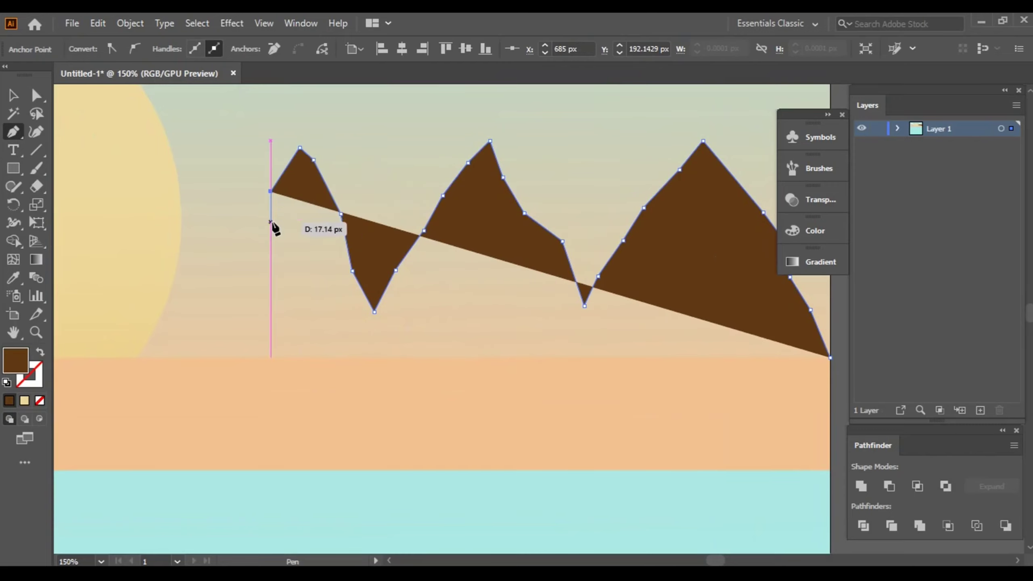
pyautogui.click(252, 224)
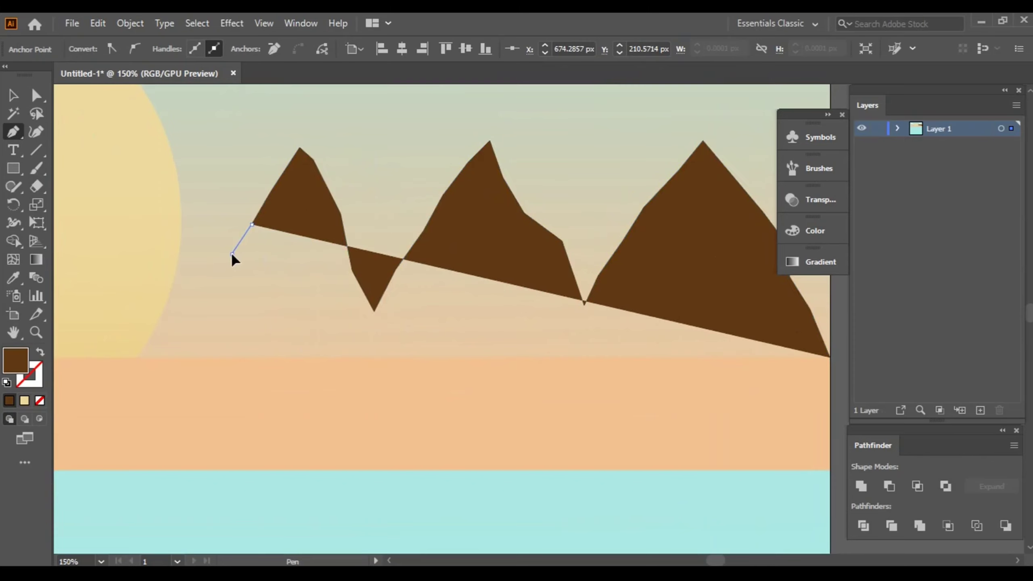
pyautogui.click(232, 254)
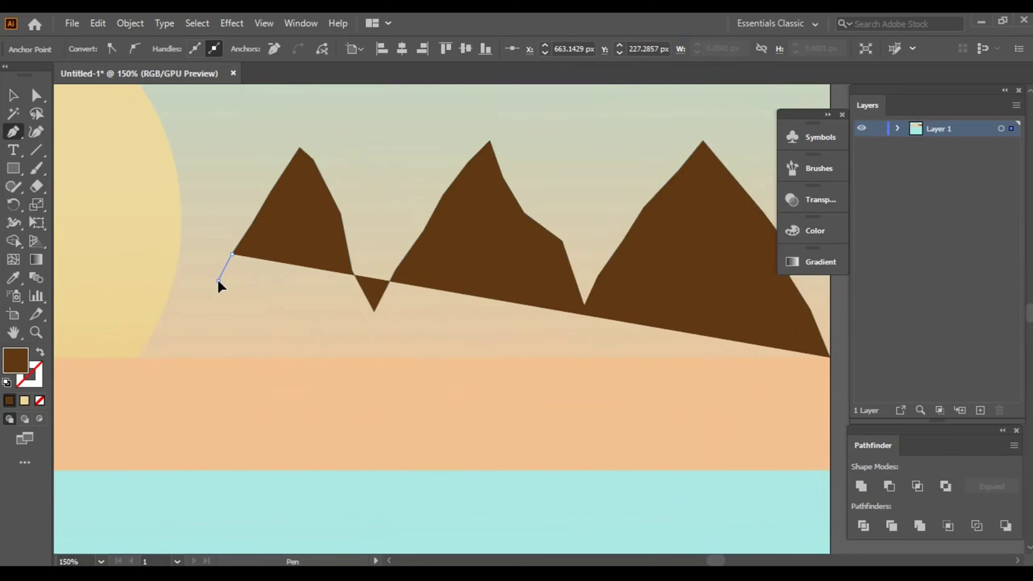
pyautogui.click(219, 281)
pyautogui.click(195, 316)
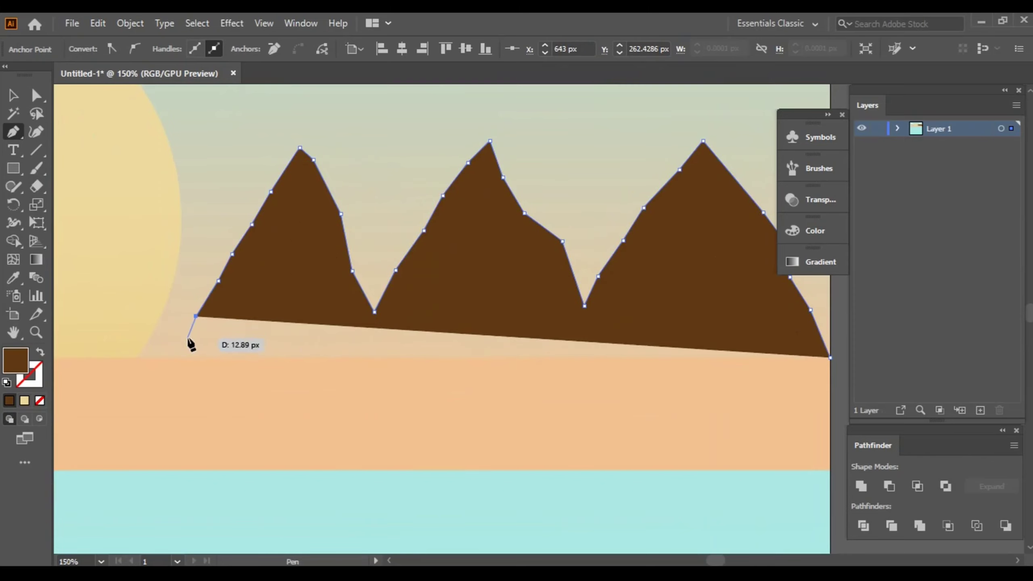
pyautogui.click(172, 357)
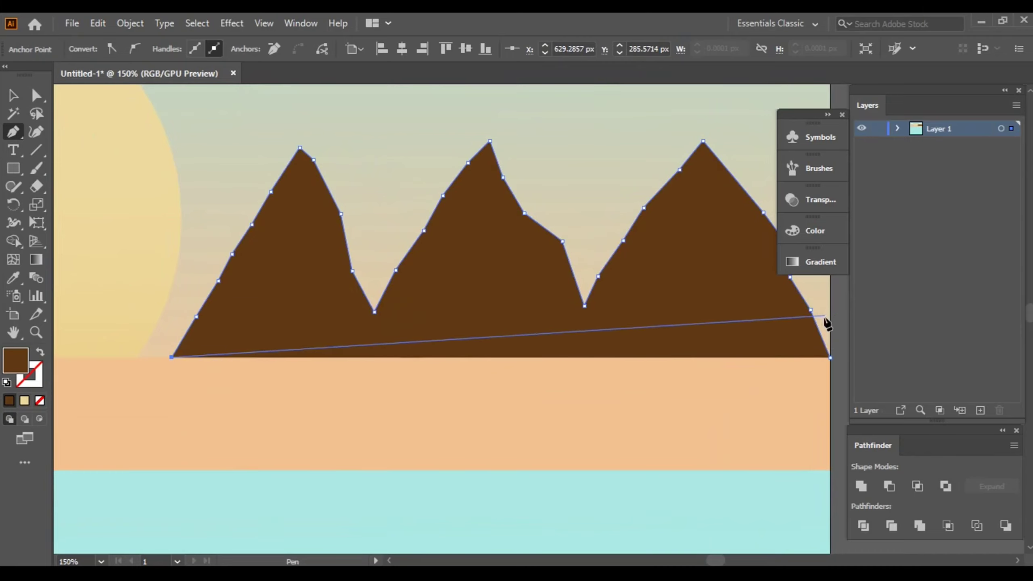
pyautogui.click(830, 357)
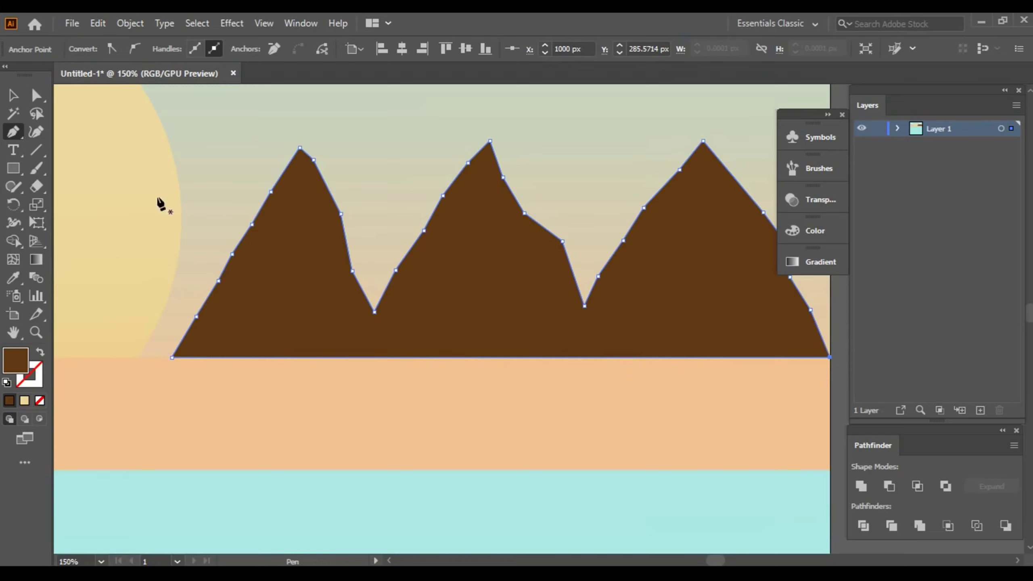
# Step: Nudge the anchor points along the mountain's left slope and base
pyautogui.click(35, 97)
pyautogui.scroll(1, 291, 207)
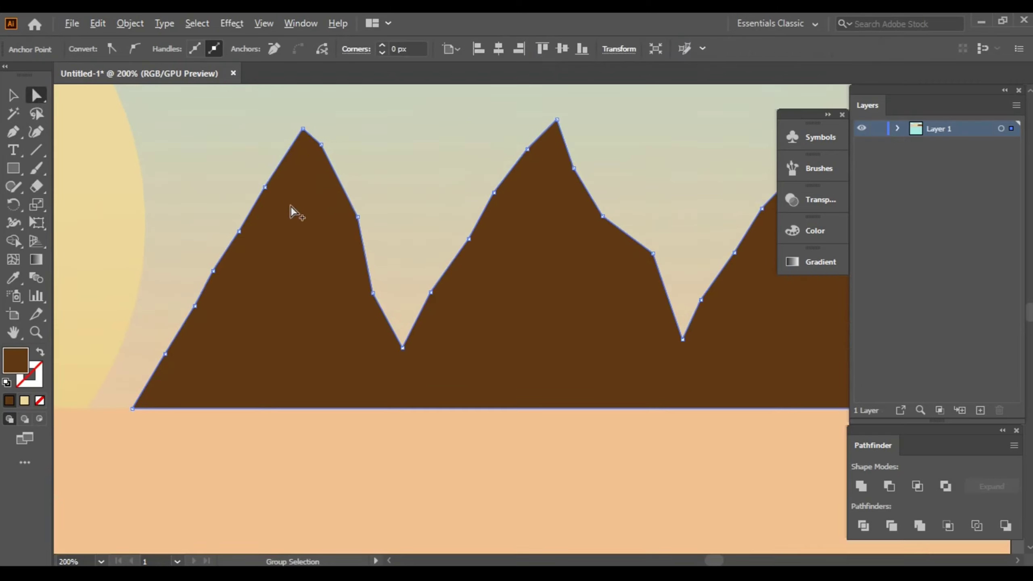
pyautogui.moveTo(366, 316); pyautogui.dragTo(397, 352)
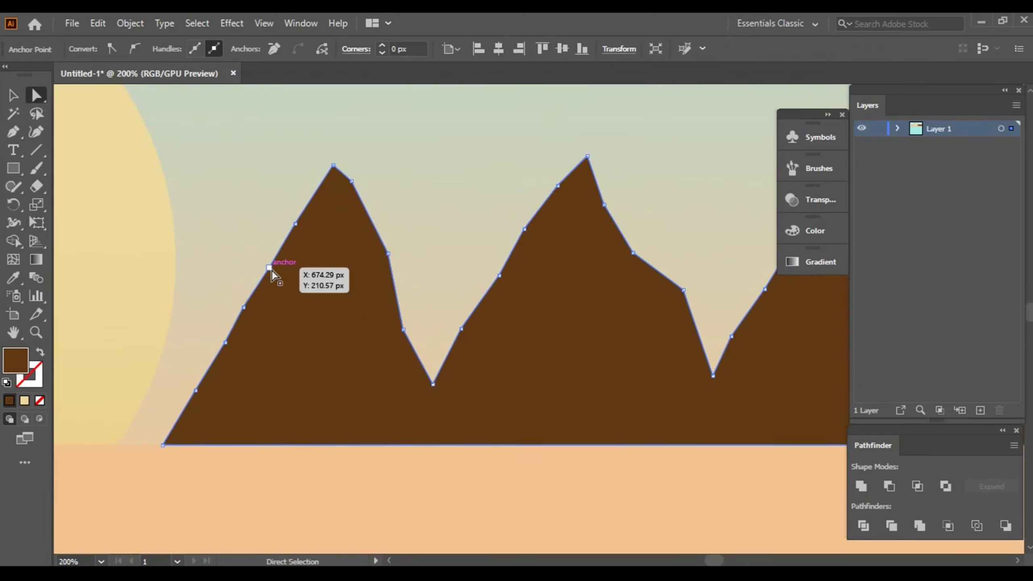
pyautogui.moveTo(269, 269); pyautogui.dragTo(260, 270)
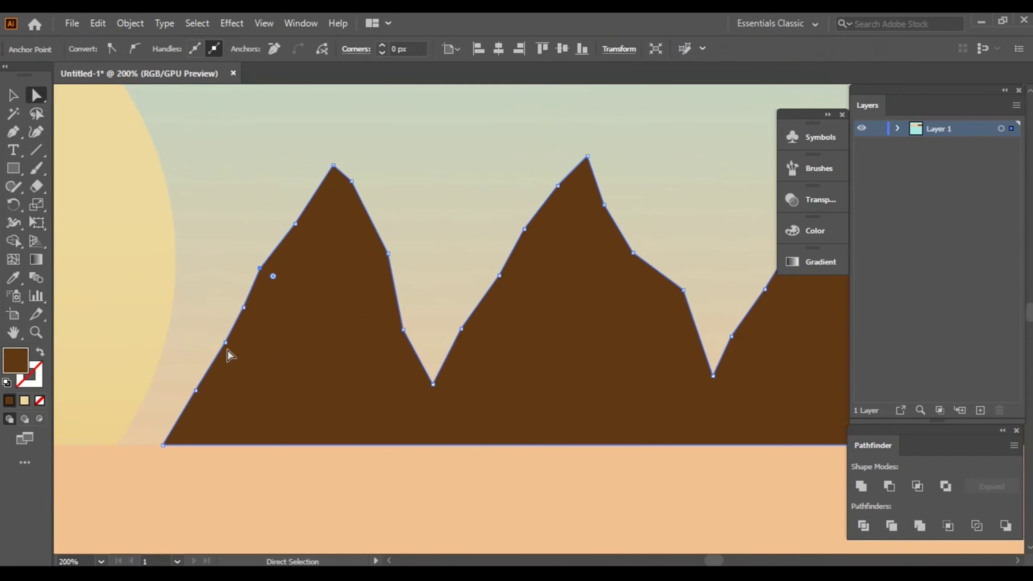
pyautogui.moveTo(226, 344); pyautogui.dragTo(216, 342)
pyautogui.moveTo(194, 393); pyautogui.dragTo(182, 401)
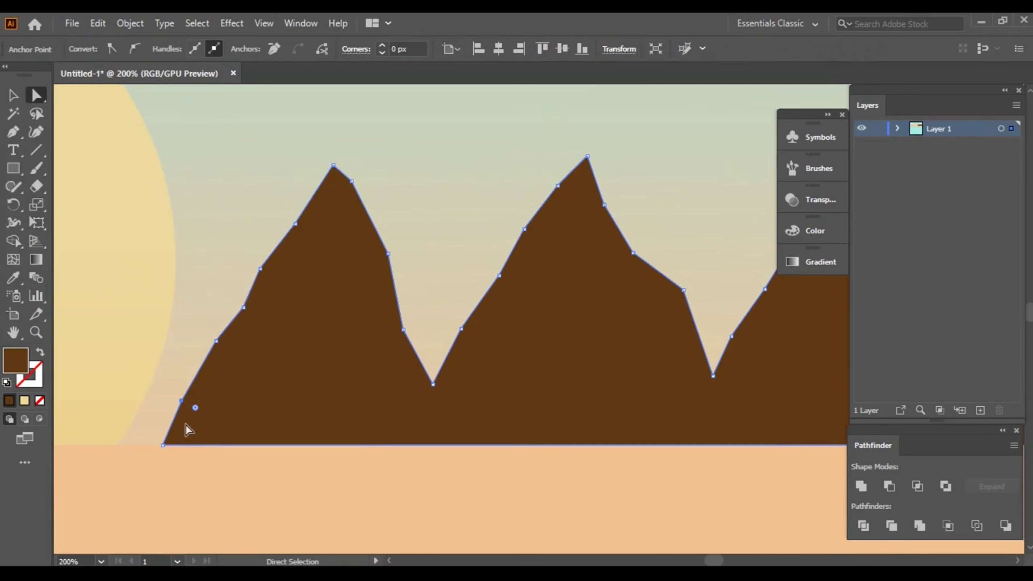
pyautogui.moveTo(166, 444); pyautogui.dragTo(178, 445)
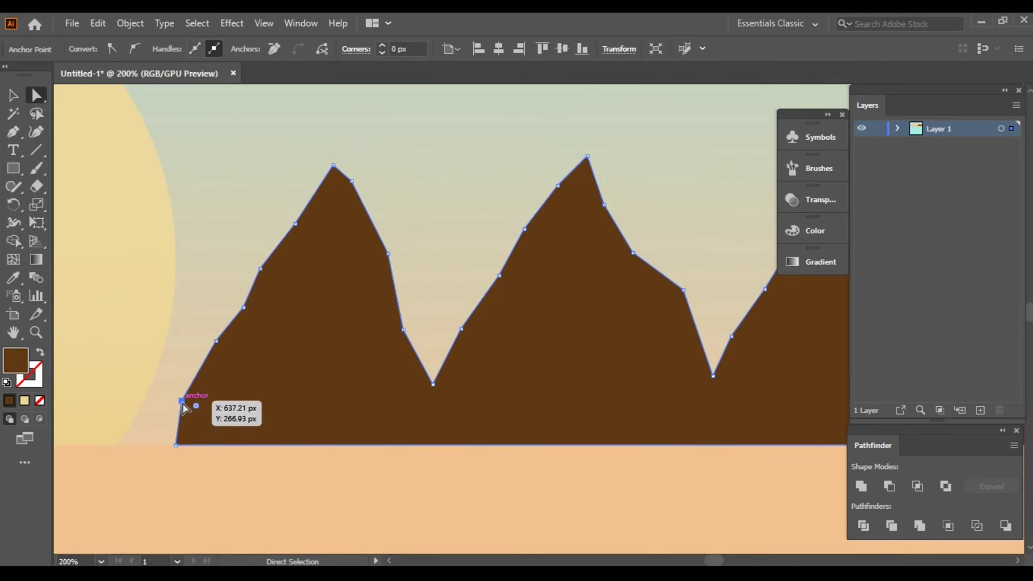
pyautogui.moveTo(183, 402); pyautogui.dragTo(189, 405)
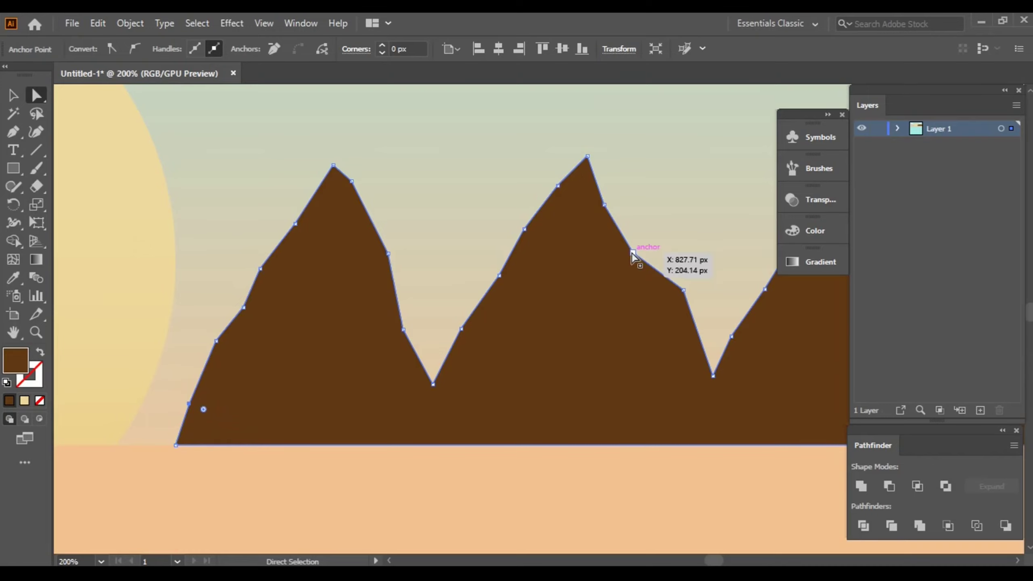
# Step: Refine the middle and right peaks' anchor points, shifting the middle summit slightly left
pyautogui.moveTo(633, 253); pyautogui.dragTo(637, 250)
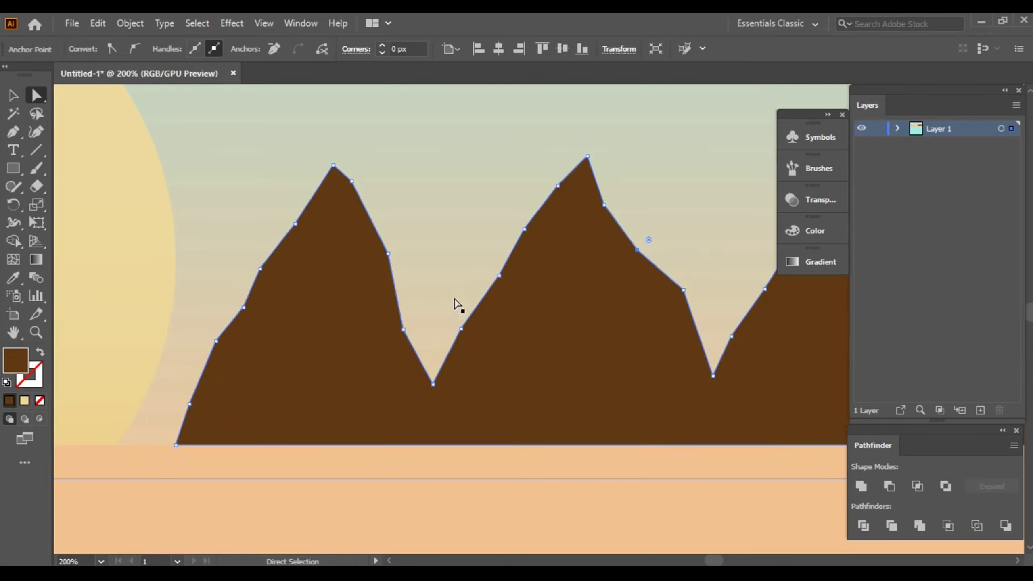
pyautogui.moveTo(463, 329); pyautogui.dragTo(455, 326)
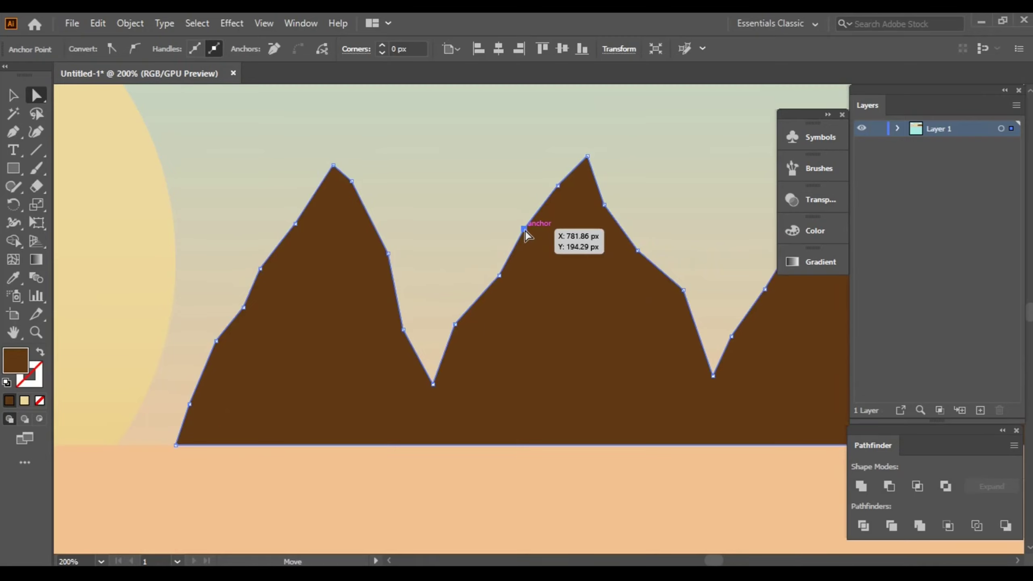
pyautogui.moveTo(524, 229); pyautogui.dragTo(519, 224)
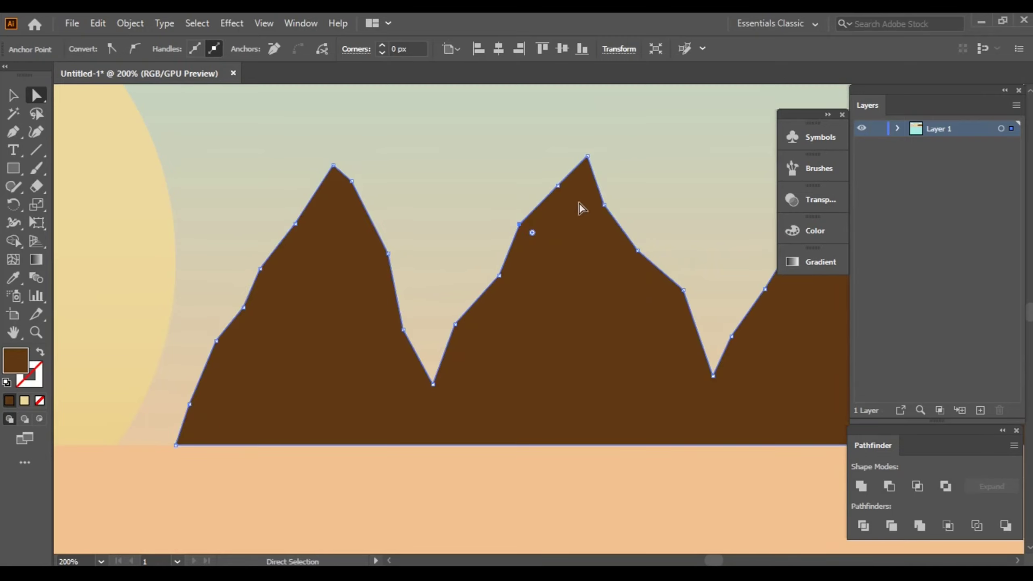
pyautogui.moveTo(588, 156); pyautogui.dragTo(578, 153)
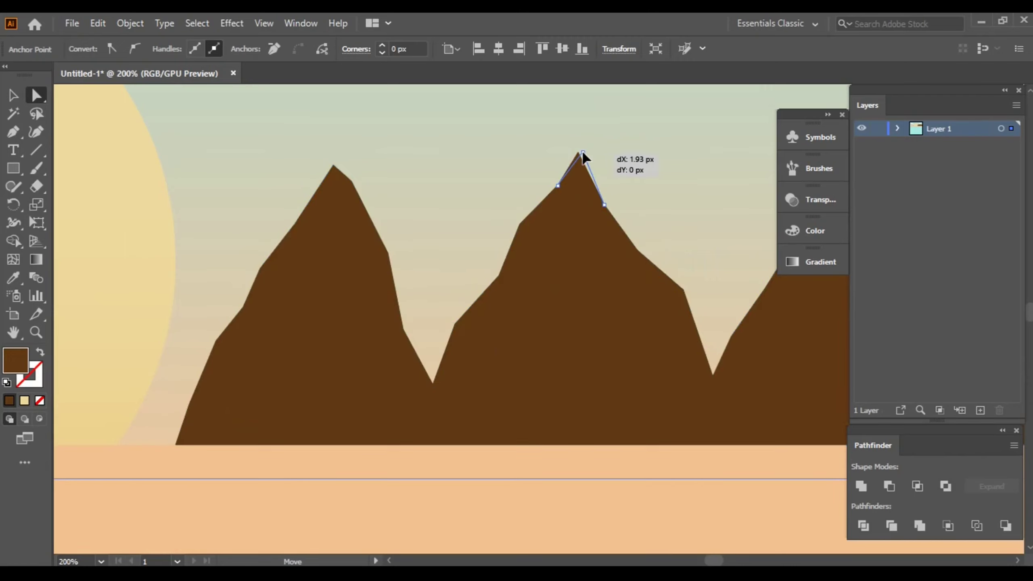
pyautogui.scroll(-2, 661, 233)
pyautogui.hscroll(5, 569, 241)
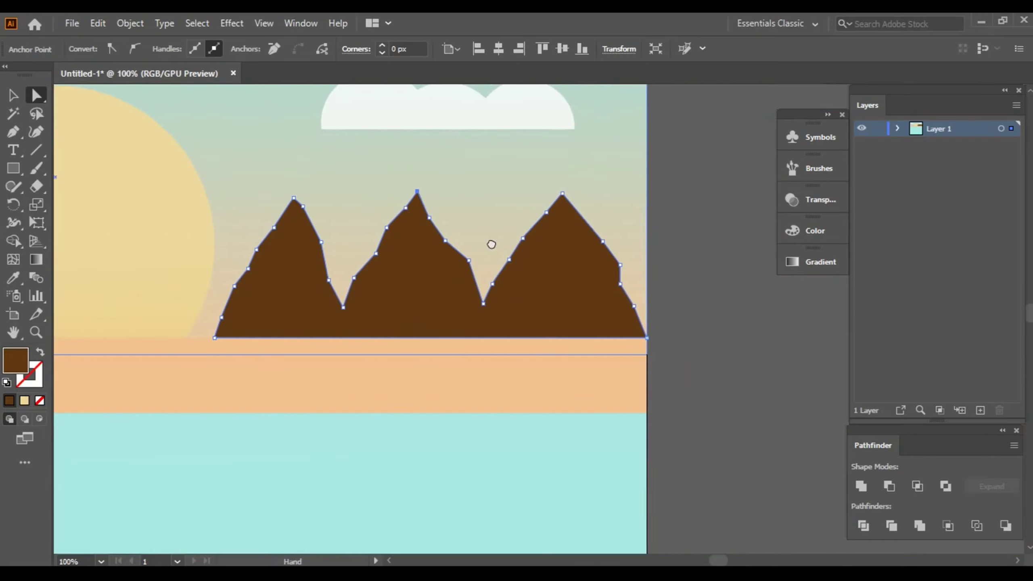
pyautogui.scroll(2, 606, 252)
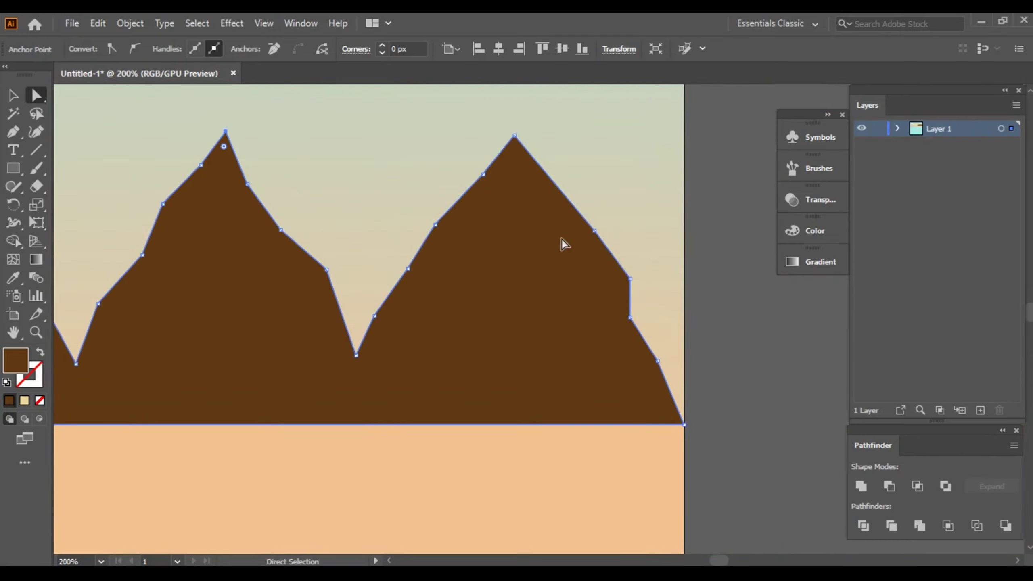
pyautogui.moveTo(594, 231); pyautogui.dragTo(582, 231)
pyautogui.moveTo(630, 279); pyautogui.dragTo(618, 279)
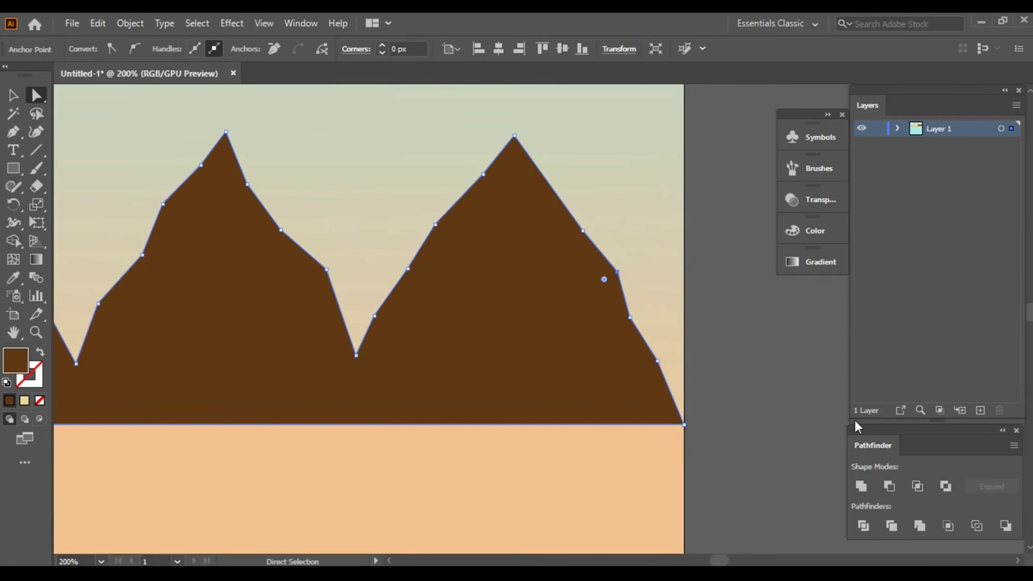
pyautogui.click(407, 269)
pyautogui.moveTo(408, 270); pyautogui.dragTo(411, 272)
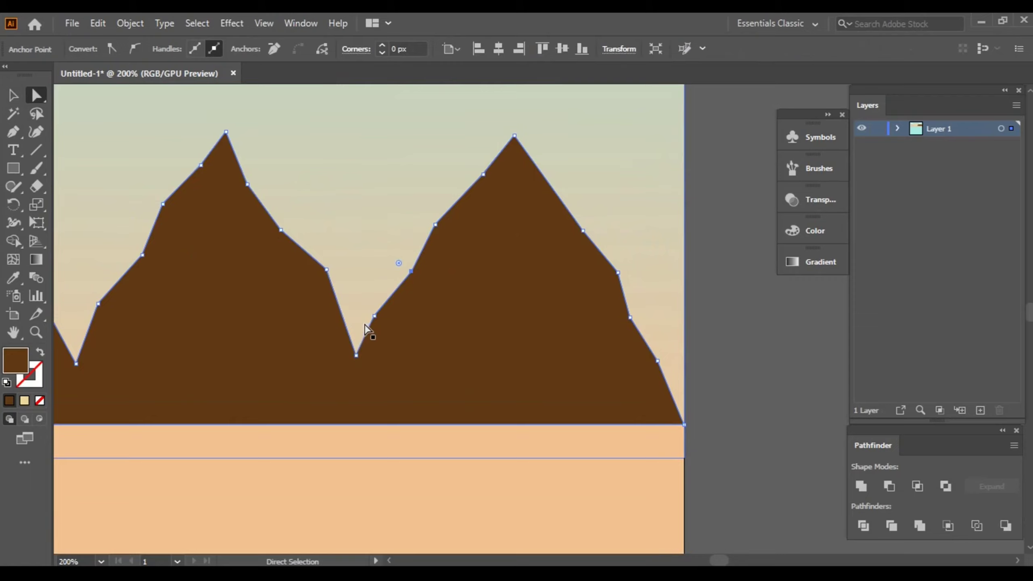
pyautogui.click(13, 94)
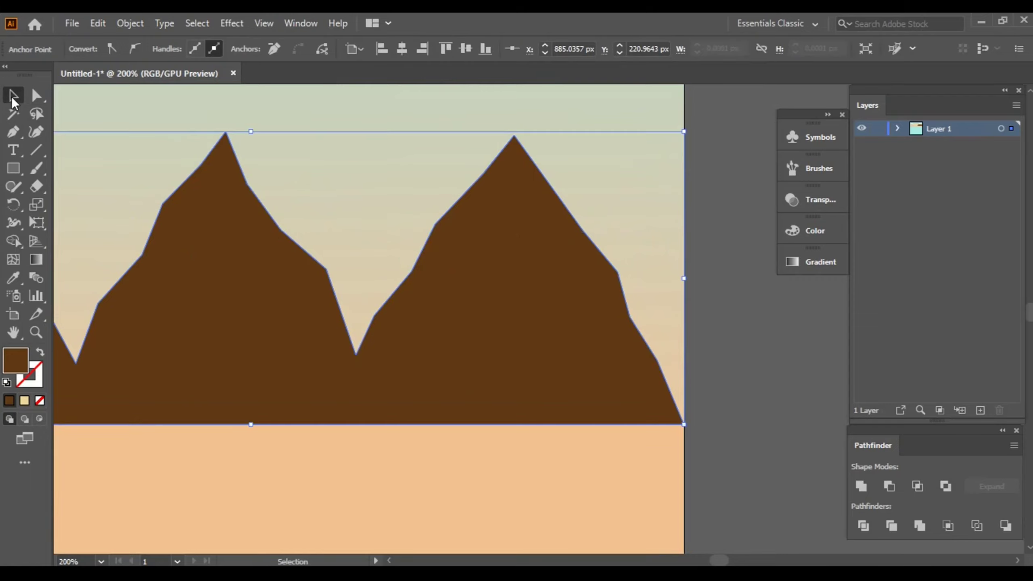
# Step: Drag the mountain range's top-left handle inward so it sits right of the sun
pyautogui.click(744, 282)
pyautogui.scroll(-1, 528, 285)
pyautogui.scroll(-1, 545, 244)
pyautogui.scroll(-2, 590, 265)
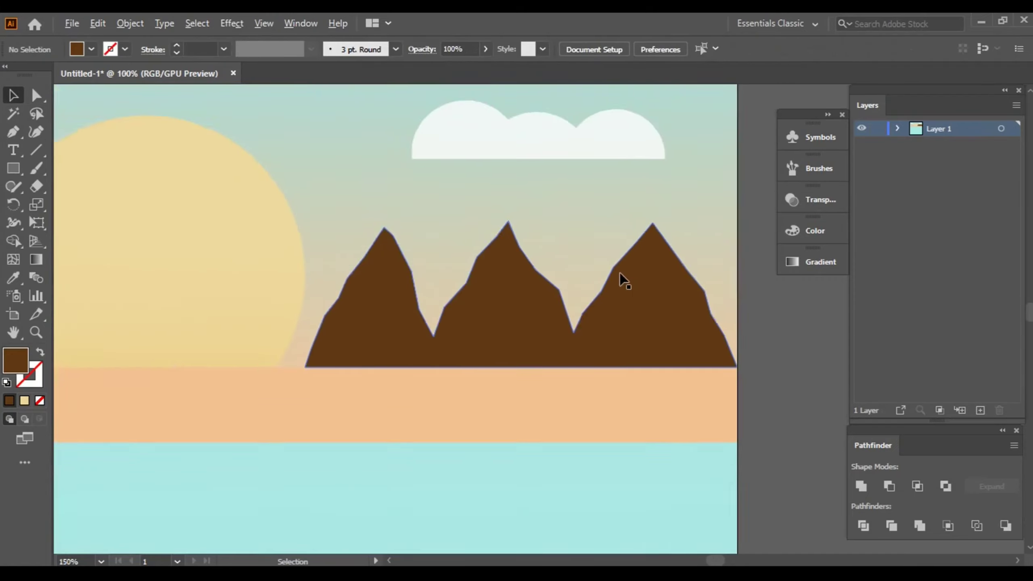
pyautogui.scroll(-2, 625, 281)
pyautogui.scroll(1, 480, 295)
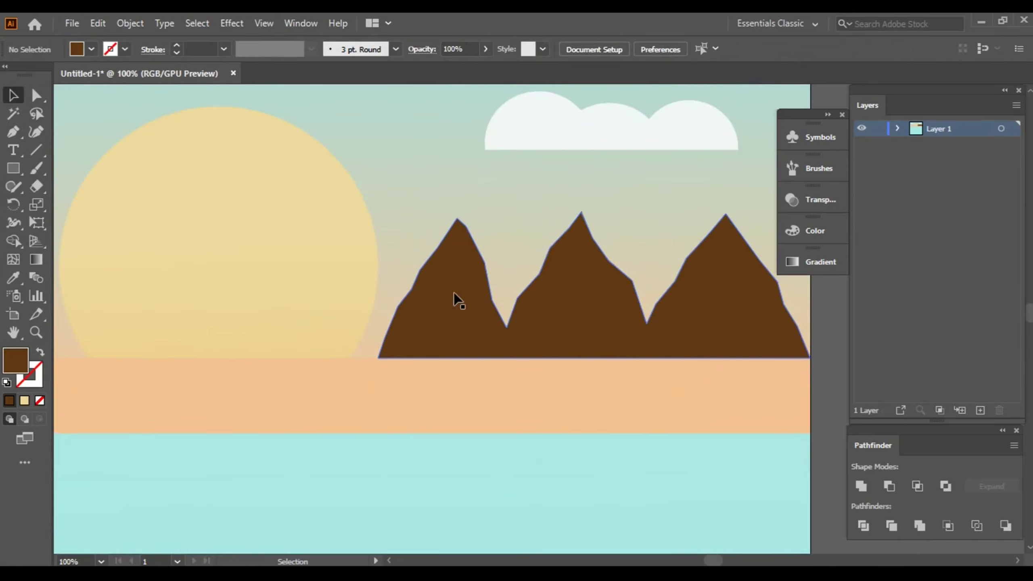
pyautogui.hscroll(1, 606, 335)
pyautogui.hscroll(2, 529, 338)
pyautogui.click(477, 343)
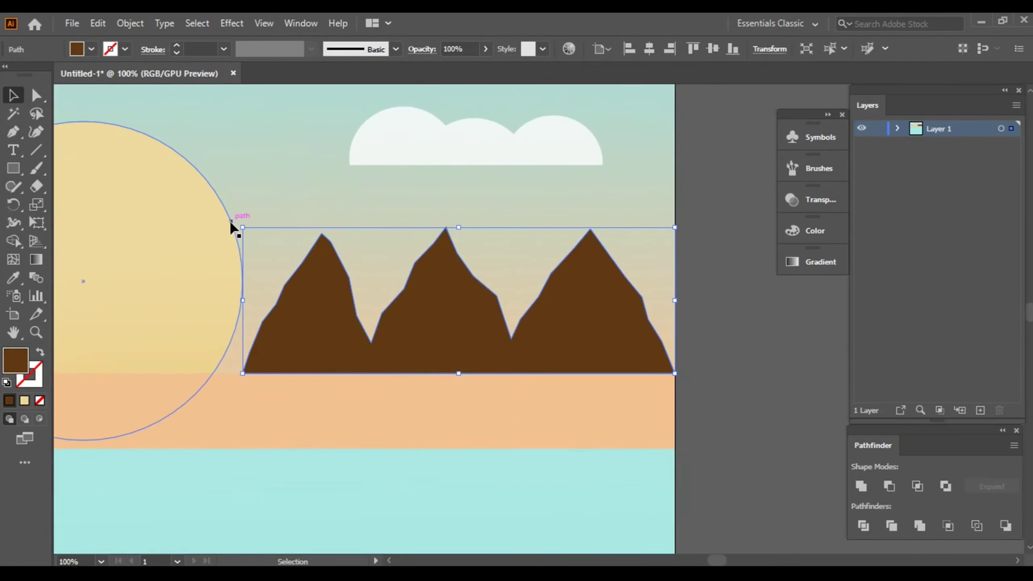
pyautogui.moveTo(243, 228); pyautogui.dragTo(291, 237)
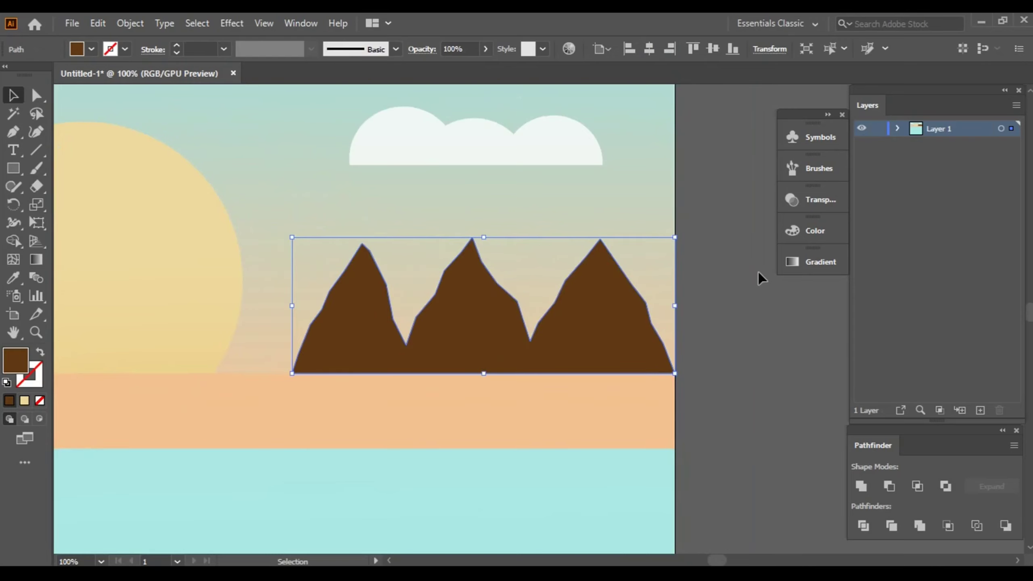
pyautogui.click(722, 301)
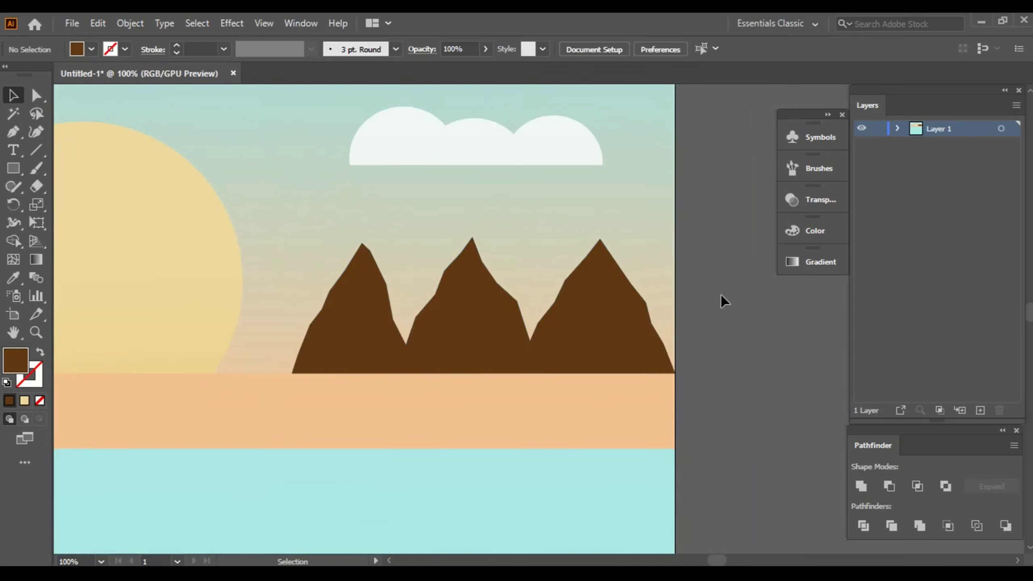
# Step: Recolour the mountain range from dark brown 603813 to a lighter caramel brown
pyautogui.click(485, 324)
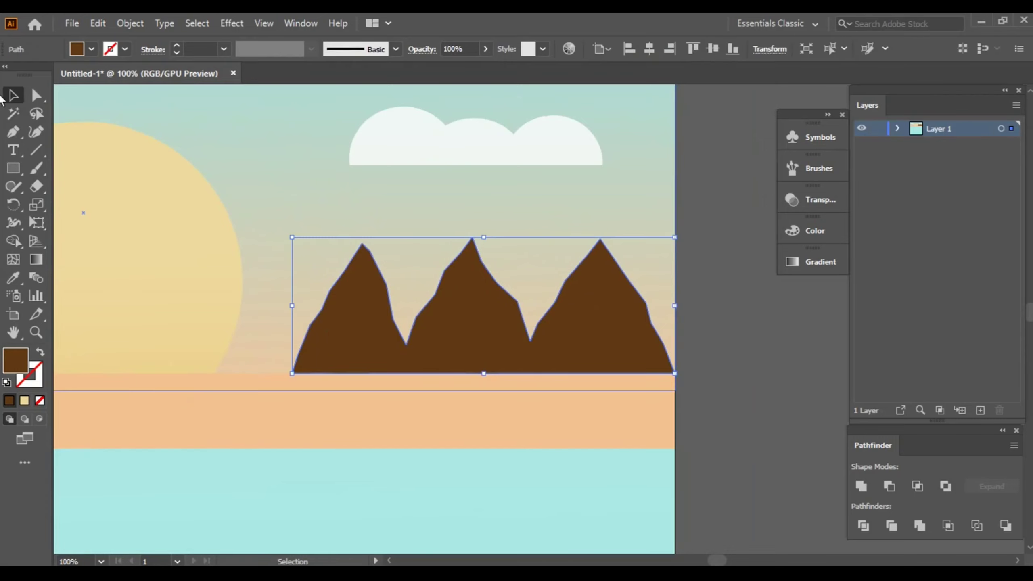
pyautogui.doubleClick(16, 362)
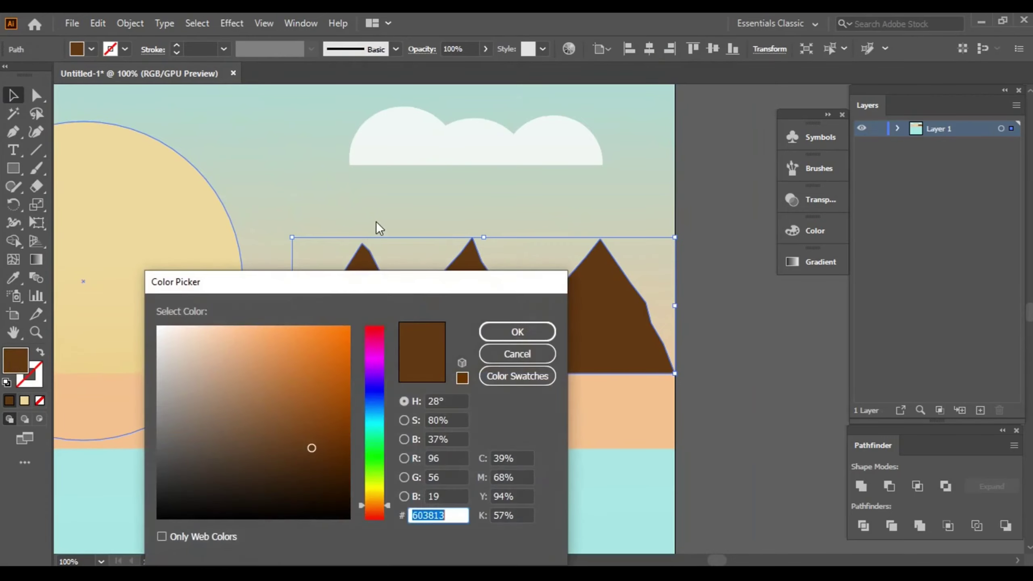
pyautogui.click(299, 407)
pyautogui.click(531, 334)
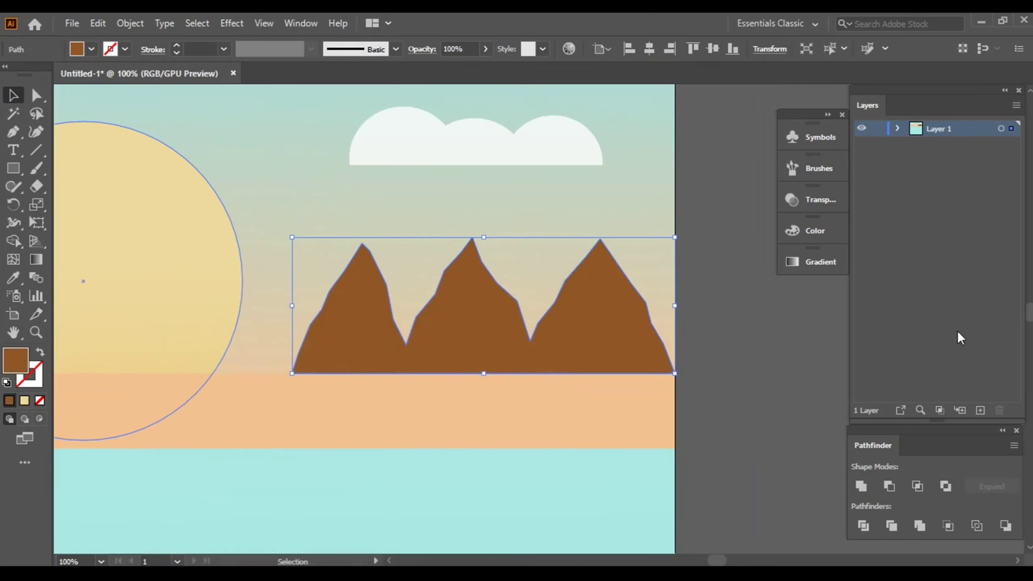
pyautogui.click(757, 328)
pyautogui.moveTo(744, 401); pyautogui.dragTo(788, 346)
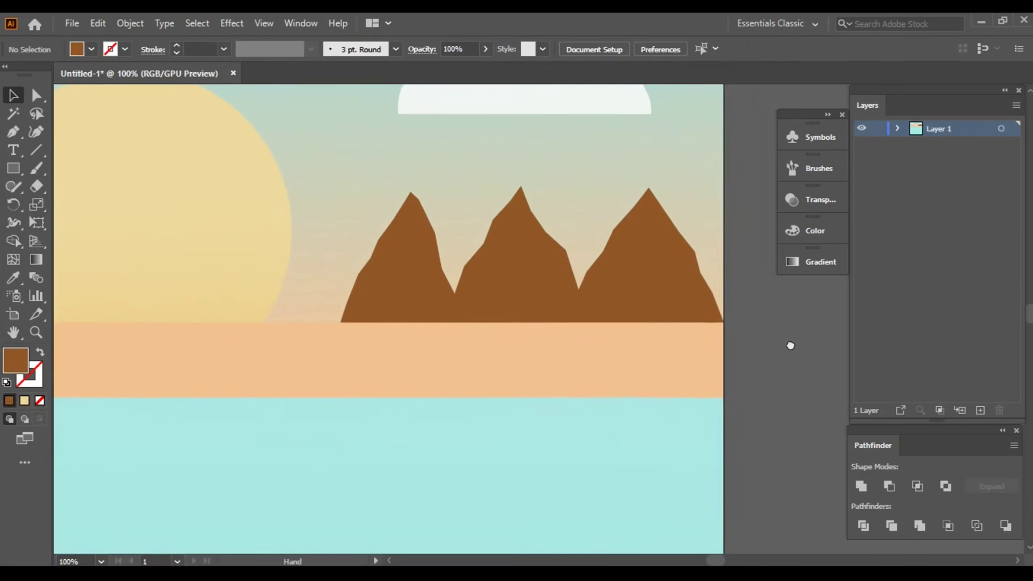
pyautogui.click(523, 262)
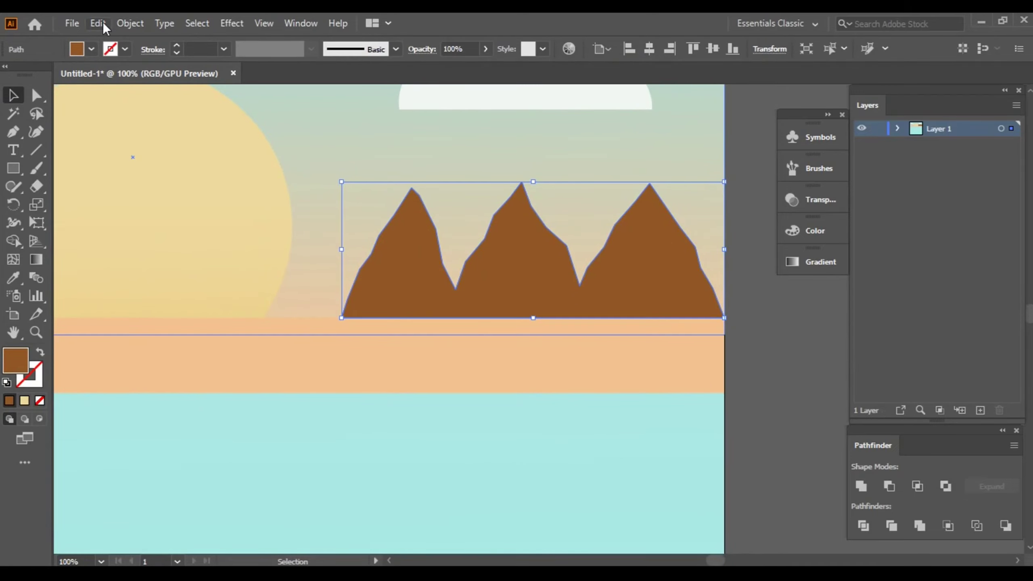
# Step: Copy the mountain range and paste the copy in front
pyautogui.click(129, 20)
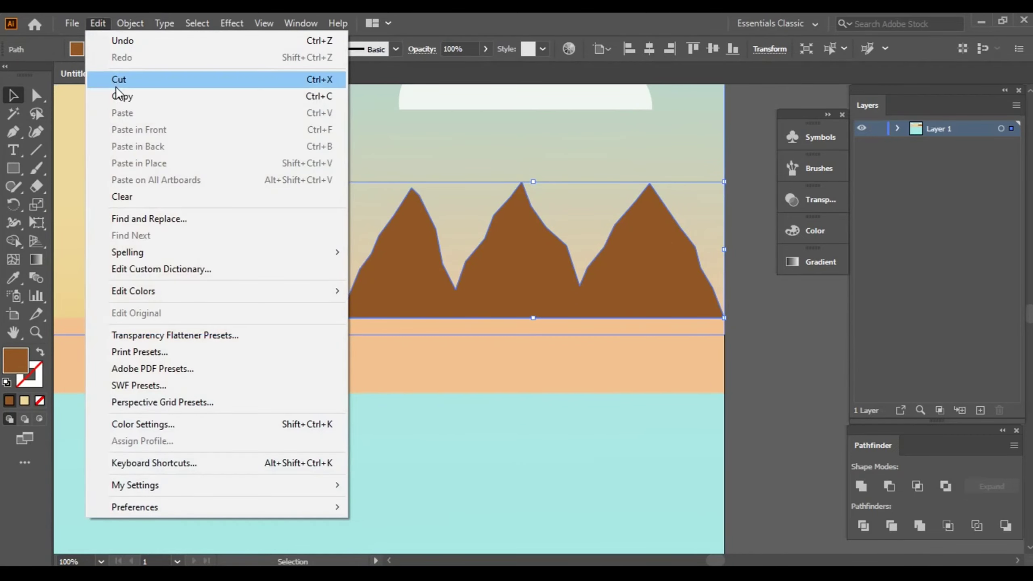
pyautogui.click(119, 97)
pyautogui.click(104, 24)
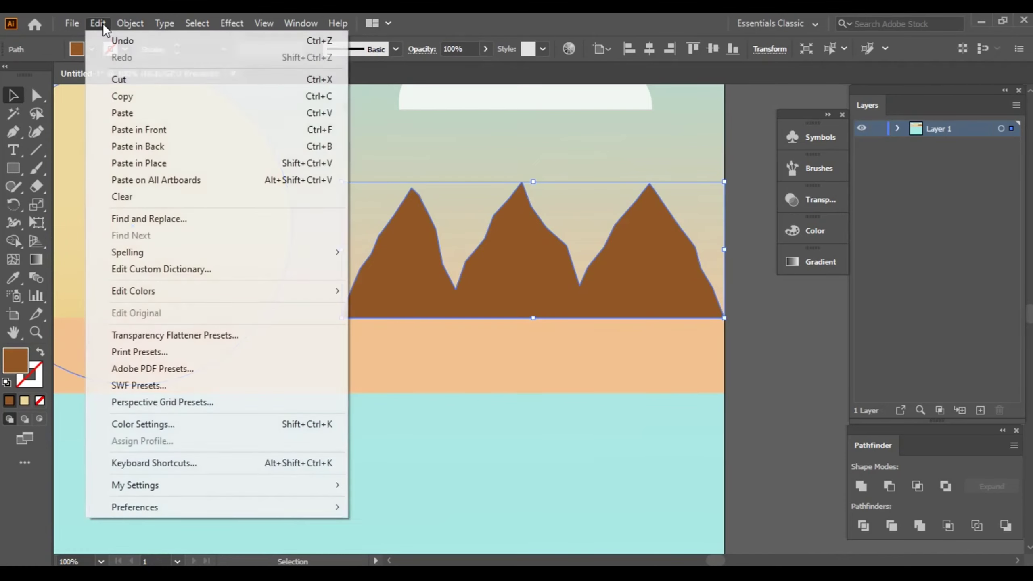
pyautogui.click(151, 130)
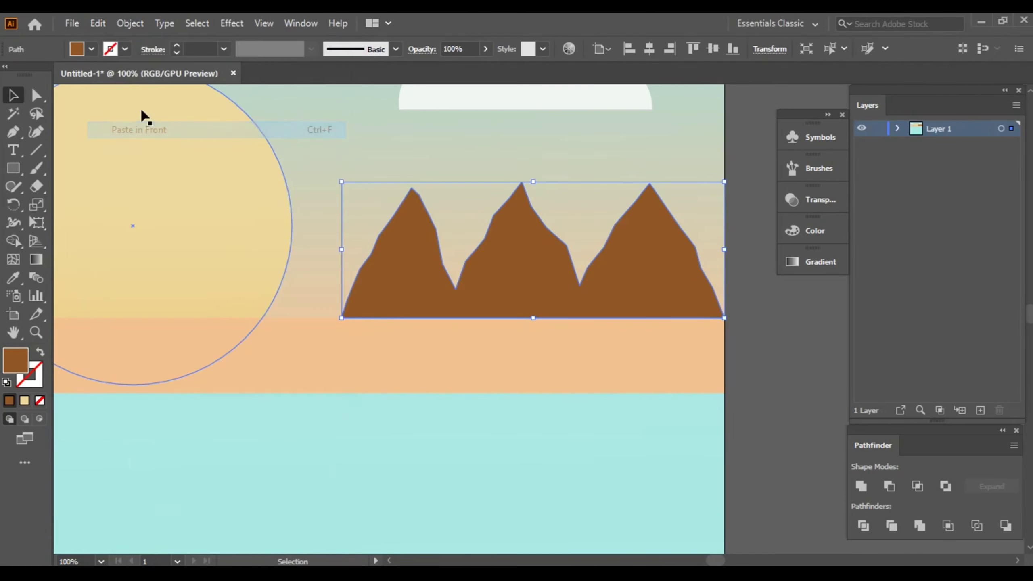
# Step: Reflect the front copy across the vertical axis
pyautogui.rightClick(522, 261)
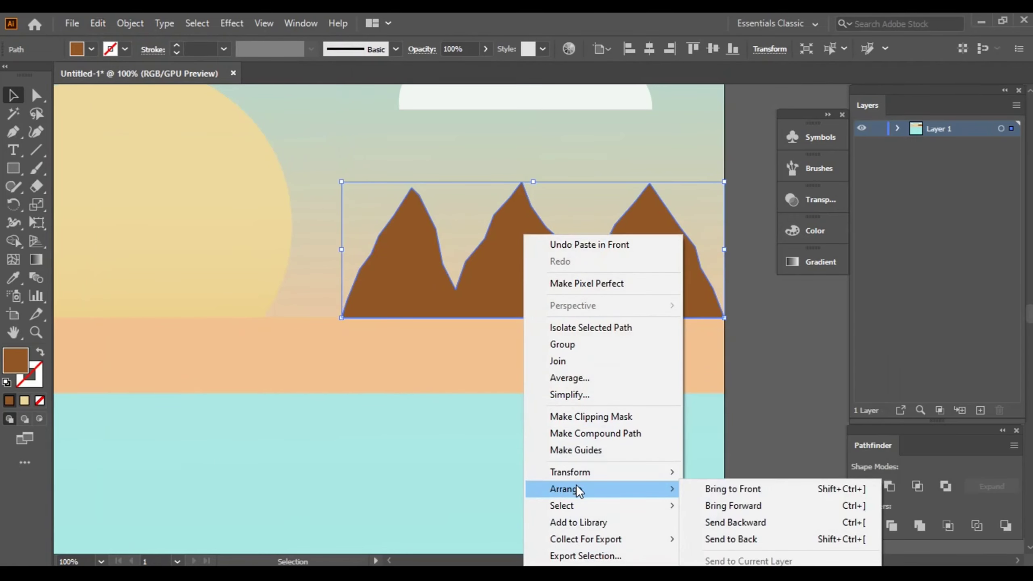
pyautogui.moveTo(570, 472)
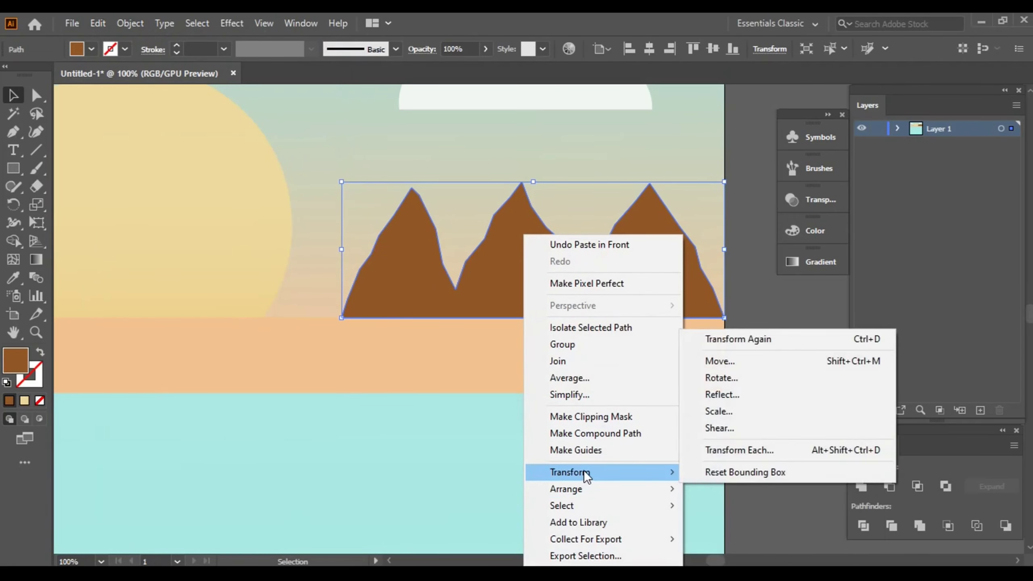
pyautogui.click(732, 394)
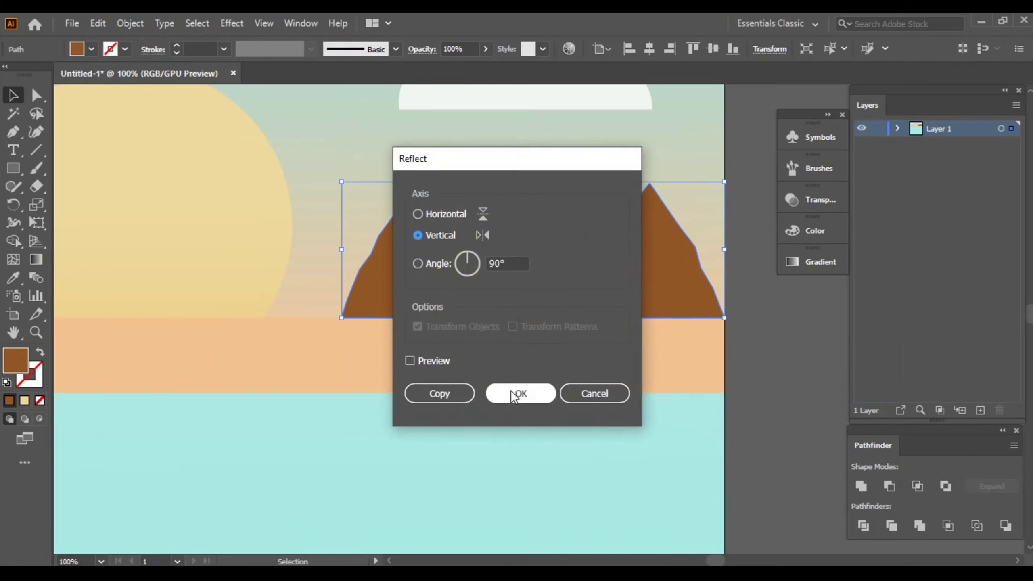
pyautogui.click(409, 360)
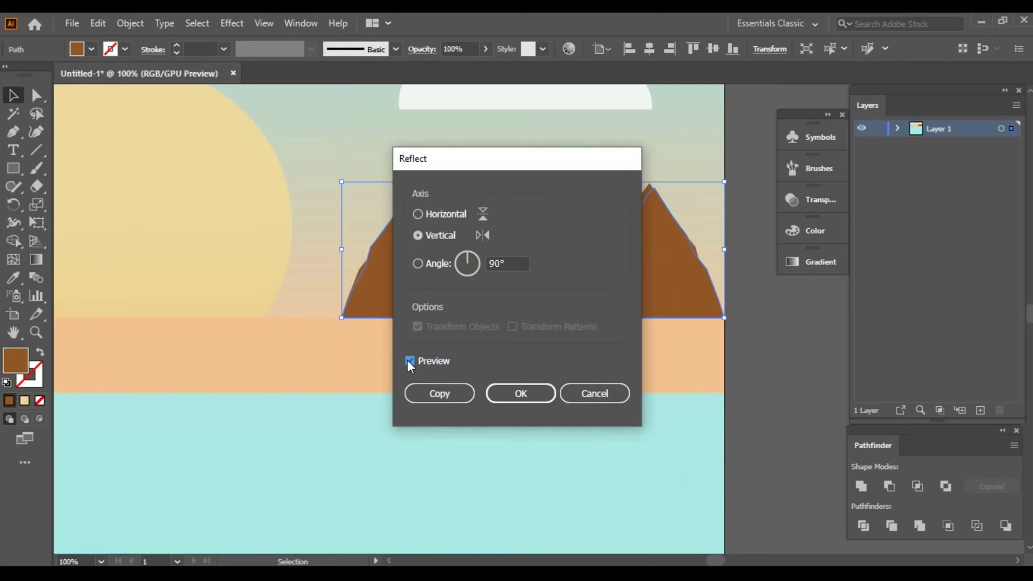
pyautogui.click(529, 397)
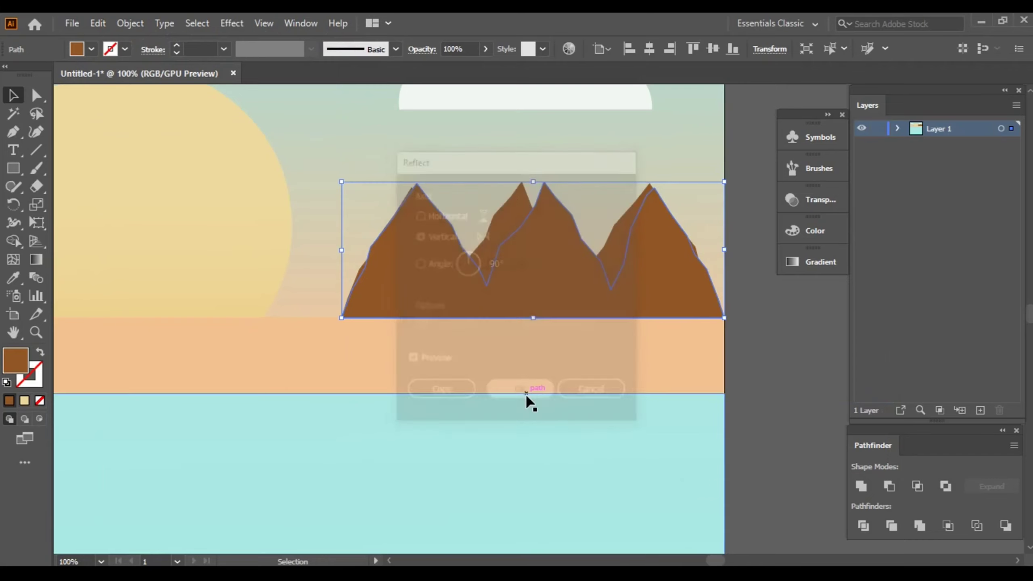
# Step: Fill the mirrored copy with a lighter brown
pyautogui.doubleClick(22, 365)
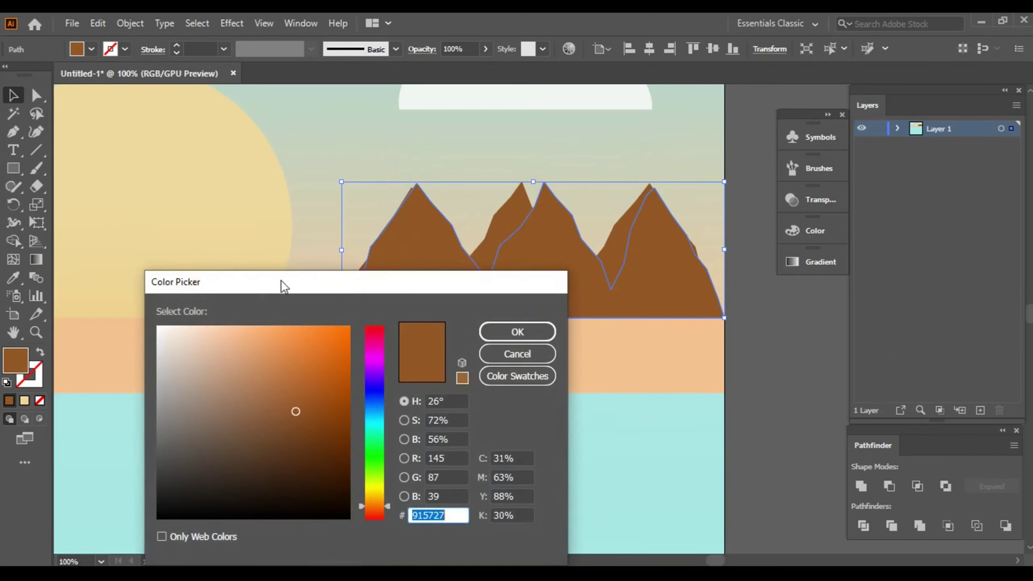
pyautogui.click(275, 380)
pyautogui.click(498, 332)
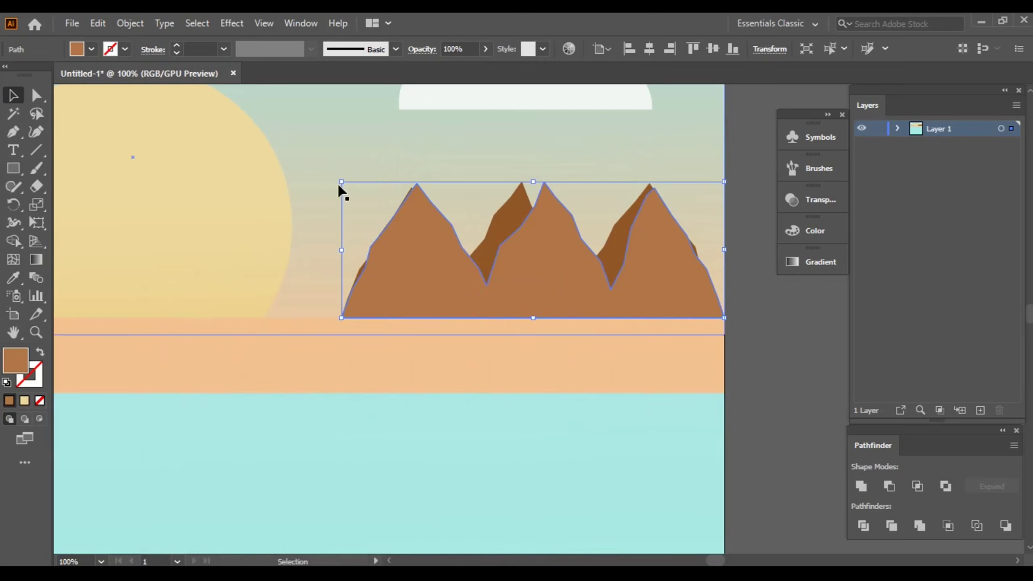
# Step: Shrink, shift and widen the lighter copy into a front range among the darker peaks
pyautogui.moveTo(342, 183); pyautogui.dragTo(464, 226)
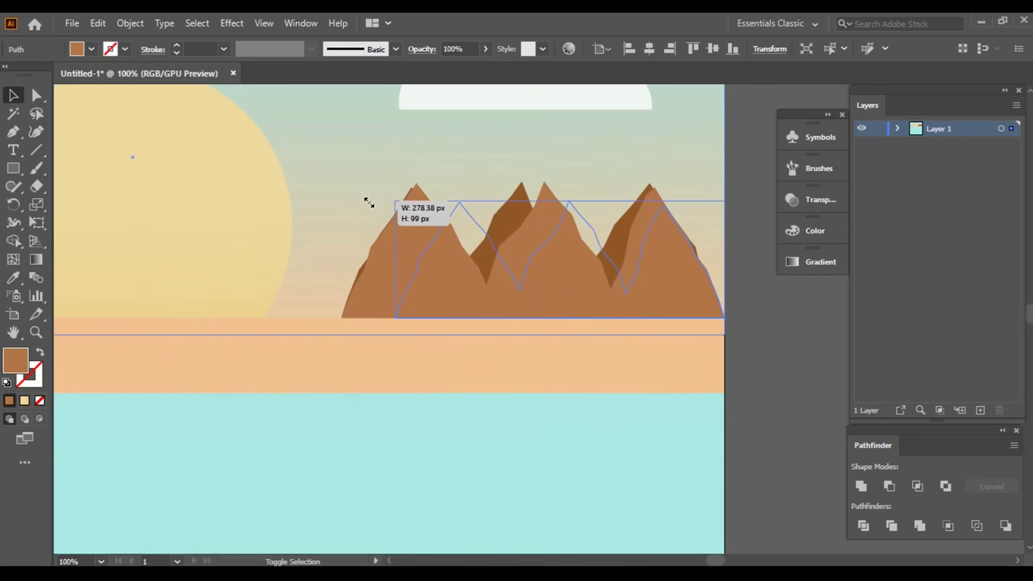
pyautogui.moveTo(506, 275); pyautogui.dragTo(434, 280)
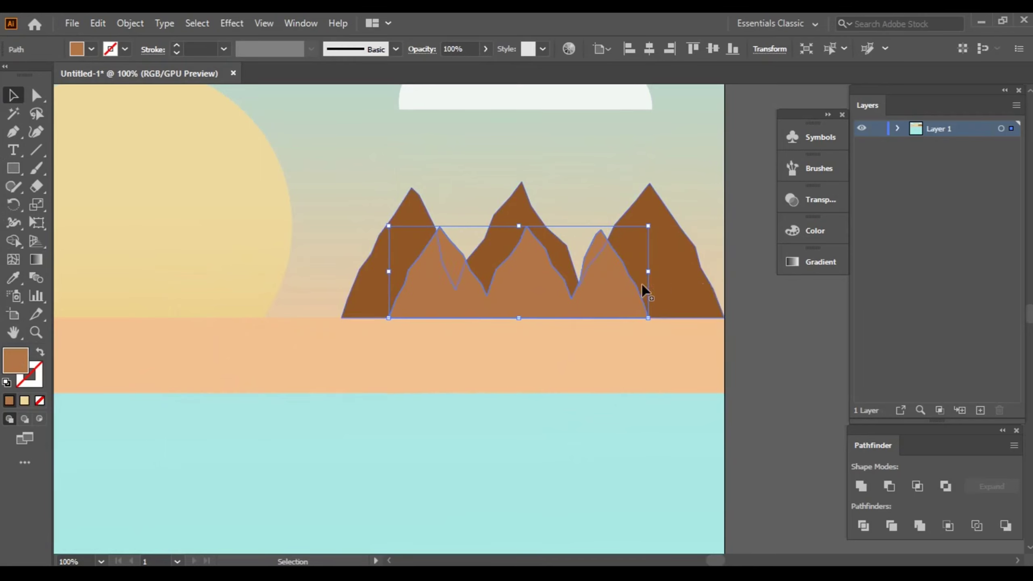
pyautogui.moveTo(648, 275); pyautogui.dragTo(701, 272)
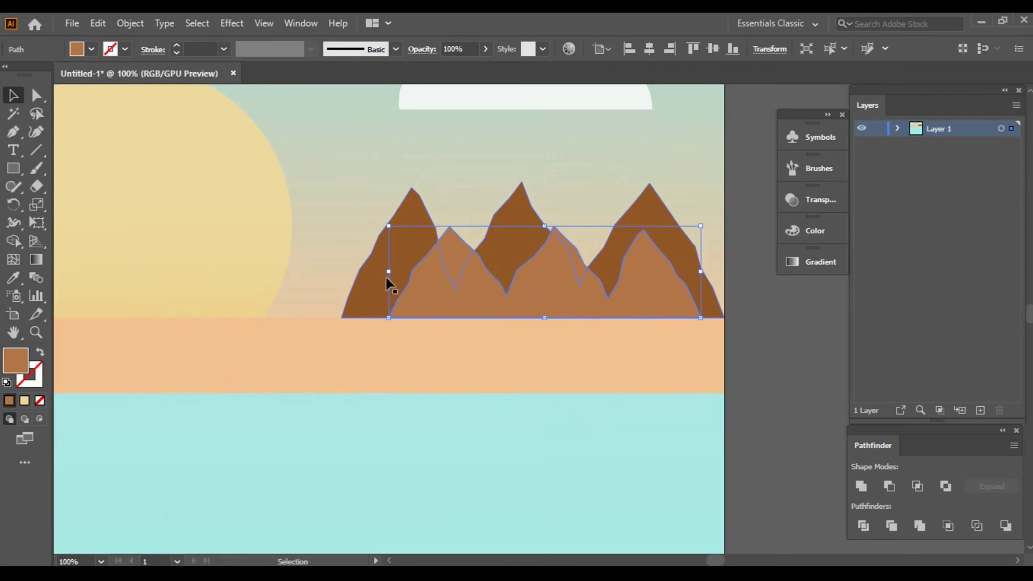
pyautogui.moveTo(389, 272); pyautogui.dragTo(376, 271)
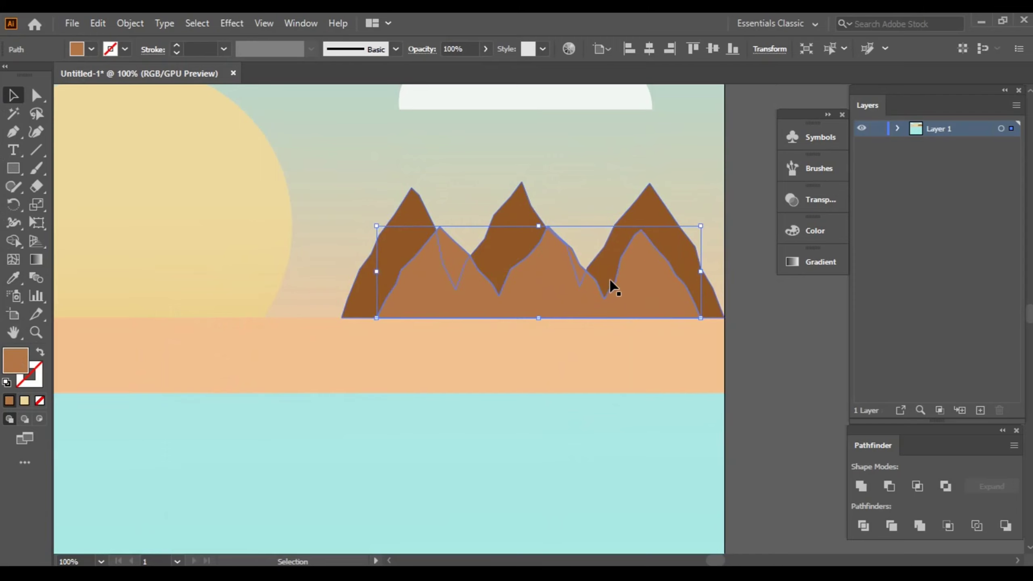
pyautogui.moveTo(611, 282); pyautogui.dragTo(609, 281)
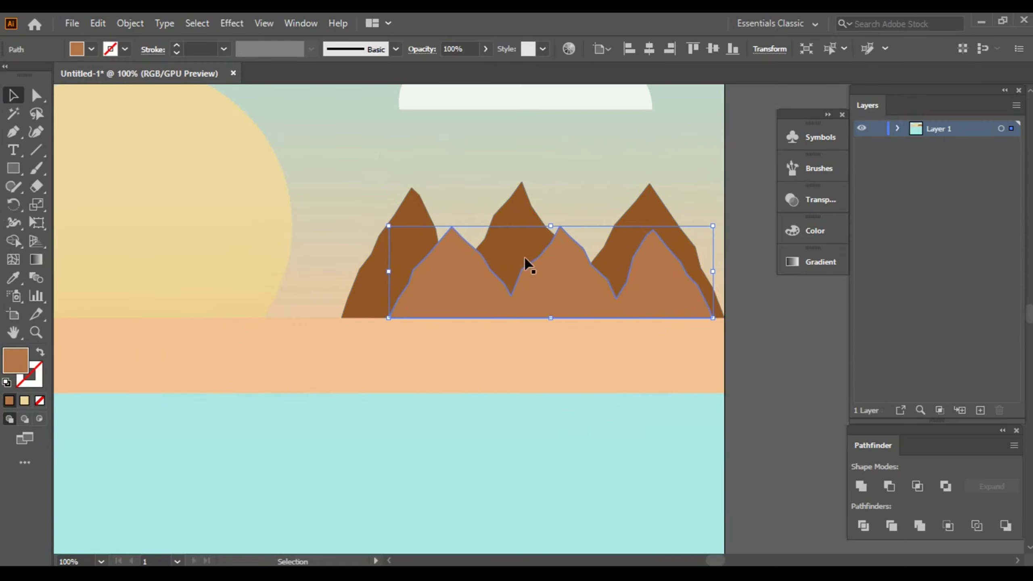
pyautogui.click(759, 278)
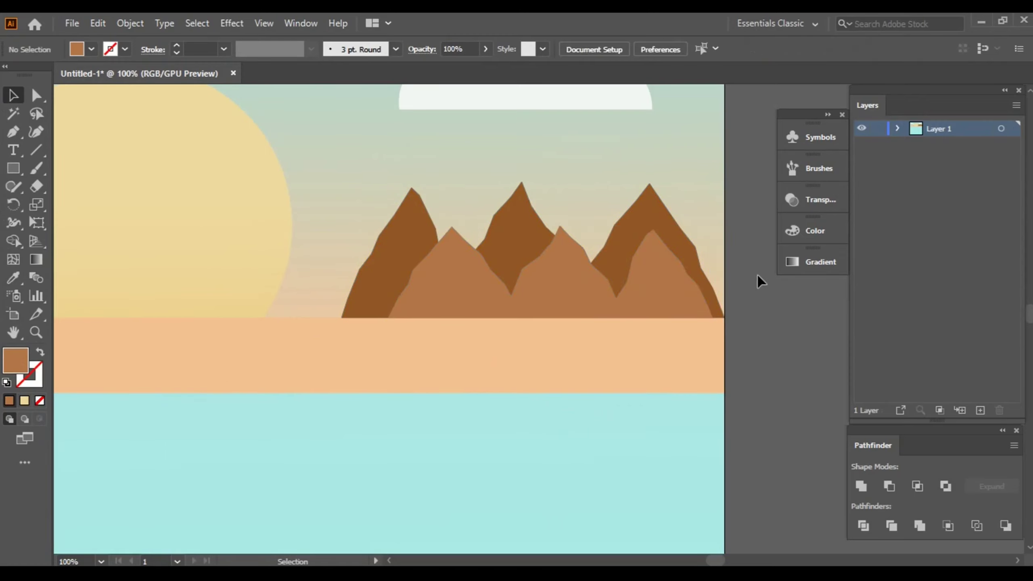
# Step: Change the selected mountain shapes' fill to a lighter brown shade
pyautogui.scroll(-1, 585, 235)
pyautogui.scroll(-2, 699, 258)
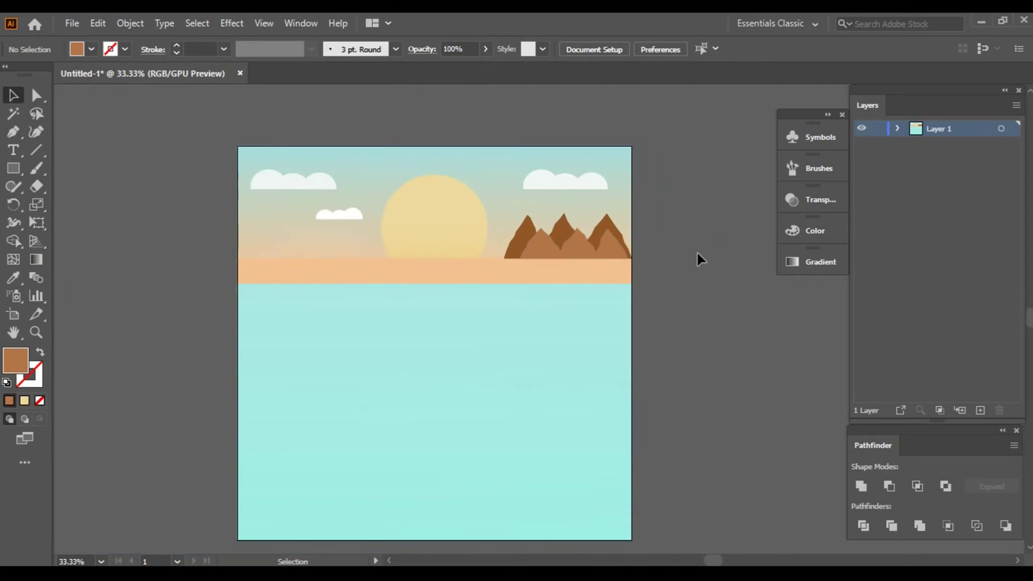
pyautogui.scroll(1, 651, 311)
pyautogui.click(472, 299)
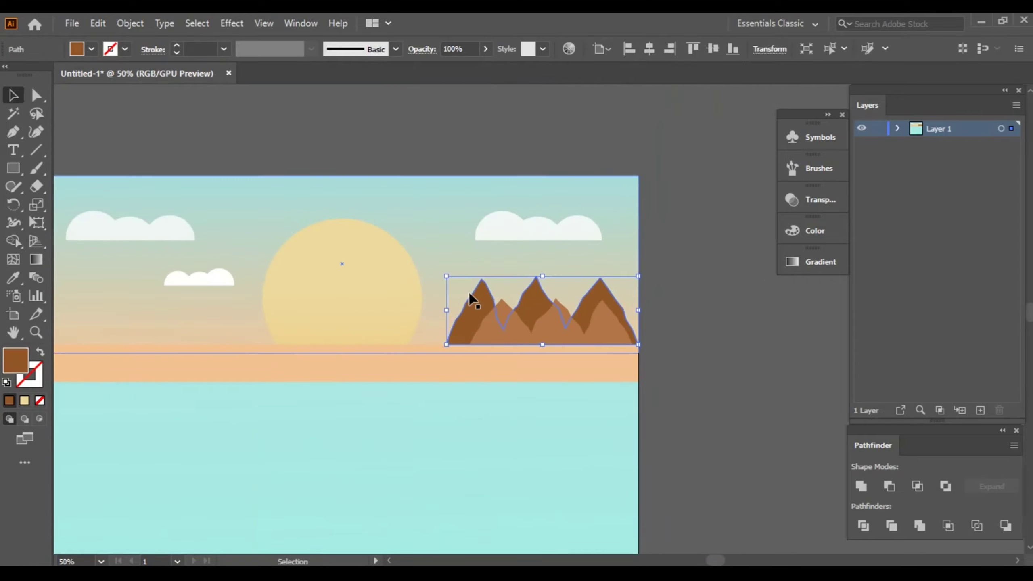
pyautogui.doubleClick(16, 361)
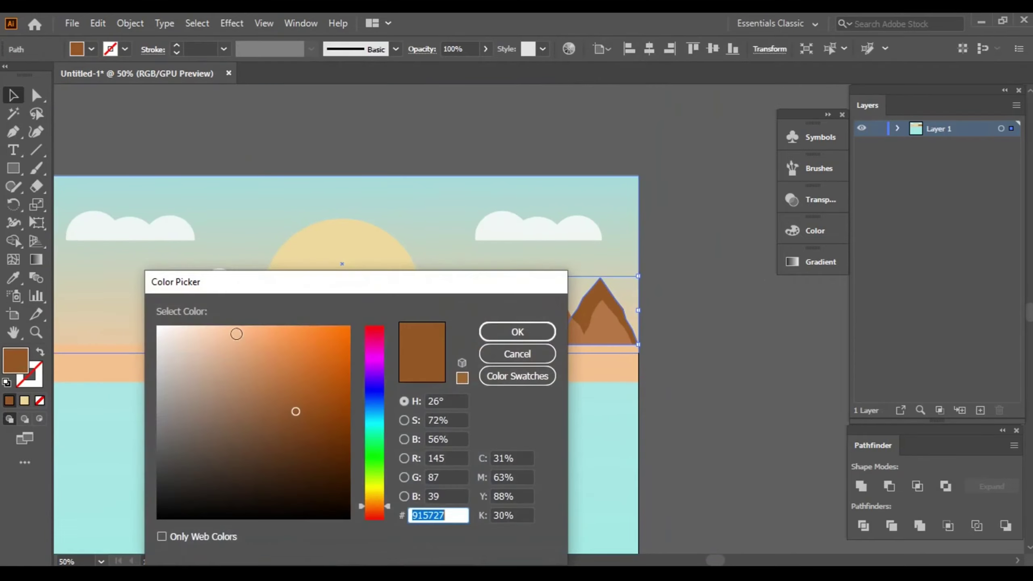
pyautogui.click(261, 396)
pyautogui.click(523, 333)
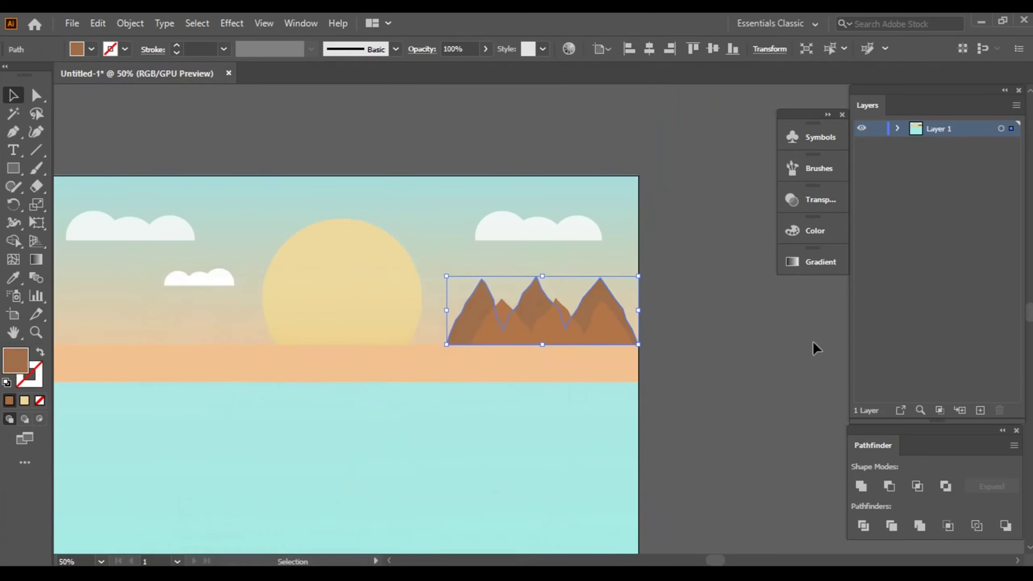
pyautogui.click(761, 353)
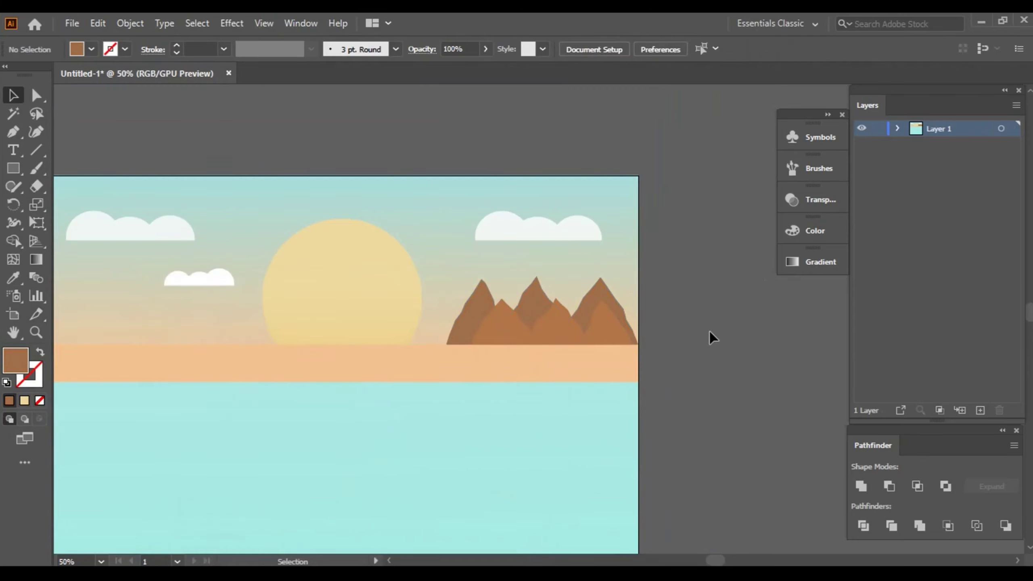
# Step: Give the back mountain range the darker brown fill 996441
pyautogui.click(576, 330)
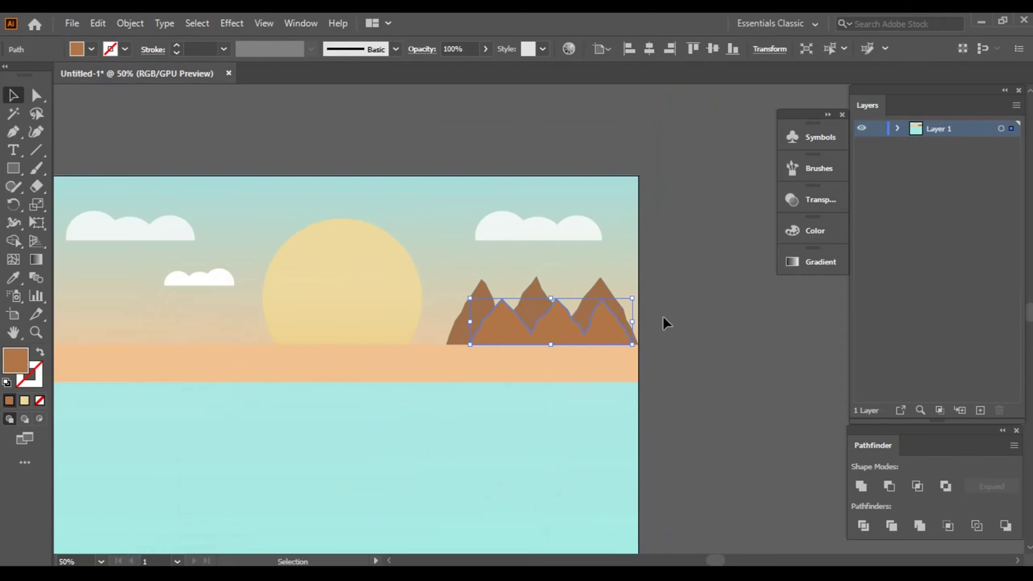
pyautogui.click(725, 325)
pyautogui.click(468, 327)
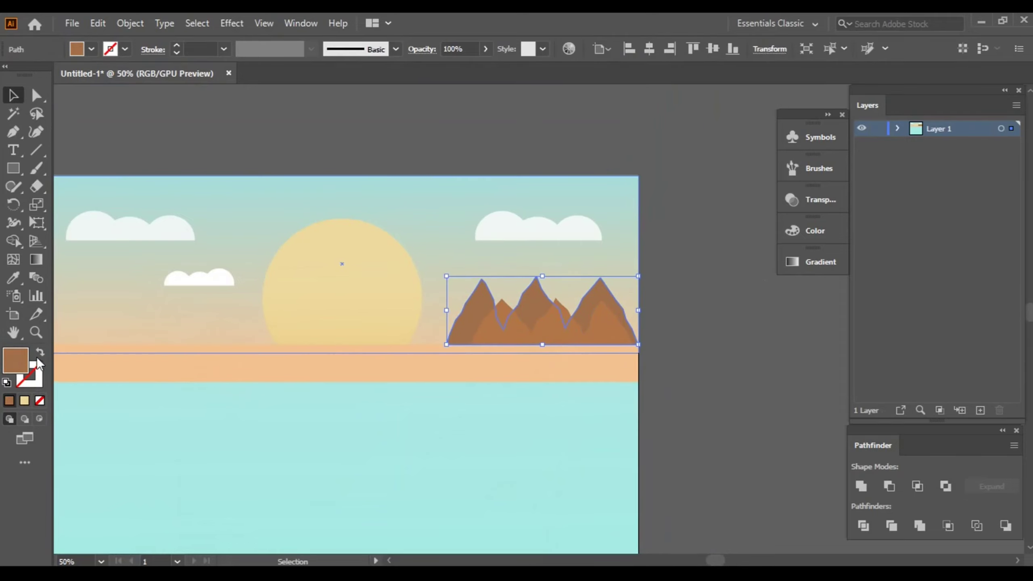
pyautogui.doubleClick(8, 364)
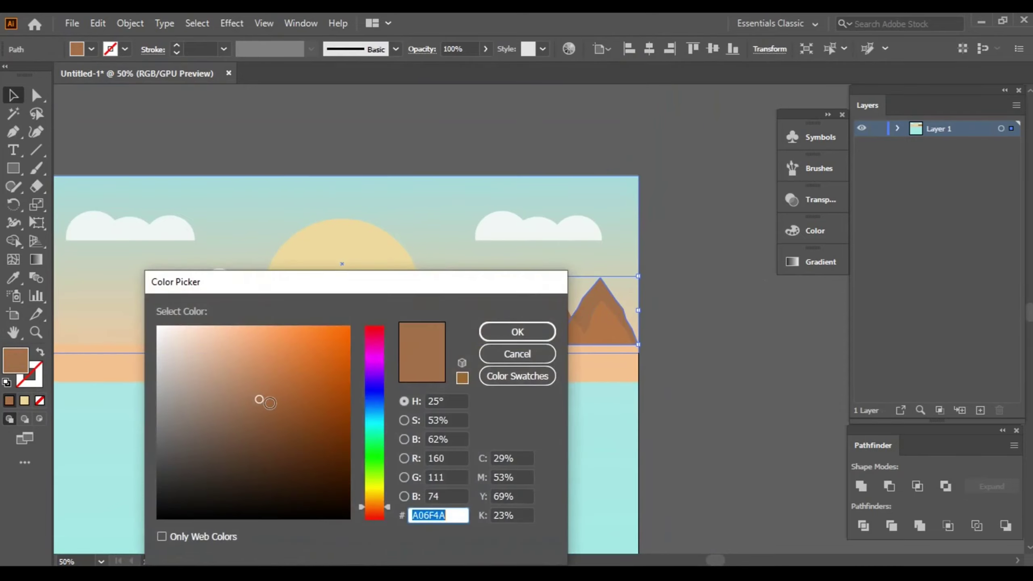
pyautogui.click(270, 403)
pyautogui.click(525, 331)
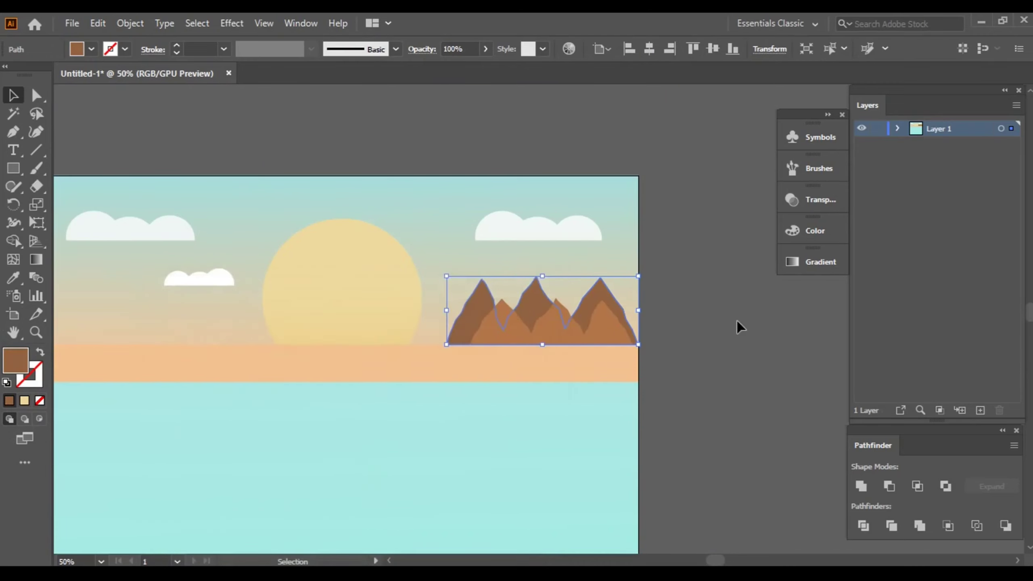
pyautogui.click(728, 320)
# Step: Make the front mountain's peaks taller, about 266 × 82 px, and nudge it 10 px right
pyautogui.hotkey('ctrl', '-')
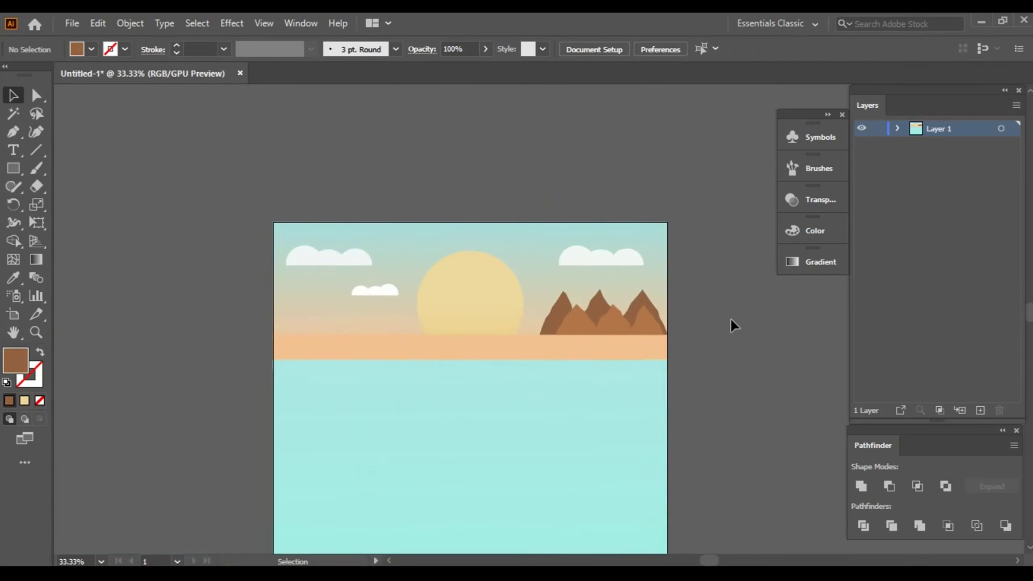
pyautogui.moveTo(731, 323); pyautogui.dragTo(734, 276)
pyautogui.scroll(1, 741, 285)
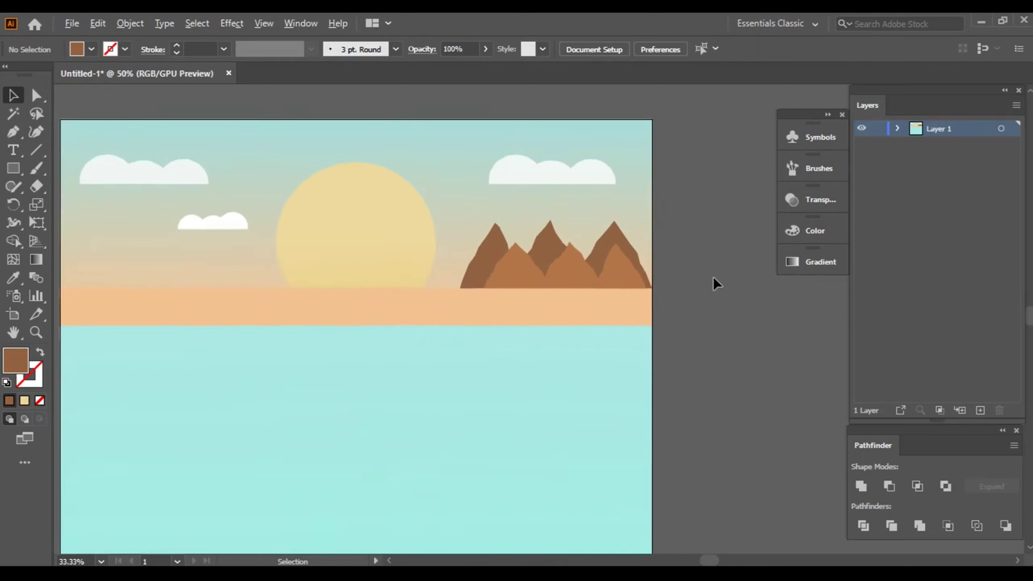
pyautogui.scroll(1, 651, 277)
pyautogui.click(515, 280)
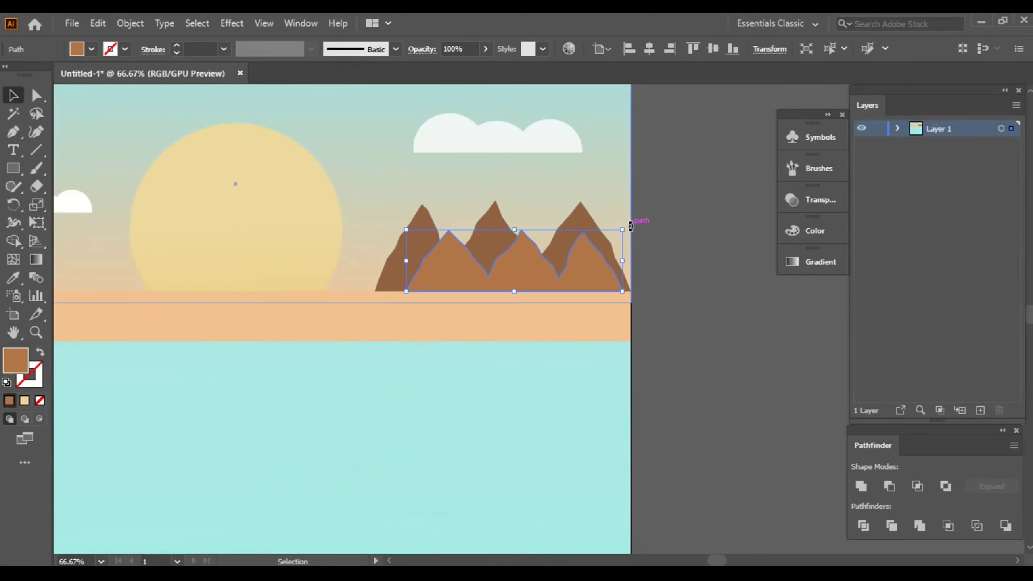
pyautogui.moveTo(622, 230); pyautogui.dragTo(617, 238)
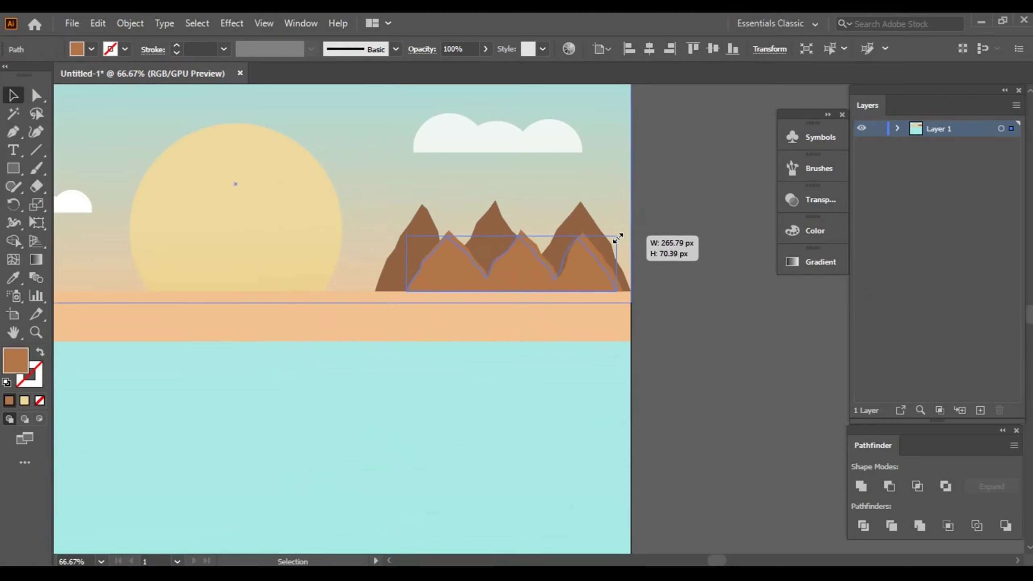
pyautogui.moveTo(522, 236); pyautogui.dragTo(525, 223)
pyautogui.click(677, 269)
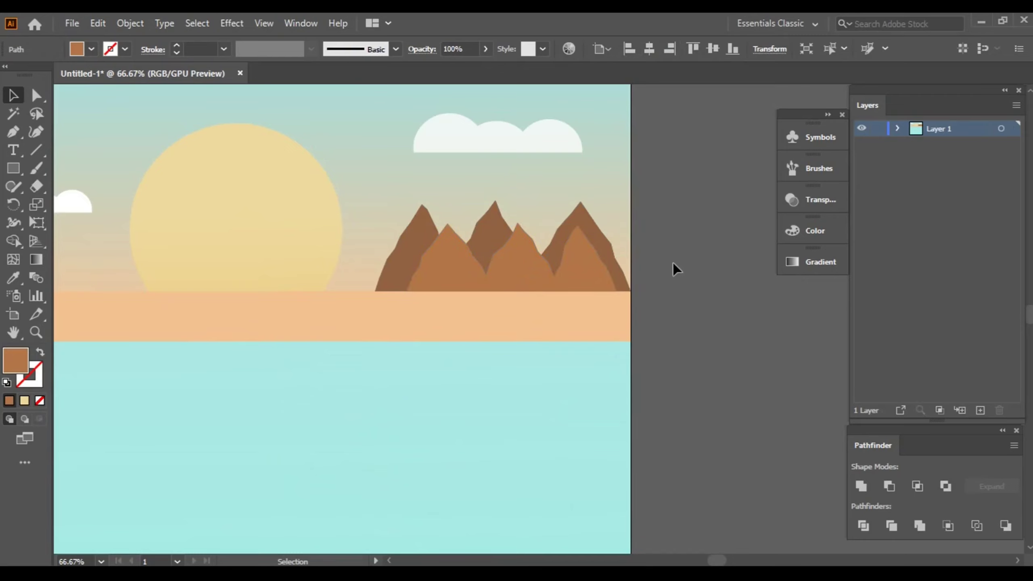
pyautogui.click(511, 271)
pyautogui.moveTo(510, 270); pyautogui.dragTo(524, 270)
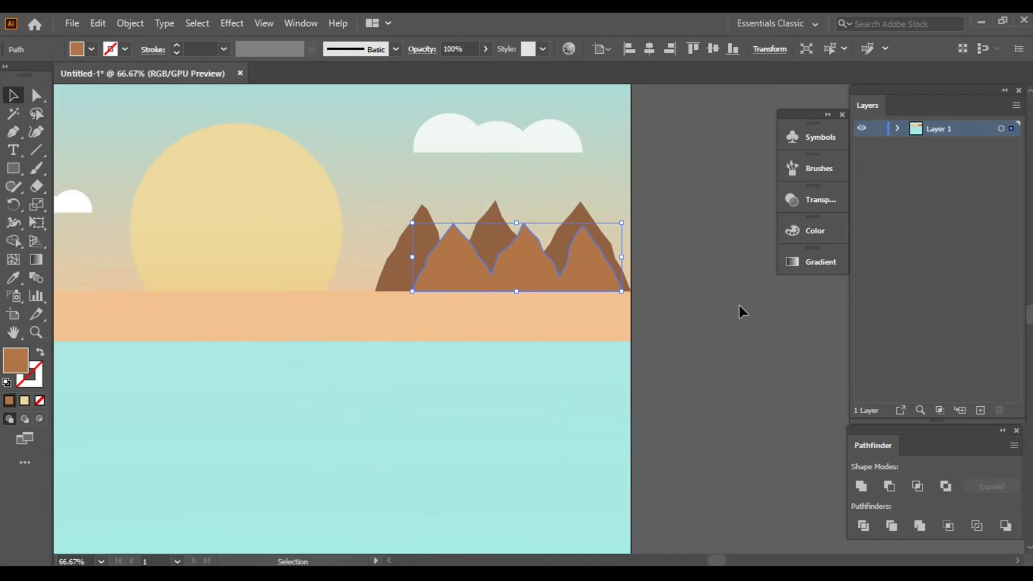
pyautogui.click(651, 293)
pyautogui.scroll(-1, 671, 285)
pyautogui.moveTo(673, 285)
pyautogui.mouseDown()
pyautogui.moveTo(793, 301)
pyautogui.moveTo(638, 279)
pyautogui.moveTo(613, 251)
pyautogui.moveTo(634, 251)
pyautogui.mouseUp()
pyautogui.scroll(-1, 793, 303)
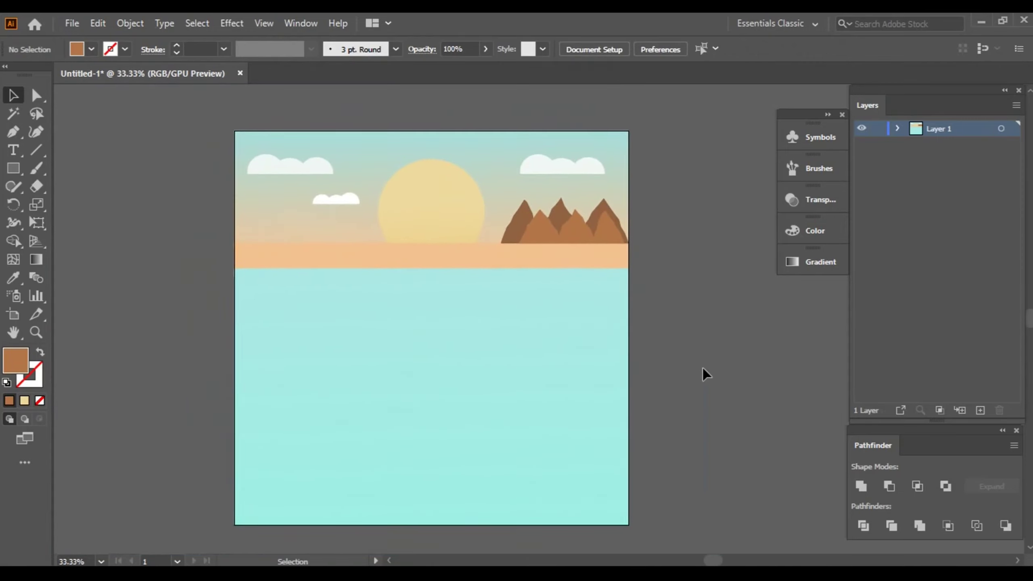
pyautogui.scroll(1, 384, 398)
# Step: Warp the sea rectangle's top edge into rolling waves with the Warp Tool
pyautogui.moveTo(401, 351); pyautogui.dragTo(389, 410)
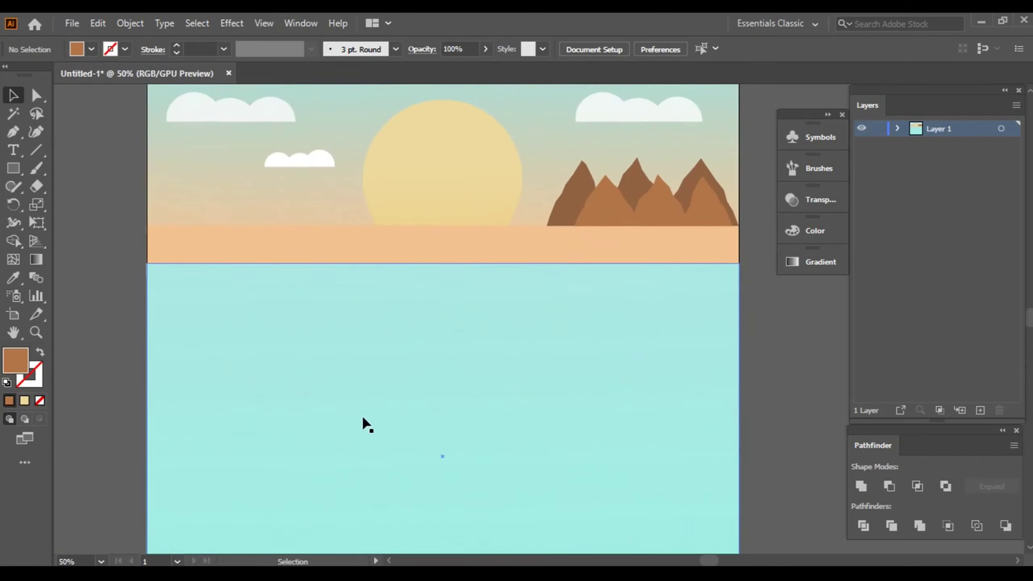
pyautogui.click(327, 374)
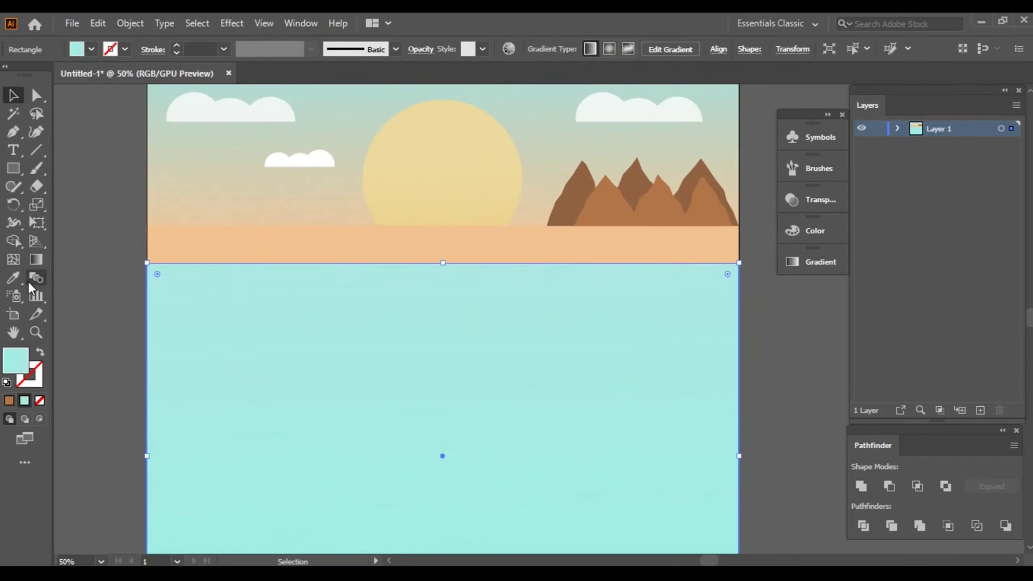
pyautogui.click(19, 219)
pyautogui.click(55, 241)
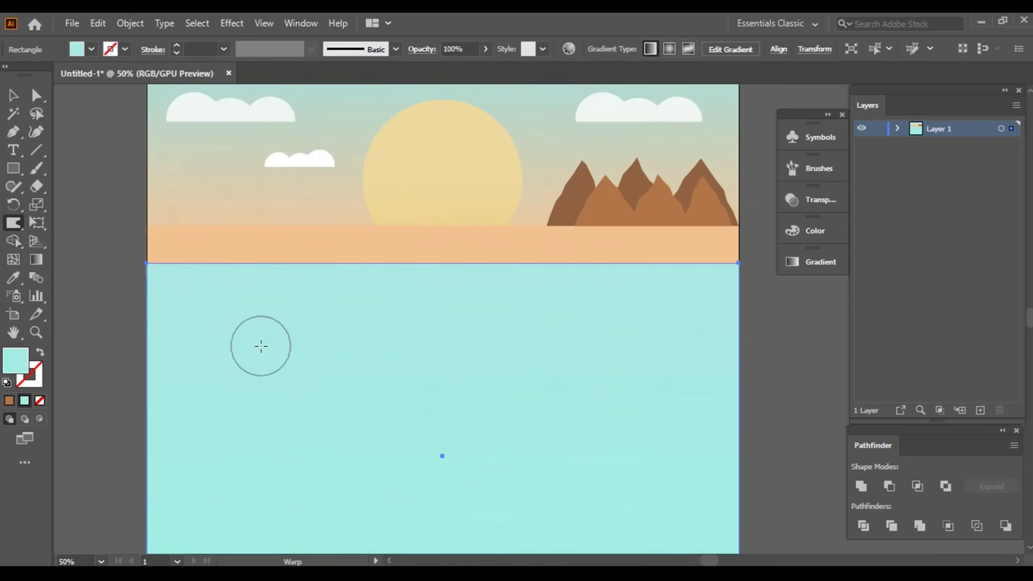
pyautogui.hscroll(2, 447, 335)
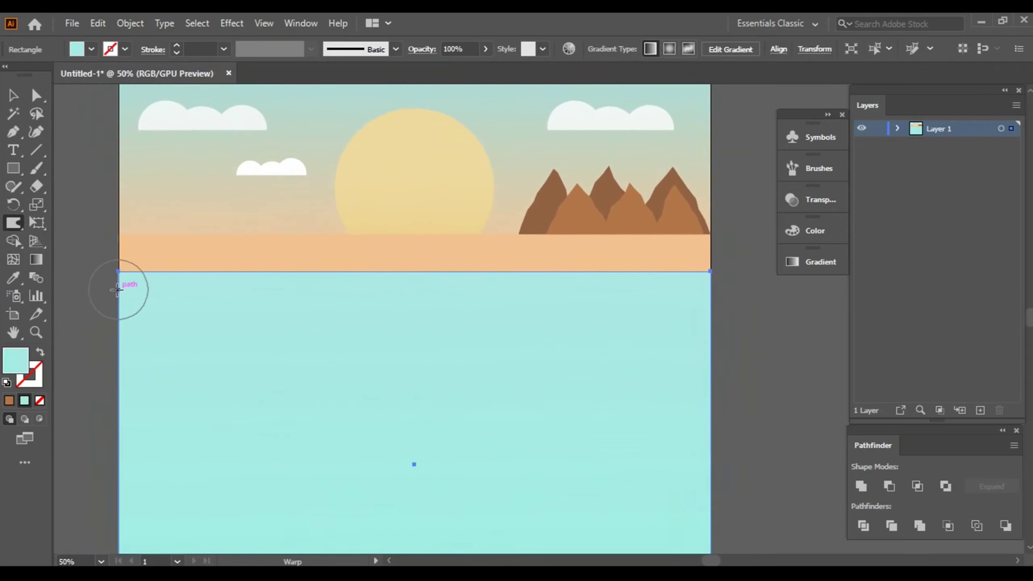
pyautogui.moveTo(150, 286)
pyautogui.mouseDown()
pyautogui.moveTo(177, 262)
pyautogui.moveTo(289, 285)
pyautogui.moveTo(380, 260)
pyautogui.moveTo(469, 277)
pyautogui.moveTo(535, 261)
pyautogui.moveTo(612, 275)
pyautogui.moveTo(708, 272)
pyautogui.mouseUp()
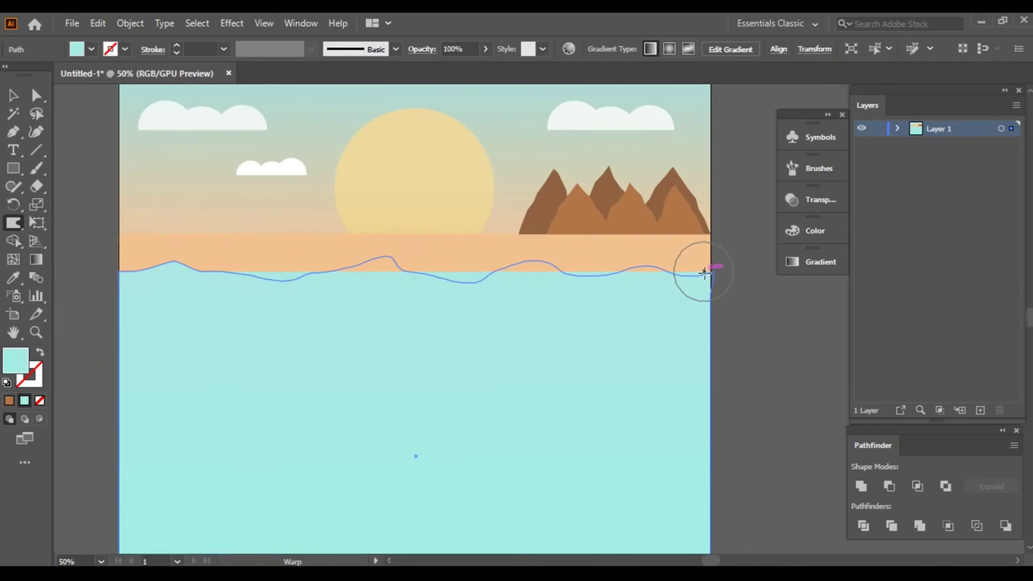
pyautogui.moveTo(331, 266)
pyautogui.mouseDown()
pyautogui.moveTo(409, 264)
pyautogui.moveTo(370, 272)
pyautogui.mouseUp()
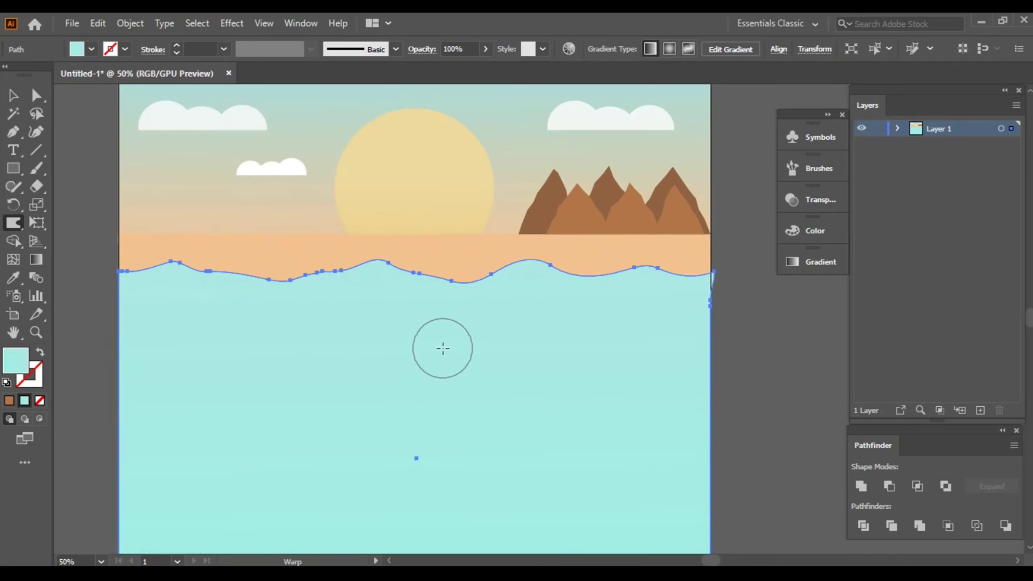
pyautogui.moveTo(714, 272); pyautogui.dragTo(705, 272)
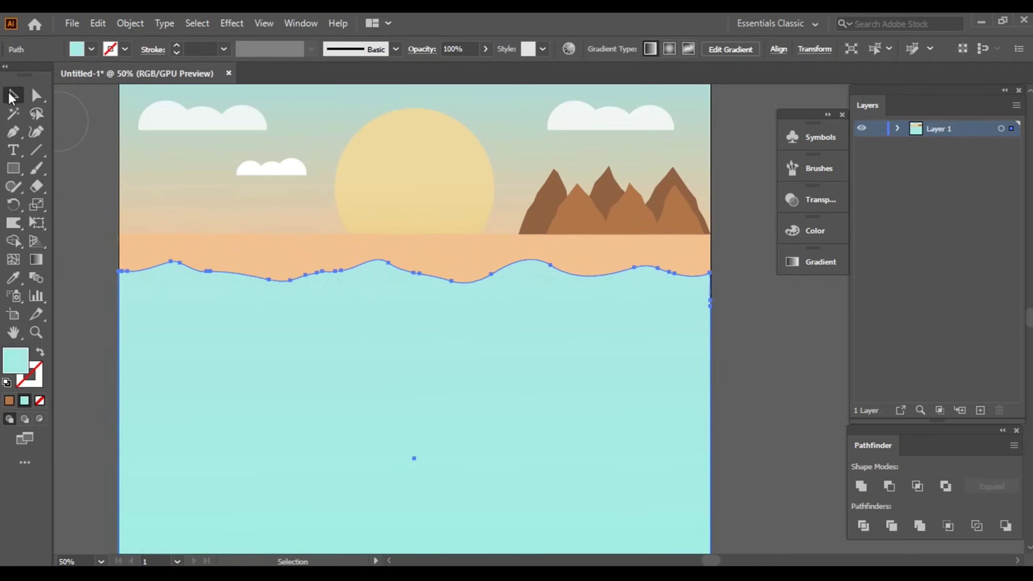
pyautogui.click(764, 359)
# Step: Copy the wavy turquoise sea shape, ready to use Paste in Back
pyautogui.moveTo(515, 361); pyautogui.dragTo(512, 331)
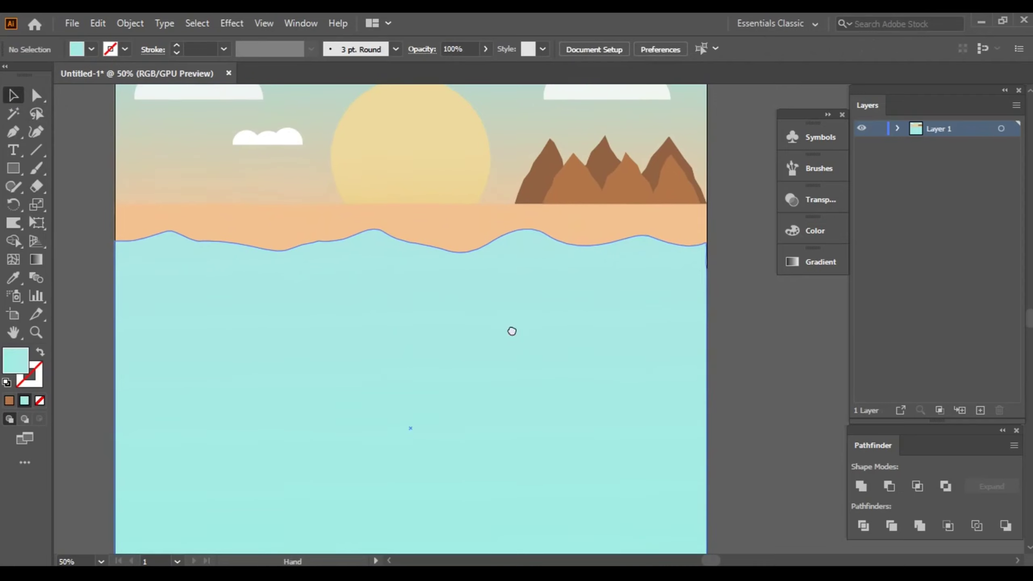
pyautogui.click(378, 323)
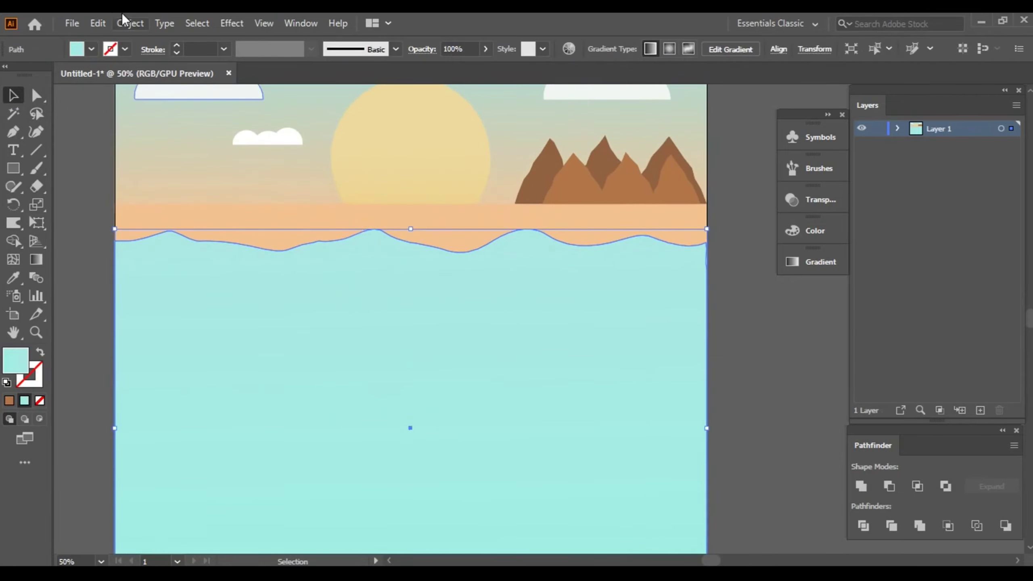
pyautogui.click(122, 23)
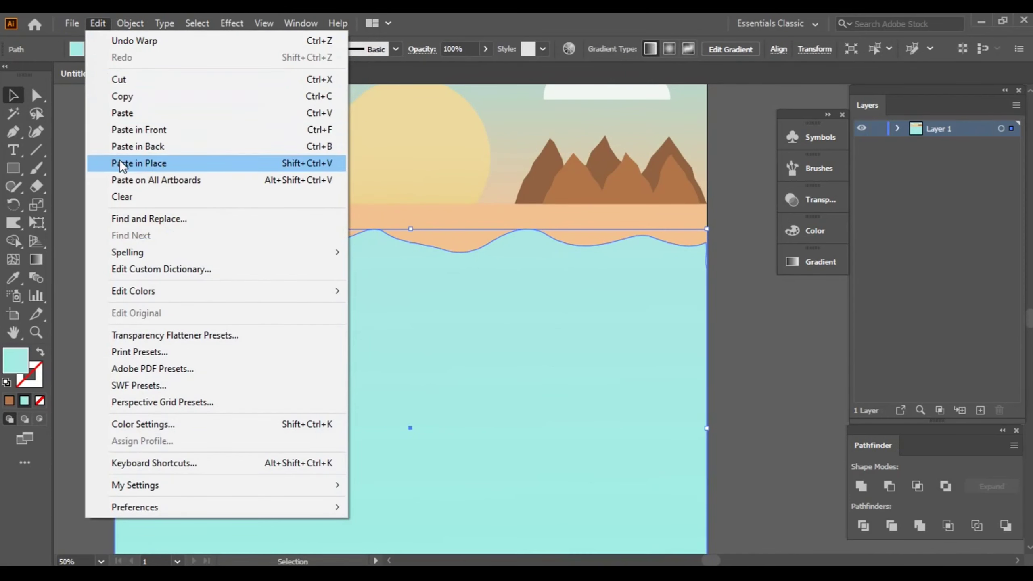
pyautogui.click(130, 100)
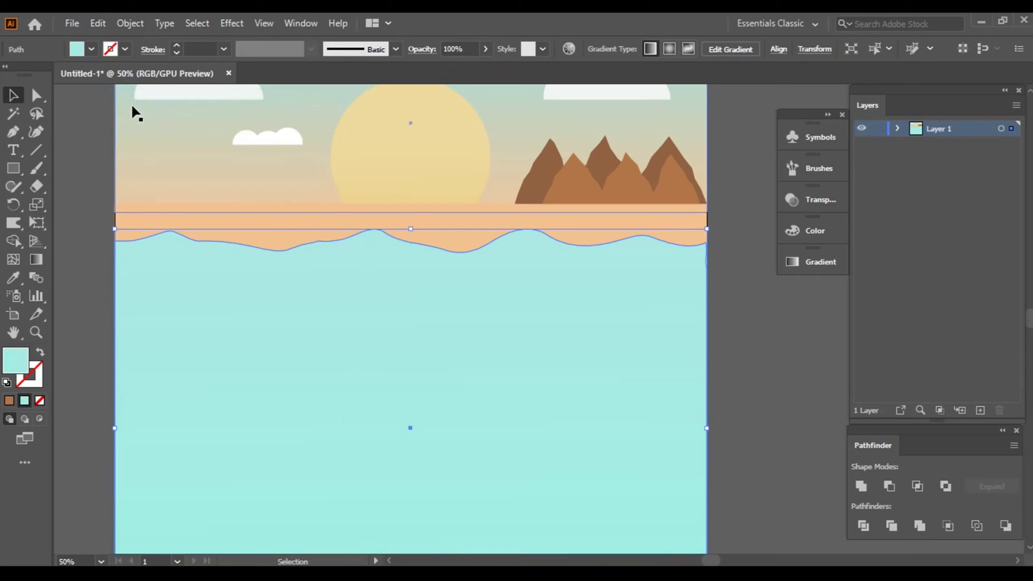
pyautogui.click(97, 22)
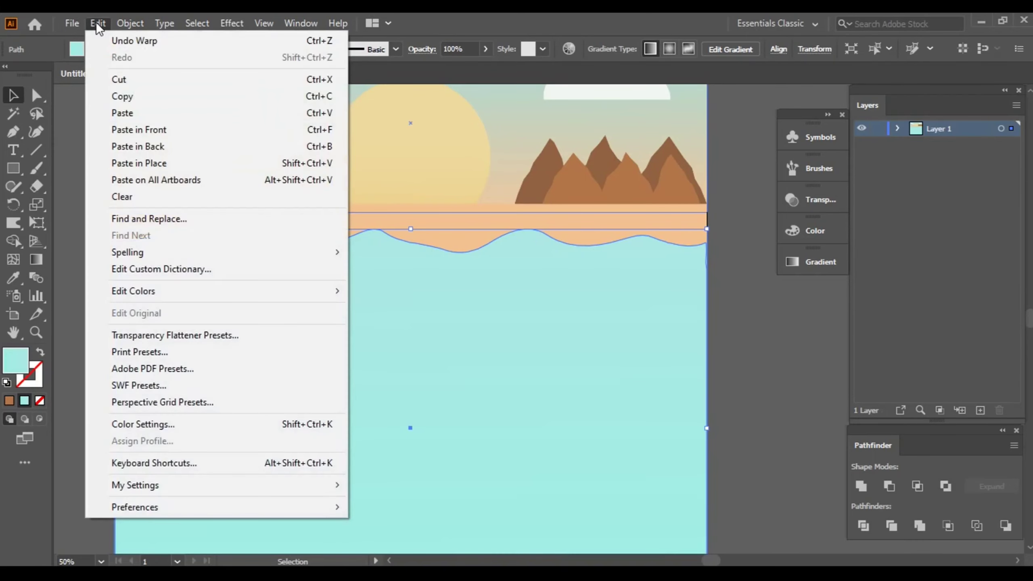
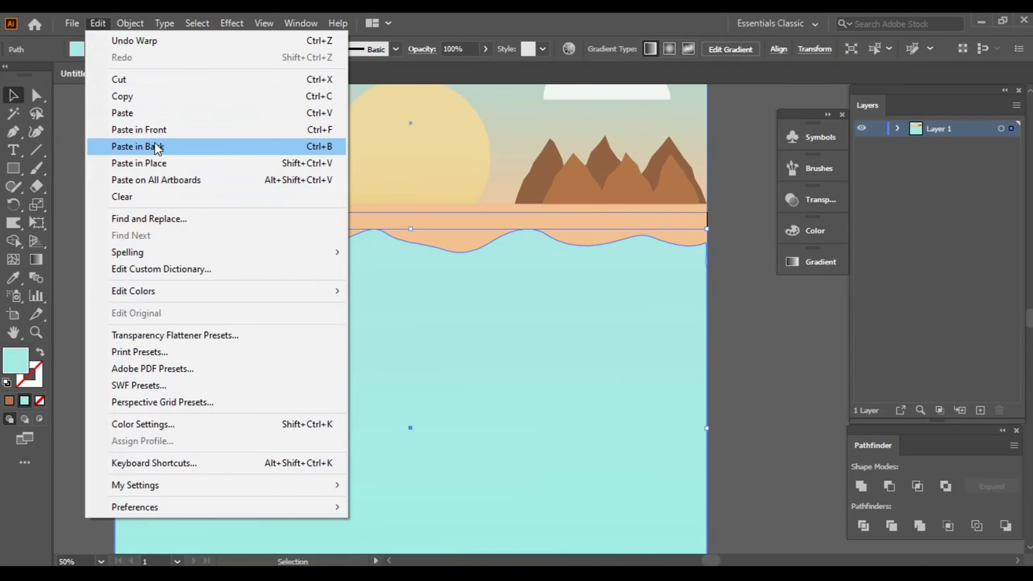
# Step: Paste a copy of the wavy water shape in back and fill it white
pyautogui.click(158, 131)
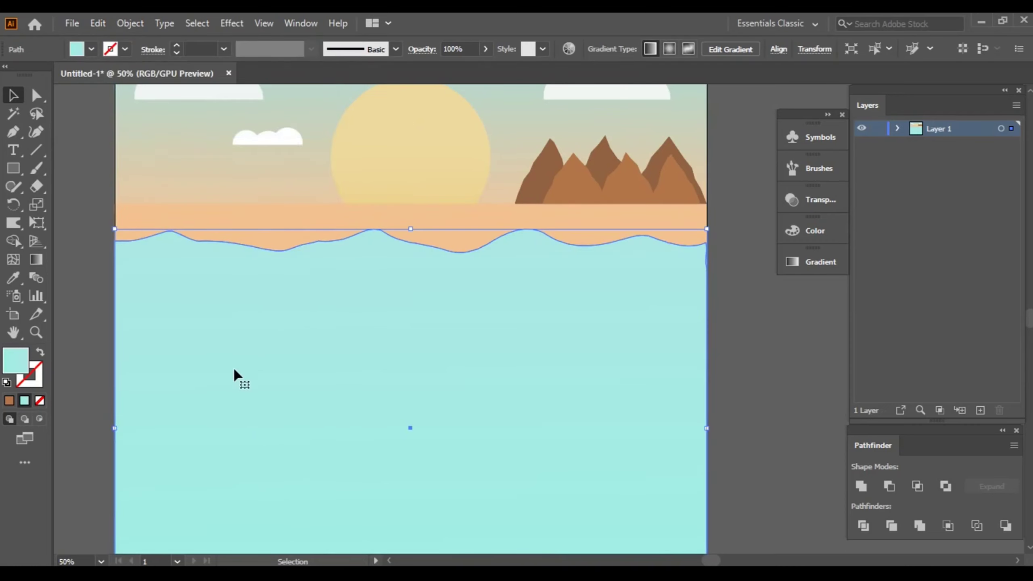
pyautogui.click(91, 49)
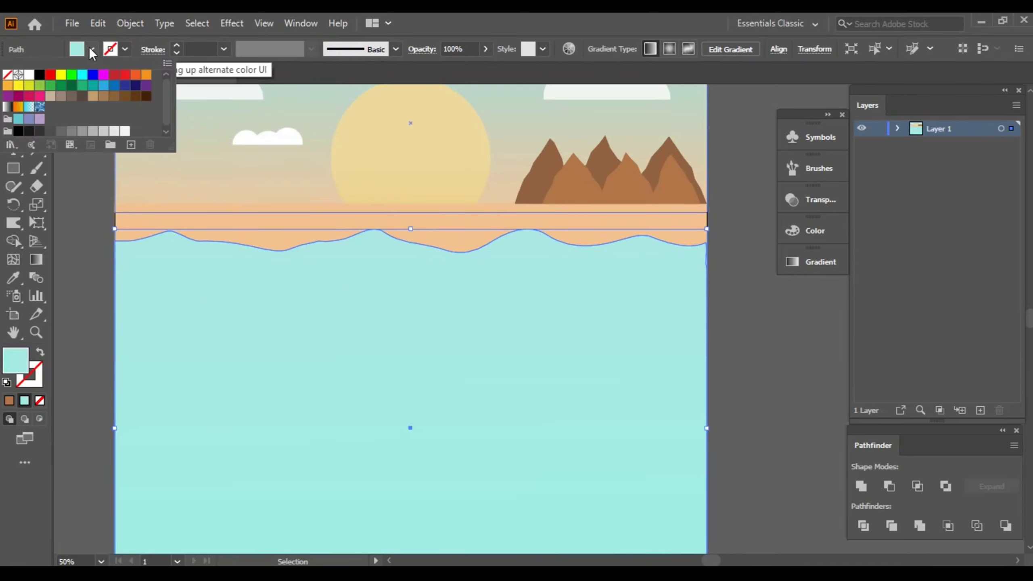
pyautogui.click(28, 76)
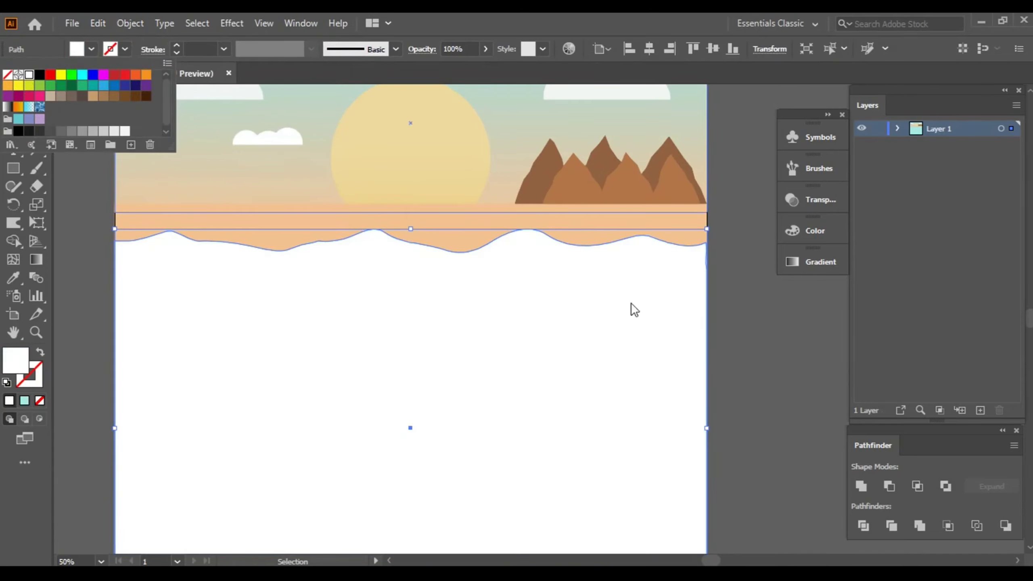
pyautogui.click(746, 343)
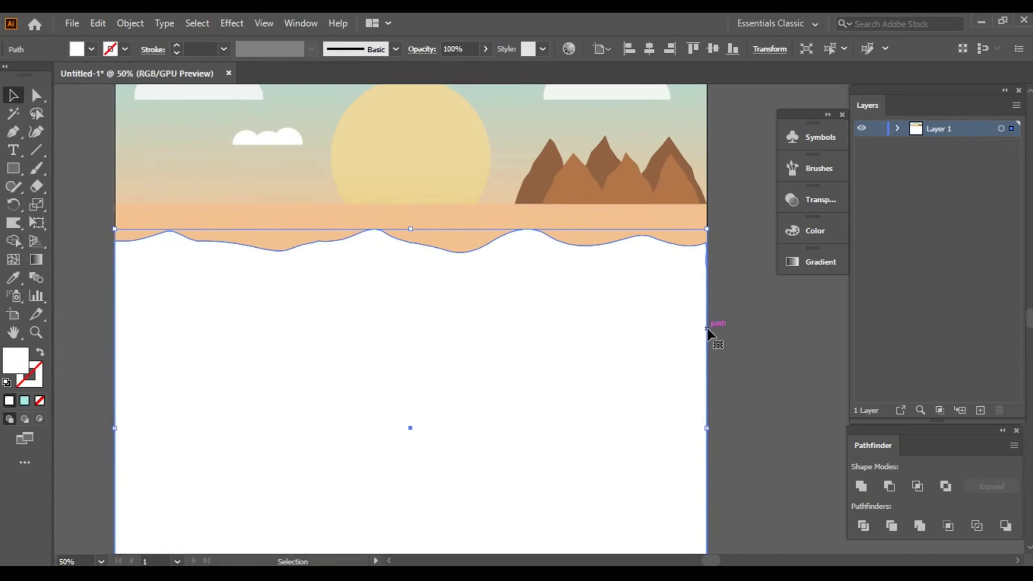
# Step: Stretch the white wave's top edge upward and send it backward behind the teal sea
pyautogui.click(818, 338)
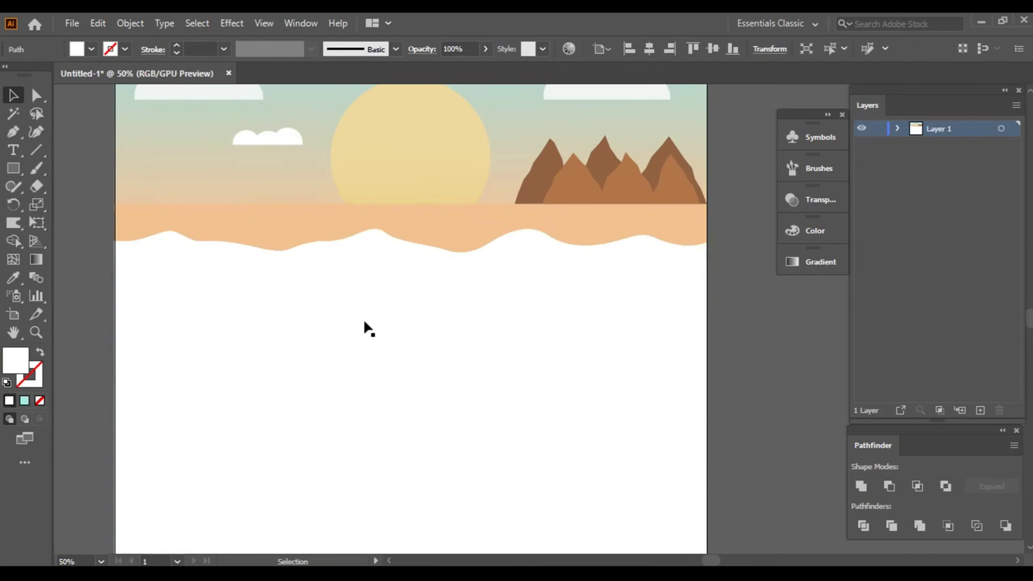
pyautogui.click(335, 328)
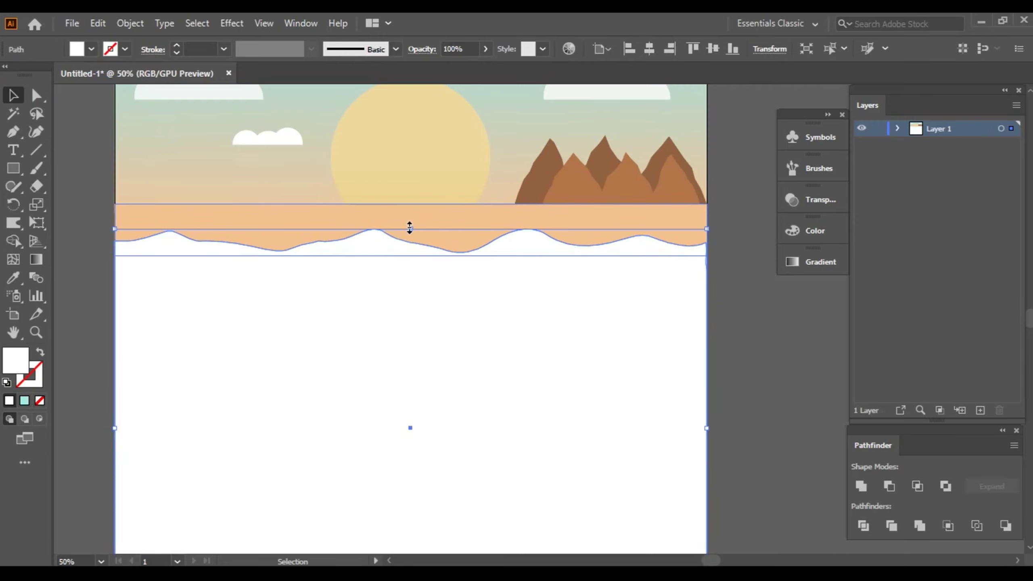
pyautogui.moveTo(410, 228); pyautogui.dragTo(410, 221)
pyautogui.rightClick(322, 307)
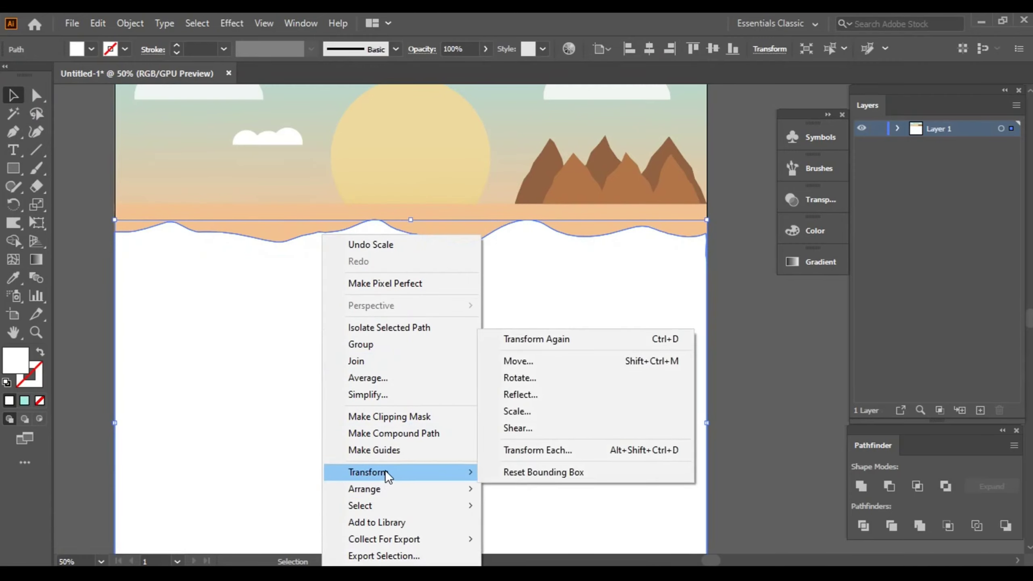
pyautogui.moveTo(364, 489)
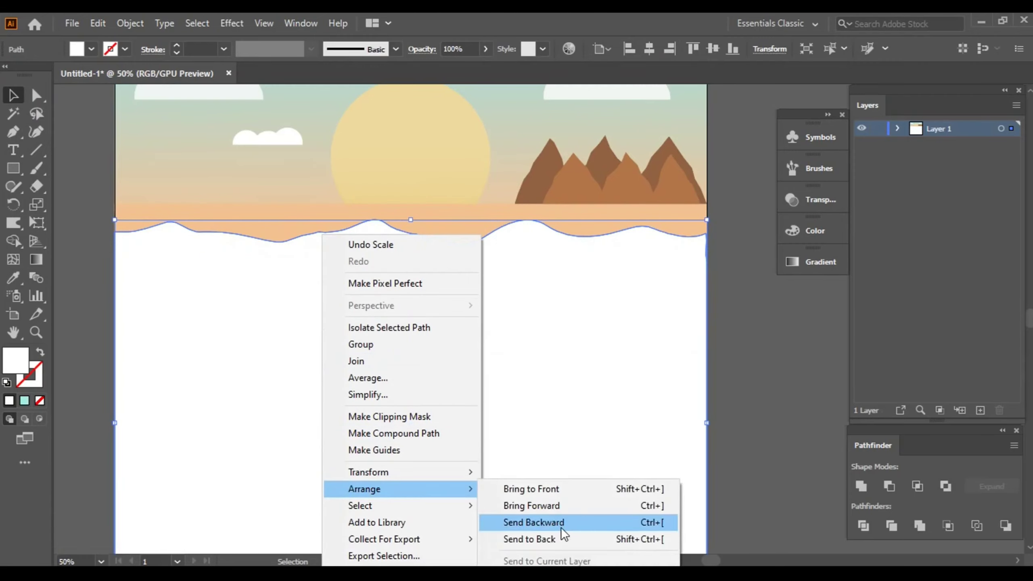
pyautogui.click(560, 524)
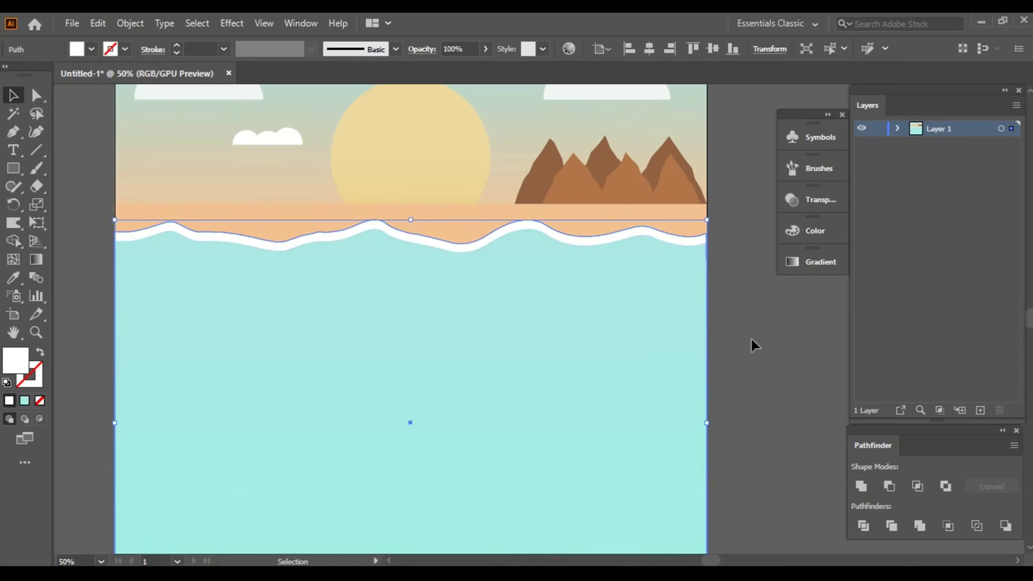
# Step: Warp the white foam's top edge into uneven humps and dips across the shoreline
pyautogui.click(753, 345)
pyautogui.moveTo(409, 266)
pyautogui.mouseDown()
pyautogui.moveTo(428, 335)
pyautogui.moveTo(444, 314)
pyautogui.mouseUp()
pyautogui.scroll(1, 423, 340)
pyautogui.scroll(-1, 446, 346)
pyautogui.scroll(-1, 445, 328)
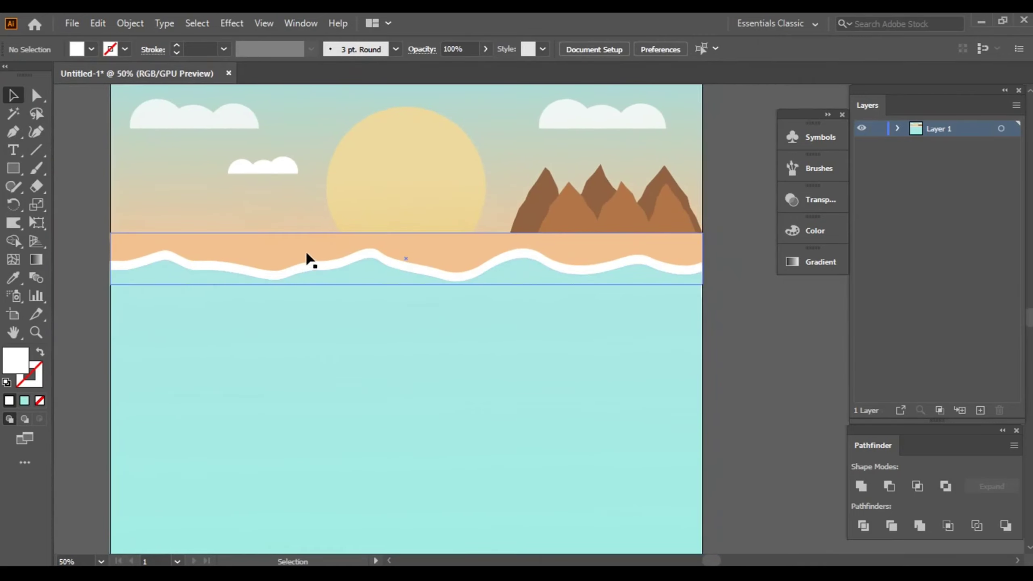
pyautogui.click(334, 269)
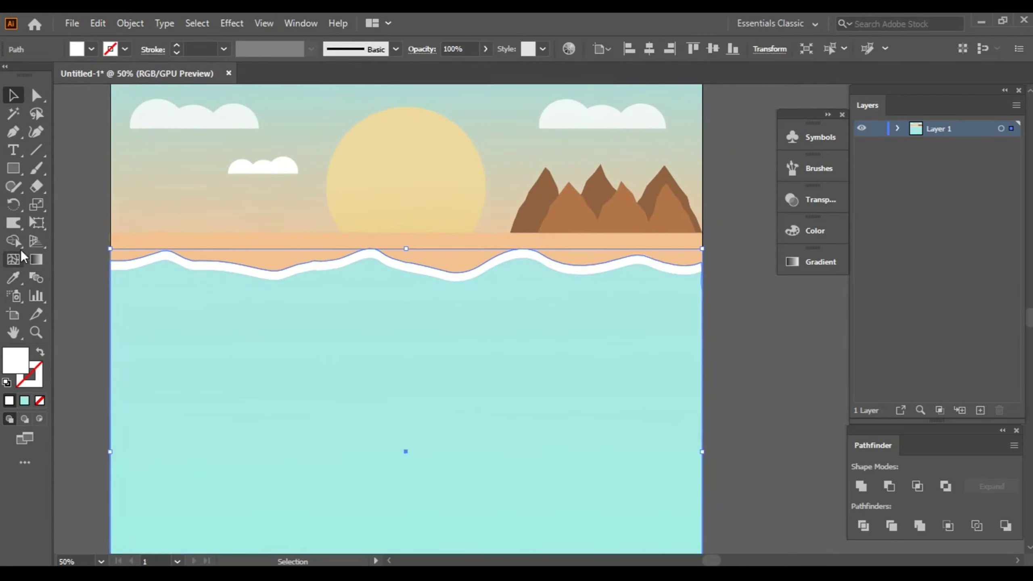
pyautogui.click(13, 223)
pyautogui.moveTo(155, 253); pyautogui.dragTo(138, 249)
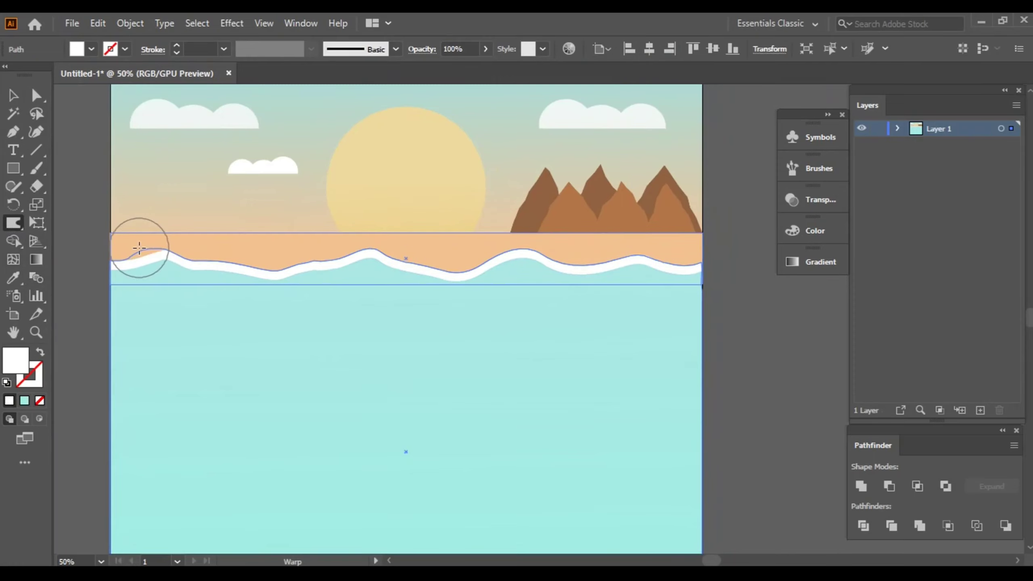
pyautogui.moveTo(215, 248)
pyautogui.mouseDown()
pyautogui.moveTo(242, 263)
pyautogui.moveTo(249, 248)
pyautogui.mouseUp()
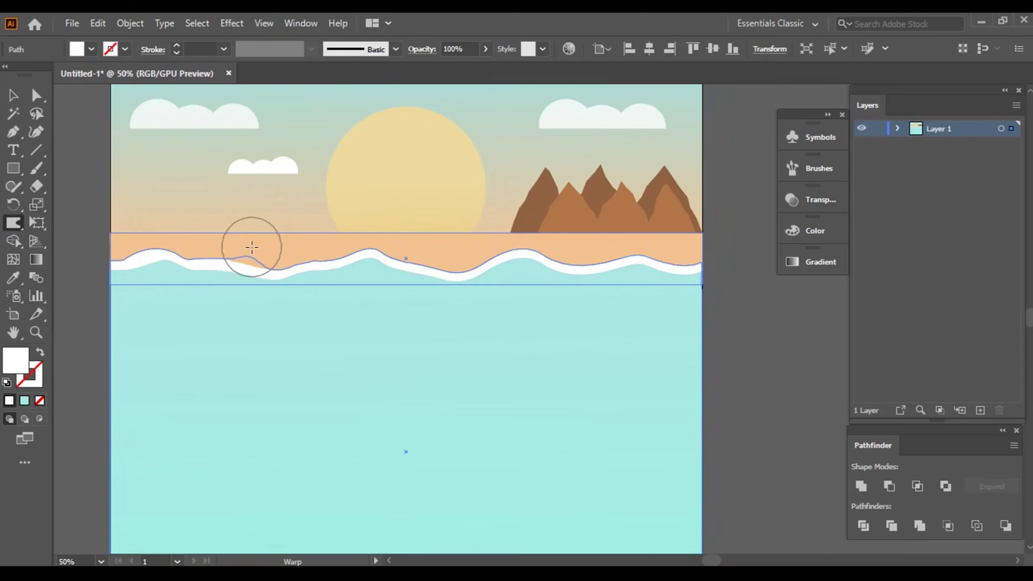
pyautogui.moveTo(434, 261)
pyautogui.mouseDown()
pyautogui.moveTo(433, 251)
pyautogui.moveTo(492, 242)
pyautogui.moveTo(583, 258)
pyautogui.moveTo(690, 258)
pyautogui.moveTo(657, 255)
pyautogui.moveTo(643, 280)
pyautogui.moveTo(704, 261)
pyautogui.mouseUp()
# Step: Warp the foam's left-end top edge further, then return to the Selection tool
pyautogui.scroll(1, 689, 258)
pyautogui.scroll(2, 690, 257)
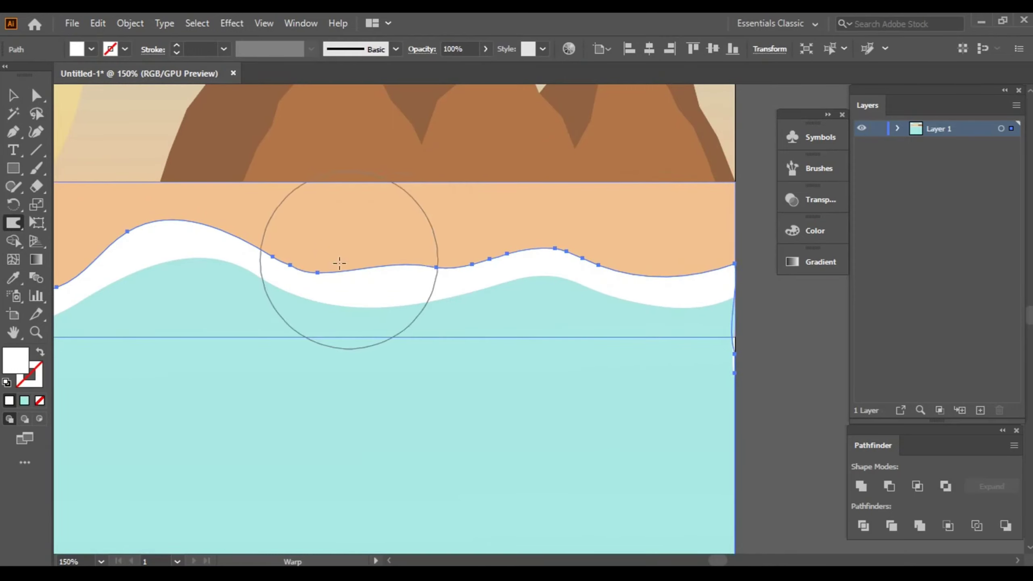
pyautogui.scroll(-3, 224, 270)
pyautogui.moveTo(224, 270)
pyautogui.mouseDown()
pyautogui.moveTo(261, 285)
pyautogui.moveTo(512, 270)
pyautogui.mouseUp()
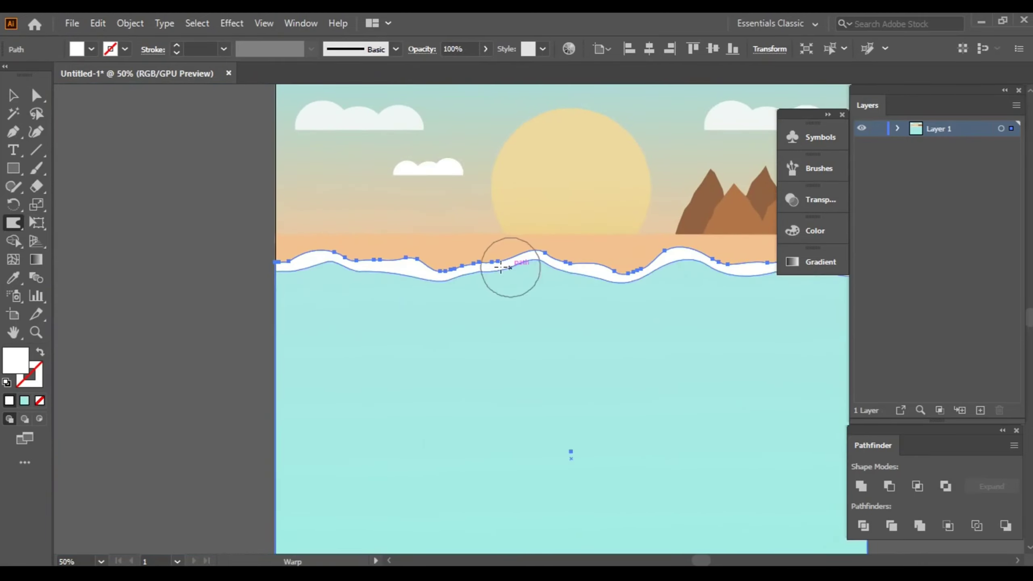
pyautogui.scroll(2, 408, 254)
pyautogui.scroll(1, 396, 256)
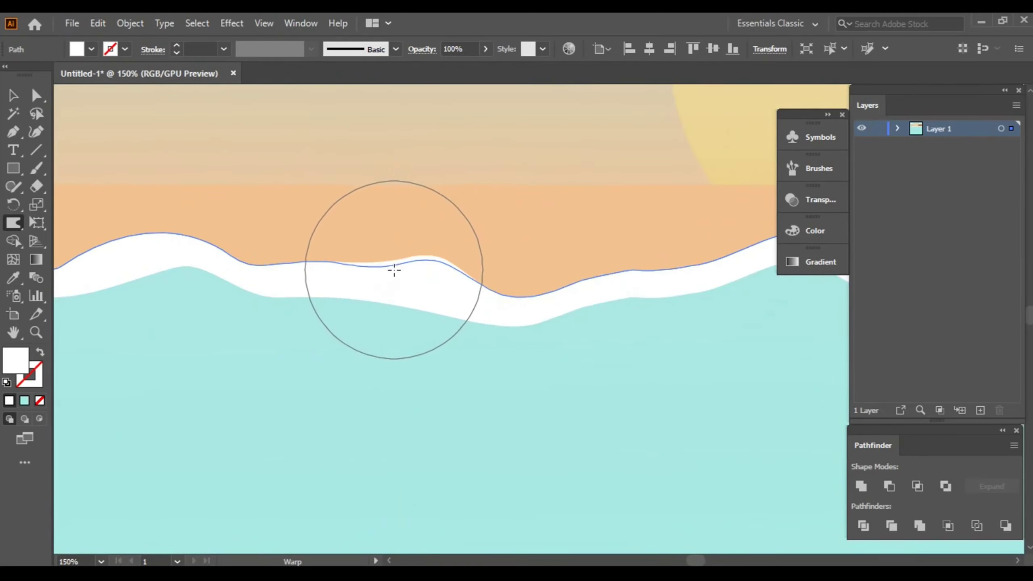
pyautogui.moveTo(284, 268); pyautogui.dragTo(562, 249)
pyautogui.moveTo(403, 239)
pyautogui.mouseDown()
pyautogui.moveTo(381, 220)
pyautogui.moveTo(381, 244)
pyautogui.moveTo(323, 246)
pyautogui.mouseUp()
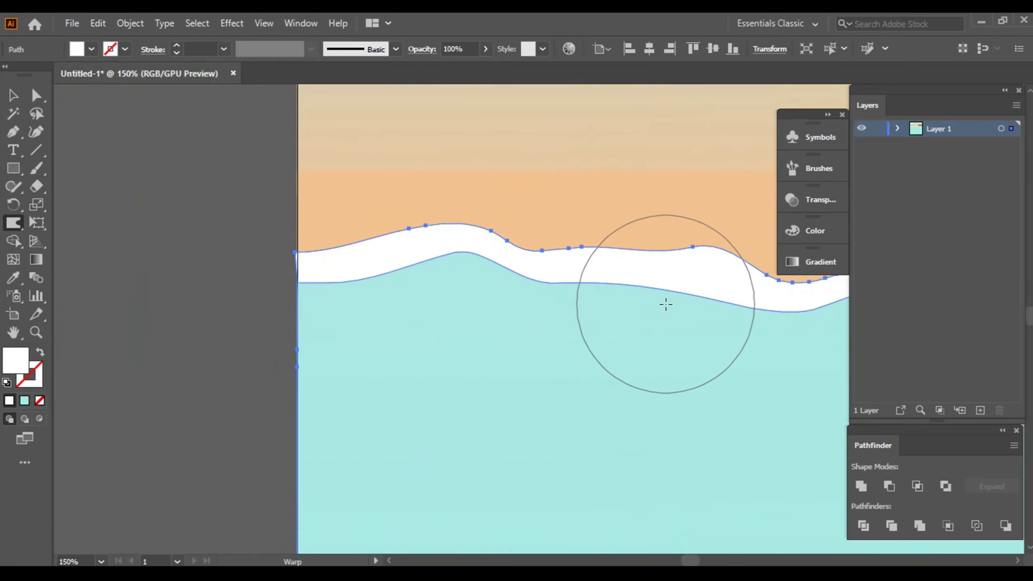
pyautogui.scroll(-4, 667, 299)
pyautogui.press('v')
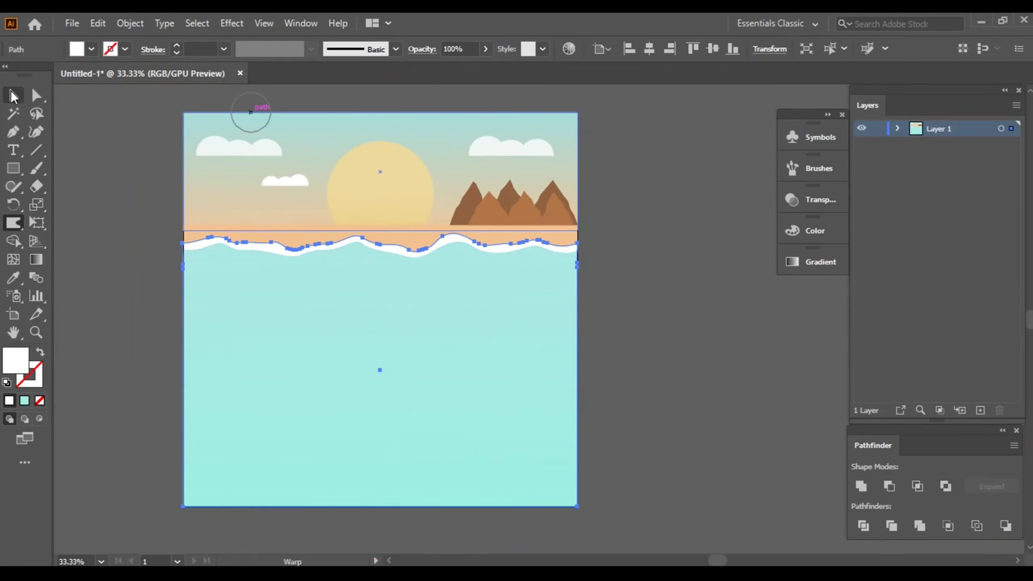
pyautogui.click(254, 104)
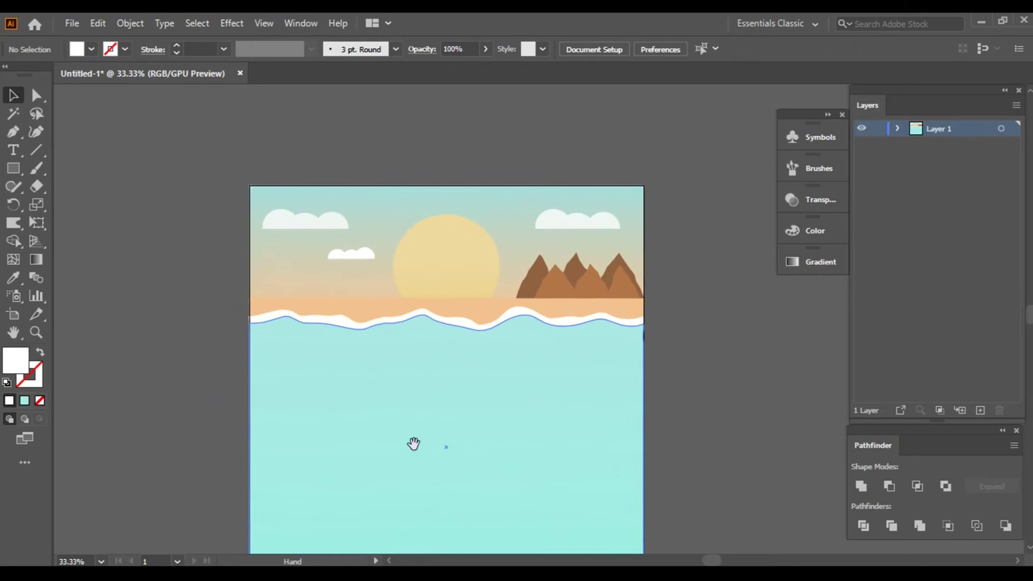
# Step: Round a sharp anchor on the foam's upper edge to a 57.7825 px corner
pyautogui.scroll(1, 413, 445)
pyautogui.scroll(2, 441, 316)
pyautogui.moveTo(442, 409); pyautogui.dragTo(551, 420)
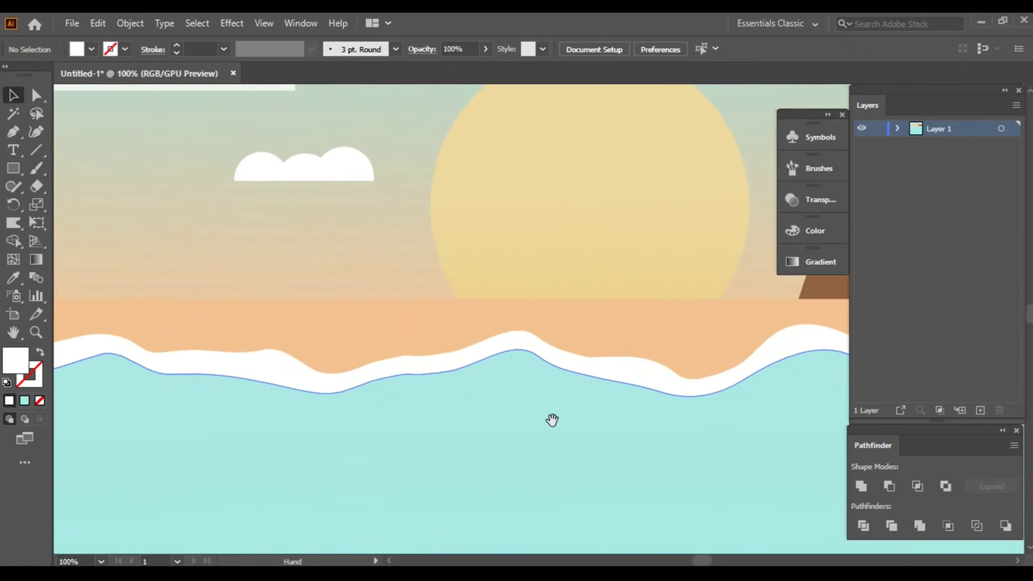
pyautogui.click(473, 345)
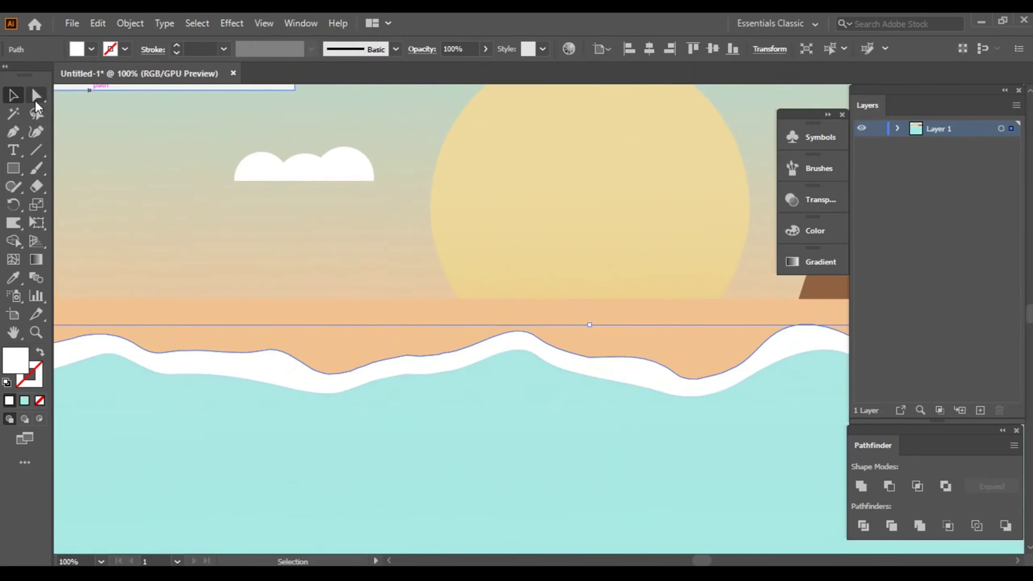
pyautogui.click(37, 95)
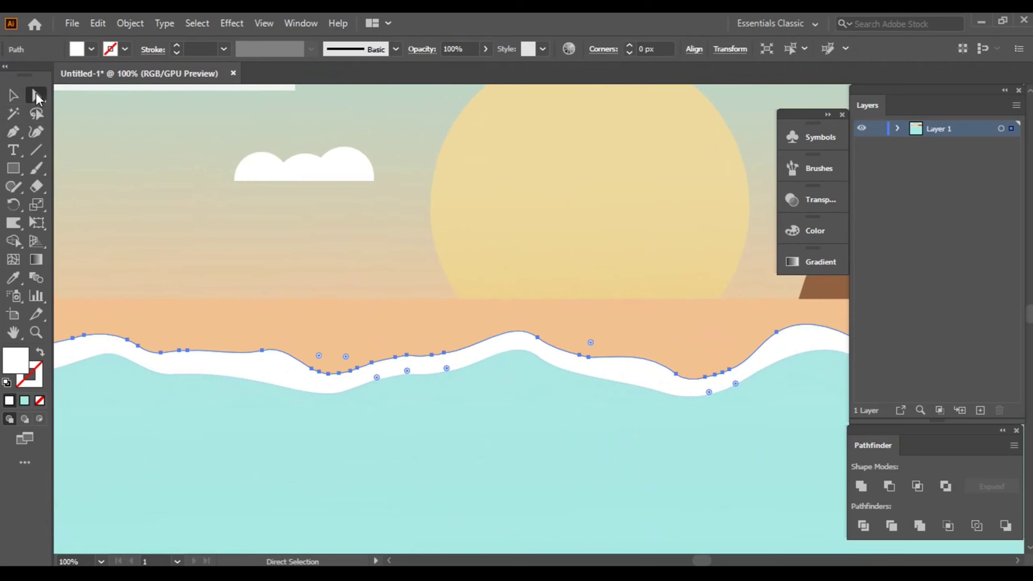
pyautogui.click(350, 370)
pyautogui.moveTo(345, 357); pyautogui.dragTo(342, 344)
pyautogui.moveTo(590, 343); pyautogui.dragTo(596, 290)
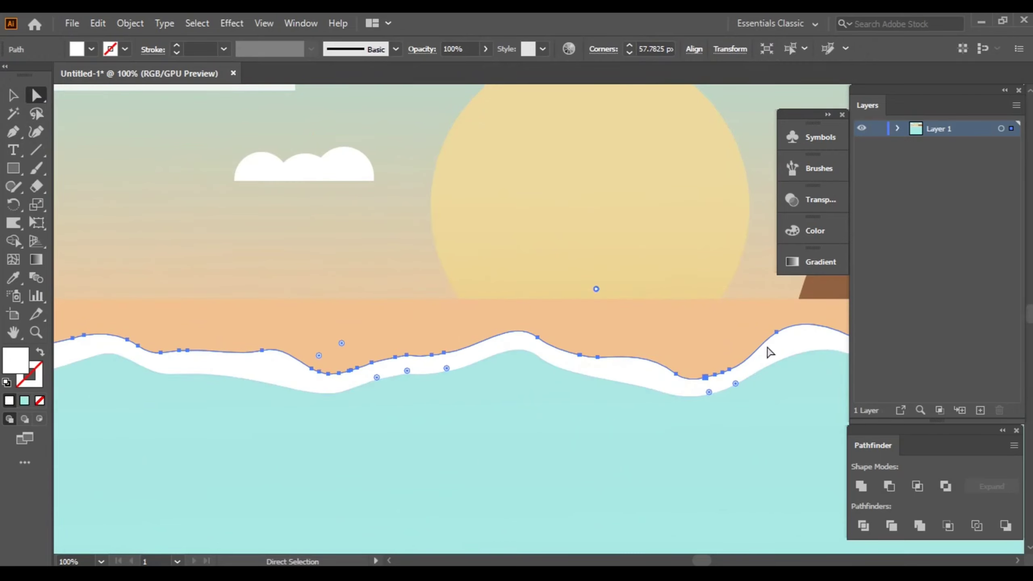
# Step: Nudge a segment of the foam's dip to smooth it, then deselect the foam
pyautogui.keyDown('alt'); pyautogui.scroll(2, 760, 379); pyautogui.keyUp('alt')
pyautogui.keyDown('alt'); pyautogui.scroll(1, 648, 392); pyautogui.keyUp('alt')
pyautogui.keyDown('alt'); pyautogui.scroll(1, 497, 423); pyautogui.keyUp('alt')
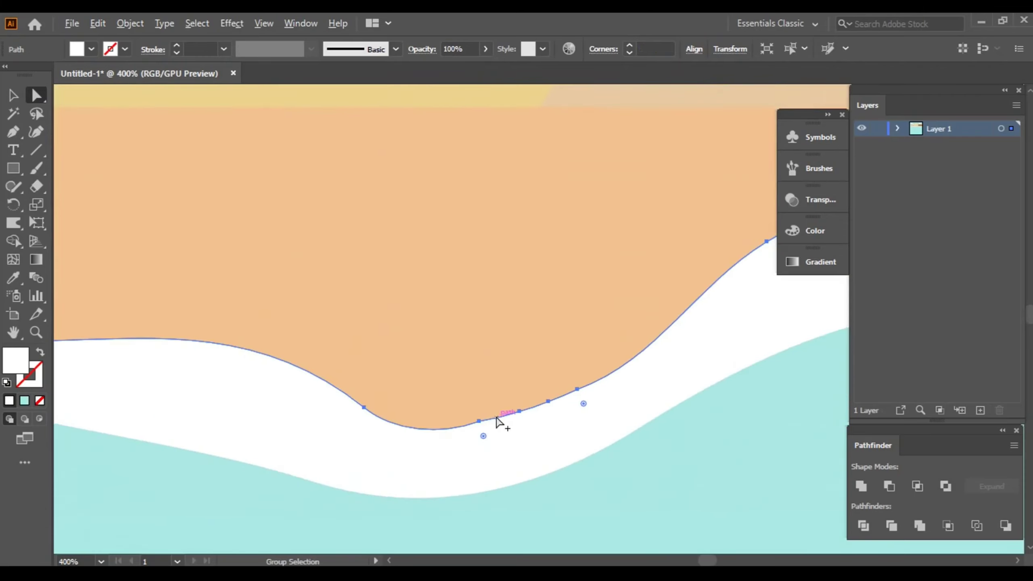
pyautogui.moveTo(516, 413); pyautogui.dragTo(549, 403)
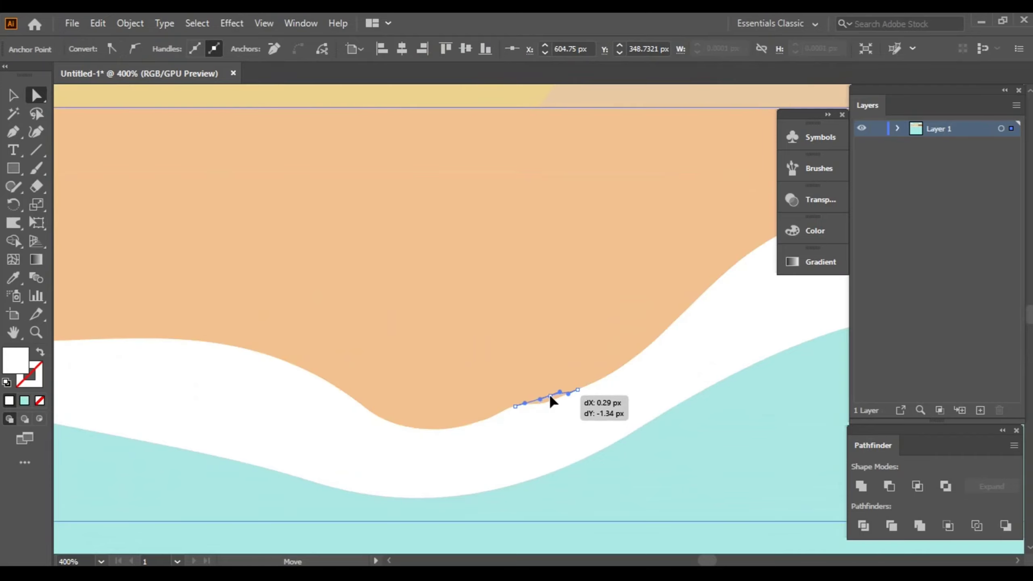
pyautogui.keyDown('alt'); pyautogui.scroll(-4, 560, 376); pyautogui.keyUp('alt')
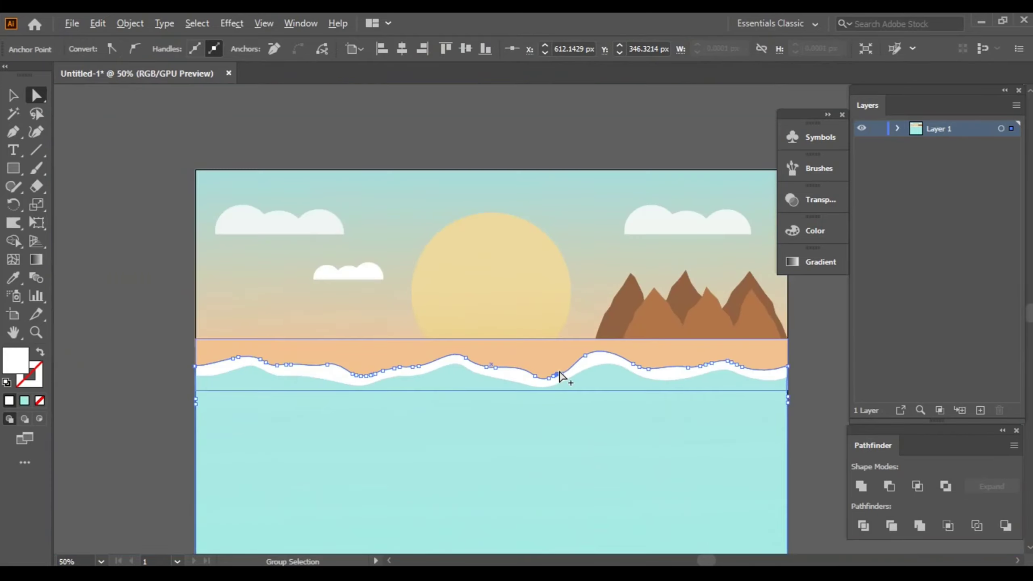
pyautogui.keyDown('alt'); pyautogui.scroll(-2, 560, 376); pyautogui.keyUp('alt')
pyautogui.moveTo(434, 359); pyautogui.dragTo(511, 359)
pyautogui.click(13, 95)
pyautogui.click(173, 260)
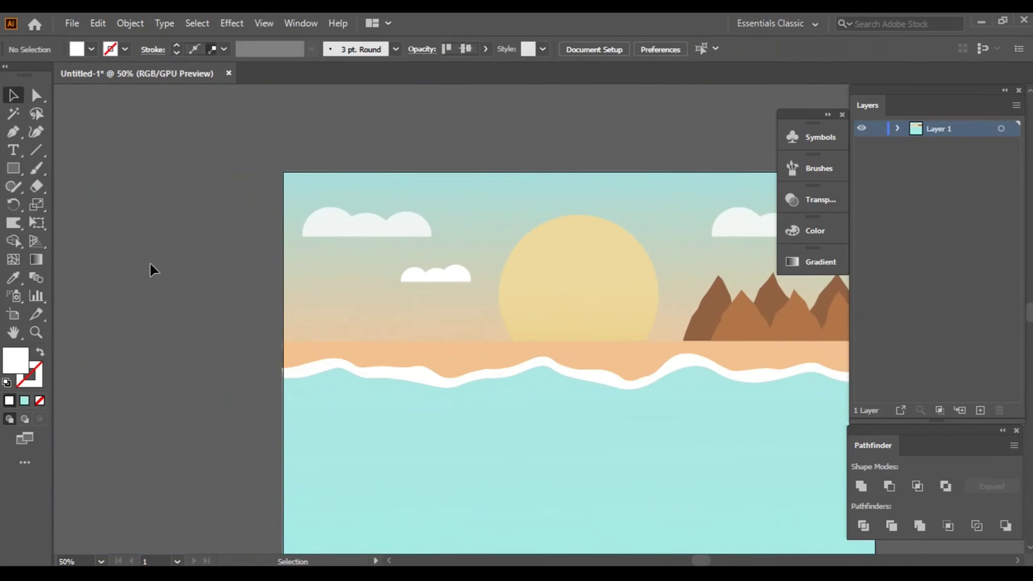
pyautogui.moveTo(608, 448); pyautogui.dragTo(515, 380)
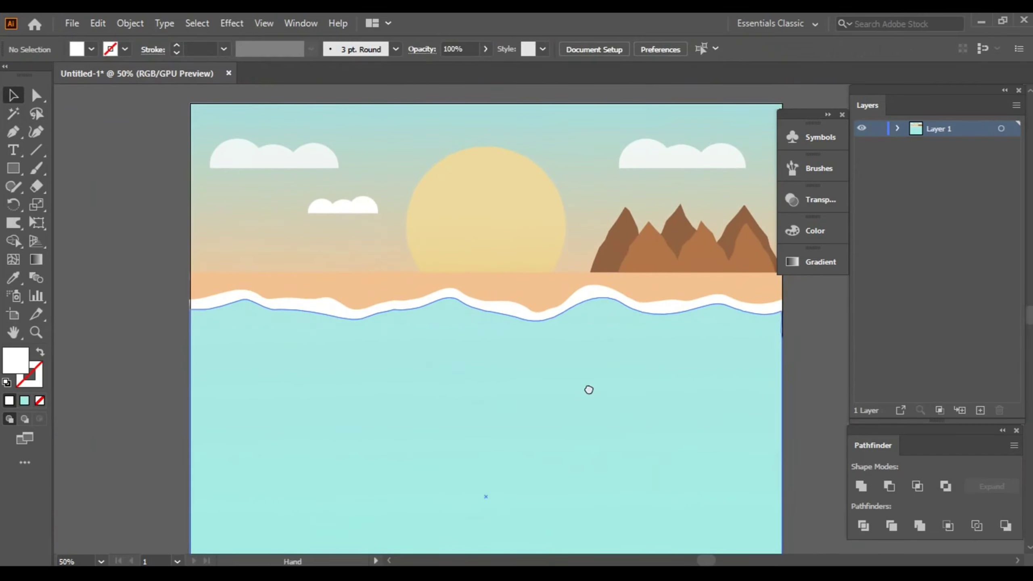
# Step: Draw a thin white bar across the water below the foam and drop a copy lower down
pyautogui.moveTo(588, 389); pyautogui.dragTo(510, 342)
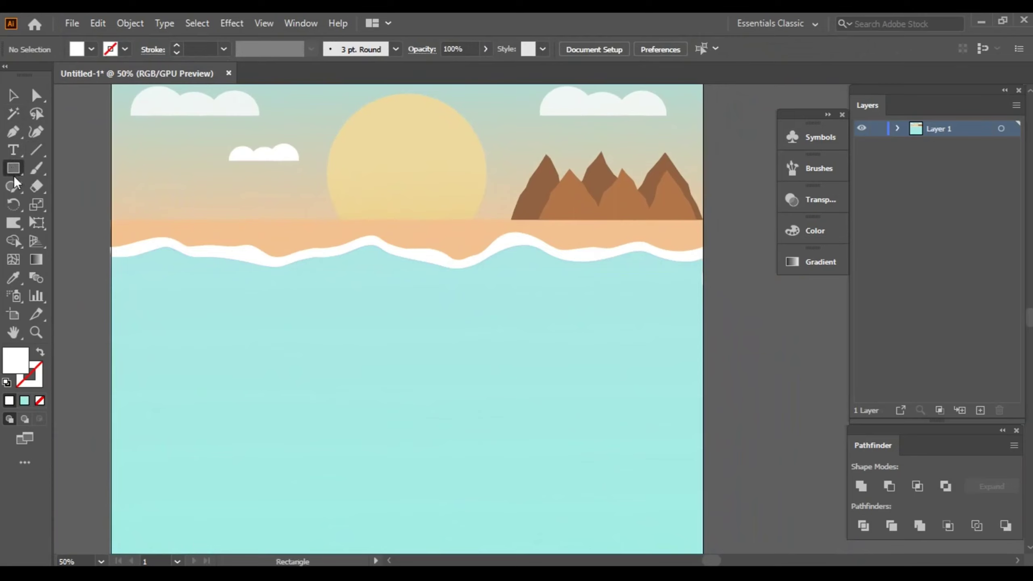
pyautogui.moveTo(105, 266)
pyautogui.mouseDown()
pyautogui.moveTo(596, 288)
pyautogui.moveTo(716, 274)
pyautogui.mouseUp()
pyautogui.click(13, 96)
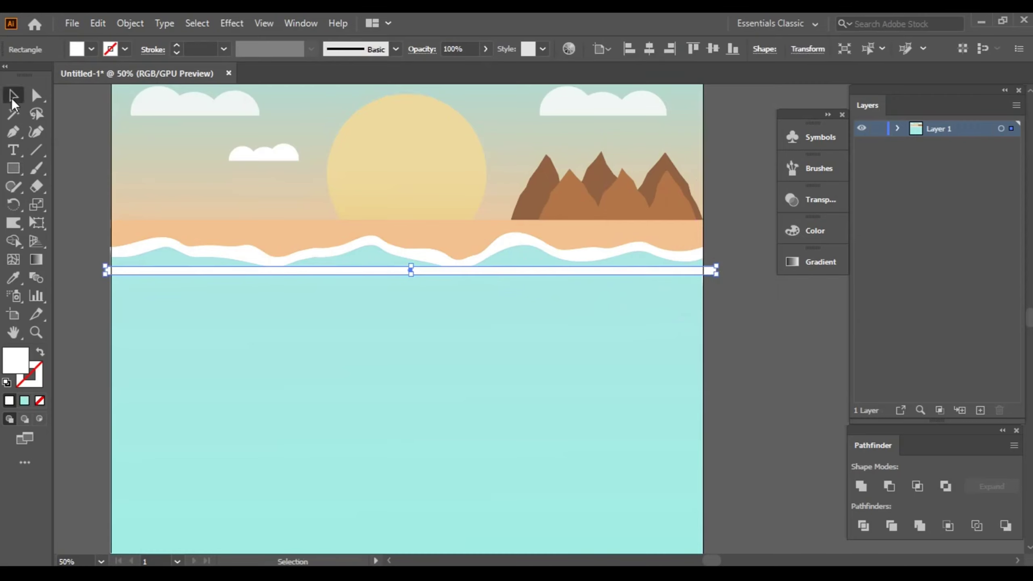
pyautogui.scroll(2, 416, 263)
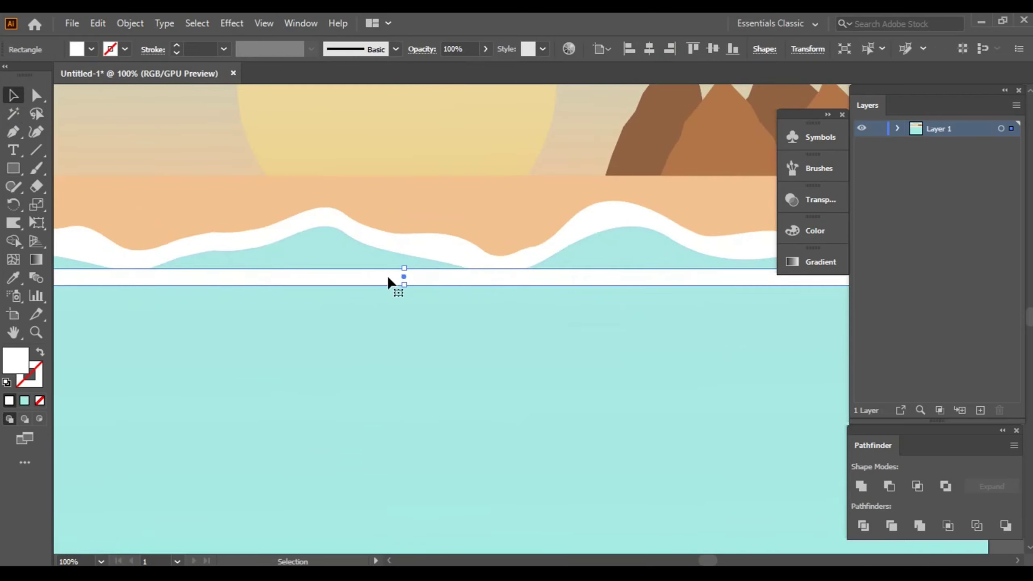
pyautogui.moveTo(402, 276); pyautogui.dragTo(400, 327)
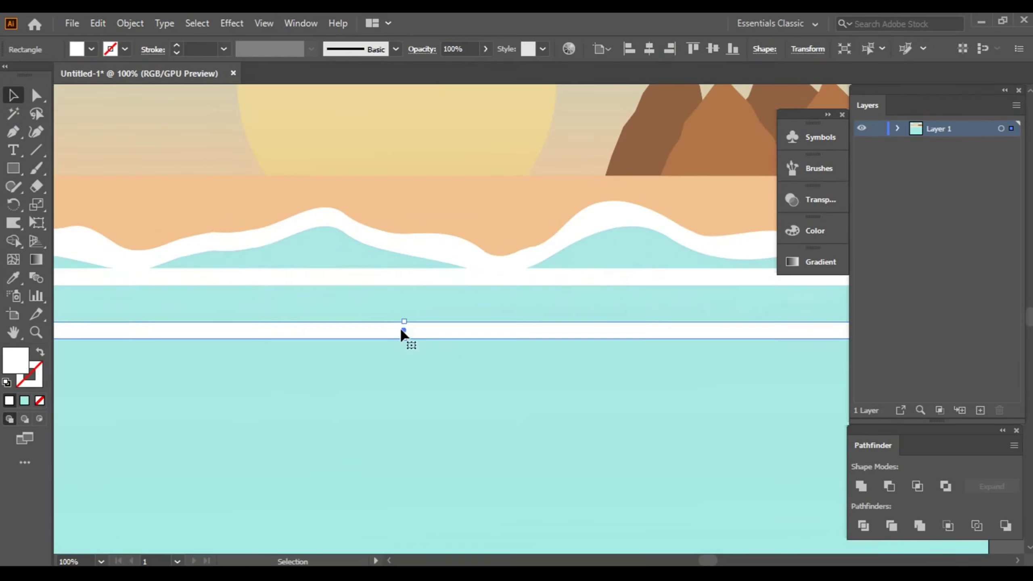
# Step: Move the upper white bar down, nudging it closer to the lower one
pyautogui.scroll(-3, 465, 321)
pyautogui.scroll(1, 706, 311)
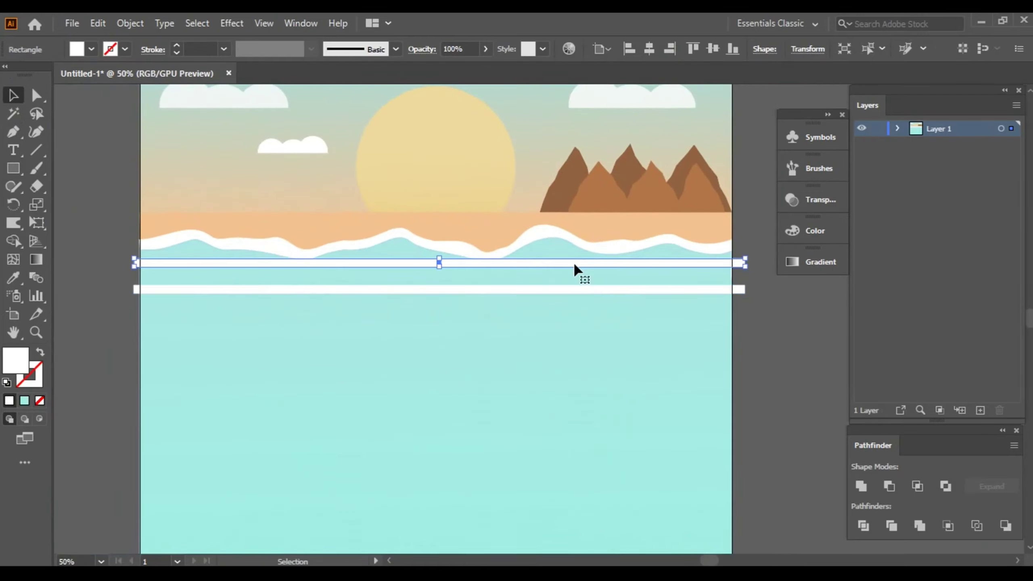
pyautogui.moveTo(574, 264); pyautogui.dragTo(606, 277)
pyautogui.press('Down')
pyautogui.press('Down')
pyautogui.press('Down')
pyautogui.press('Down')
pyautogui.press('Down')
pyautogui.press('Down')
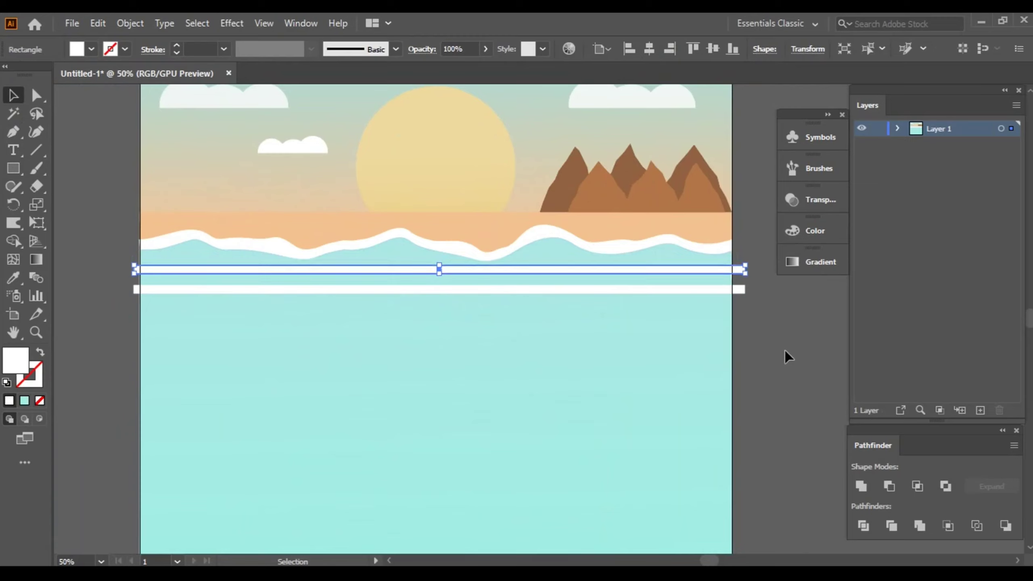
pyautogui.press('Down')
pyautogui.press('Down')
pyautogui.press('Down')
pyautogui.press('Down')
pyautogui.press('Down')
pyautogui.press('Down')
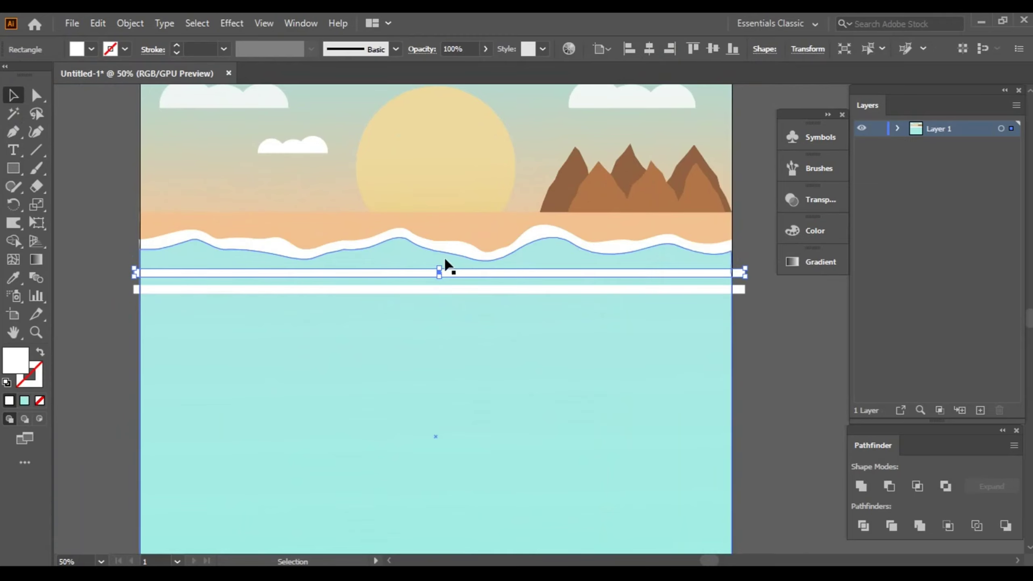
# Step: Thin both white stripes by dragging their top edges down
pyautogui.scroll(3, 445, 263)
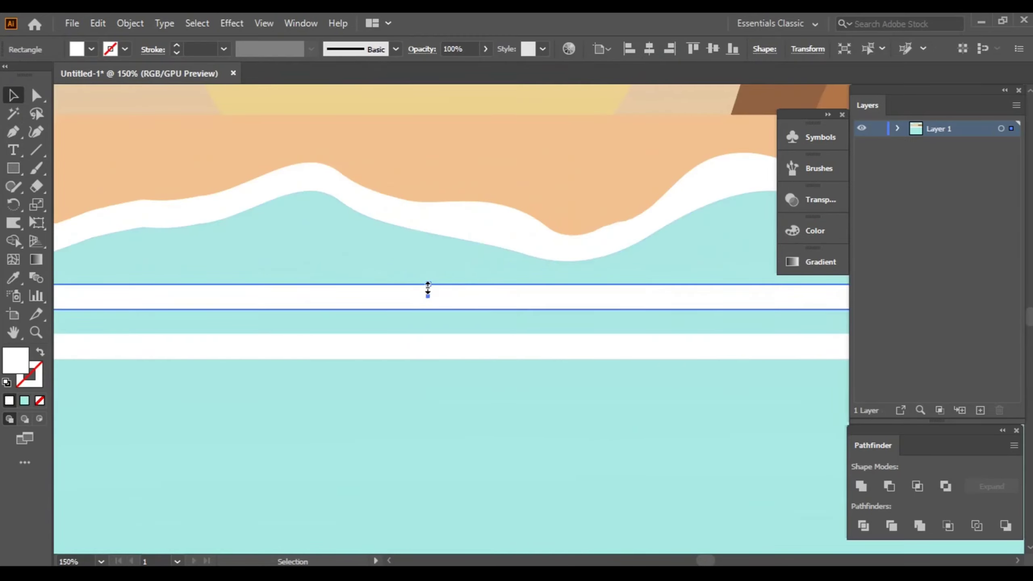
pyautogui.moveTo(428, 285); pyautogui.dragTo(428, 293)
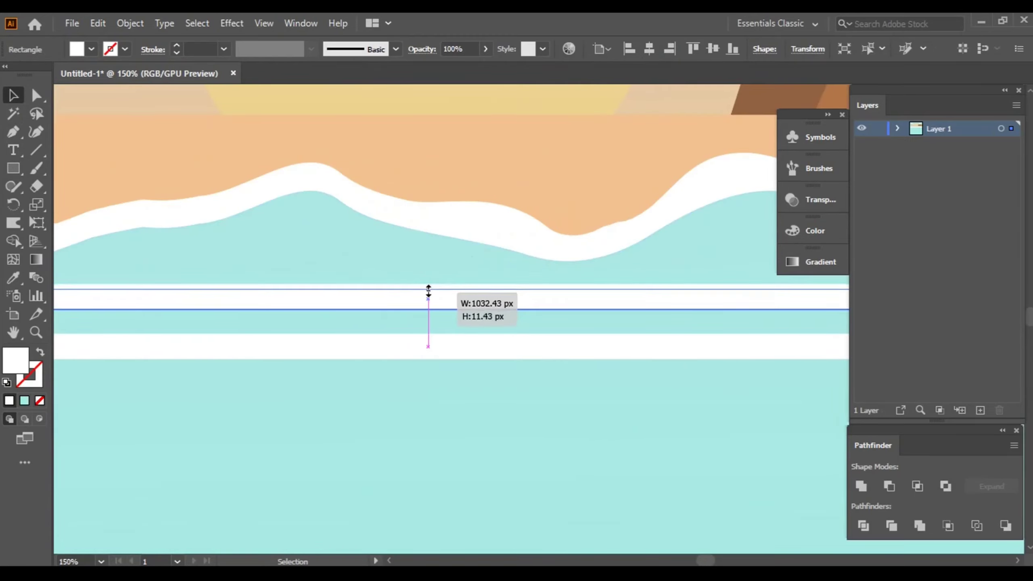
pyautogui.click(422, 347)
pyautogui.moveTo(429, 335); pyautogui.dragTo(429, 347)
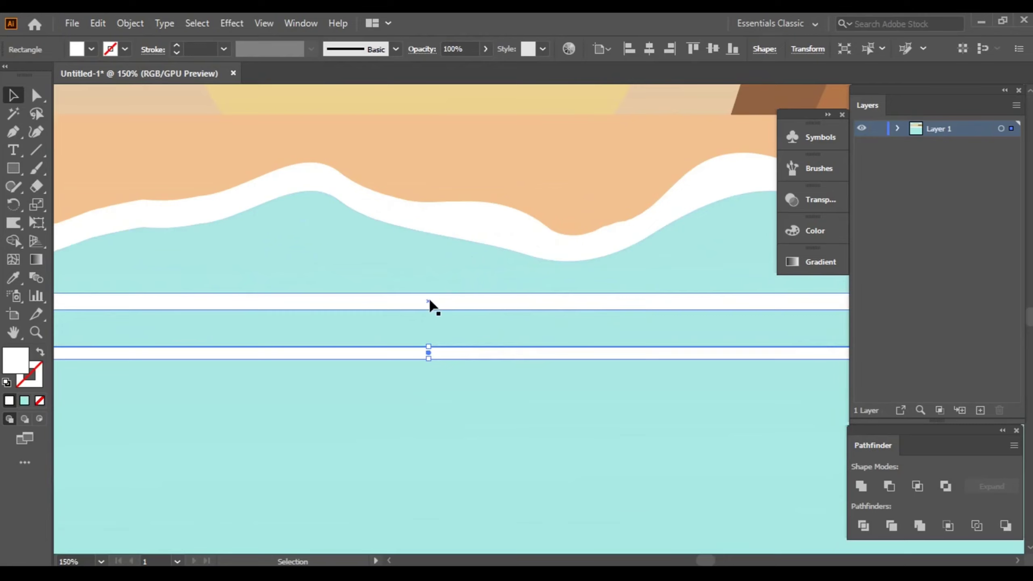
pyautogui.click(428, 301)
pyautogui.moveTo(429, 293); pyautogui.dragTo(429, 298)
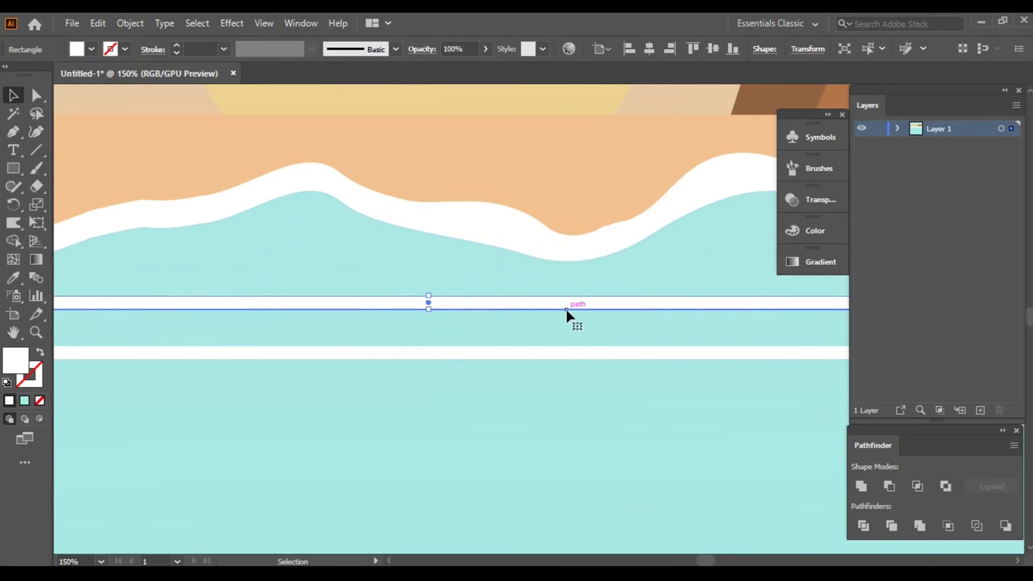
pyautogui.scroll(-3, 569, 316)
pyautogui.click(789, 316)
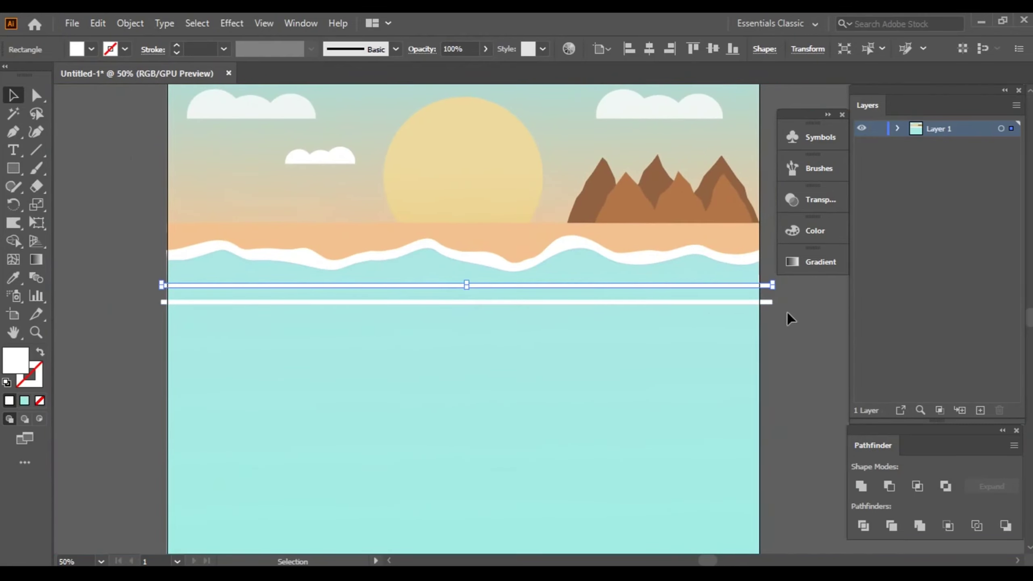
pyautogui.moveTo(799, 320); pyautogui.dragTo(767, 319)
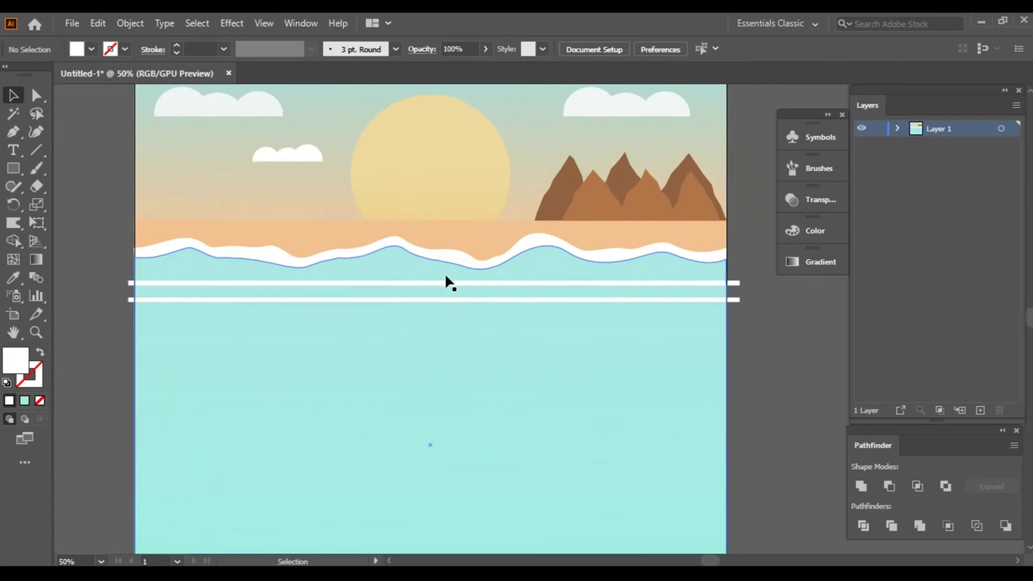
# Step: Warp the upper white stripe into a wave
pyautogui.click(422, 281)
pyautogui.keyDown('shift'); pyautogui.click(423, 300); pyautogui.keyUp('shift')
pyautogui.click(13, 223)
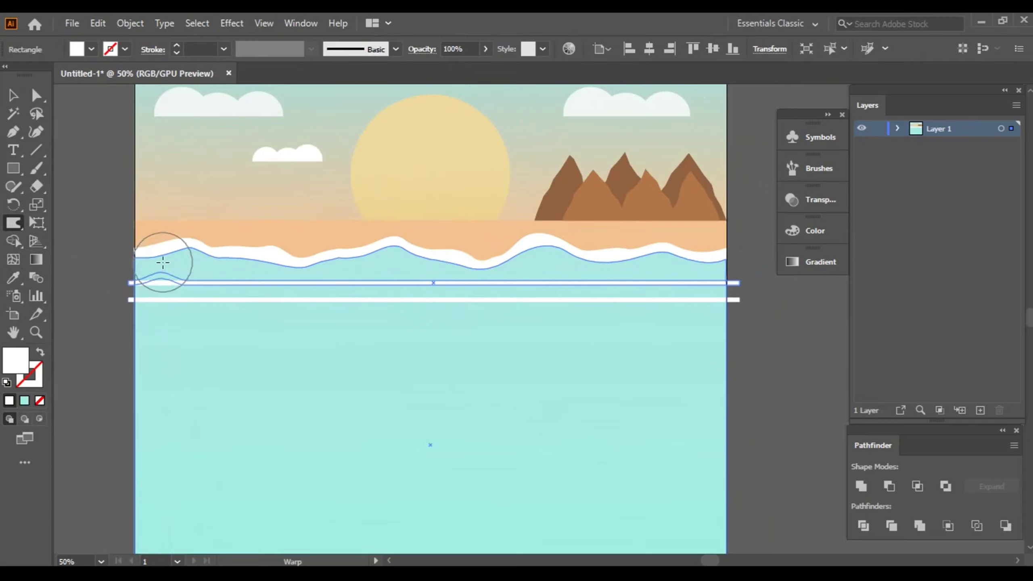
pyautogui.moveTo(162, 261)
pyautogui.mouseDown()
pyautogui.moveTo(306, 287)
pyautogui.moveTo(535, 272)
pyautogui.moveTo(577, 256)
pyautogui.moveTo(657, 274)
pyautogui.moveTo(669, 244)
pyautogui.moveTo(688, 277)
pyautogui.moveTo(703, 266)
pyautogui.mouseUp()
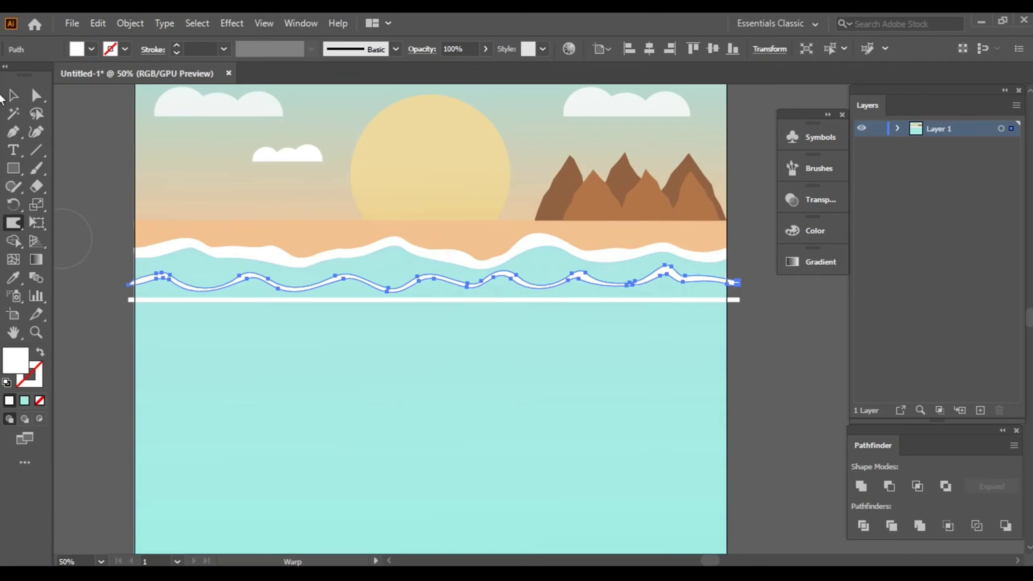
# Step: Warp the still-straight lower white stripe into a wave as well
pyautogui.click(13, 95)
pyautogui.click(456, 300)
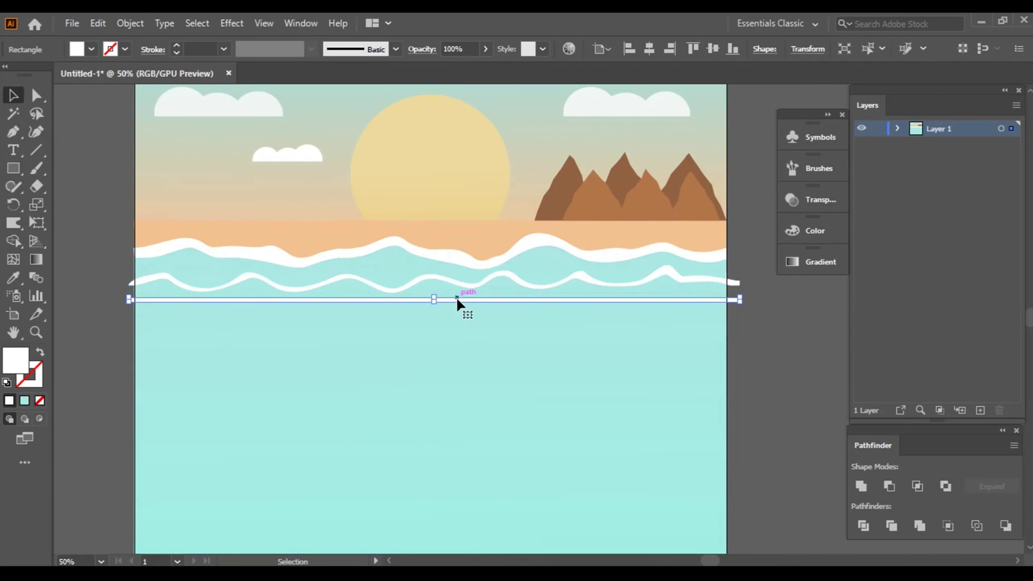
pyautogui.click(13, 223)
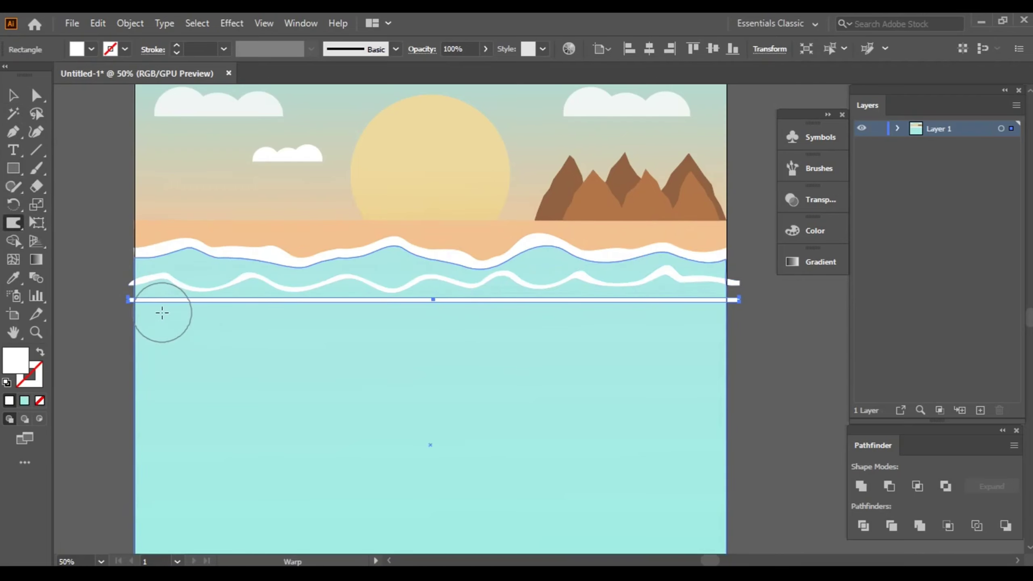
pyautogui.moveTo(161, 311)
pyautogui.mouseDown()
pyautogui.moveTo(194, 289)
pyautogui.moveTo(291, 285)
pyautogui.moveTo(570, 300)
pyautogui.moveTo(741, 290)
pyautogui.mouseUp()
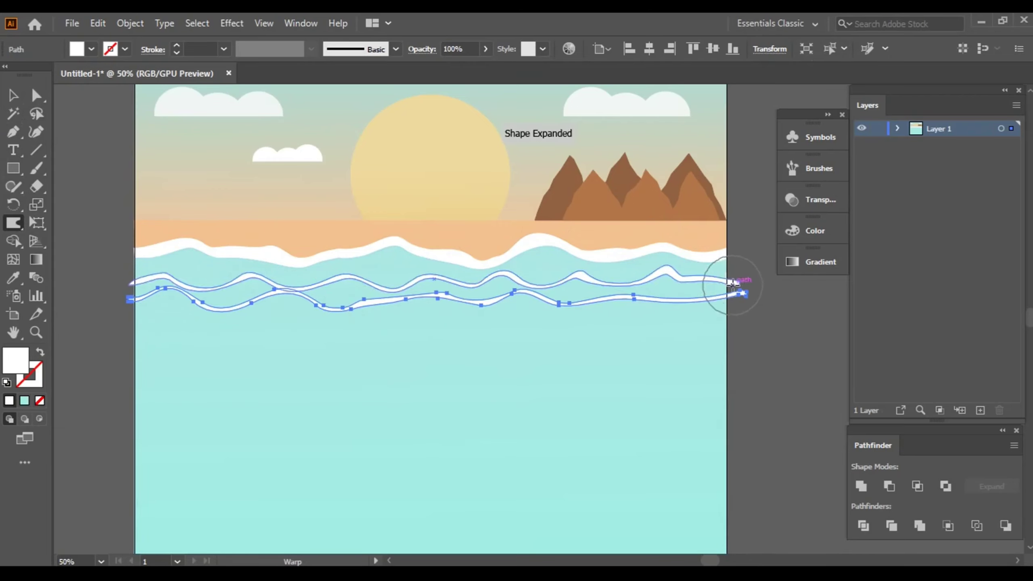
pyautogui.click(13, 97)
pyautogui.click(73, 326)
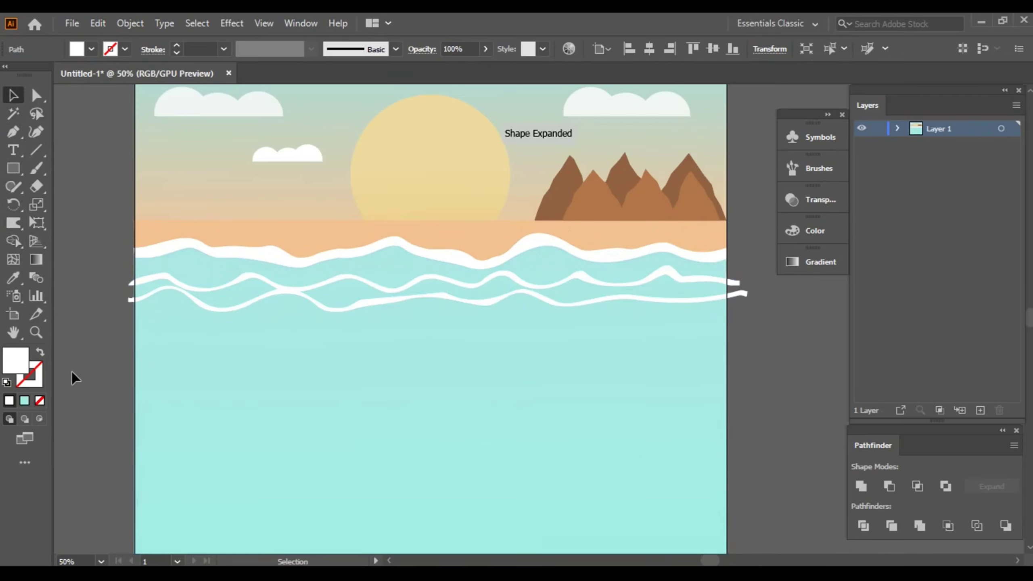
pyautogui.moveTo(549, 384); pyautogui.dragTo(546, 346)
pyautogui.click(423, 258)
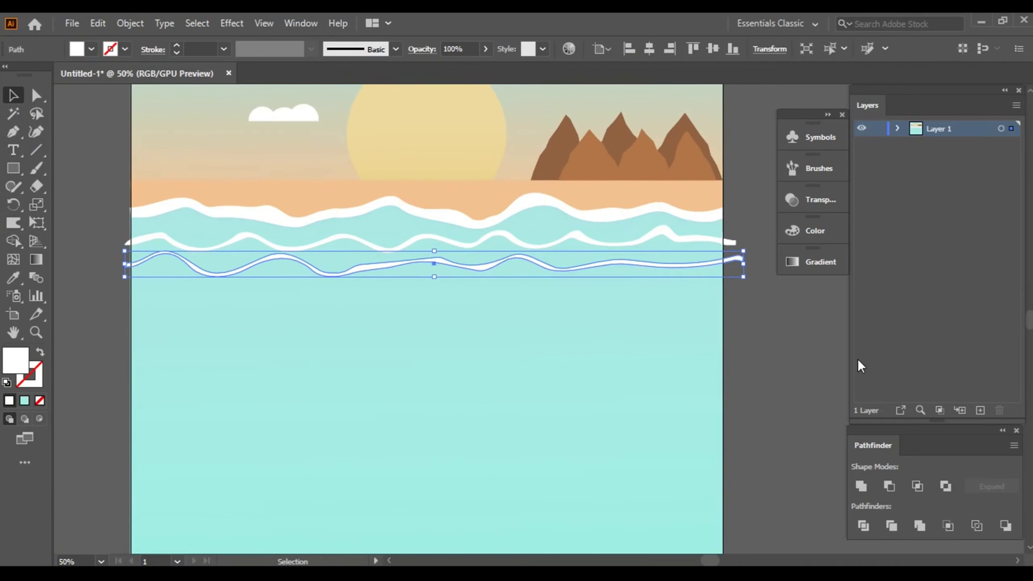
# Step: Nudge the upper wave line up and back down, and the lower one up and left
pyautogui.hotkey('ctrl', 'shift', 'a')
pyautogui.click(443, 243)
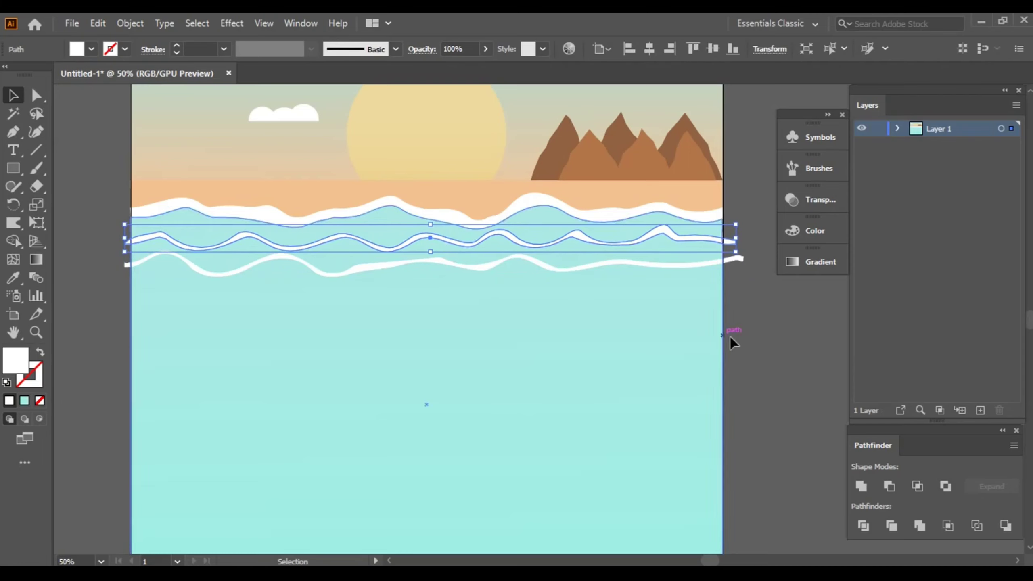
pyautogui.press('Up')
pyautogui.press('Up')
pyautogui.press('Up')
pyautogui.press('Down')
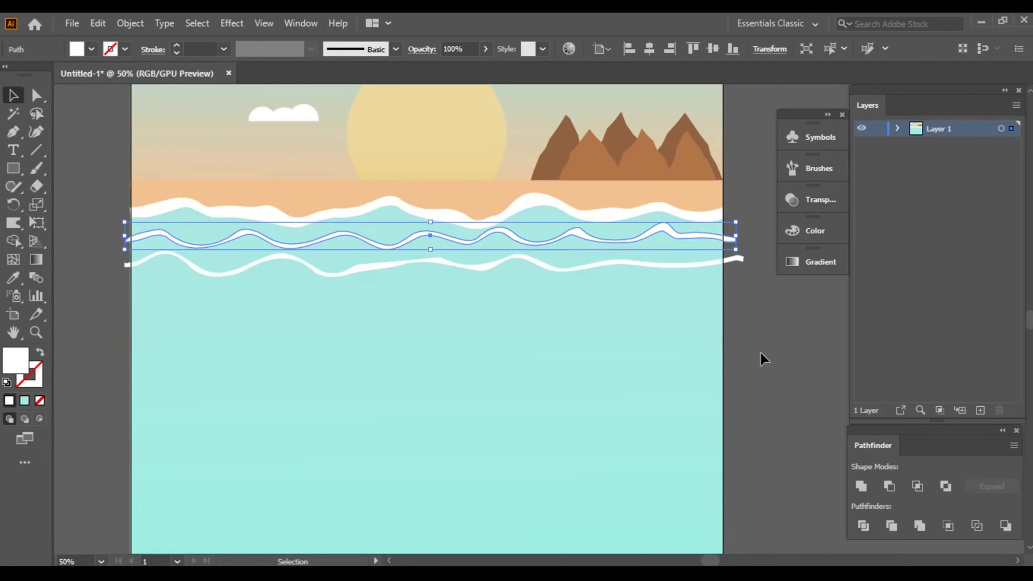
pyautogui.hotkey('ctrl', 'shift', 'a')
pyautogui.click(369, 270)
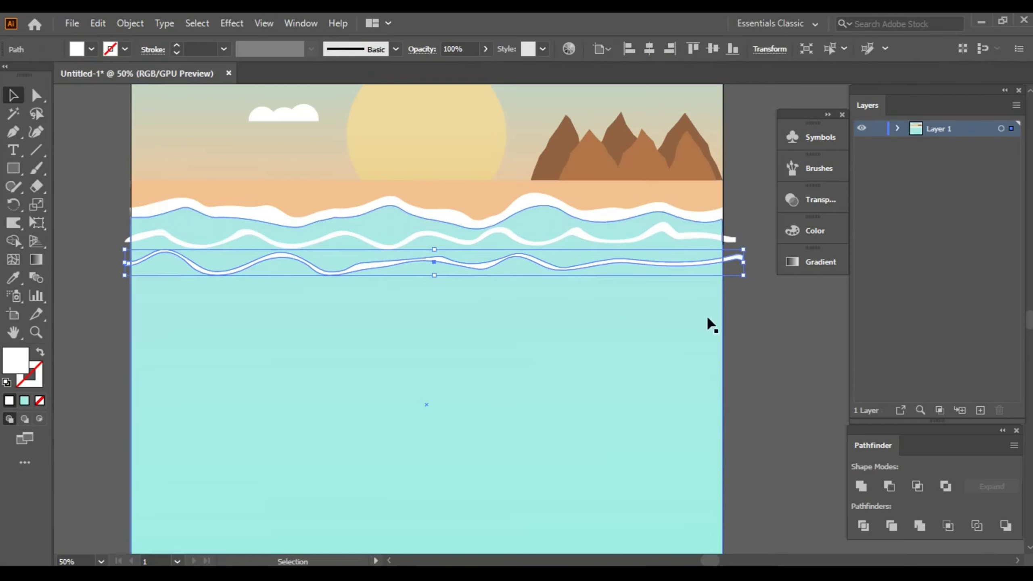
pyautogui.press('Up')
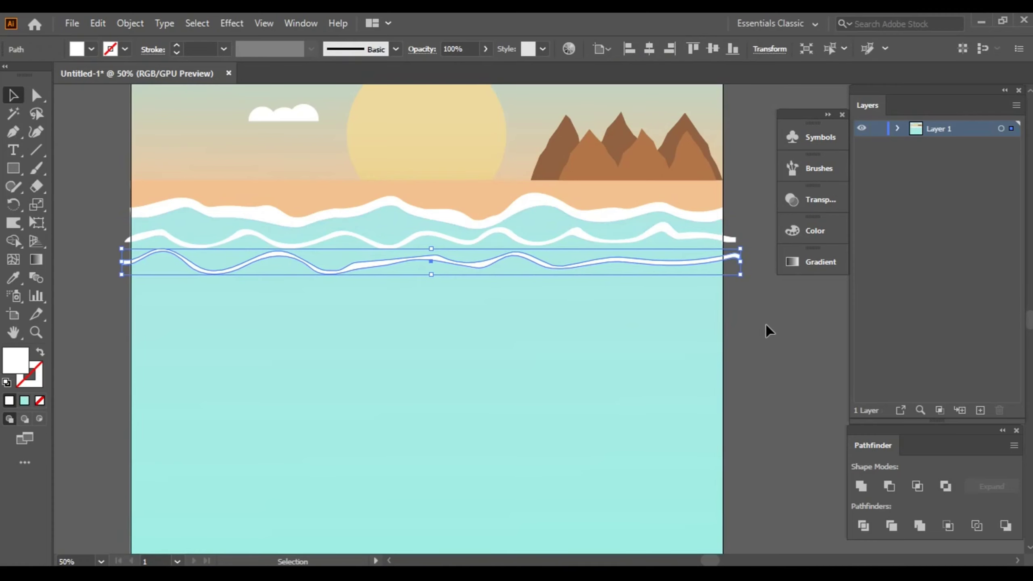
pyautogui.press('Left')
# Step: Reflect the lower wave line left to right
pyautogui.rightClick(307, 267)
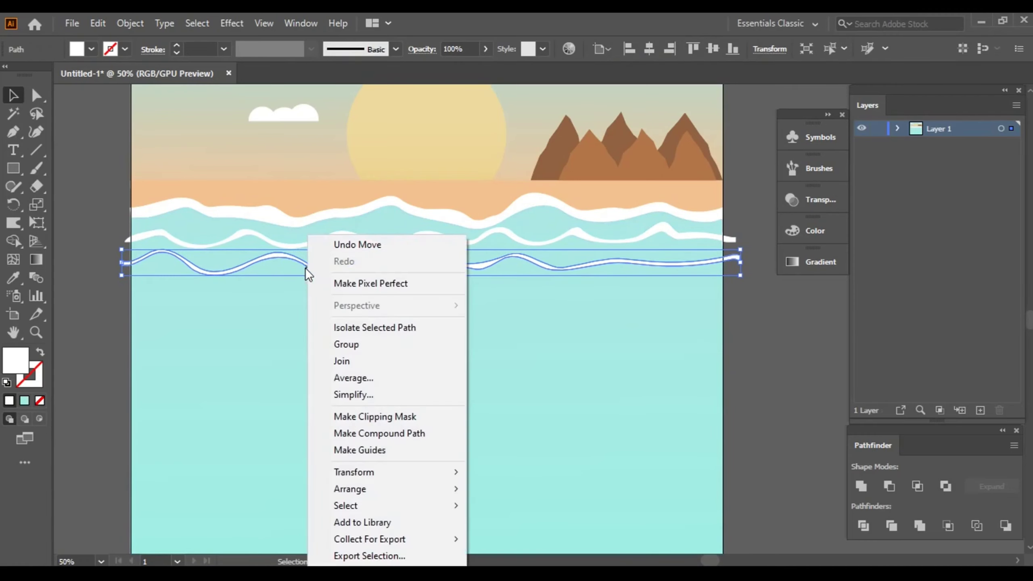
pyautogui.moveTo(354, 472)
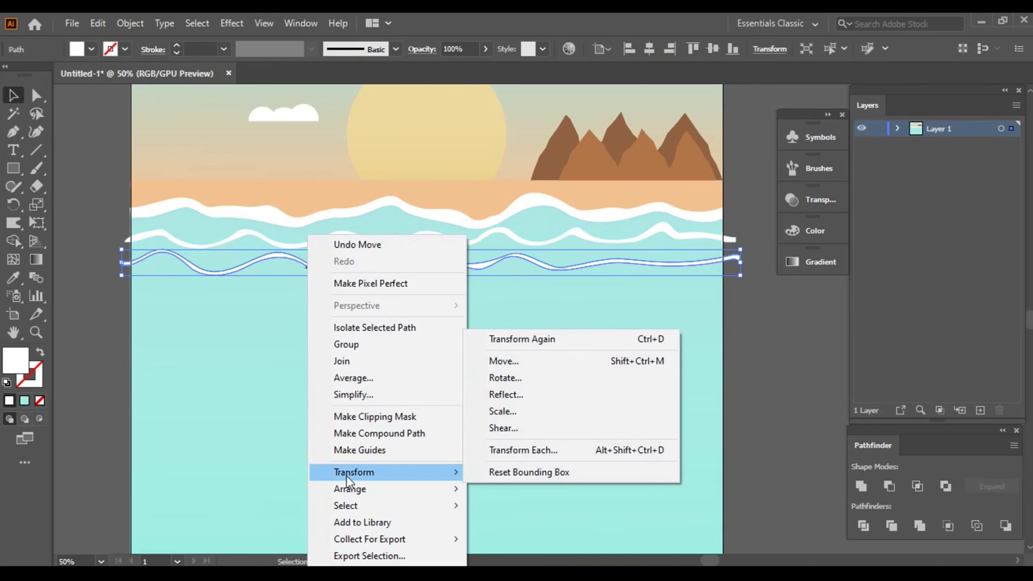
pyautogui.click(529, 394)
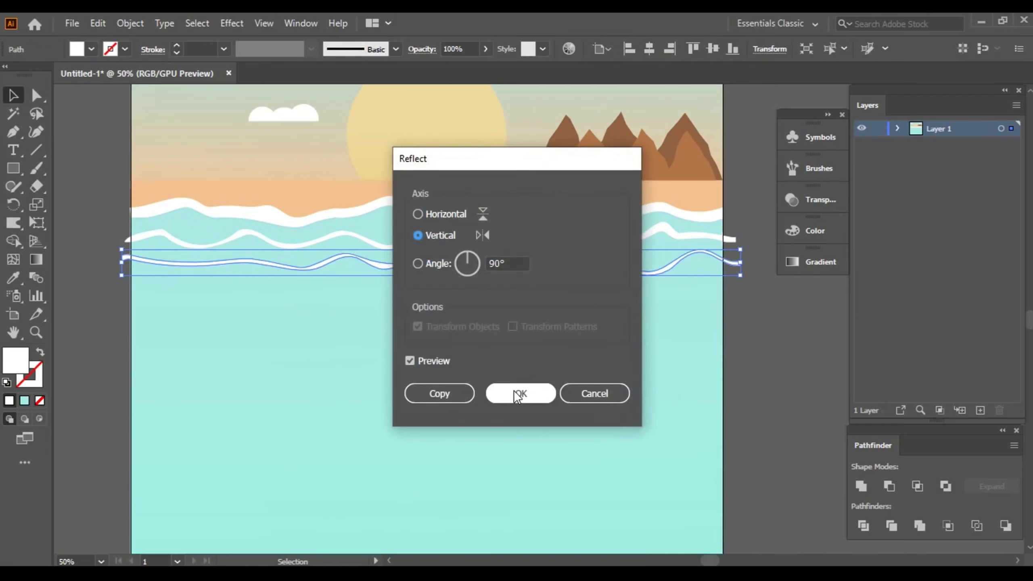
pyautogui.click(522, 391)
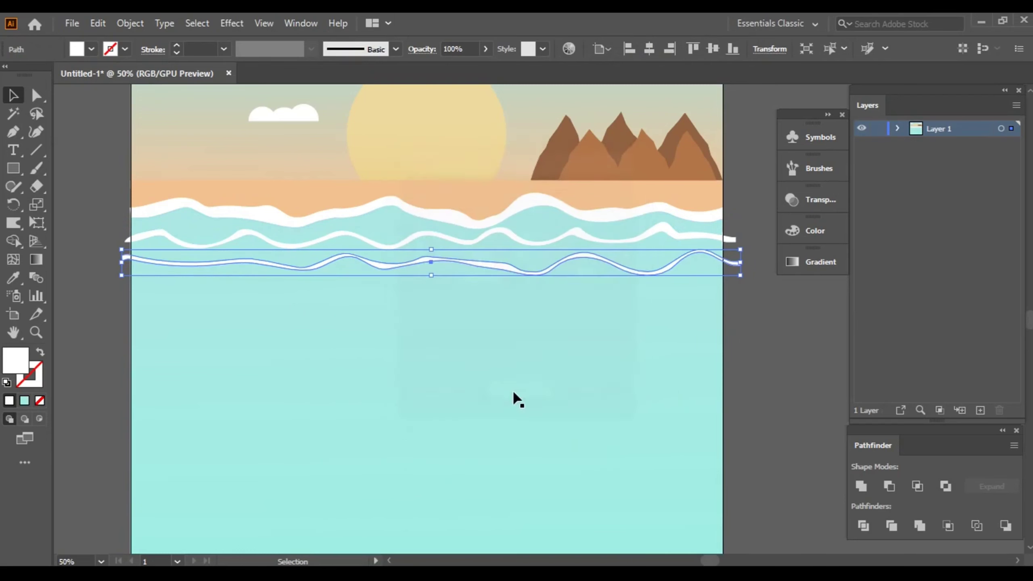
pyautogui.click(754, 333)
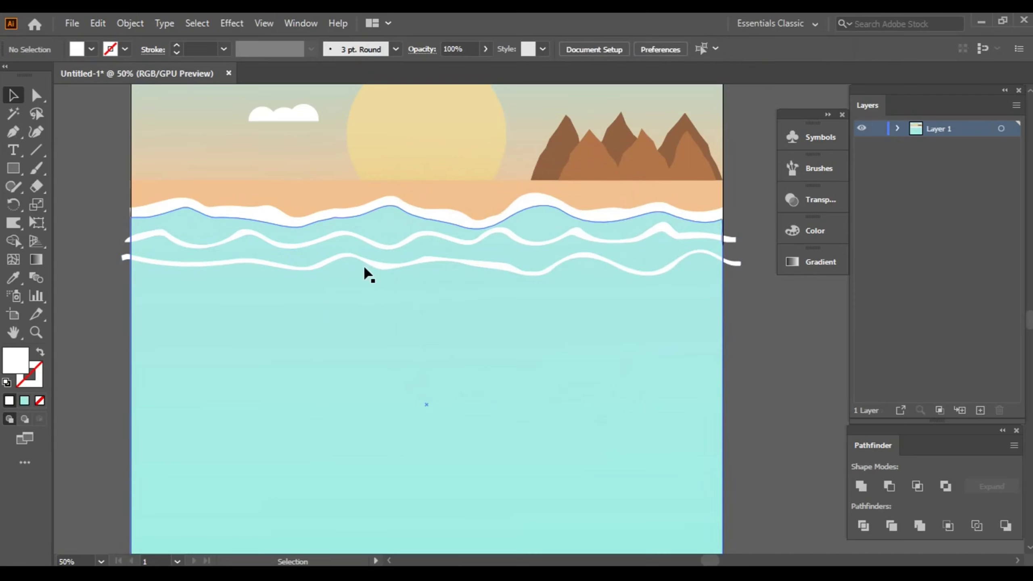
pyautogui.scroll(-1, 749, 350)
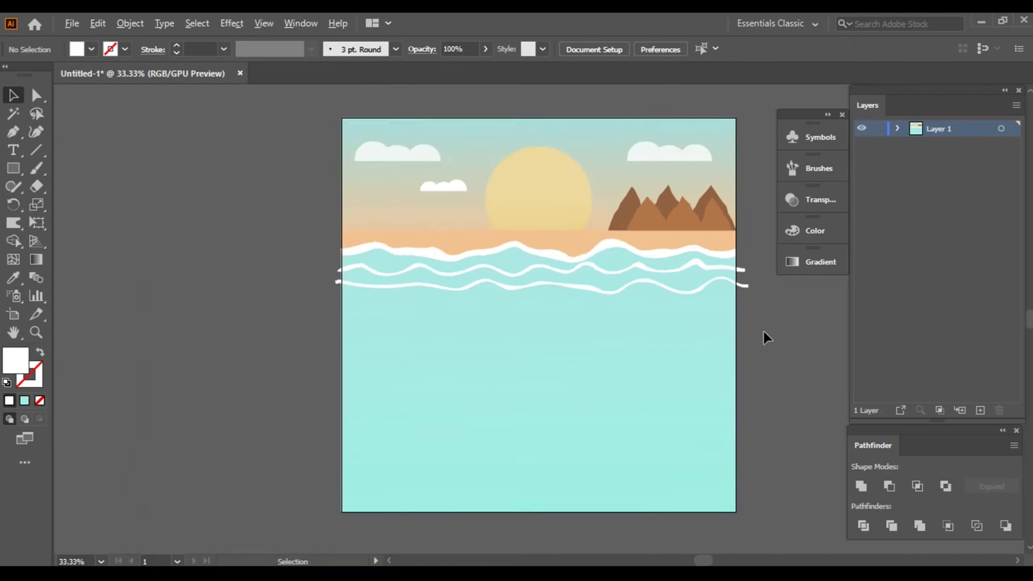
pyautogui.scroll(-1, 766, 339)
pyautogui.scroll(1, 712, 327)
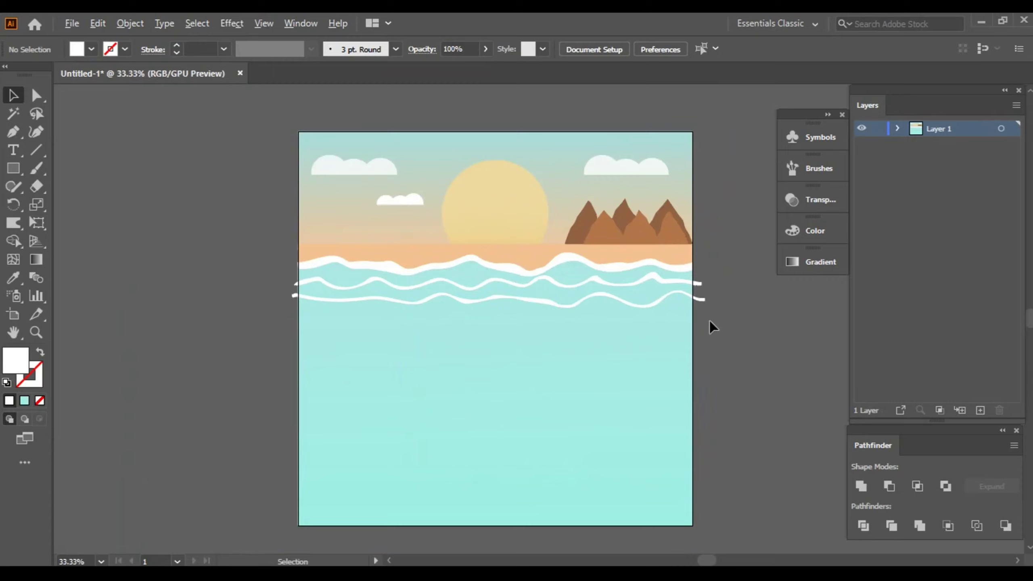
# Step: Reselect the lower wave line and nudge it up slightly
pyautogui.click(534, 298)
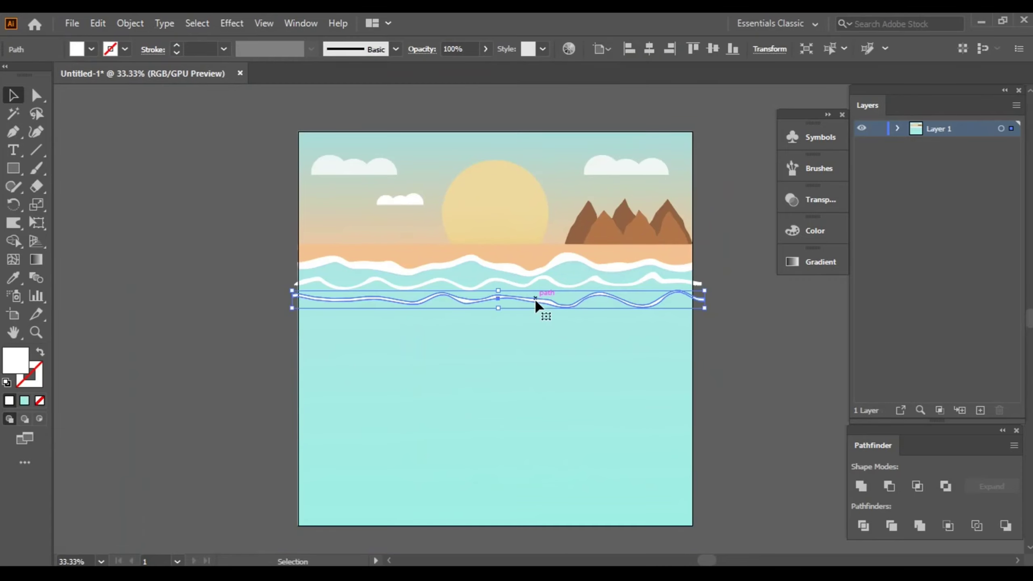
pyautogui.click(811, 339)
pyautogui.scroll(2, 547, 293)
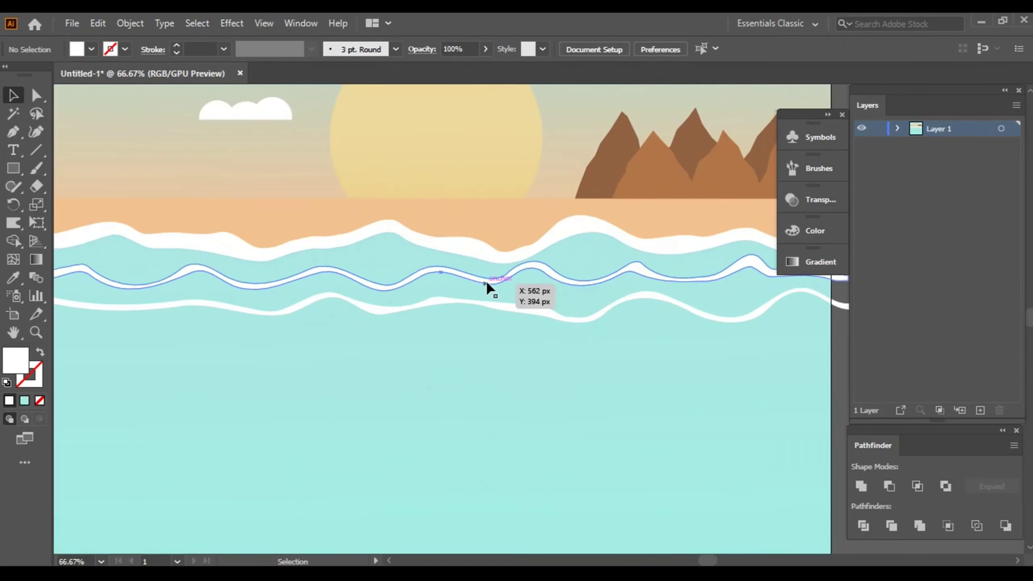
pyautogui.click(486, 284)
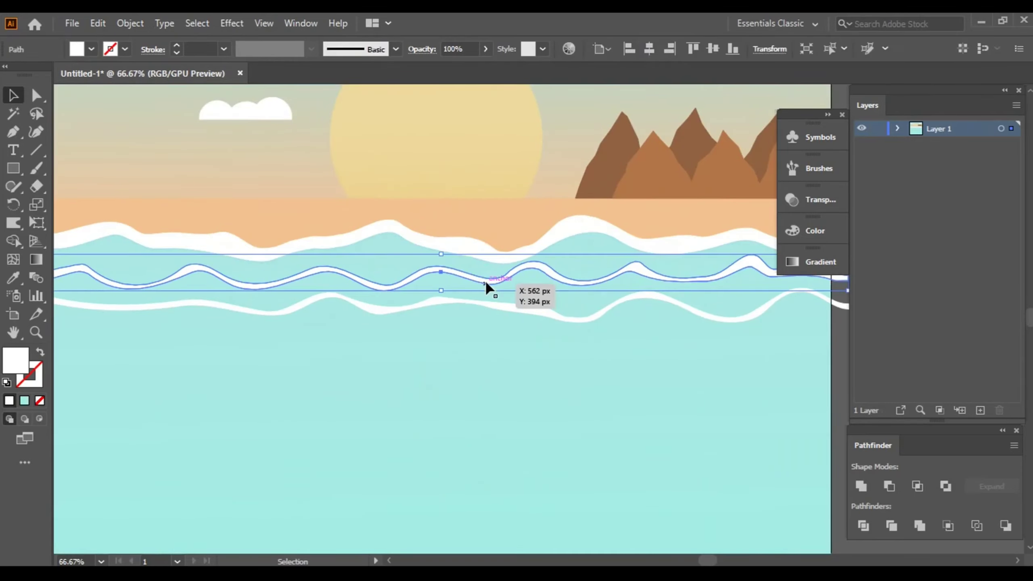
pyautogui.click(549, 316)
pyautogui.press('Up')
pyautogui.press('Up')
pyautogui.press('Up')
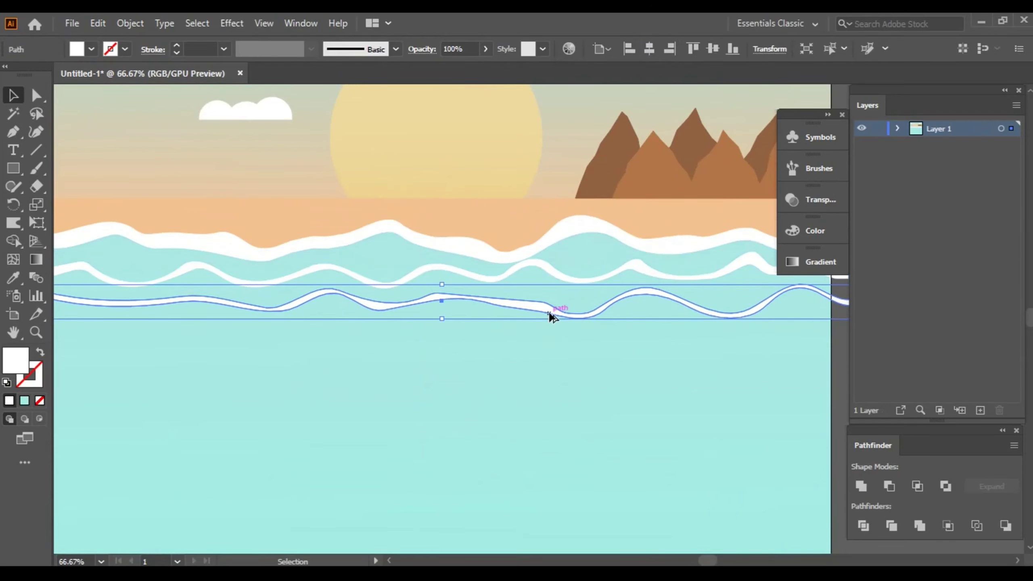
# Step: Zoom out and pan to show the empty sea below the waves
pyautogui.hotkey('ctrl', '-')
pyautogui.hotkey('ctrl', '-')
pyautogui.hotkey('ctrl', '-')
pyautogui.click(442, 360)
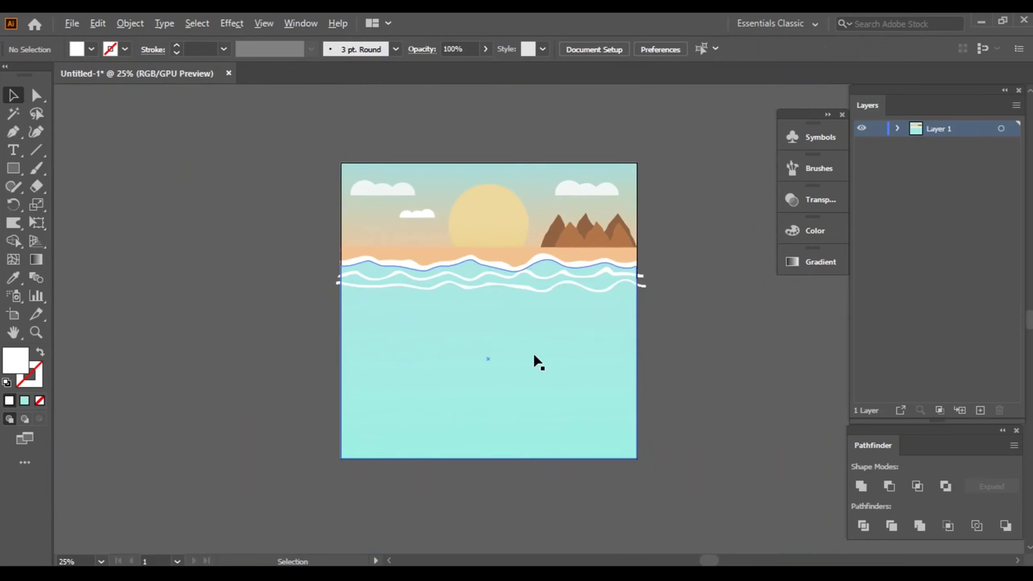
pyautogui.scroll(1, 539, 364)
pyautogui.moveTo(507, 362)
pyautogui.mouseDown()
pyautogui.moveTo(479, 333)
pyautogui.moveTo(478, 353)
pyautogui.mouseUp()
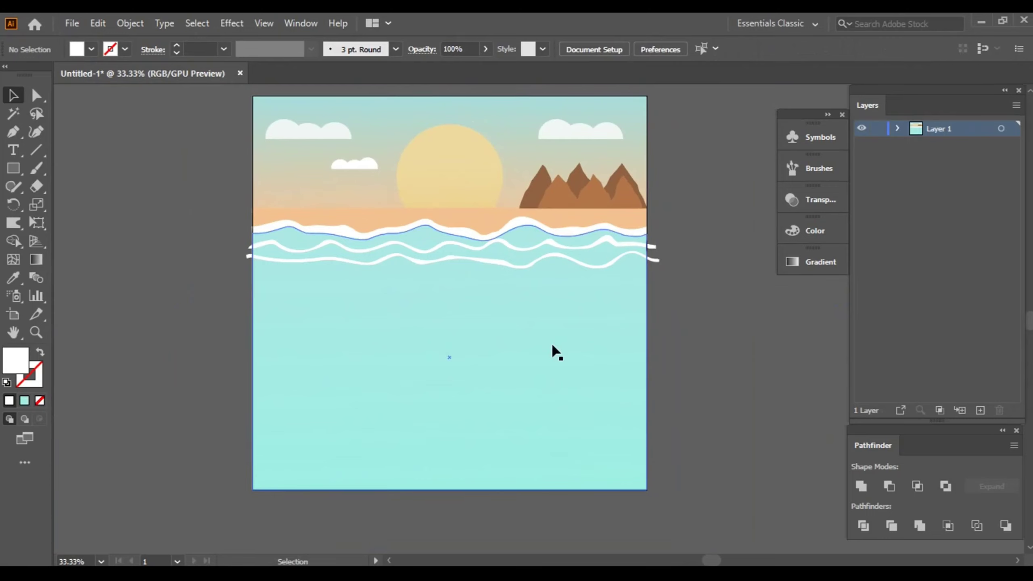
pyautogui.scroll(1, 522, 349)
pyautogui.moveTo(510, 383); pyautogui.dragTo(512, 339)
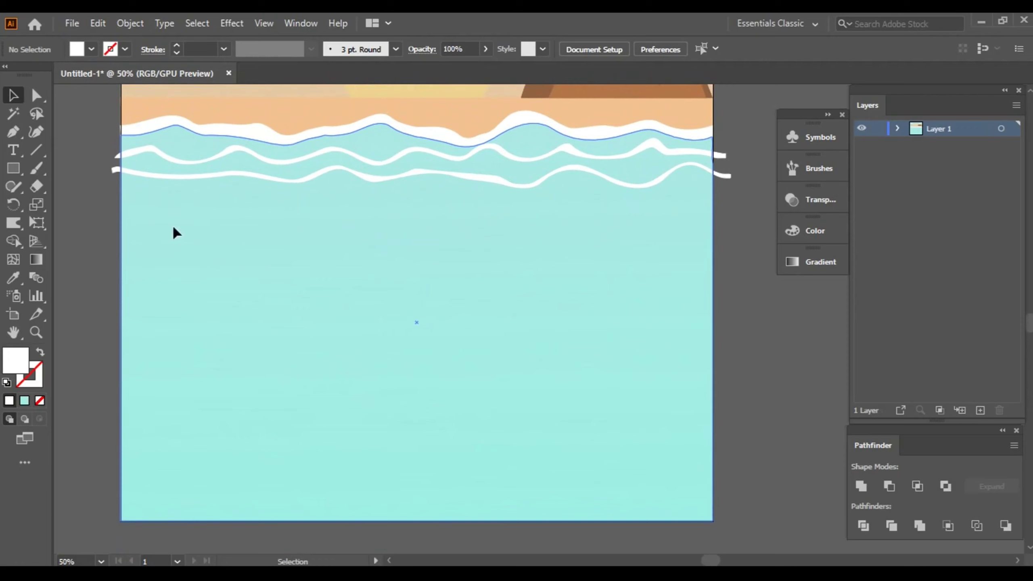
# Step: Draw a long flat rectangle about 429 × 69 px on the sea
pyautogui.press('m')
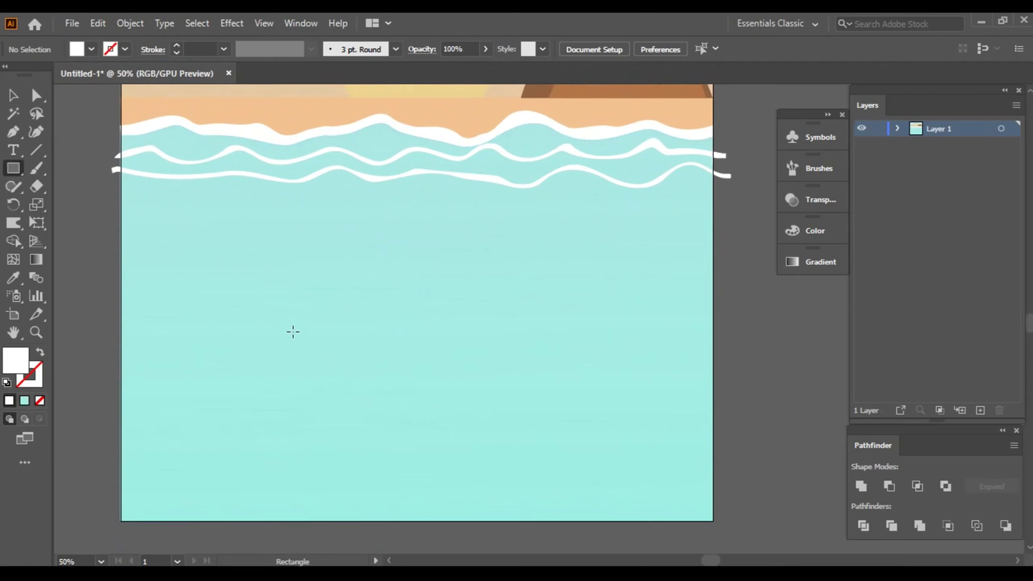
pyautogui.moveTo(293, 331); pyautogui.dragTo(540, 381)
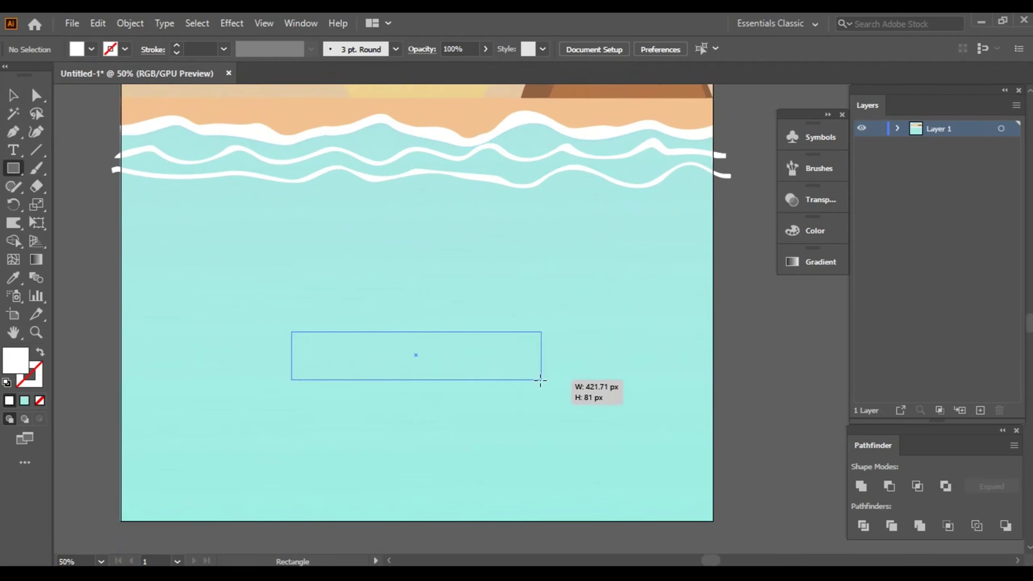
pyautogui.moveTo(540, 381)
pyautogui.mouseDown()
pyautogui.moveTo(547, 373)
pyautogui.moveTo(533, 365)
pyautogui.mouseUp()
# Step: Slant the hull's top corners and round its bottom-right corner to 50 px
pyautogui.click(34, 95)
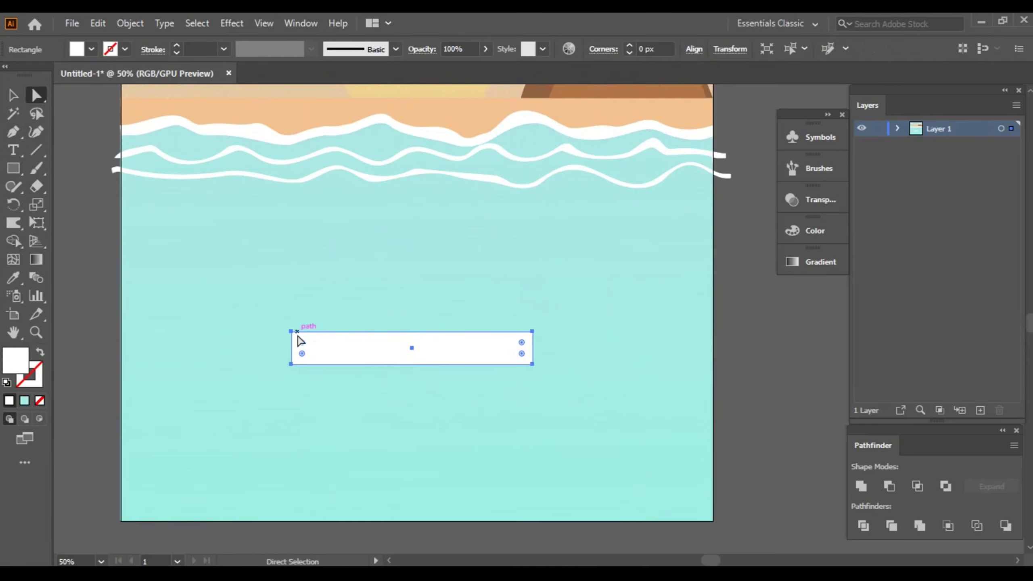
pyautogui.scroll(1, 291, 333)
pyautogui.moveTo(290, 331); pyautogui.dragTo(327, 329)
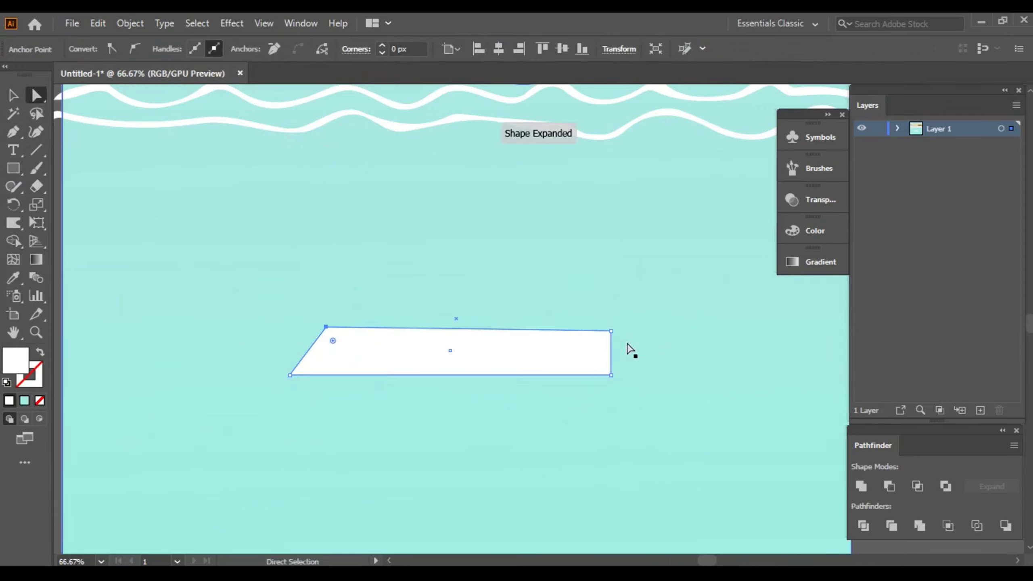
pyautogui.moveTo(611, 331)
pyautogui.mouseDown()
pyautogui.moveTo(636, 292)
pyautogui.moveTo(659, 296)
pyautogui.mouseUp()
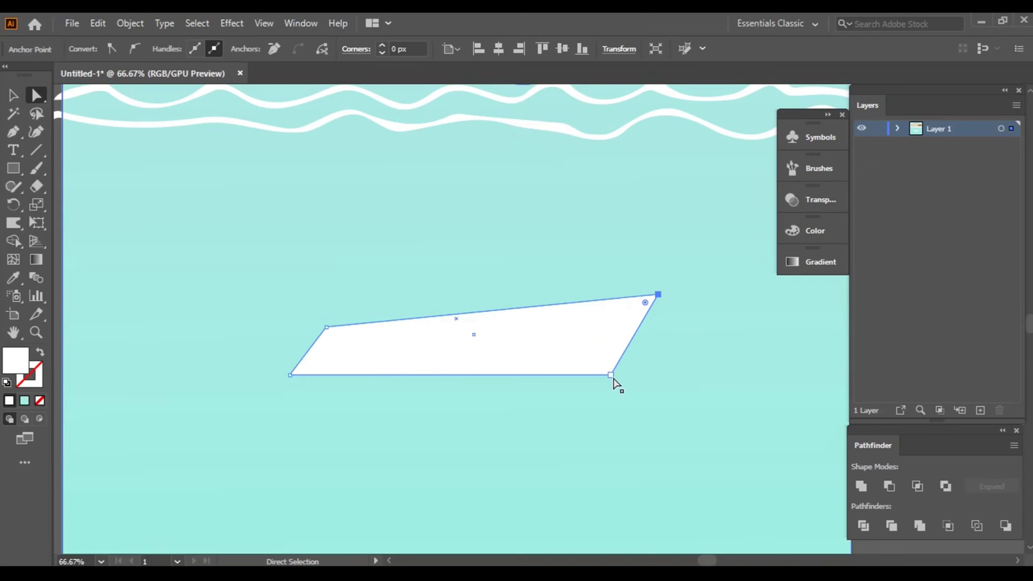
pyautogui.click(611, 375)
pyautogui.moveTo(606, 364); pyautogui.dragTo(557, 331)
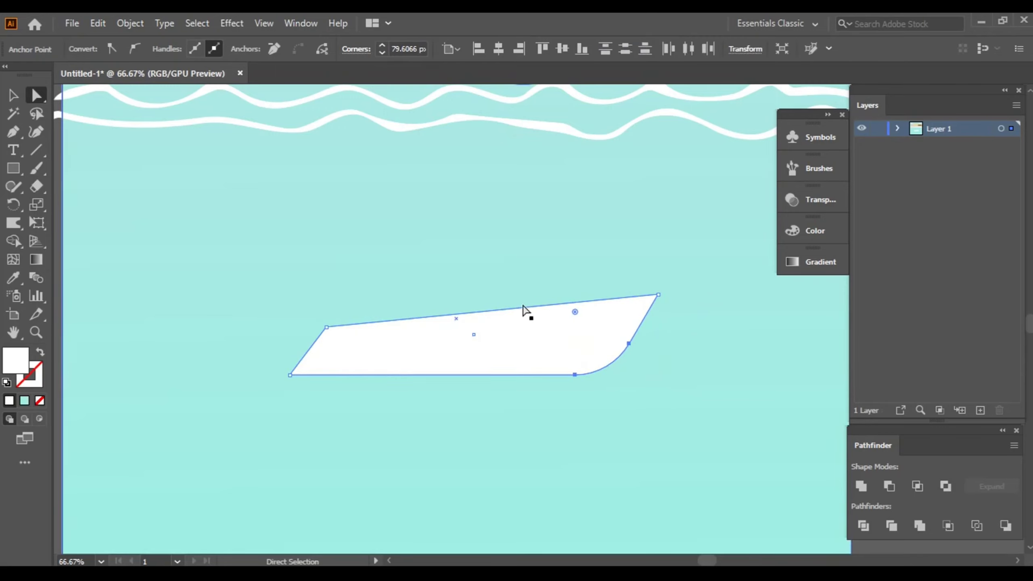
pyautogui.click(12, 95)
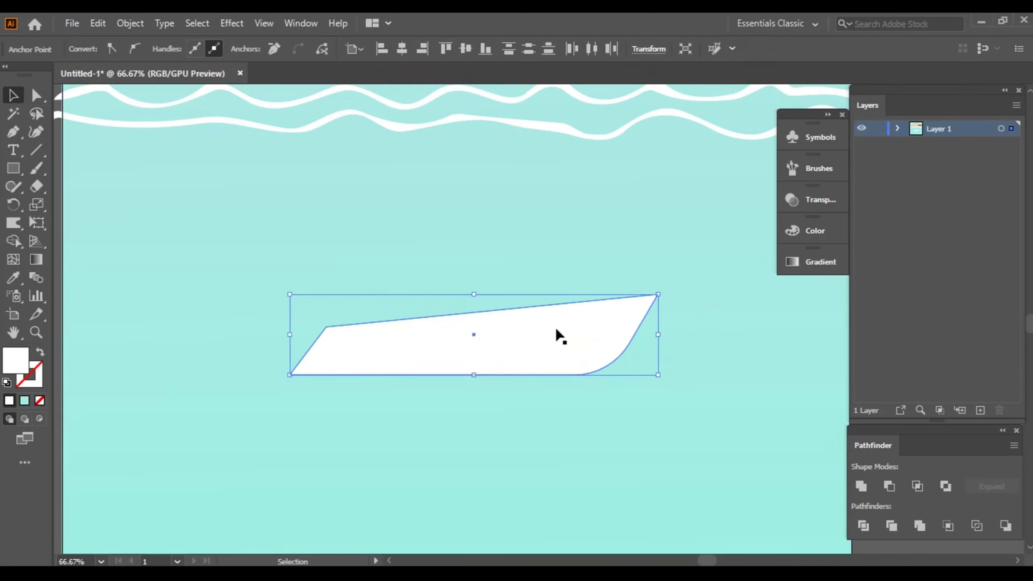
pyautogui.click(582, 426)
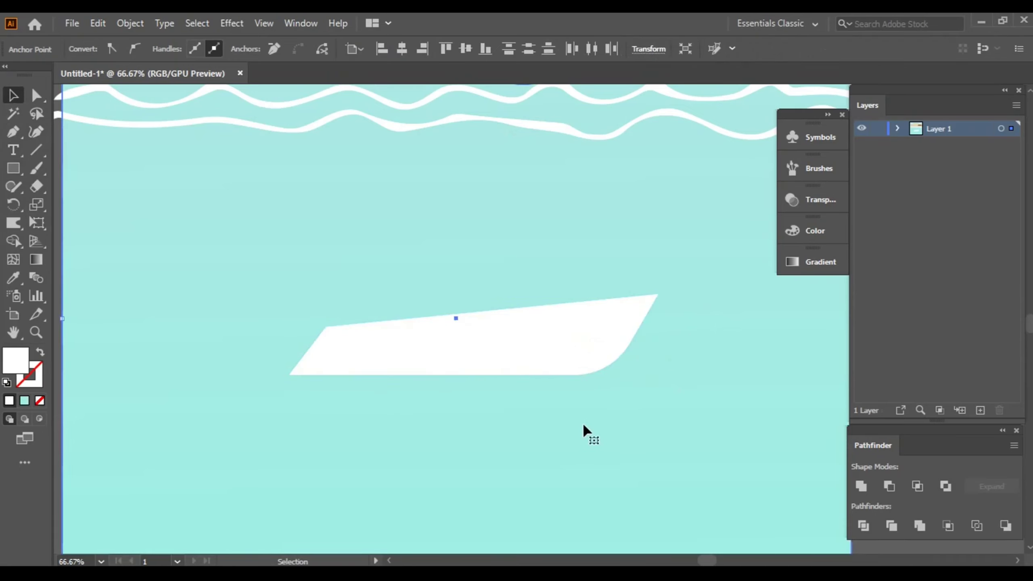
# Step: Lock the teal background in Layer 1 and select the white hull
pyautogui.click(896, 128)
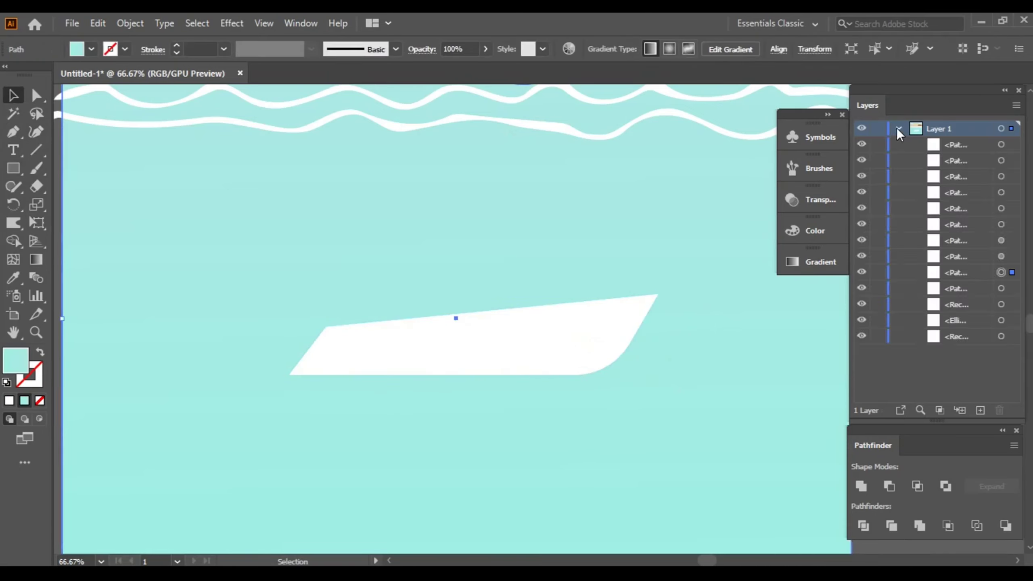
pyautogui.click(878, 273)
pyautogui.click(545, 335)
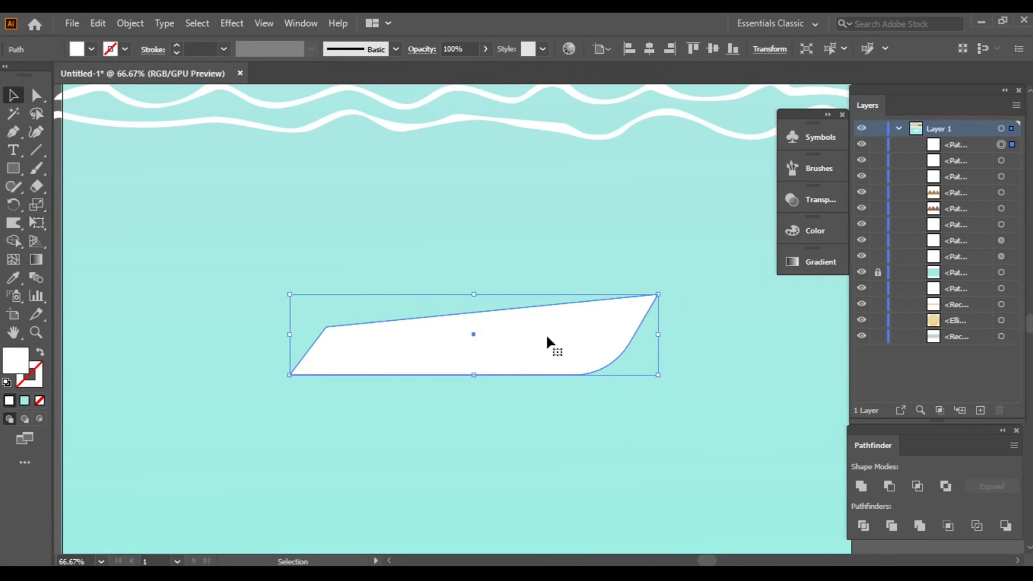
pyautogui.moveTo(566, 336); pyautogui.dragTo(513, 321)
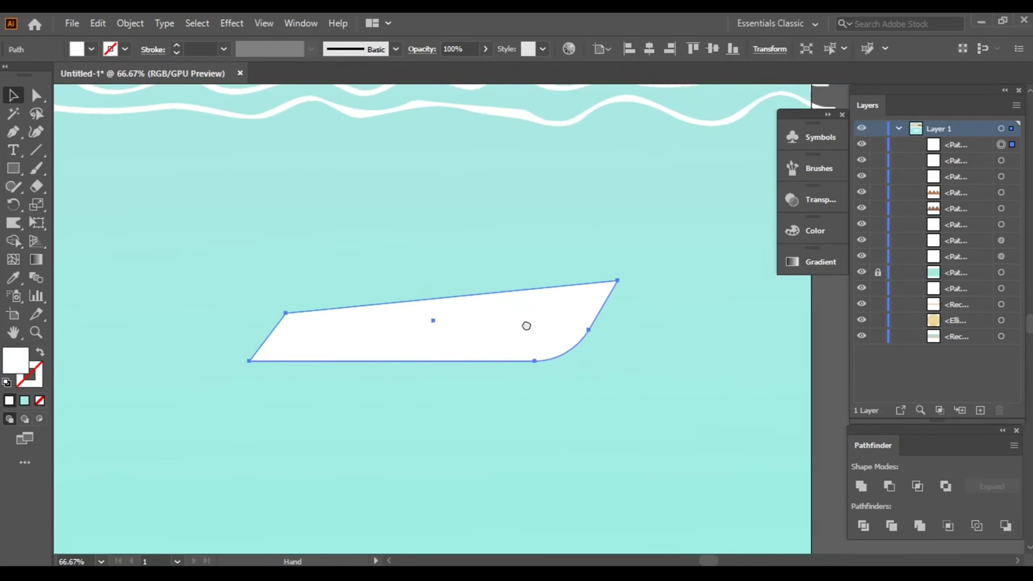
# Step: Paste two in-front copies of the hull shape
pyautogui.click(98, 22)
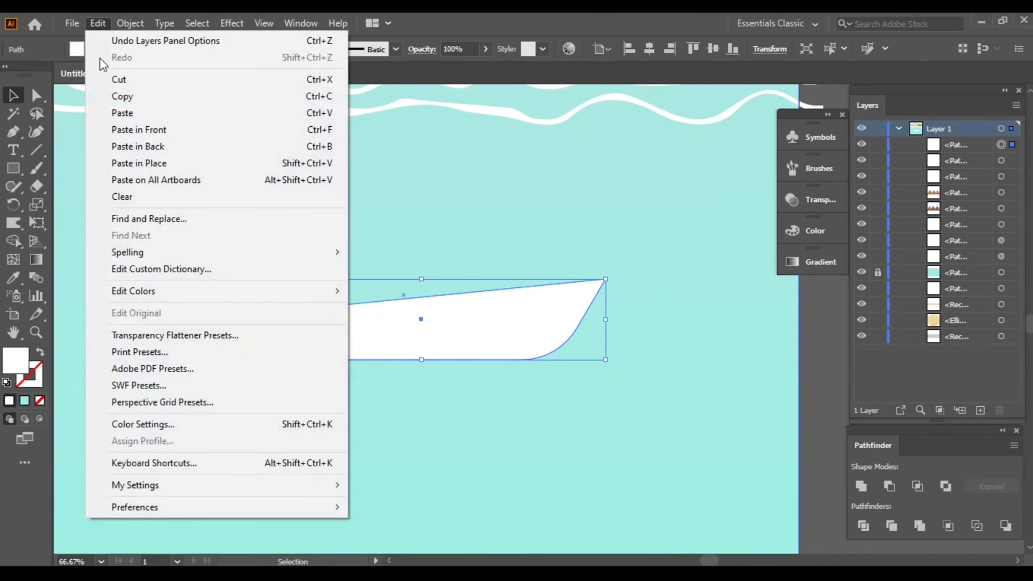
pyautogui.click(140, 97)
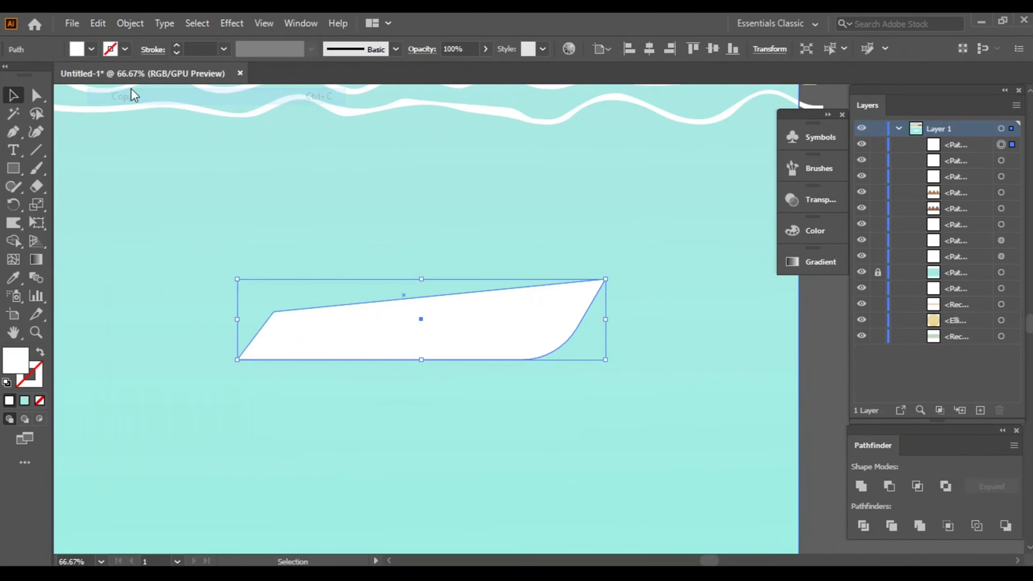
pyautogui.click(102, 22)
pyautogui.click(131, 129)
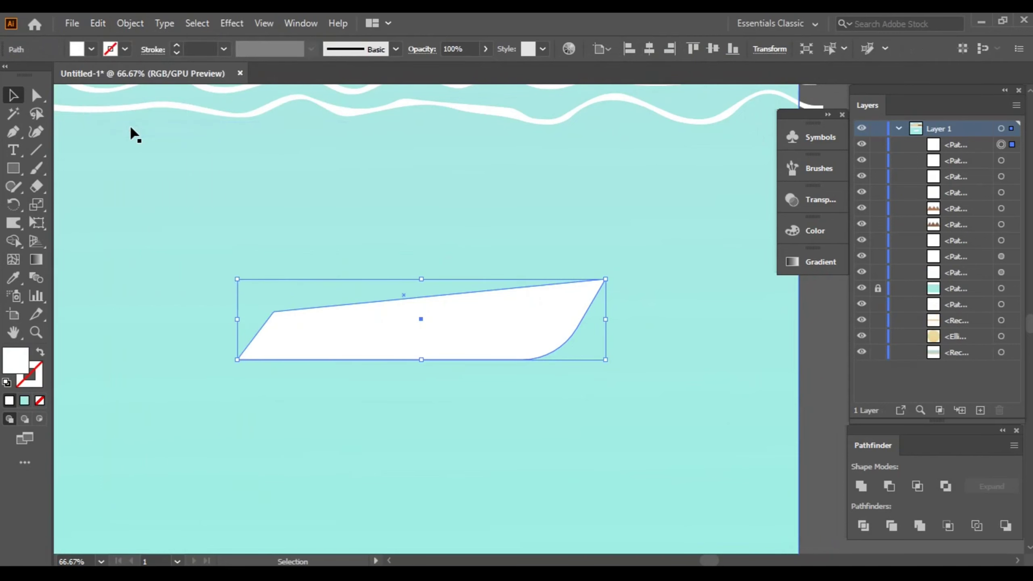
pyautogui.click(97, 23)
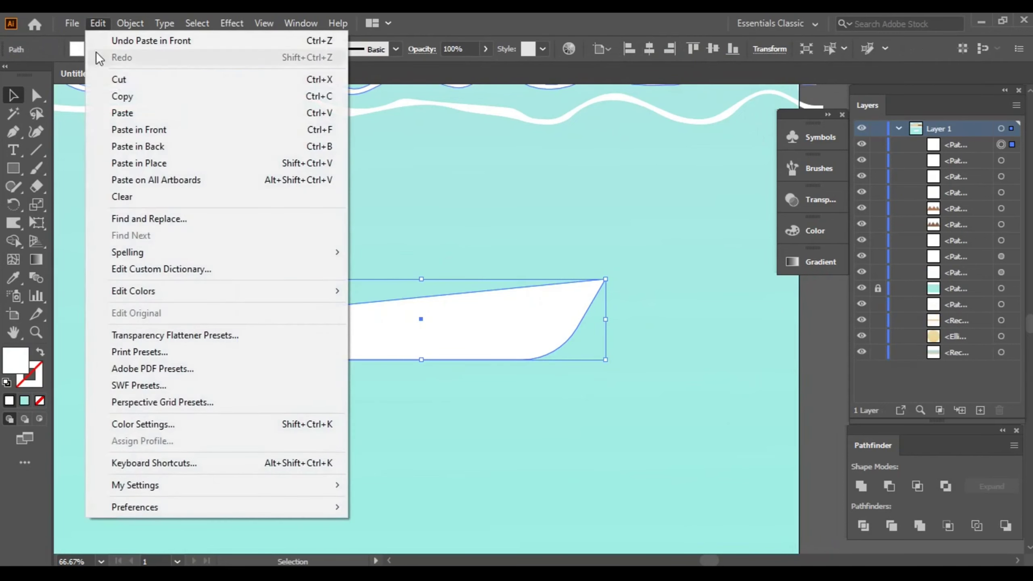
pyautogui.click(116, 95)
pyautogui.click(98, 24)
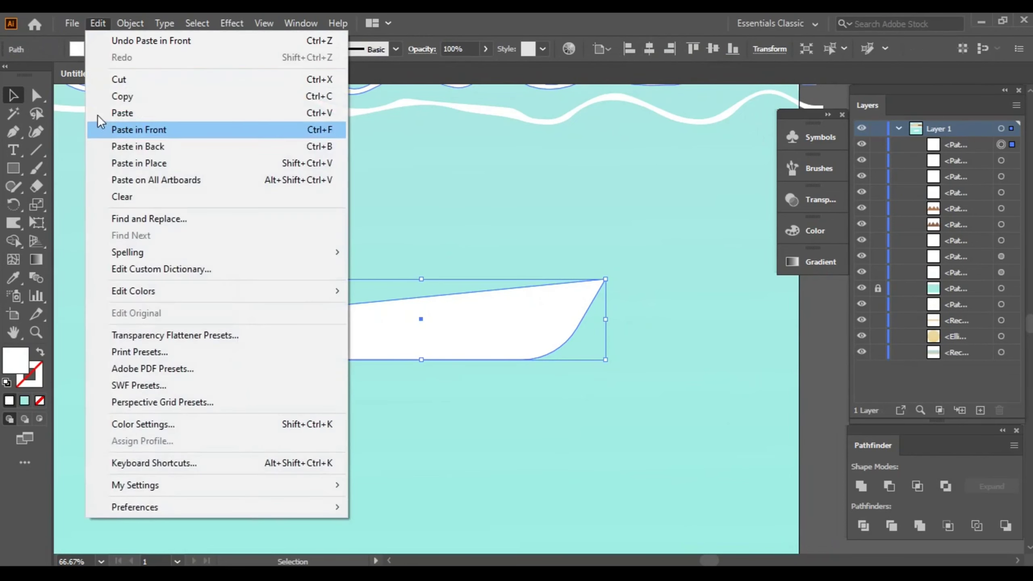
pyautogui.click(131, 130)
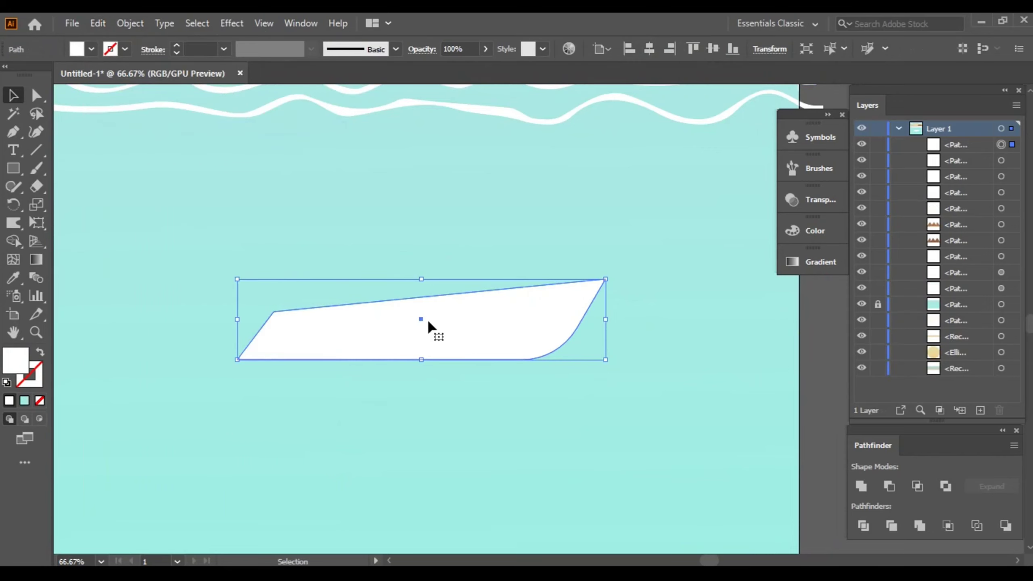
# Step: Shift and enlarge a hull copy, then subtract it to leave a thin top strip
pyautogui.hotkey('ctrl', '1')
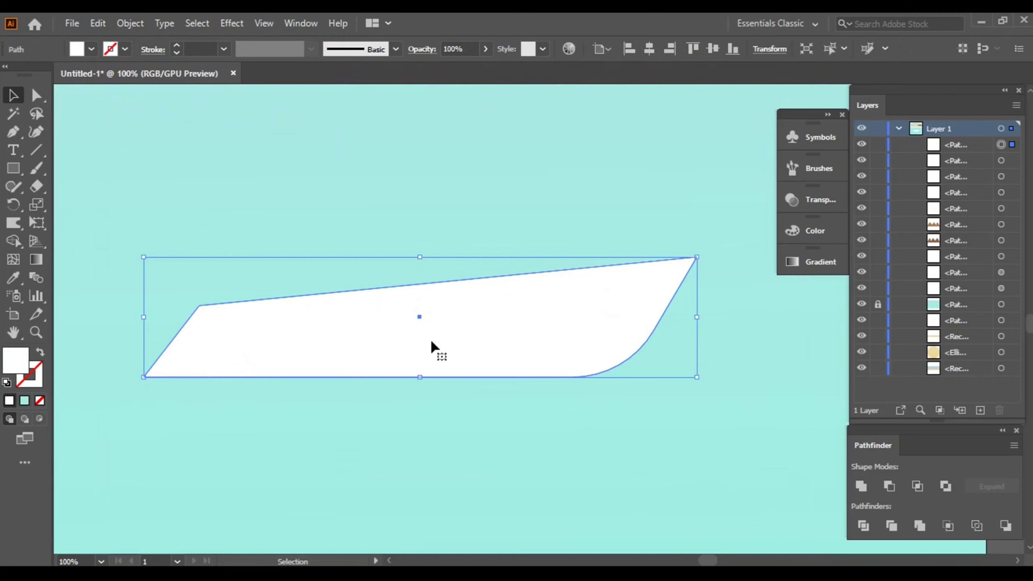
pyautogui.hotkey('shift', 'Down')
pyautogui.hotkey('shift', 'Down')
pyautogui.hotkey('shift', 'Down')
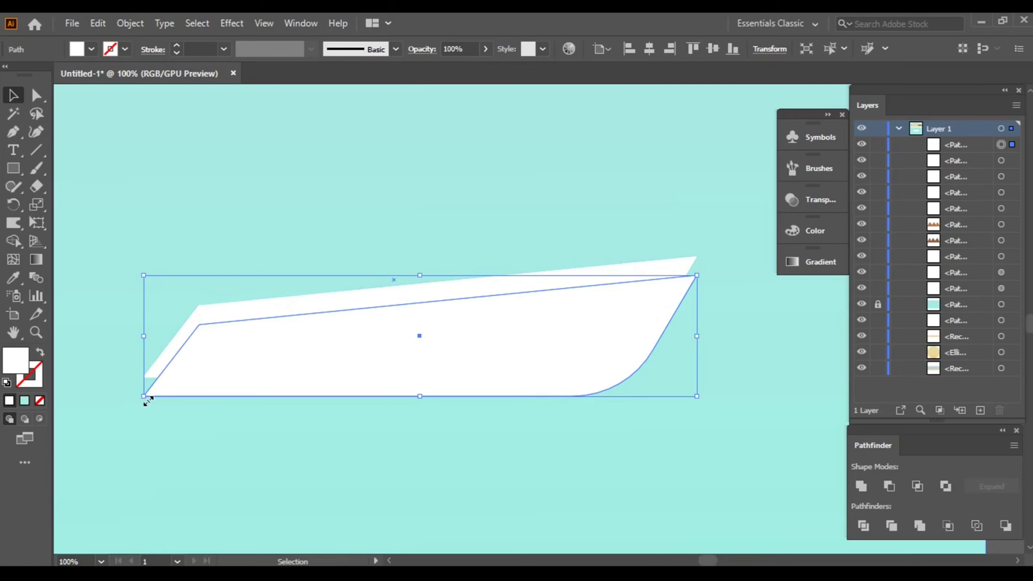
pyautogui.moveTo(143, 397); pyautogui.dragTo(97, 417)
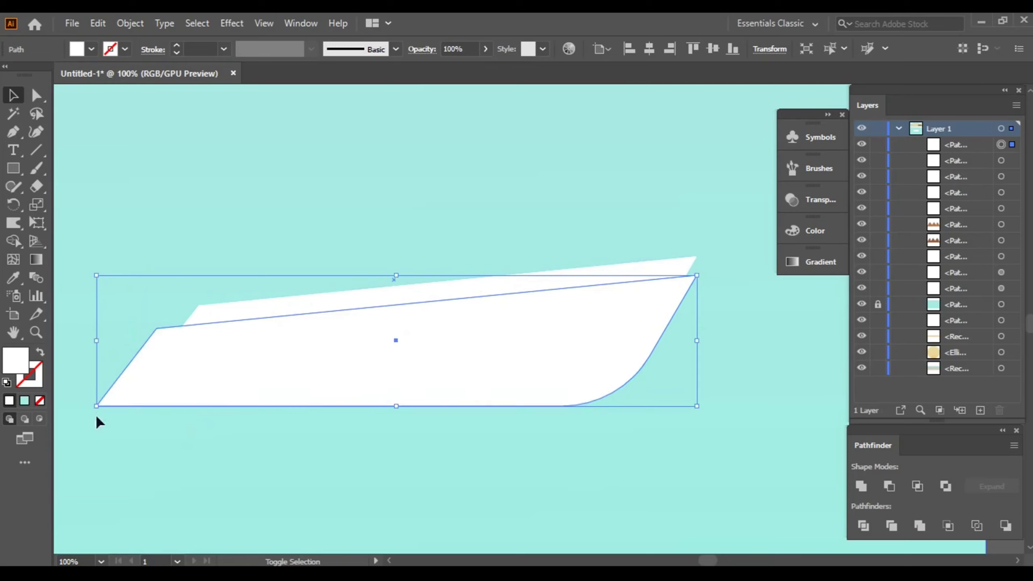
pyautogui.press('Up')
pyautogui.press('Up')
pyautogui.press('Up')
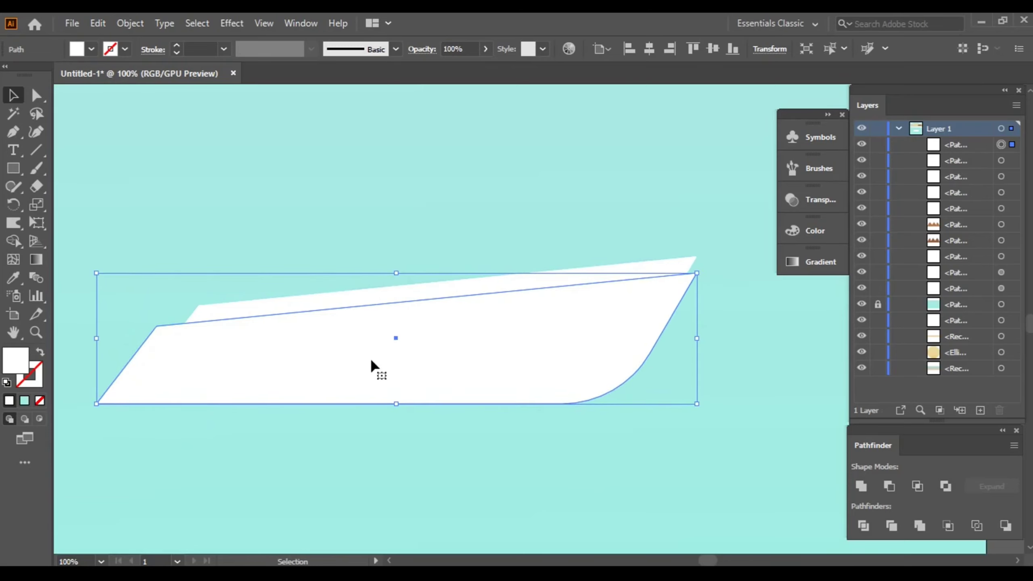
pyautogui.press('Up')
pyautogui.press('Up')
pyautogui.press('Up')
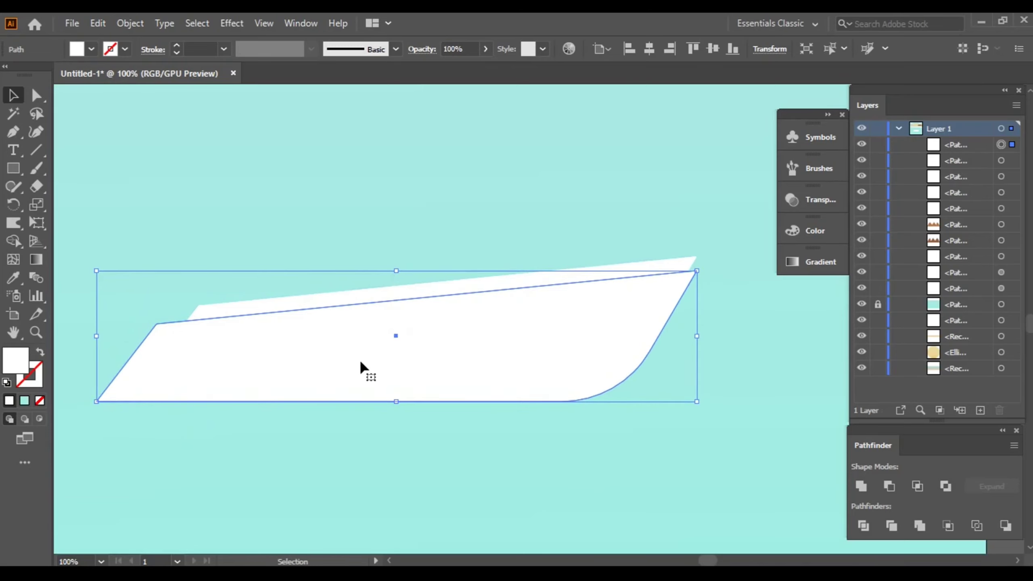
pyautogui.keyDown('shift'); pyautogui.click(287, 305); pyautogui.keyUp('shift')
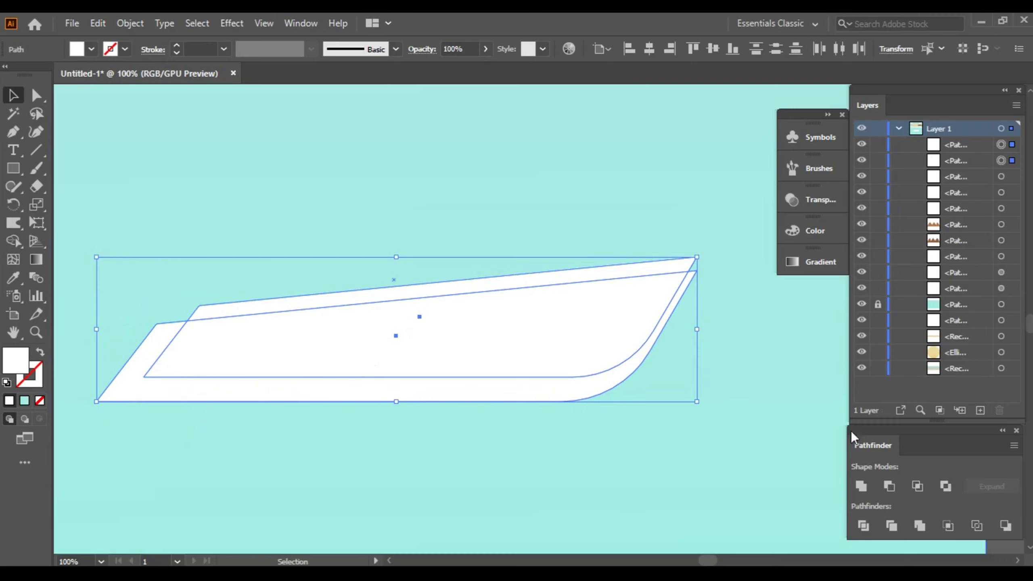
pyautogui.click(889, 489)
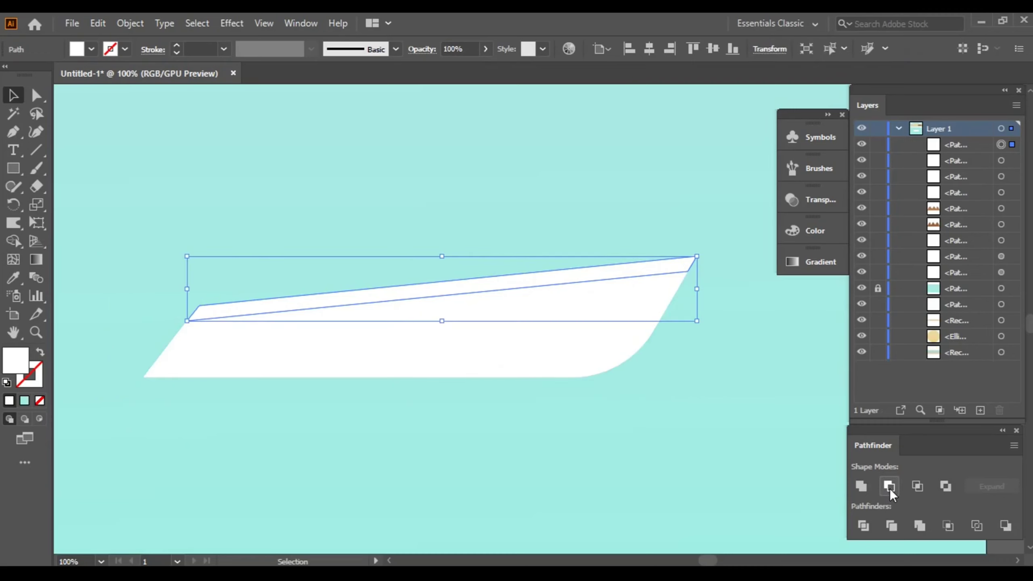
# Step: Fill the top strip red
pyautogui.click(92, 50)
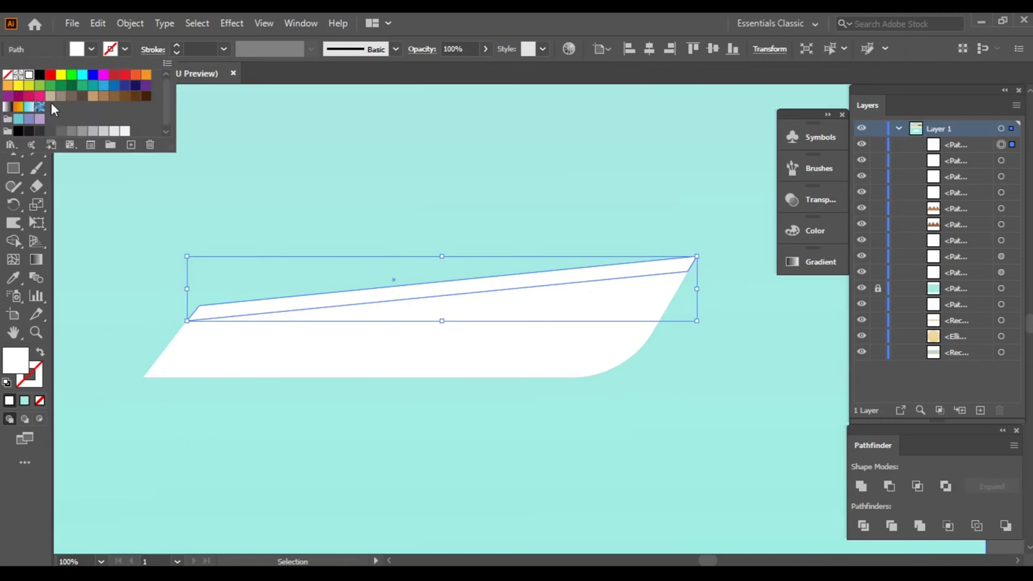
pyautogui.click(125, 78)
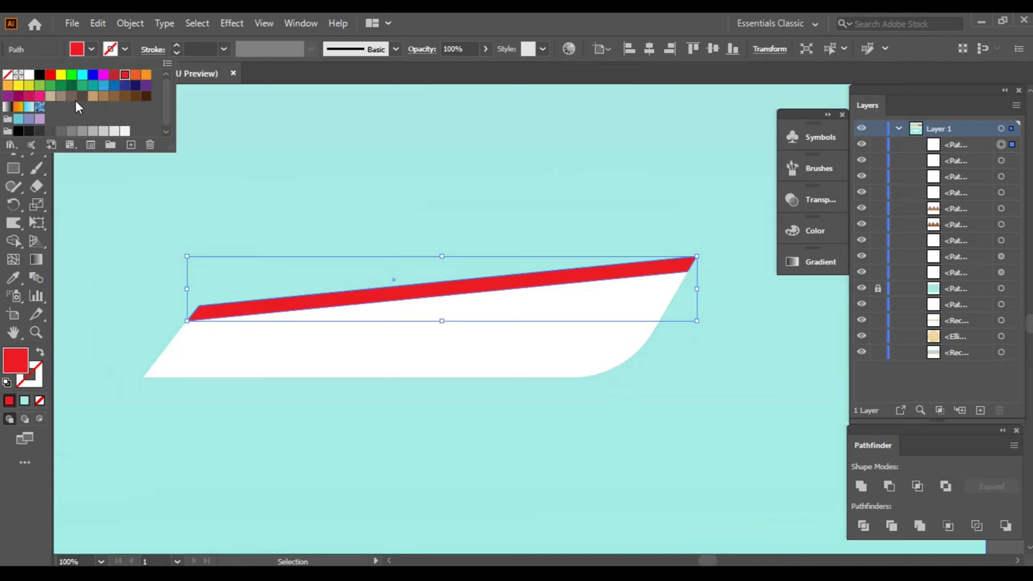
pyautogui.click(220, 209)
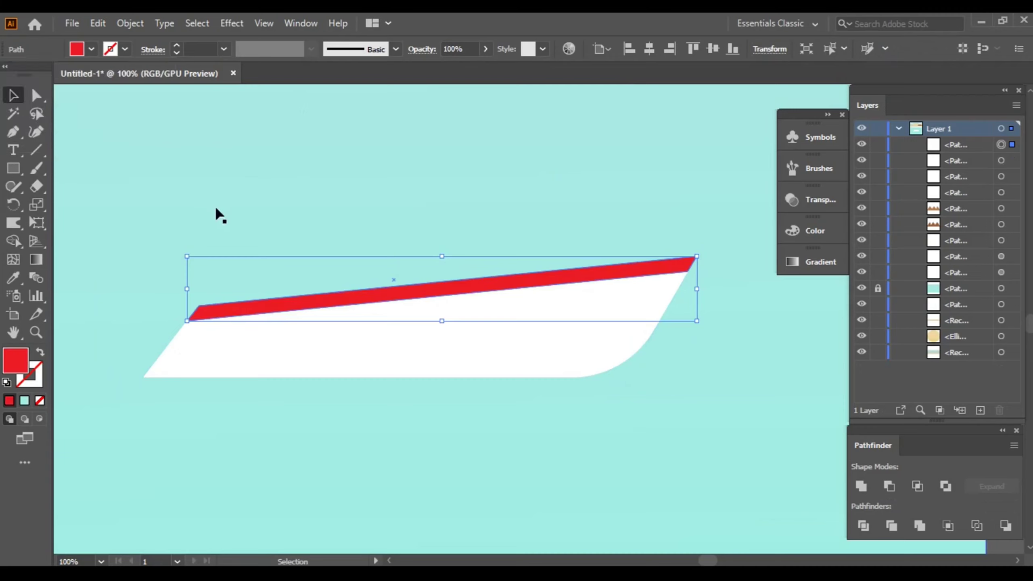
pyautogui.click(640, 359)
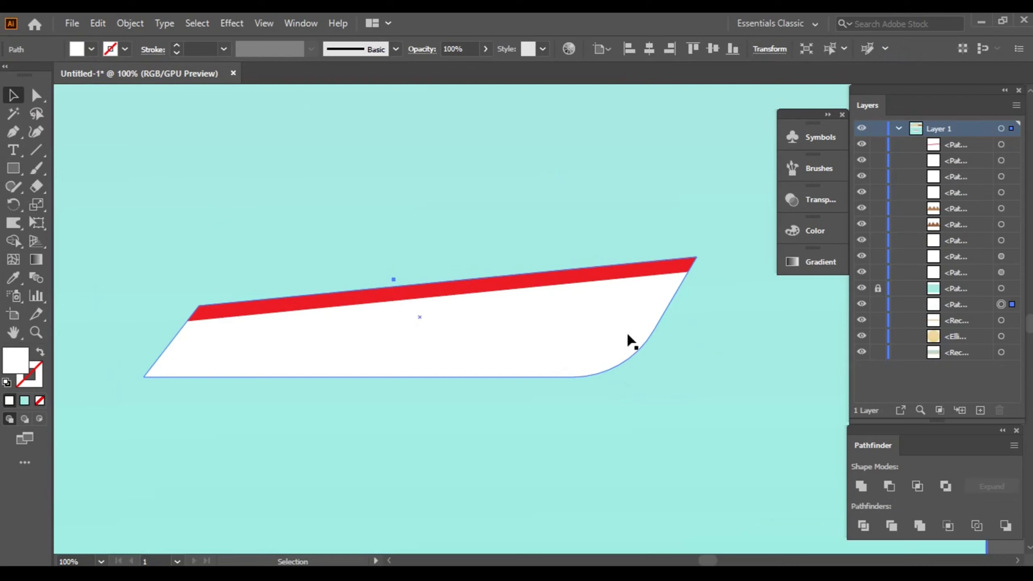
# Step: Recentre the artboard and lock the white wave shape so it can't be selected
pyautogui.moveTo(745, 330); pyautogui.dragTo(703, 346)
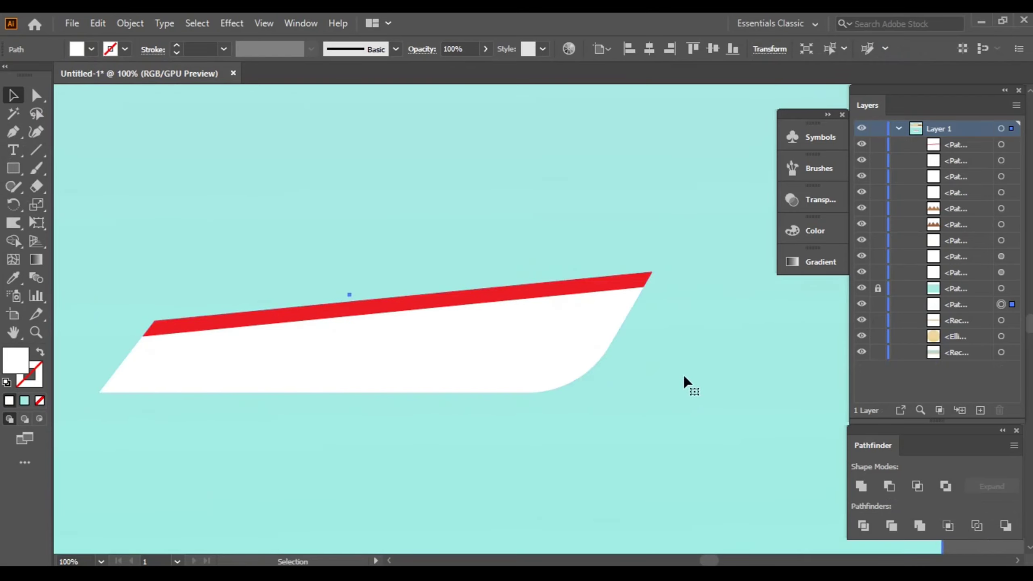
pyautogui.hotkey('ctrl', '-')
pyautogui.hotkey('ctrl', '-')
pyautogui.hotkey('ctrl', '-')
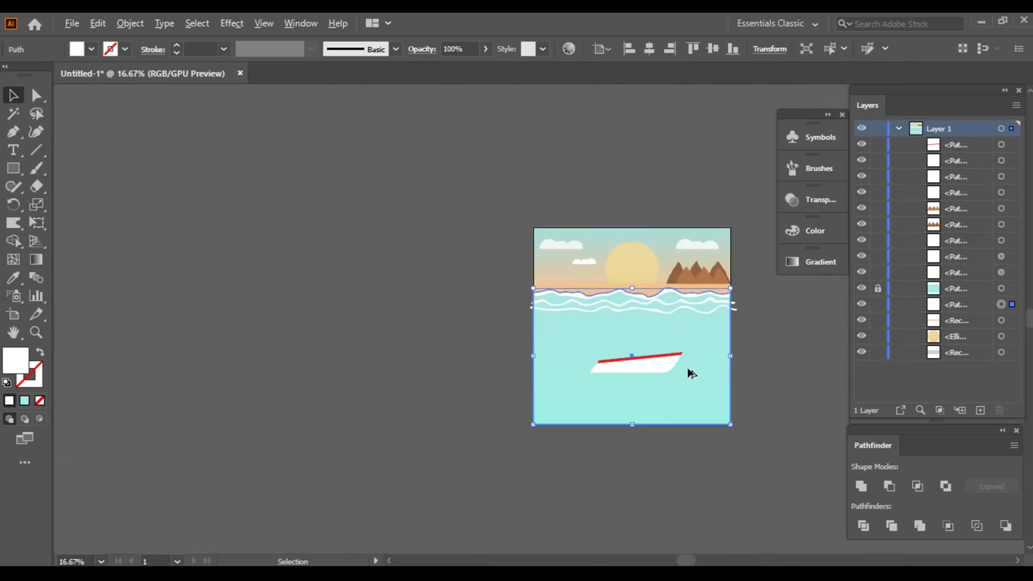
pyautogui.hotkey('ctrl', '=')
pyautogui.hotkey('ctrl', '=')
pyautogui.moveTo(710, 364); pyautogui.dragTo(627, 361)
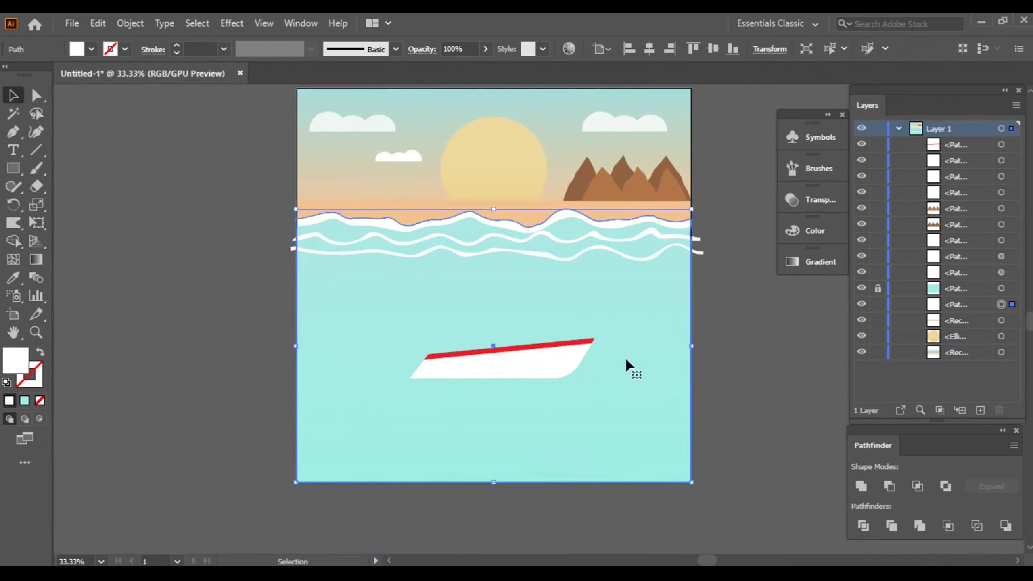
pyautogui.click(878, 304)
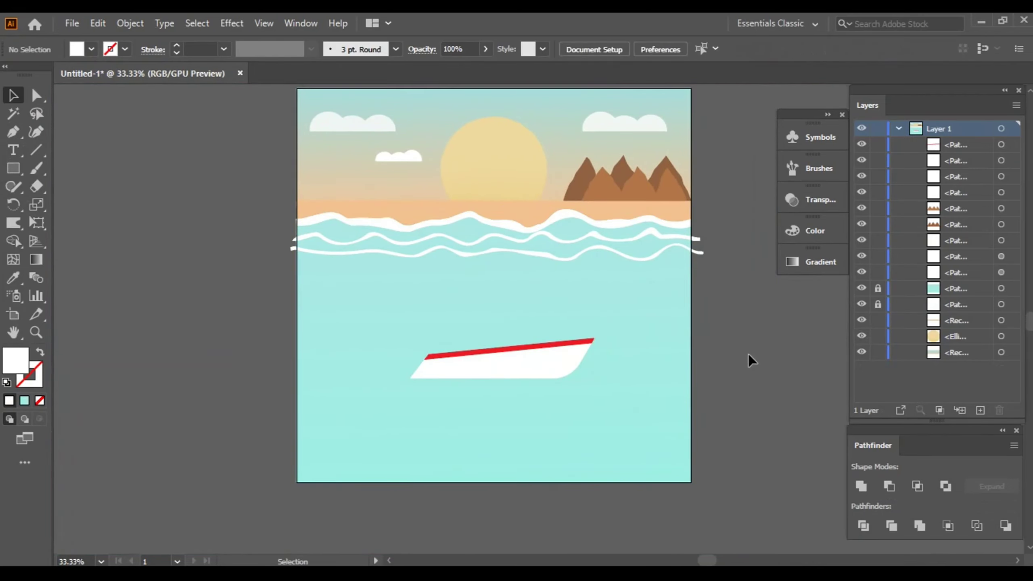
# Step: Select the white boat hull and zoom in closely around it
pyautogui.click(531, 357)
pyautogui.hotkey('ctrl', '=')
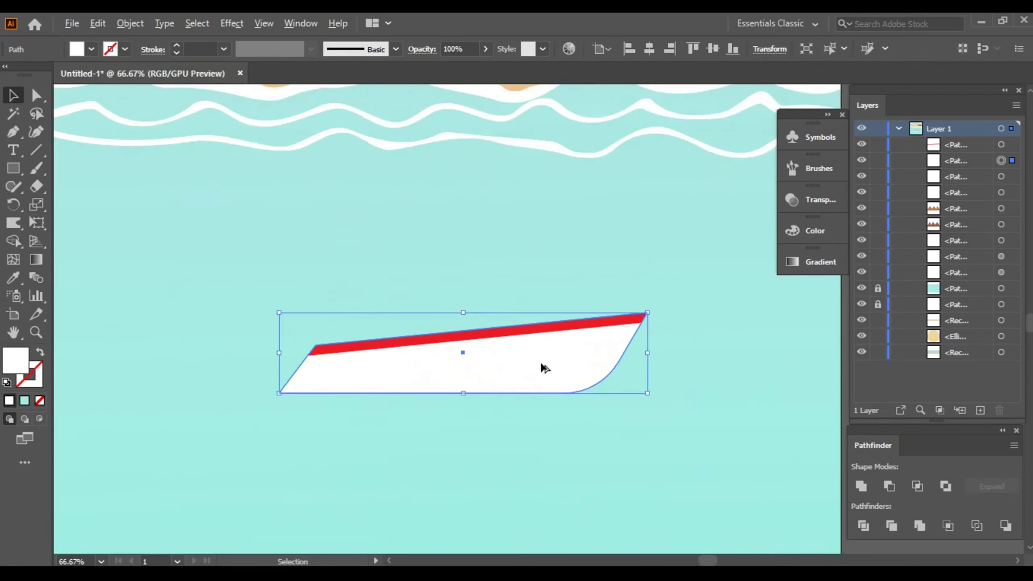
pyautogui.hotkey('ctrl', '=')
pyautogui.moveTo(604, 353); pyautogui.dragTo(528, 328)
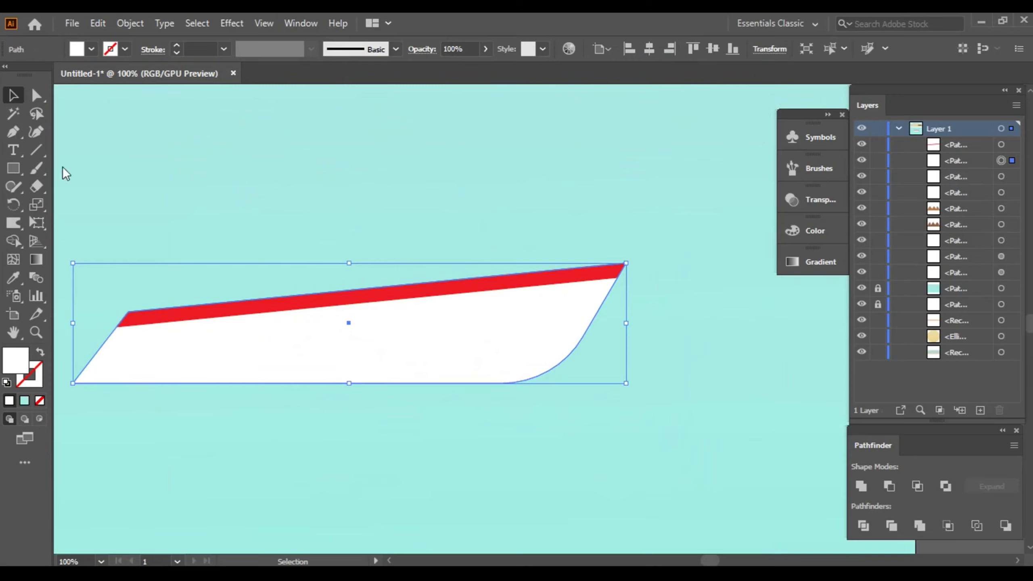
pyautogui.moveTo(12, 169); pyautogui.dragTo(69, 205)
# Step: Draw a small circle on the hull with the Ellipse Tool and fill it dark brown
pyautogui.click(68, 206)
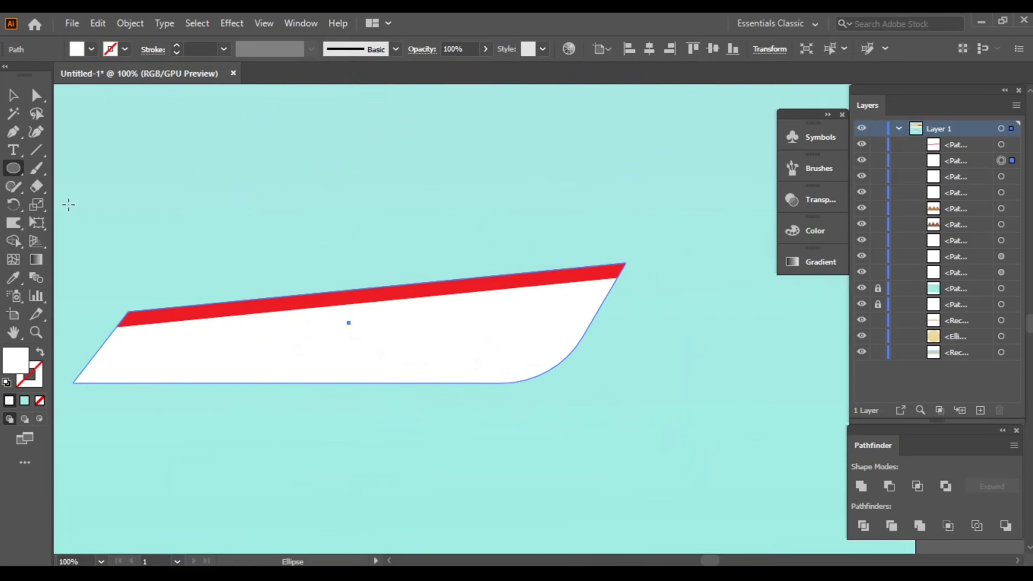
pyautogui.keyDown('alt'); pyautogui.scroll(1, 502, 330); pyautogui.keyUp('alt')
pyautogui.keyDown('alt'); pyautogui.scroll(1, 504, 321); pyautogui.keyUp('alt')
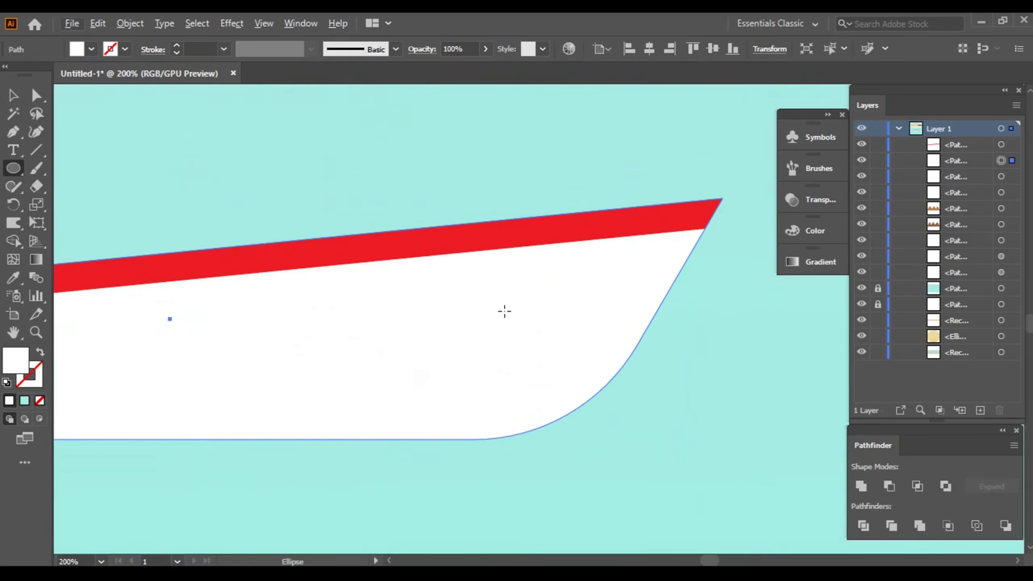
pyautogui.moveTo(488, 303); pyautogui.dragTo(516, 319)
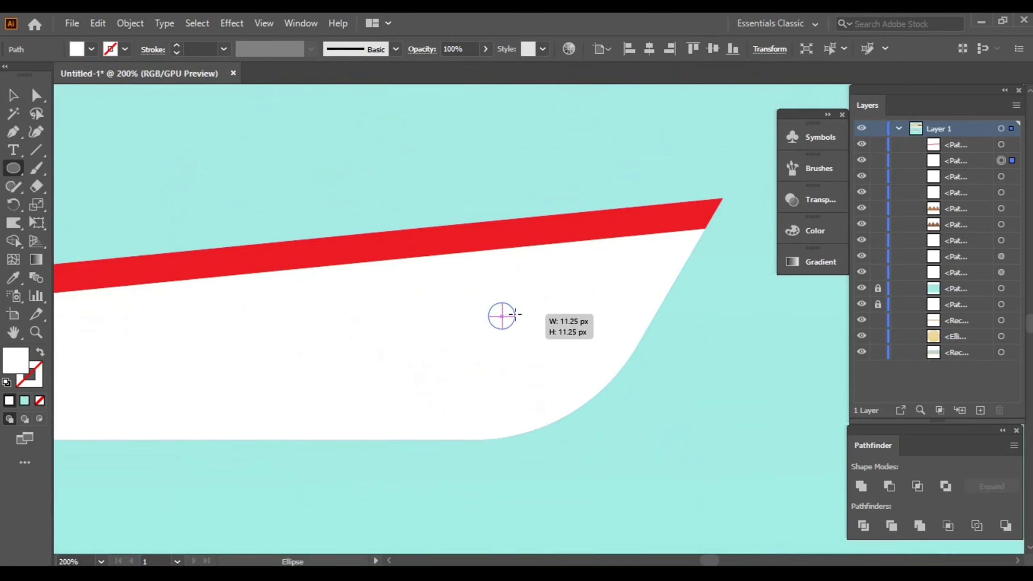
pyautogui.moveTo(517, 319); pyautogui.dragTo(517, 317)
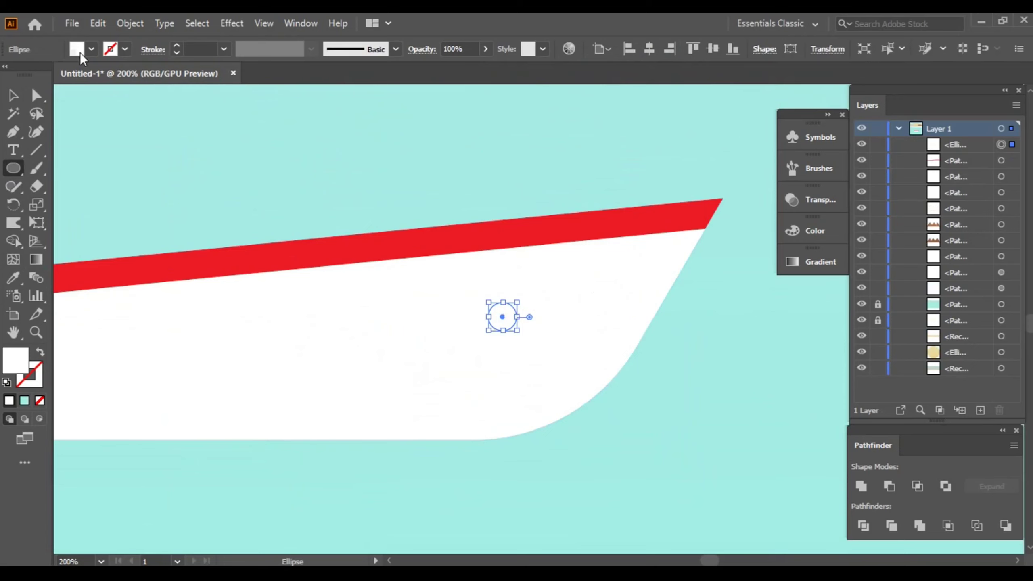
pyautogui.click(92, 49)
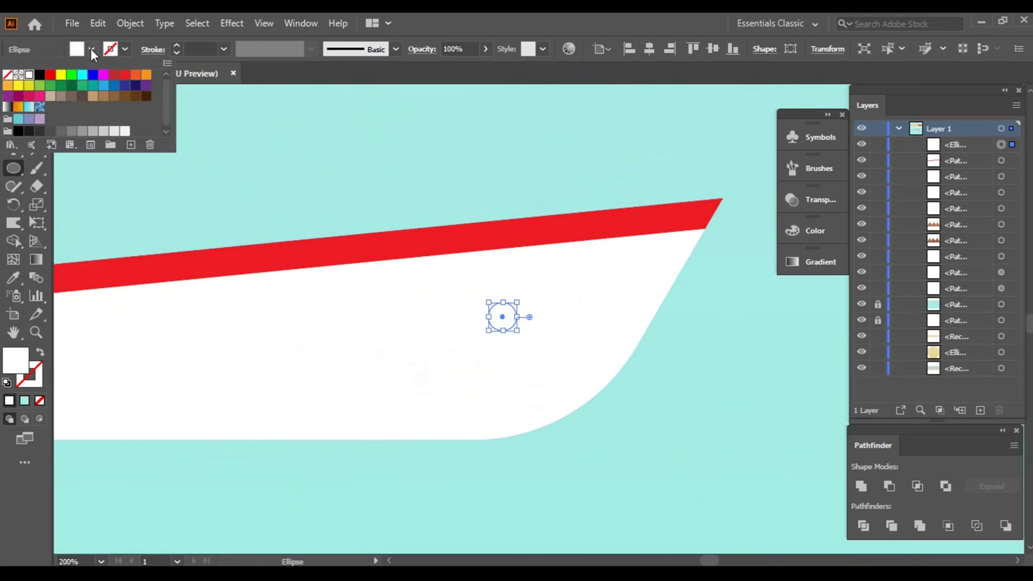
pyautogui.click(123, 100)
pyautogui.click(136, 97)
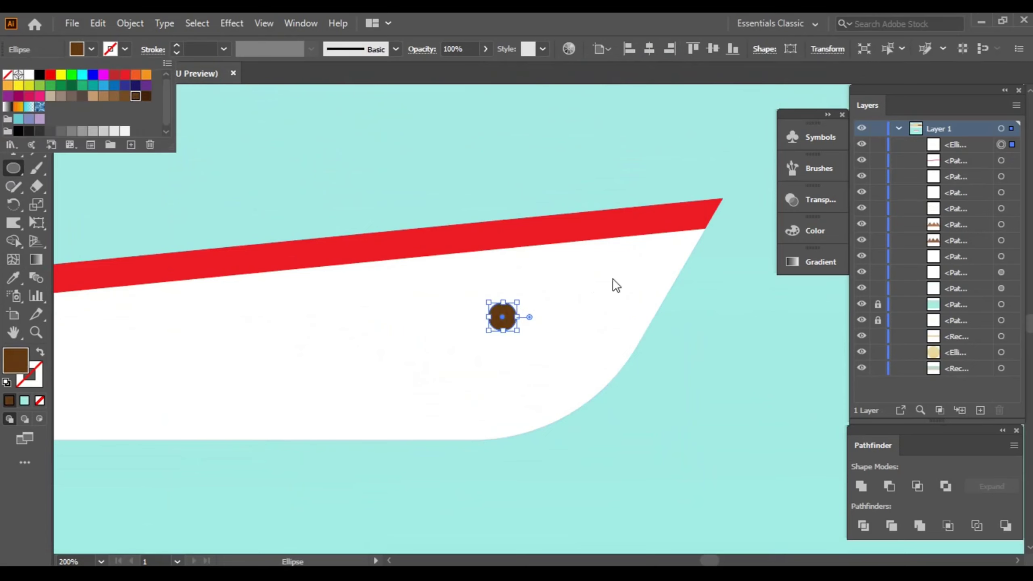
pyautogui.click(683, 361)
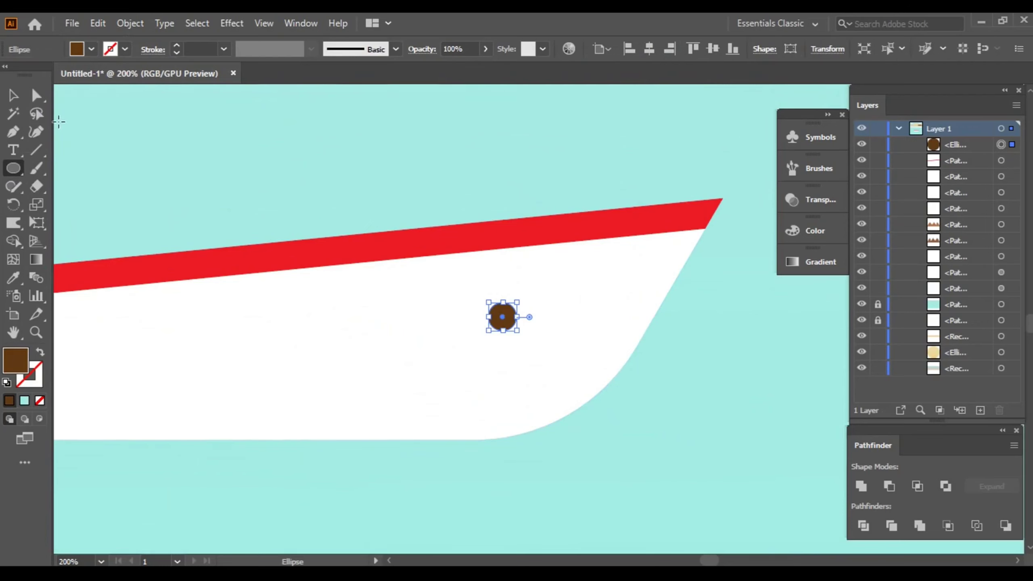
# Step: Duplicate the circle into a row of three, tilt them about 13°, and nudge them toward the bow
pyautogui.click(12, 95)
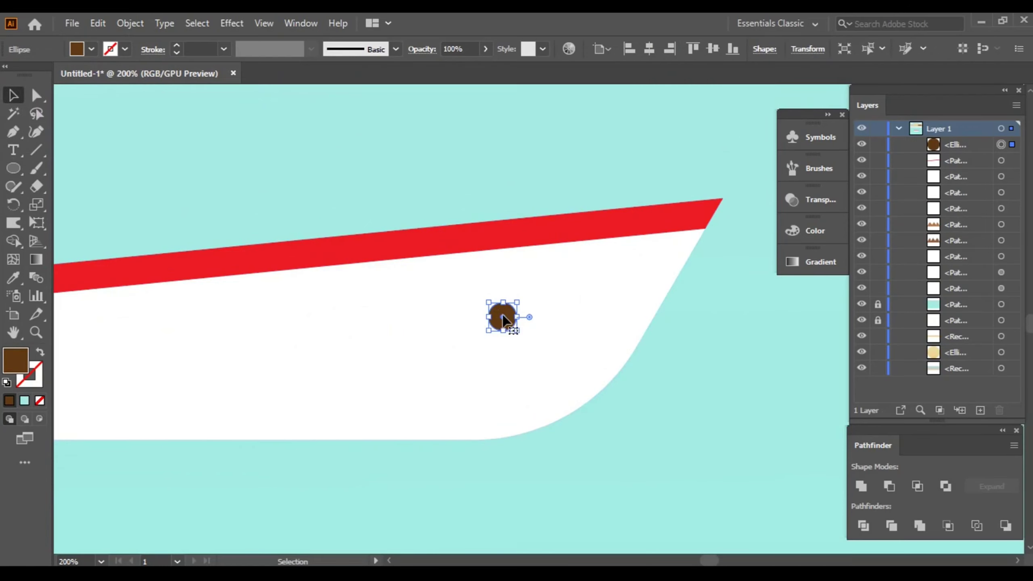
pyautogui.moveTo(503, 320); pyautogui.dragTo(588, 321)
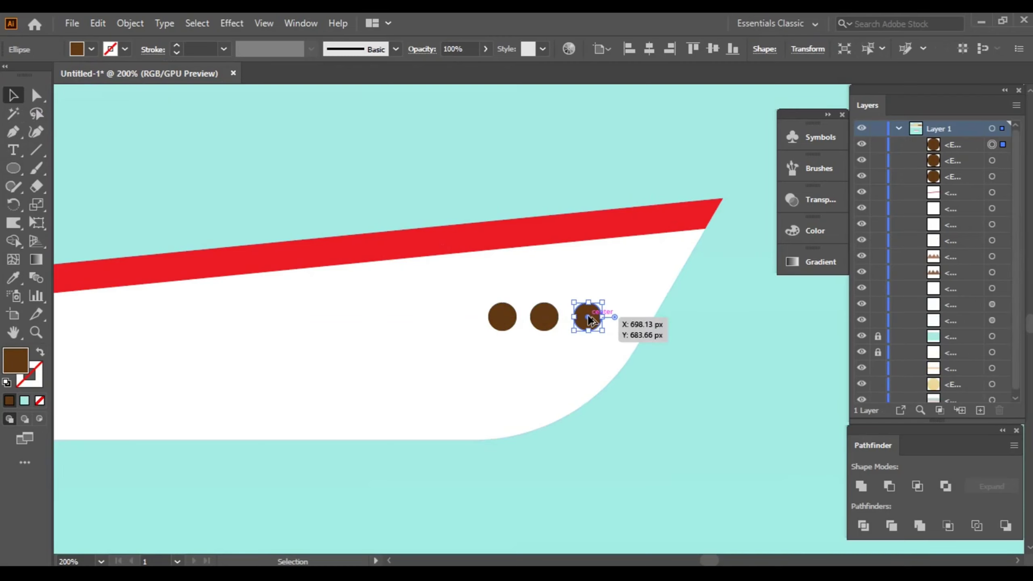
pyautogui.keyDown('shift'); pyautogui.click(545, 321); pyautogui.keyUp('shift')
pyautogui.keyDown('shift'); pyautogui.click(502, 319); pyautogui.keyUp('shift')
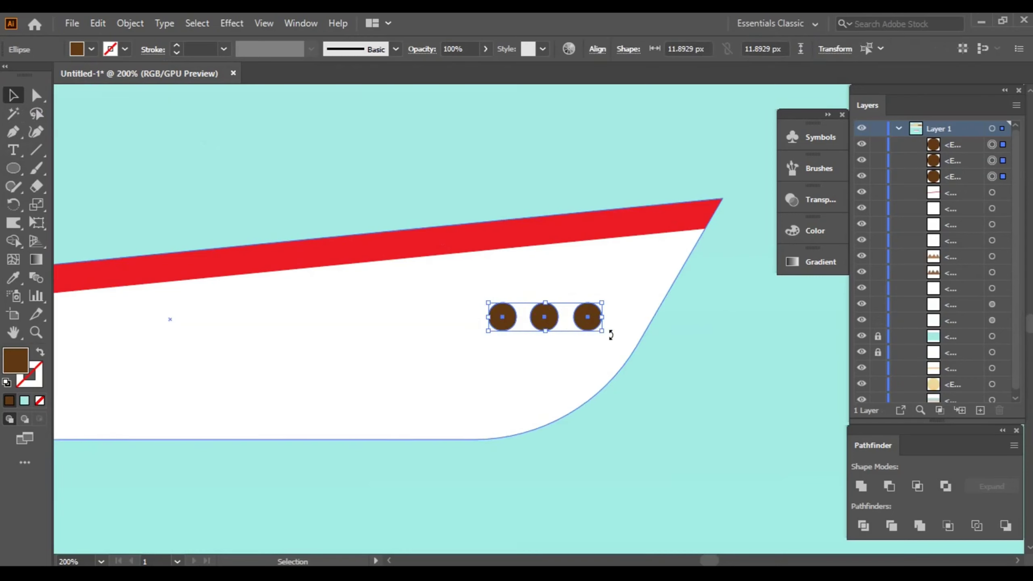
pyautogui.moveTo(611, 335); pyautogui.dragTo(620, 317)
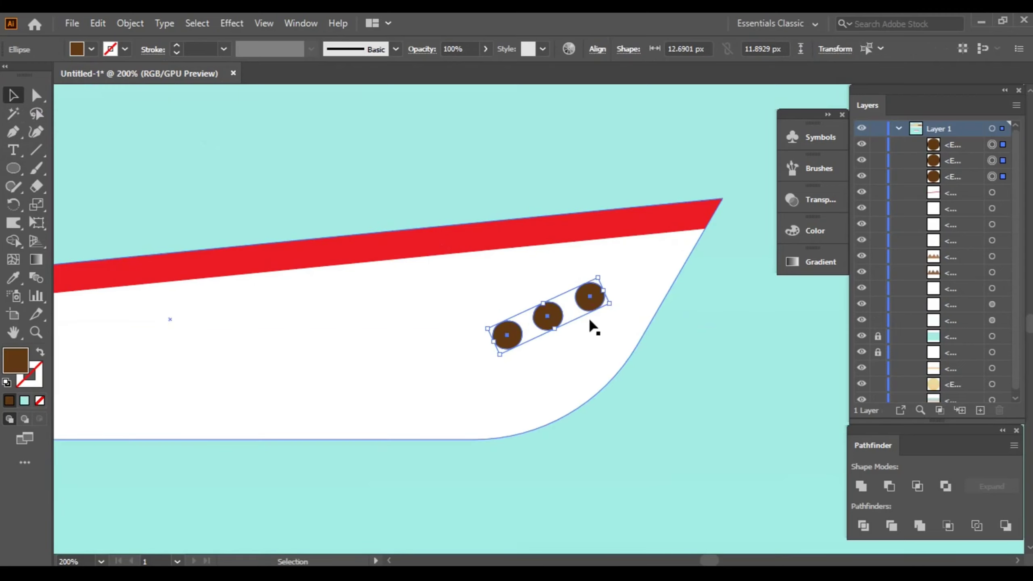
pyautogui.moveTo(558, 319); pyautogui.dragTo(571, 304)
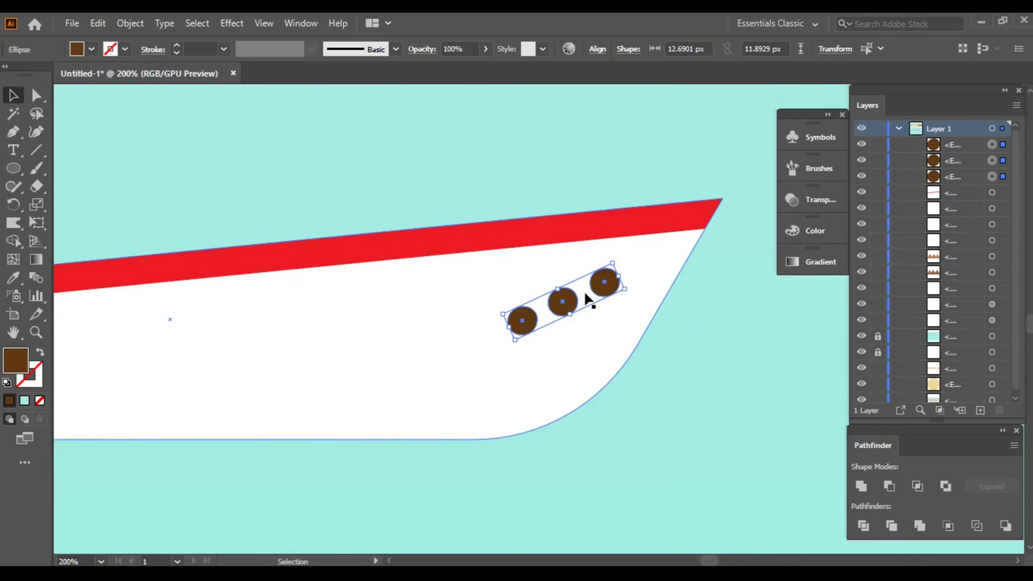
pyautogui.click(701, 356)
pyautogui.scroll(-2, 700, 358)
pyautogui.moveTo(700, 357)
pyautogui.mouseDown()
pyautogui.moveTo(731, 346)
pyautogui.moveTo(669, 383)
pyautogui.mouseUp()
pyautogui.scroll(-1, 731, 345)
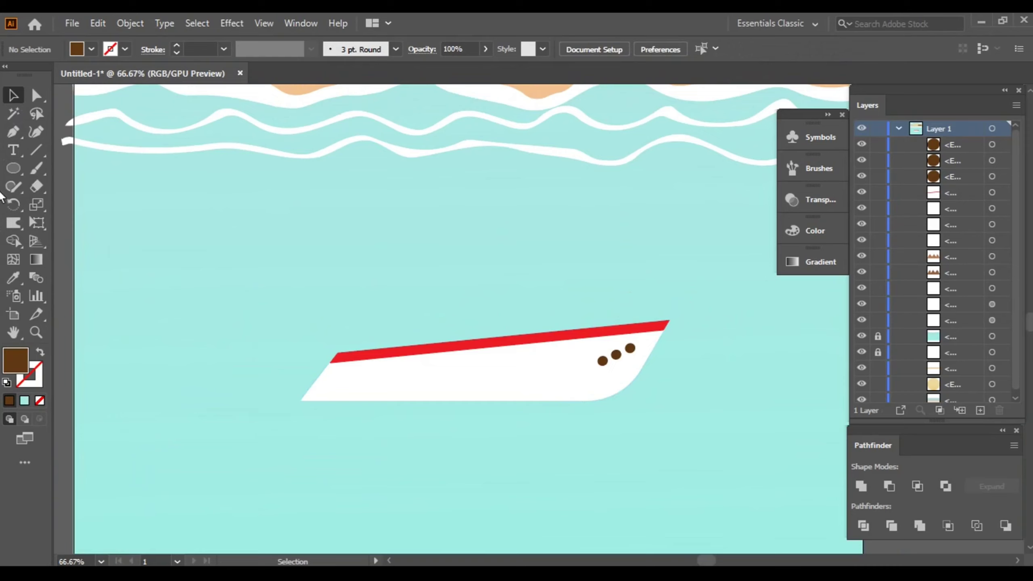
# Step: Draw a vertical mast line with a brown stroke and no fill, ending at the red stripe
pyautogui.click(15, 130)
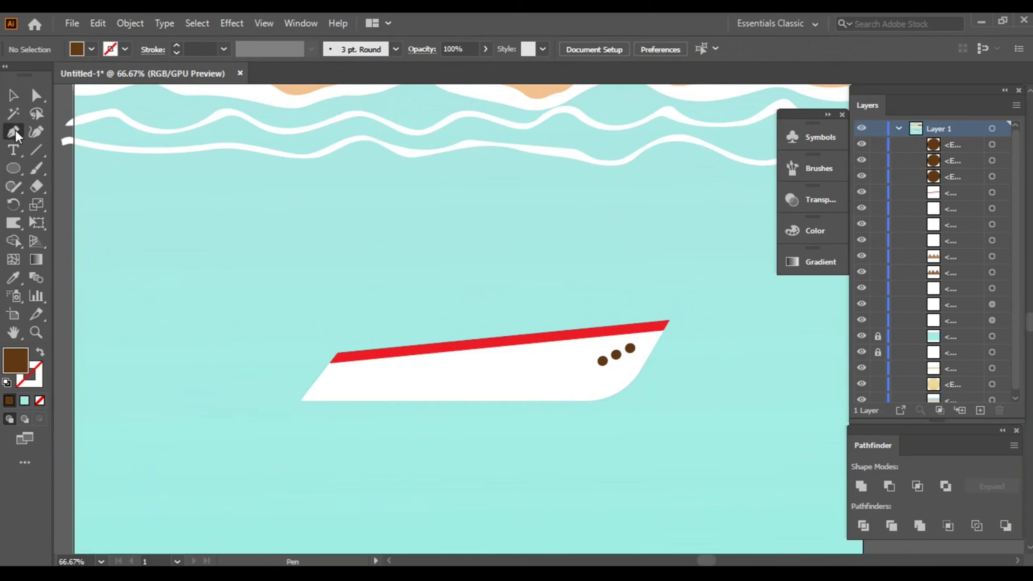
pyautogui.click(41, 352)
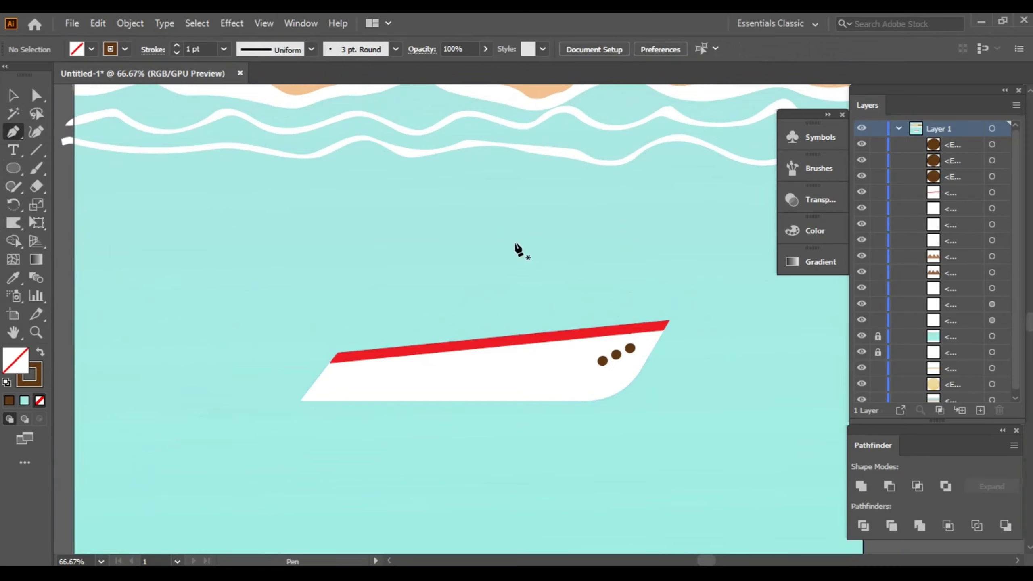
pyautogui.scroll(1, 519, 248)
pyautogui.hscroll(2, 514, 237)
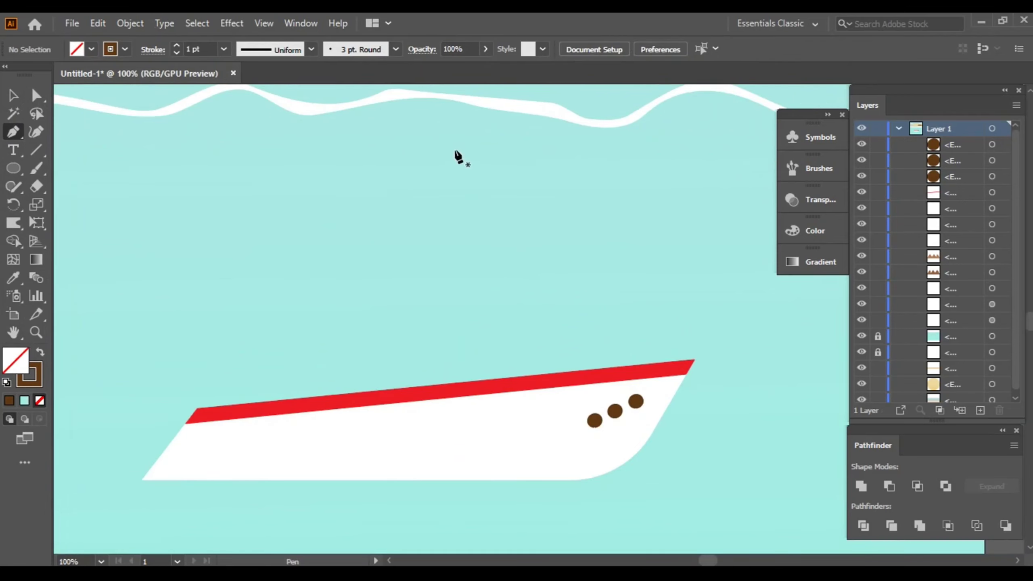
pyautogui.click(433, 121)
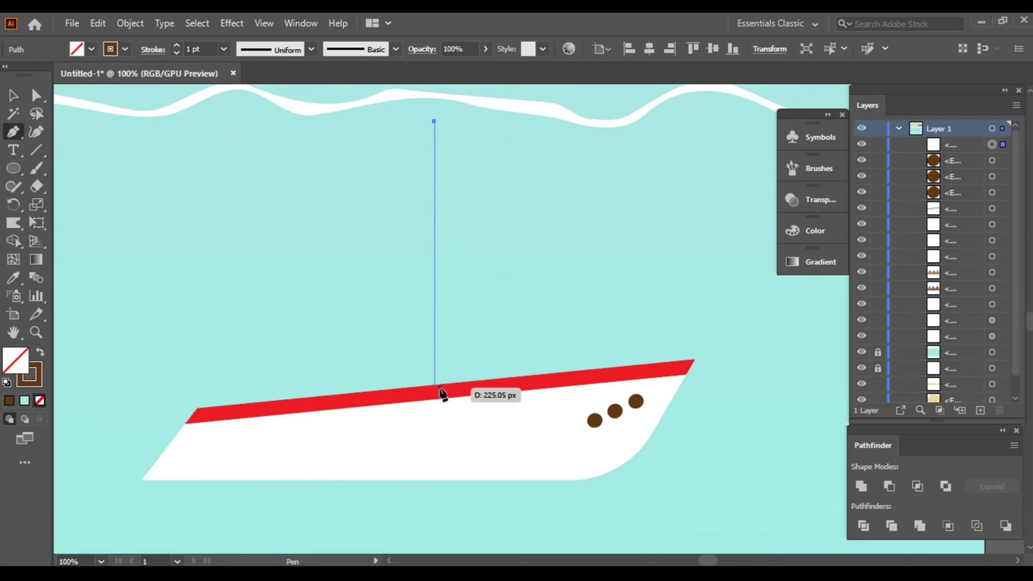
pyautogui.click(434, 385)
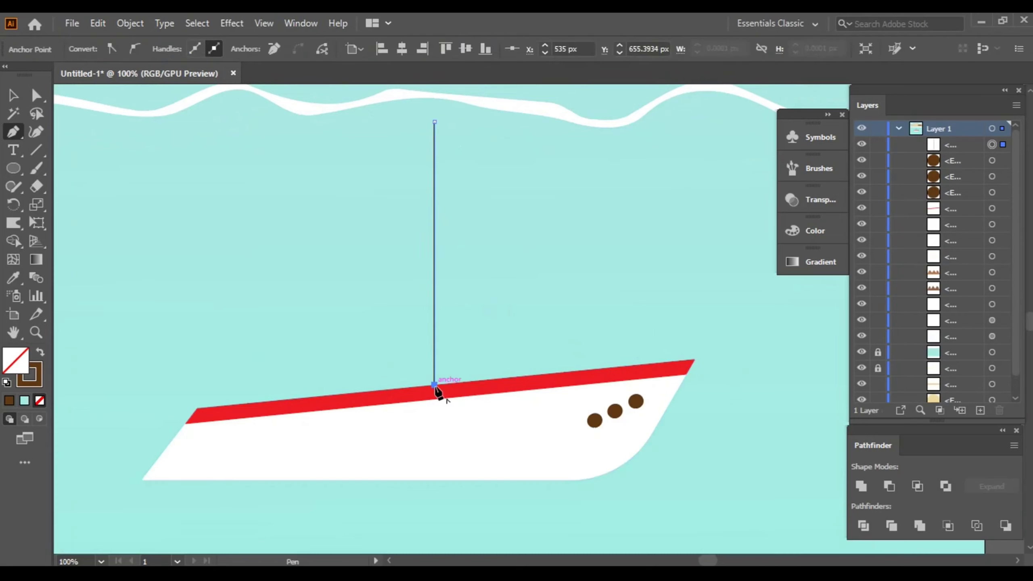
# Step: Give the mast a round brush stroke and thin it to 0.5 pt
pyautogui.click(13, 95)
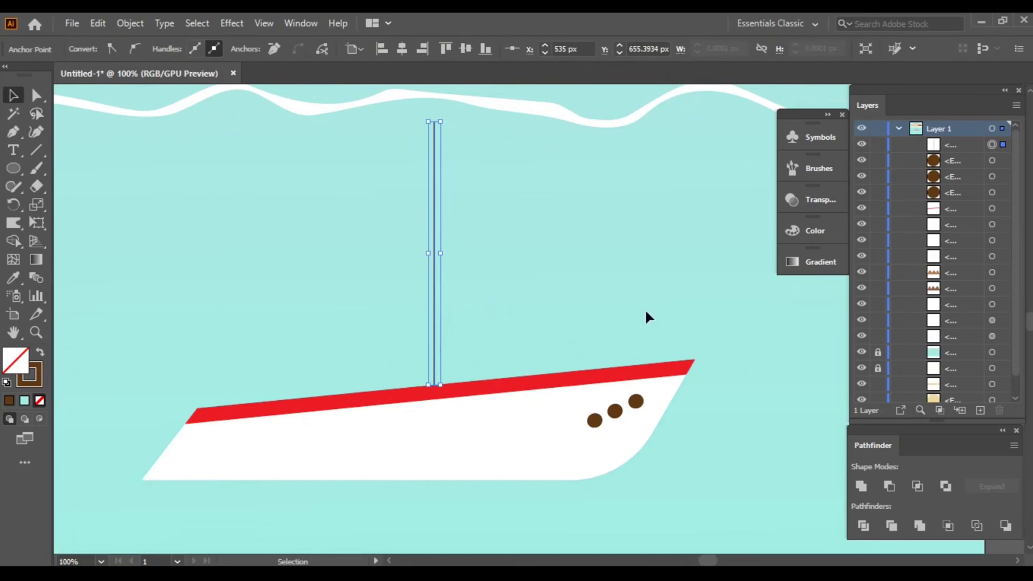
pyautogui.click(807, 169)
pyautogui.click(643, 190)
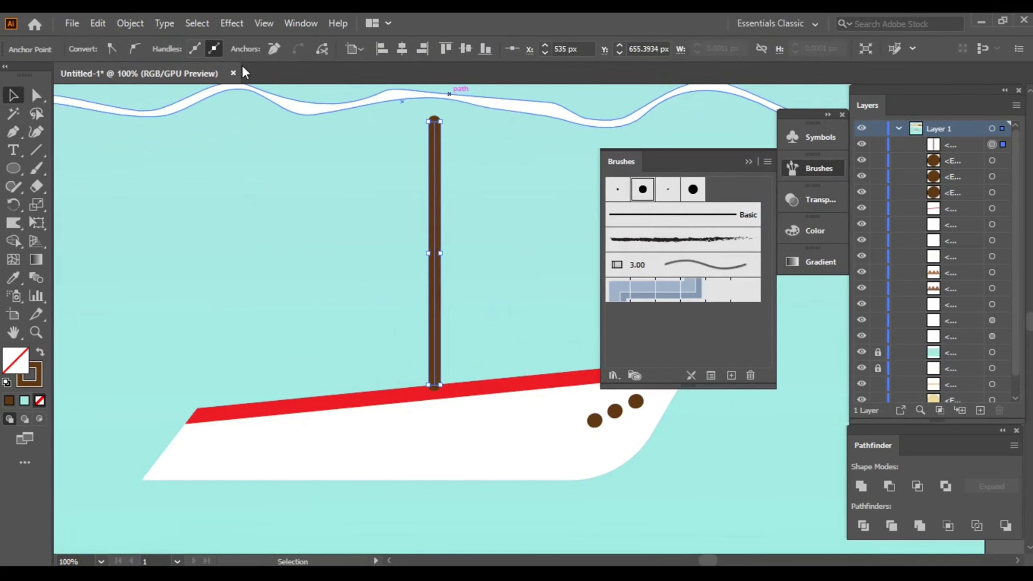
pyautogui.click(468, 249)
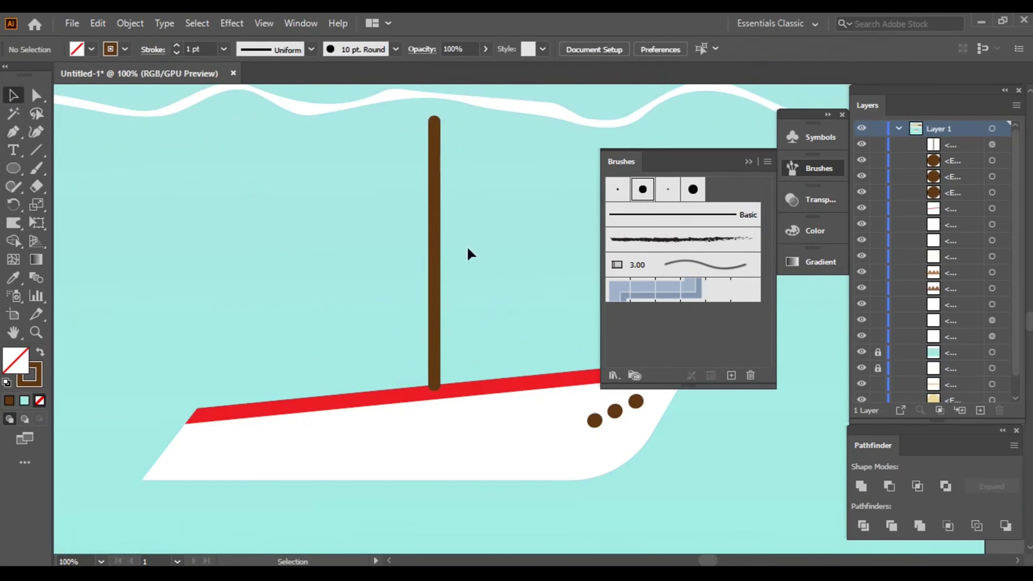
pyautogui.click(435, 260)
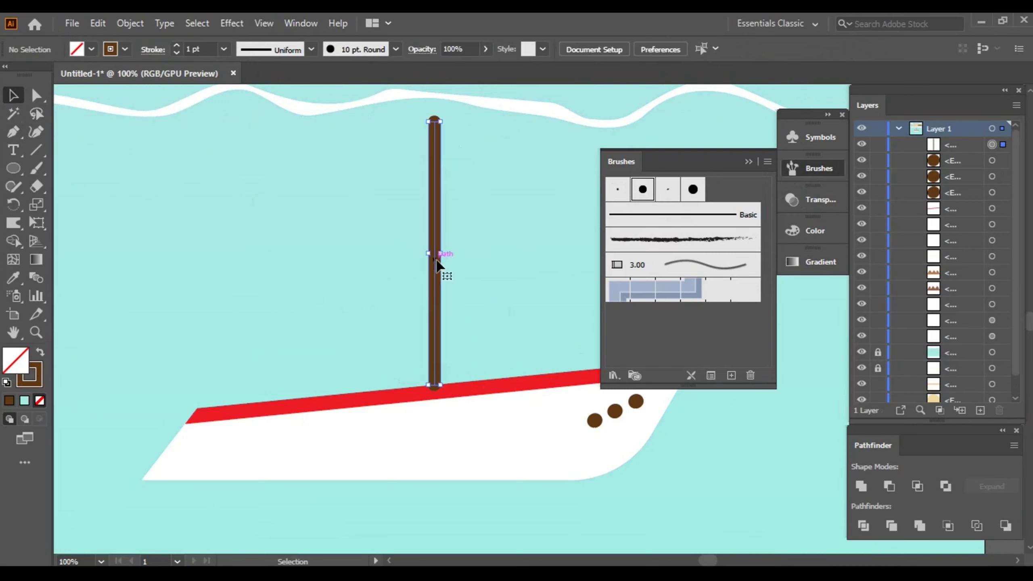
pyautogui.click(176, 53)
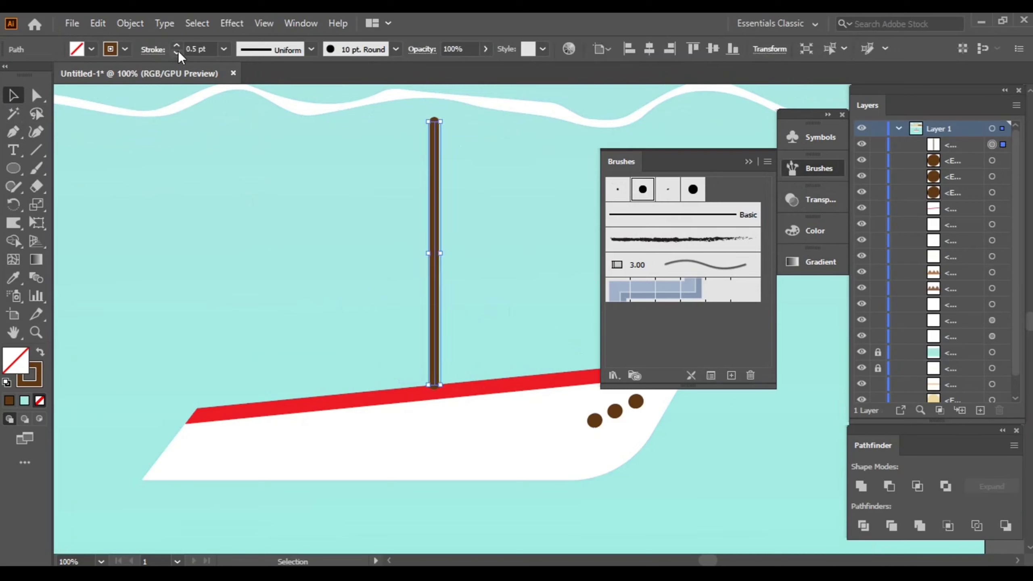
pyautogui.click(501, 250)
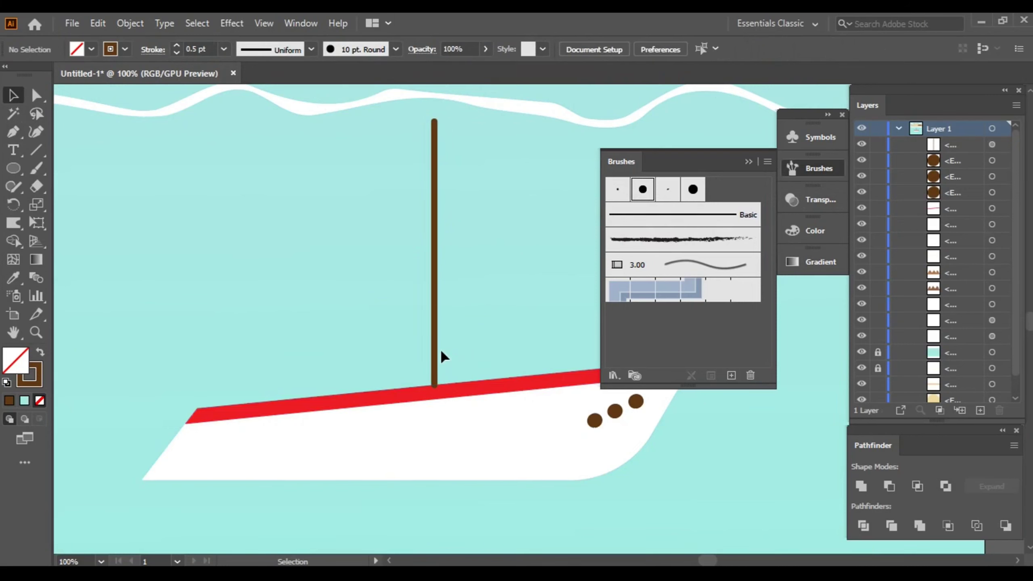
# Step: Bring the red deck stripe to the front so it covers the mast's base
pyautogui.click(496, 387)
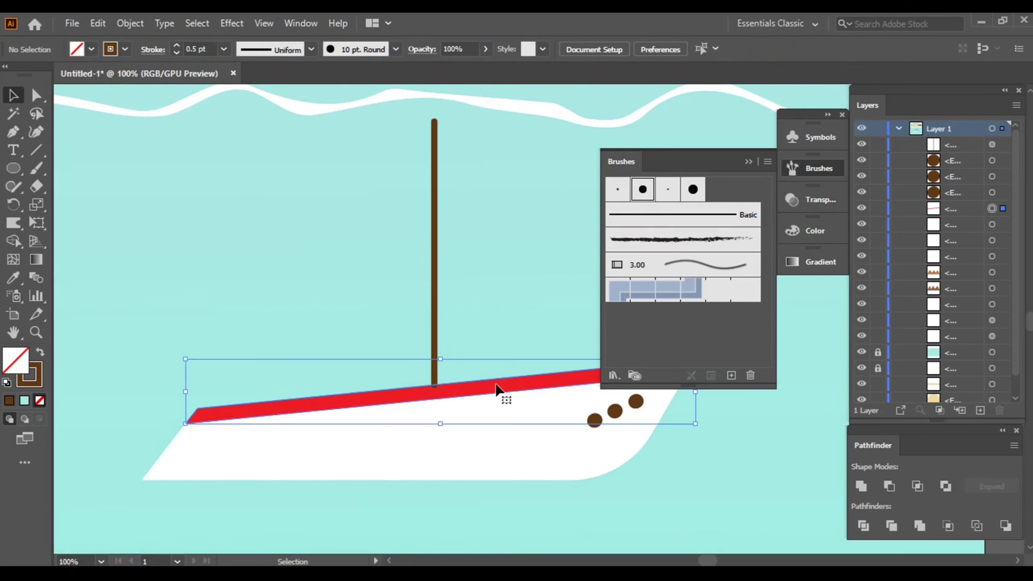
pyautogui.rightClick(496, 386)
pyautogui.moveTo(538, 306)
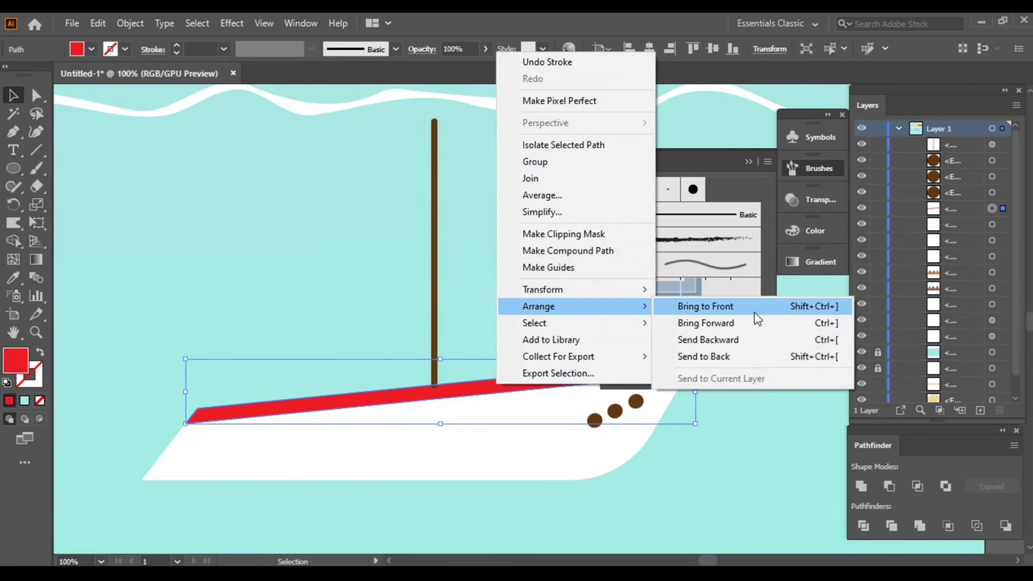
pyautogui.click(733, 308)
pyautogui.click(518, 283)
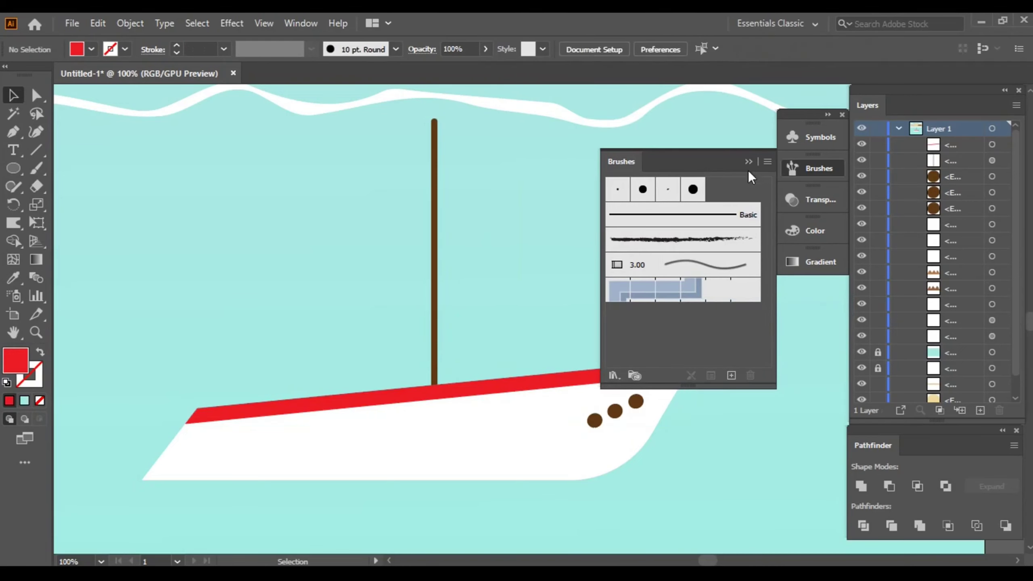
pyautogui.click(748, 162)
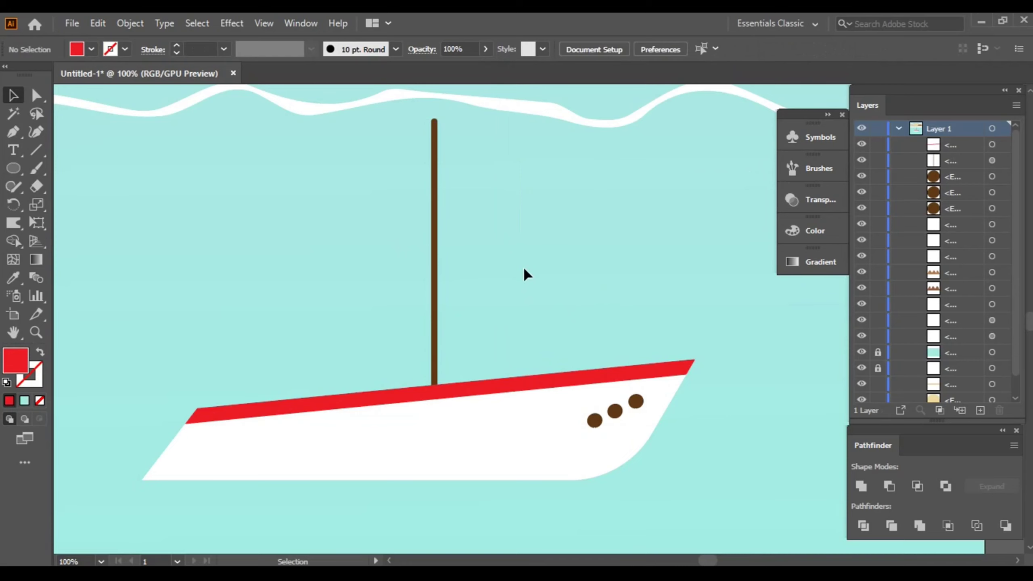
# Step: Centre the boat and set the Pen tool's fill colour to white
pyautogui.scroll(3, 523, 267)
pyautogui.hscroll(-3, 547, 302)
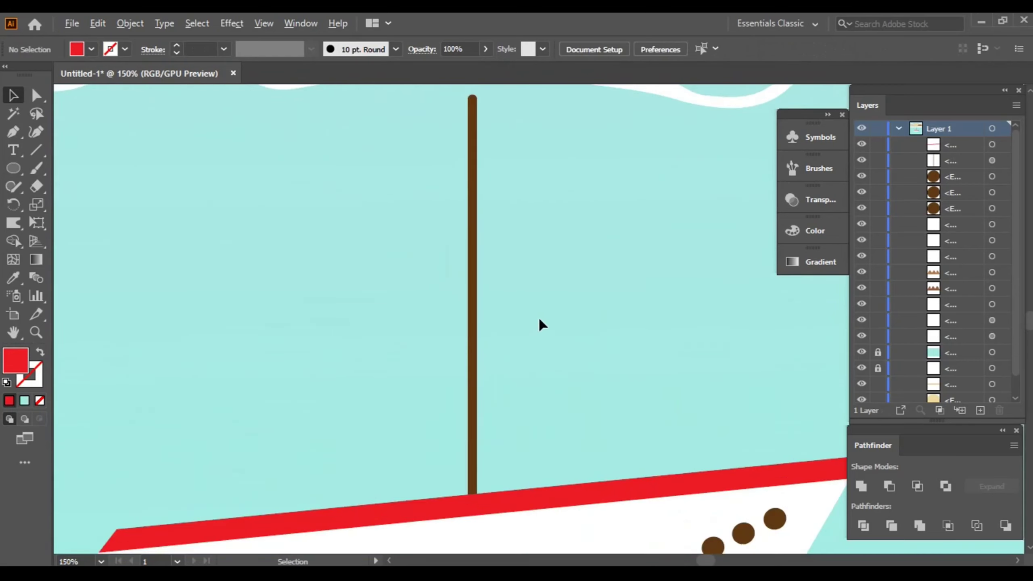
pyautogui.scroll(1, 539, 317)
pyautogui.scroll(-1, 550, 317)
pyautogui.scroll(-1, 556, 314)
pyautogui.moveTo(556, 313)
pyautogui.mouseDown()
pyautogui.moveTo(583, 276)
pyautogui.moveTo(587, 284)
pyautogui.mouseUp()
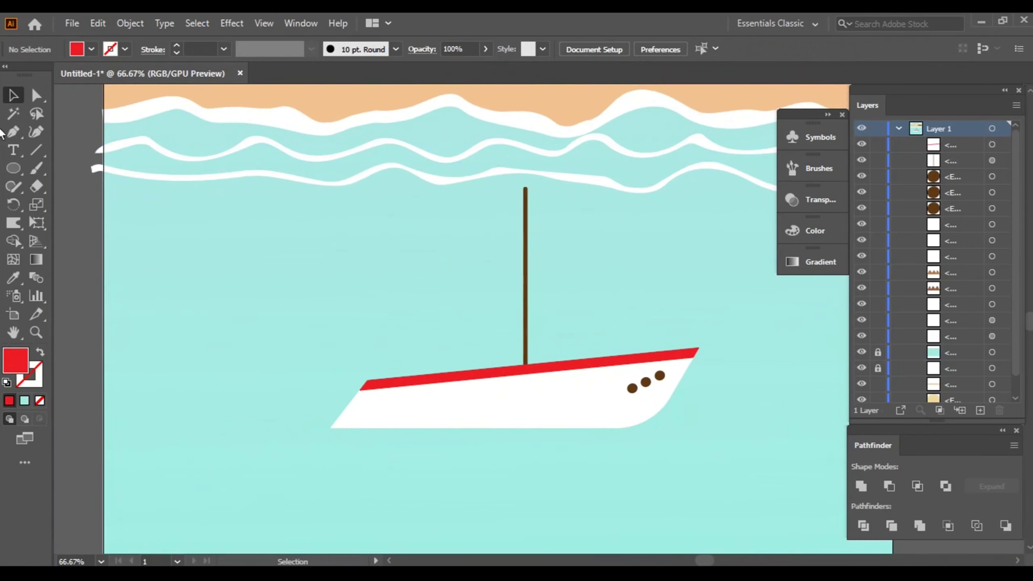
pyautogui.click(13, 131)
pyautogui.click(91, 49)
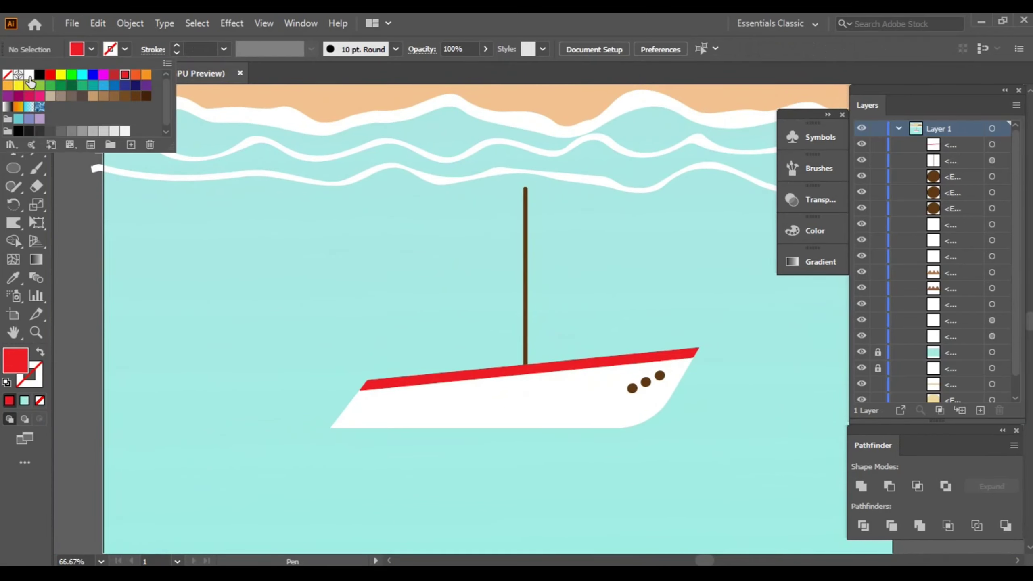
pyautogui.click(29, 77)
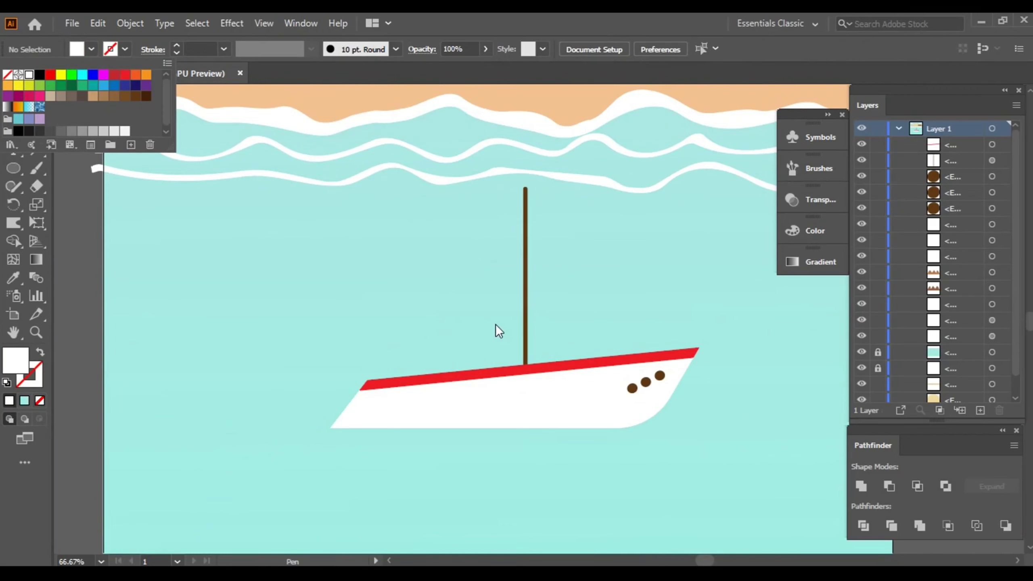
pyautogui.click(517, 206)
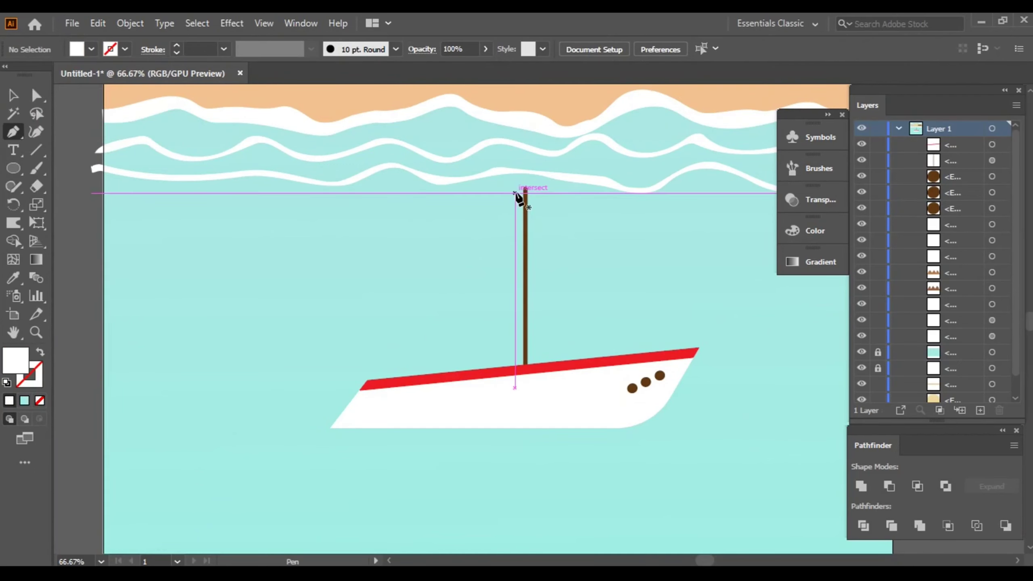
# Step: Draw the curved white sail left of the mast, from mast top to deck, and begin a second sail
pyautogui.scroll(1, 520, 200)
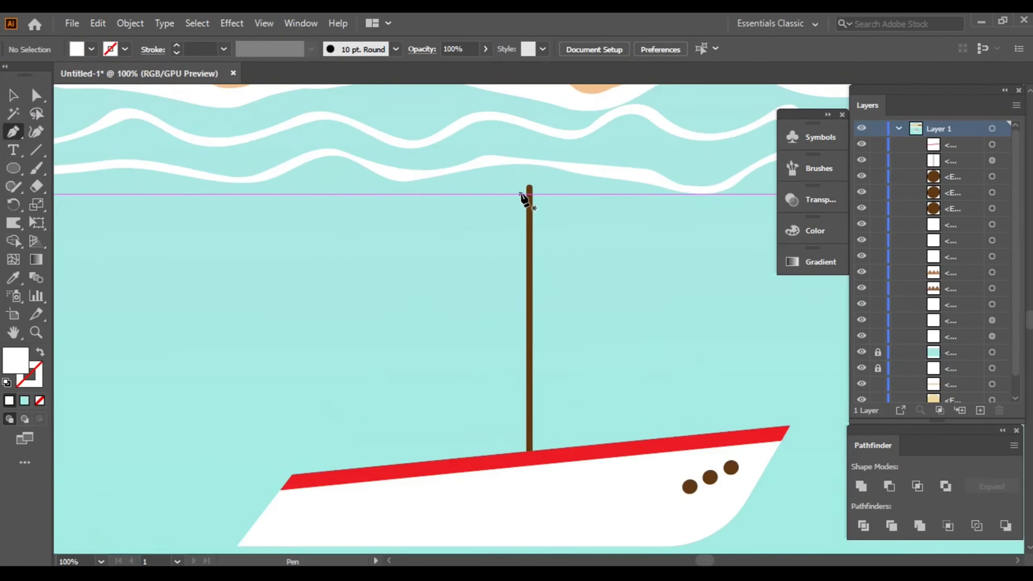
pyautogui.click(521, 194)
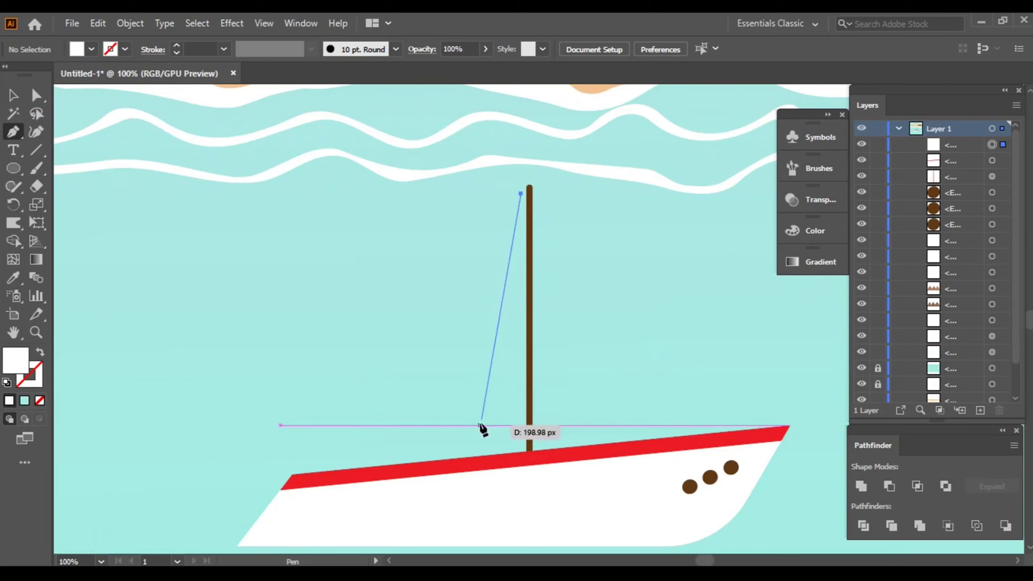
pyautogui.click(518, 457)
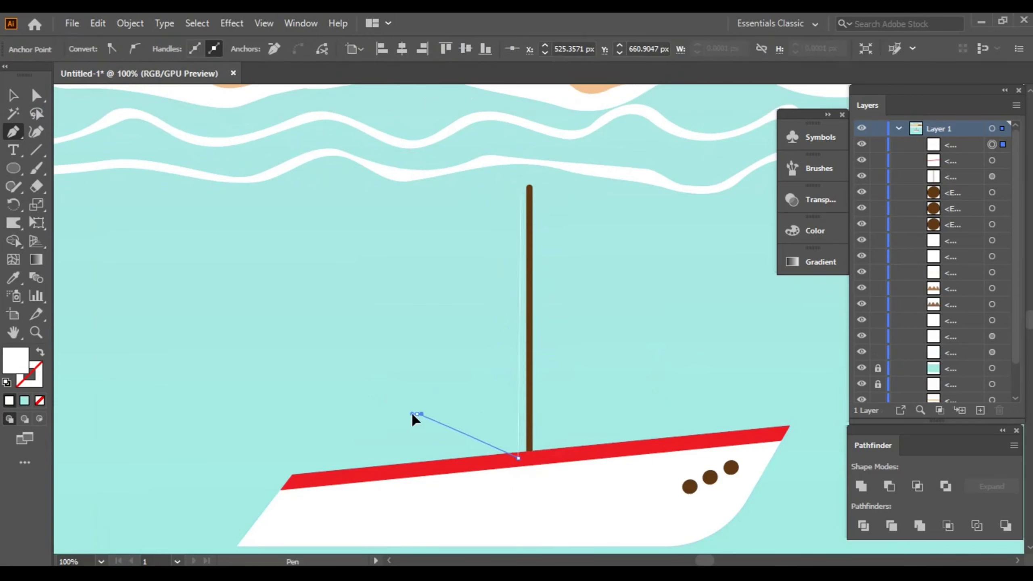
pyautogui.moveTo(417, 414); pyautogui.dragTo(356, 414)
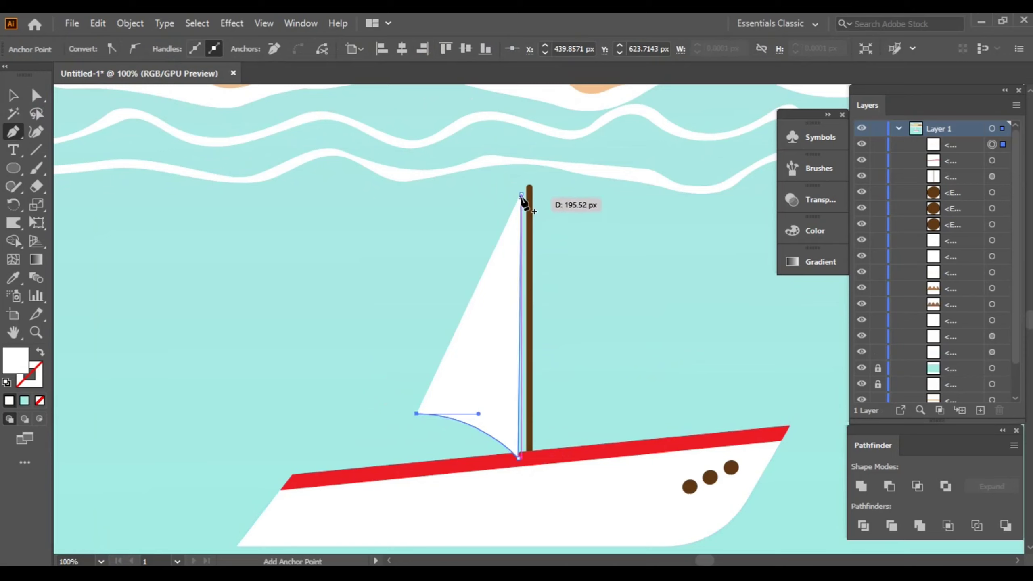
pyautogui.moveTo(521, 194)
pyautogui.mouseDown()
pyautogui.moveTo(558, 173)
pyautogui.moveTo(570, 132)
pyautogui.mouseUp()
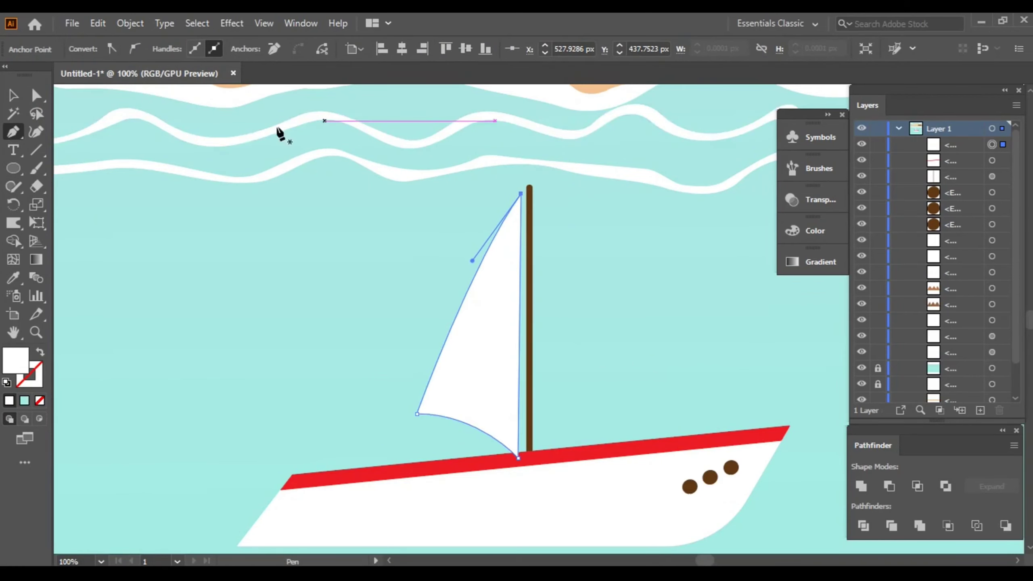
pyautogui.moveTo(641, 313)
pyautogui.mouseDown()
pyautogui.moveTo(544, 270)
pyautogui.moveTo(496, 277)
pyautogui.mouseUp()
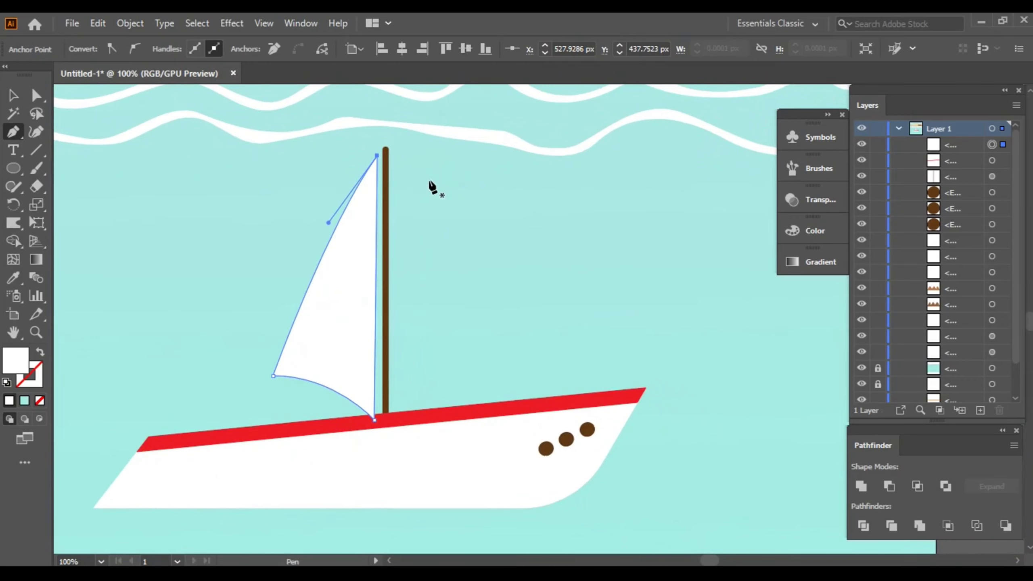
pyautogui.click(392, 159)
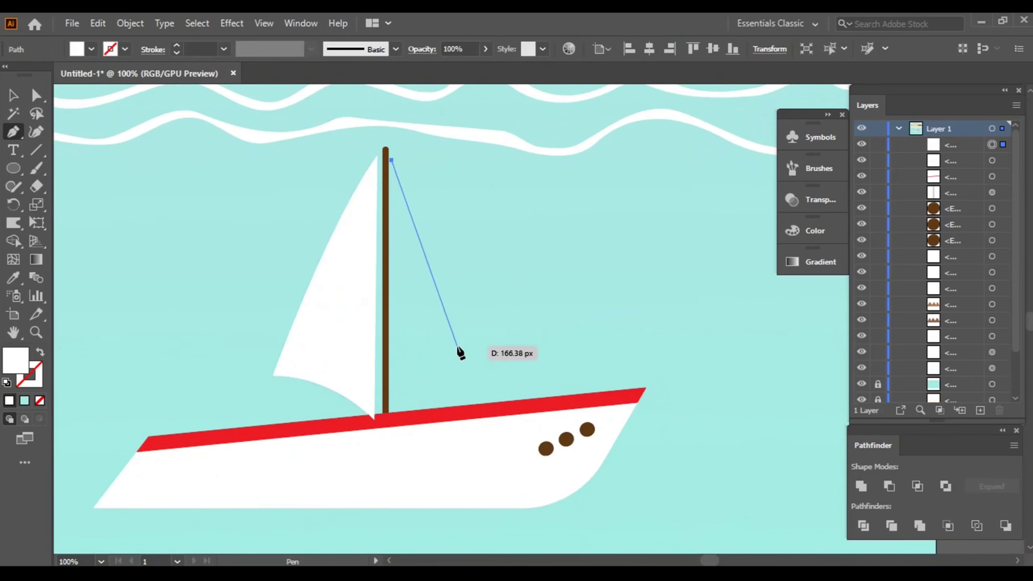
# Step: Add the second sail's curved outer point and the corner where it meets the mast
pyautogui.moveTo(475, 374)
pyautogui.mouseDown()
pyautogui.moveTo(488, 353)
pyautogui.moveTo(470, 473)
pyautogui.moveTo(481, 519)
pyautogui.mouseUp()
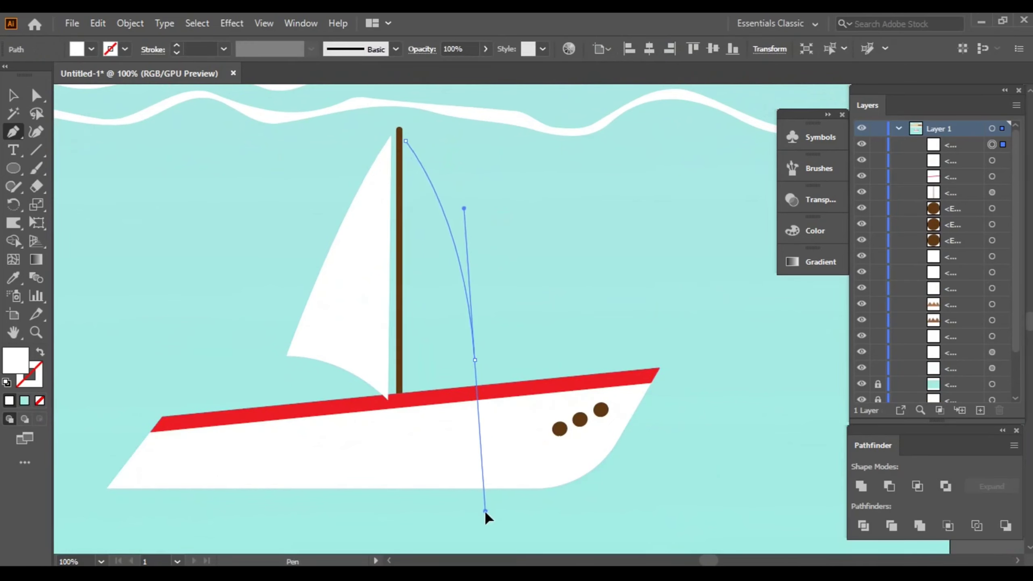
pyautogui.moveTo(481, 518); pyautogui.dragTo(481, 520)
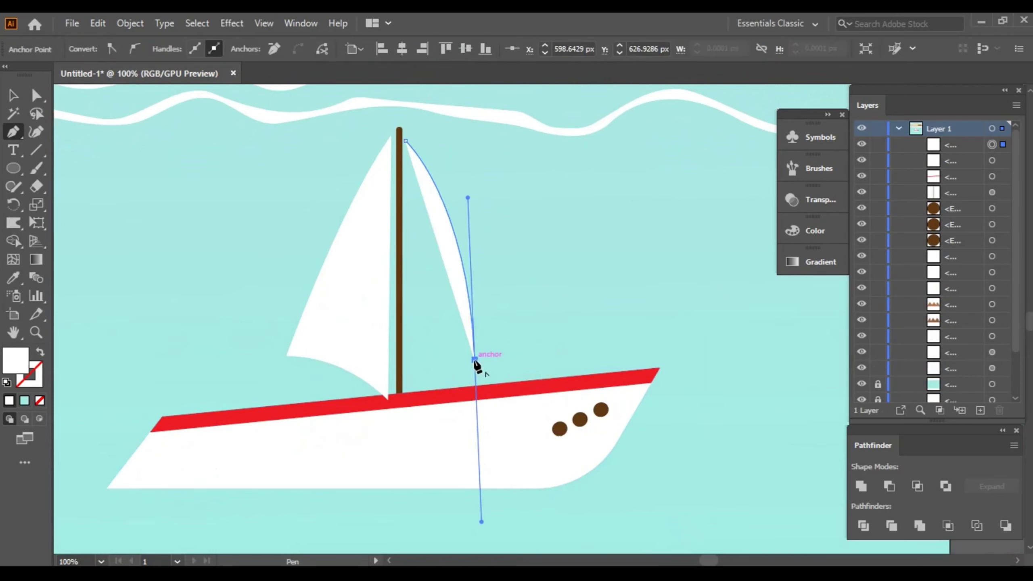
pyautogui.click(475, 359)
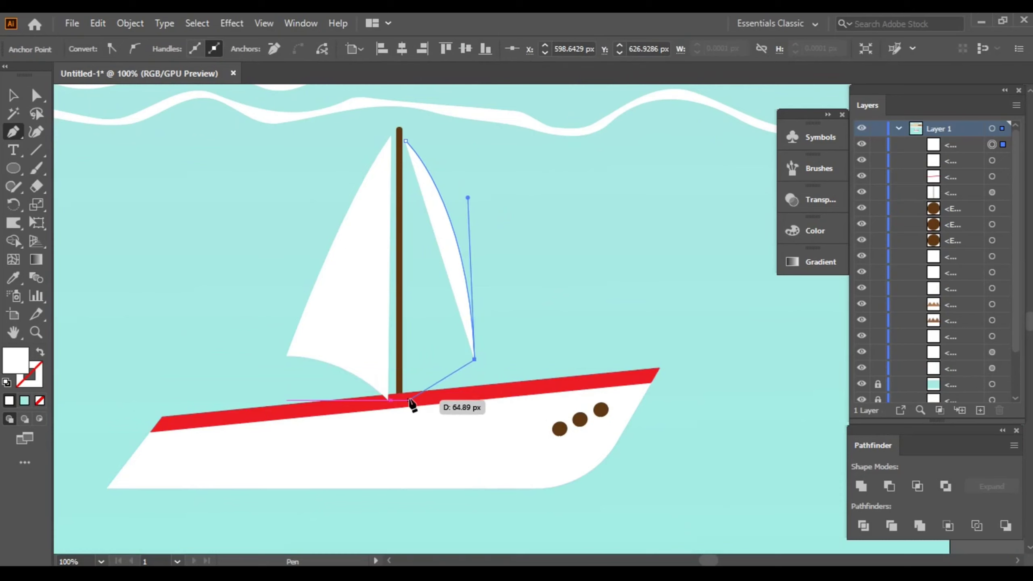
pyautogui.scroll(1, 410, 405)
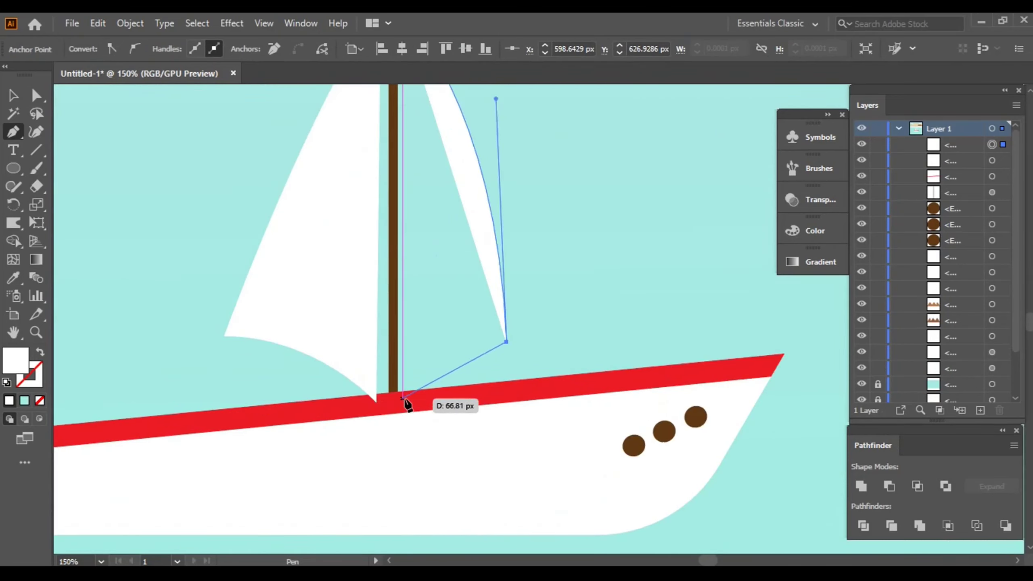
pyautogui.moveTo(403, 399); pyautogui.dragTo(343, 433)
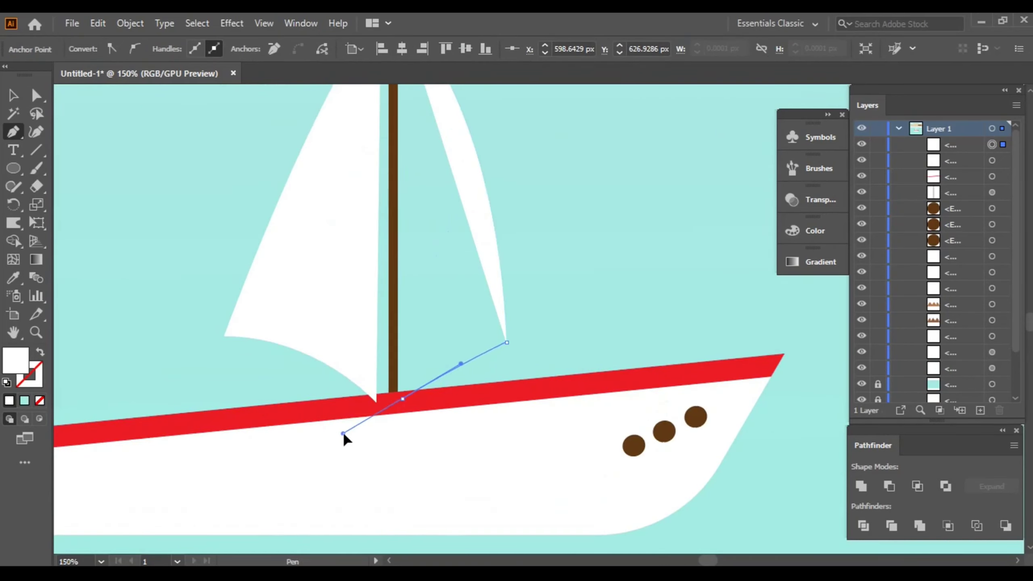
pyautogui.click(402, 399)
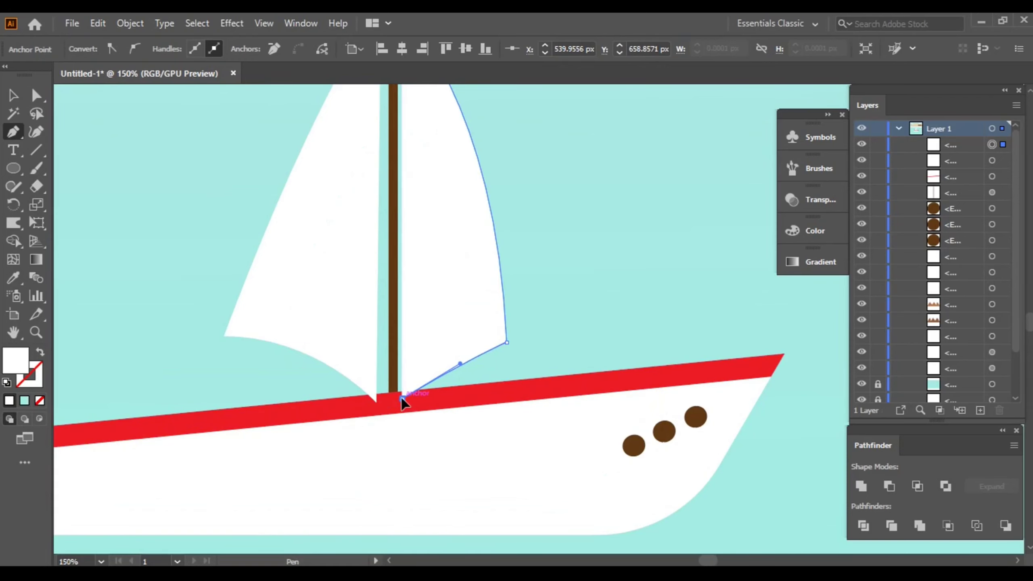
# Step: Close the second sail at the mast top with a curve, then deselect it
pyautogui.moveTo(429, 191); pyautogui.dragTo(436, 336)
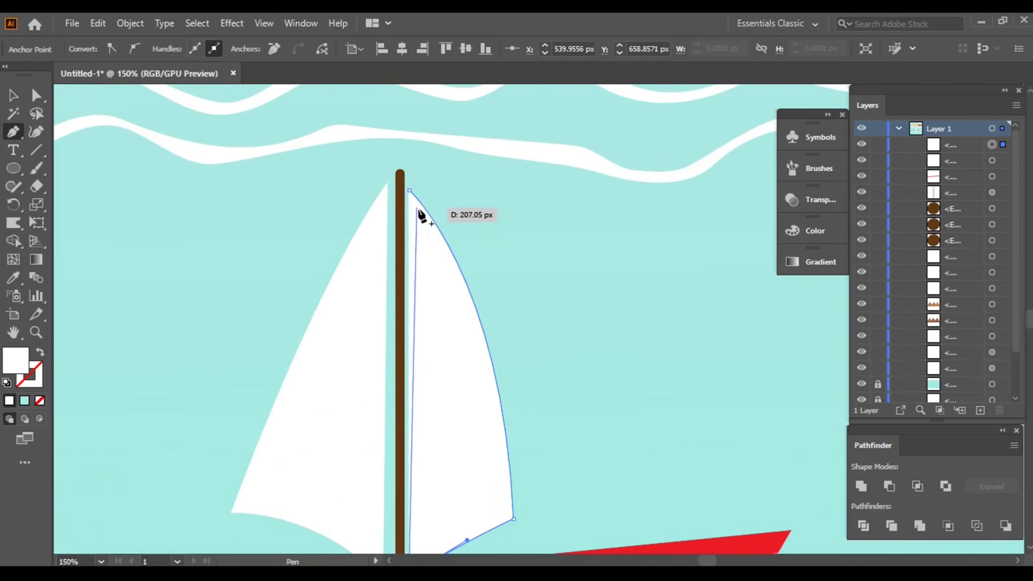
pyautogui.moveTo(439, 285); pyautogui.dragTo(486, 247)
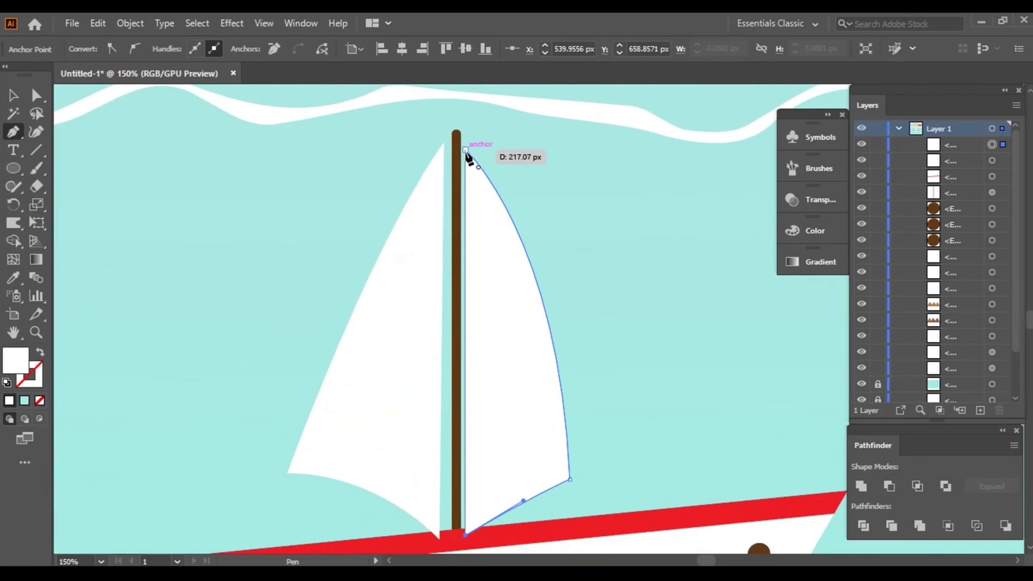
pyautogui.moveTo(465, 150); pyautogui.dragTo(448, 120)
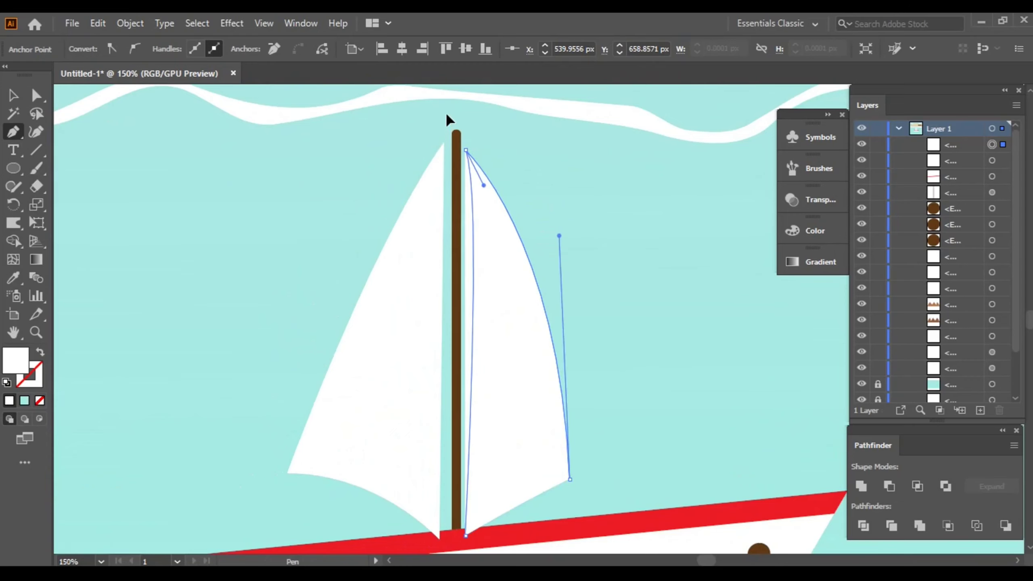
pyautogui.scroll(2, 446, 107)
pyautogui.scroll(3, 445, 104)
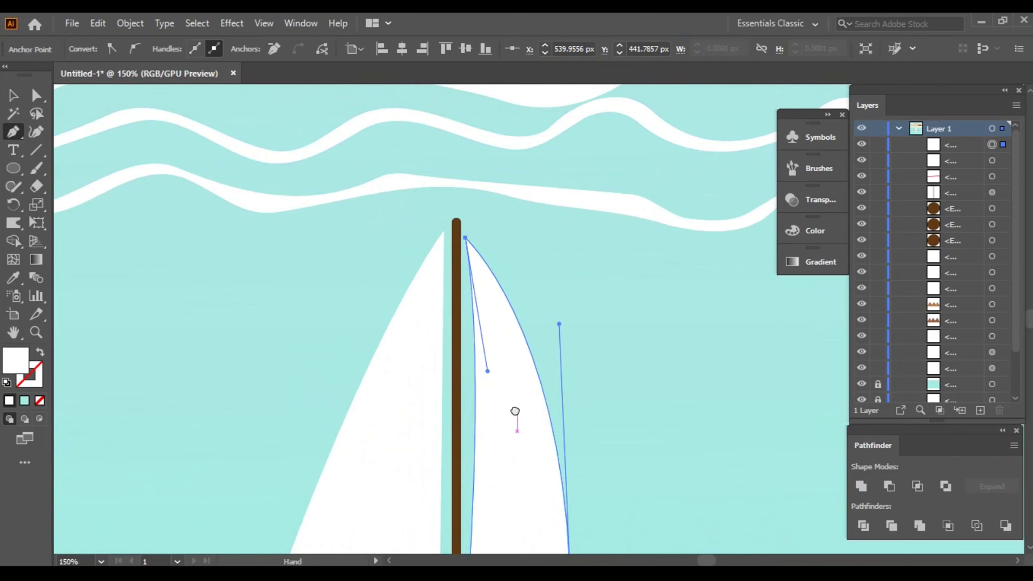
pyautogui.moveTo(516, 409); pyautogui.dragTo(529, 281)
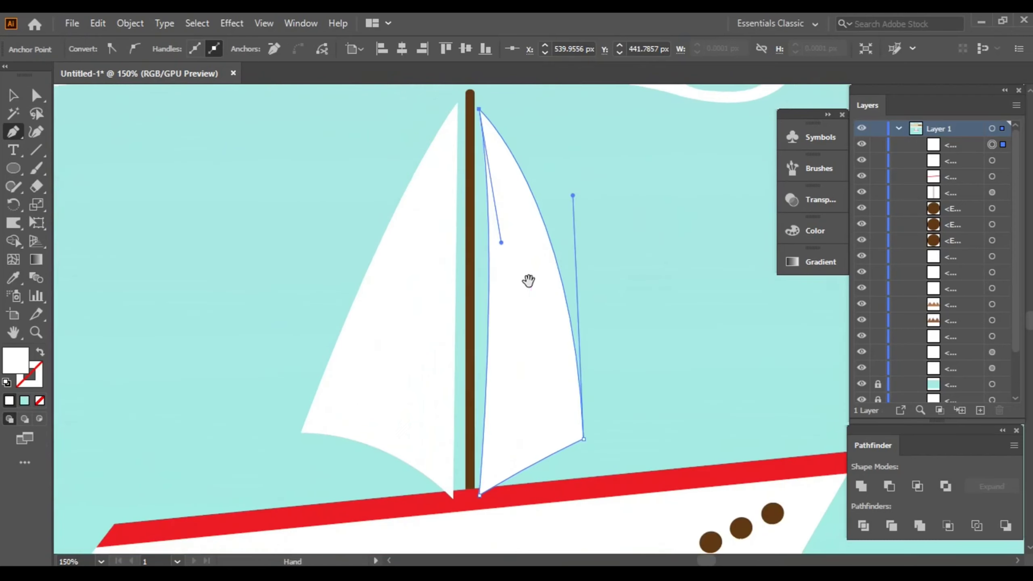
pyautogui.click(13, 94)
pyautogui.click(657, 322)
pyautogui.moveTo(665, 338); pyautogui.dragTo(611, 273)
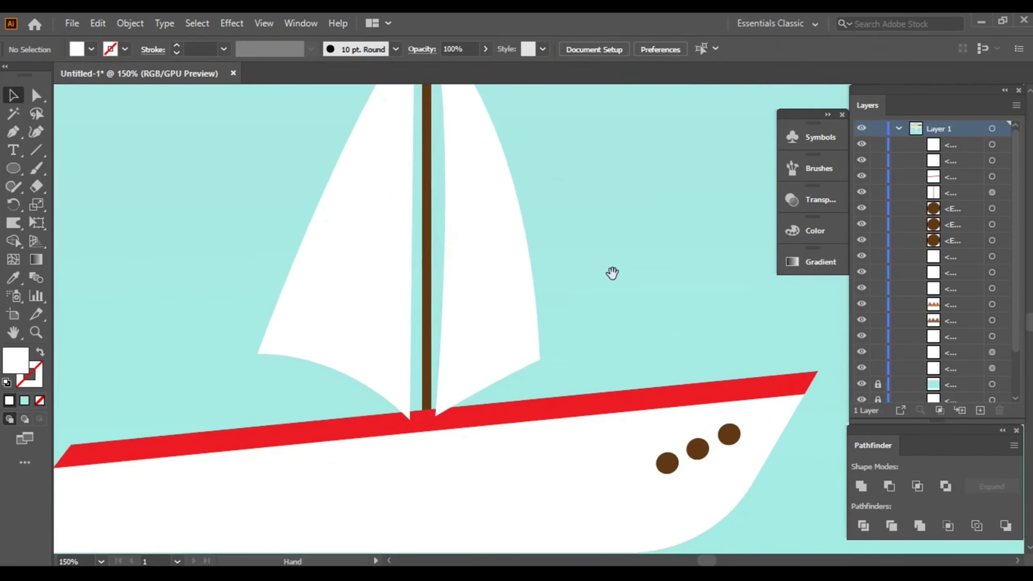
# Step: Bring the red hull stripe to the front, in front of both sails
pyautogui.rightClick(489, 415)
pyautogui.moveTo(535, 320)
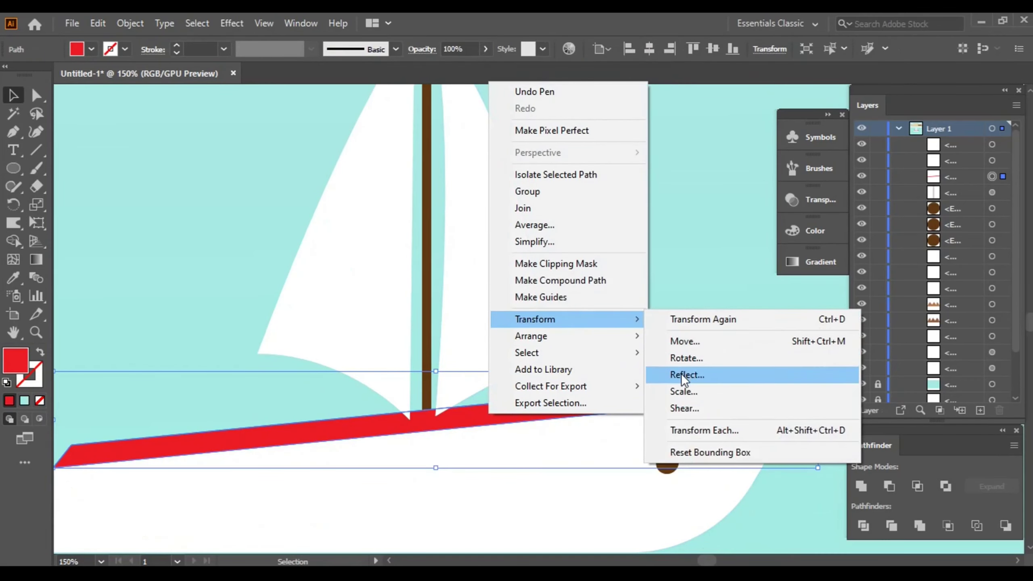
pyautogui.click(670, 332)
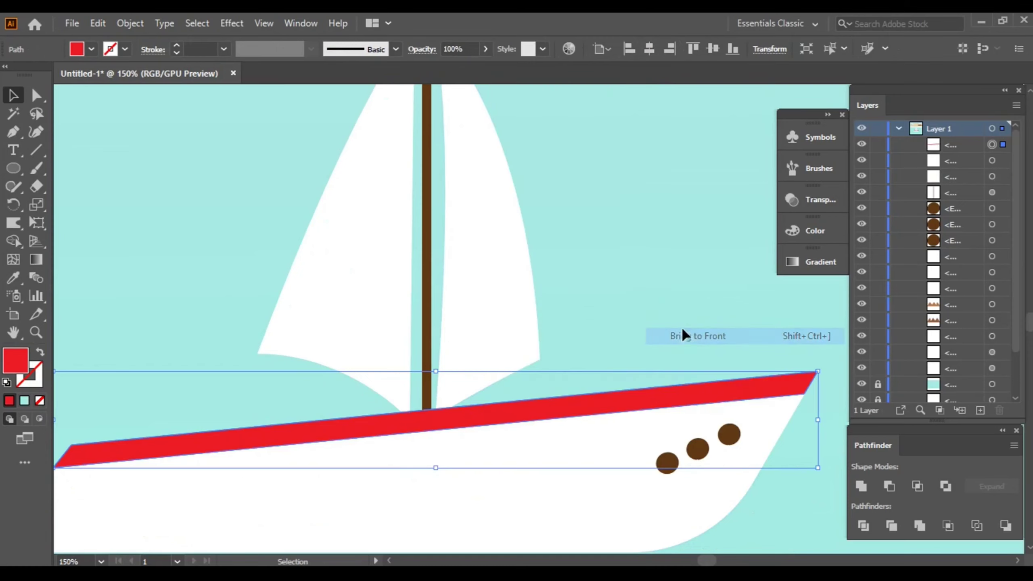
pyautogui.click(683, 280)
pyautogui.moveTo(673, 273); pyautogui.dragTo(514, 402)
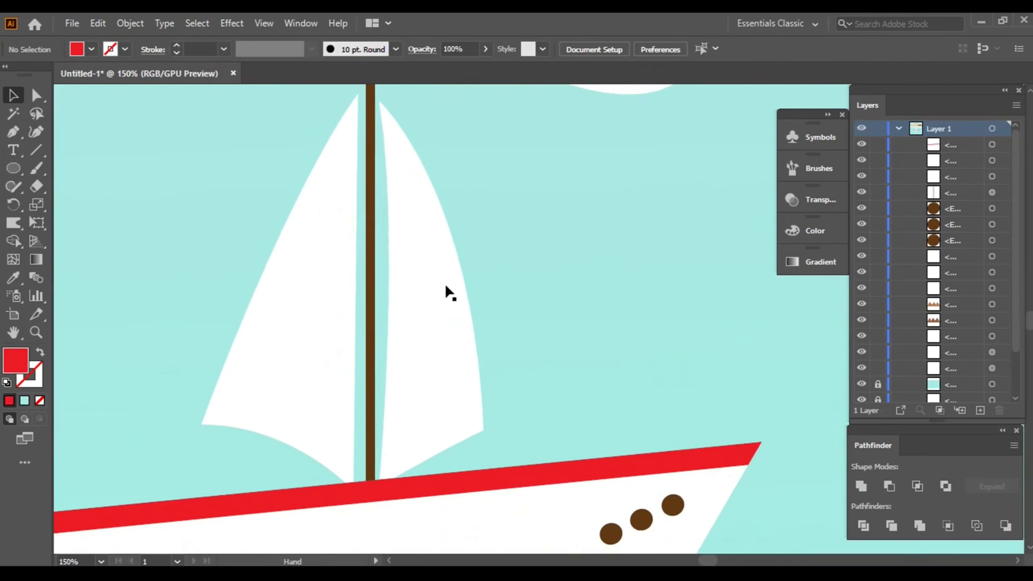
pyautogui.moveTo(410, 244); pyautogui.dragTo(453, 385)
# Step: Stretch the right and left sails upward to the mast tip and fine-tune the left sail's top point
pyautogui.hotkey('ctrl', '+')
pyautogui.hotkey('ctrl', '+')
pyautogui.hotkey('ctrl', '+')
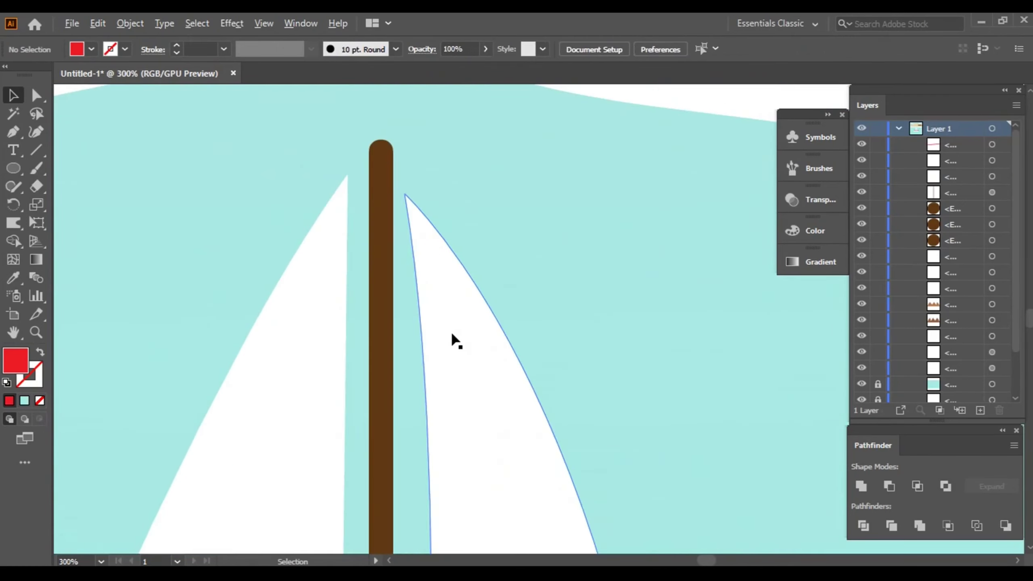
pyautogui.moveTo(452, 328); pyautogui.dragTo(489, 397)
pyautogui.click(490, 402)
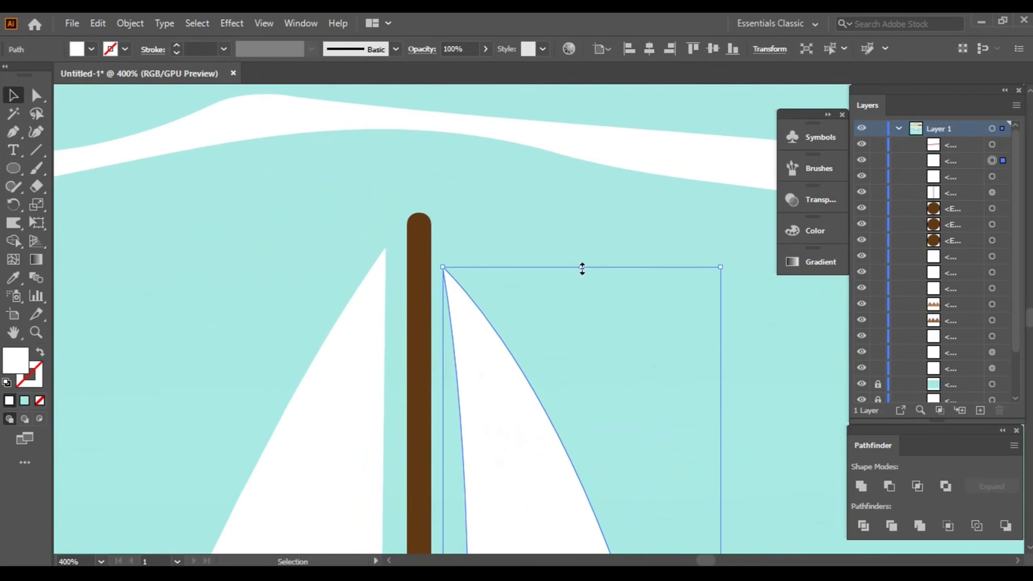
pyautogui.moveTo(582, 269); pyautogui.dragTo(581, 236)
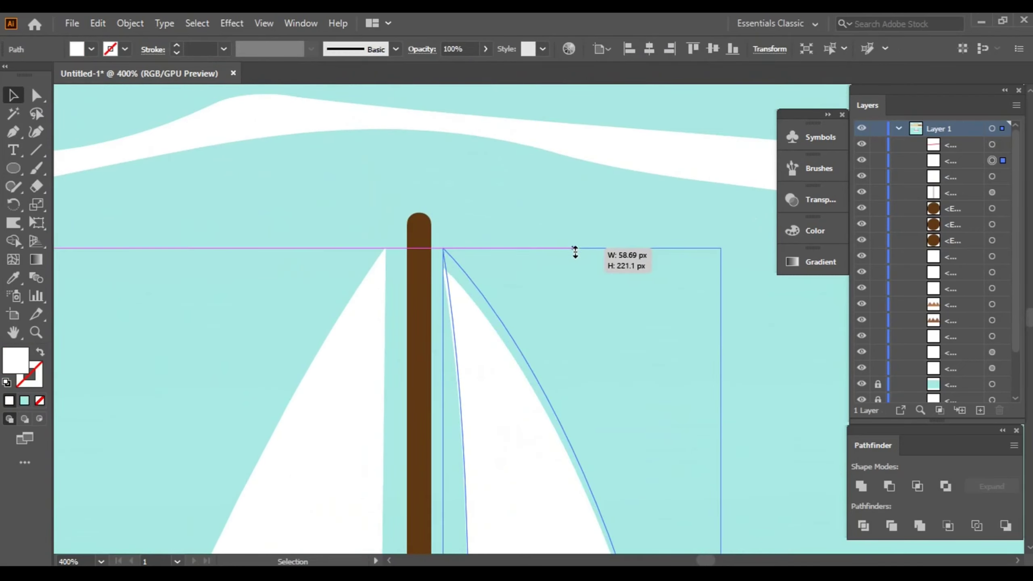
pyautogui.click(366, 331)
pyautogui.moveTo(175, 249); pyautogui.dragTo(177, 232)
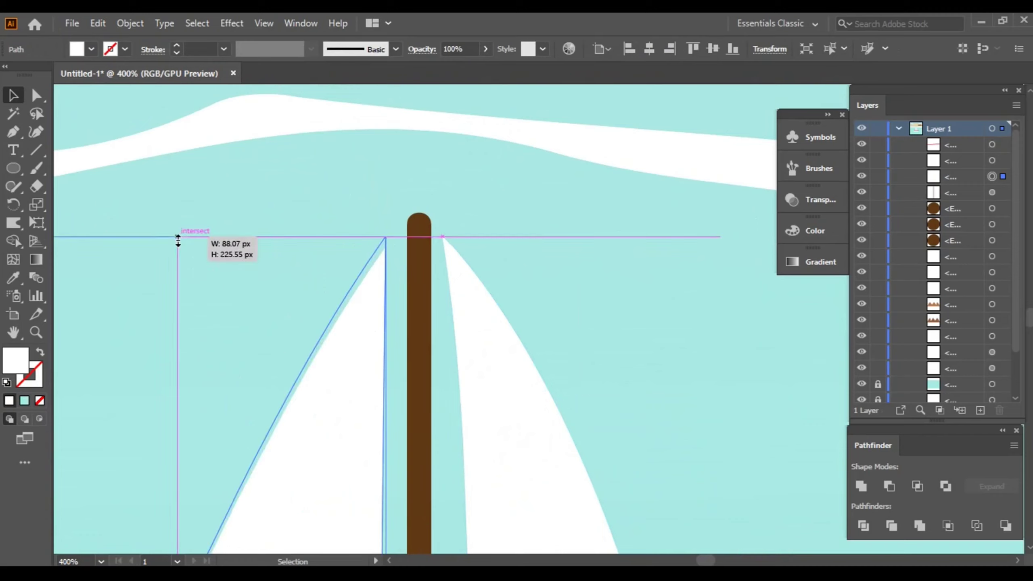
pyautogui.click(37, 97)
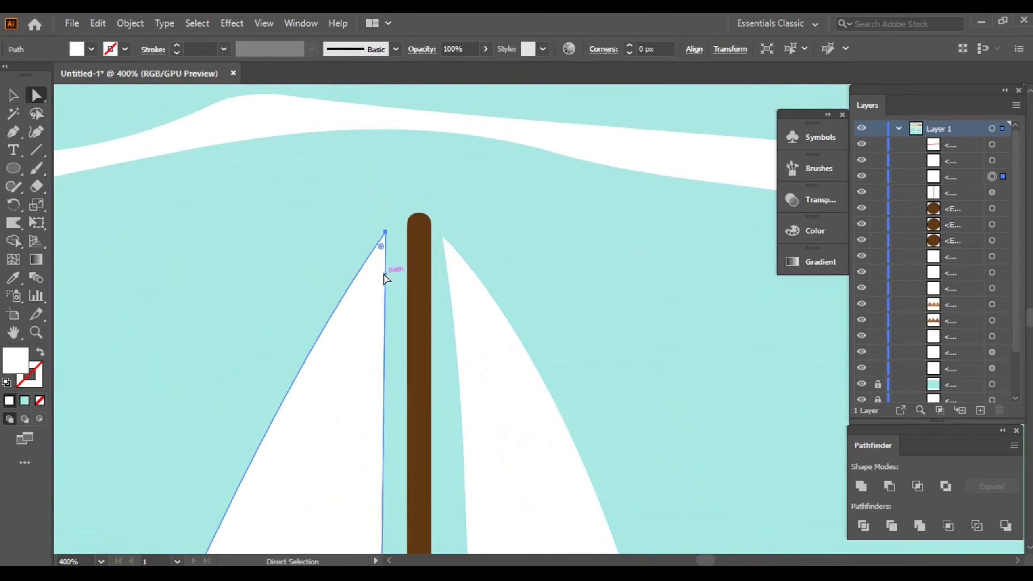
pyautogui.moveTo(387, 232); pyautogui.dragTo(435, 236)
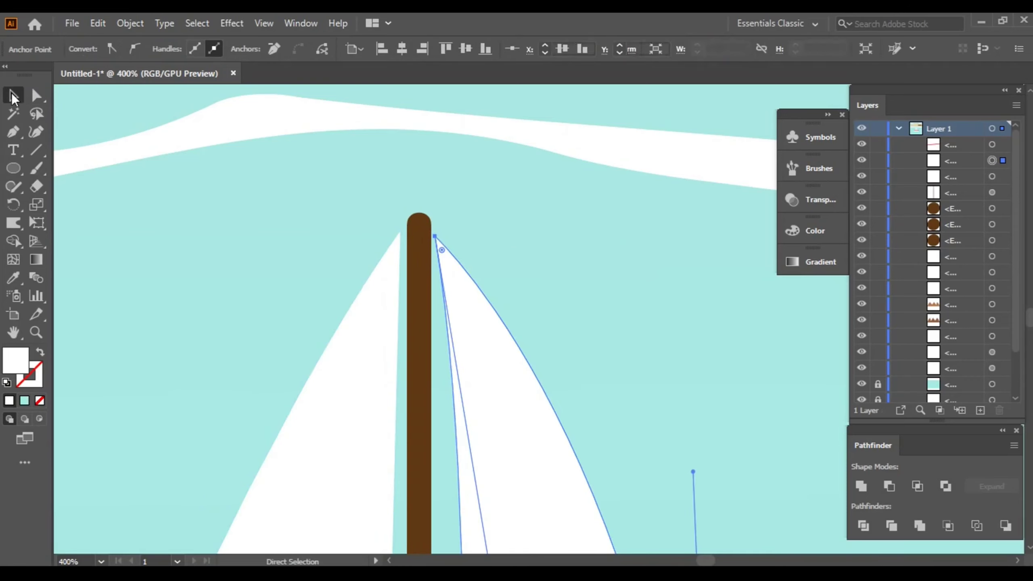
pyautogui.hotkey('ctrl', '0')
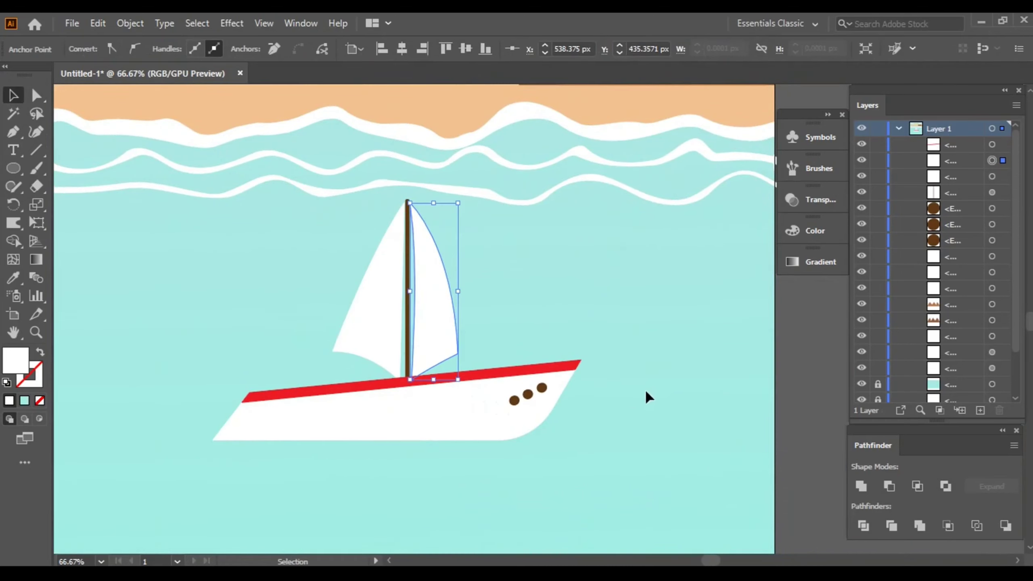
# Step: Marquee-select both sails and the mast, scale them up from the top-right handle, and move them left
pyautogui.click(644, 389)
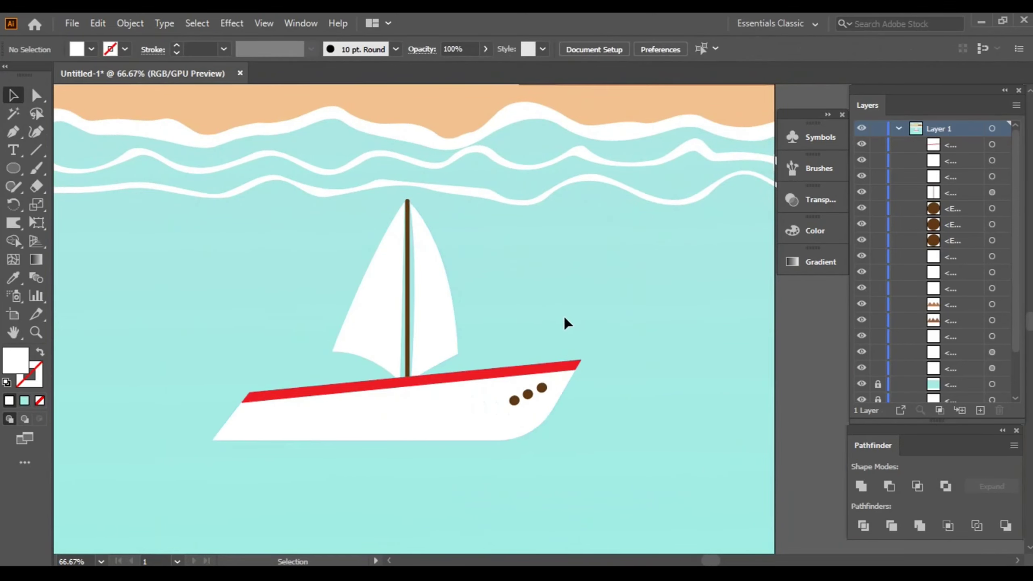
pyautogui.scroll(3, 554, 347)
pyautogui.moveTo(631, 346); pyautogui.dragTo(554, 309)
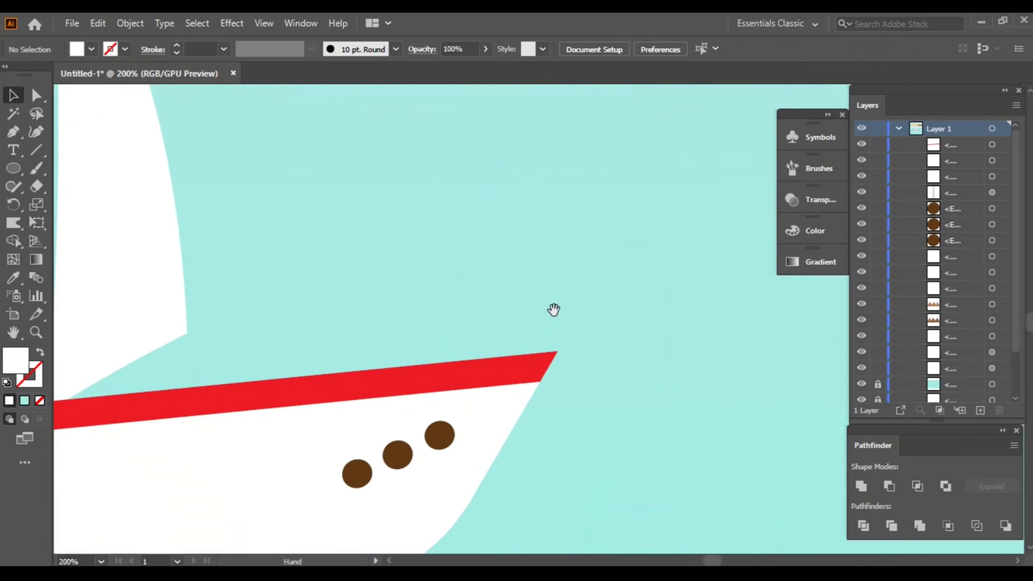
pyautogui.scroll(-1, 411, 307)
pyautogui.scroll(-2, 417, 301)
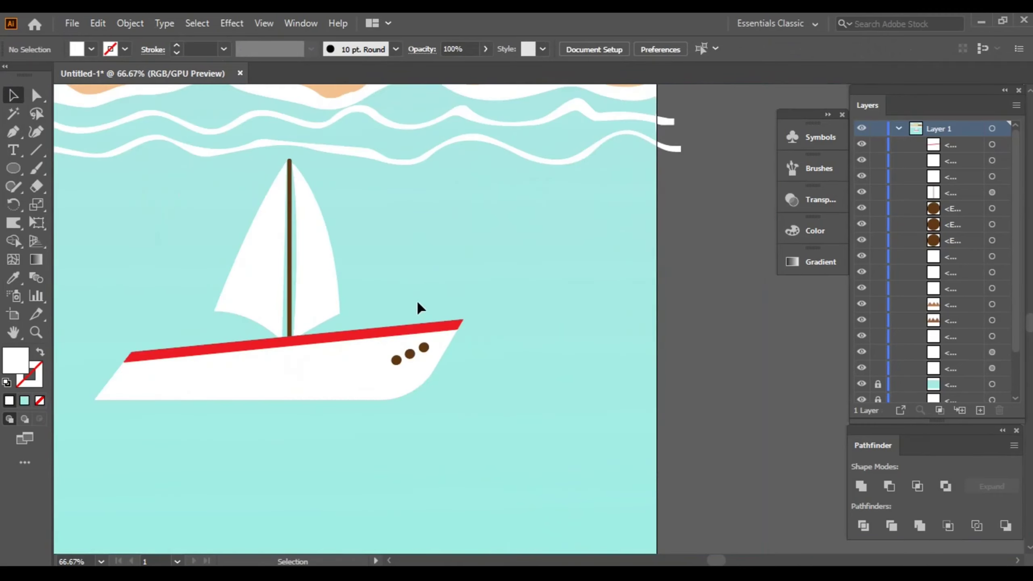
pyautogui.moveTo(418, 307); pyautogui.dragTo(551, 346)
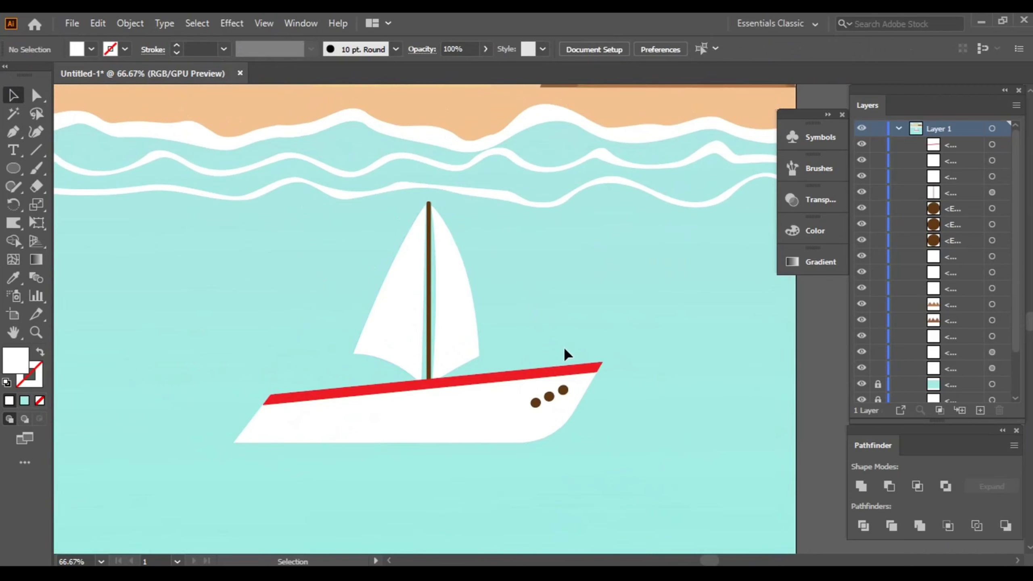
pyautogui.moveTo(476, 339); pyautogui.dragTo(375, 246)
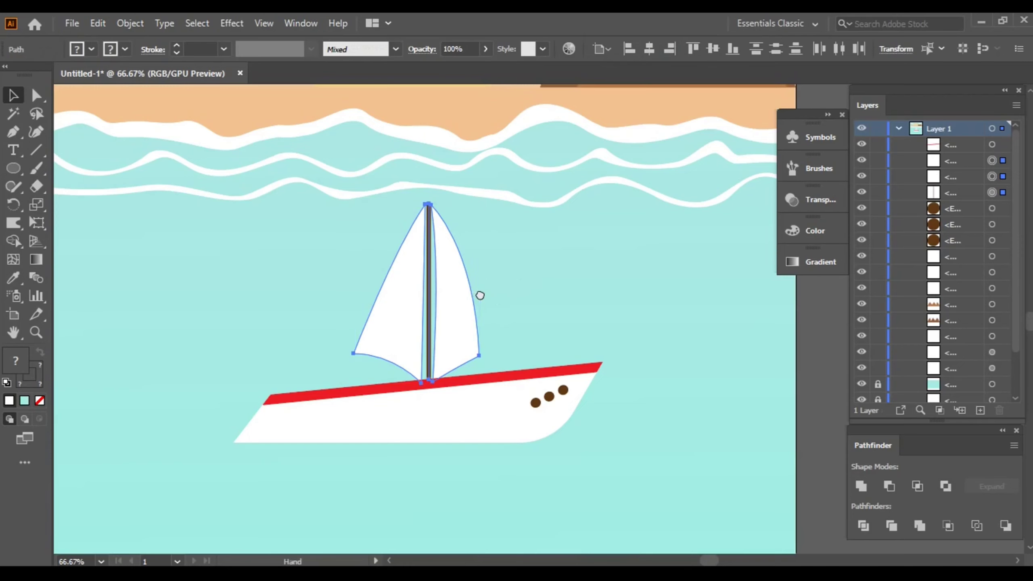
pyautogui.scroll(3, 477, 295)
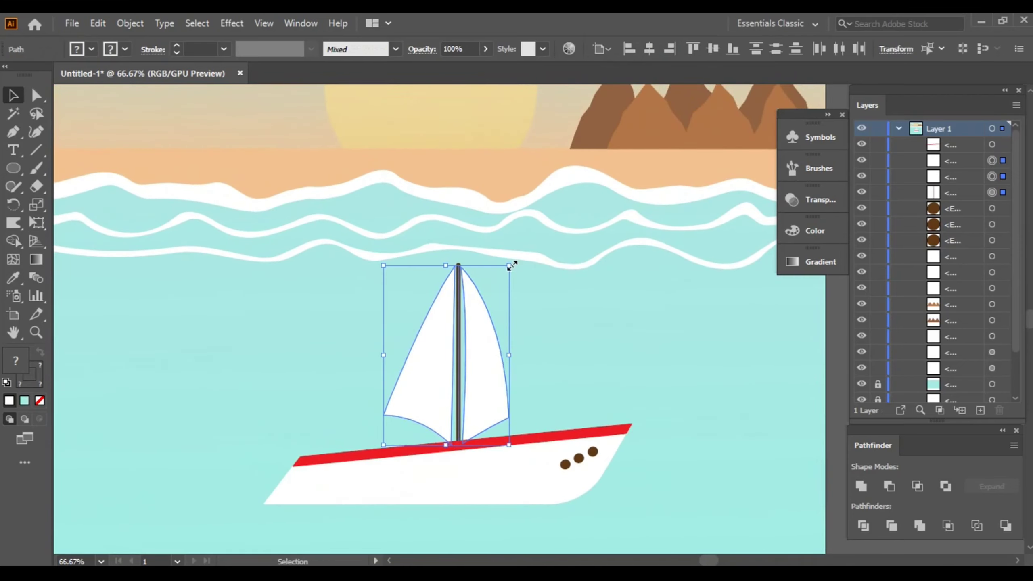
pyautogui.moveTo(512, 265); pyautogui.dragTo(582, 159)
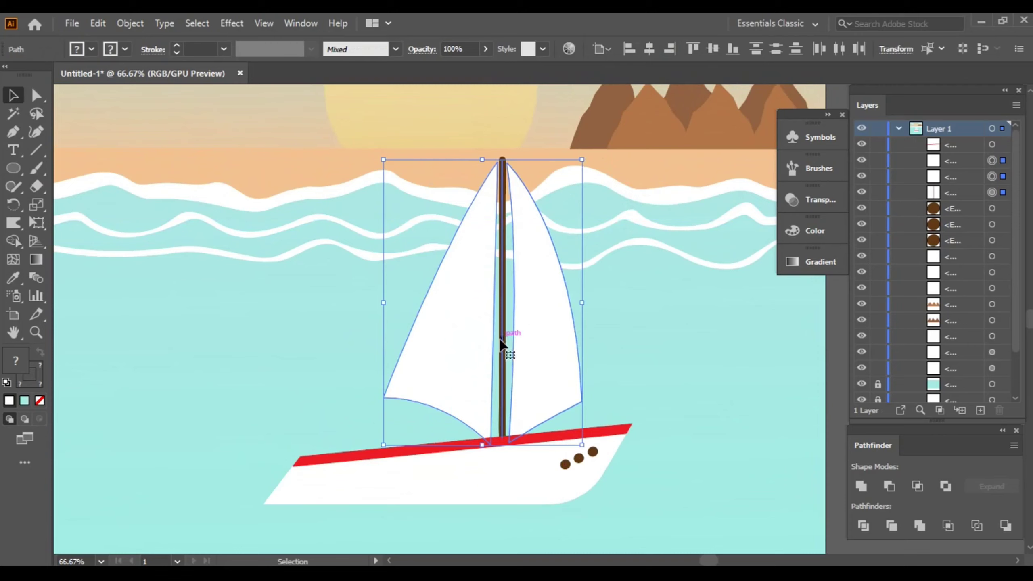
pyautogui.moveTo(502, 344); pyautogui.dragTo(456, 350)
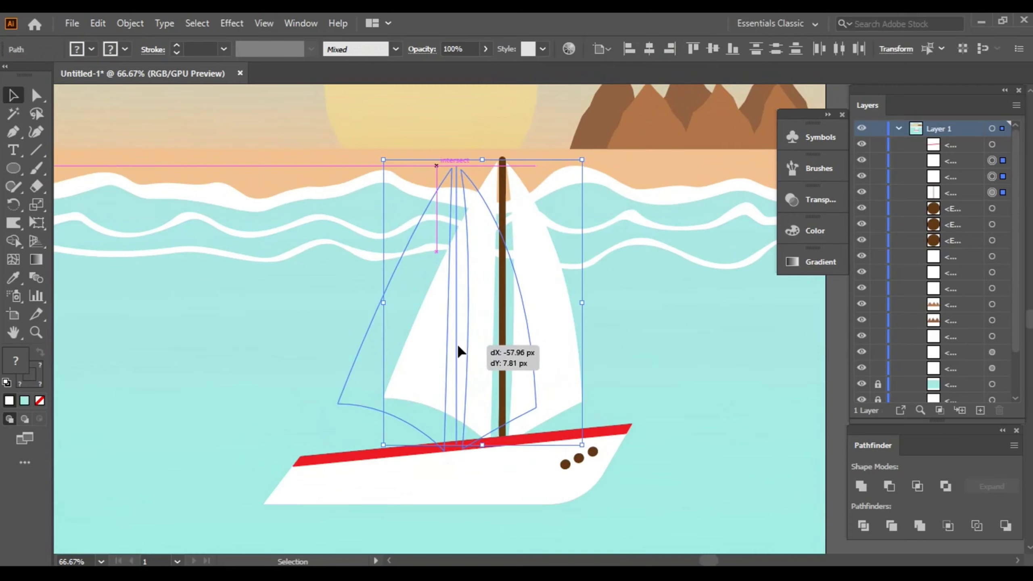
pyautogui.click(669, 349)
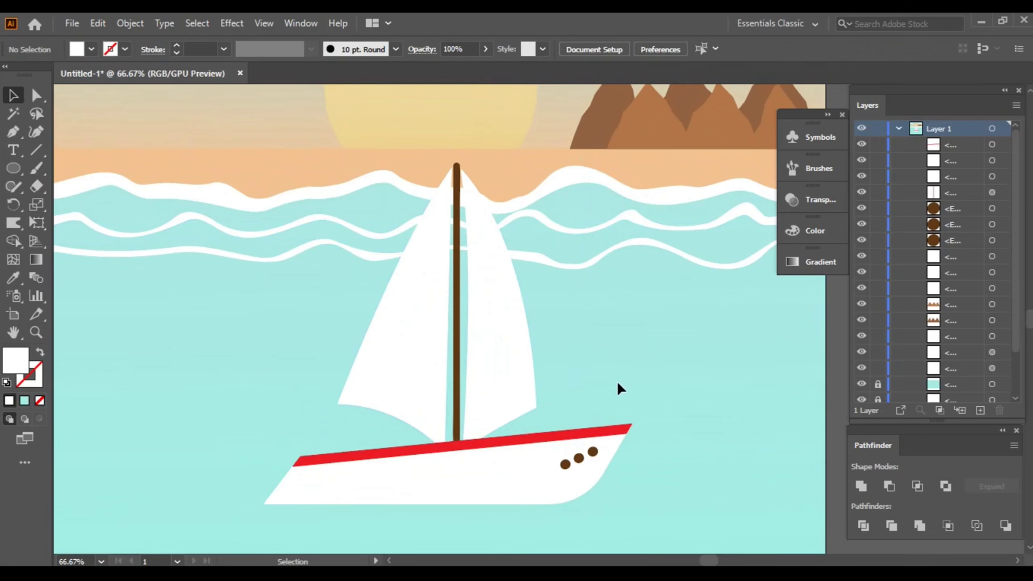
pyautogui.scroll(1, 616, 381)
# Step: Set the Pen tool to no fill and a brown stroke
pyautogui.moveTo(625, 382); pyautogui.dragTo(621, 351)
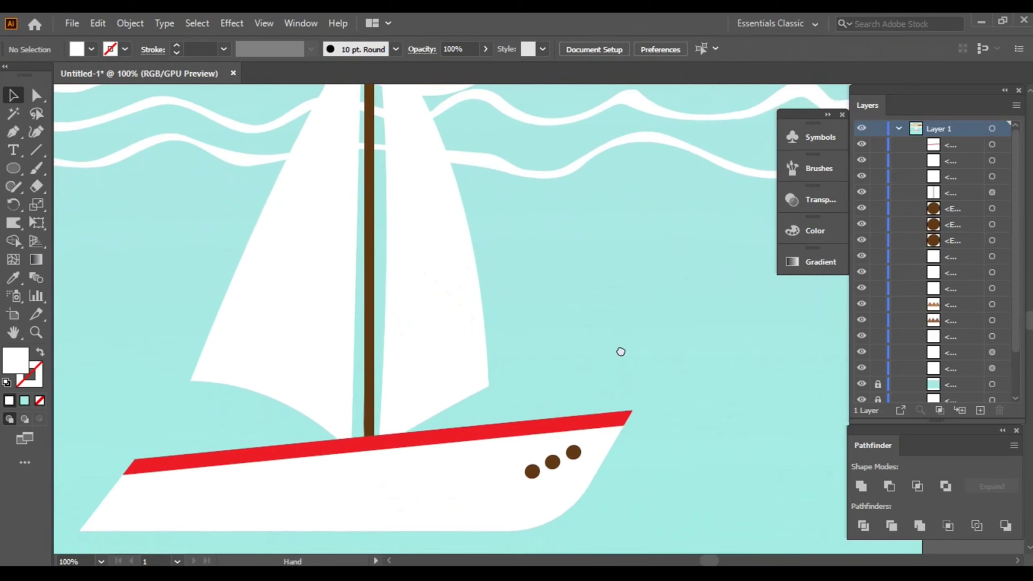
pyautogui.click(13, 133)
pyautogui.click(91, 49)
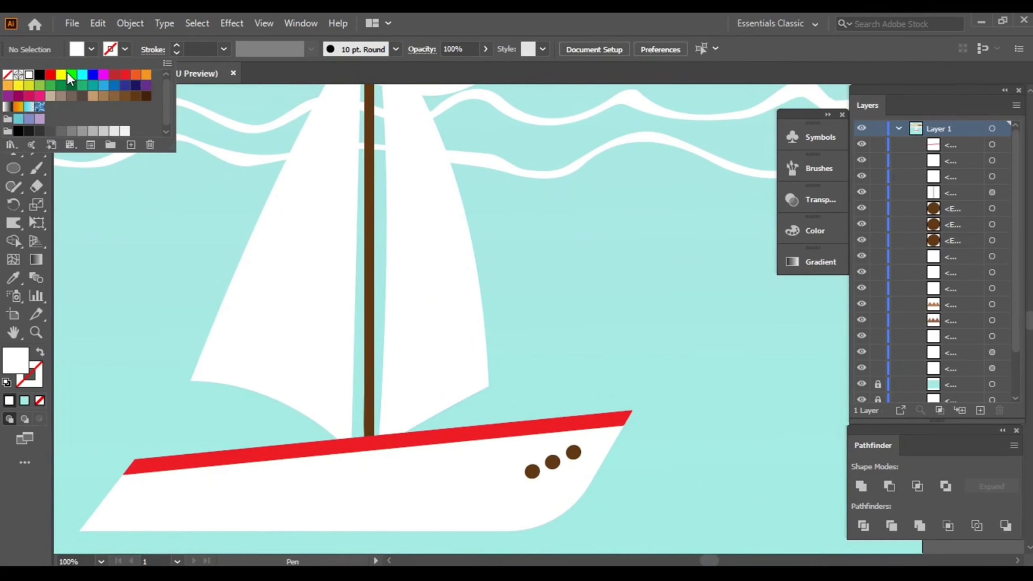
pyautogui.click(7, 74)
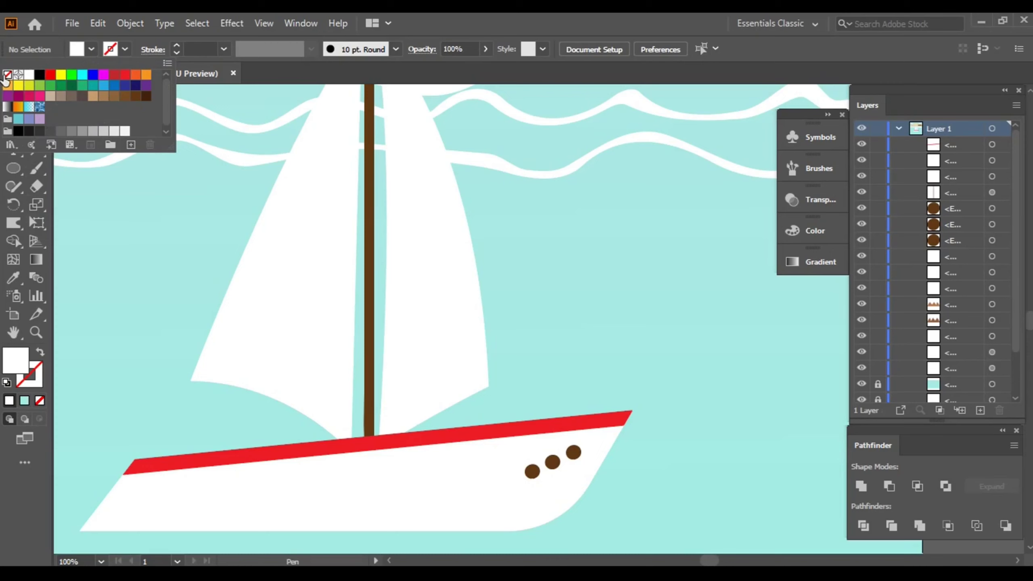
pyautogui.click(125, 97)
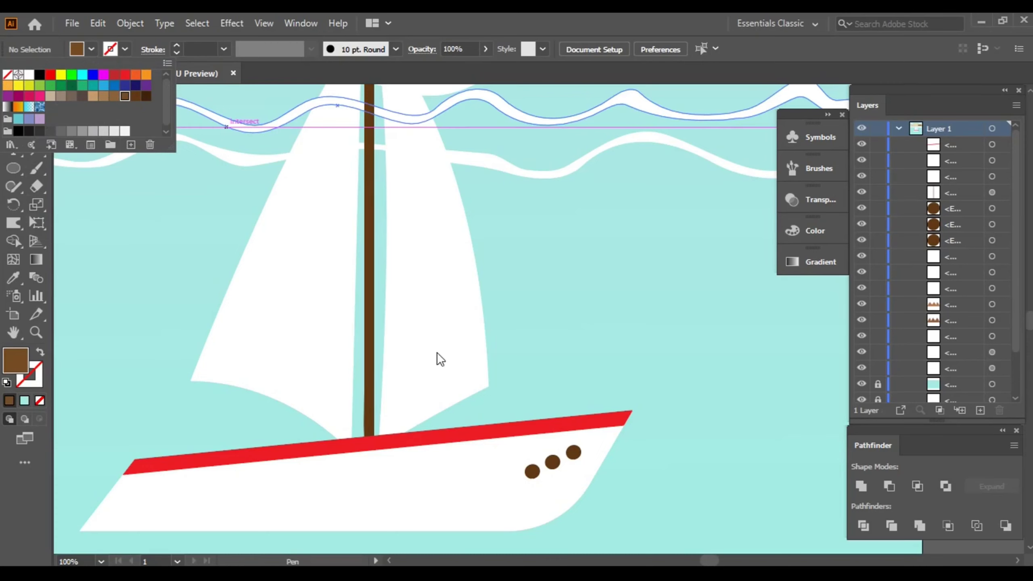
pyautogui.click(7, 75)
pyautogui.click(126, 48)
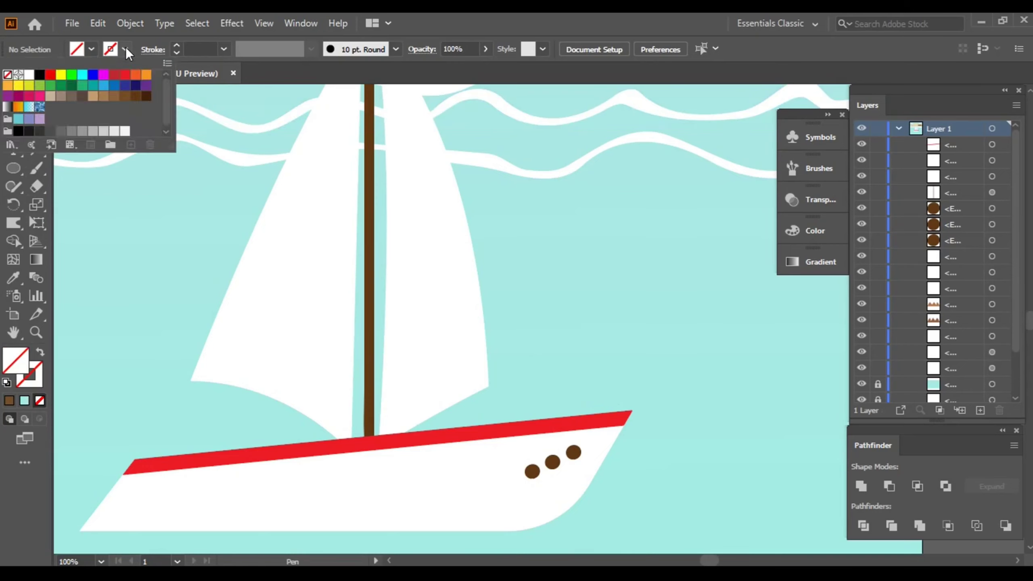
pyautogui.click(116, 97)
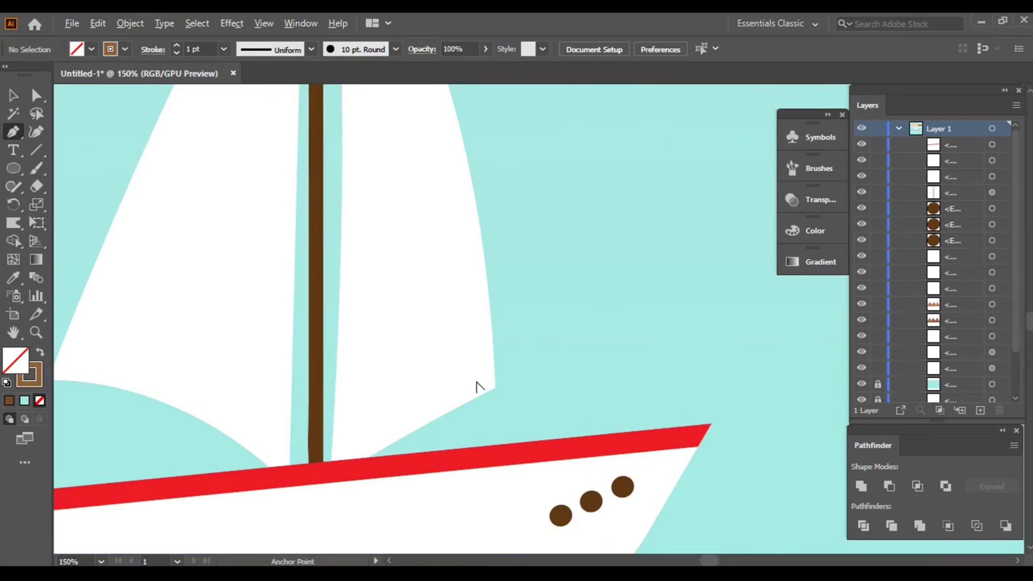
# Step: Draw the horizontal top rail sloping down to the red stripe's end, then nudge it down-left
pyautogui.scroll(1, 474, 385)
pyautogui.moveTo(476, 382); pyautogui.dragTo(426, 374)
pyautogui.scroll(1, 426, 374)
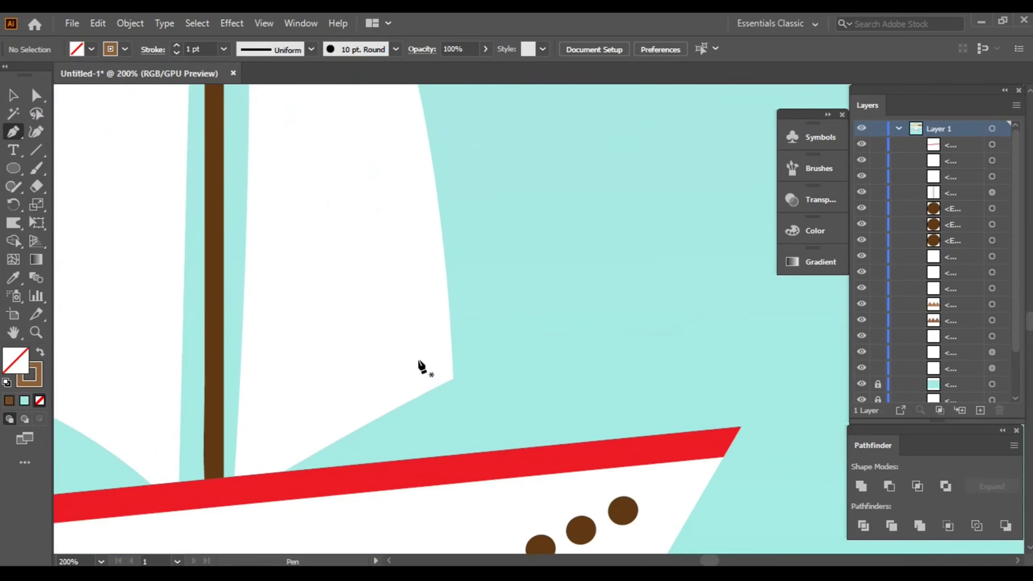
pyautogui.click(410, 372)
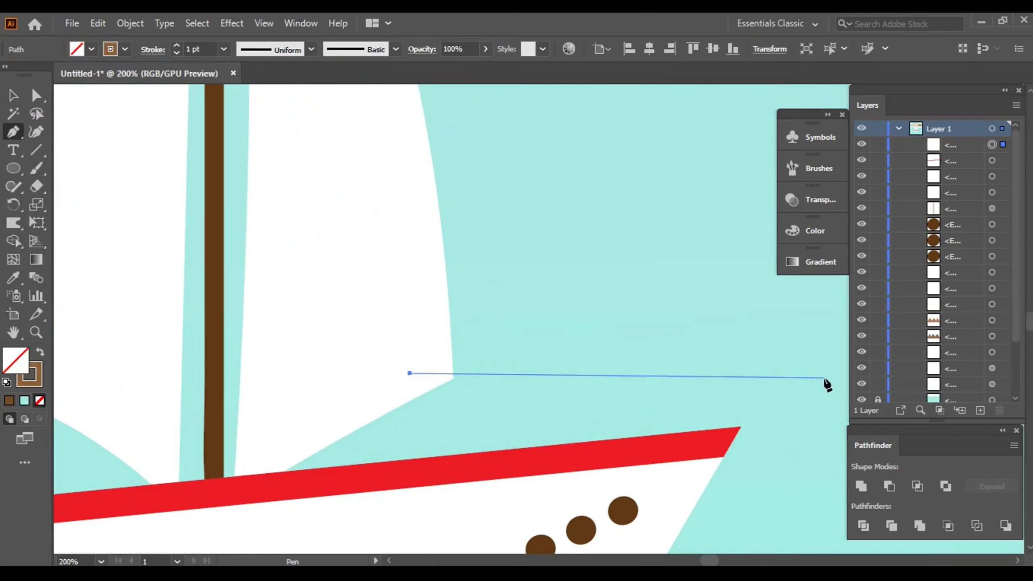
pyautogui.click(765, 373)
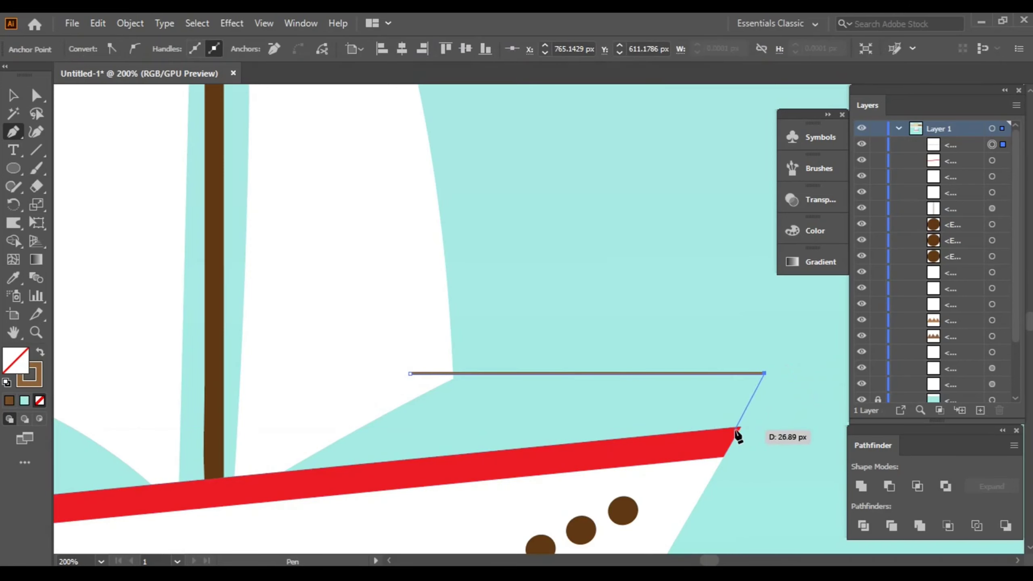
pyautogui.scroll(2, 737, 428)
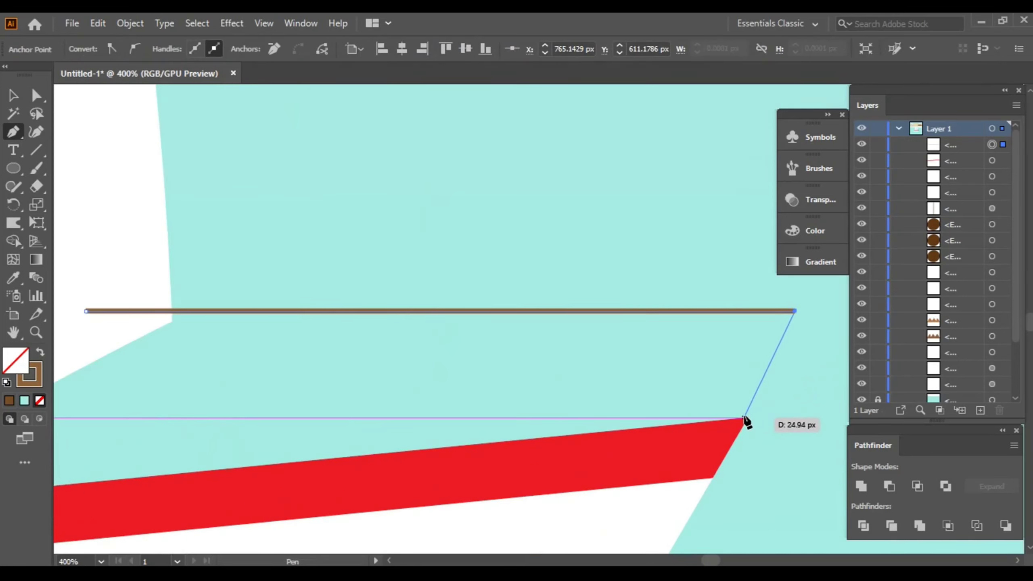
pyautogui.click(745, 418)
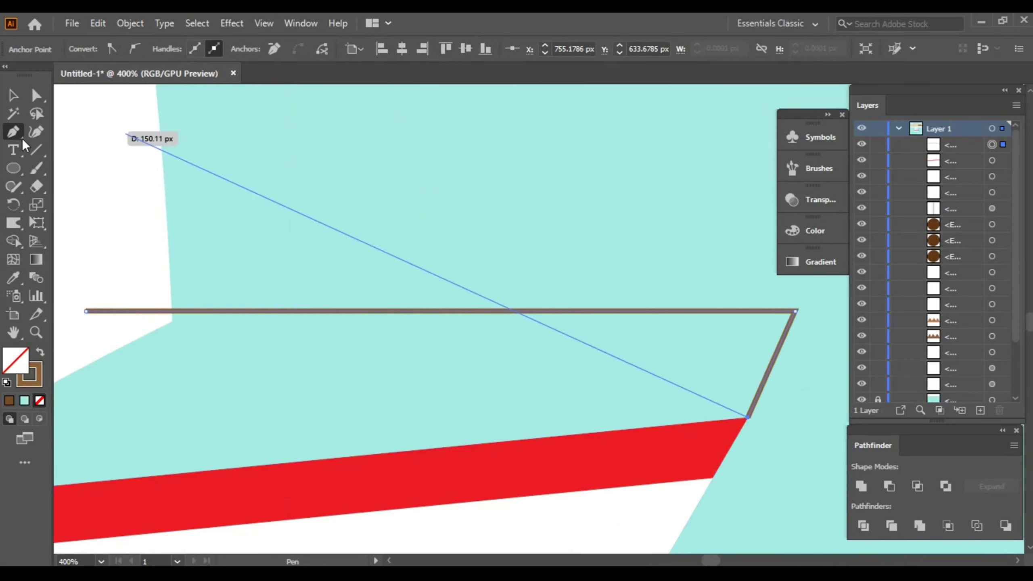
pyautogui.click(13, 95)
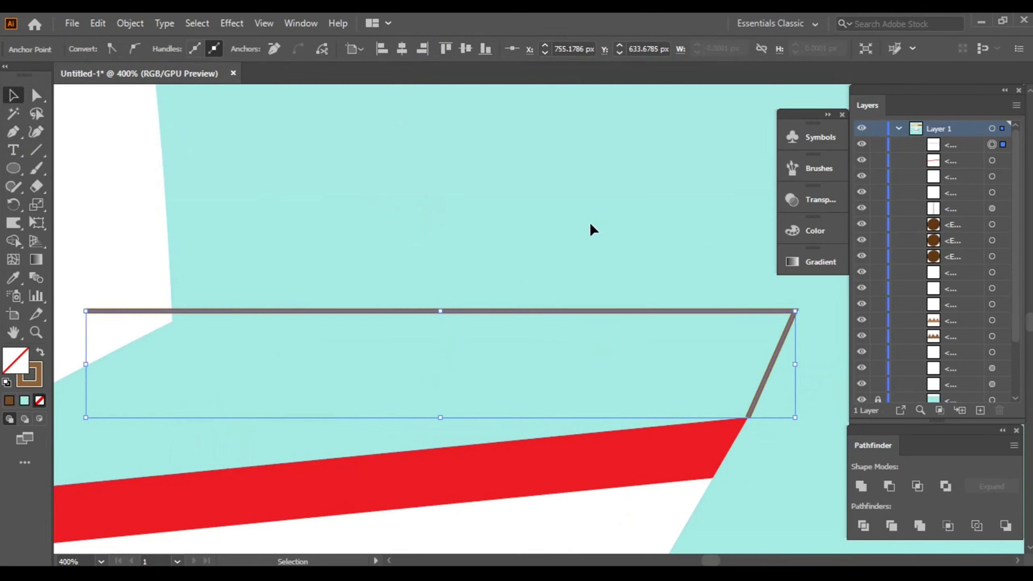
pyautogui.click(578, 229)
pyautogui.click(740, 311)
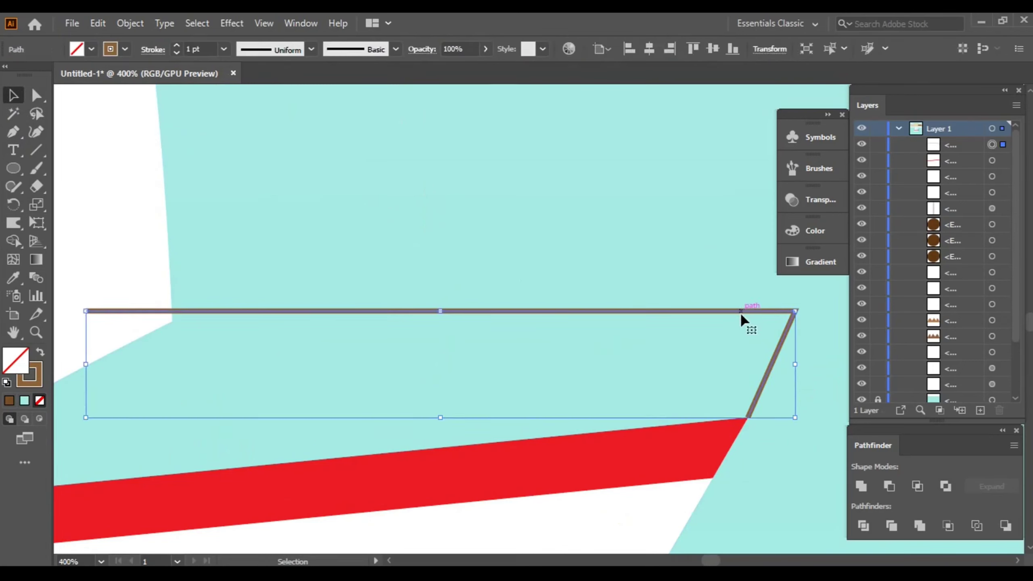
pyautogui.press('Left')
pyautogui.press('Left')
pyautogui.press('Down')
pyautogui.press('Down')
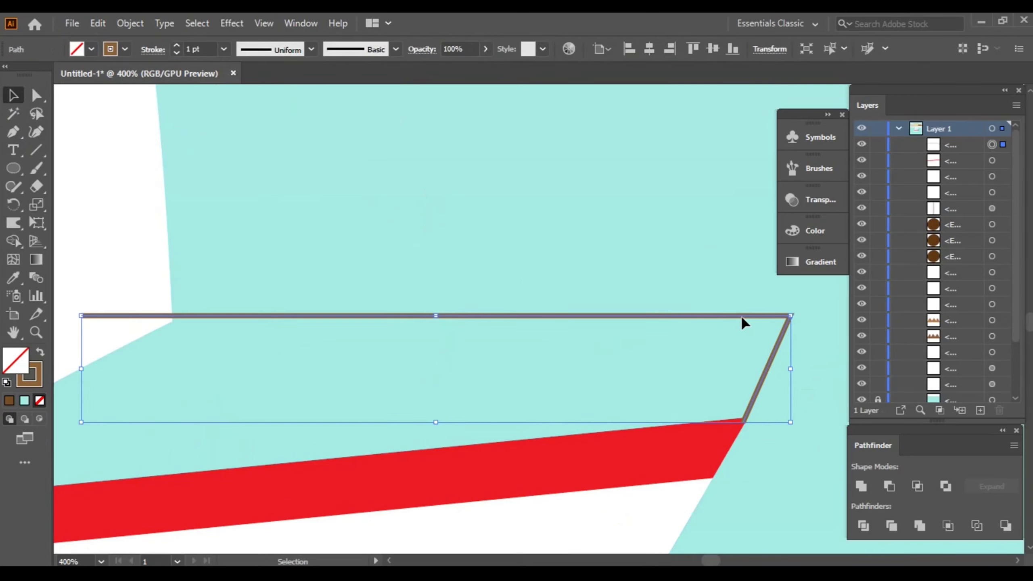
pyautogui.click(507, 238)
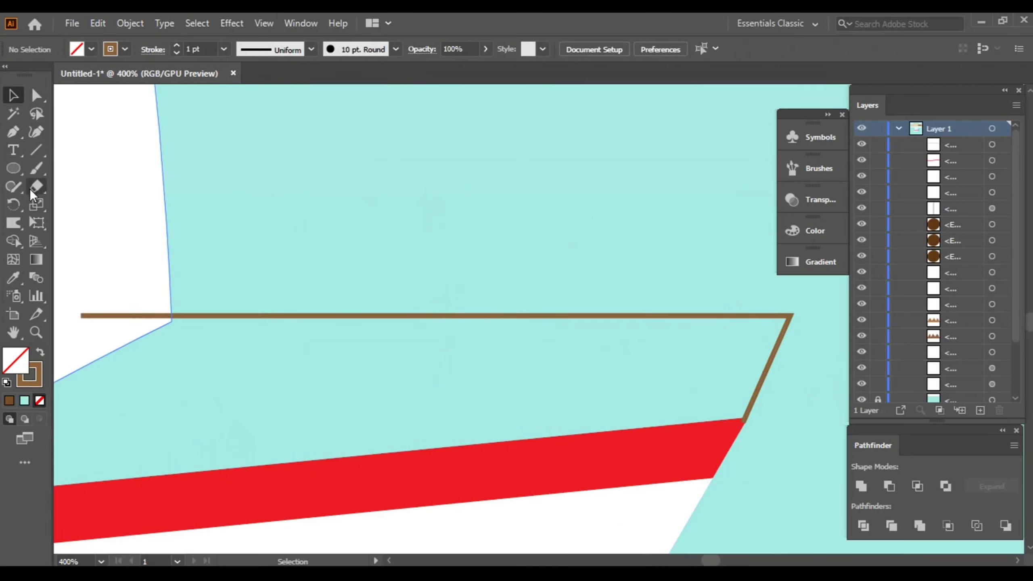
# Step: Draw three diagonal railing posts from the top rail down to the red stripe
pyautogui.click(13, 131)
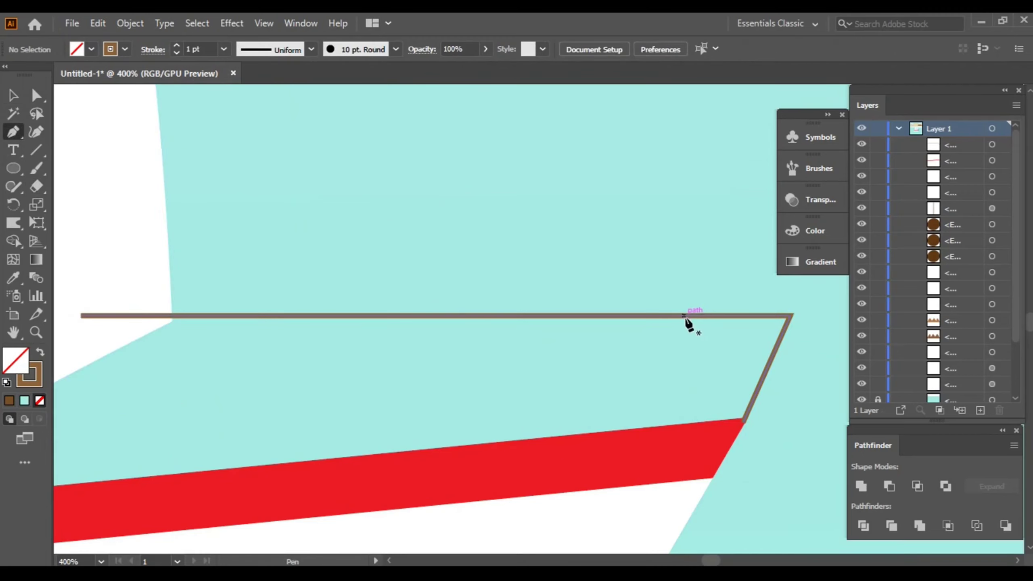
pyautogui.click(604, 316)
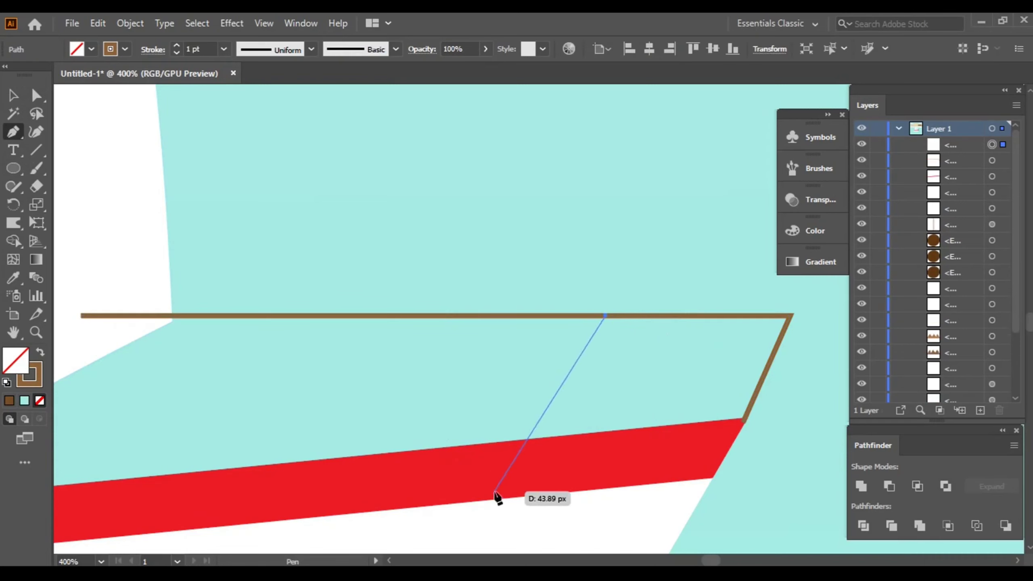
pyautogui.click(521, 439)
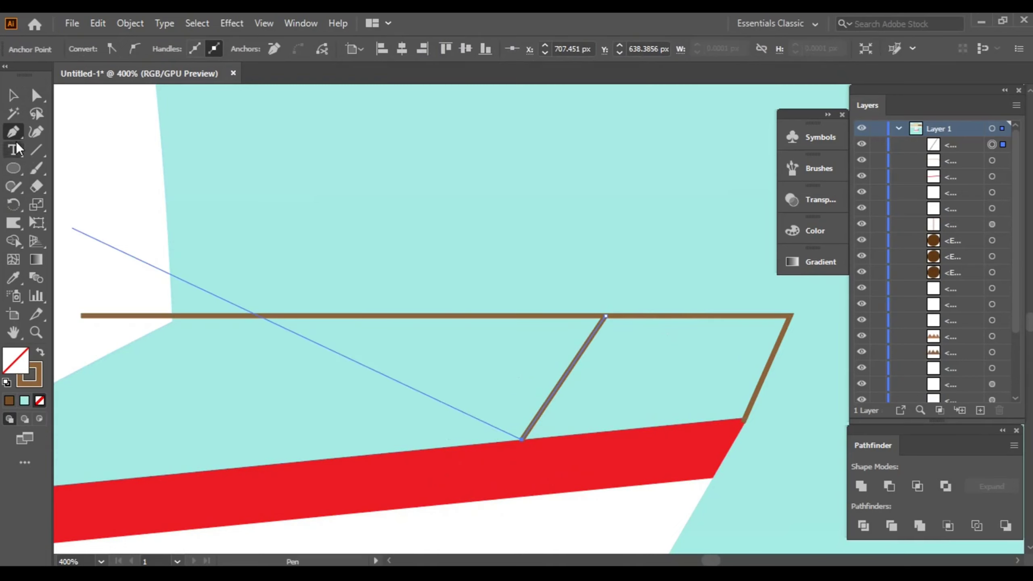
pyautogui.press('Escape')
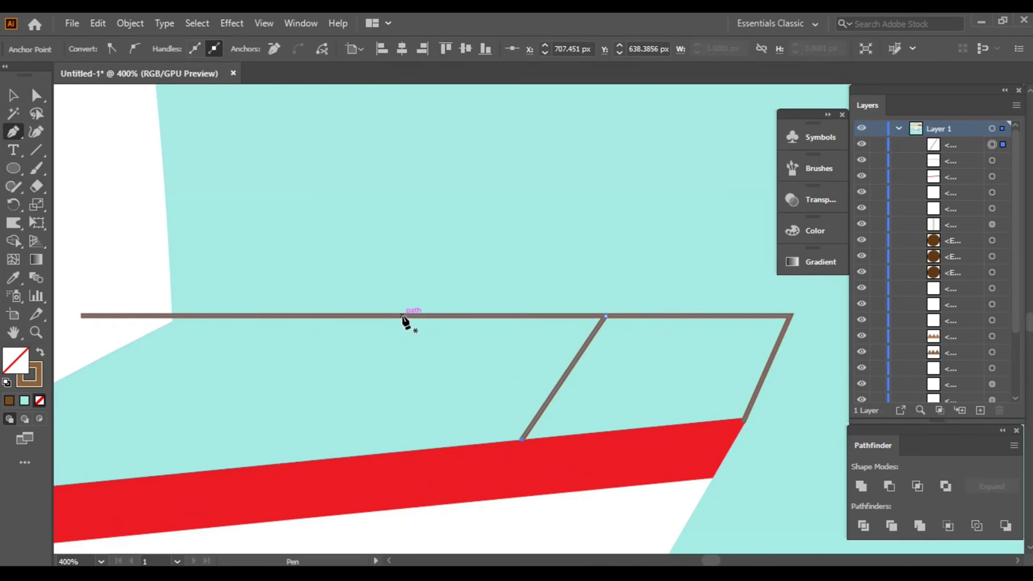
pyautogui.moveTo(408, 345); pyautogui.dragTo(510, 277)
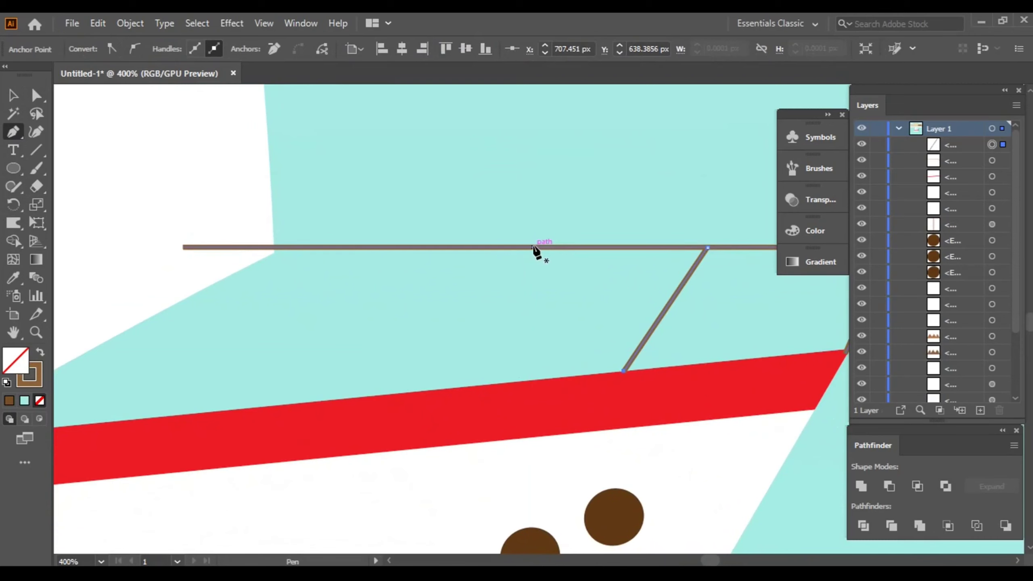
pyautogui.click(512, 247)
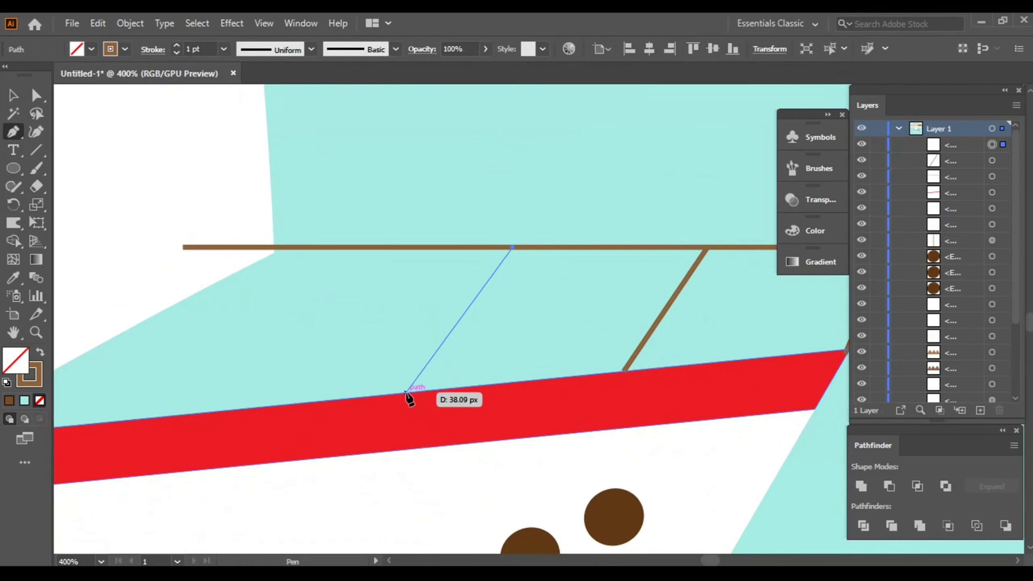
pyautogui.click(406, 392)
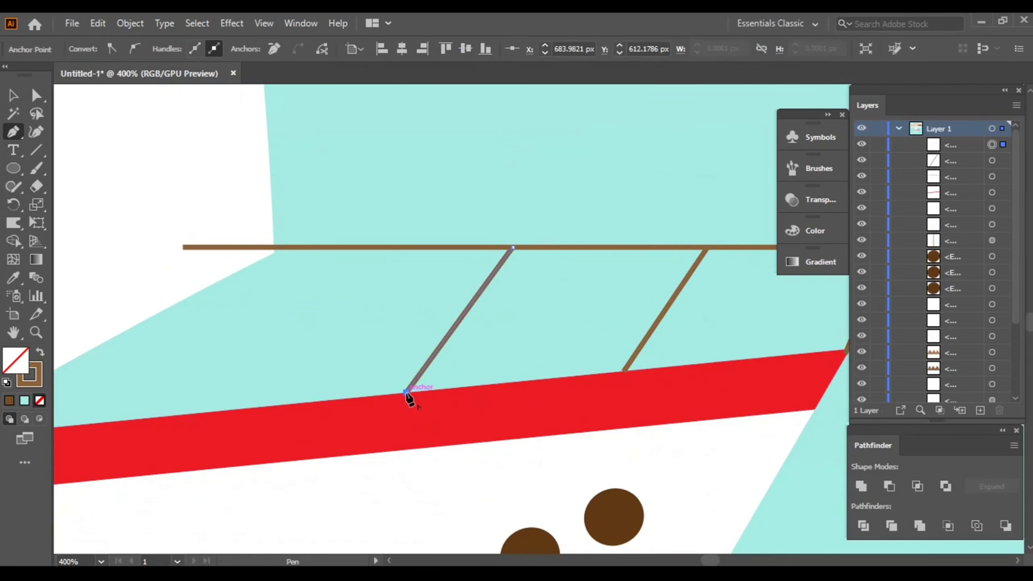
pyautogui.click(302, 247)
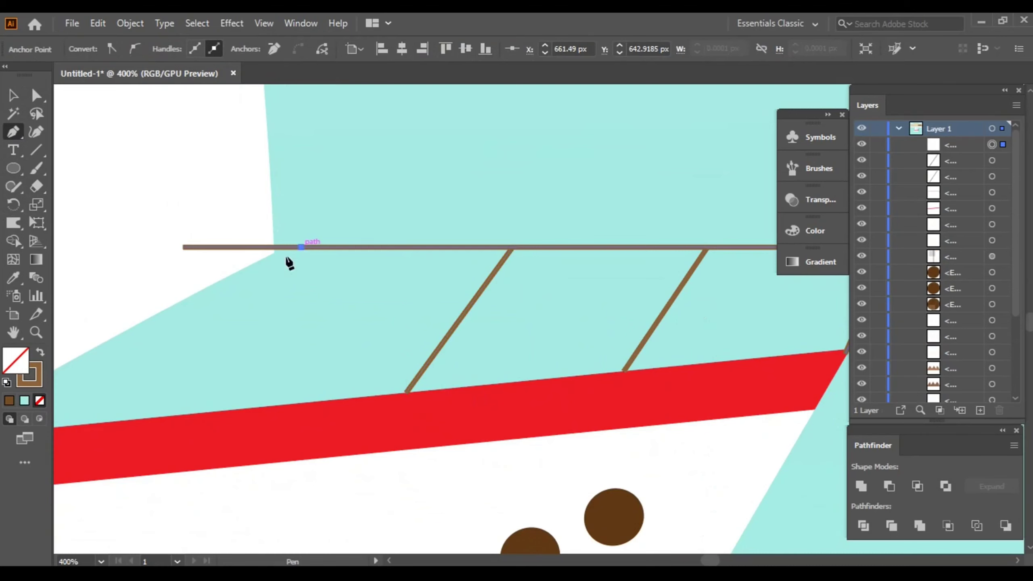
pyautogui.click(192, 415)
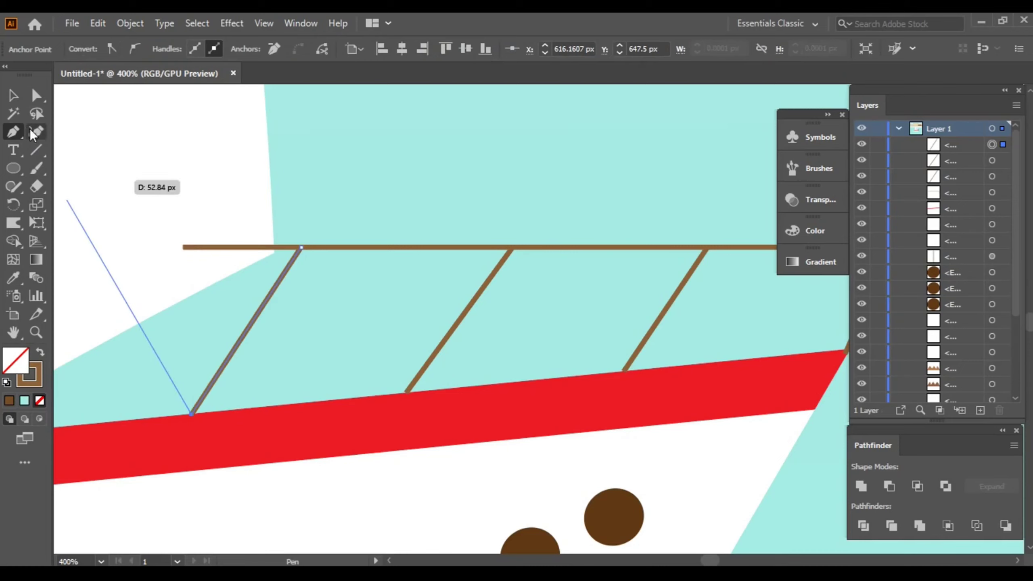
# Step: Zoom out and centre the view on the whole artboard with the sailboat, sun and mountains
pyautogui.press('v')
pyautogui.hotkey('ctrl', '1')
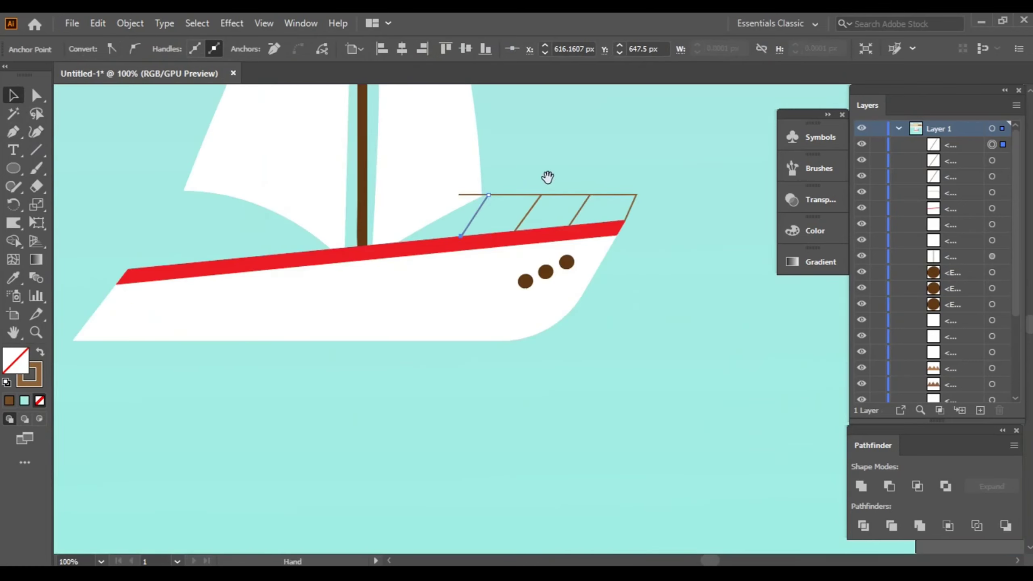
pyautogui.click(709, 326)
pyautogui.moveTo(710, 329); pyautogui.dragTo(765, 382)
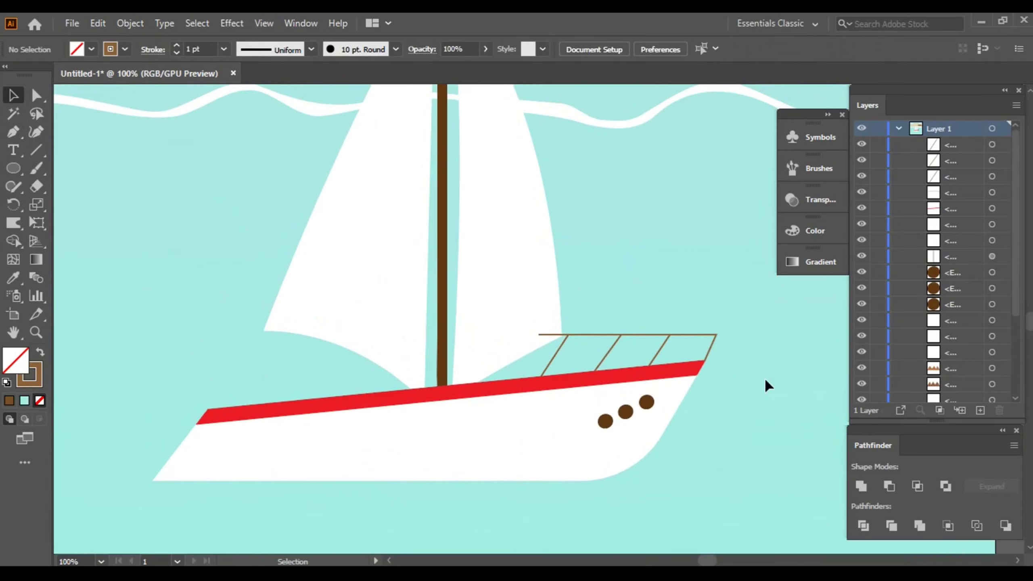
pyautogui.moveTo(387, 254); pyautogui.dragTo(478, 332)
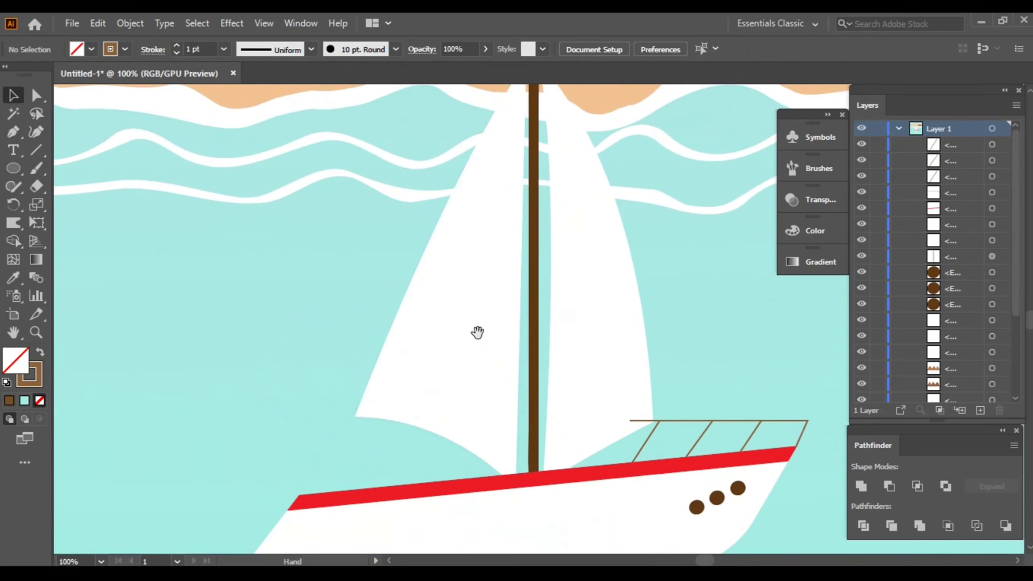
pyautogui.moveTo(461, 295); pyautogui.dragTo(493, 344)
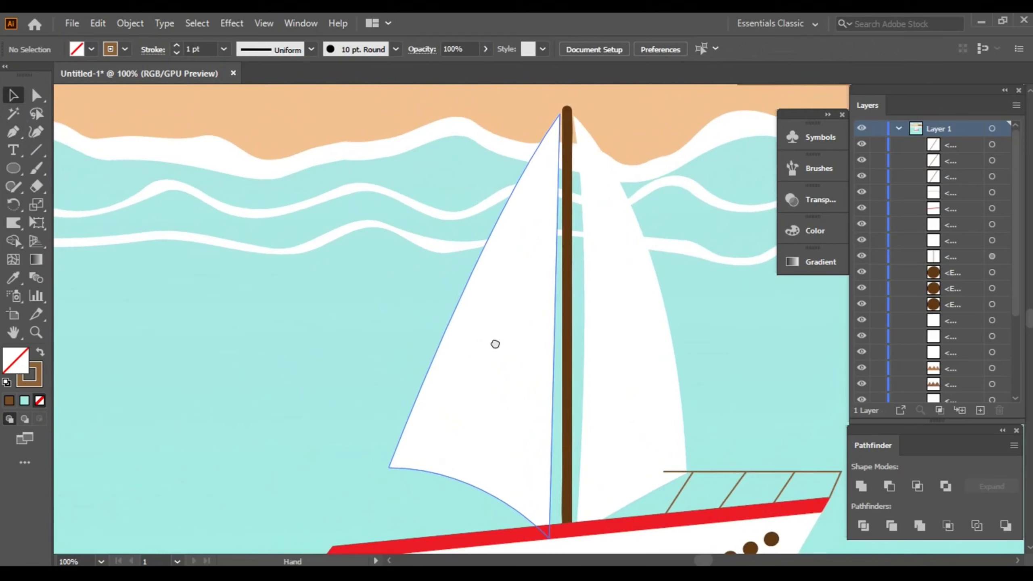
pyautogui.hotkey('ctrl', '-')
pyautogui.moveTo(519, 303); pyautogui.dragTo(529, 287)
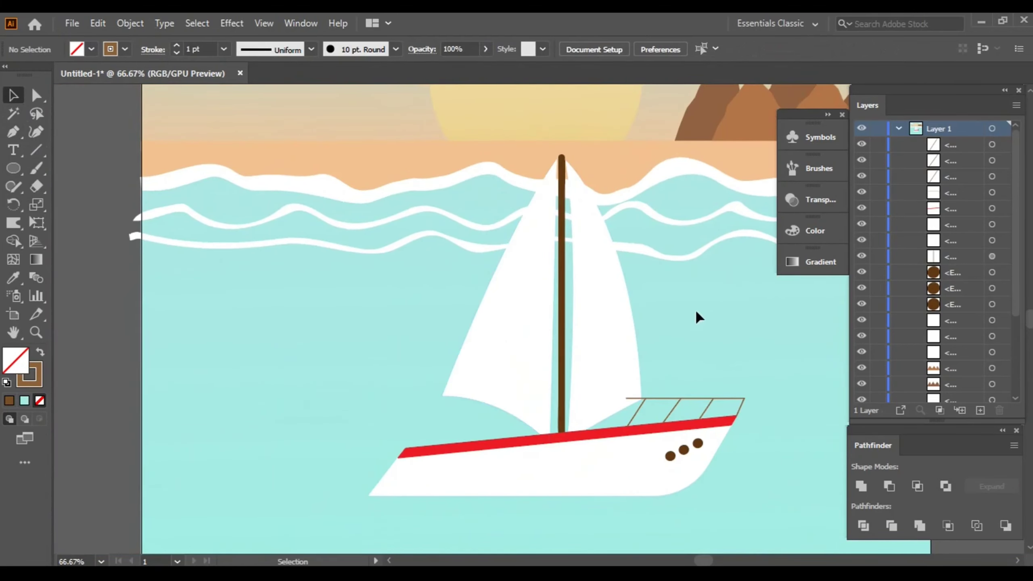
pyautogui.hotkey('ctrl', '-')
pyautogui.hotkey('ctrl', '-')
pyautogui.moveTo(757, 357); pyautogui.dragTo(668, 313)
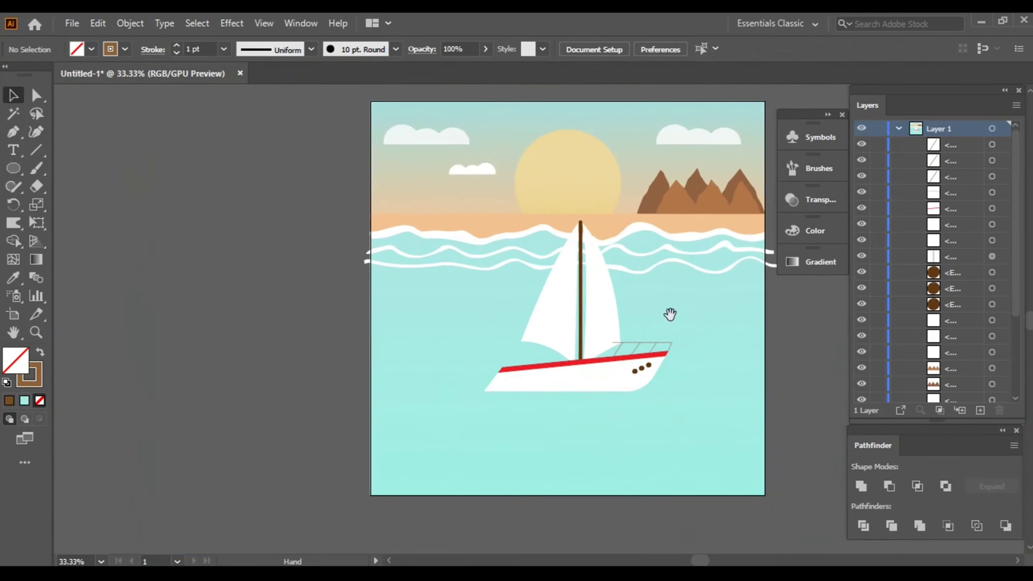
# Step: Drag the whole sailboat down onto the open sea, well below the wavy ripple lines
pyautogui.moveTo(579, 313); pyautogui.dragTo(579, 393)
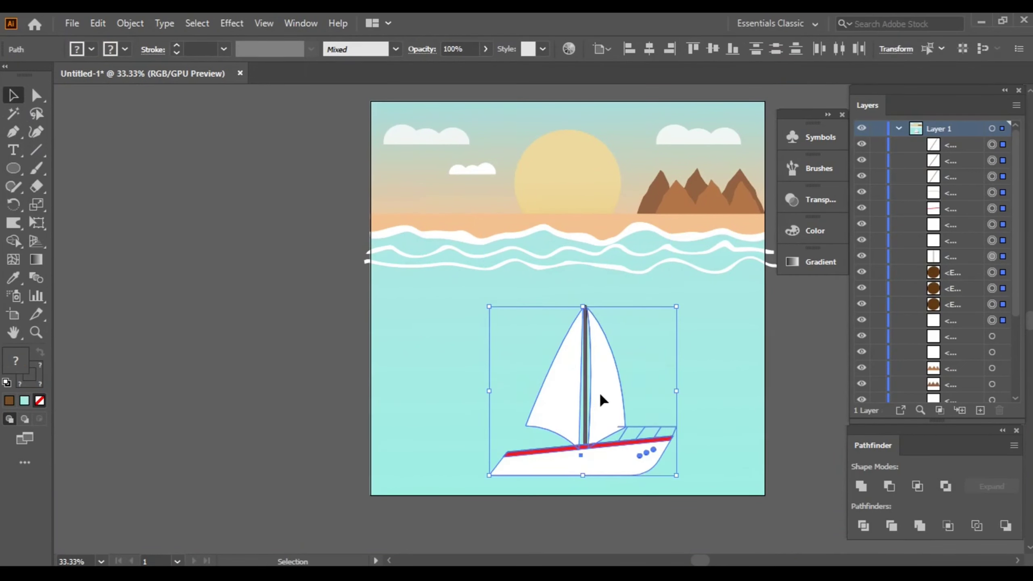
pyautogui.moveTo(599, 392); pyautogui.dragTo(601, 377)
pyautogui.click(735, 355)
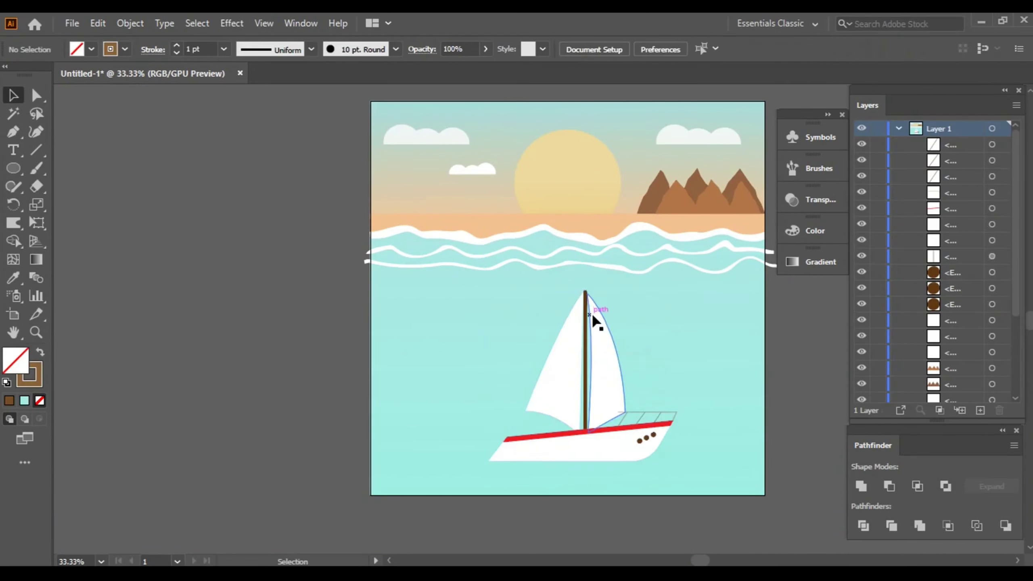
pyautogui.scroll(2, 593, 334)
pyautogui.moveTo(549, 360); pyautogui.dragTo(569, 300)
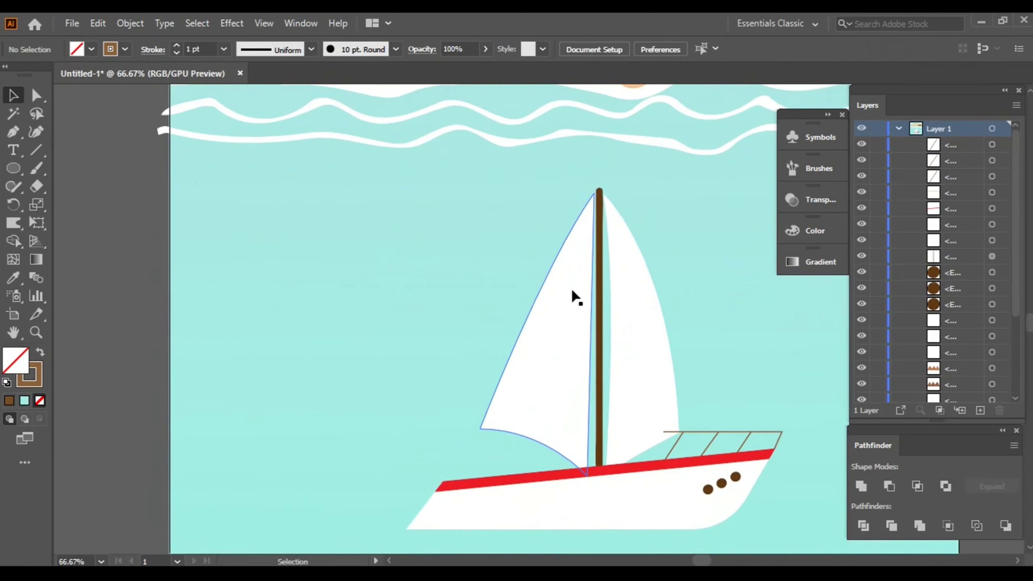
# Step: With the Pen tool active, set the stroke colour to white
pyautogui.click(13, 134)
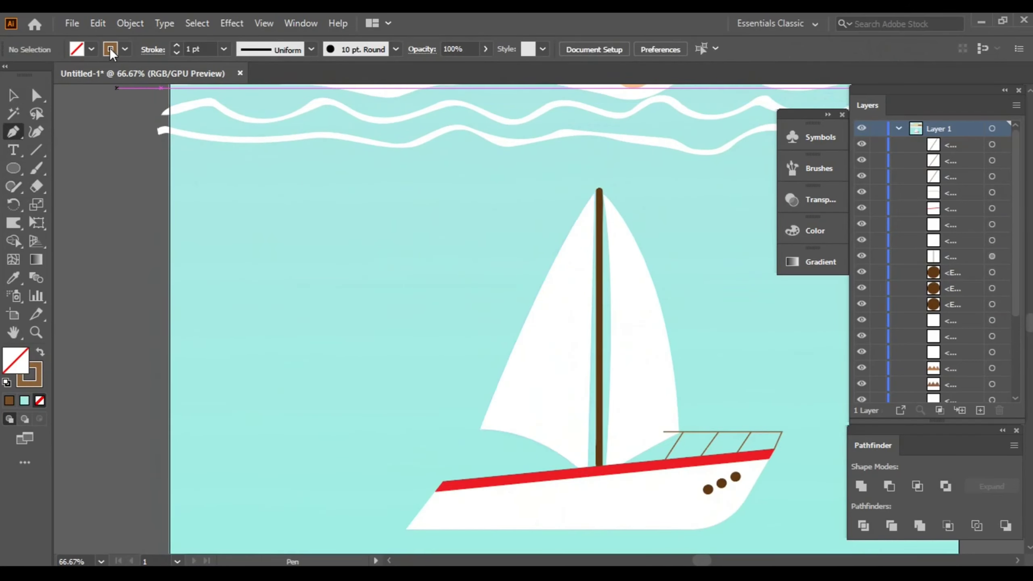
pyautogui.click(124, 49)
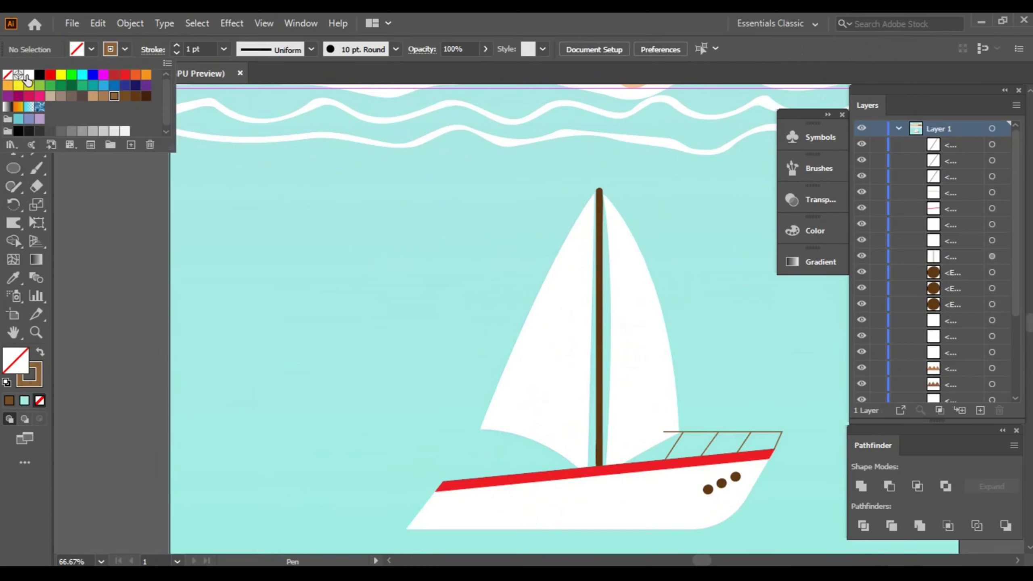
pyautogui.click(29, 75)
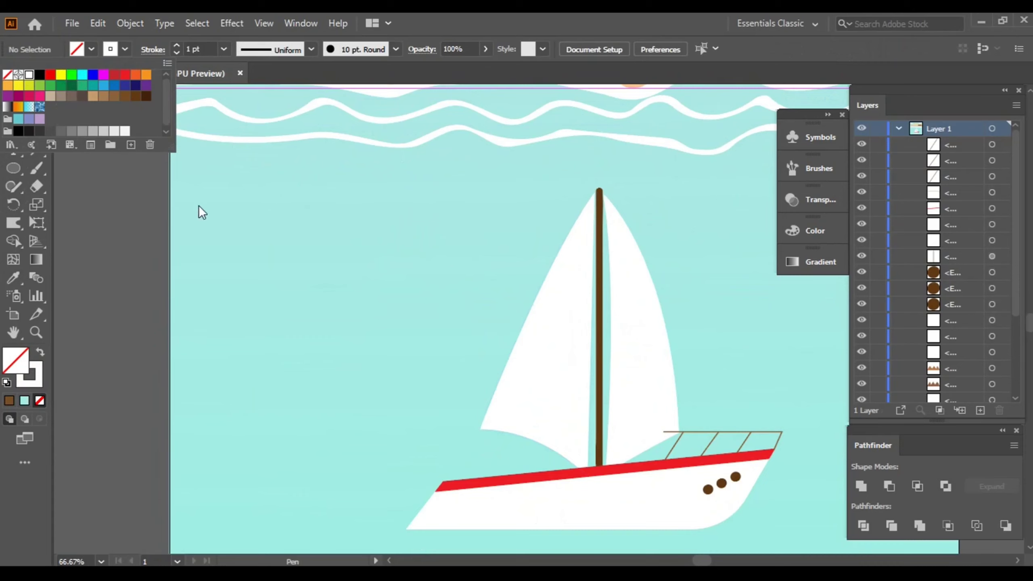
pyautogui.click(137, 206)
# Step: Drag both sails' top anchor points down about 11 px so the mast tip rises above them
pyautogui.click(37, 98)
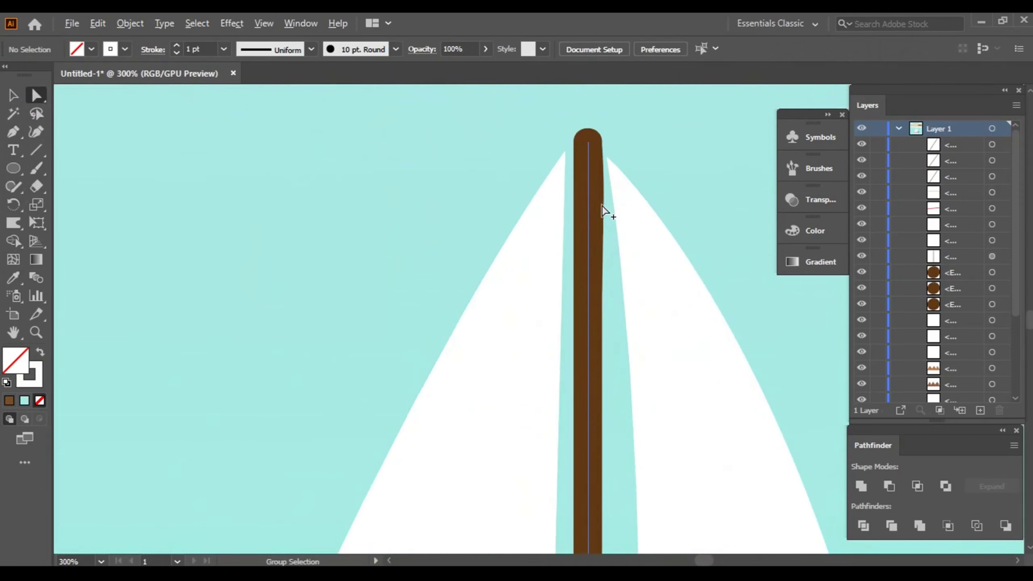
pyautogui.scroll(4, 609, 210)
pyautogui.moveTo(544, 264); pyautogui.dragTo(543, 270)
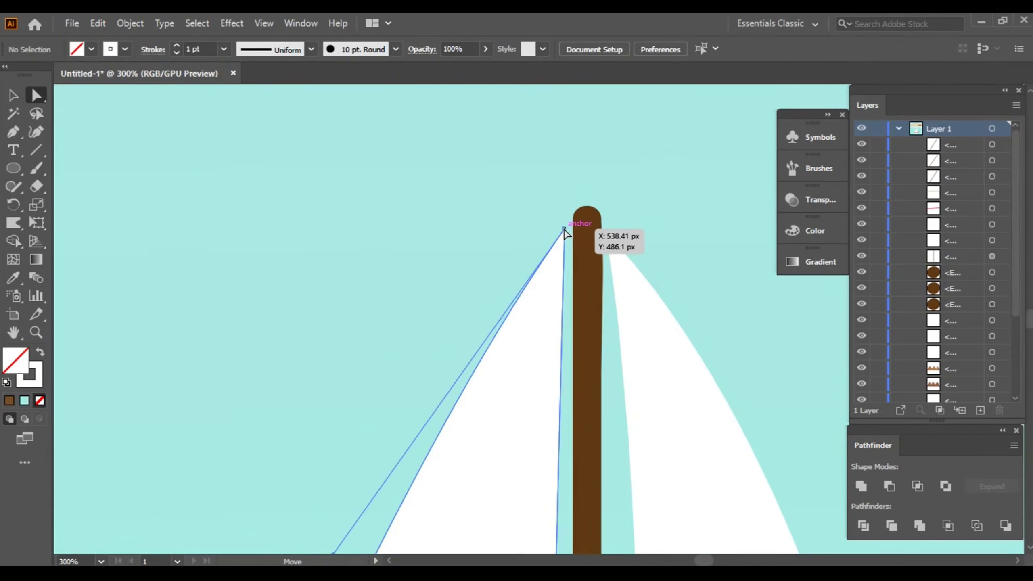
pyautogui.click(564, 229)
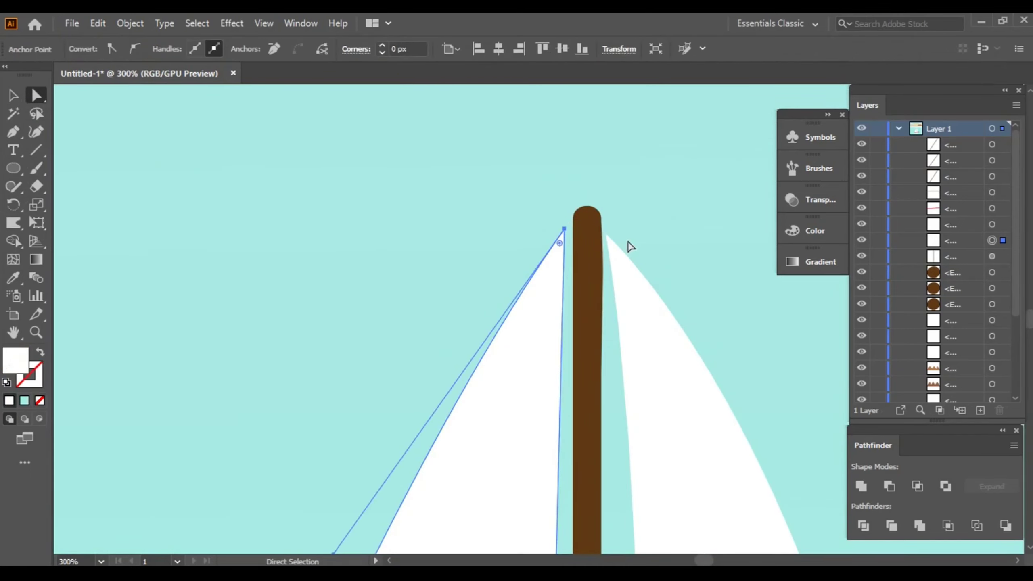
pyautogui.keyDown('shift'); pyautogui.click(606, 240); pyautogui.keyUp('shift')
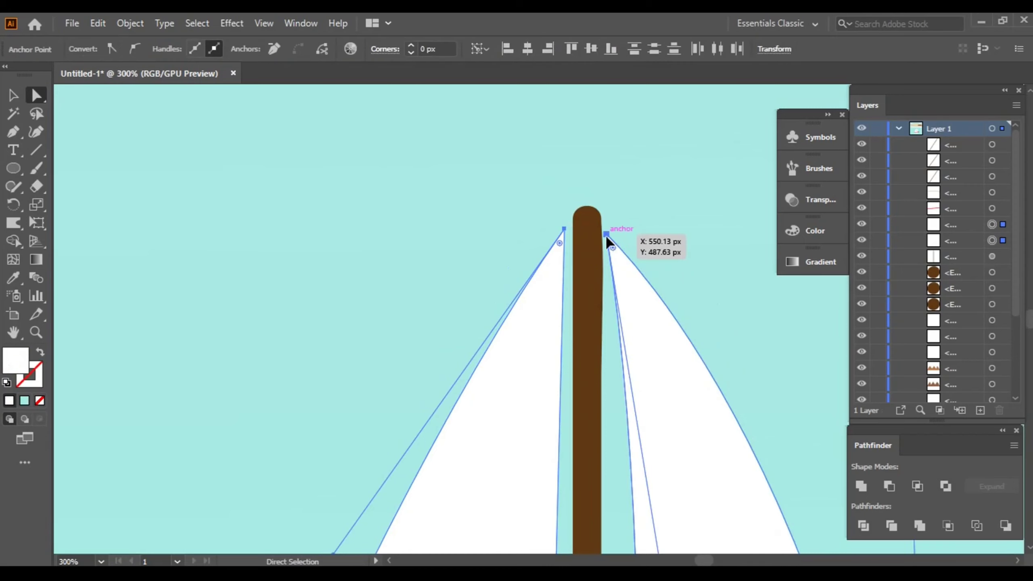
pyautogui.moveTo(606, 239); pyautogui.dragTo(611, 280)
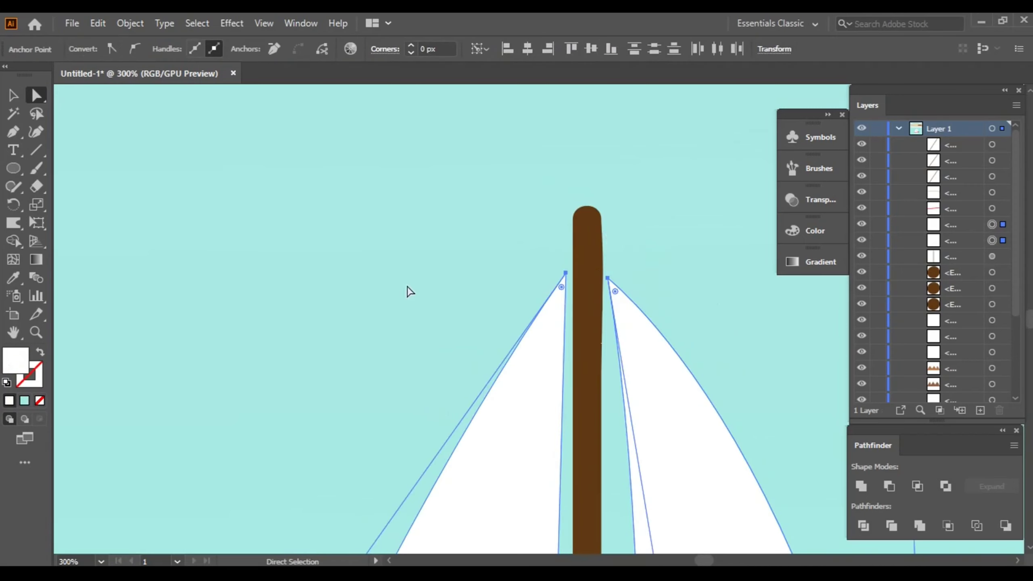
pyautogui.click(13, 95)
pyautogui.click(302, 249)
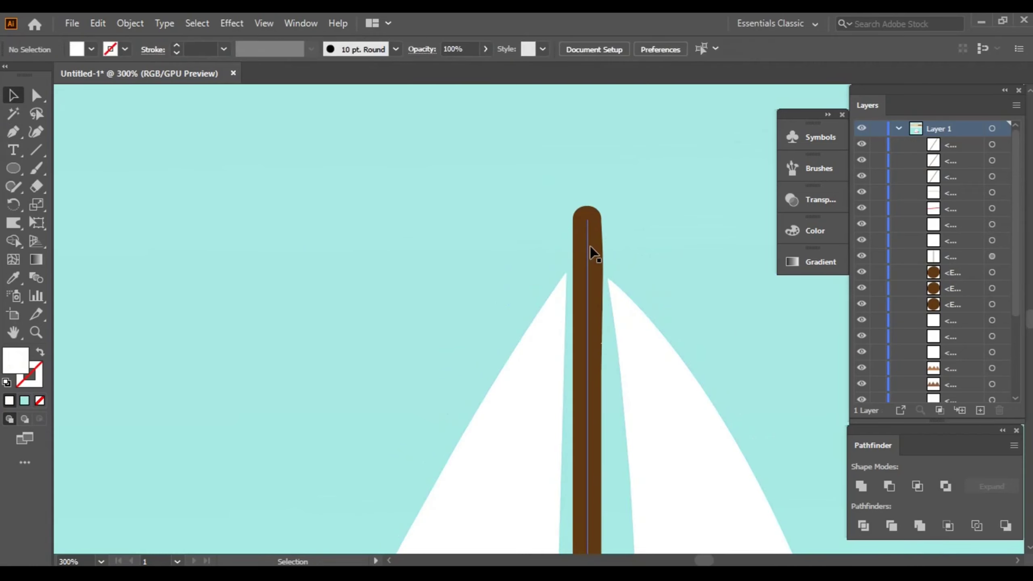
pyautogui.scroll(-5, 590, 250)
pyautogui.scroll(2, 572, 250)
pyautogui.scroll(-3, 571, 255)
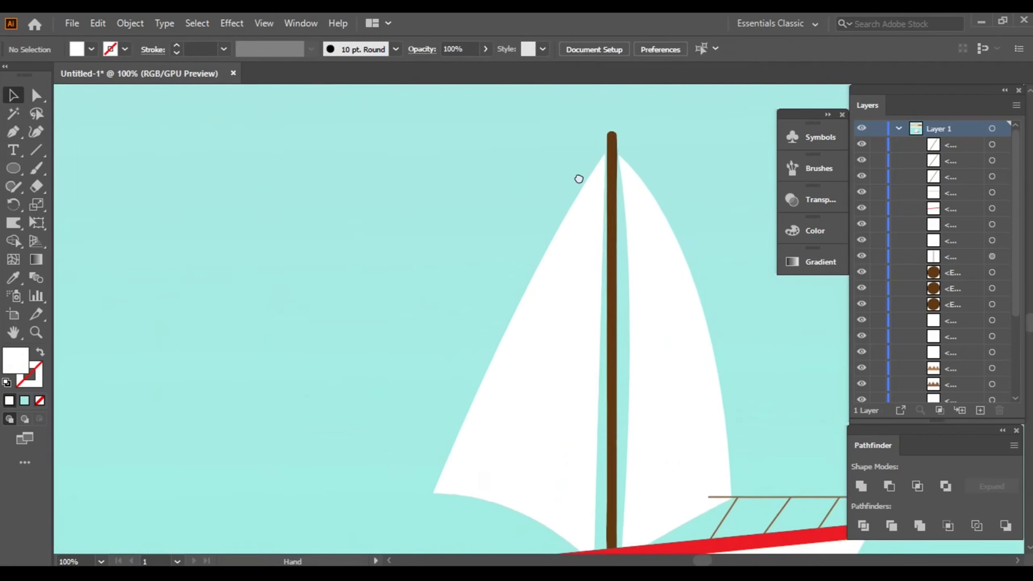
pyautogui.scroll(-1, 577, 142)
pyautogui.scroll(-1, 577, 142)
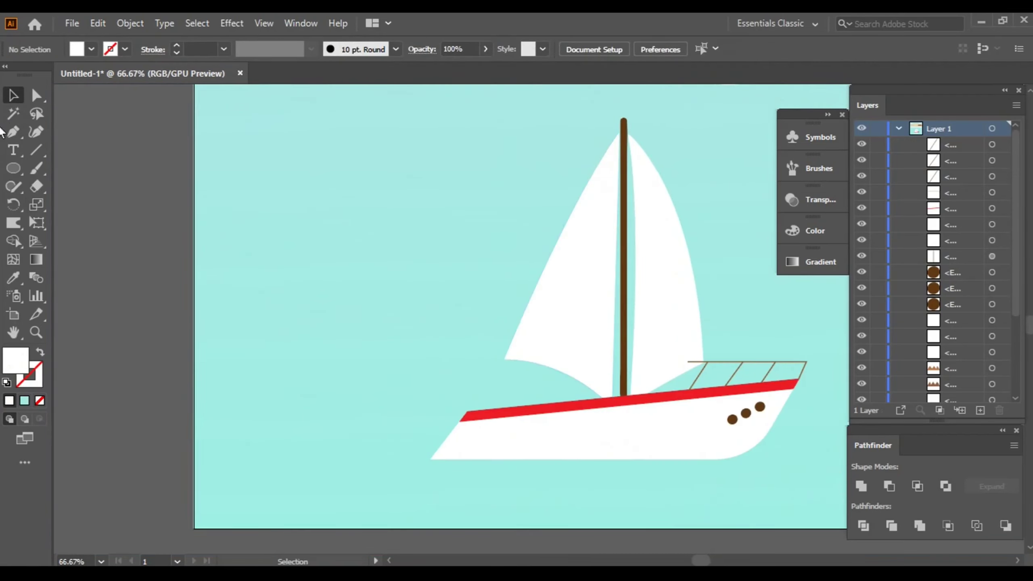
# Step: Set the Pen tool to no fill and a white stroke, discarding a stray path
pyautogui.click(12, 132)
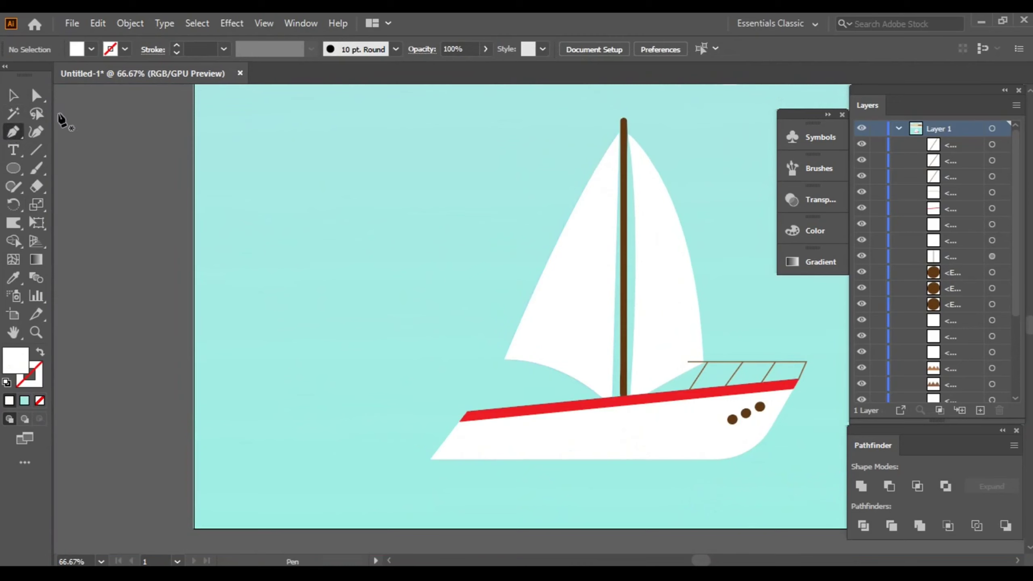
pyautogui.click(91, 50)
pyautogui.click(7, 75)
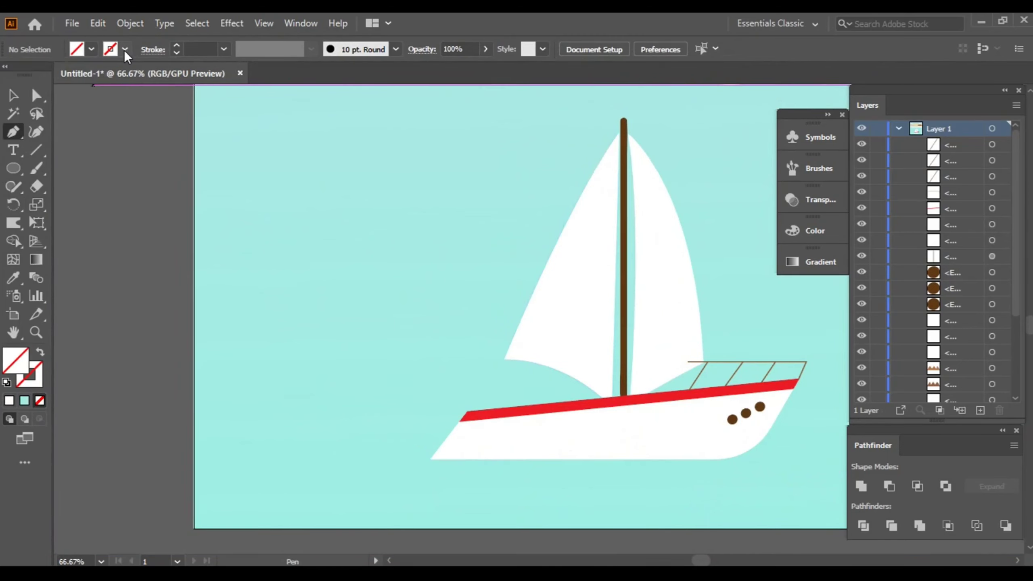
pyautogui.click(125, 49)
pyautogui.click(29, 75)
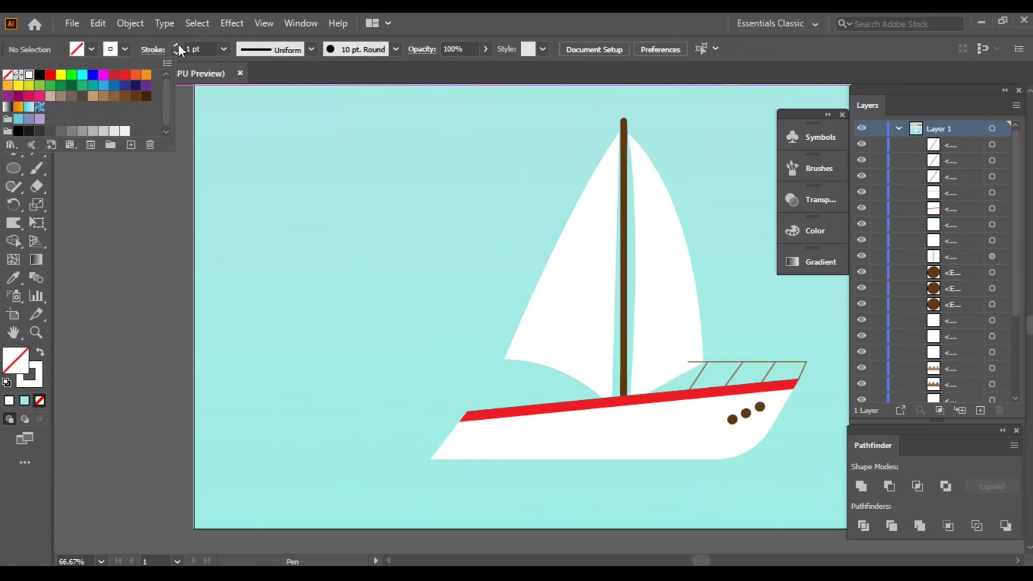
pyautogui.press('Escape')
pyautogui.click(505, 133)
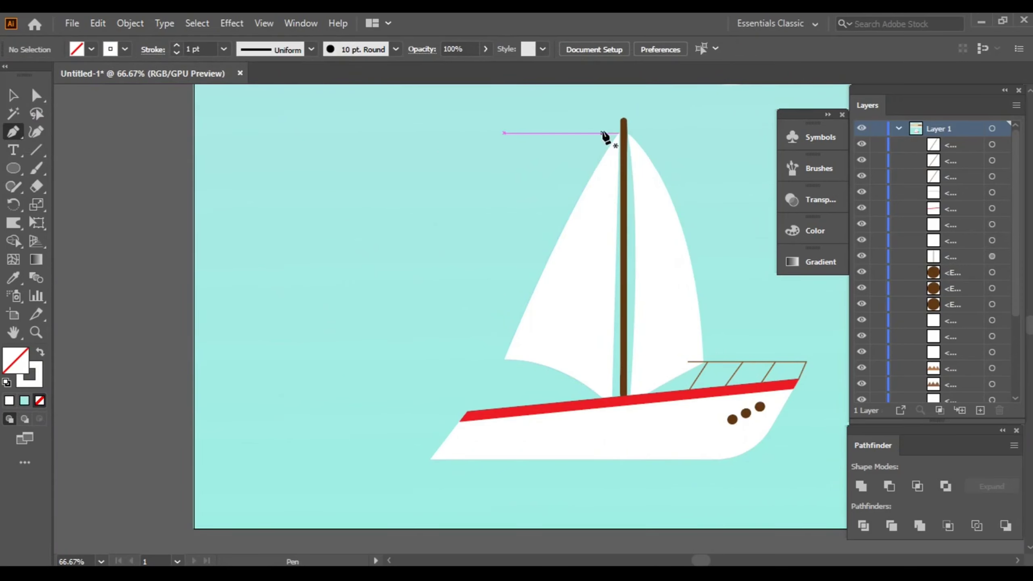
pyautogui.click(623, 122)
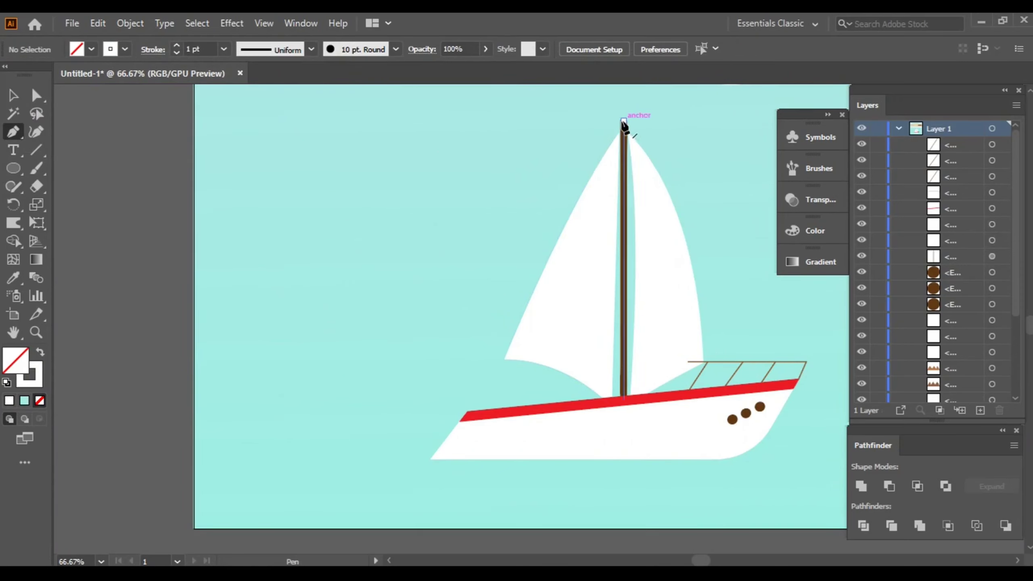
pyautogui.press('Escape')
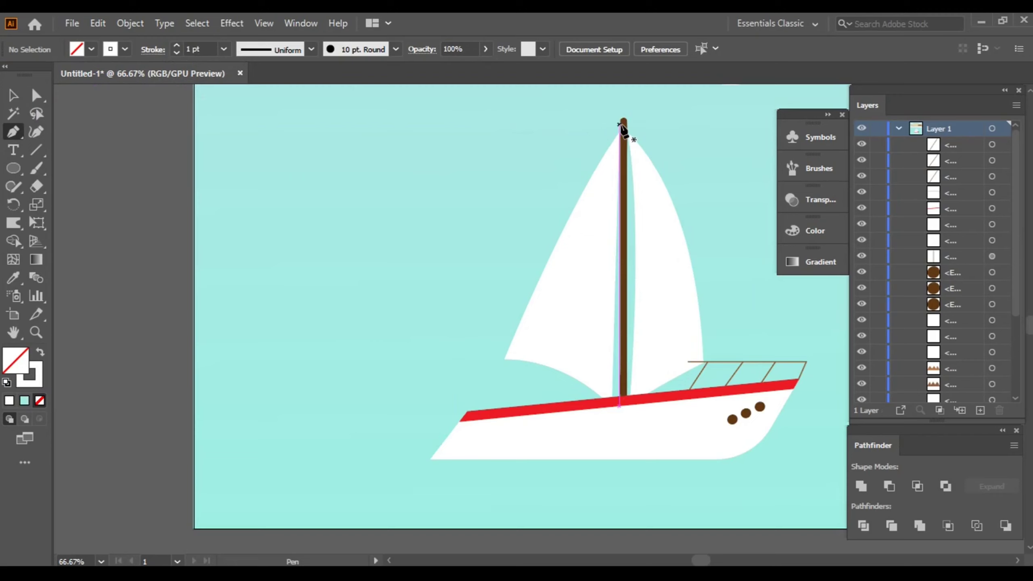
# Step: Draw a curved white rope line from the mast top down to the bow
pyautogui.click(619, 124)
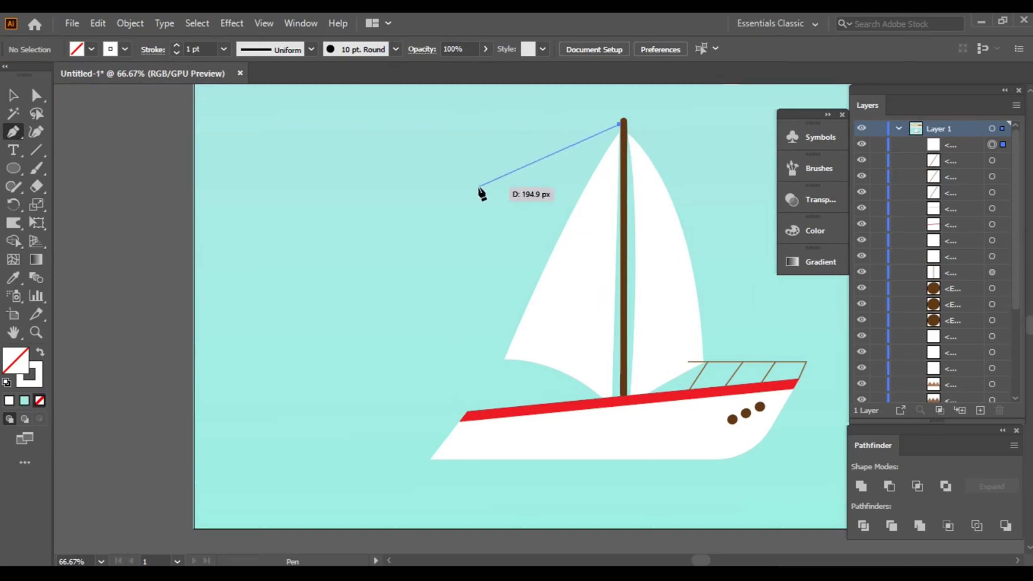
pyautogui.click(468, 411)
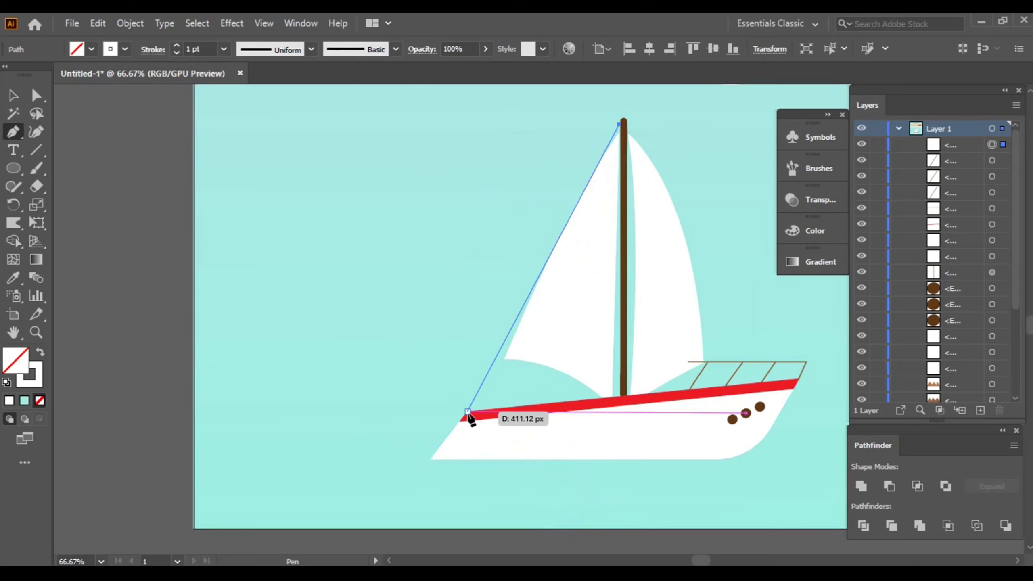
pyautogui.moveTo(469, 412); pyautogui.dragTo(447, 468)
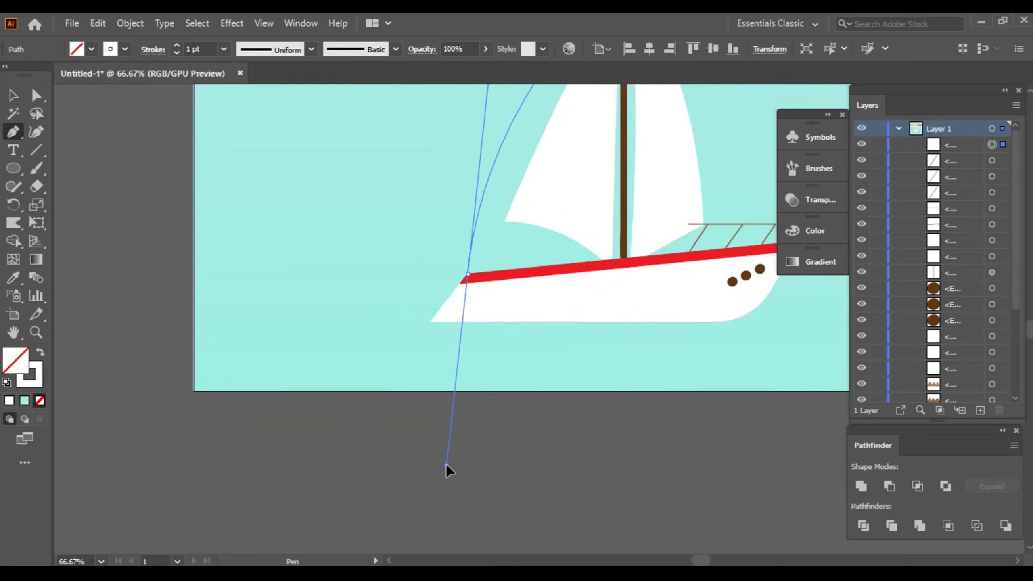
pyautogui.moveTo(491, 357); pyautogui.dragTo(468, 553)
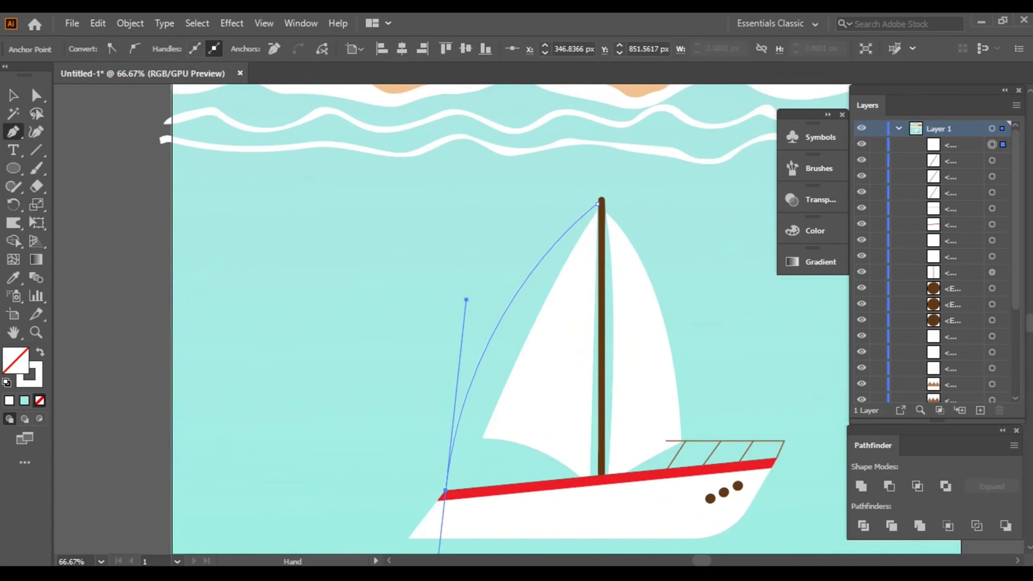
pyautogui.hotkey('ctrl', '-')
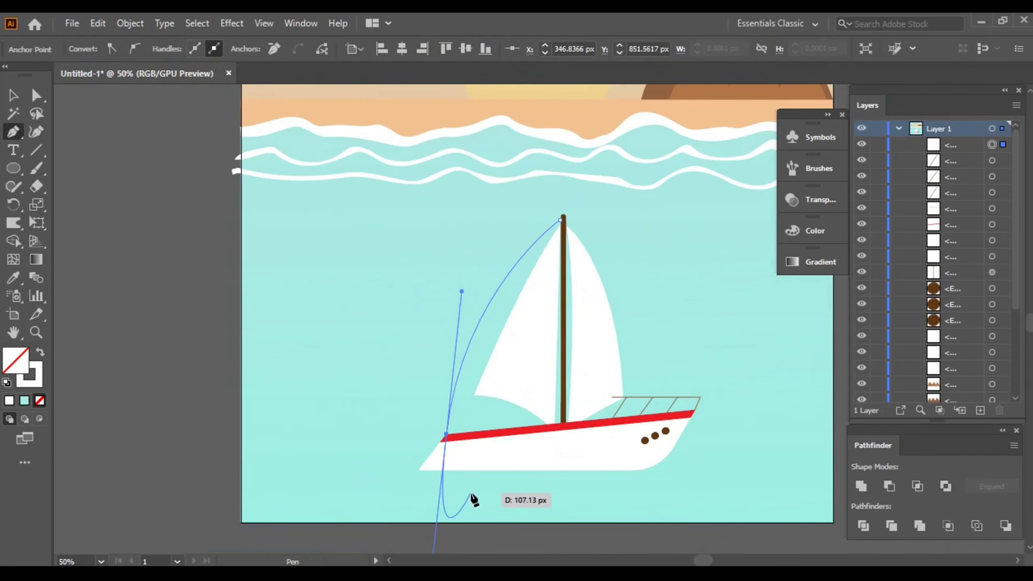
pyautogui.click(13, 95)
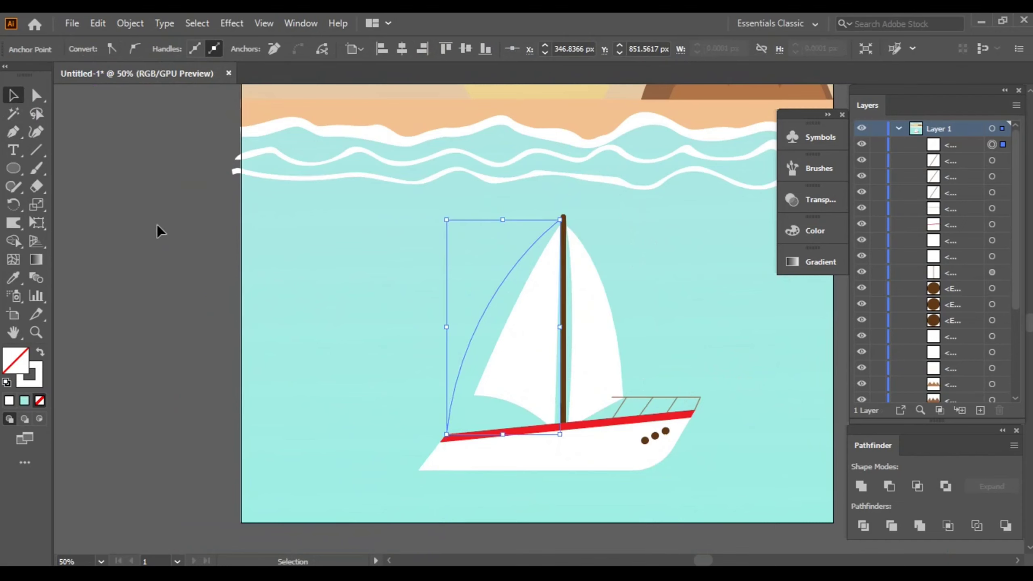
# Step: Give the rope line a 2 pt stroke weight
pyautogui.click(163, 252)
pyautogui.click(501, 276)
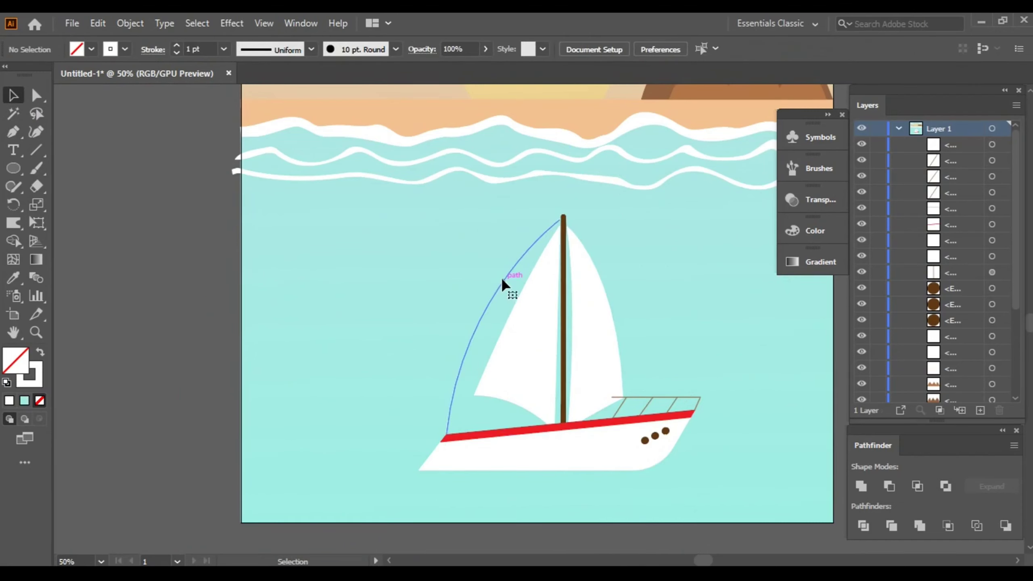
pyautogui.click(176, 45)
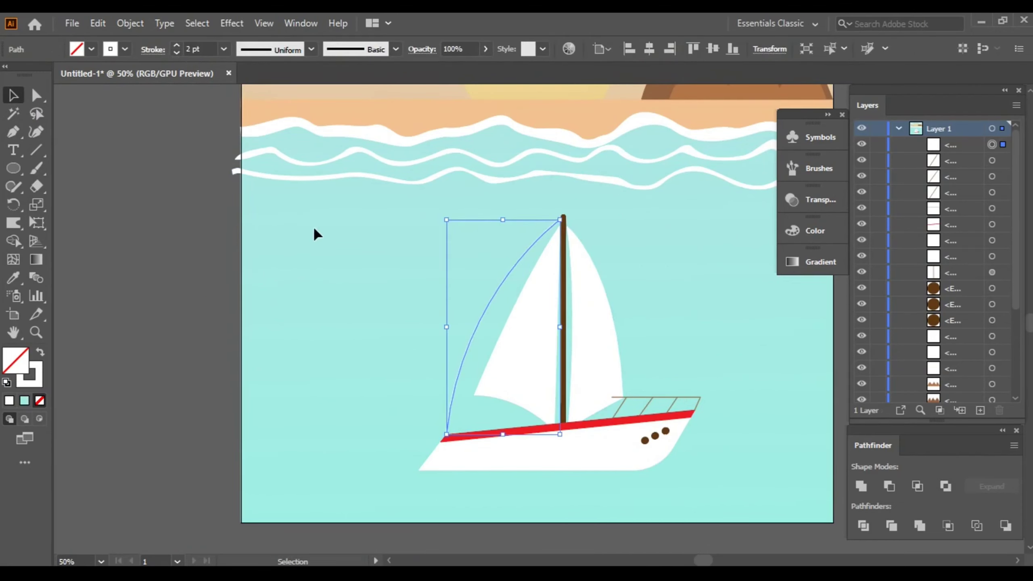
pyautogui.click(313, 227)
pyautogui.moveTo(736, 283); pyautogui.dragTo(614, 260)
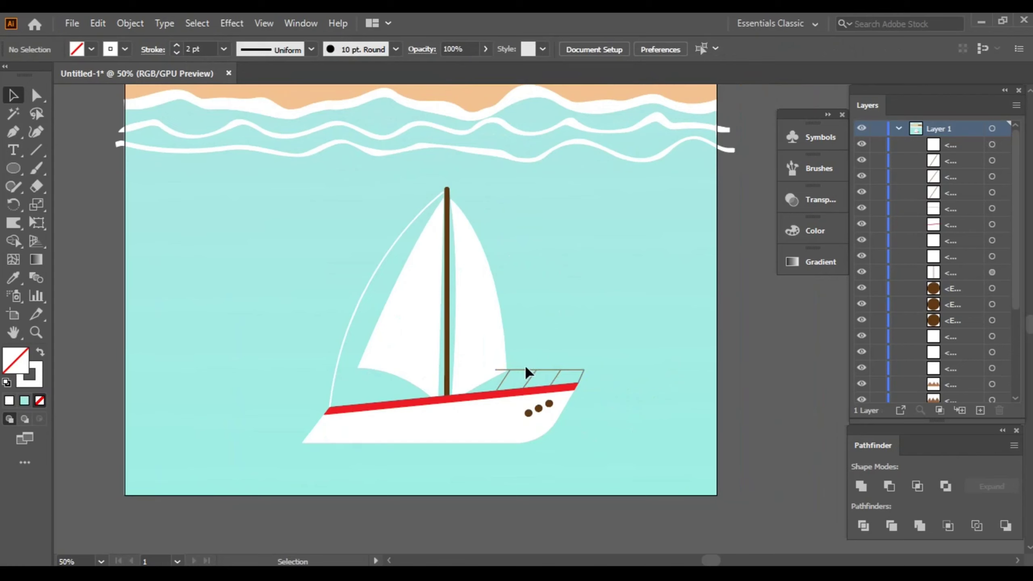
# Step: Draw a thin white Pen line from the railing's top bar down to the red hull stripe
pyautogui.scroll(2, 522, 365)
pyautogui.scroll(2, 524, 366)
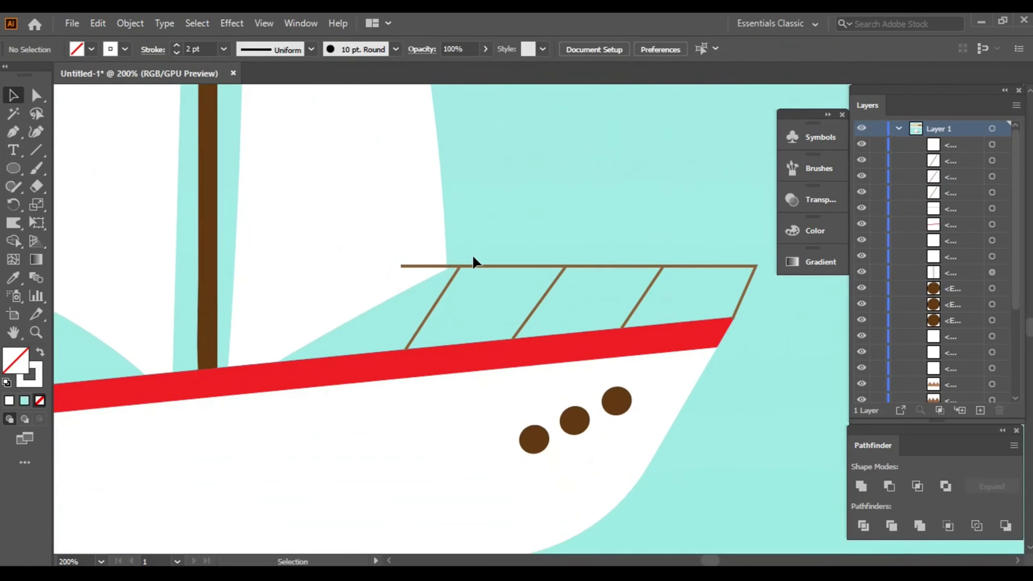
pyautogui.click(18, 130)
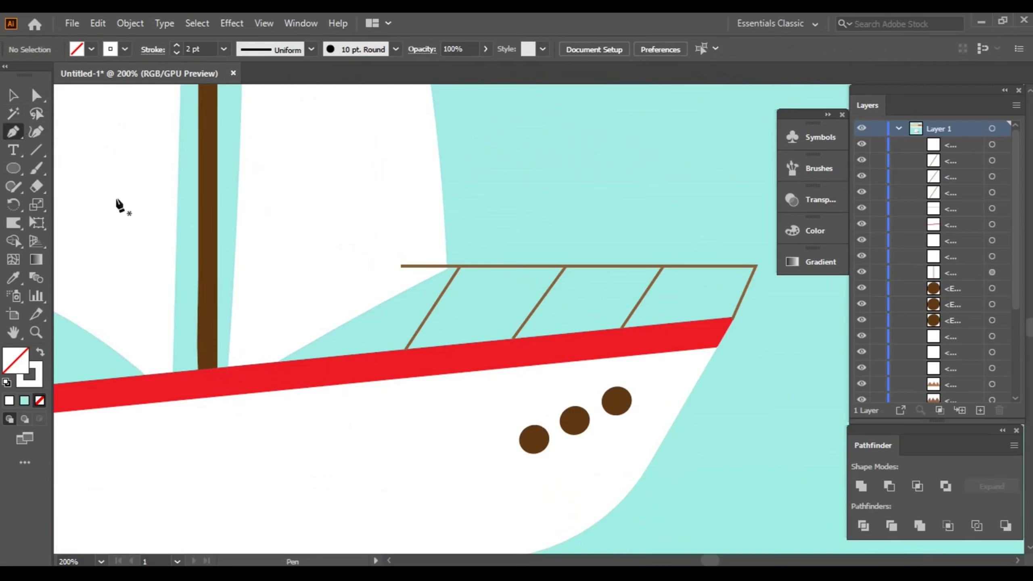
pyautogui.click(446, 269)
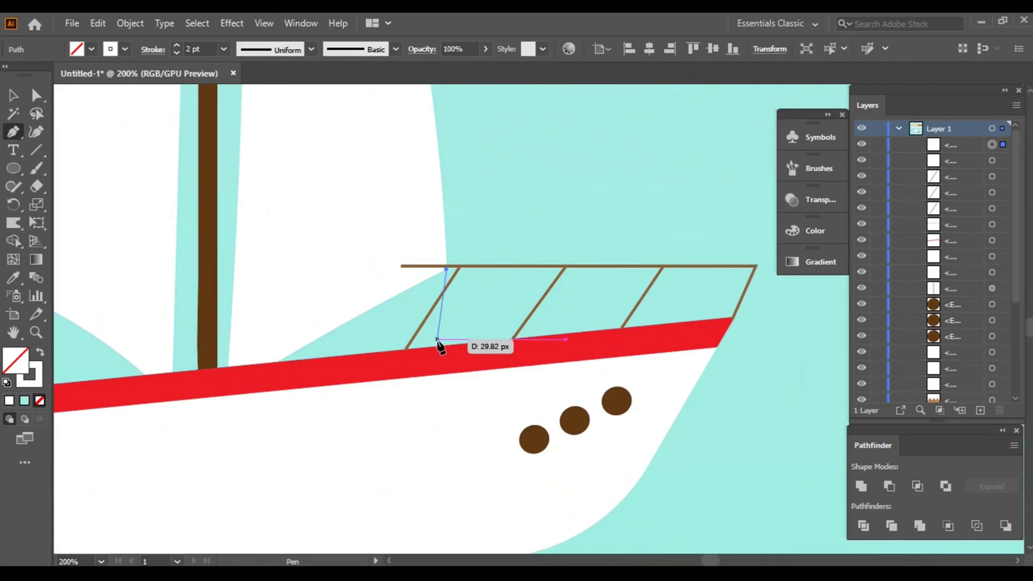
pyautogui.click(460, 343)
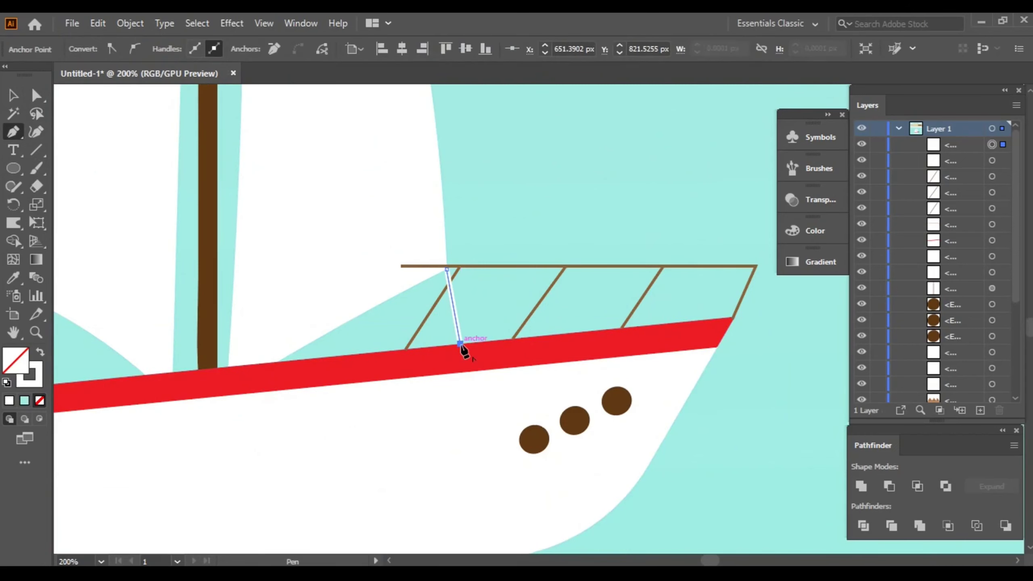
pyautogui.press('v')
pyautogui.click(570, 144)
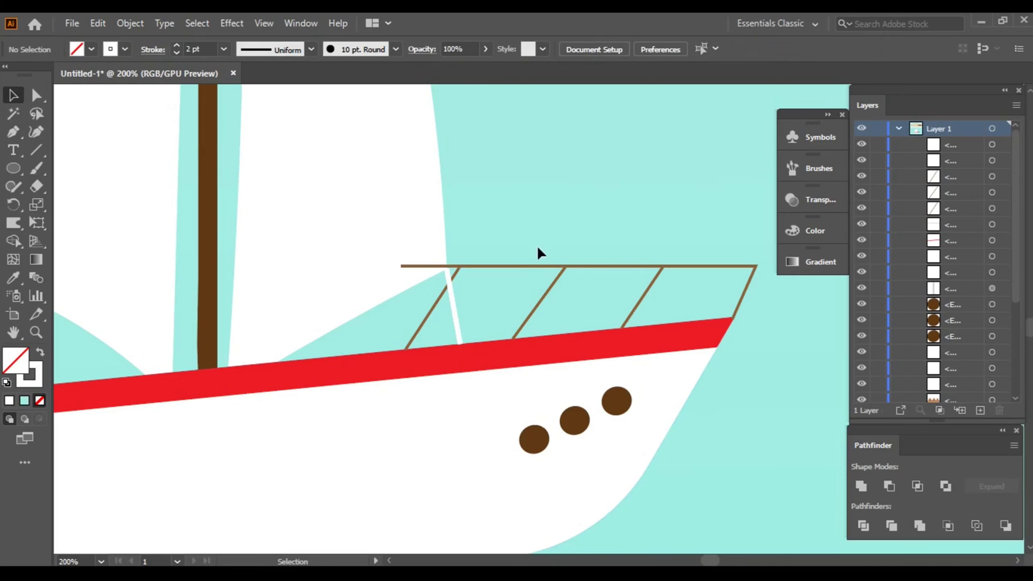
# Step: Adjust the white line, stretching its top up to the railing bar and shifting it sideways
pyautogui.scroll(1, 486, 240)
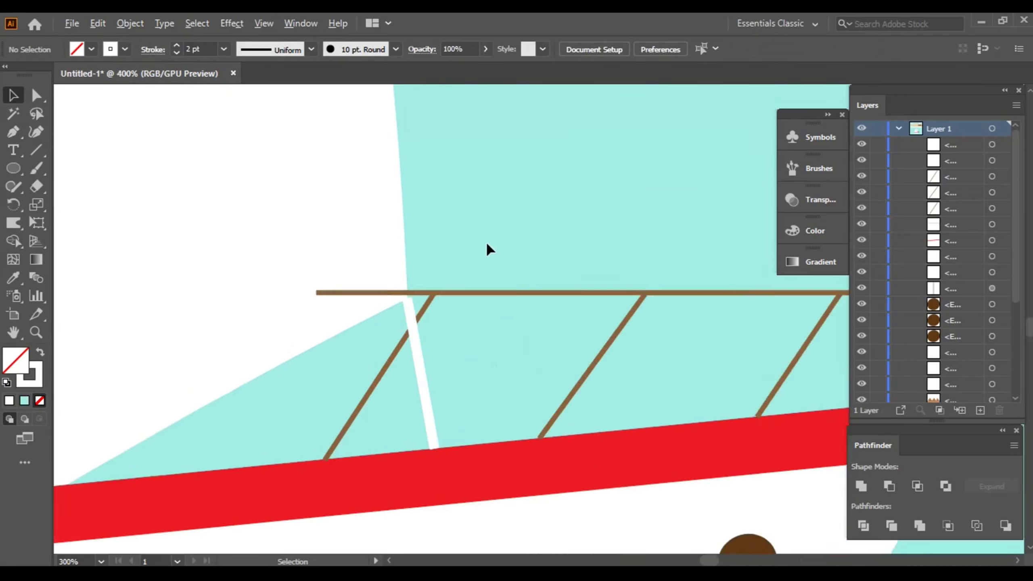
pyautogui.scroll(1, 446, 244)
pyautogui.scroll(1, 529, 244)
pyautogui.click(512, 337)
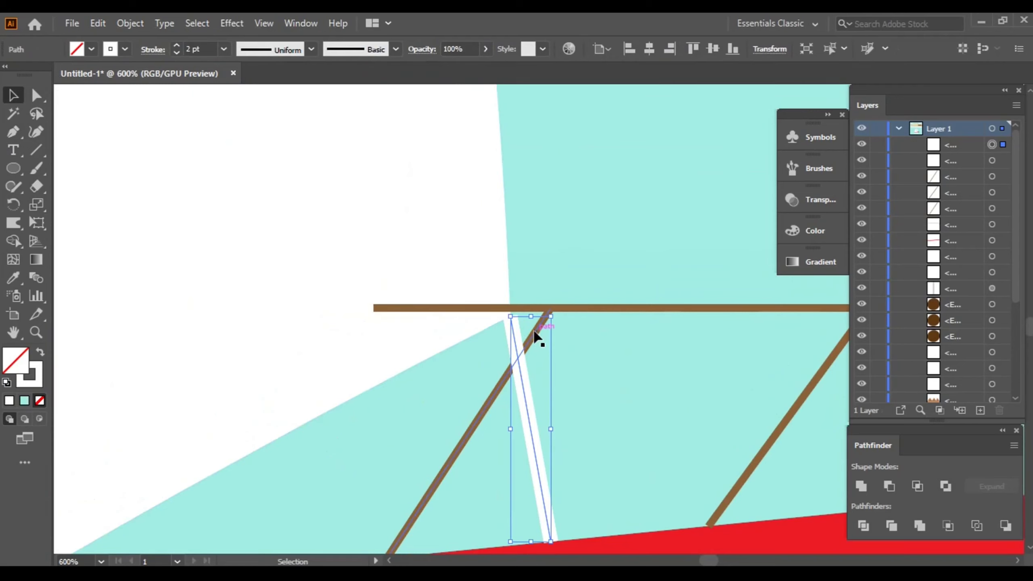
pyautogui.moveTo(531, 317)
pyautogui.mouseDown()
pyautogui.moveTo(529, 302)
pyautogui.moveTo(498, 322)
pyautogui.mouseUp()
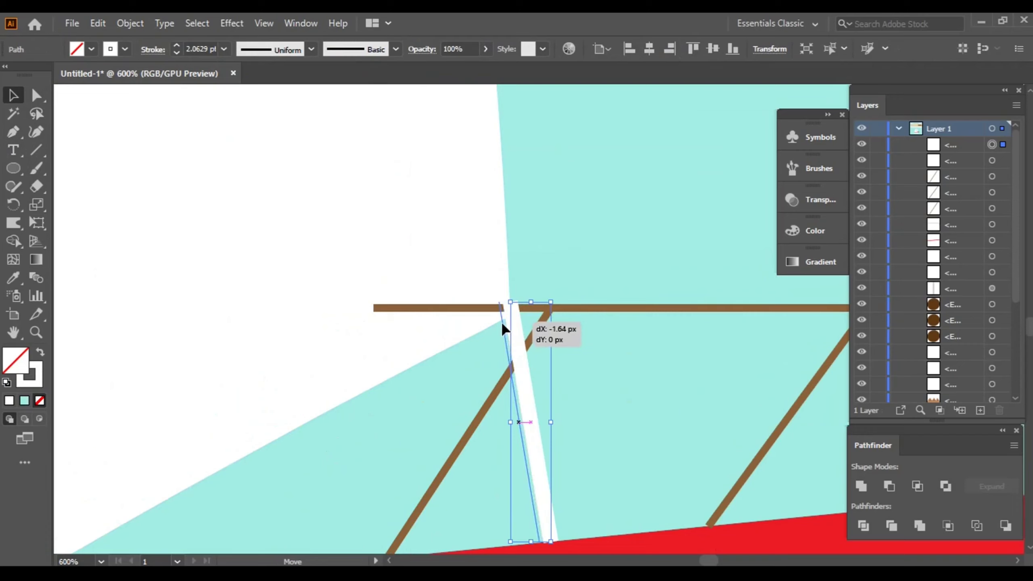
pyautogui.click(606, 248)
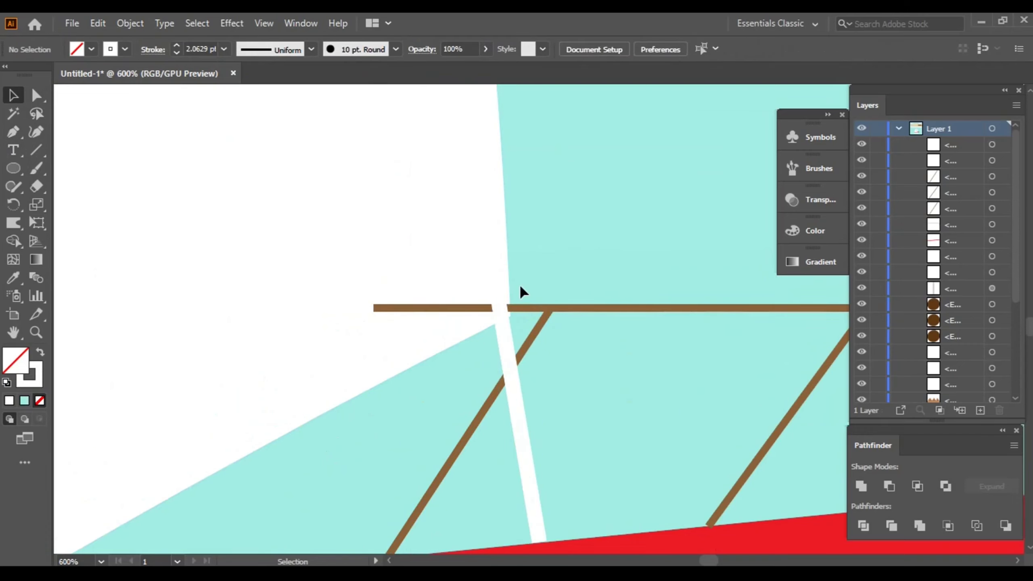
pyautogui.scroll(3, 519, 284)
pyautogui.moveTo(472, 350)
pyautogui.mouseDown()
pyautogui.moveTo(492, 358)
pyautogui.moveTo(519, 342)
pyautogui.mouseUp()
pyautogui.click(615, 248)
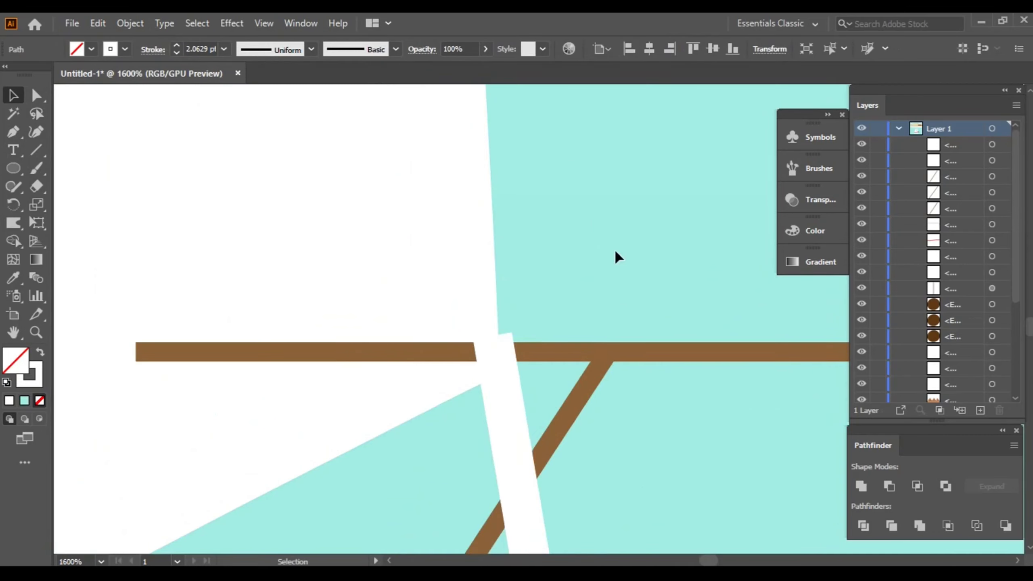
pyautogui.moveTo(615, 249)
pyautogui.mouseDown()
pyautogui.moveTo(644, 207)
pyautogui.moveTo(599, 202)
pyautogui.mouseUp()
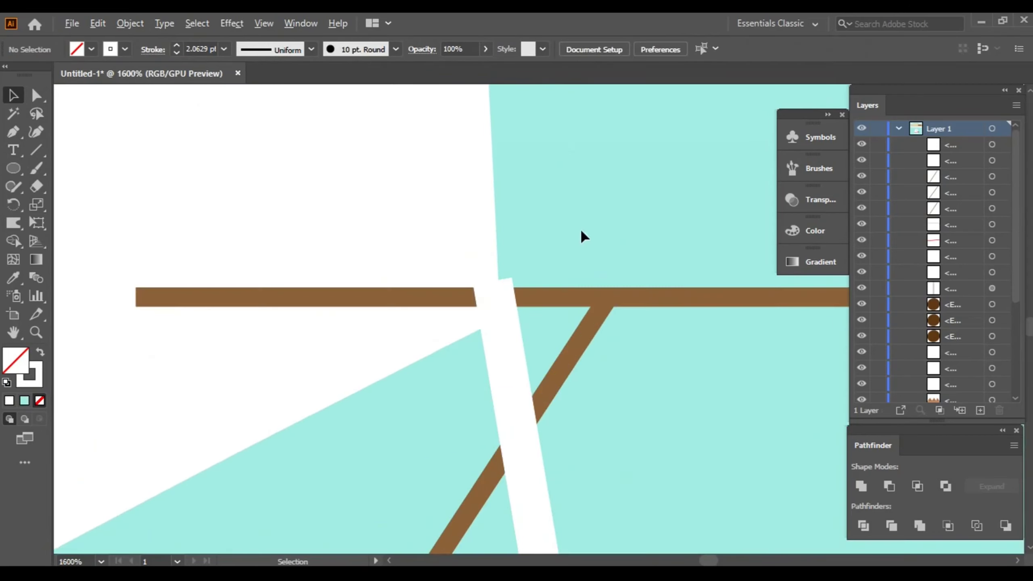
# Step: Select the railing's top bar together with the white line, leaving the sail unselected
pyautogui.click(505, 358)
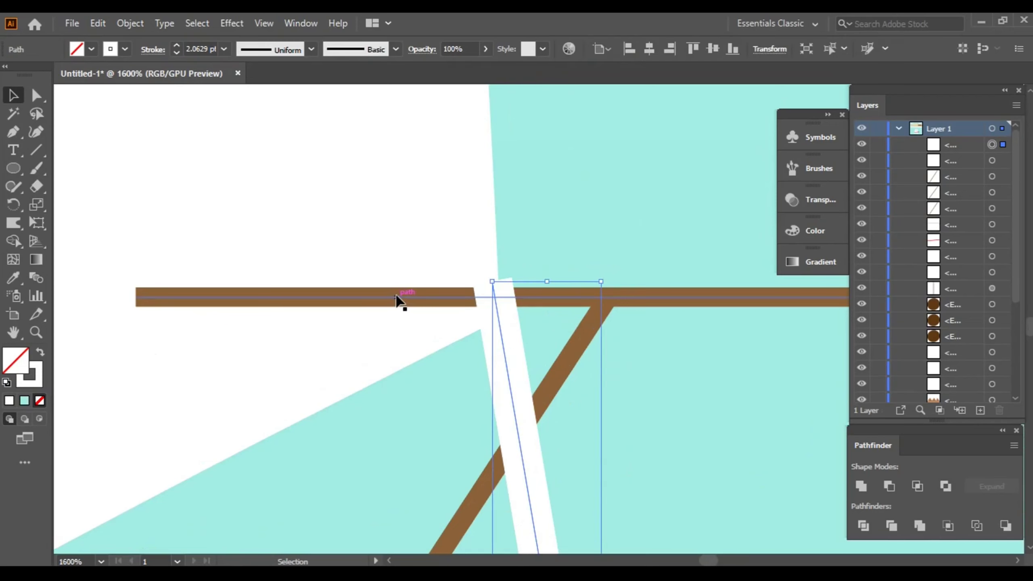
pyautogui.keyDown('shift'); pyautogui.click(398, 297); pyautogui.keyUp('shift')
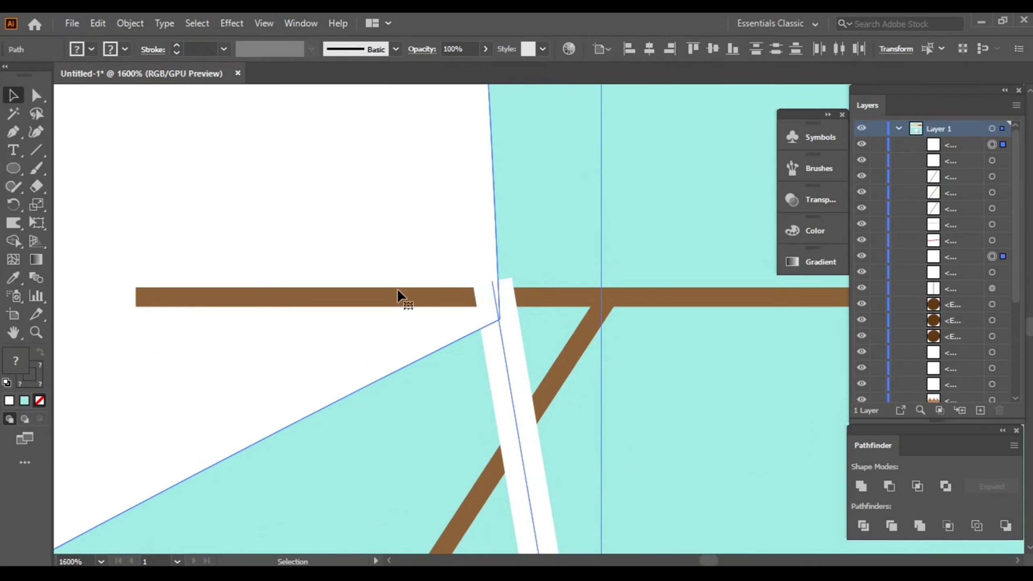
pyautogui.scroll(-5, 407, 285)
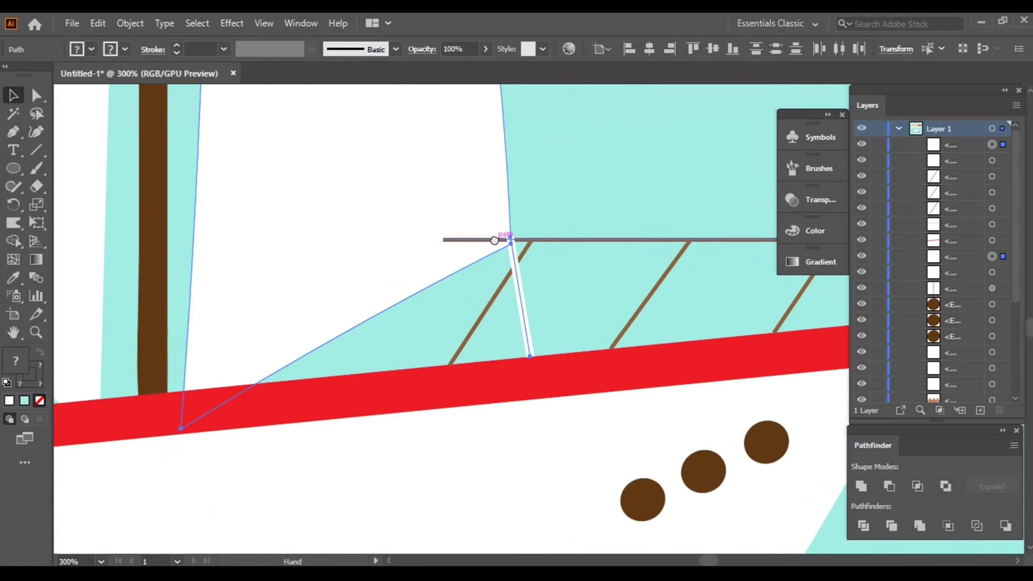
pyautogui.scroll(1, 448, 260)
pyautogui.hotkey('ctrl', 'shift', 'a')
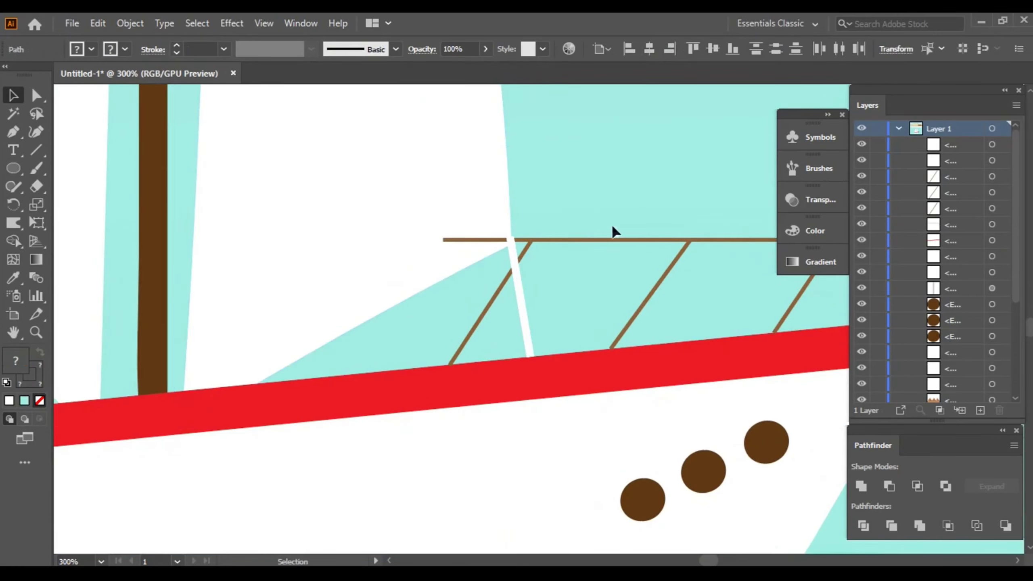
pyautogui.moveTo(581, 253); pyautogui.dragTo(584, 258)
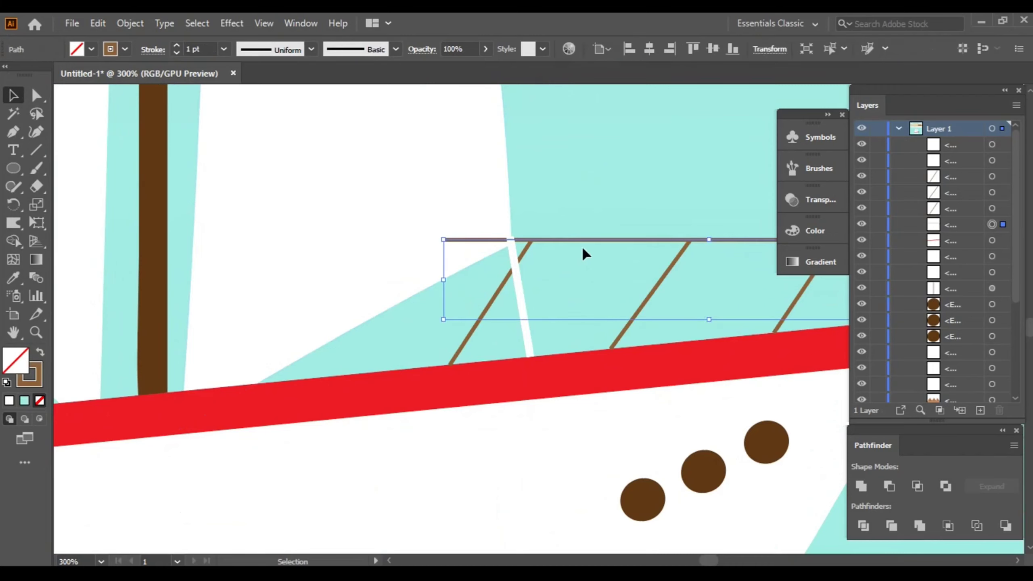
pyautogui.keyDown('shift'); pyautogui.click(518, 285); pyautogui.keyUp('shift')
pyautogui.keyDown('shift'); pyautogui.click(306, 239); pyautogui.keyUp('shift')
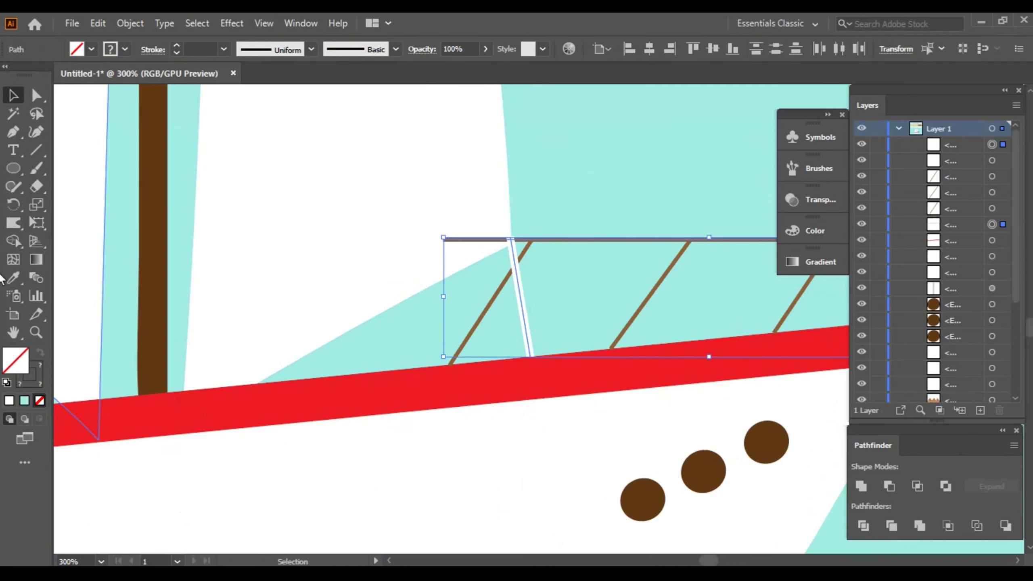
# Step: Delete the railing bar piece left of the sail with the Shape Builder
pyautogui.click(13, 241)
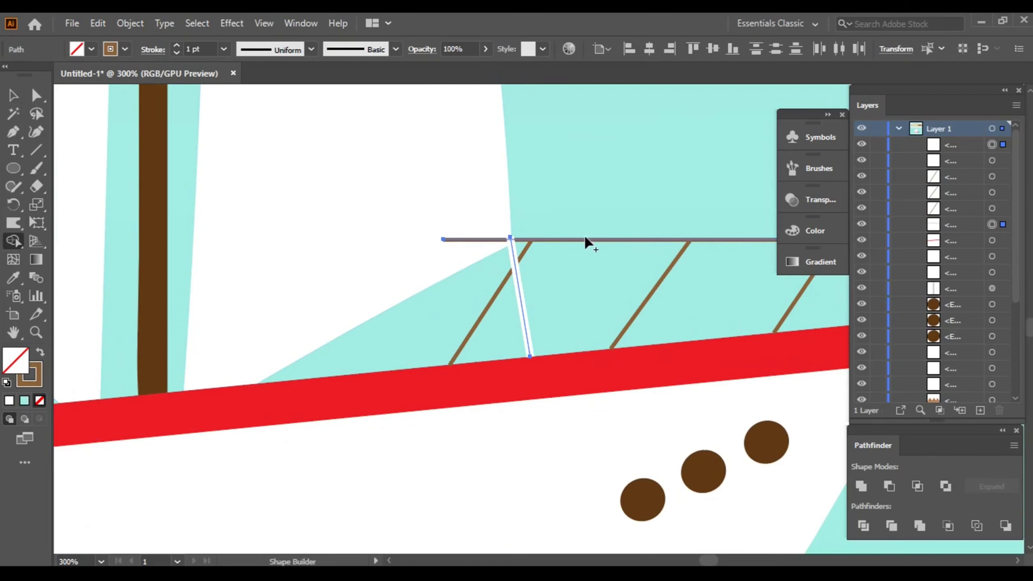
pyautogui.keyDown('alt'); pyautogui.click(487, 242); pyautogui.keyUp('alt')
pyautogui.click(14, 95)
pyautogui.click(632, 120)
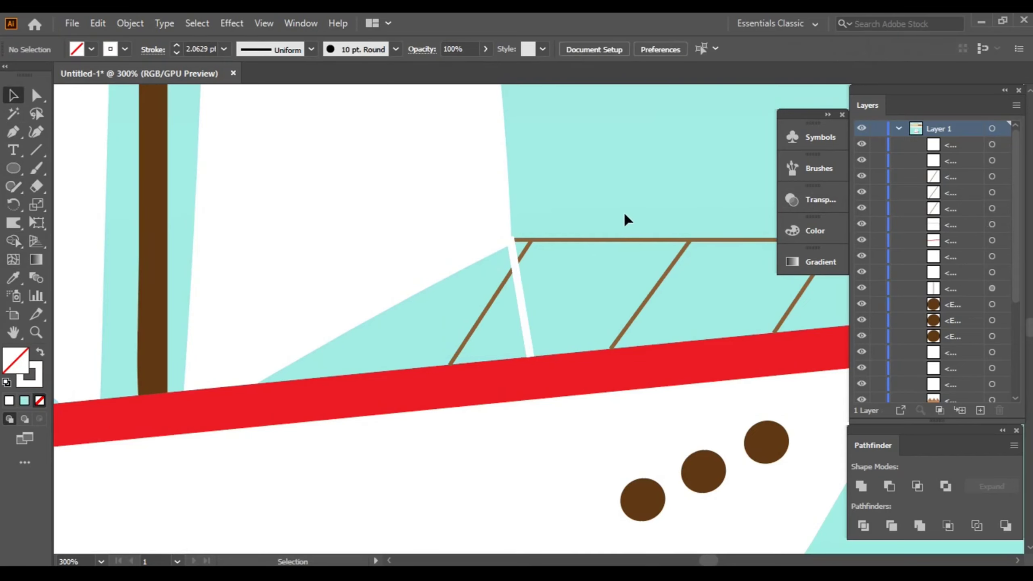
pyautogui.hotkey('ctrl', '0')
pyautogui.hotkey('ctrl', '-')
pyautogui.moveTo(637, 165); pyautogui.dragTo(643, 278)
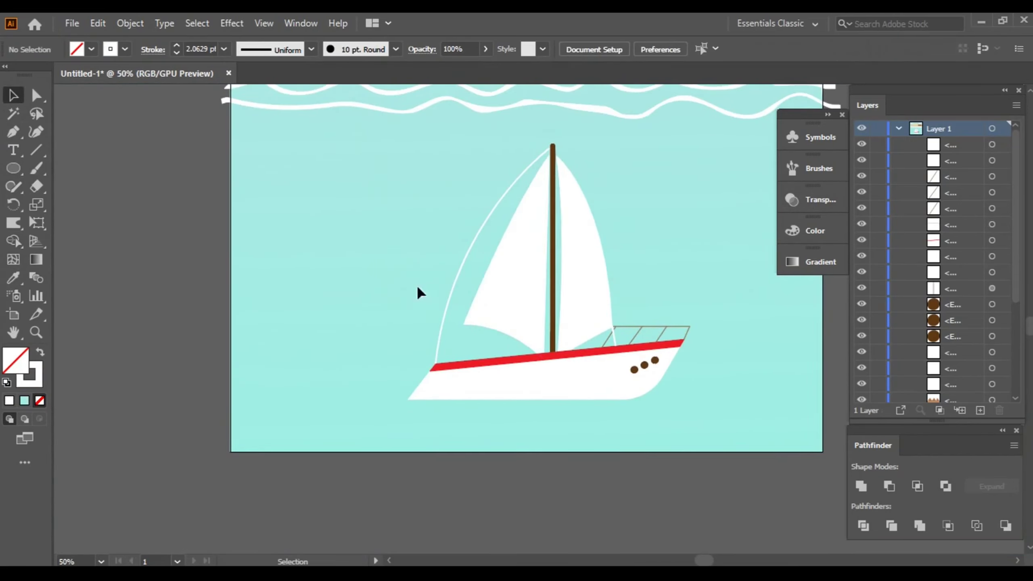
# Step: Draw a small red rectangle with no stroke beside the mast top
pyautogui.hotkey('ctrl', '+')
pyautogui.hotkey('ctrl', '+')
pyautogui.hotkey('ctrl', '-')
pyautogui.moveTo(461, 233); pyautogui.dragTo(452, 238)
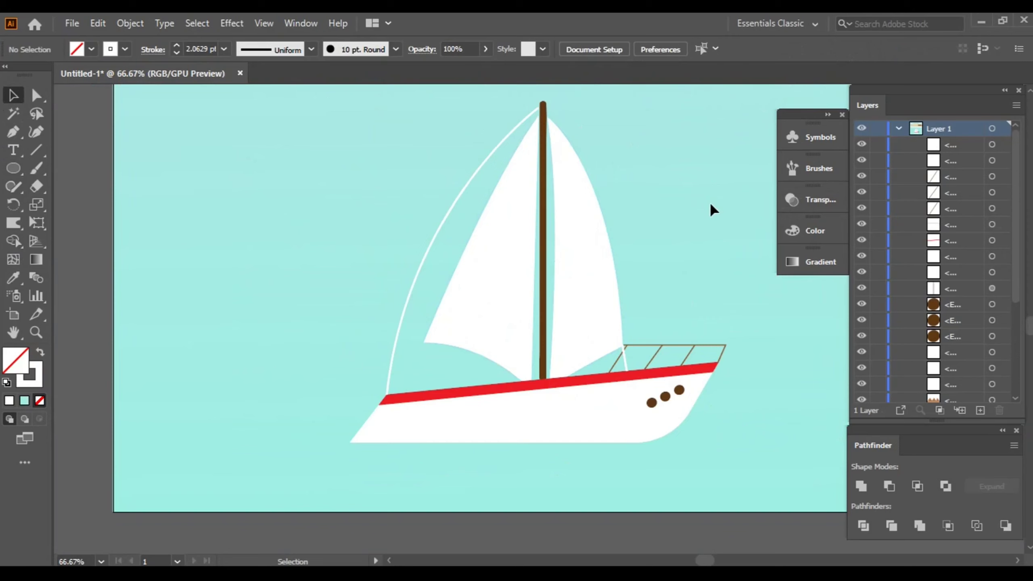
pyautogui.hotkey('ctrl', '-')
pyautogui.moveTo(710, 208); pyautogui.dragTo(651, 284)
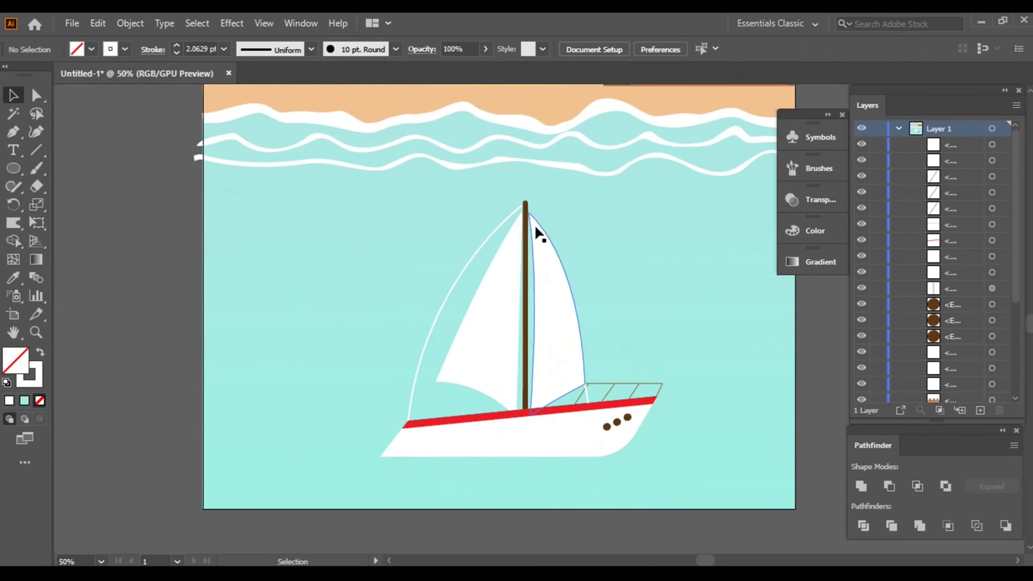
pyautogui.scroll(3, 514, 199)
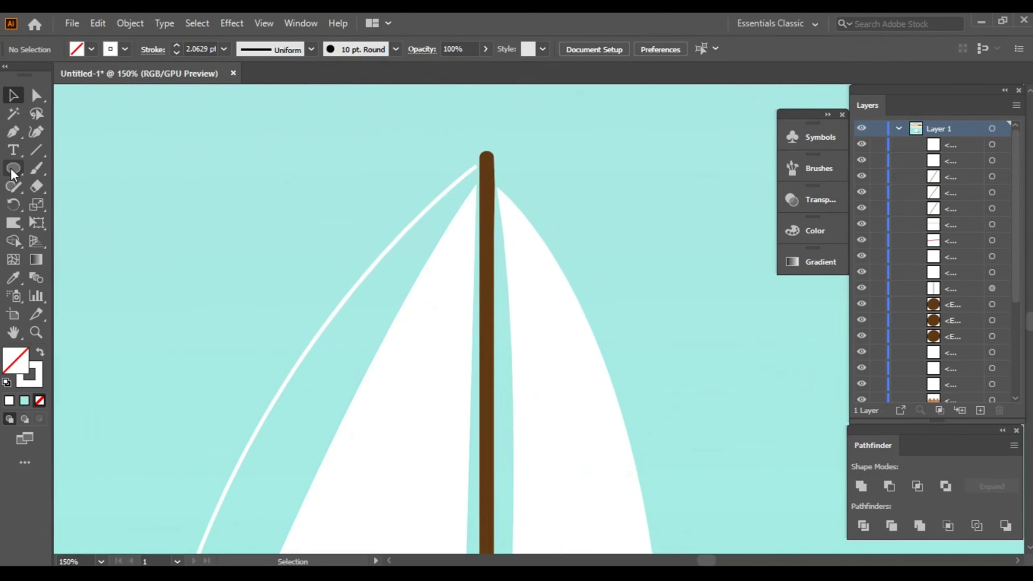
pyautogui.moveTo(11, 168); pyautogui.dragTo(61, 173)
pyautogui.click(61, 172)
pyautogui.click(92, 48)
pyautogui.click(50, 80)
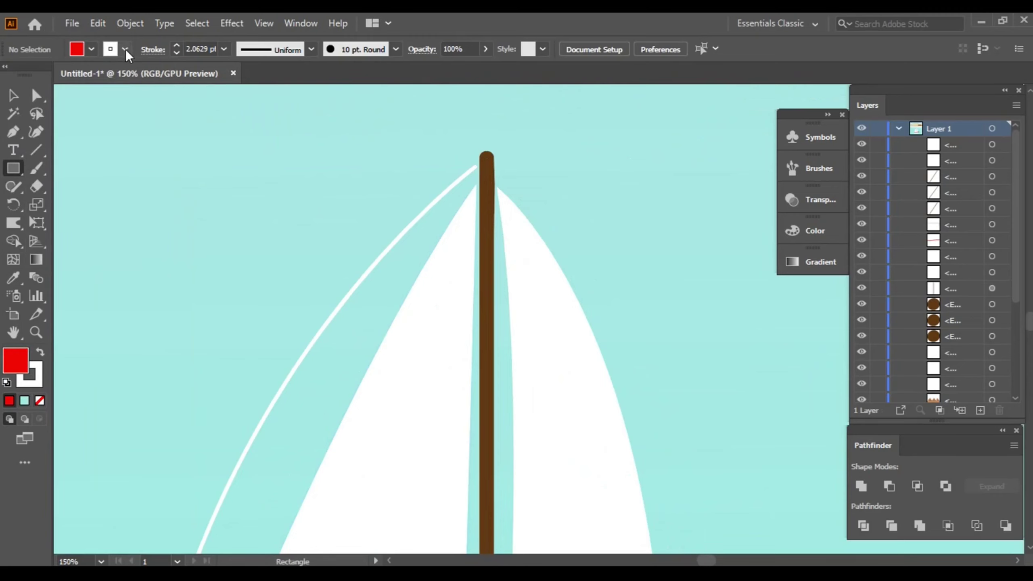
pyautogui.click(125, 49)
pyautogui.click(8, 74)
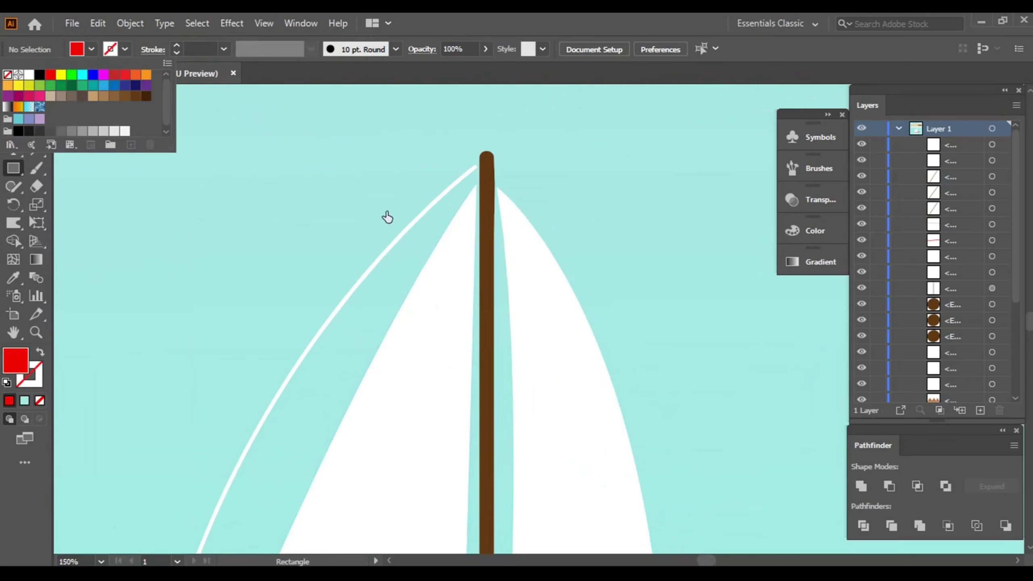
pyautogui.moveTo(392, 175); pyautogui.dragTo(484, 210)
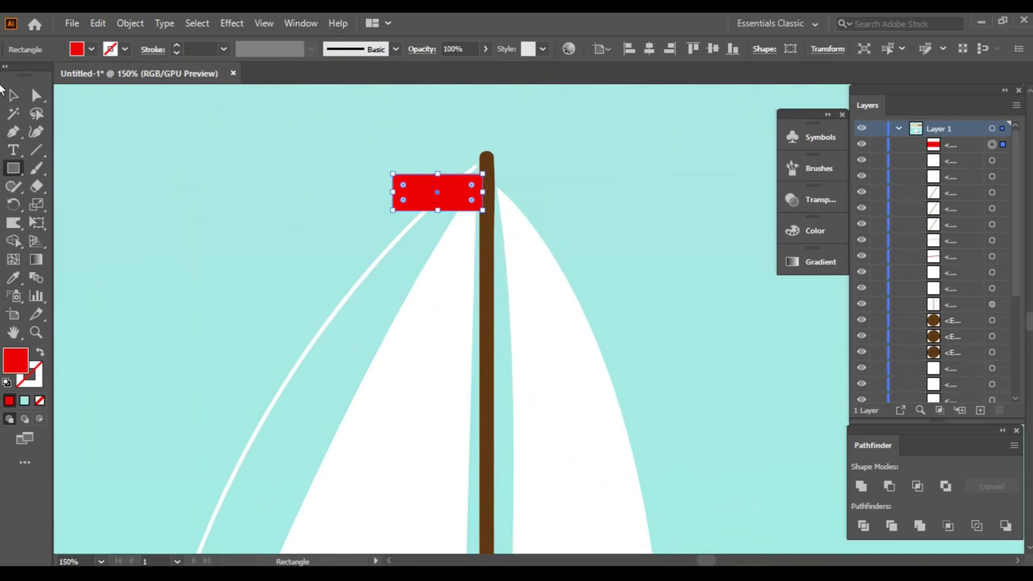
# Step: Add an anchor midway on the rectangle's left edge and drag it inward into a notch
pyautogui.click(13, 96)
pyautogui.click(240, 188)
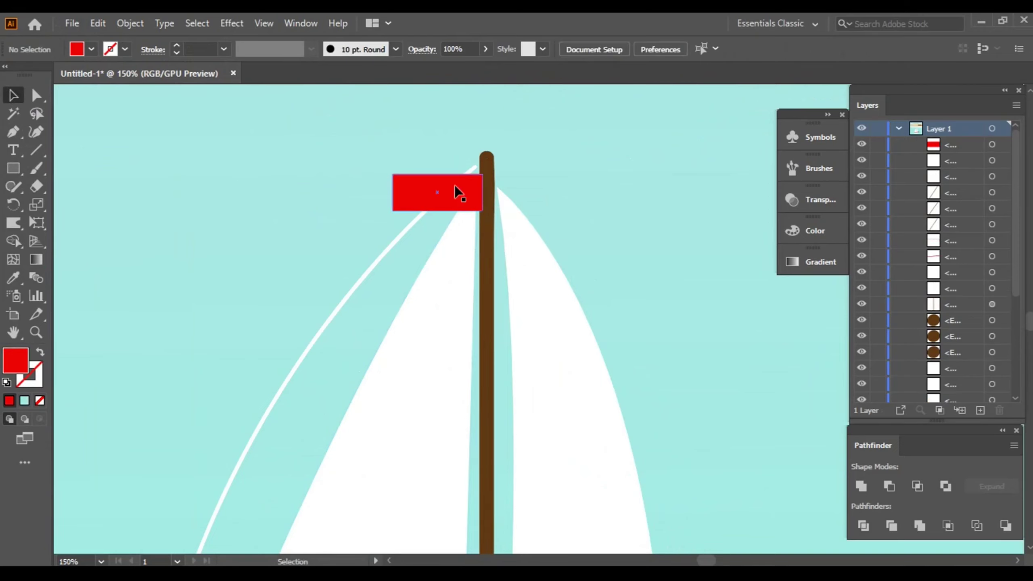
pyautogui.scroll(2, 440, 193)
pyautogui.scroll(1, 439, 196)
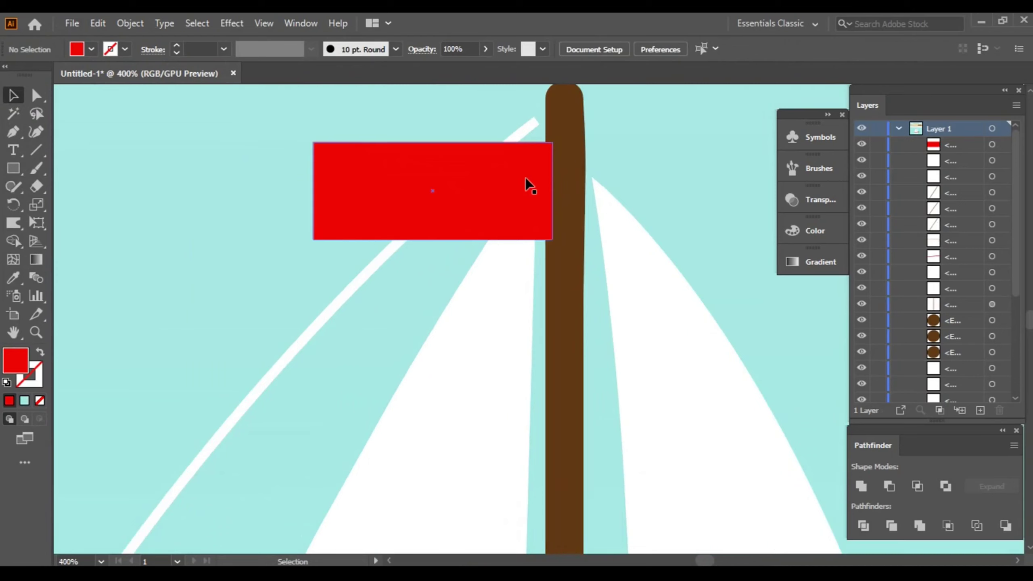
pyautogui.click(382, 189)
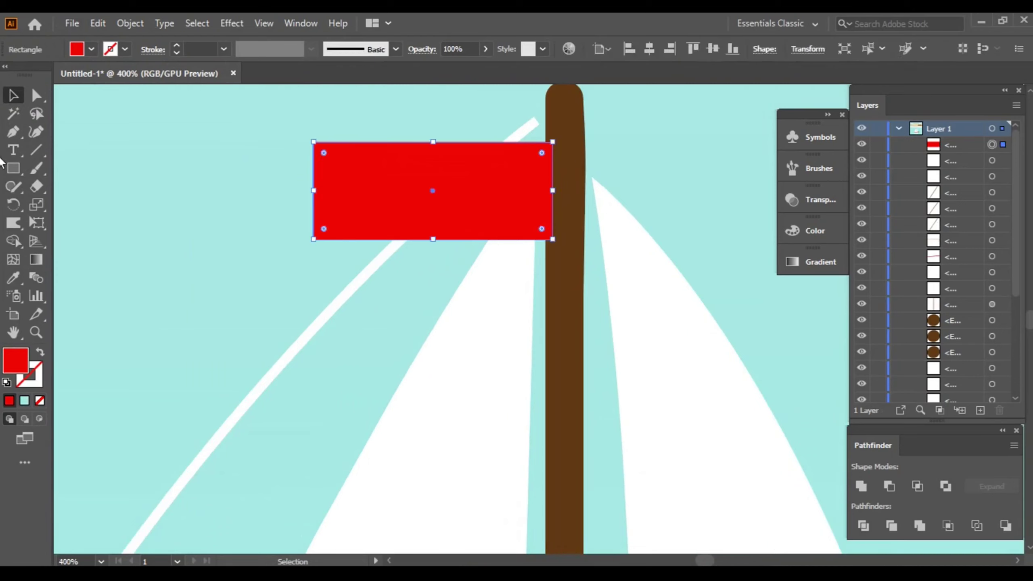
pyautogui.moveTo(15, 131); pyautogui.dragTo(81, 150)
pyautogui.click(313, 190)
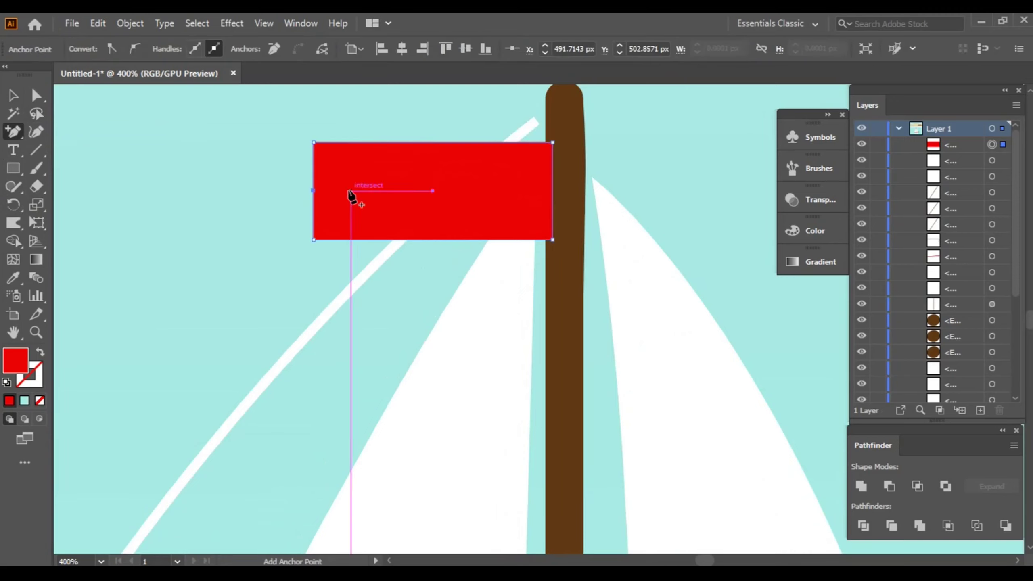
pyautogui.click(36, 96)
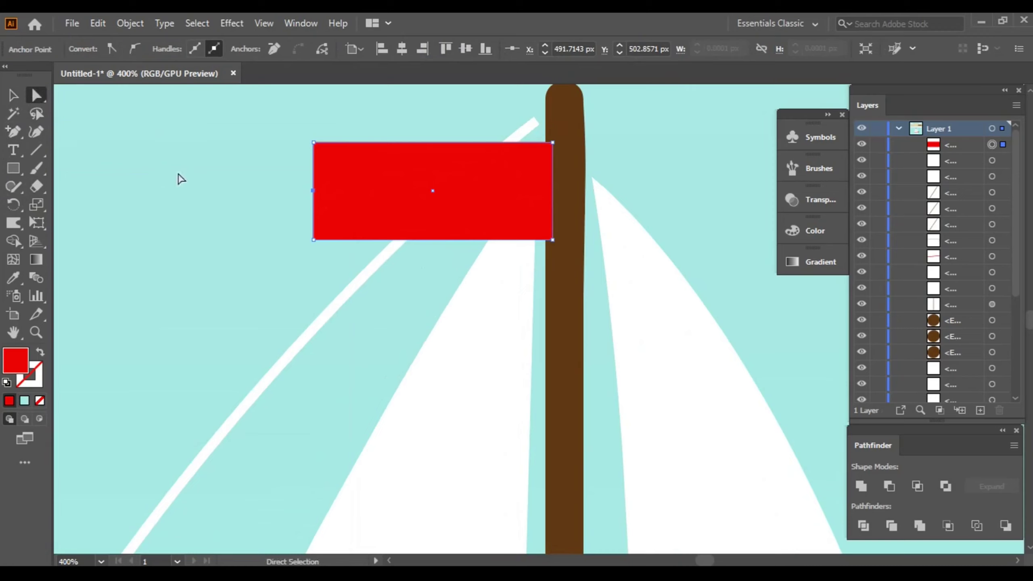
pyautogui.moveTo(314, 190); pyautogui.dragTo(396, 194)
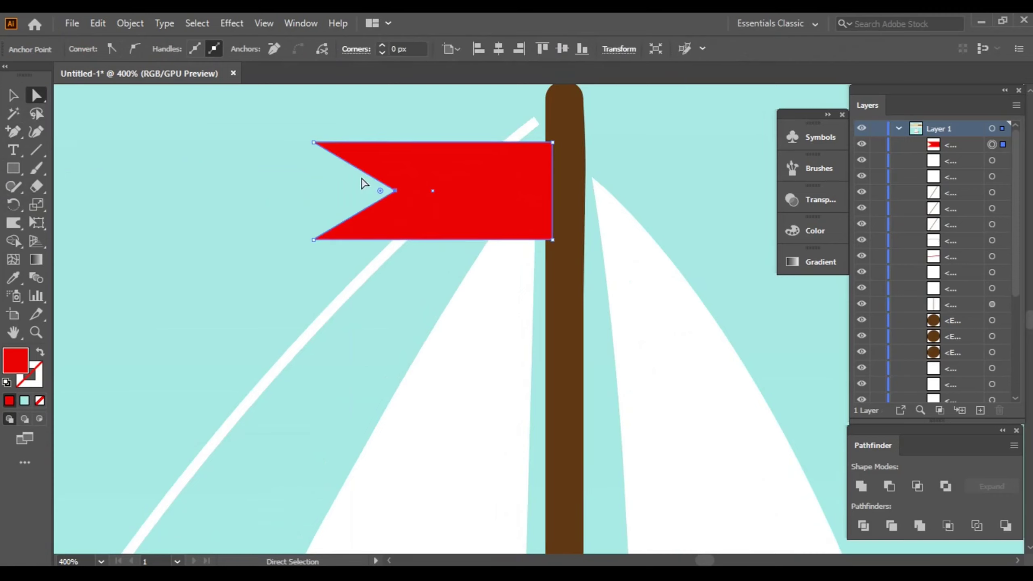
pyautogui.click(12, 95)
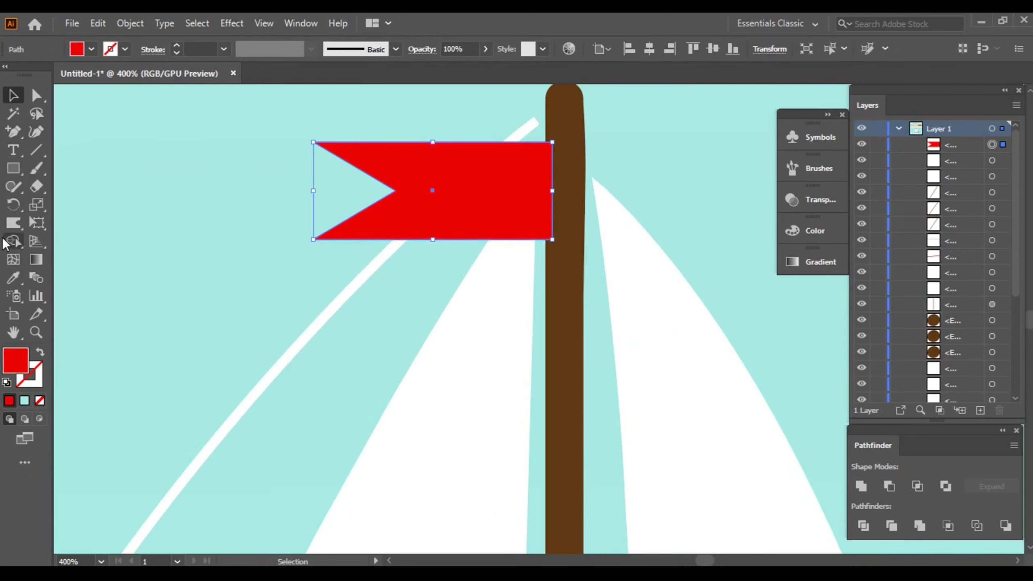
# Step: Warp the red flag into a waving shape and raise it toward the mast top
pyautogui.click(13, 224)
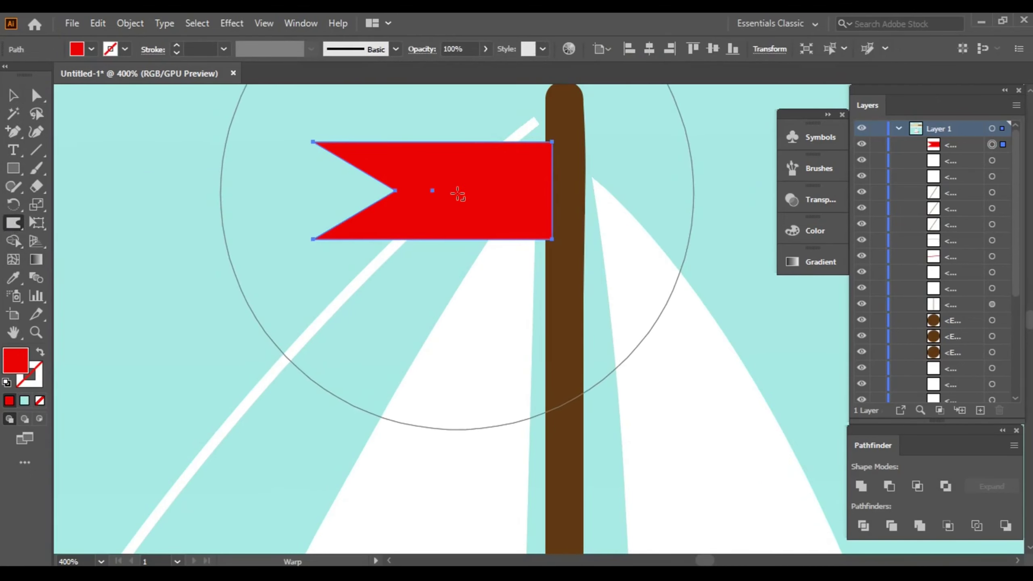
pyautogui.scroll(-5, 456, 192)
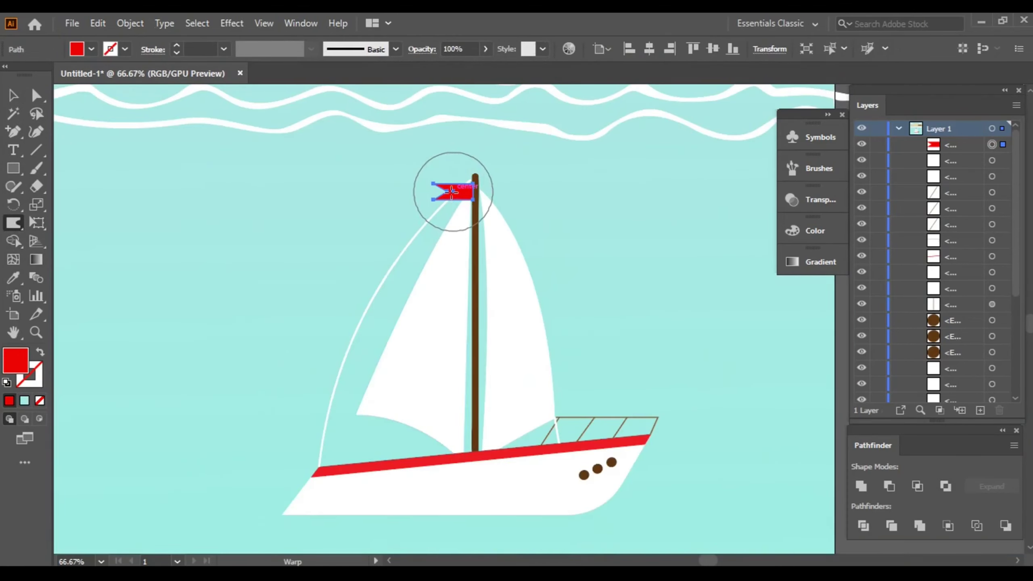
pyautogui.scroll(1, 452, 191)
pyautogui.moveTo(451, 192); pyautogui.dragTo(448, 222)
pyautogui.press('v')
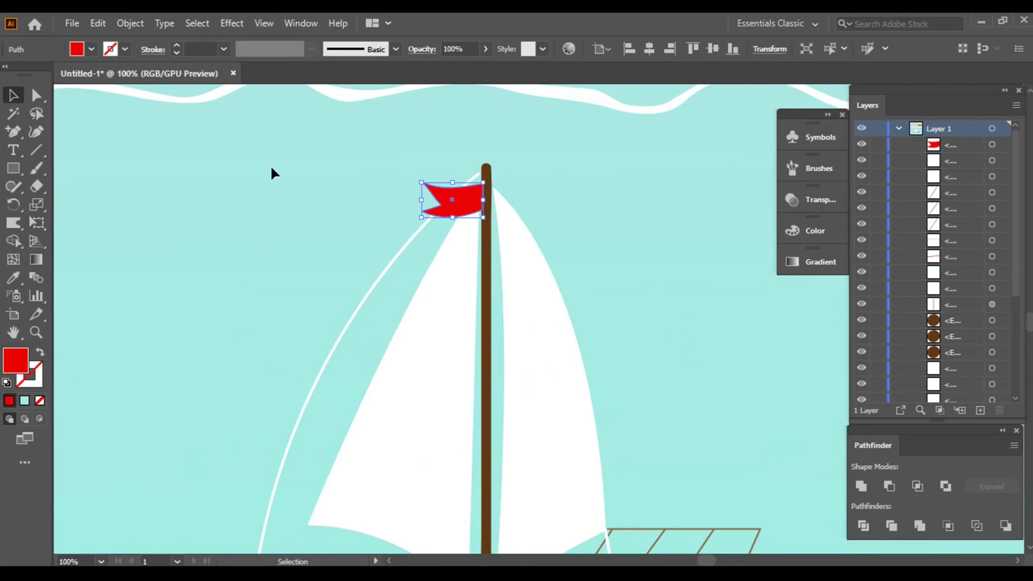
pyautogui.click(272, 173)
pyautogui.scroll(3, 508, 182)
pyautogui.moveTo(402, 228); pyautogui.dragTo(401, 185)
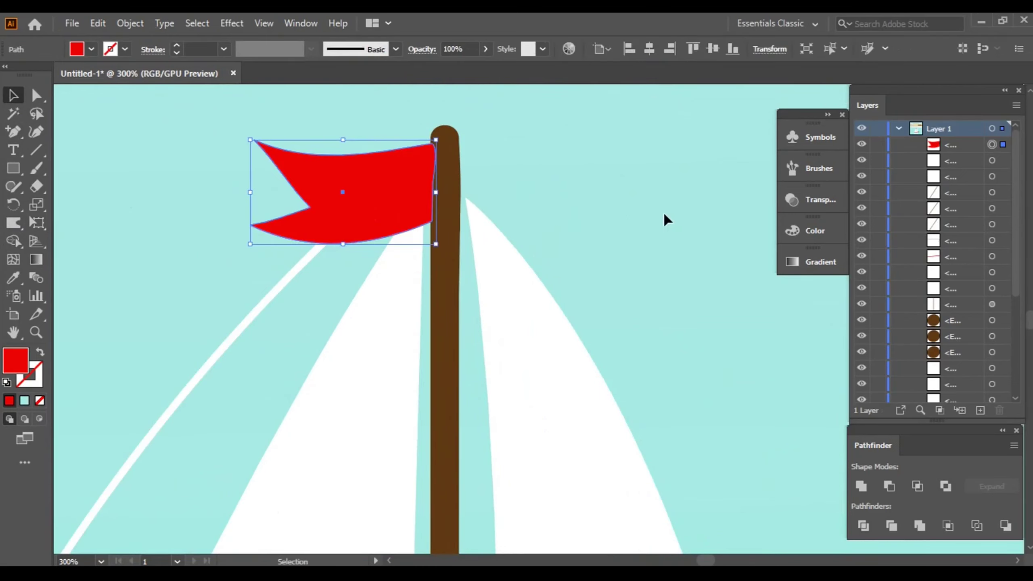
pyautogui.click(628, 210)
# Step: Bring the mast to the front, in front of the flag
pyautogui.scroll(-3, 450, 265)
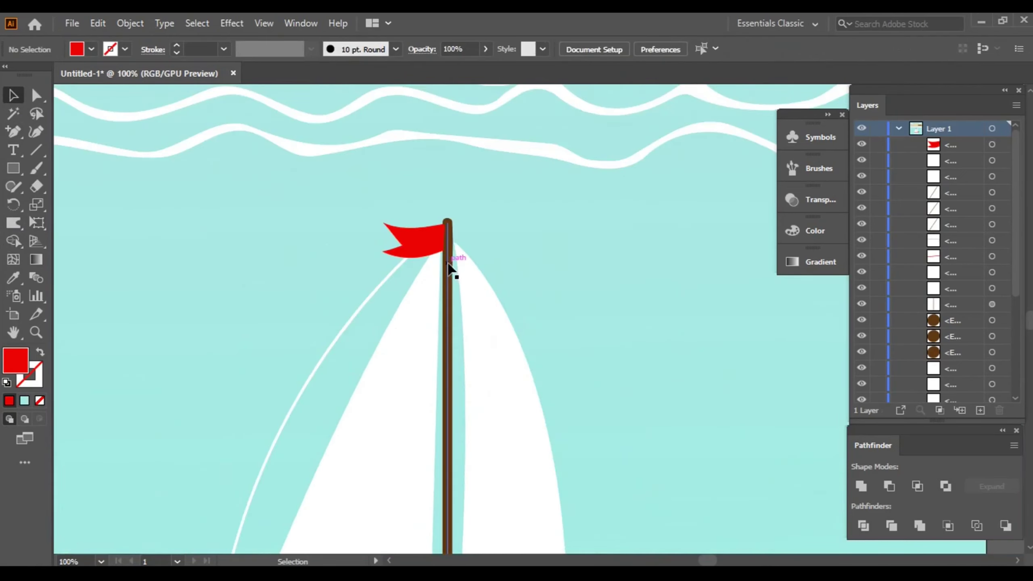
pyautogui.rightClick(449, 266)
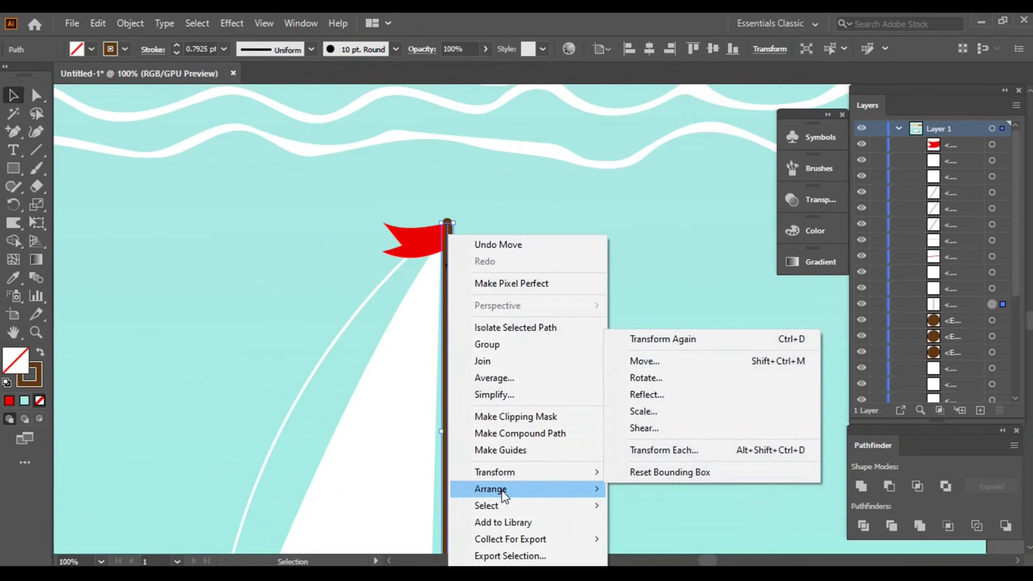
pyautogui.moveTo(491, 490)
pyautogui.click(643, 487)
pyautogui.click(698, 344)
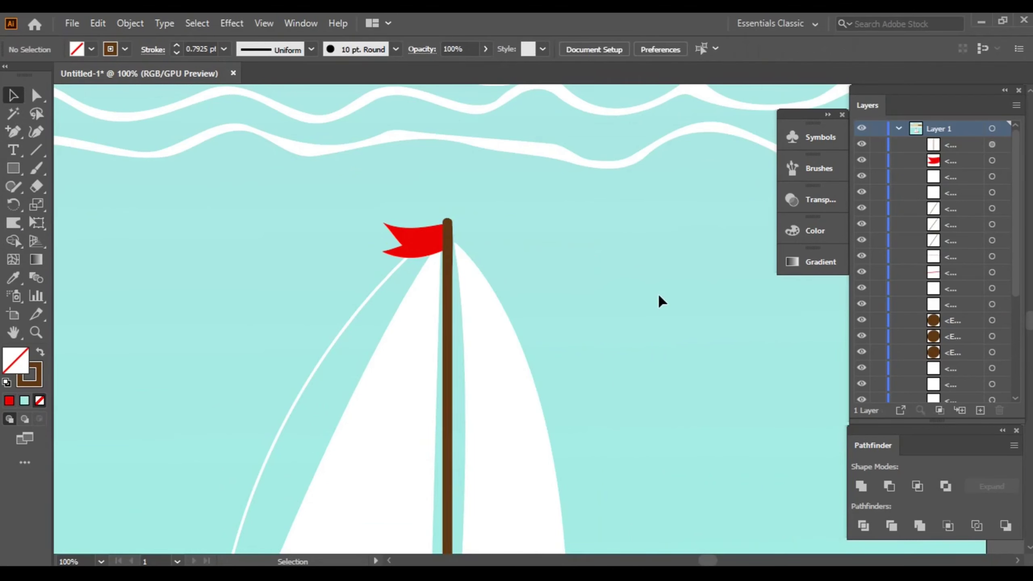
# Step: Shrink the red flag to about 67 by 37 px
pyautogui.hotkey('ctrl', '0')
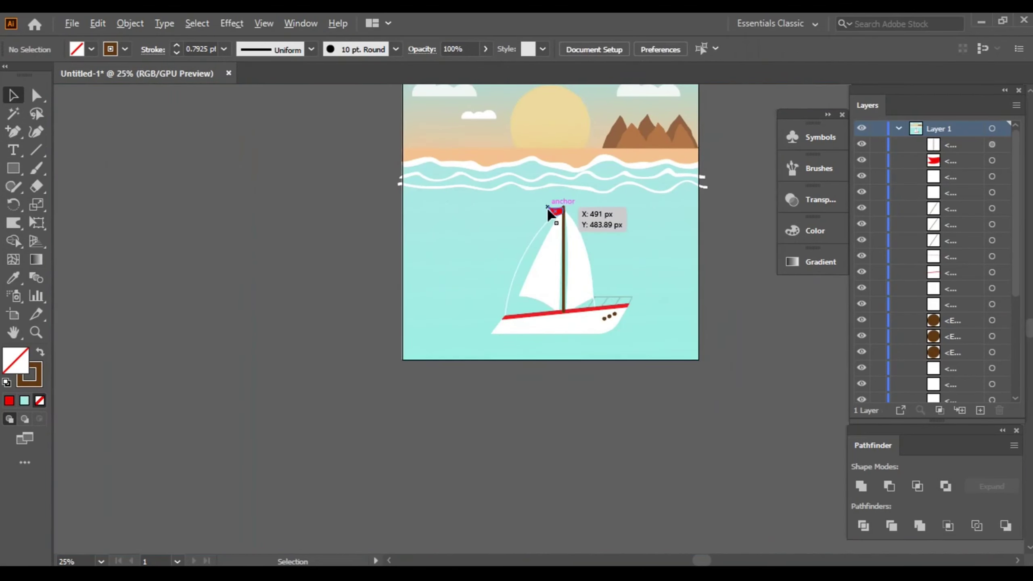
pyautogui.scroll(3, 553, 215)
pyautogui.click(545, 224)
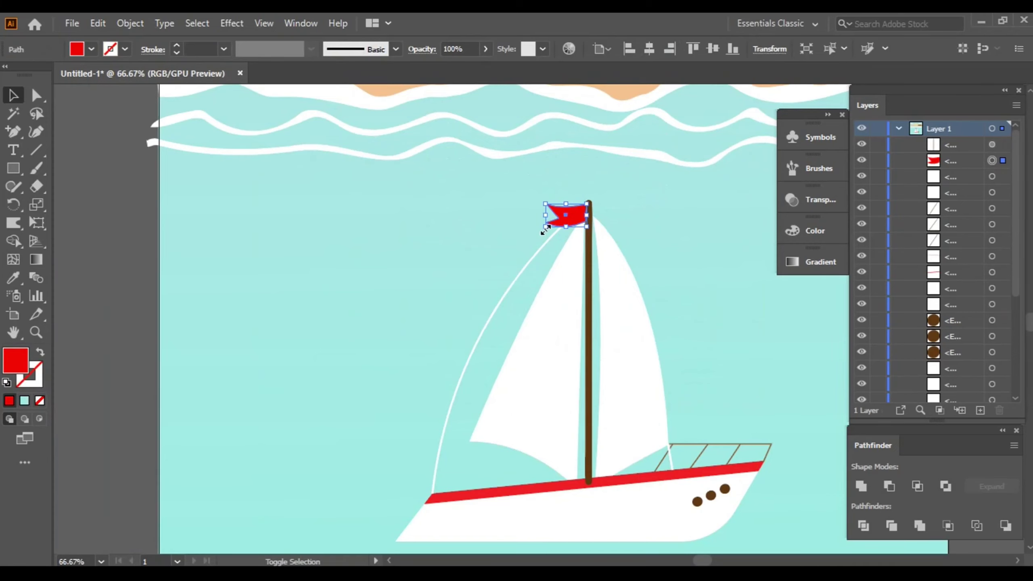
pyautogui.moveTo(546, 228); pyautogui.dragTo(536, 245)
pyautogui.click(716, 233)
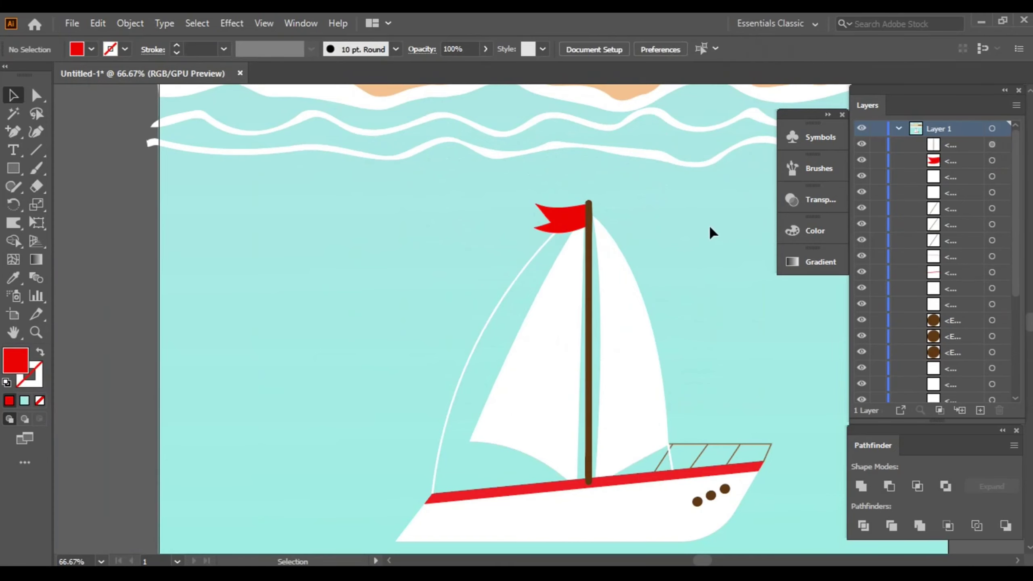
# Step: Bring the red hull stripe in front of the mast
pyautogui.moveTo(729, 254); pyautogui.dragTo(648, 203)
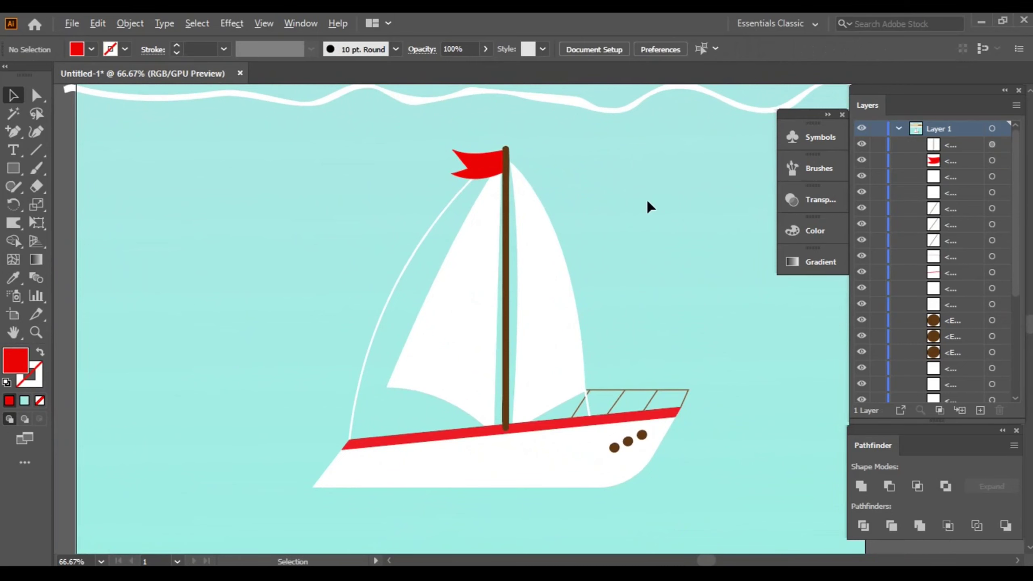
pyautogui.scroll(-1, 647, 199)
pyautogui.scroll(4, 556, 385)
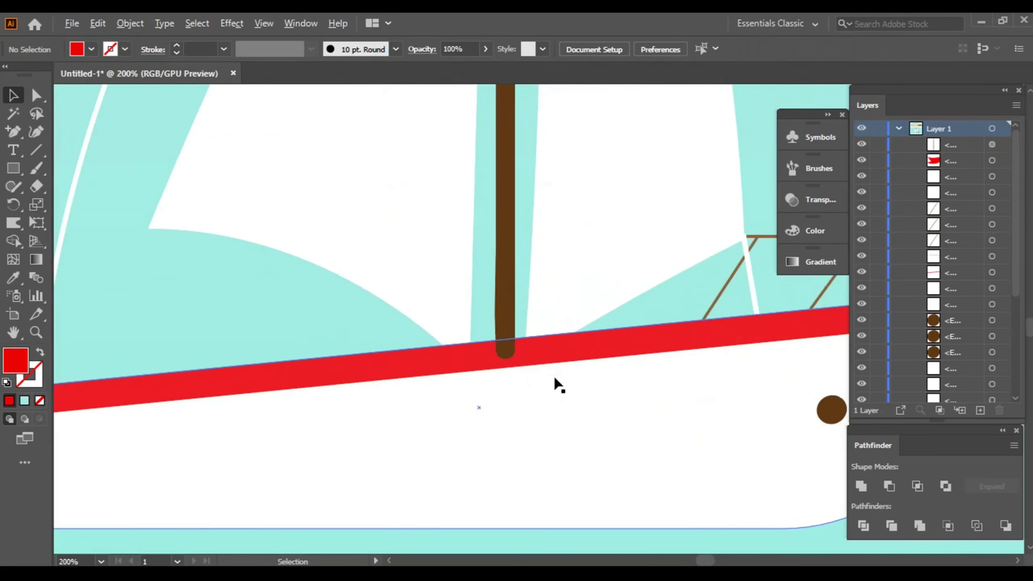
pyautogui.click(571, 351)
pyautogui.rightClick(570, 348)
pyautogui.moveTo(614, 269)
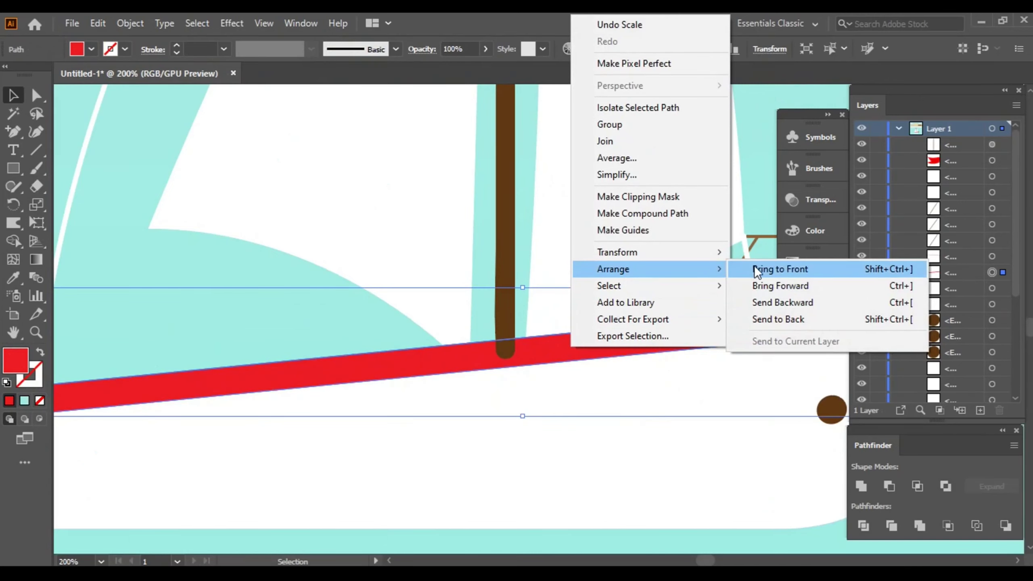
pyautogui.click(777, 270)
pyautogui.scroll(-5, 700, 252)
pyautogui.moveTo(701, 247); pyautogui.dragTo(445, 307)
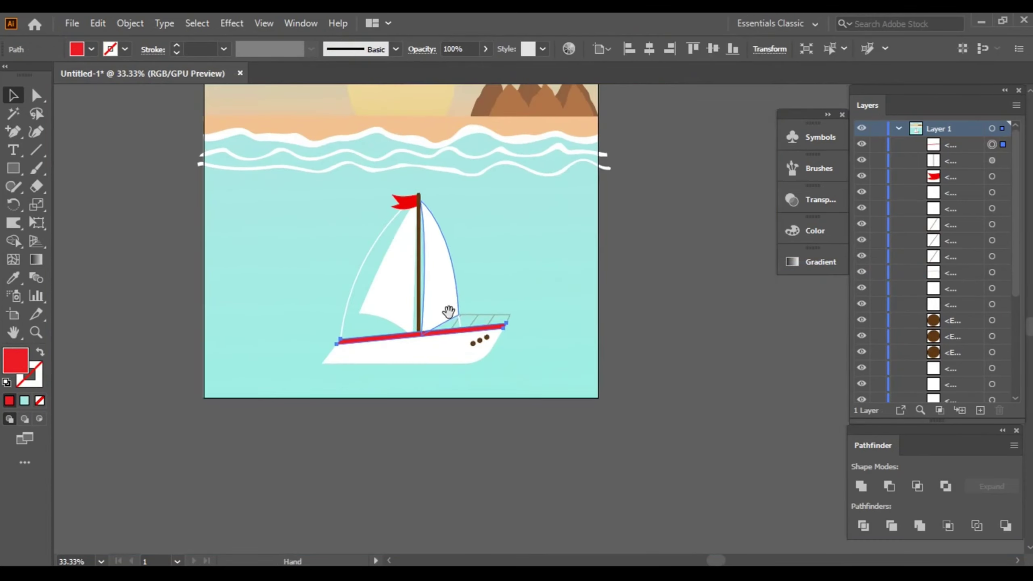
pyautogui.moveTo(541, 249); pyautogui.dragTo(646, 262)
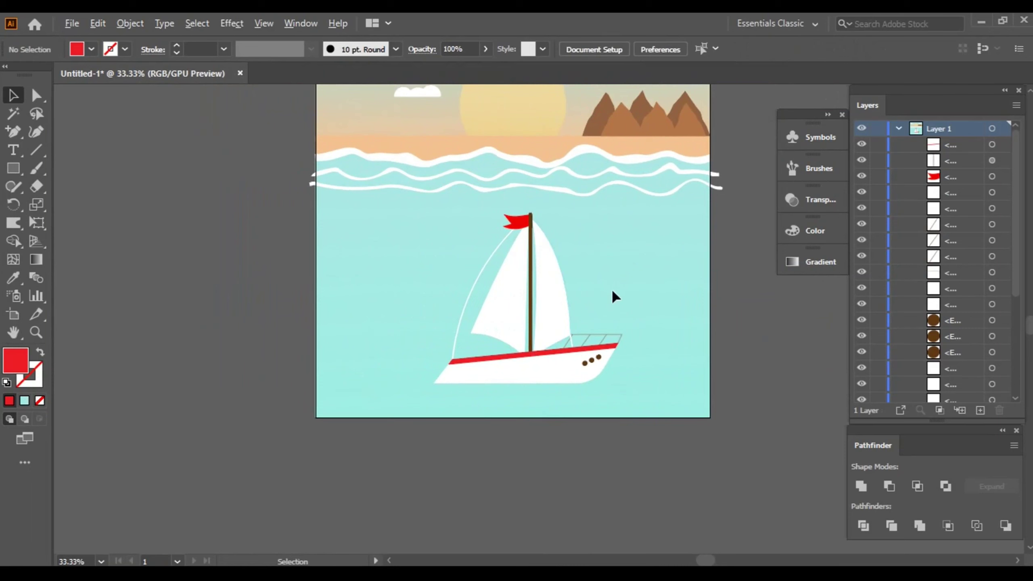
pyautogui.scroll(1, 614, 295)
pyautogui.moveTo(600, 293); pyautogui.dragTo(642, 278)
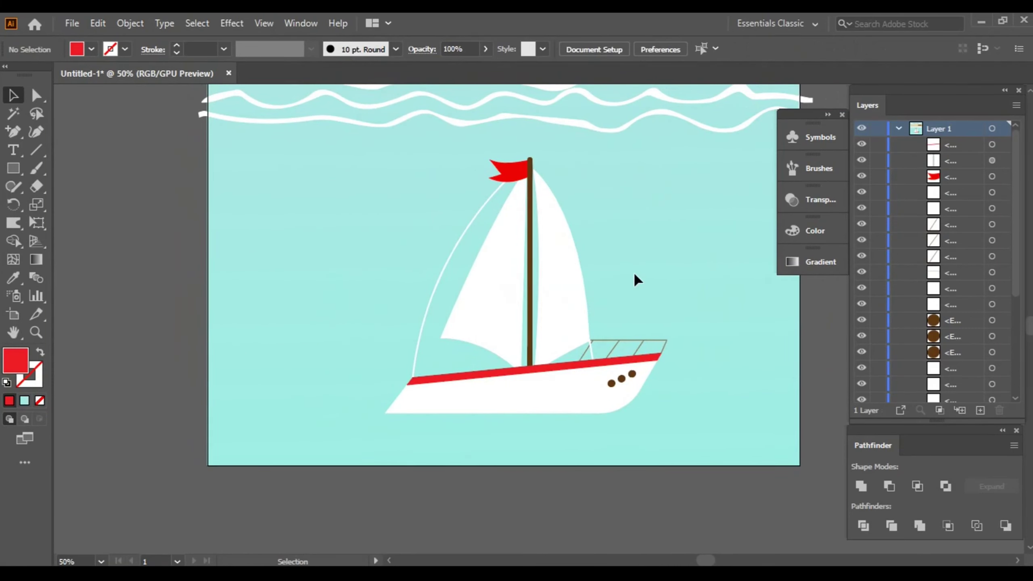
pyautogui.moveTo(726, 335); pyautogui.dragTo(638, 342)
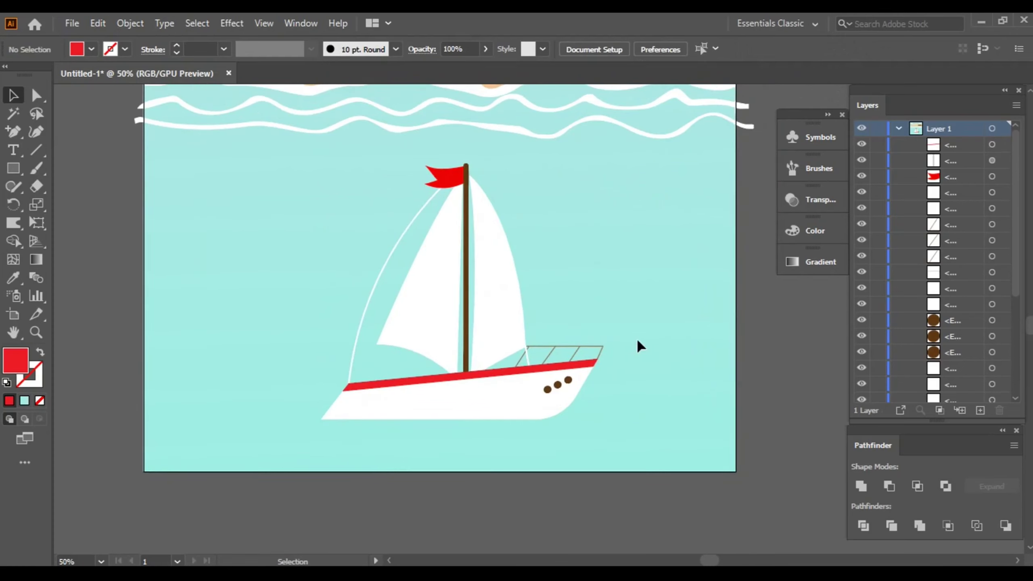
pyautogui.scroll(3, 590, 381)
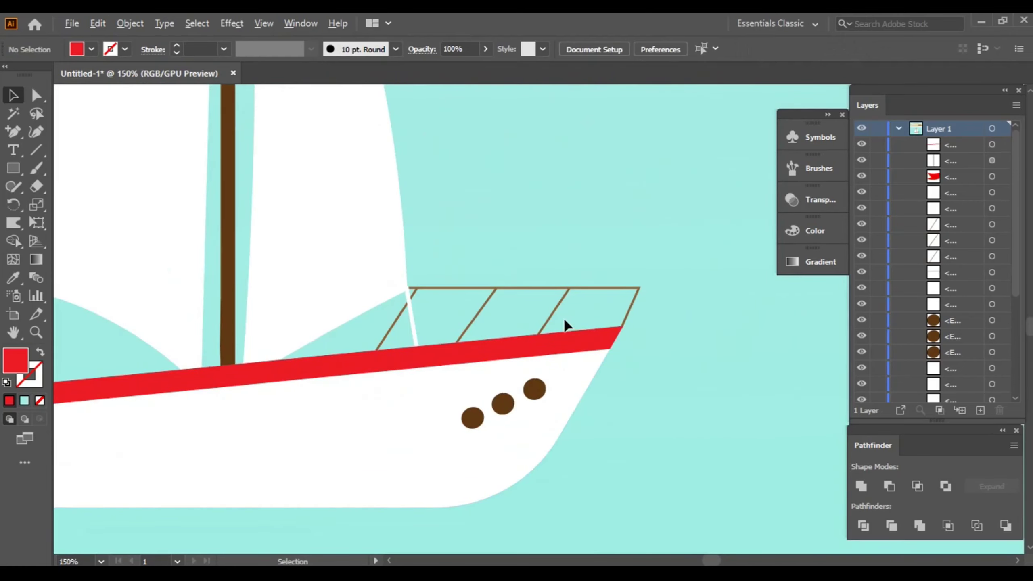
pyautogui.scroll(1, 568, 326)
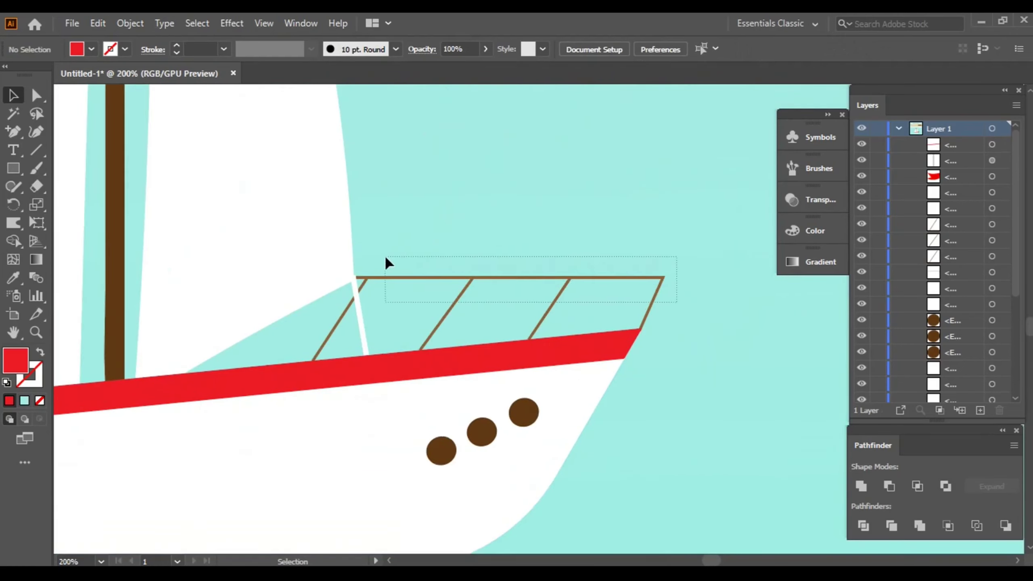
# Step: Try a 2 pt stroke on the railing lines, then revert to 1 pt and fit the artboard
pyautogui.moveTo(464, 283); pyautogui.dragTo(374, 262)
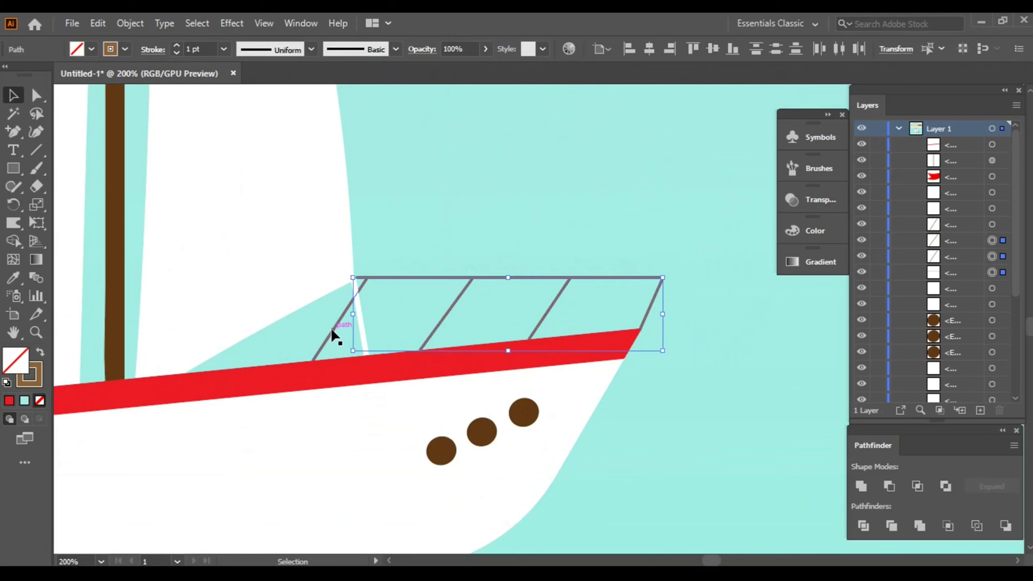
pyautogui.keyDown('shift'); pyautogui.click(332, 331); pyautogui.keyUp('shift')
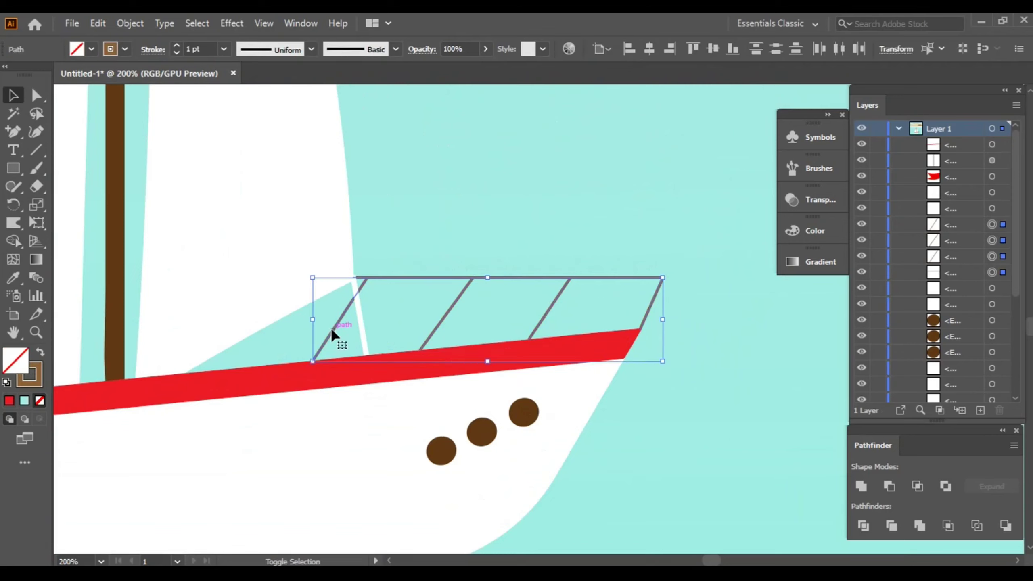
pyautogui.click(175, 45)
pyautogui.click(693, 224)
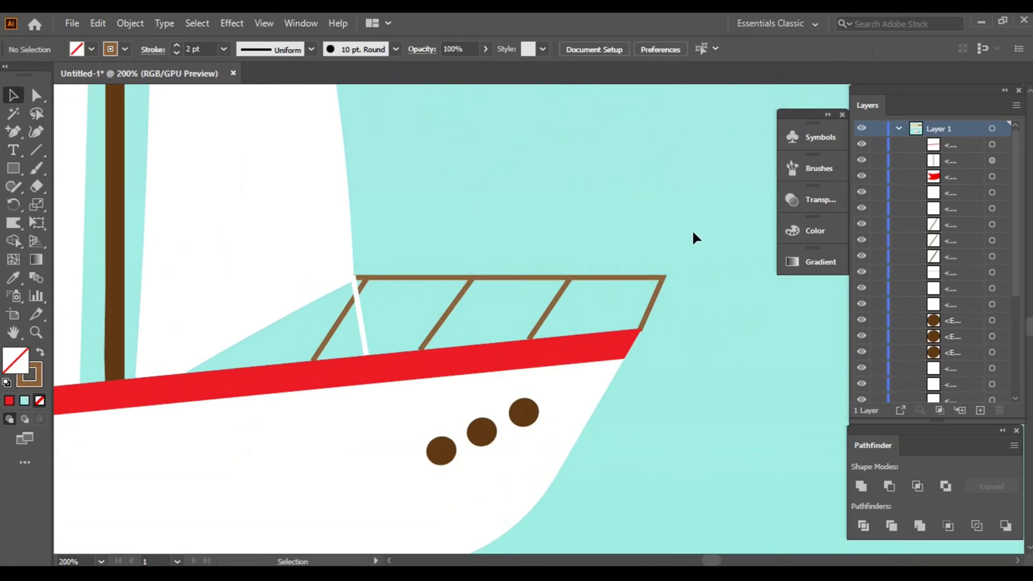
pyautogui.hotkey('ctrl', 'z')
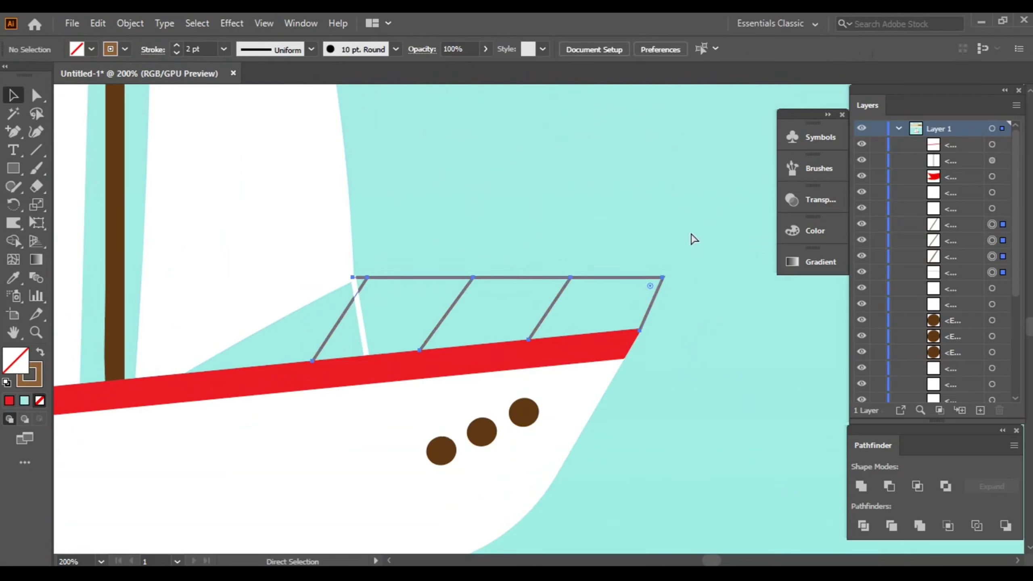
pyautogui.click(693, 240)
pyautogui.hotkey('ctrl', '0')
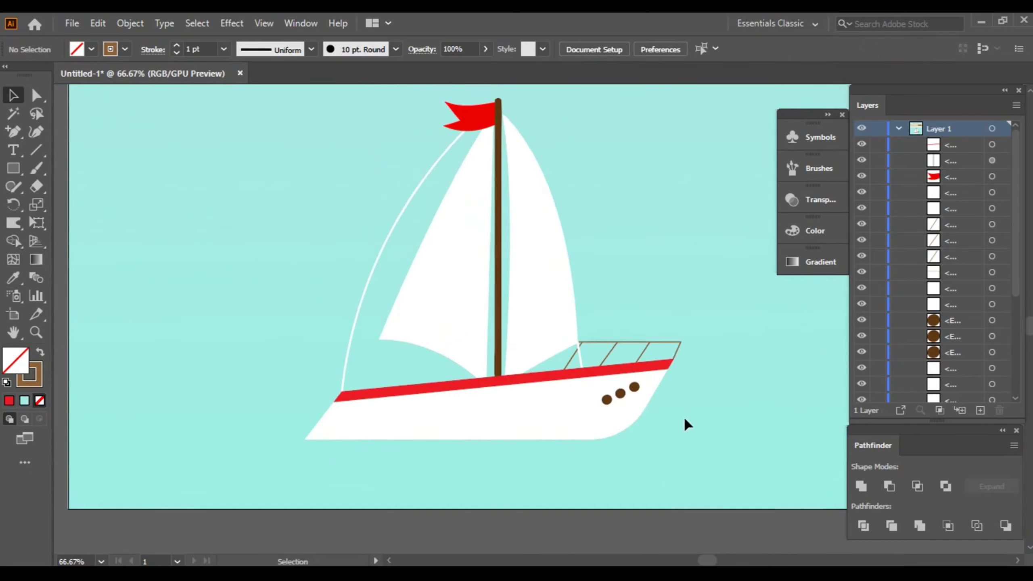
pyautogui.keyDown('alt'); pyautogui.scroll(-1, 686, 412); pyautogui.keyUp('alt')
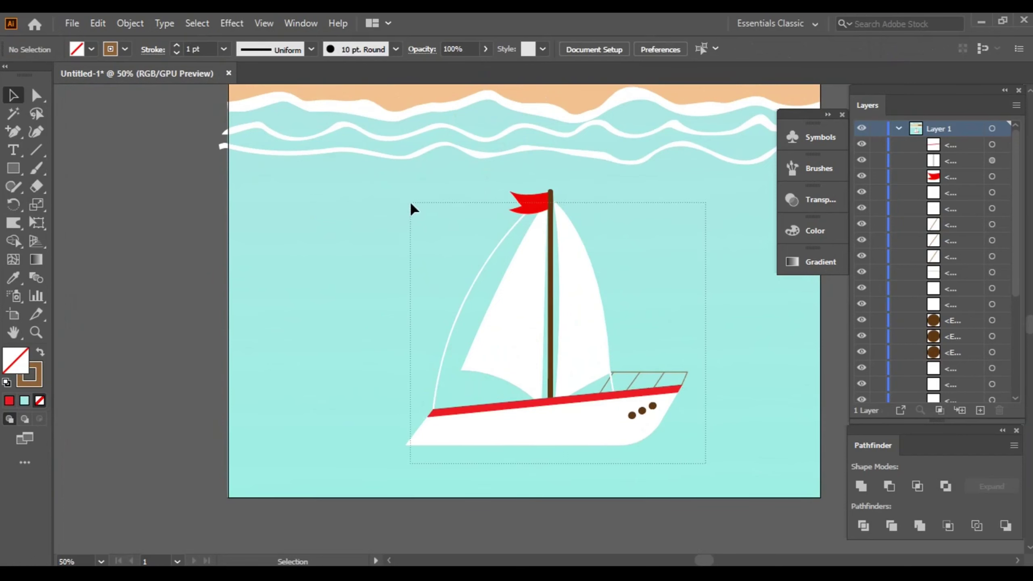
# Step: Select all the boat's parts and group them together
pyautogui.moveTo(402, 190); pyautogui.dragTo(403, 190)
pyautogui.rightClick(527, 272)
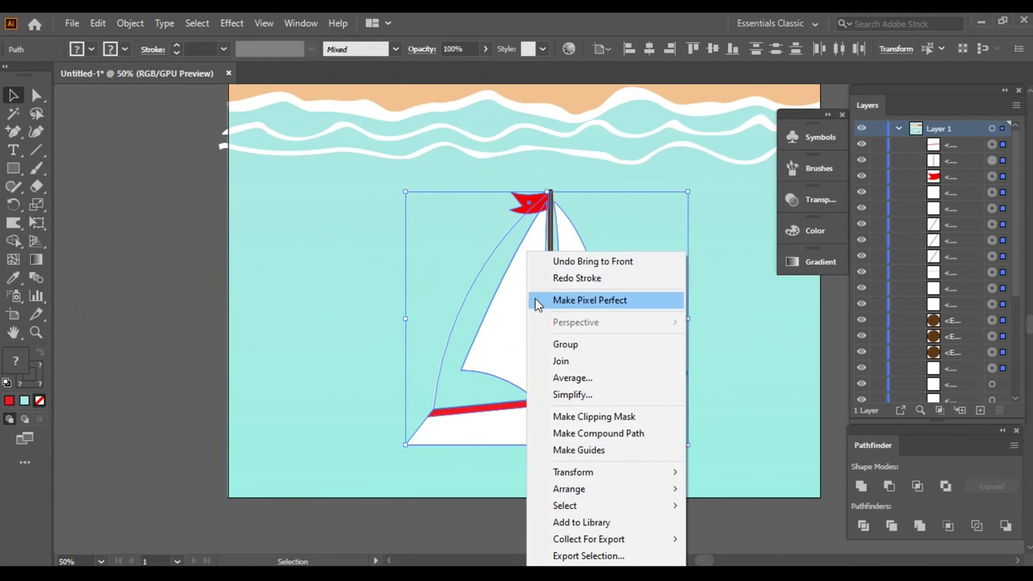
pyautogui.click(564, 344)
pyautogui.click(723, 321)
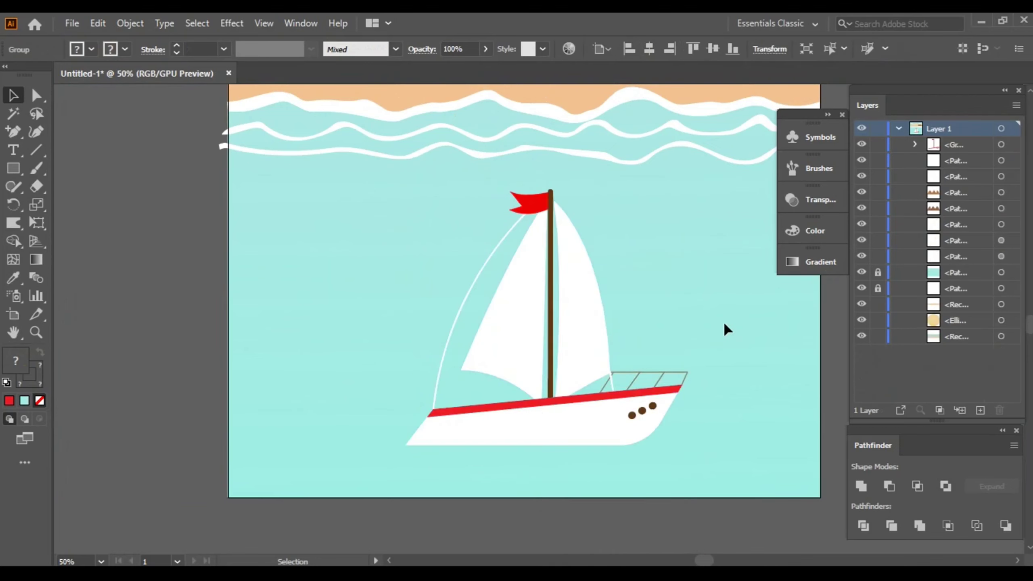
# Step: Alt-drag a duplicate of the boat group onto the pasteboard right of the artboard
pyautogui.keyDown('alt'); pyautogui.scroll(-1, 723, 320); pyautogui.keyUp('alt')
pyautogui.moveTo(723, 320); pyautogui.dragTo(605, 316)
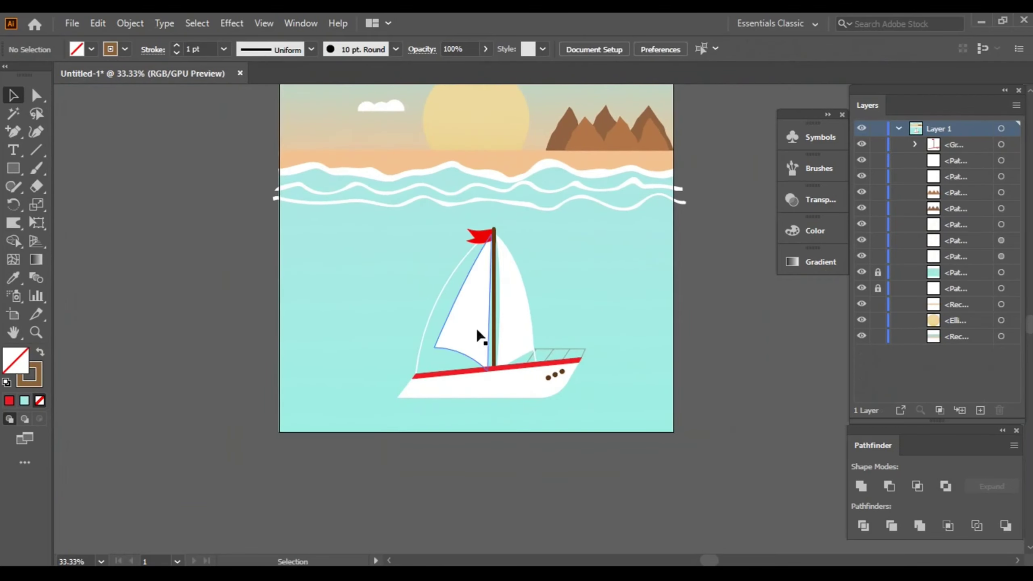
pyautogui.click(501, 354)
pyautogui.moveTo(505, 346)
pyautogui.mouseDown()
pyautogui.moveTo(444, 326)
pyautogui.moveTo(848, 381)
pyautogui.moveTo(584, 354)
pyautogui.moveTo(568, 318)
pyautogui.moveTo(589, 326)
pyautogui.mouseUp()
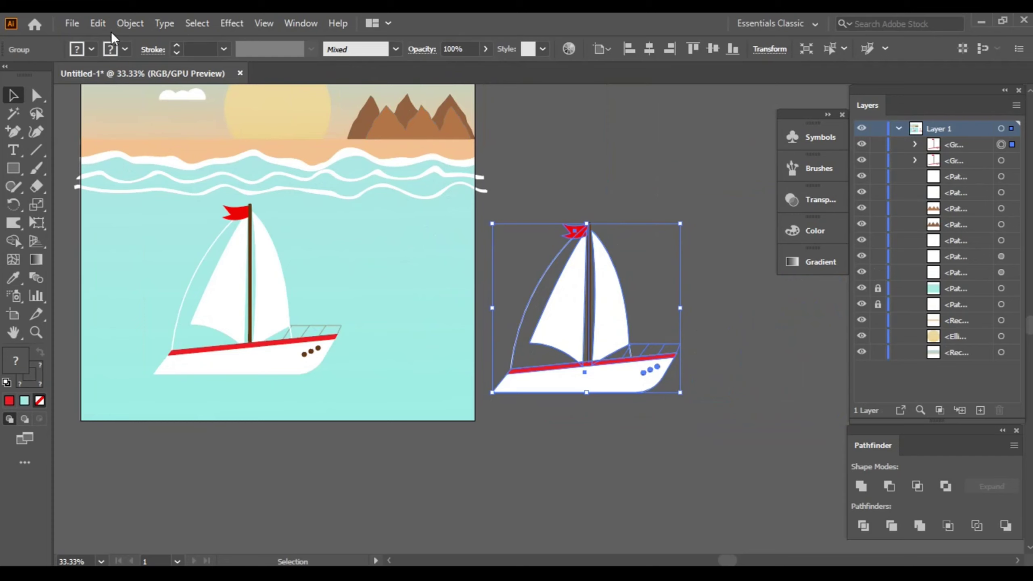
# Step: Ungroup the duplicate, expand its appearance, fills and strokes, and unite it into one shape
pyautogui.rightClick(563, 303)
pyautogui.click(615, 428)
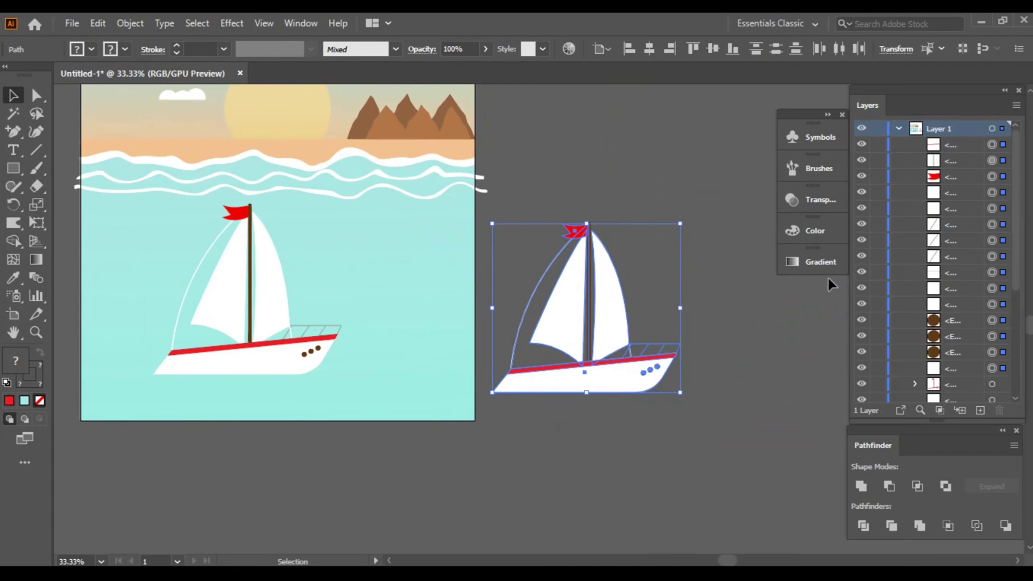
pyautogui.click(134, 22)
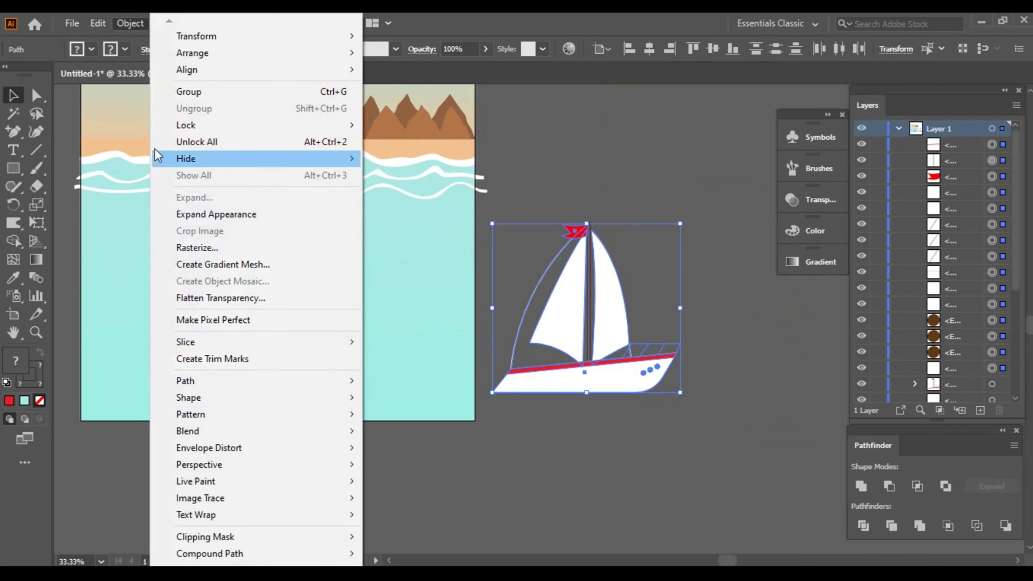
pyautogui.click(190, 214)
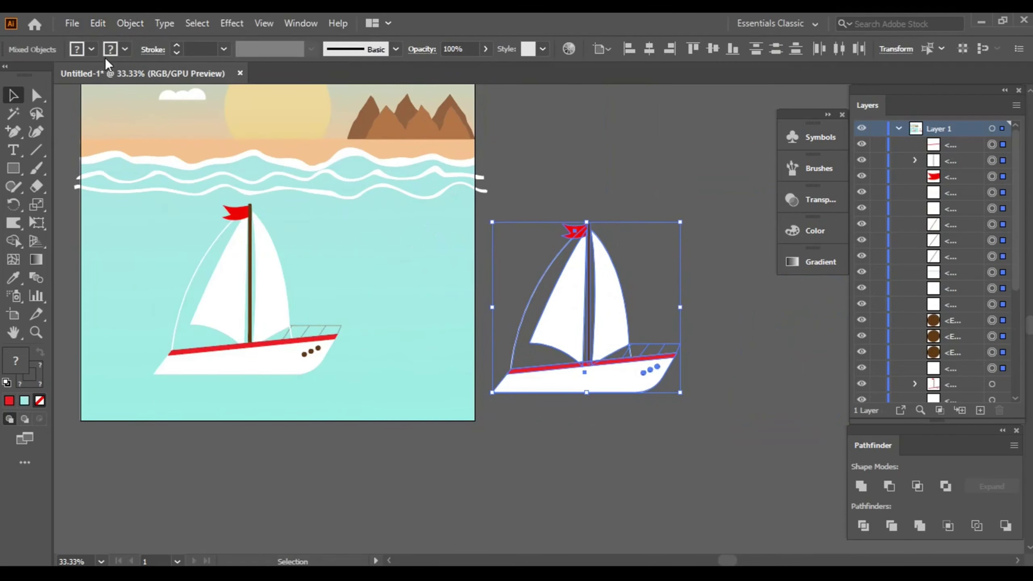
pyautogui.click(128, 23)
pyautogui.click(186, 197)
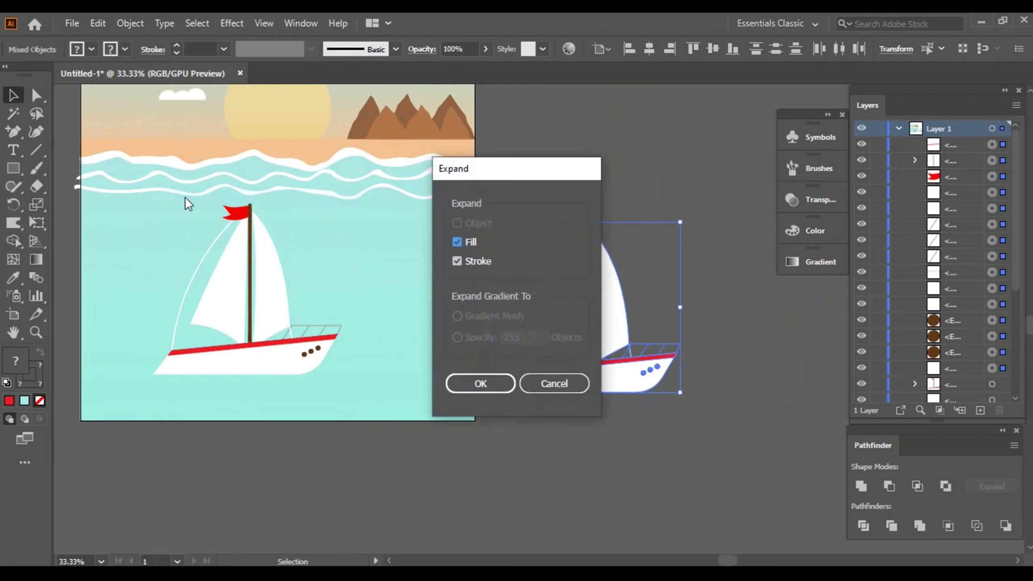
pyautogui.click(473, 387)
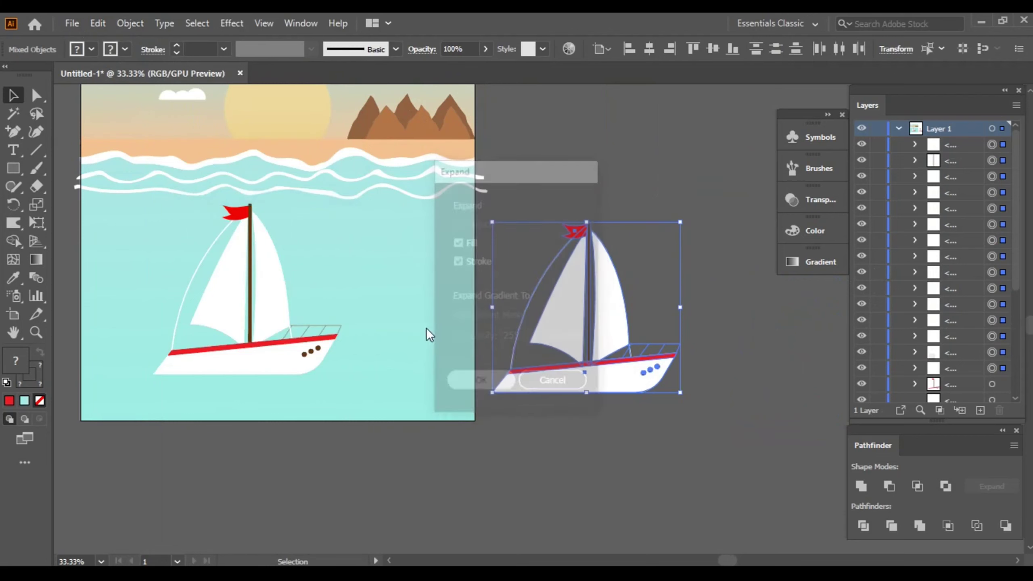
pyautogui.click(861, 486)
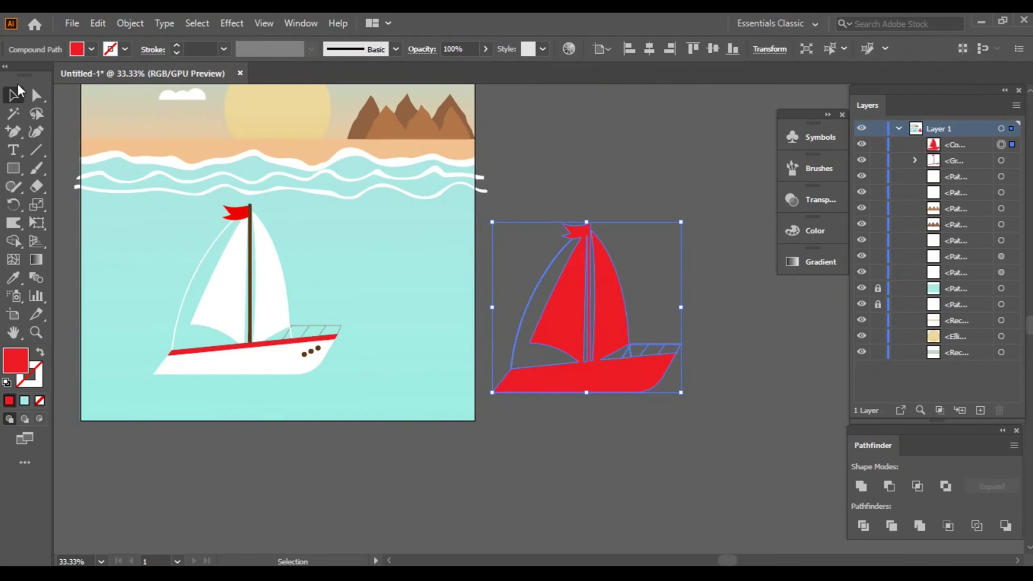
# Step: Fill the merged boat silhouette with a blue swatch
pyautogui.click(92, 49)
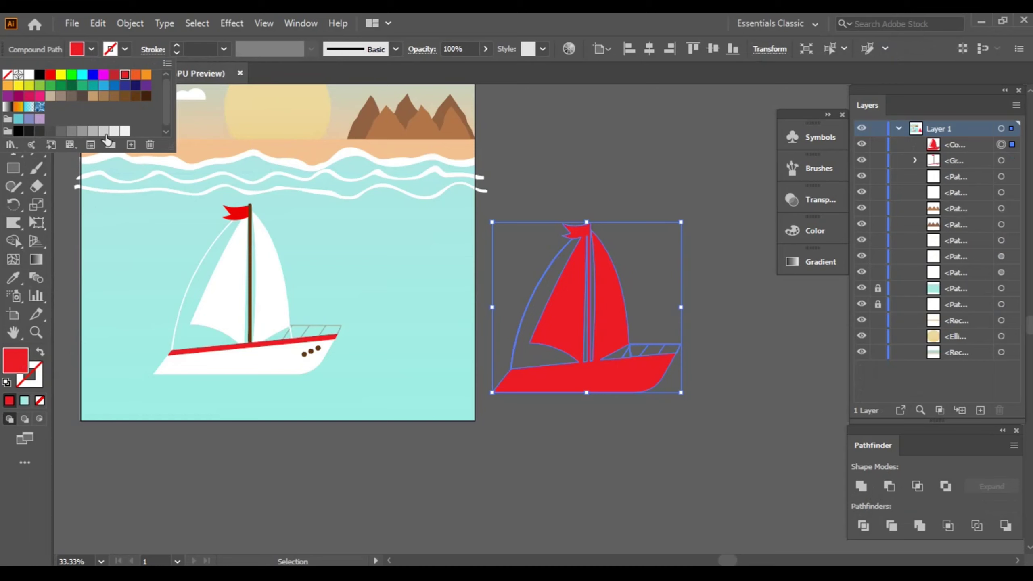
pyautogui.click(114, 86)
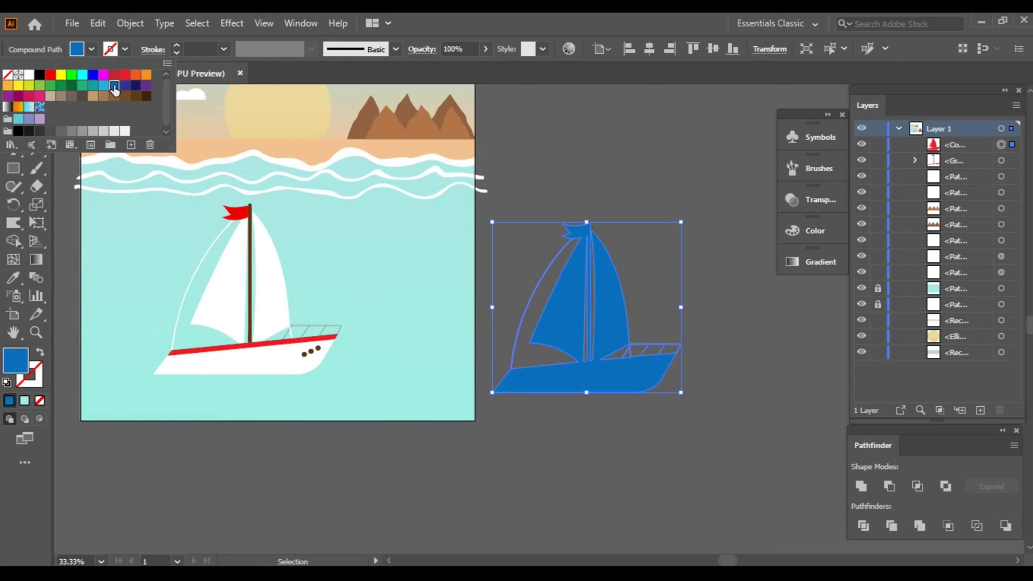
pyautogui.click(624, 161)
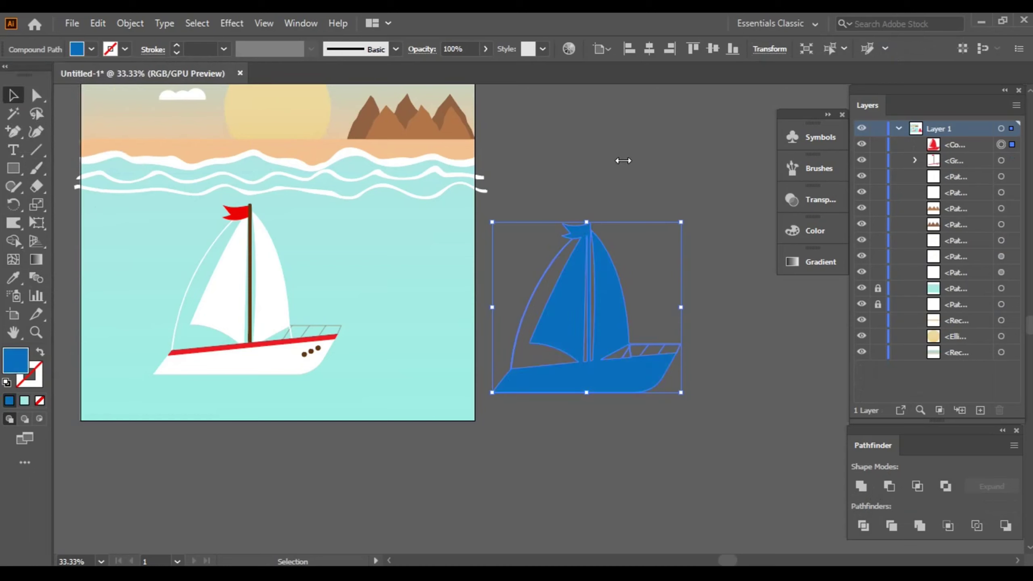
pyautogui.click(559, 159)
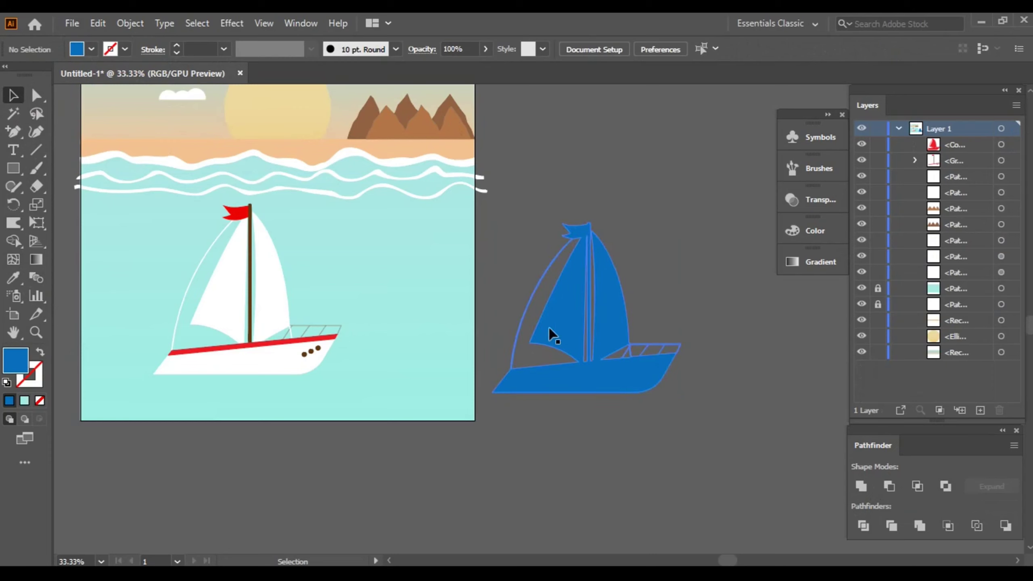
pyautogui.click(583, 314)
# Step: Reflect the blue silhouette across the vertical axis
pyautogui.rightClick(584, 311)
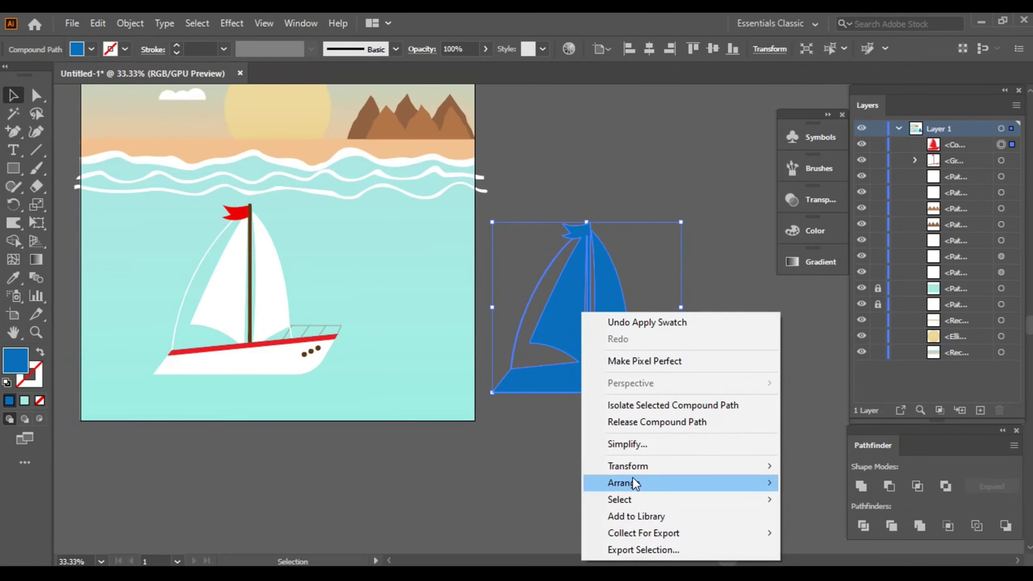
pyautogui.moveTo(628, 466)
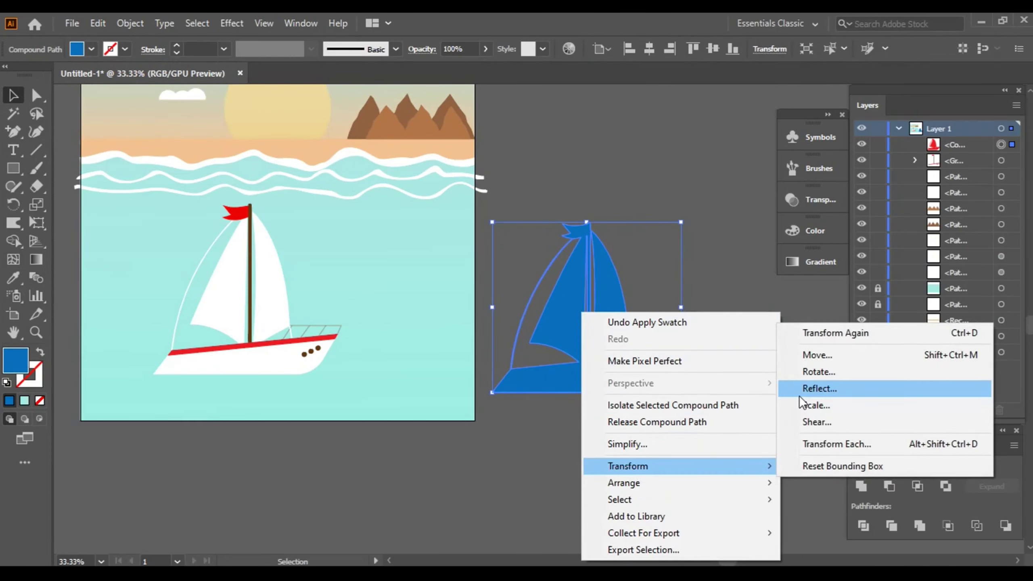
pyautogui.click(809, 387)
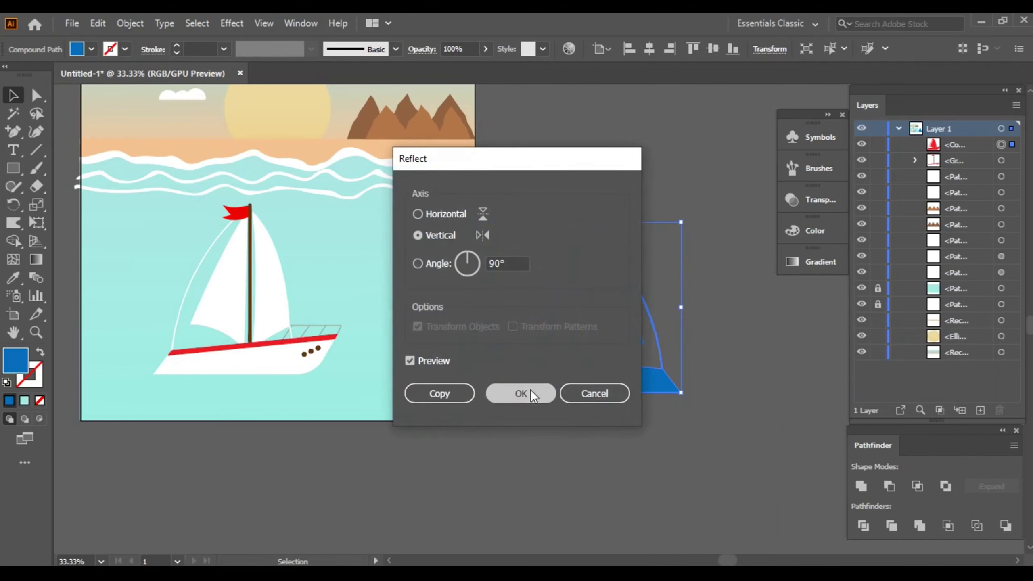
pyautogui.click(521, 393)
pyautogui.click(515, 449)
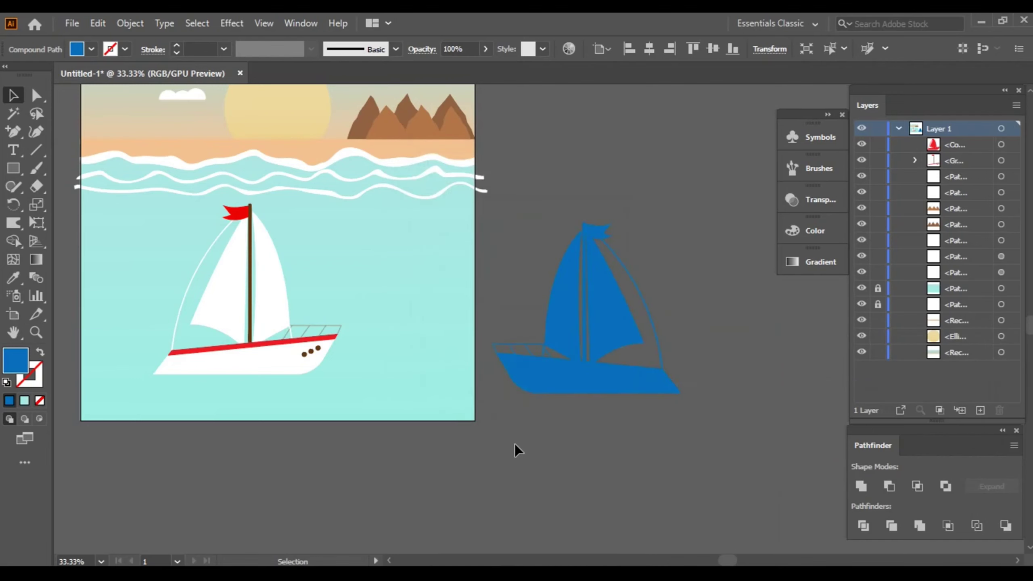
# Step: Move the white boat group higher and slightly right on the artboard
pyautogui.moveTo(393, 333); pyautogui.dragTo(512, 360)
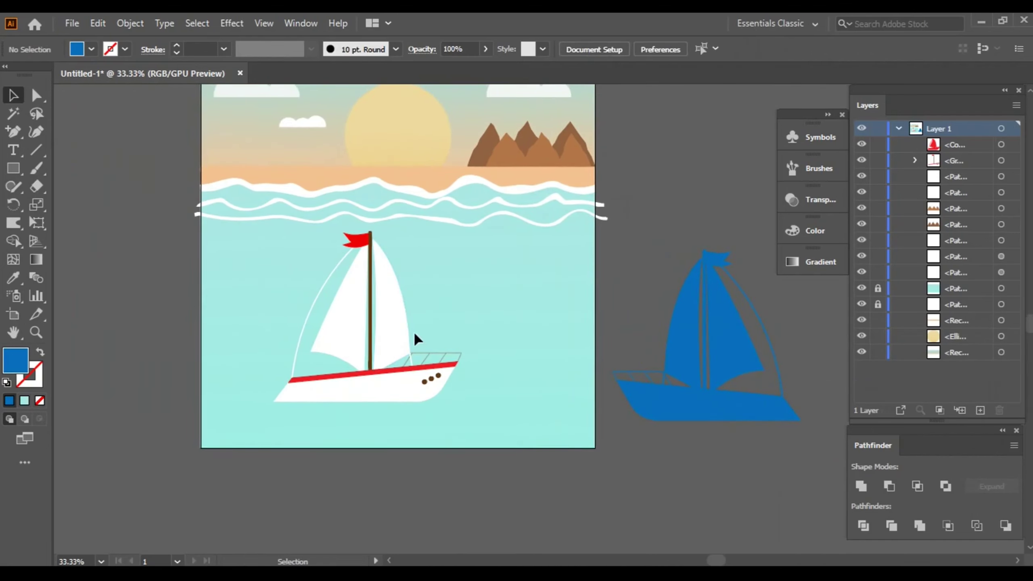
pyautogui.click(372, 332)
pyautogui.moveTo(373, 331); pyautogui.dragTo(402, 260)
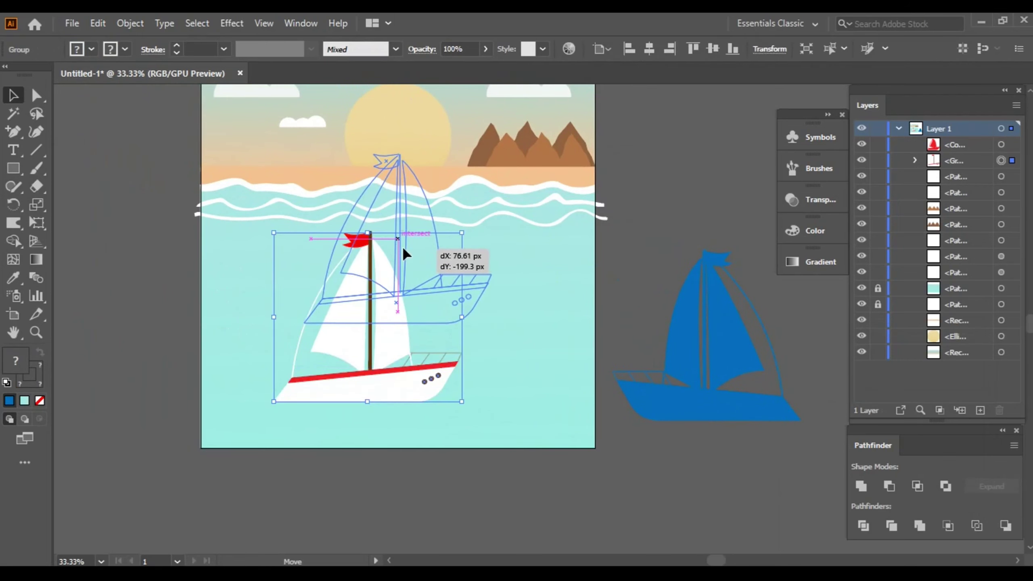
pyautogui.moveTo(403, 256); pyautogui.dragTo(403, 237)
# Step: Move the blue silhouette onto the artboard, rotate it 180° and set it beneath the hull
pyautogui.moveTo(704, 324); pyautogui.dragTo(416, 320)
pyautogui.moveTo(515, 425)
pyautogui.mouseDown()
pyautogui.moveTo(389, 257)
pyautogui.moveTo(349, 253)
pyautogui.mouseUp()
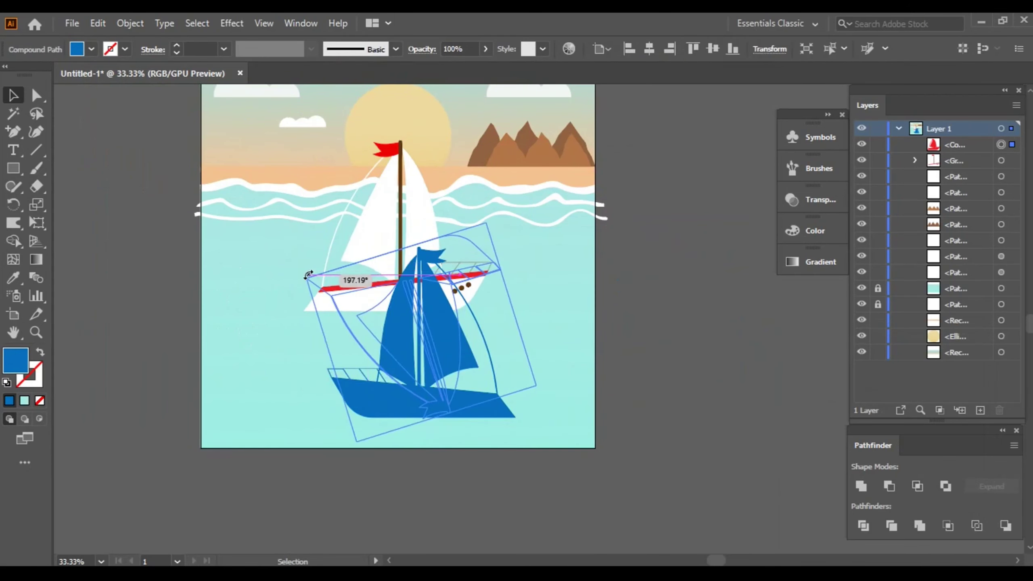
pyautogui.moveTo(340, 257); pyautogui.dragTo(340, 255)
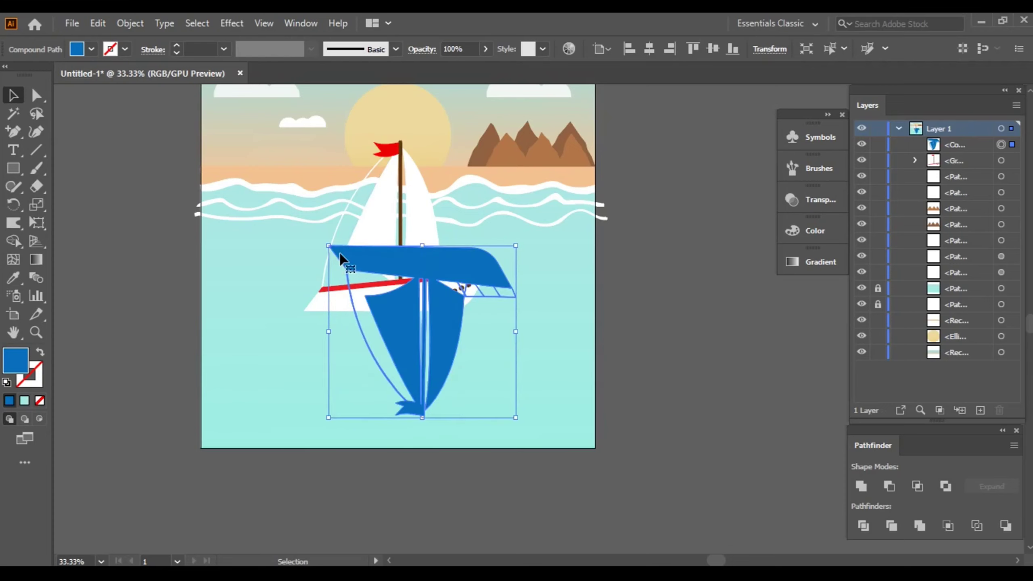
pyautogui.click(613, 316)
pyautogui.hotkey('ctrl', '=')
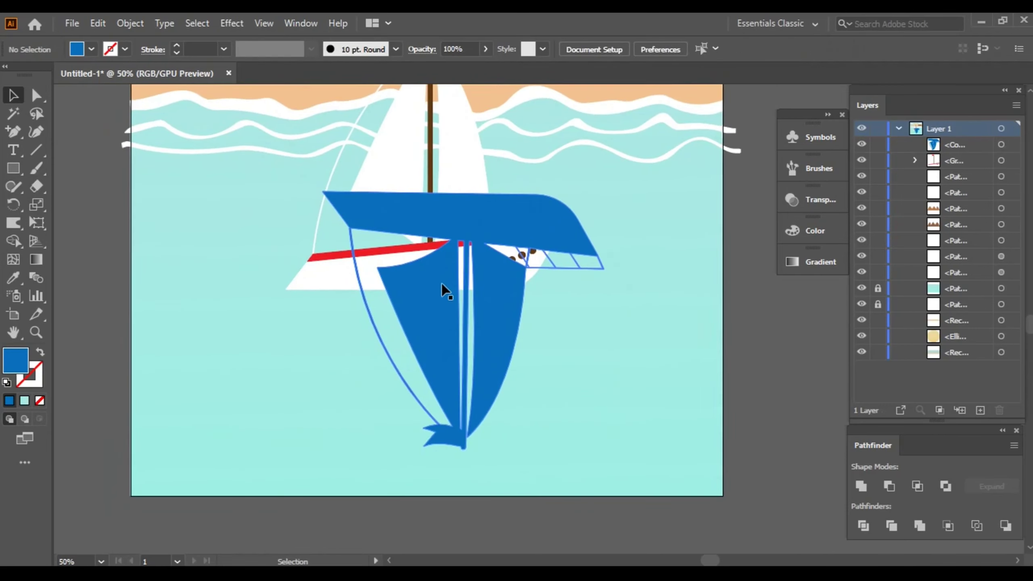
pyautogui.moveTo(445, 288)
pyautogui.mouseDown()
pyautogui.moveTo(377, 423)
pyautogui.moveTo(397, 386)
pyautogui.mouseUp()
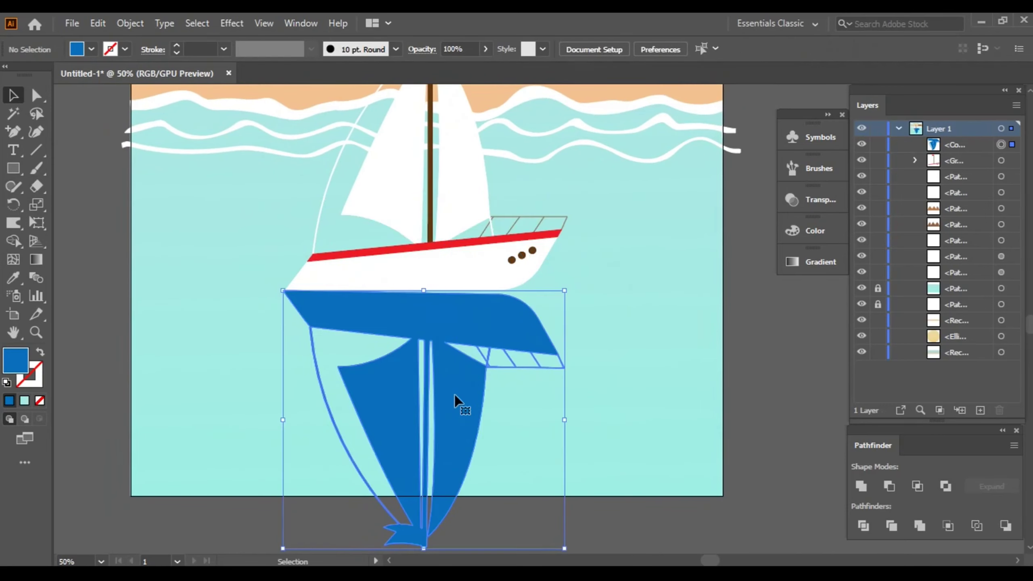
pyautogui.click(614, 333)
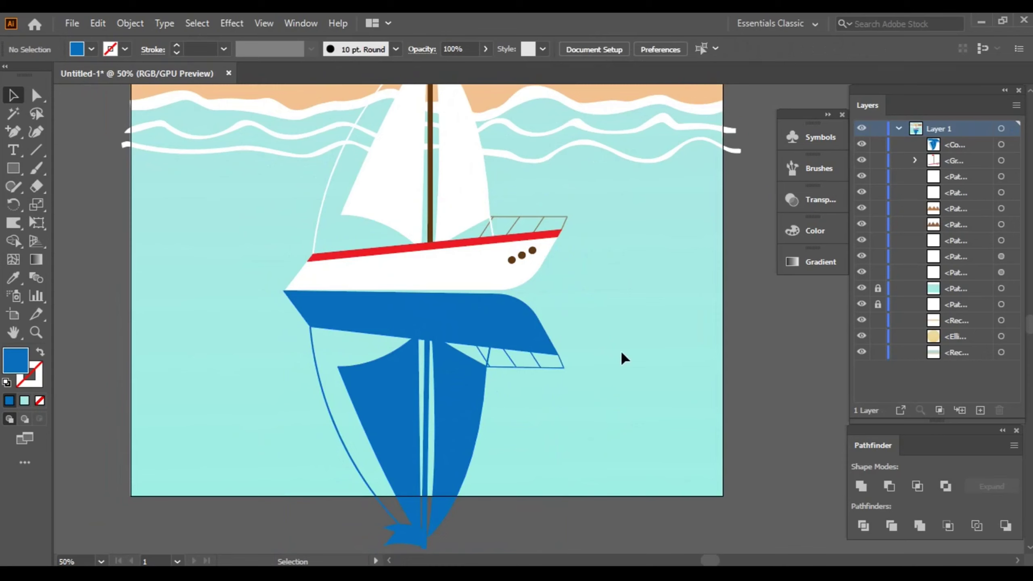
# Step: Try shrinking the blue reflection to fit the artboard, then undo to keep its full length
pyautogui.click(471, 327)
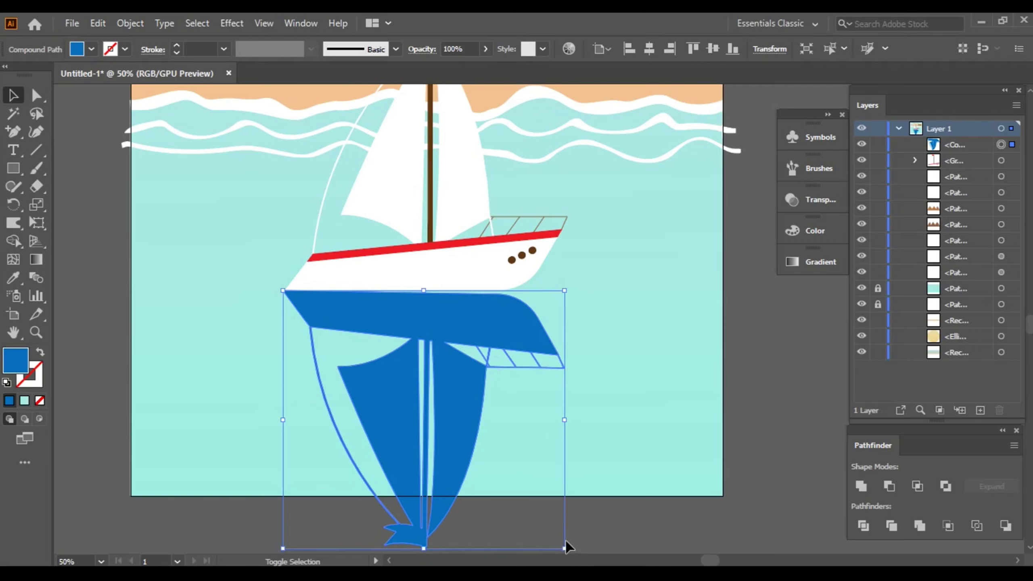
pyautogui.click(558, 528)
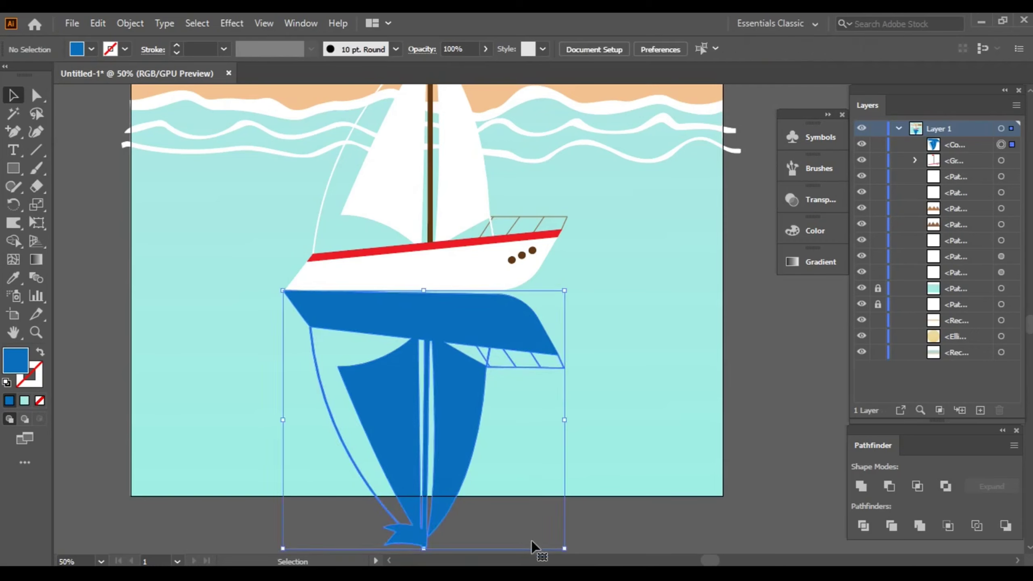
pyautogui.moveTo(564, 548); pyautogui.dragTo(516, 447)
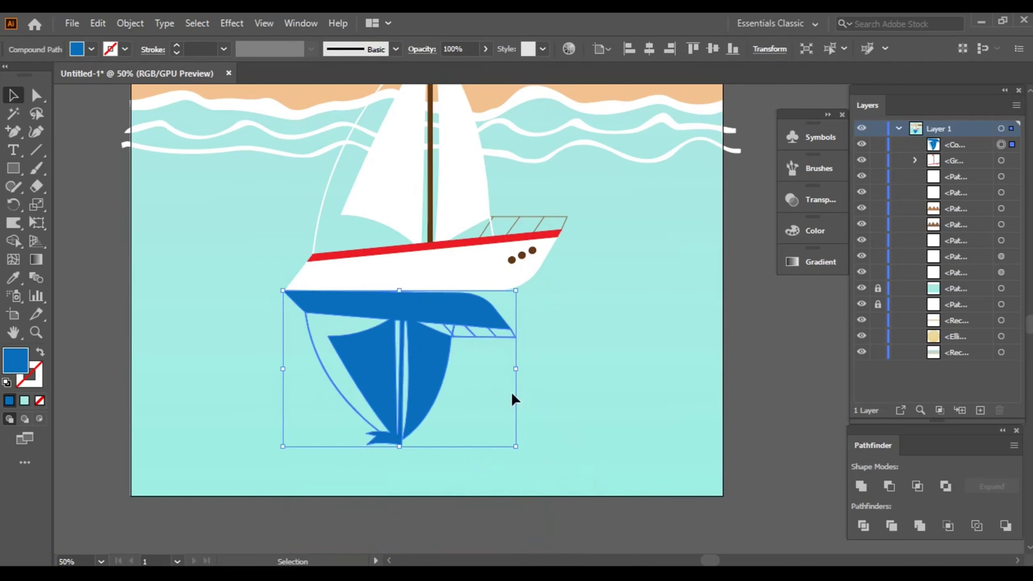
pyautogui.hotkey('ctrl', 'z')
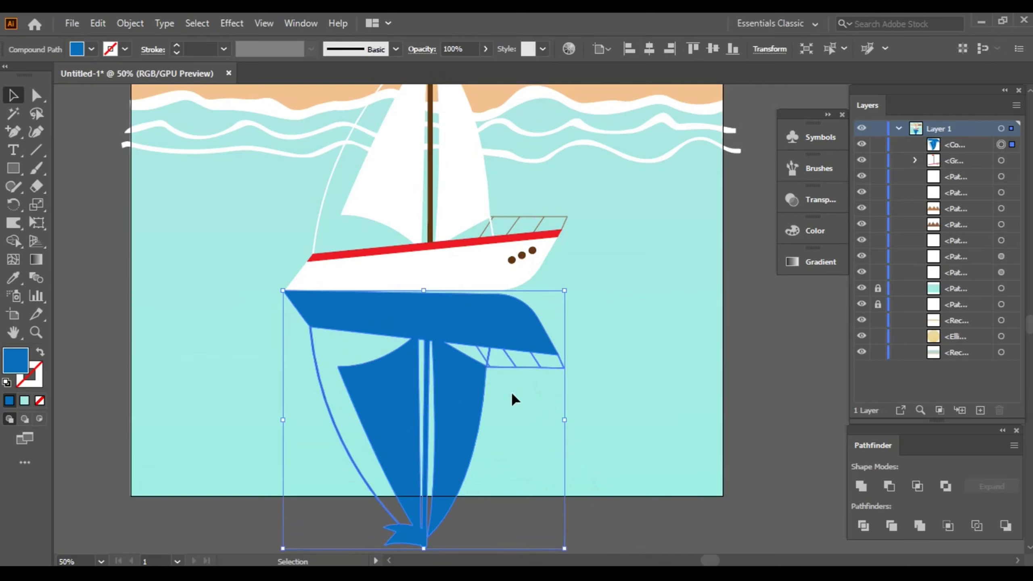
pyautogui.moveTo(520, 359)
pyautogui.mouseDown()
pyautogui.moveTo(537, 353)
pyautogui.moveTo(540, 274)
pyautogui.mouseUp()
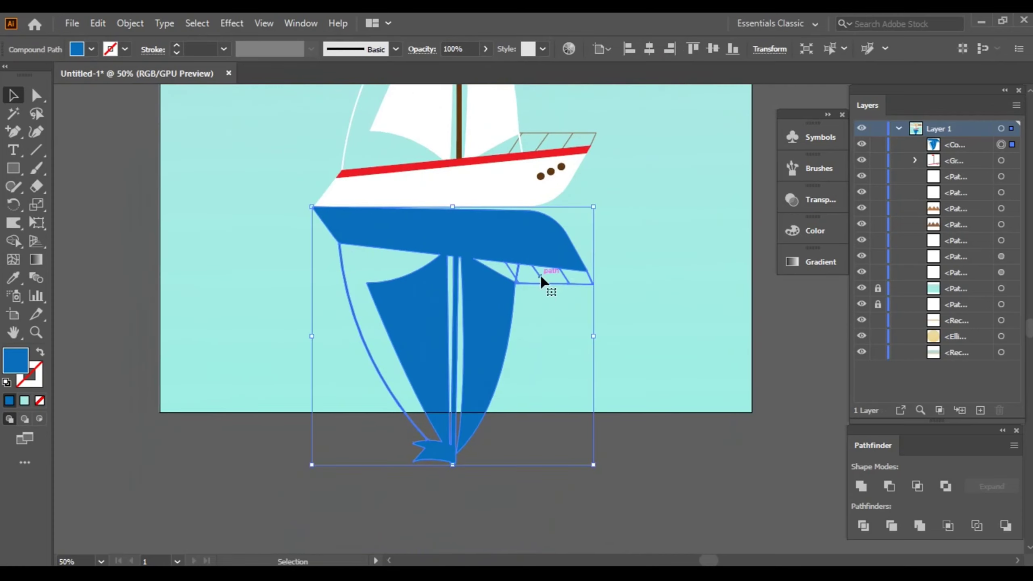
# Step: Refill the reflection with muted teal 4AA59F and raise its bottom edge inside the artboard
pyautogui.doubleClick(20, 360)
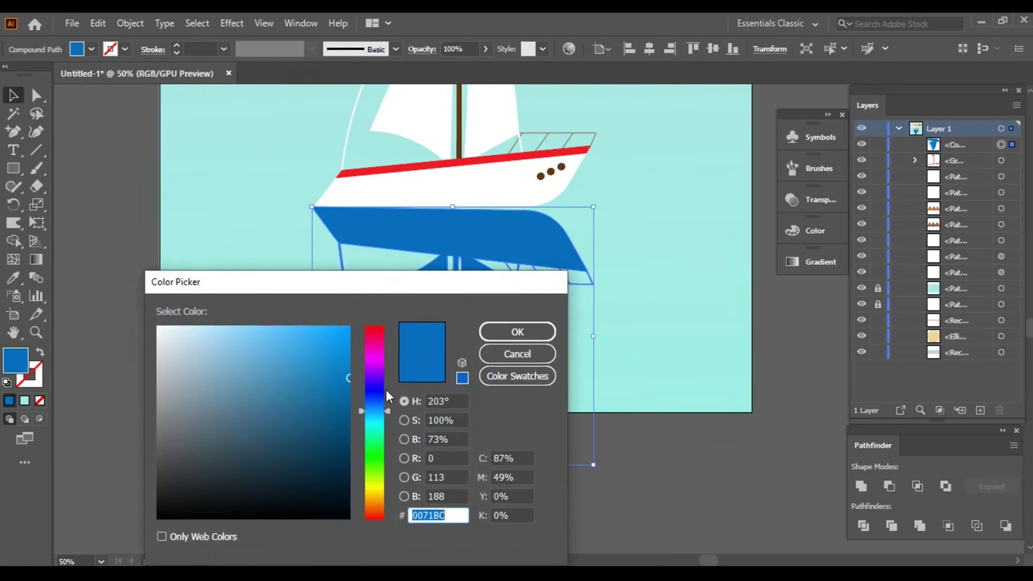
pyautogui.moveTo(387, 412); pyautogui.dragTo(386, 421)
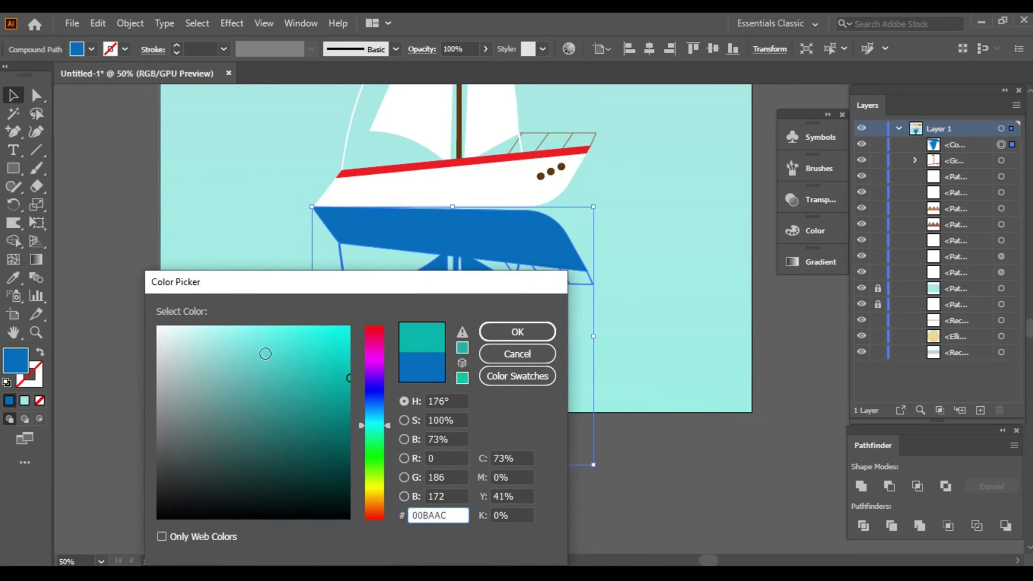
pyautogui.click(257, 355)
pyautogui.moveTo(243, 381); pyautogui.dragTo(260, 392)
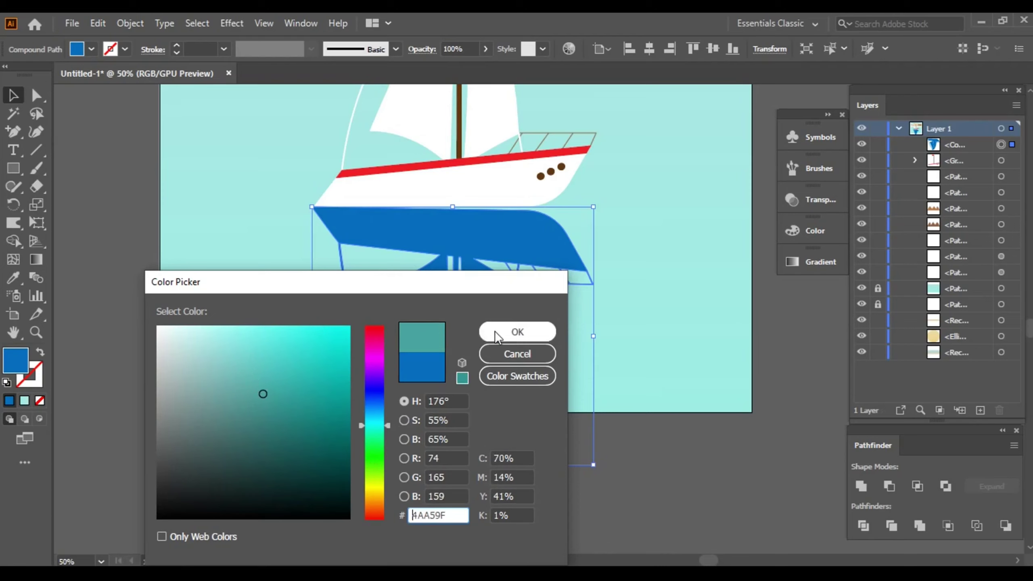
pyautogui.click(516, 332)
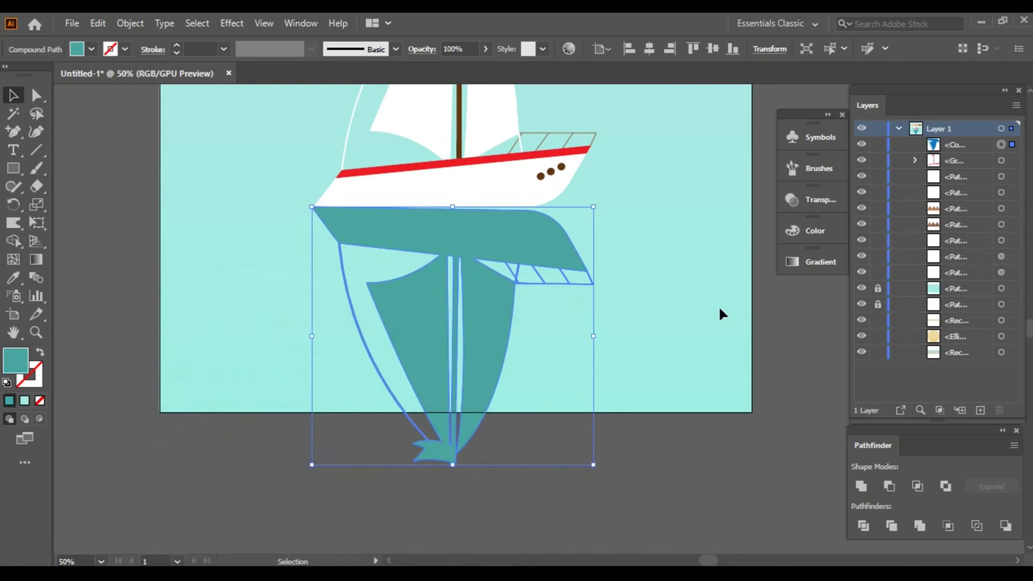
pyautogui.moveTo(453, 465); pyautogui.dragTo(444, 387)
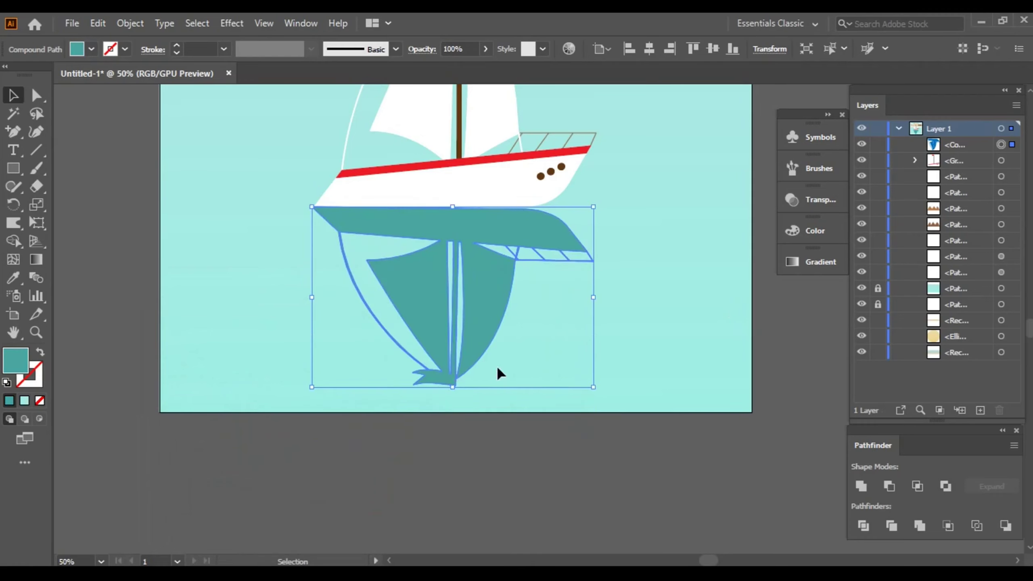
pyautogui.click(17, 225)
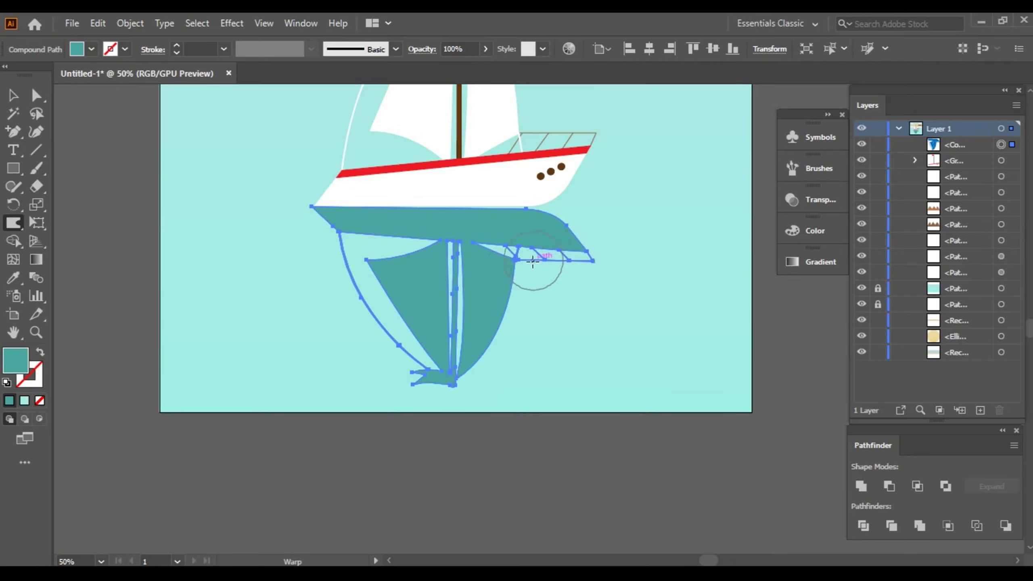
# Step: Warp the teal reflection into rippling water-like waves, then deselect it
pyautogui.moveTo(551, 267)
pyautogui.mouseDown()
pyautogui.moveTo(289, 274)
pyautogui.moveTo(600, 311)
pyautogui.moveTo(473, 344)
pyautogui.moveTo(297, 370)
pyautogui.moveTo(663, 362)
pyautogui.mouseUp()
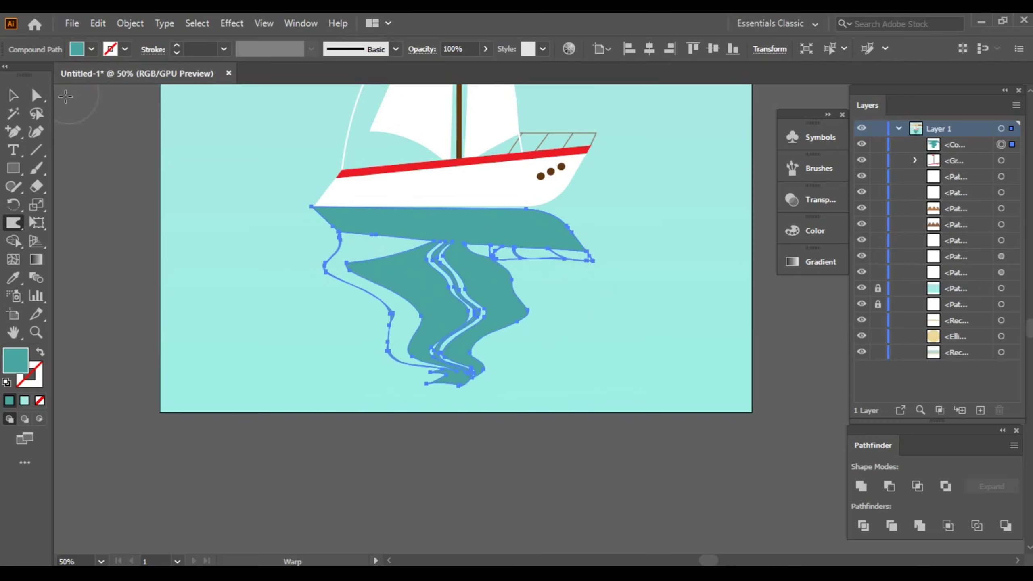
pyautogui.click(13, 97)
pyautogui.click(281, 210)
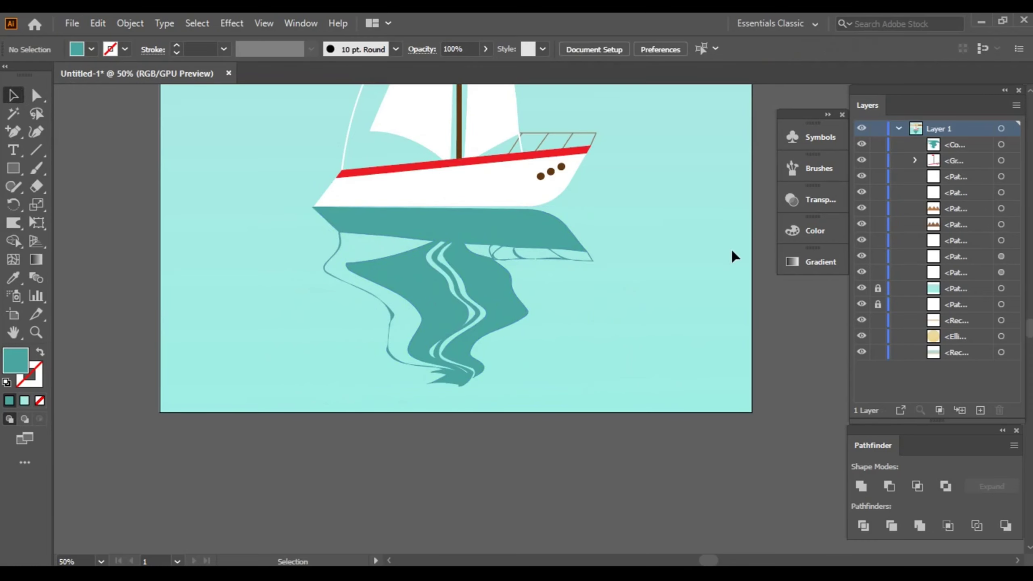
# Step: Zoom out and refill the rippling reflection with a lighter teal
pyautogui.hotkey('ctrl', '-')
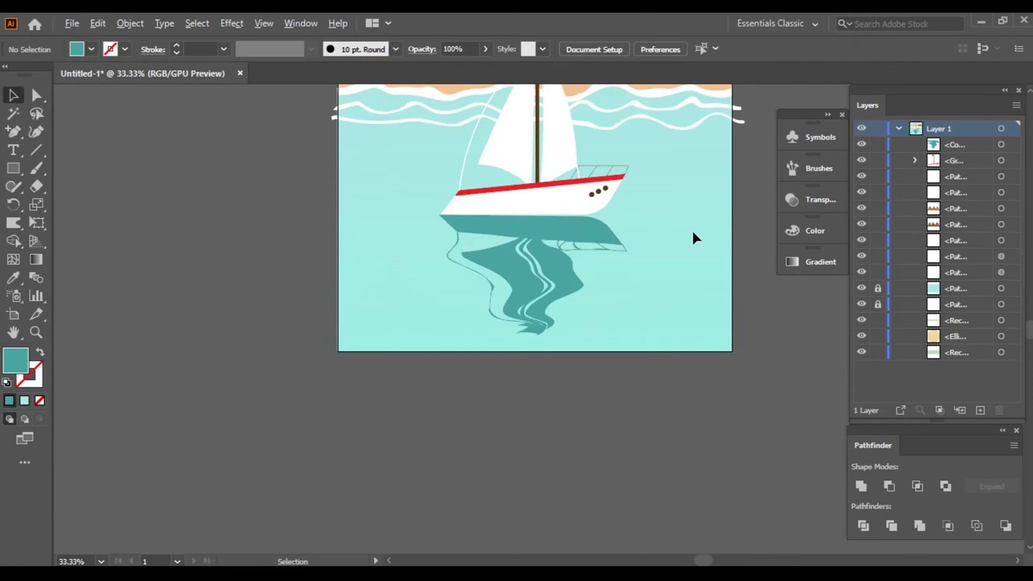
pyautogui.scroll(2, 692, 244)
pyautogui.scroll(2, 687, 281)
pyautogui.click(557, 360)
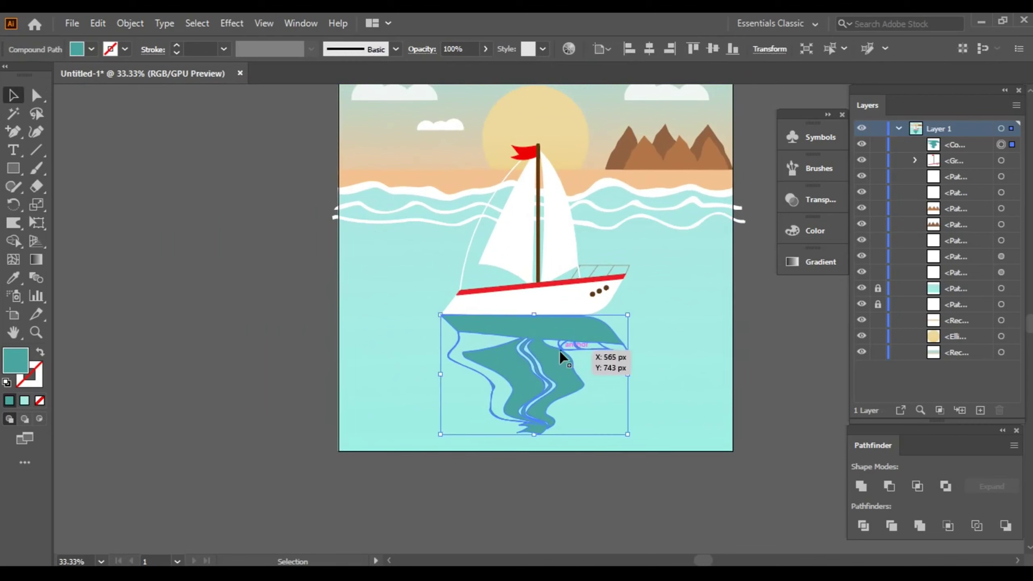
pyautogui.doubleClick(16, 360)
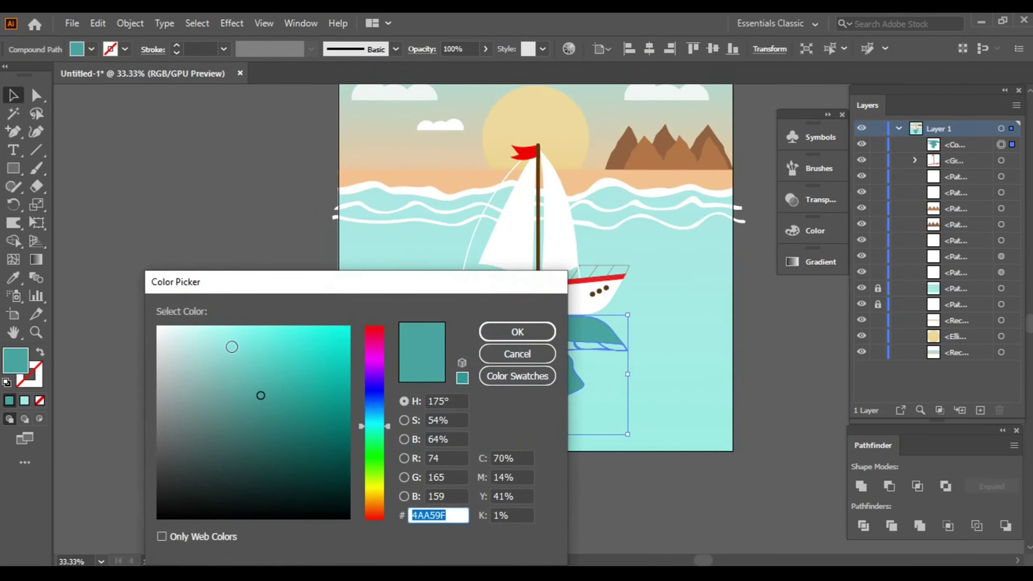
pyautogui.click(235, 370)
pyautogui.click(517, 337)
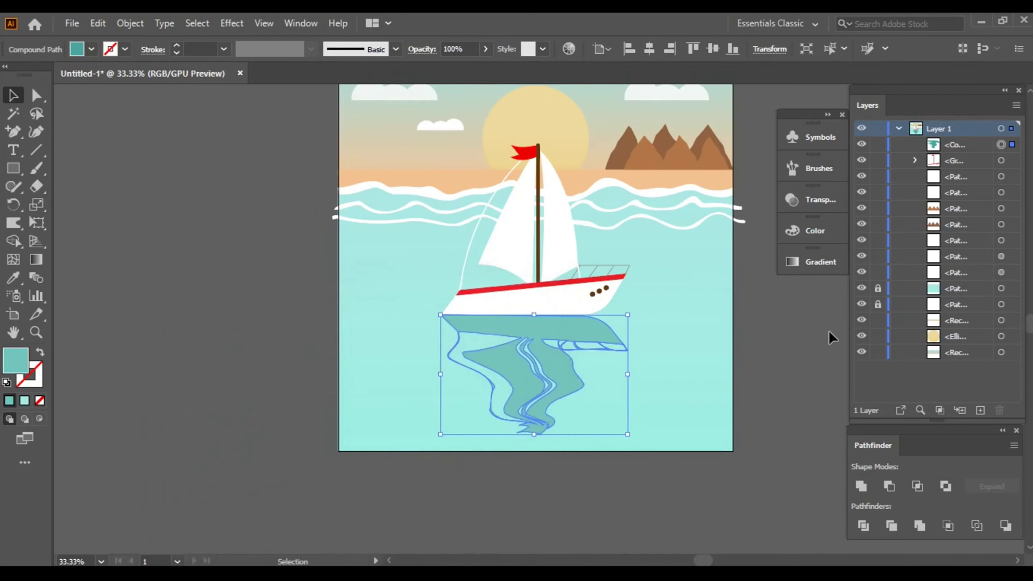
# Step: Select the boat group together with its reflection
pyautogui.click(828, 331)
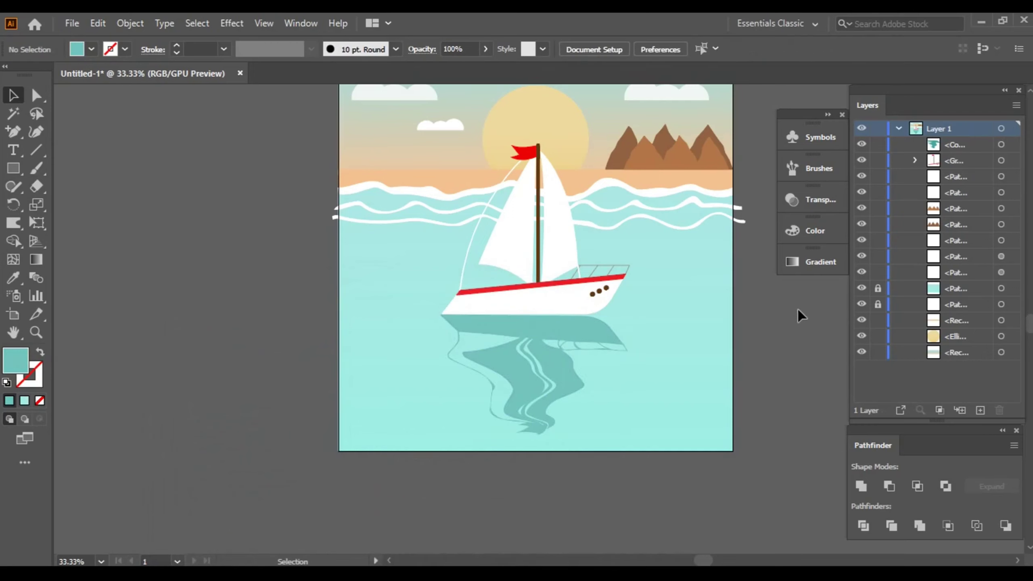
pyautogui.click(570, 346)
pyautogui.keyDown('shift'); pyautogui.click(495, 252); pyautogui.keyUp('shift')
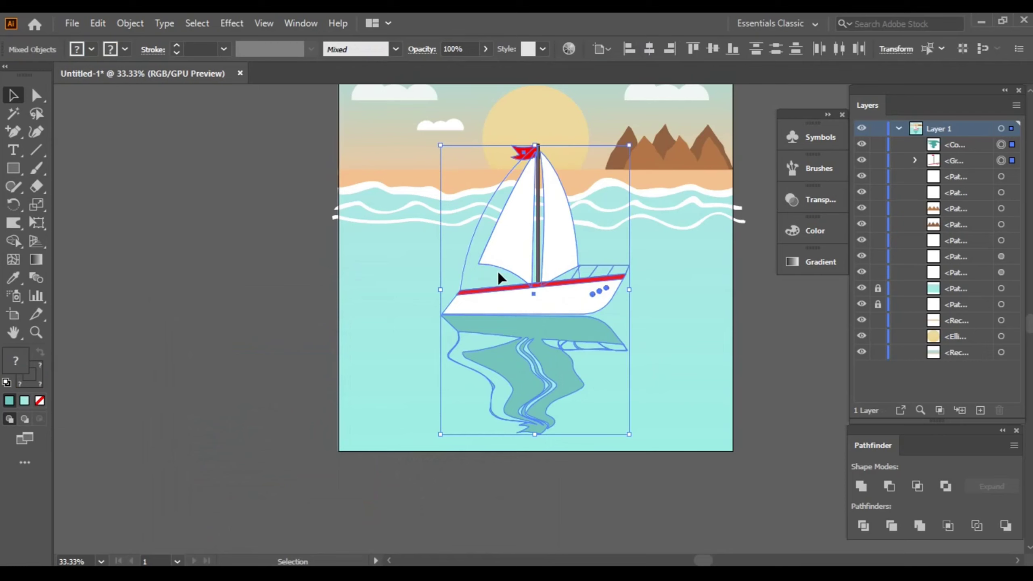
# Step: Shift the boat and reflection right, then select both and scale them down
pyautogui.moveTo(500, 275)
pyautogui.mouseDown()
pyautogui.moveTo(571, 265)
pyautogui.moveTo(565, 272)
pyautogui.mouseUp()
pyautogui.click(771, 316)
pyautogui.moveTo(765, 316); pyautogui.dragTo(693, 351)
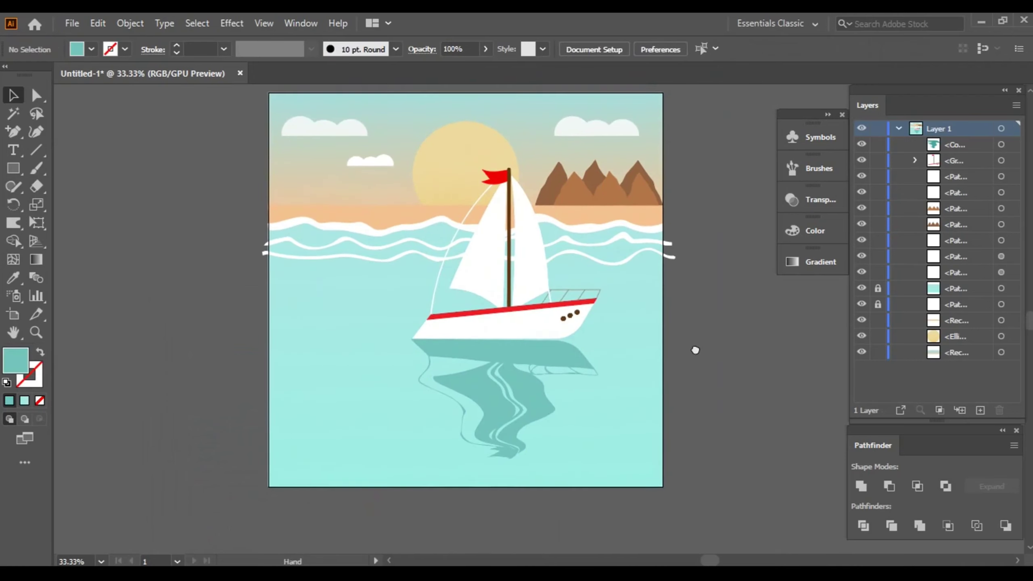
pyautogui.scroll(1, 706, 343)
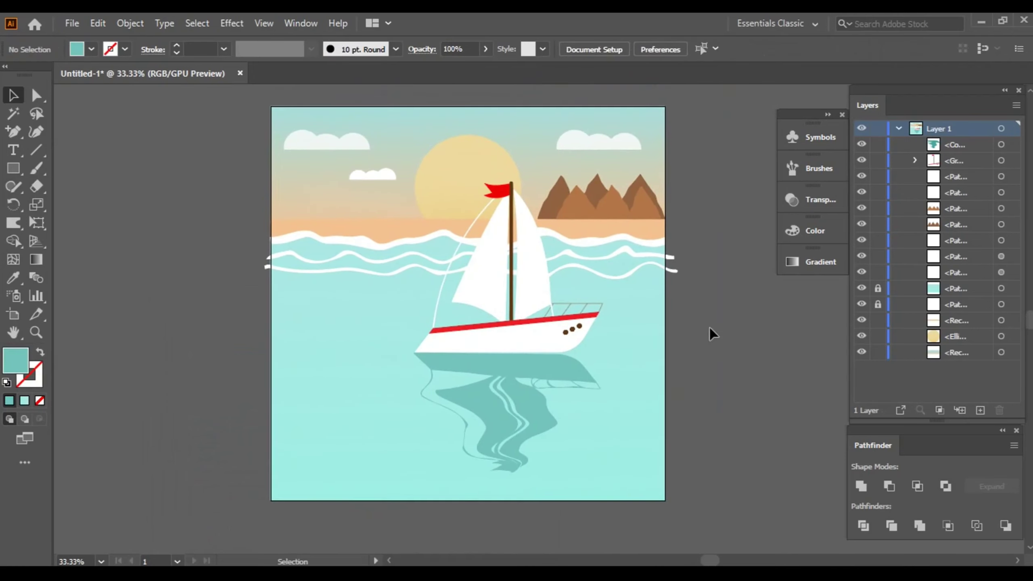
pyautogui.moveTo(609, 420); pyautogui.dragTo(492, 317)
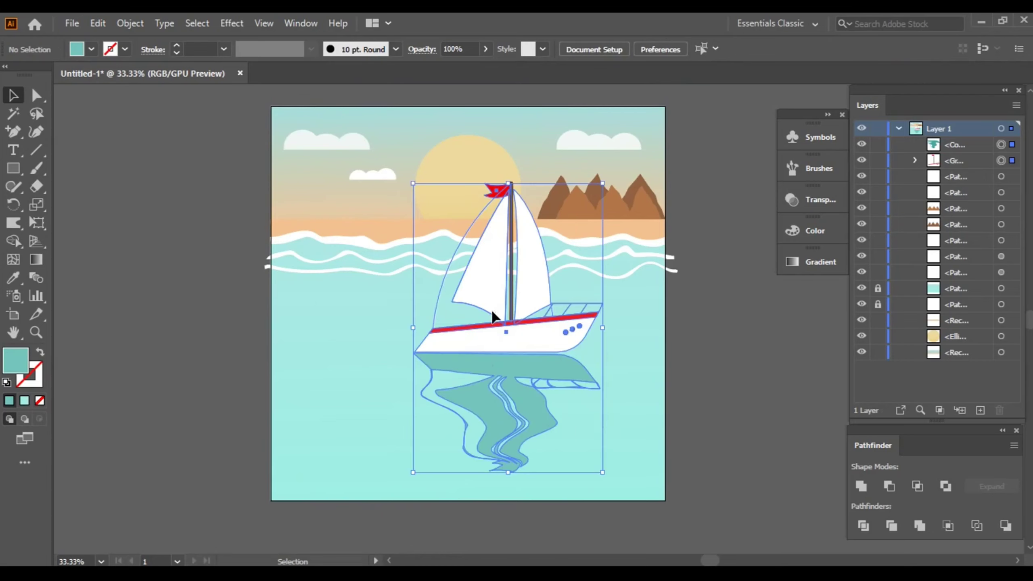
pyautogui.moveTo(413, 183); pyautogui.dragTo(436, 219)
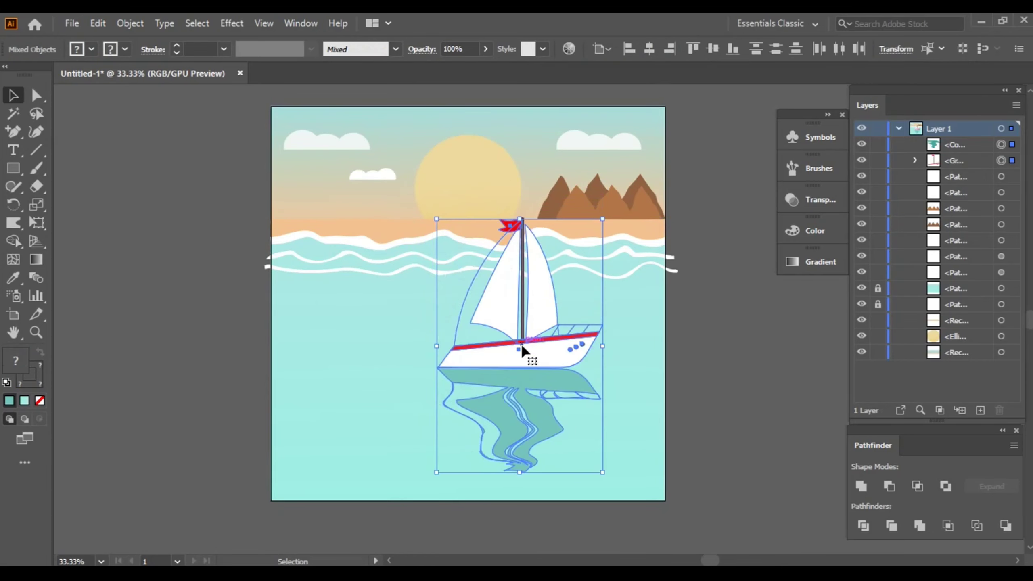
# Step: Settle the smaller boat and reflection lower and slightly right in the water
pyautogui.moveTo(524, 348); pyautogui.dragTo(523, 312)
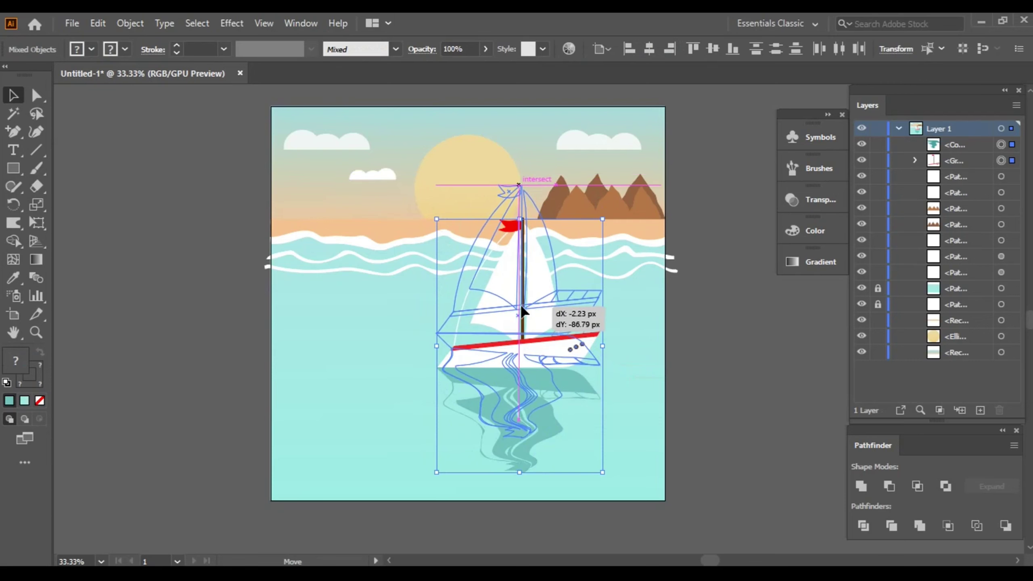
pyautogui.moveTo(522, 311); pyautogui.dragTo(522, 306)
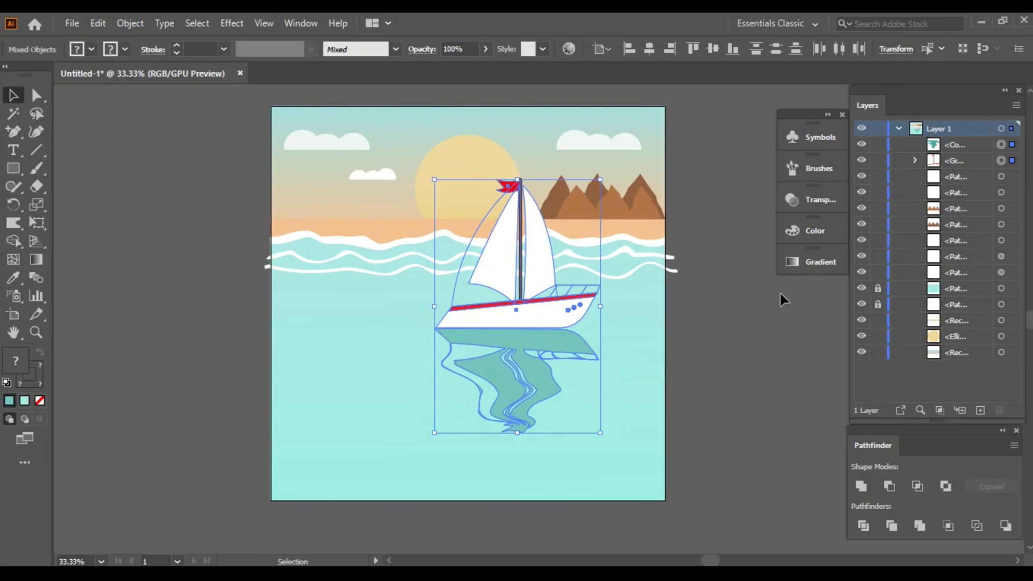
pyautogui.click(775, 308)
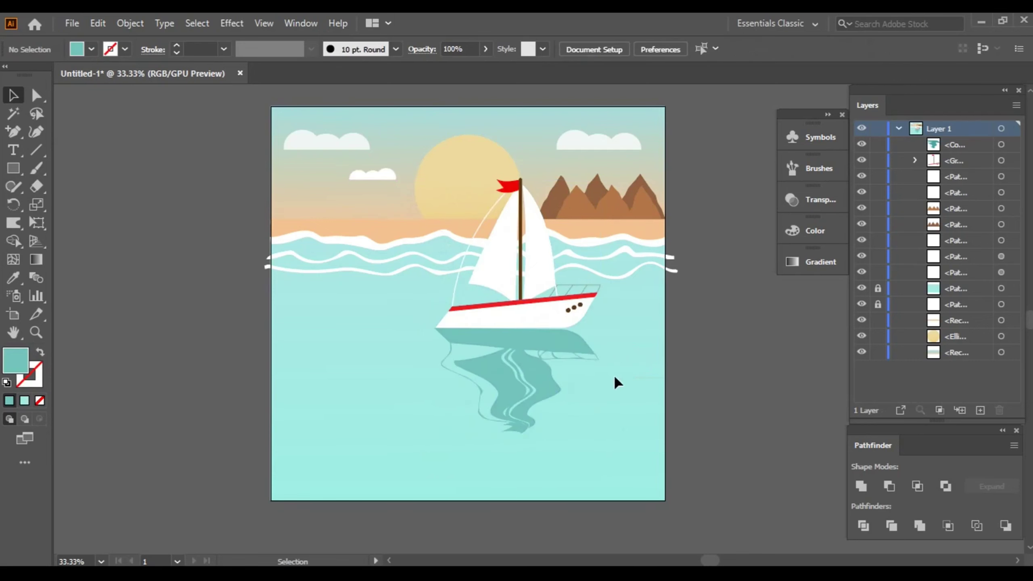
pyautogui.moveTo(534, 312); pyautogui.dragTo(531, 357)
pyautogui.click(722, 342)
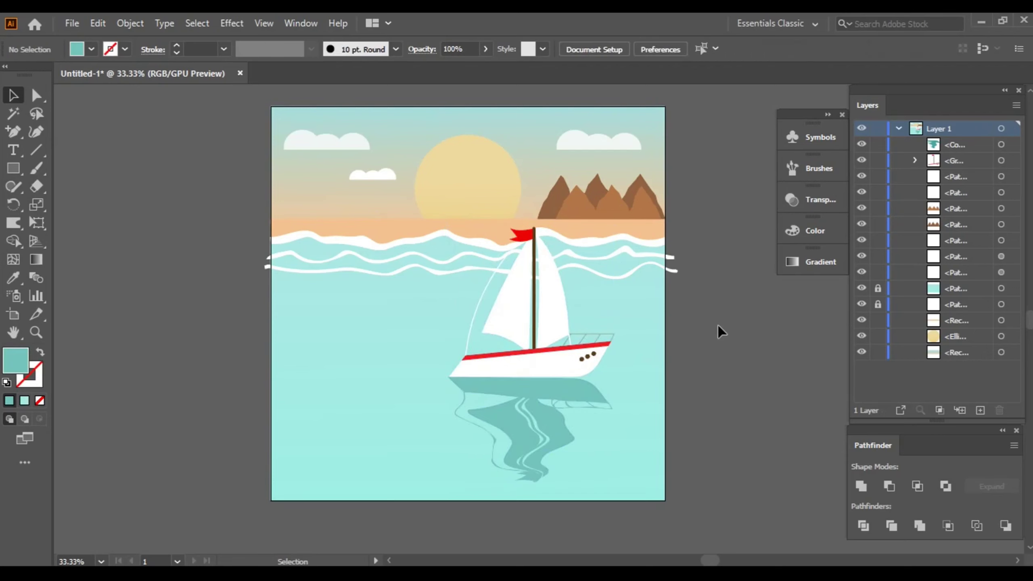
# Step: Nudge the sun slightly to the left
pyautogui.click(482, 180)
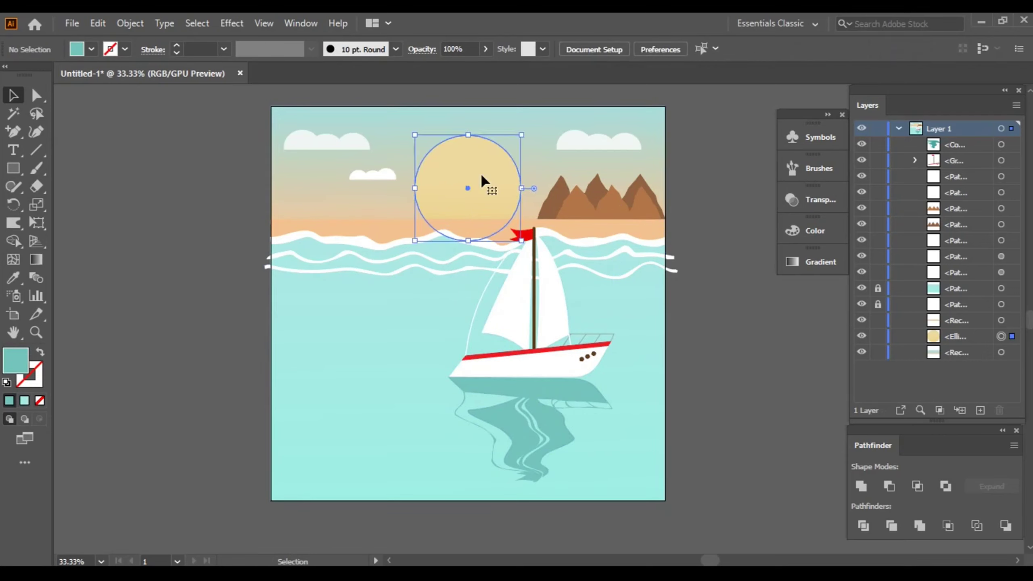
pyautogui.moveTo(481, 173); pyautogui.dragTo(476, 172)
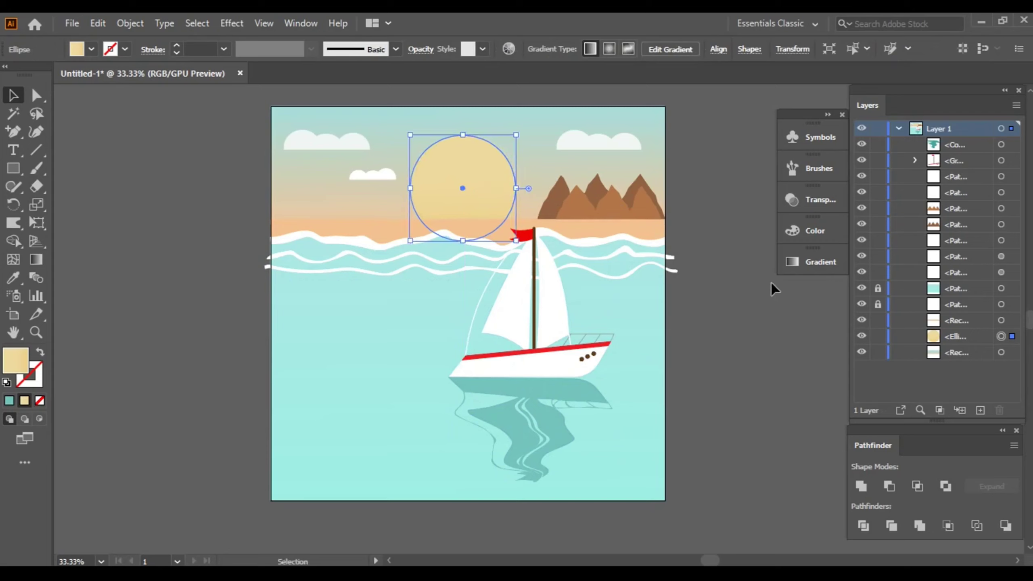
pyautogui.click(747, 302)
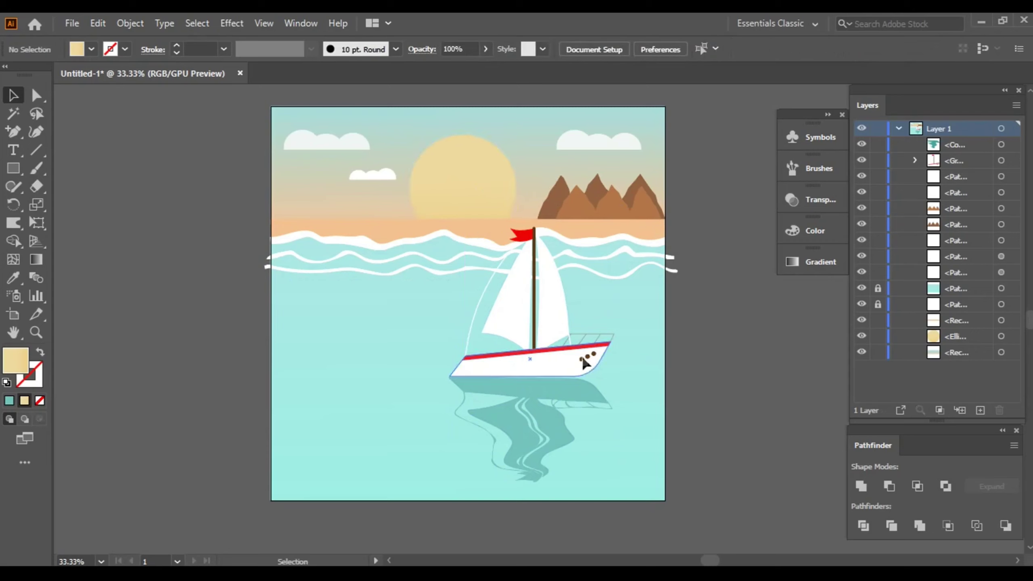
# Step: Shrink the boat and wave reflection and shift them down-left
pyautogui.click(522, 326)
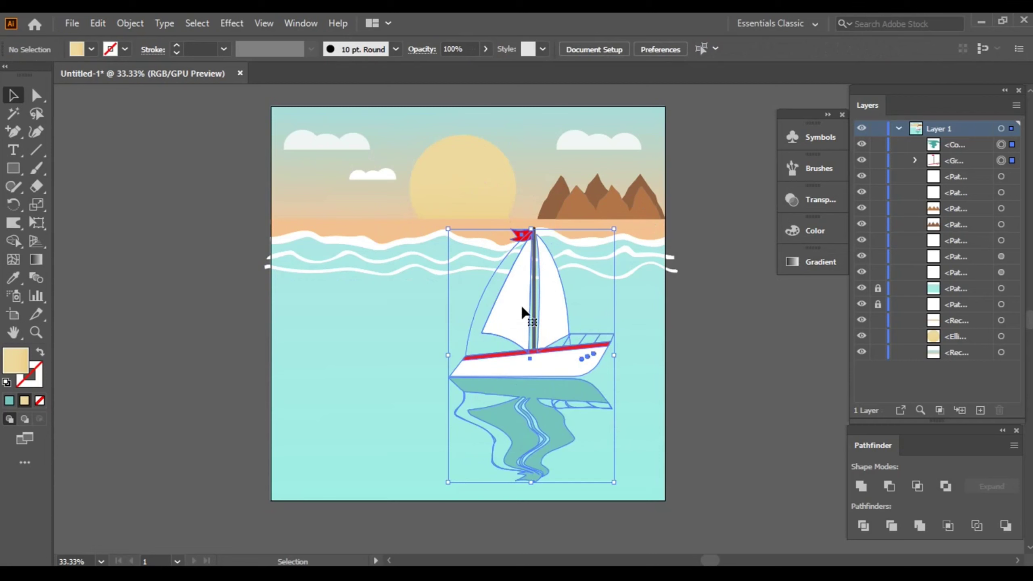
pyautogui.keyDown('shift'); pyautogui.click(577, 246); pyautogui.keyUp('shift')
pyautogui.moveTo(447, 230); pyautogui.dragTo(465, 253)
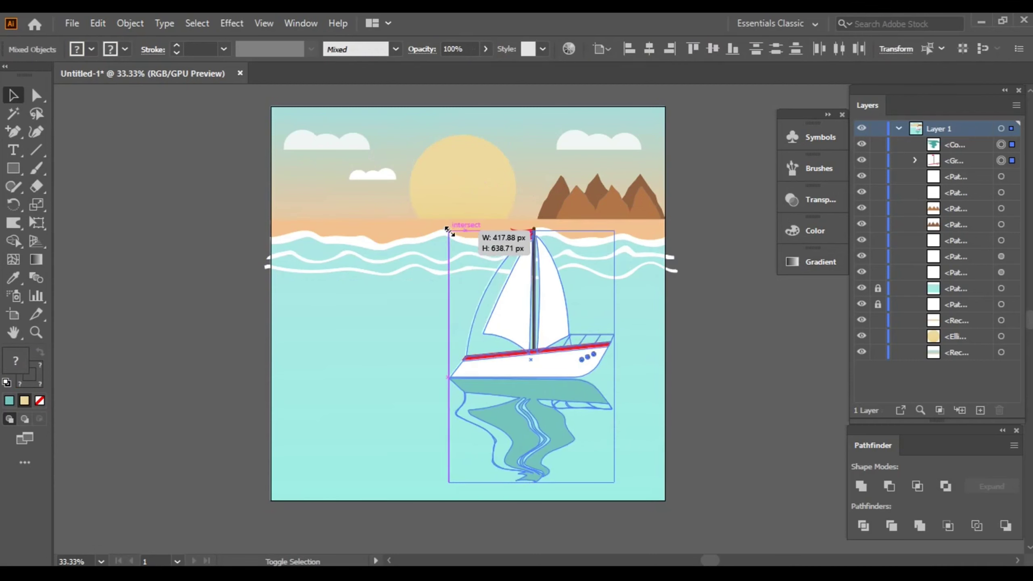
pyautogui.moveTo(544, 334)
pyautogui.mouseDown()
pyautogui.moveTo(521, 351)
pyautogui.moveTo(513, 342)
pyautogui.mouseUp()
pyautogui.click(714, 337)
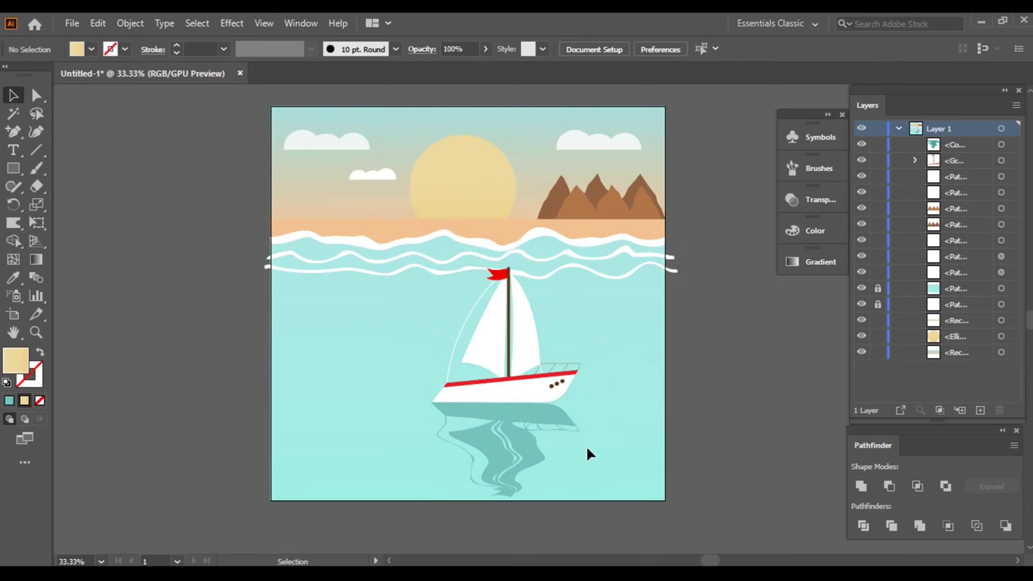
# Step: Enlarge the boat and reflection to about 512 × 783 px and move them up-left
pyautogui.click(500, 342)
pyautogui.keyDown('shift'); pyautogui.click(577, 269); pyautogui.keyUp('shift')
pyautogui.moveTo(578, 269); pyautogui.dragTo(635, 190)
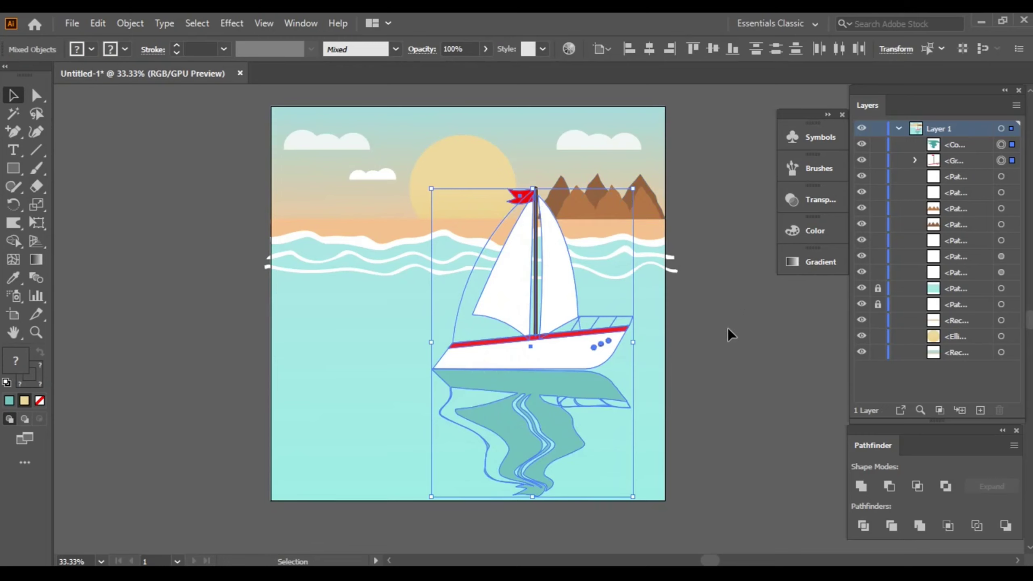
pyautogui.moveTo(537, 358); pyautogui.dragTo(526, 338)
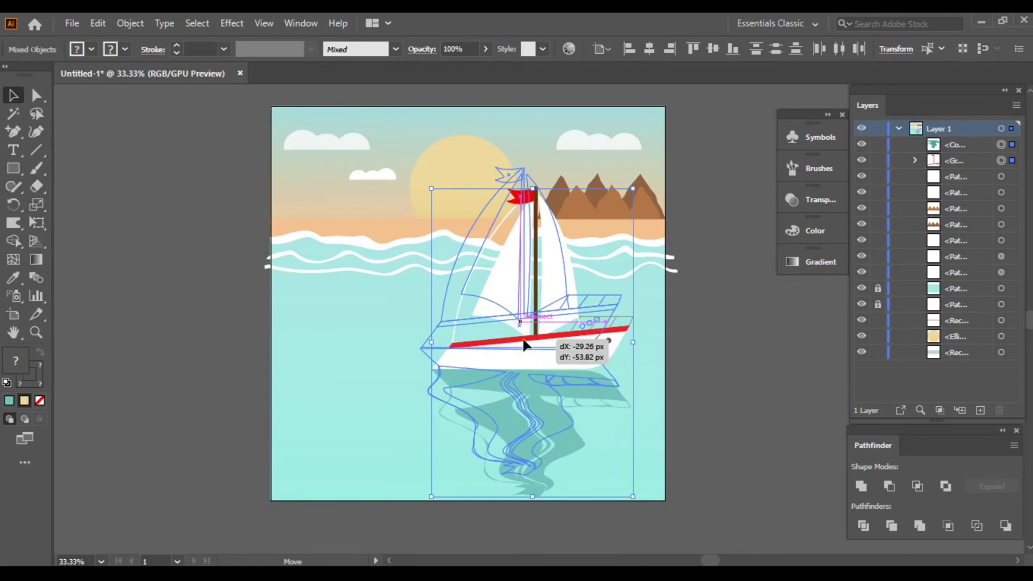
pyautogui.click(716, 353)
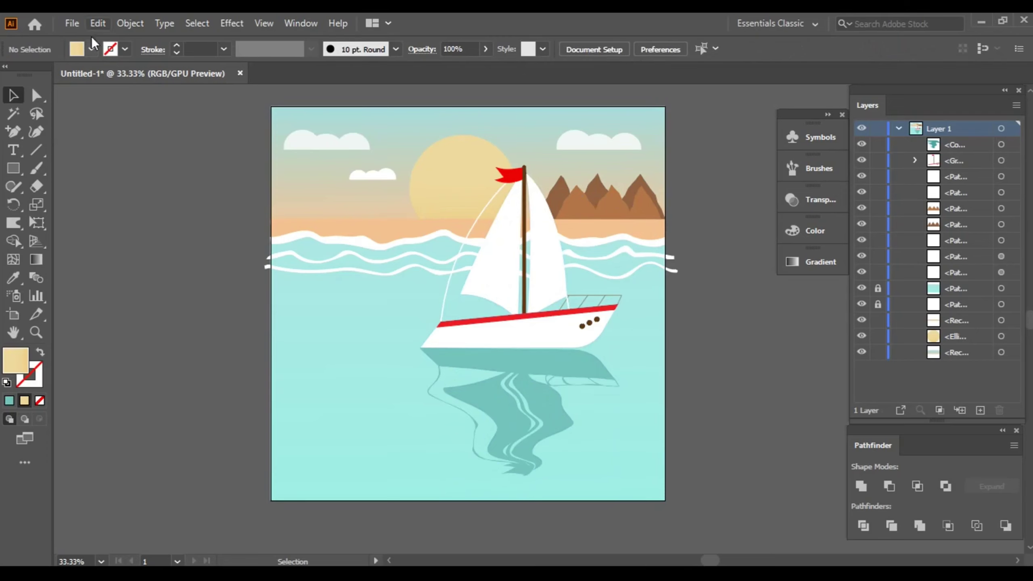
# Step: Unlock the two locked sea shapes and set the fill colour to red
pyautogui.click(92, 48)
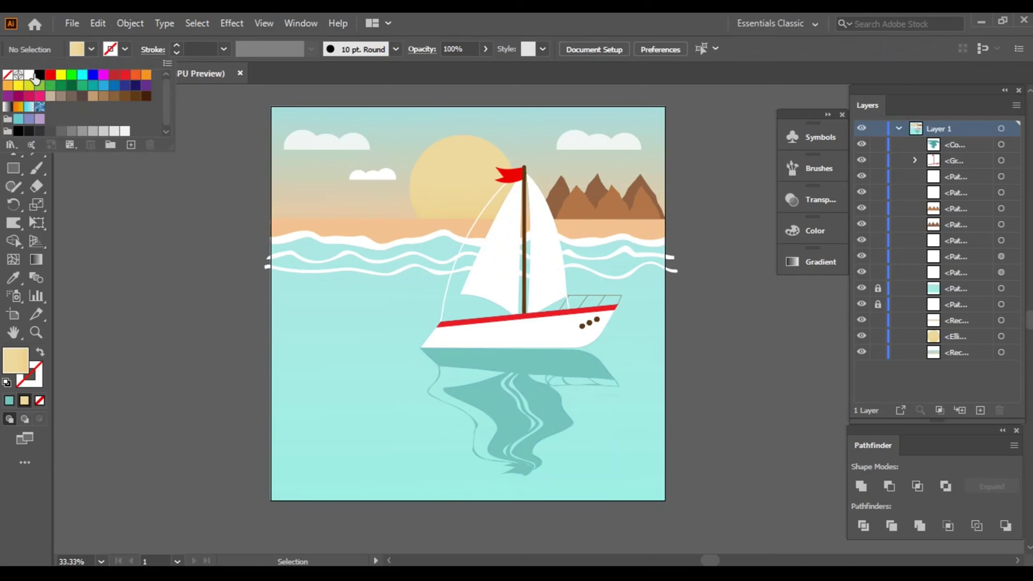
pyautogui.click(54, 71)
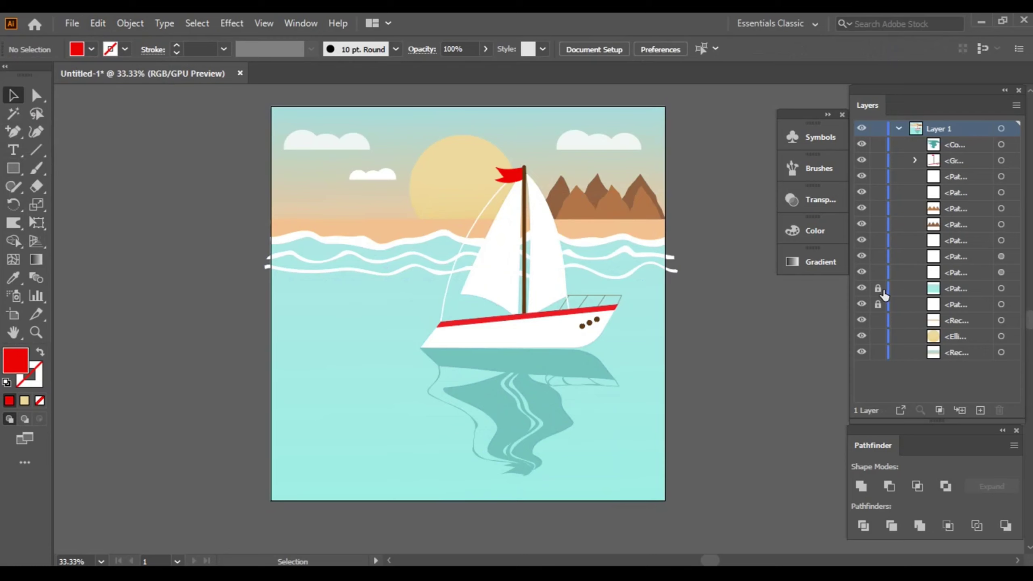
pyautogui.moveTo(878, 290); pyautogui.dragTo(879, 309)
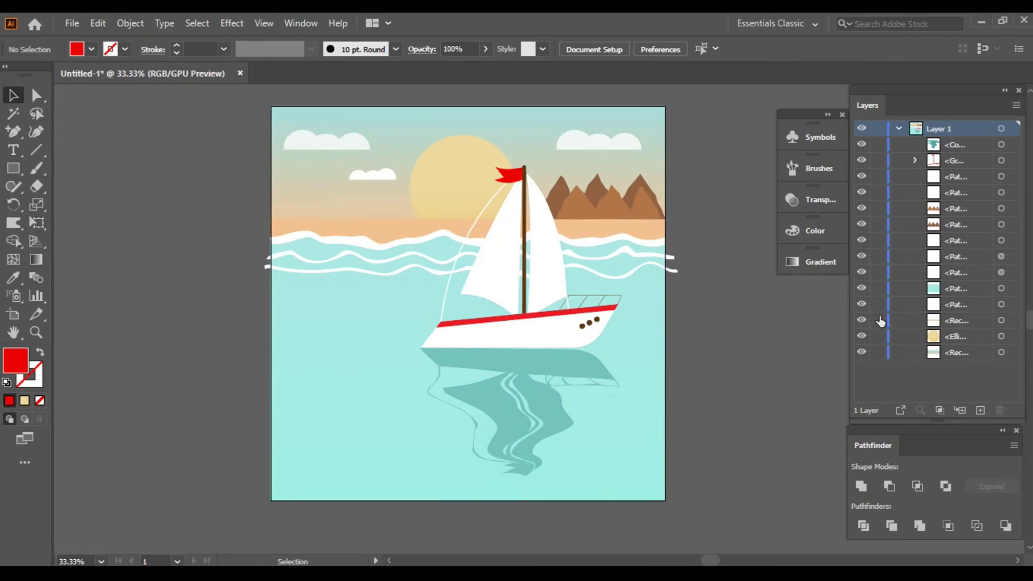
pyautogui.click(358, 326)
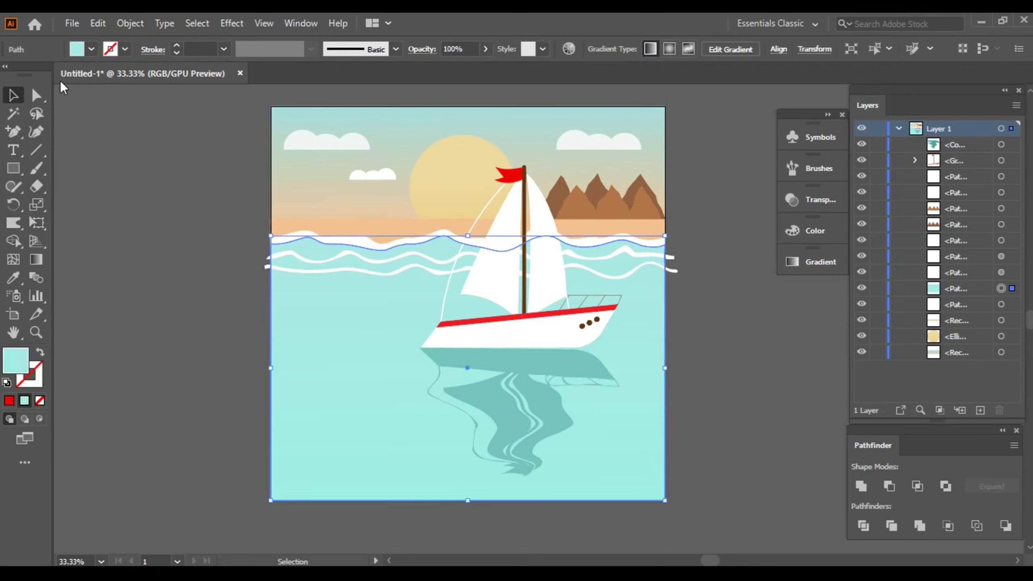
pyautogui.click(105, 178)
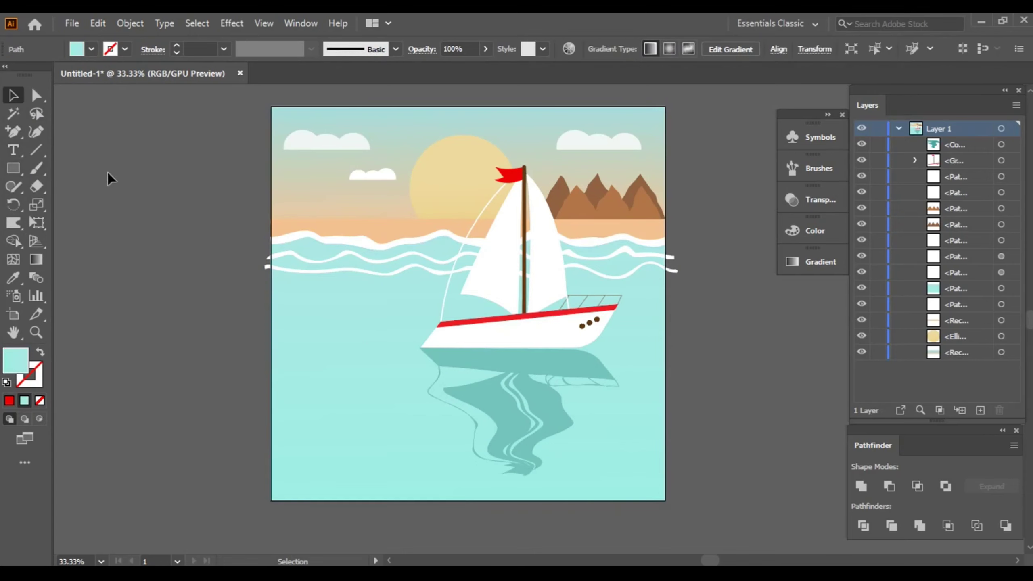
pyautogui.click(91, 49)
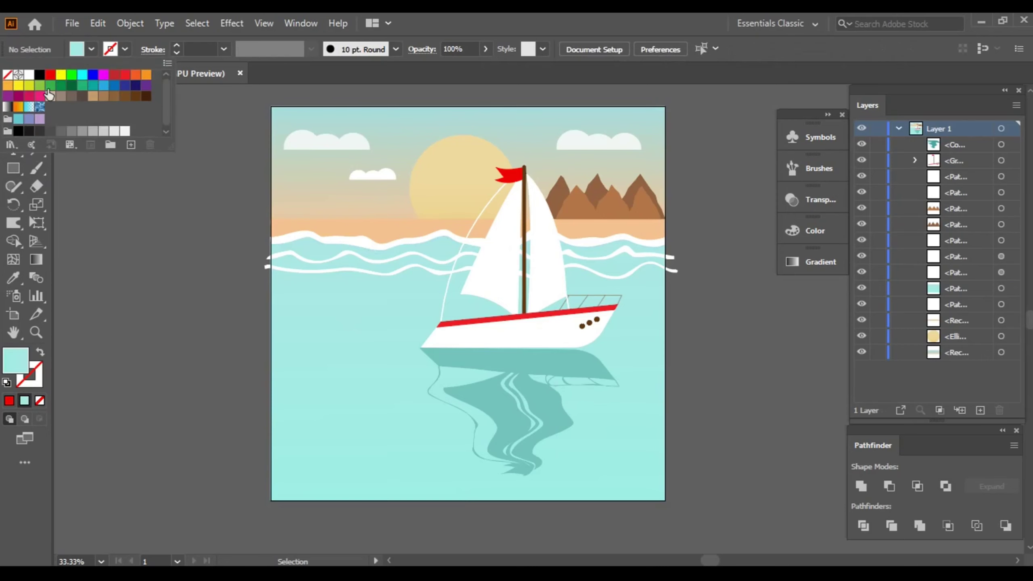
pyautogui.click(51, 83)
# Step: Draw a red 1000 × 1000 px square with the Rectangle tool
pyautogui.click(14, 168)
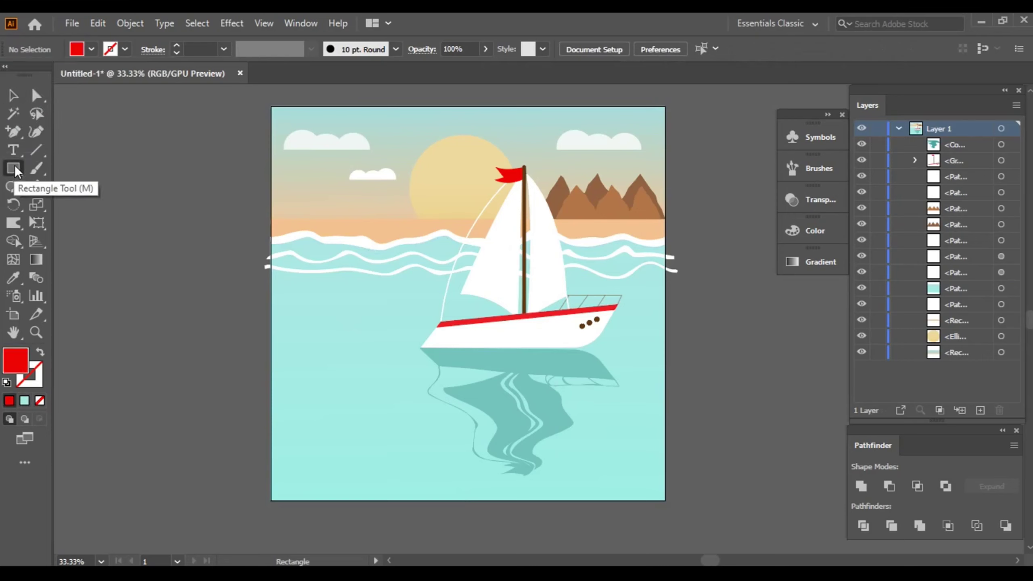
pyautogui.click(331, 182)
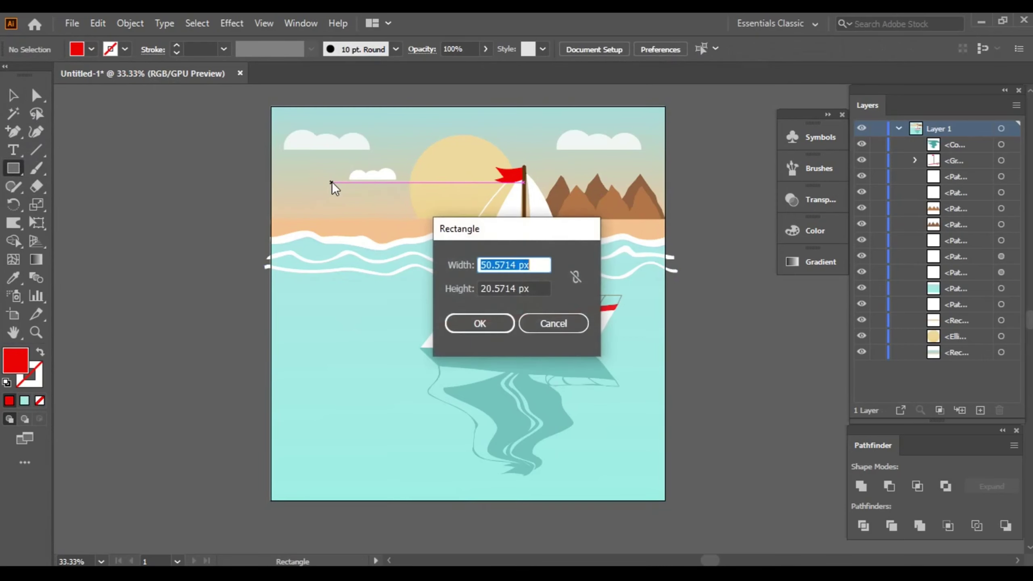
pyautogui.write('1000')
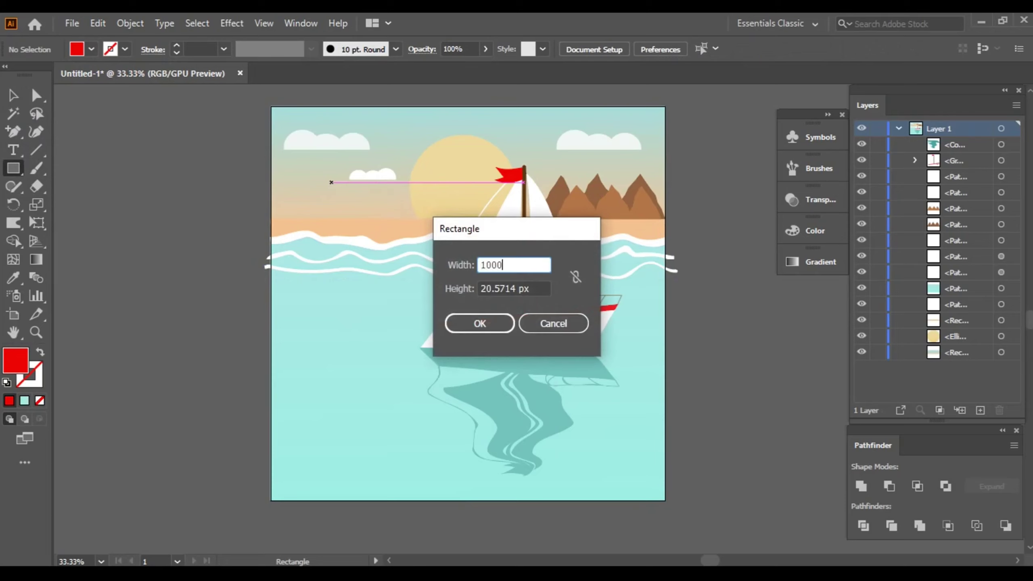
pyautogui.moveTo(520, 289); pyautogui.dragTo(472, 289)
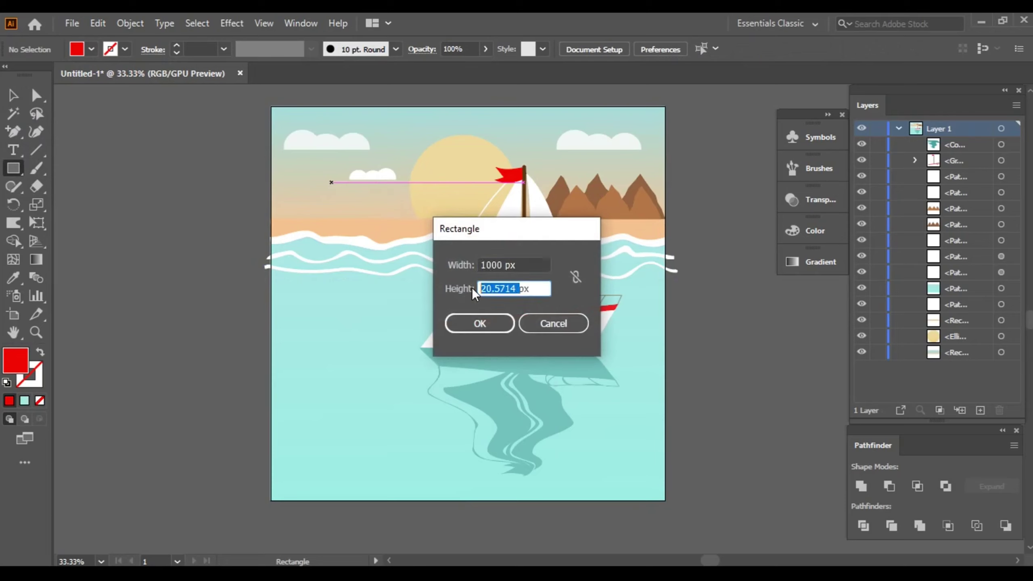
pyautogui.write('1000')
pyautogui.click(490, 320)
# Step: Centre the red square horizontally and vertically on the artboard
pyautogui.click(15, 97)
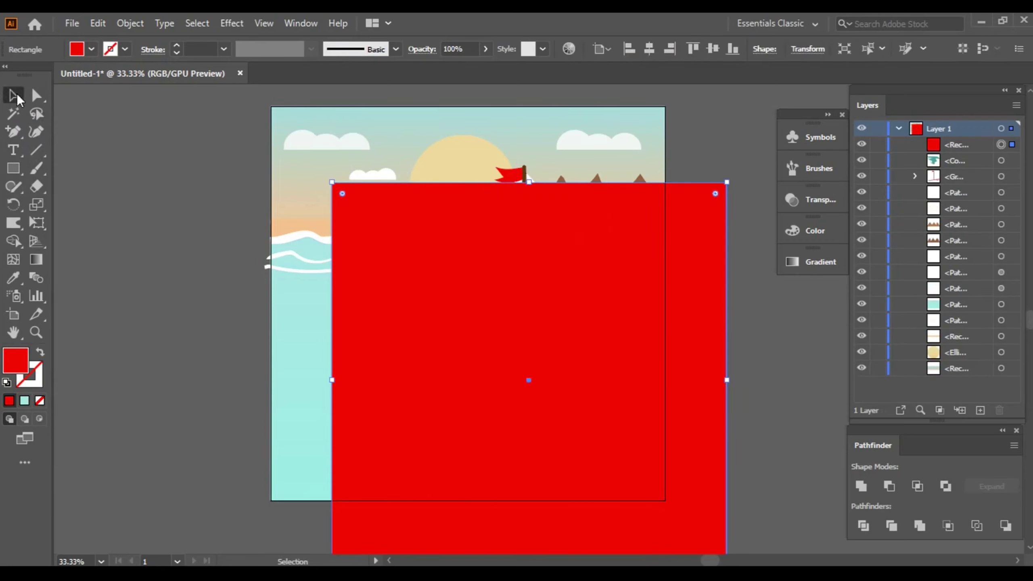
pyautogui.click(649, 48)
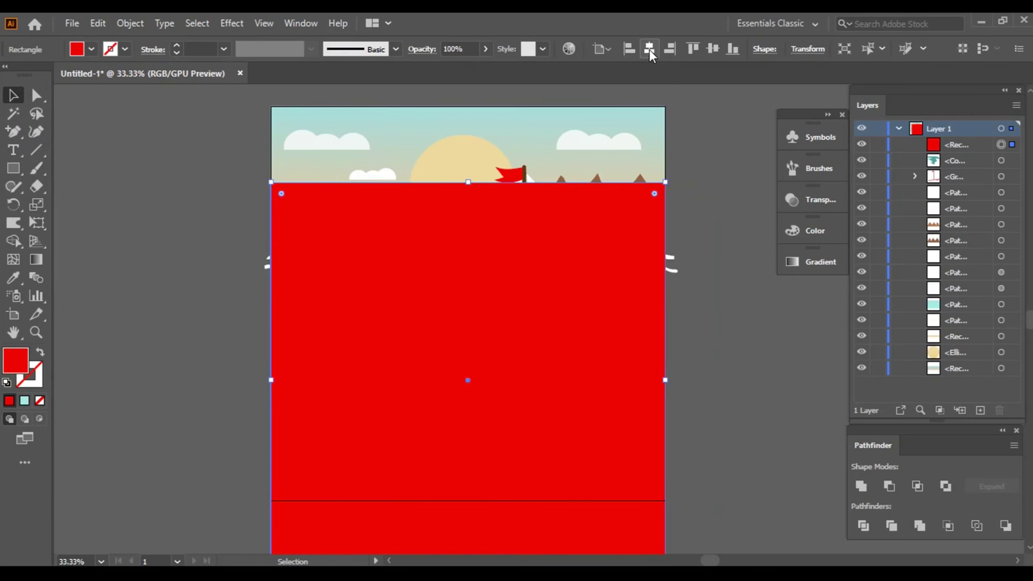
pyautogui.click(712, 49)
pyautogui.click(736, 379)
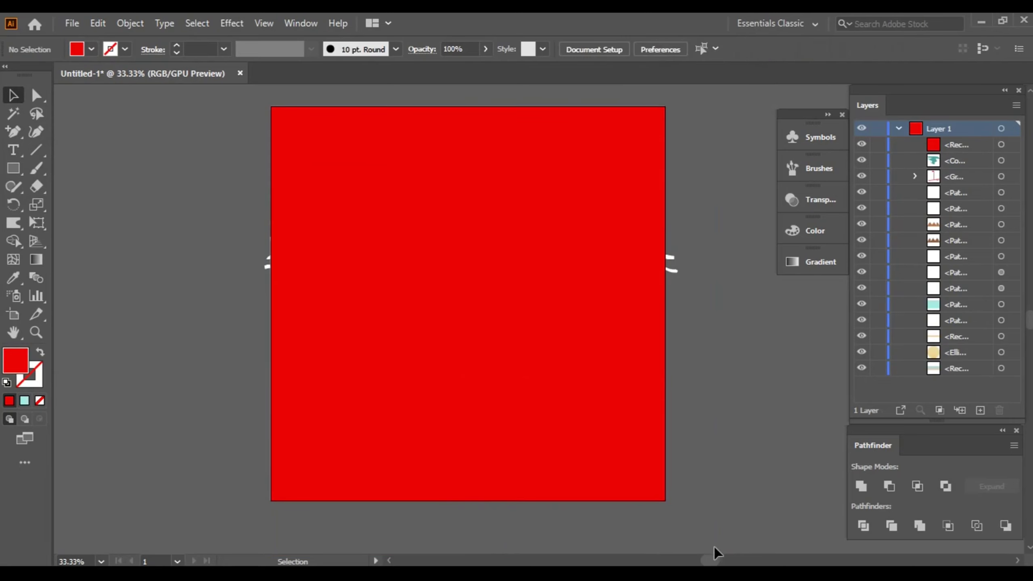
# Step: Select all the artwork and make a clipping mask from the red square
pyautogui.moveTo(249, 101); pyautogui.dragTo(553, 307)
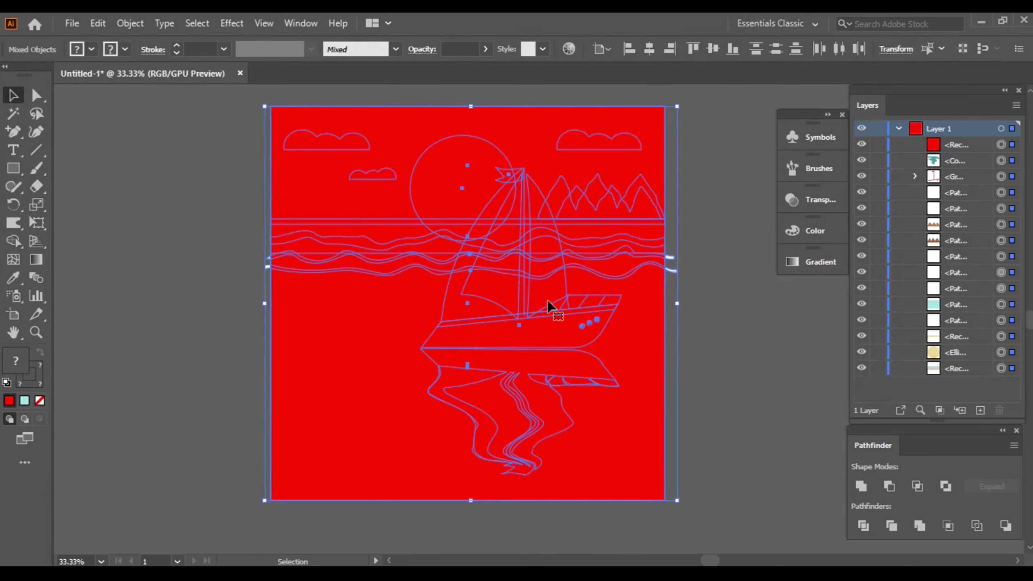
pyautogui.rightClick(378, 184)
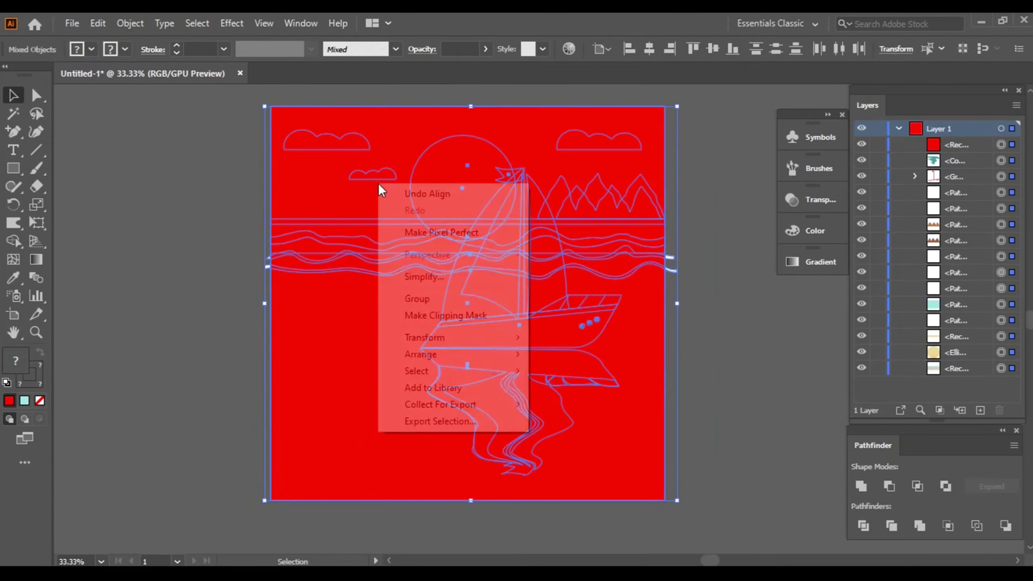
pyautogui.click(446, 316)
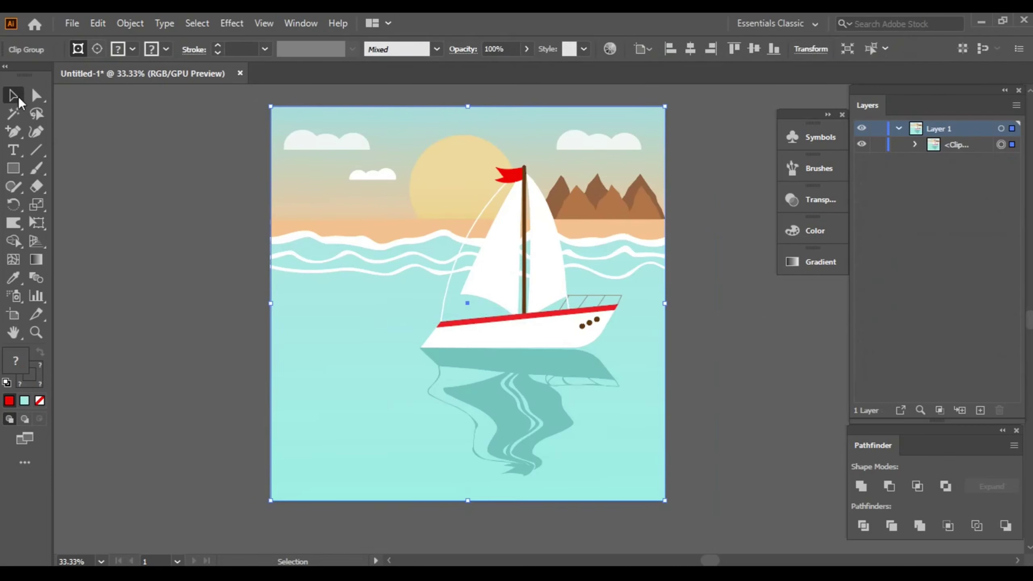
pyautogui.click(104, 145)
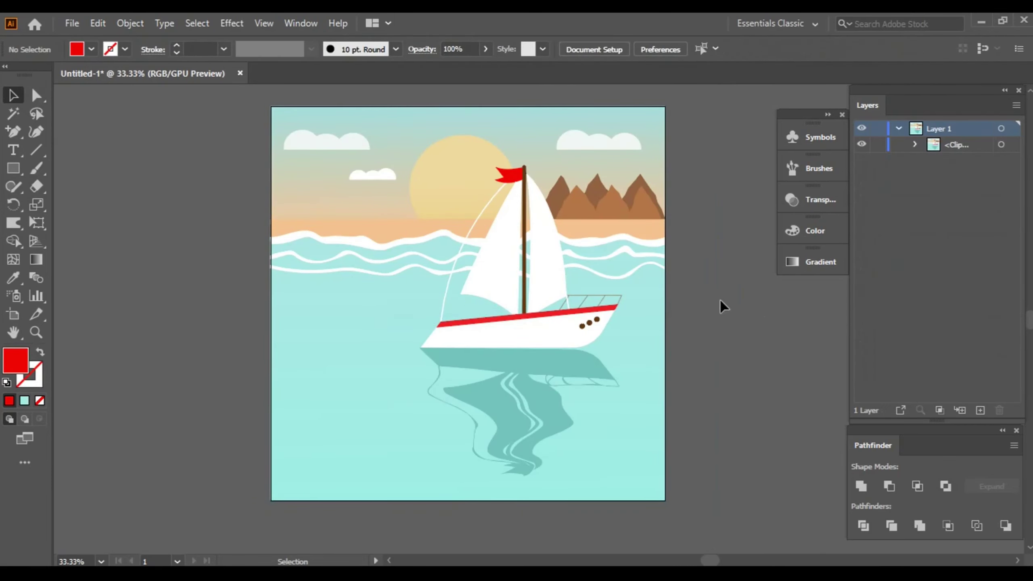
pyautogui.moveTo(744, 297)
pyautogui.mouseDown()
pyautogui.moveTo(677, 312)
pyautogui.moveTo(722, 295)
pyautogui.mouseUp()
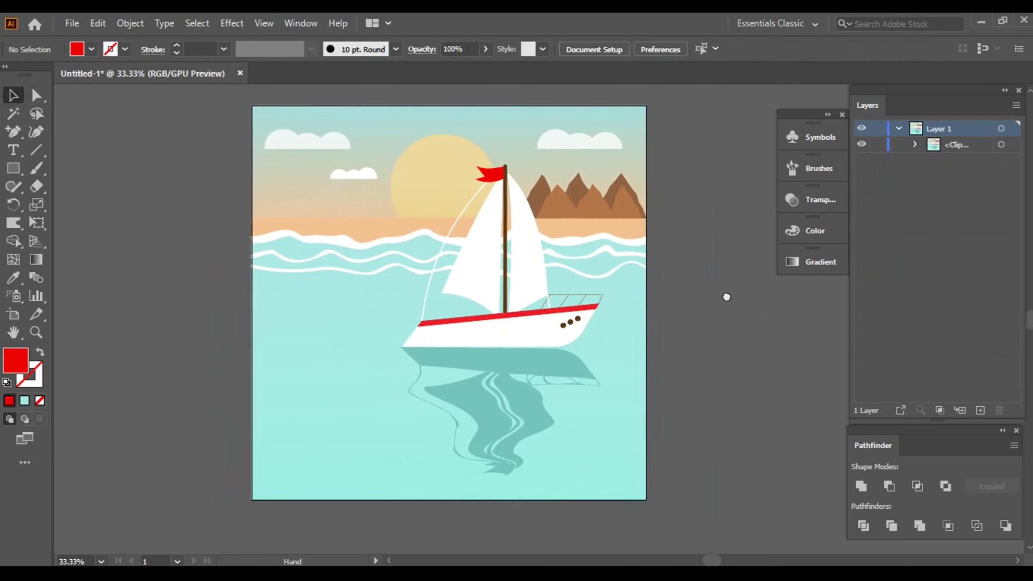